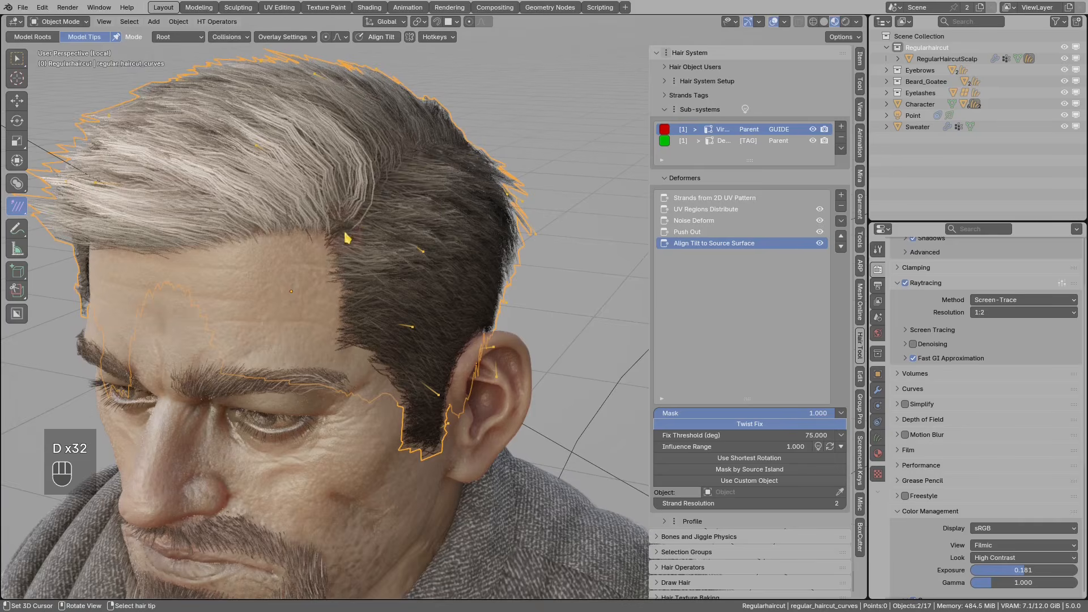
- Hide the hair, edit the scalp mesh and turn off EdgeSplit's Edge Angle option
{"action": "key", "text": "h"}
{"action": "left_click", "coordinate": [375, 176]}
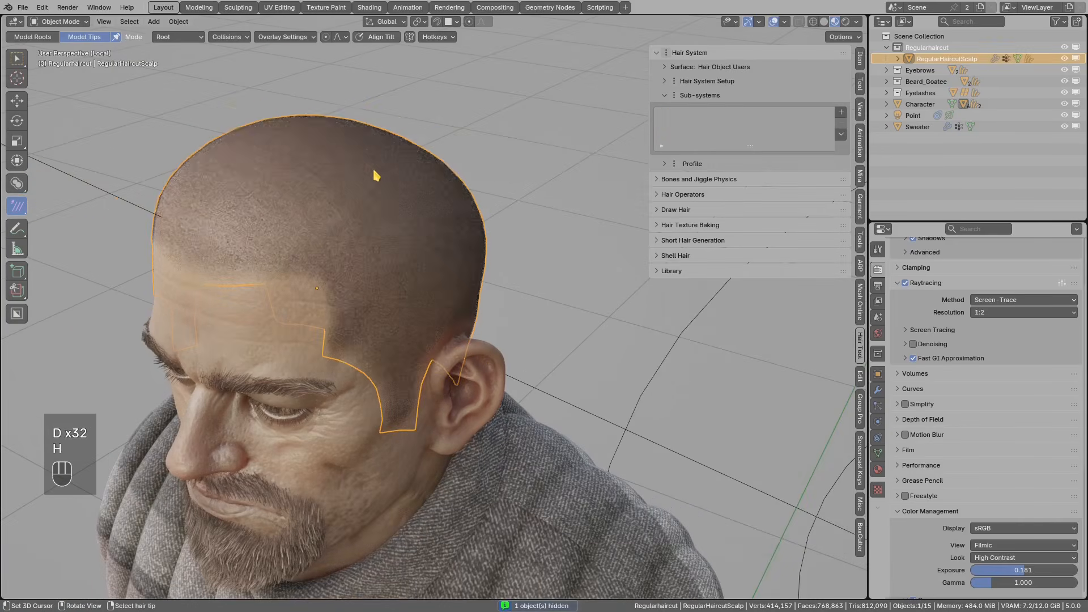
{"action": "key", "text": "Tab"}
{"action": "left_click", "coordinate": [453, 170]}
{"action": "middle_click_drag", "start_coordinate": [400, 215], "coordinate": [432, 238]}
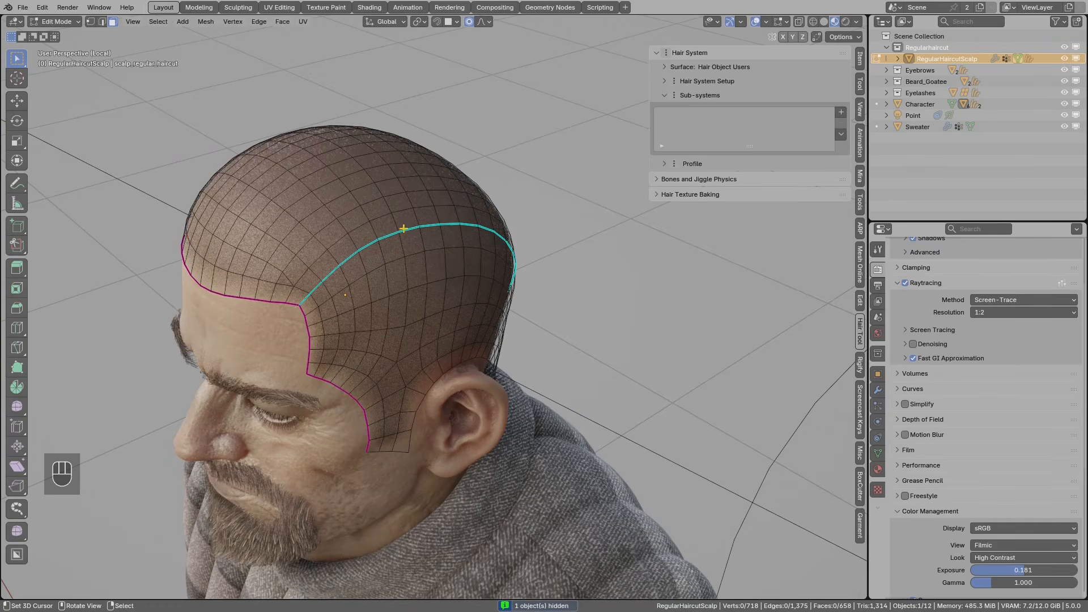
{"action": "key", "text": "2"}
{"action": "left_click", "coordinate": [410, 228], "text": "alt"}
{"action": "key", "text": "g"}
{"action": "right_click", "coordinate": [420, 237]}
{"action": "left_click", "coordinate": [878, 390]}
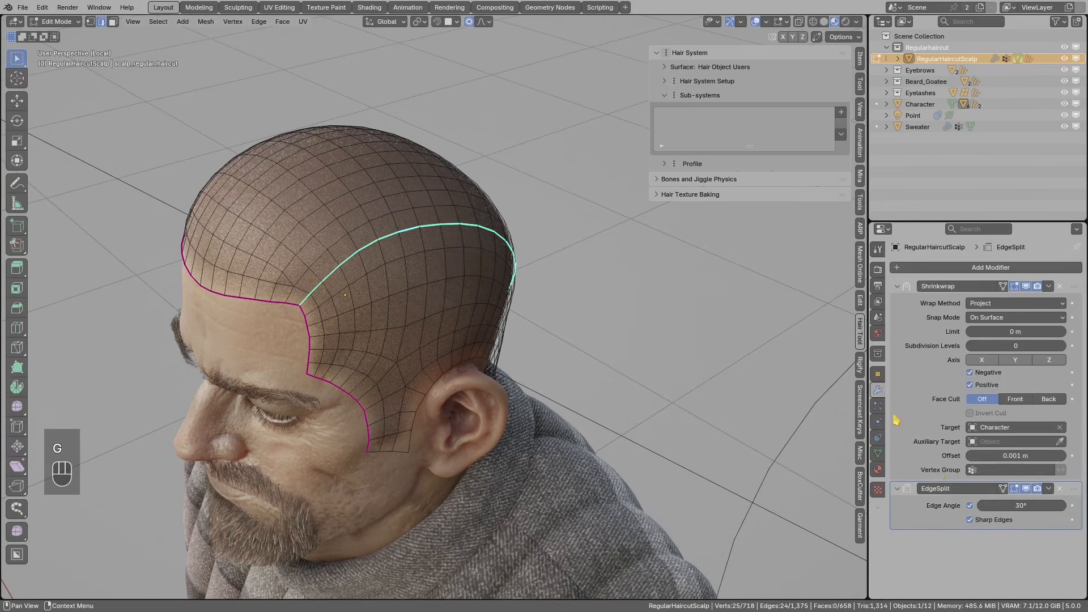
{"action": "left_click", "coordinate": [970, 506]}
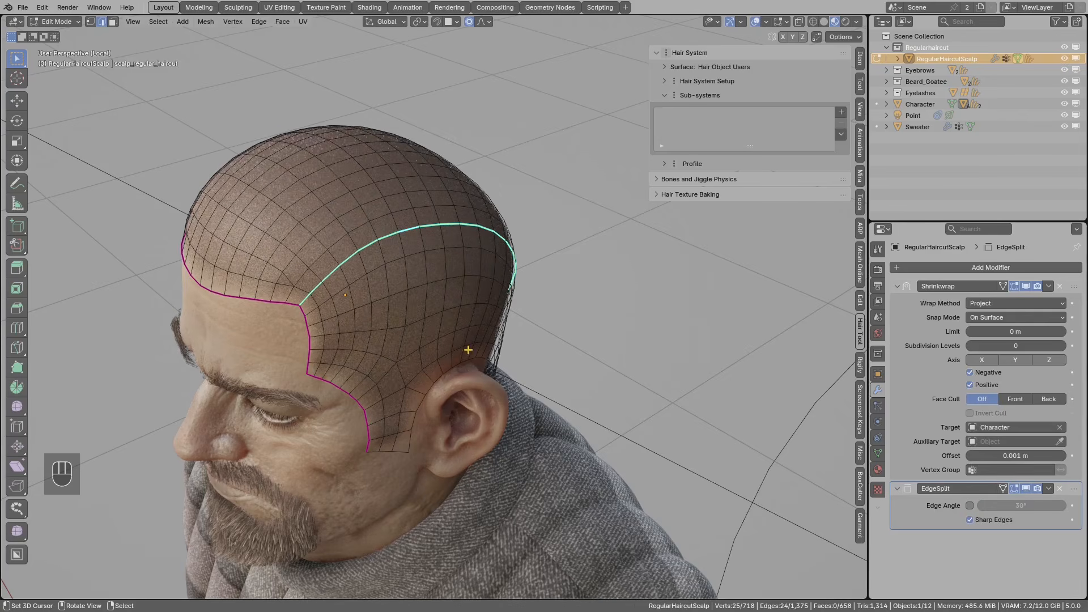
- Select the connected top scalp region and mark it with an annotation
{"action": "key", "text": "3"}
{"action": "left_click", "coordinate": [374, 207]}
{"action": "key", "text": "4"}
{"action": "mouse_move", "coordinate": [397, 207]}
{"action": "middle_mouse_down"}
{"action": "mouse_move", "coordinate": [437, 186]}
{"action": "mouse_move", "coordinate": [401, 198]}
{"action": "mouse_move", "coordinate": [416, 202]}
{"action": "middle_mouse_up"}
{"action": "key", "text": "d"}
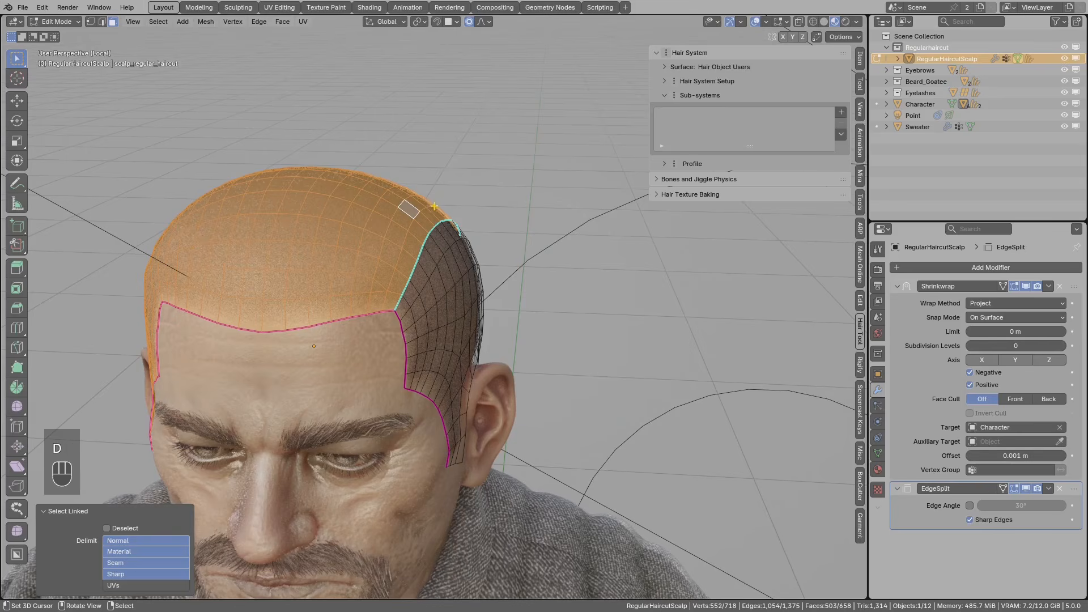
{"action": "left_click_drag", "start_coordinate": [429, 169], "coordinate": [429, 177]}
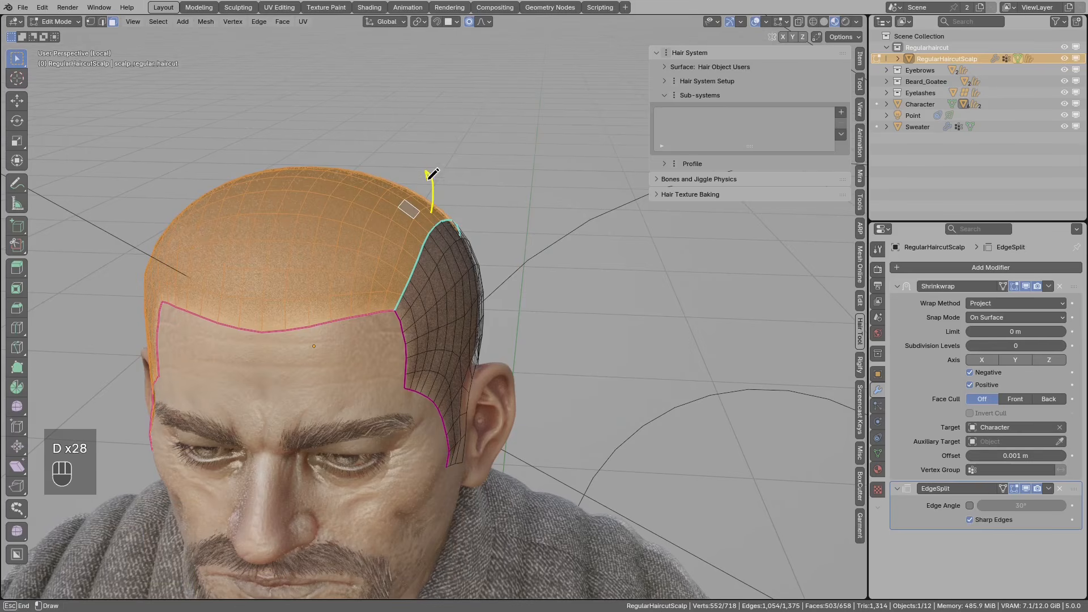
- Select the connected side scalp region, annotate it, and return to Object Mode
{"action": "left_click", "coordinate": [446, 242]}
{"action": "key", "text": "4"}
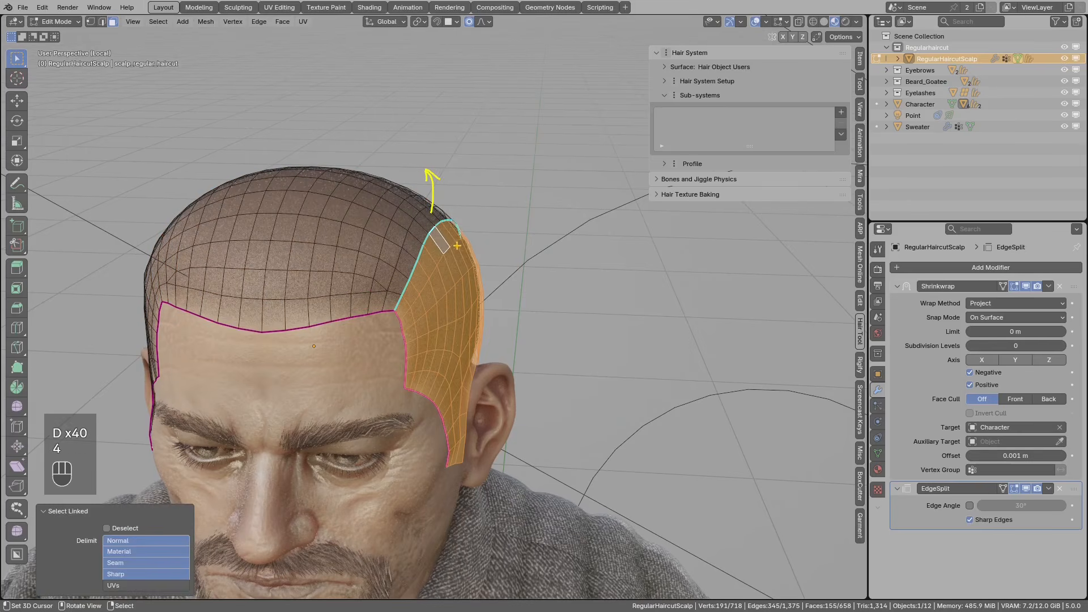
{"action": "key", "text": "d"}
{"action": "left_click_drag", "start_coordinate": [492, 242], "coordinate": [488, 253]}
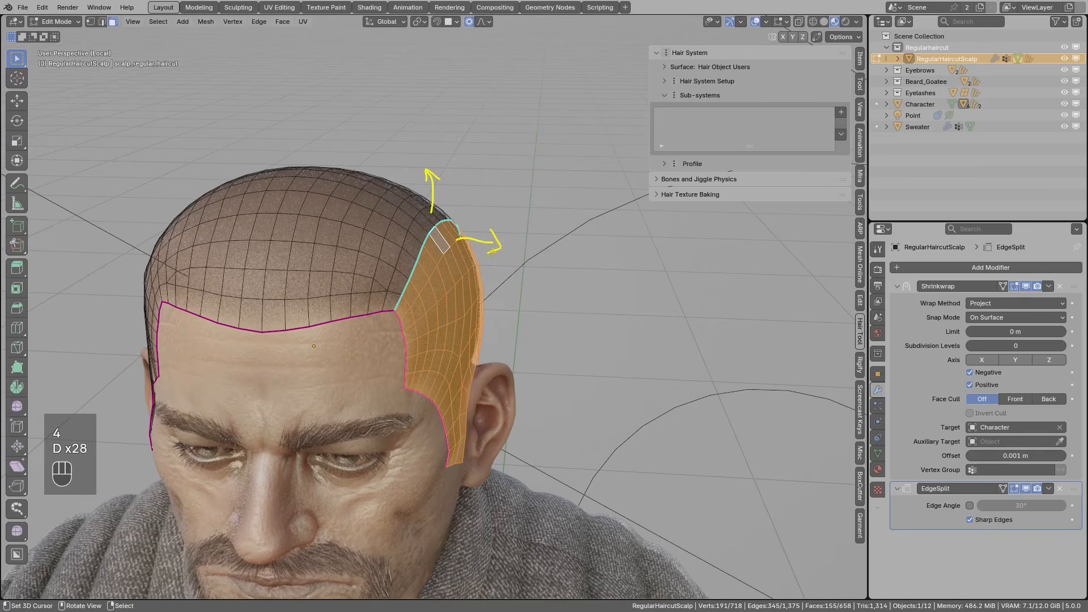
{"action": "right_click_drag", "start_coordinate": [492, 244], "coordinate": [473, 245]}
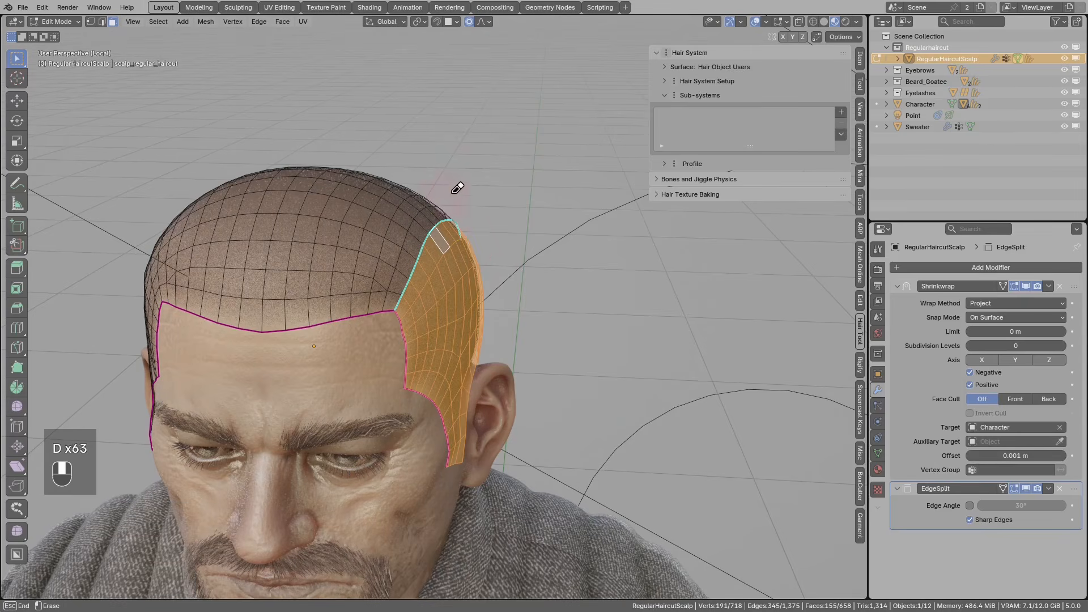
{"action": "middle_click_drag", "start_coordinate": [457, 188], "coordinate": [371, 243]}
{"action": "key", "text": "Tab"}
{"action": "left_click", "coordinate": [316, 258]}
- Unhide the hair, select regular_haircut_curves and enable Draw Strands Overlay
{"action": "key", "text": "alt+q"}
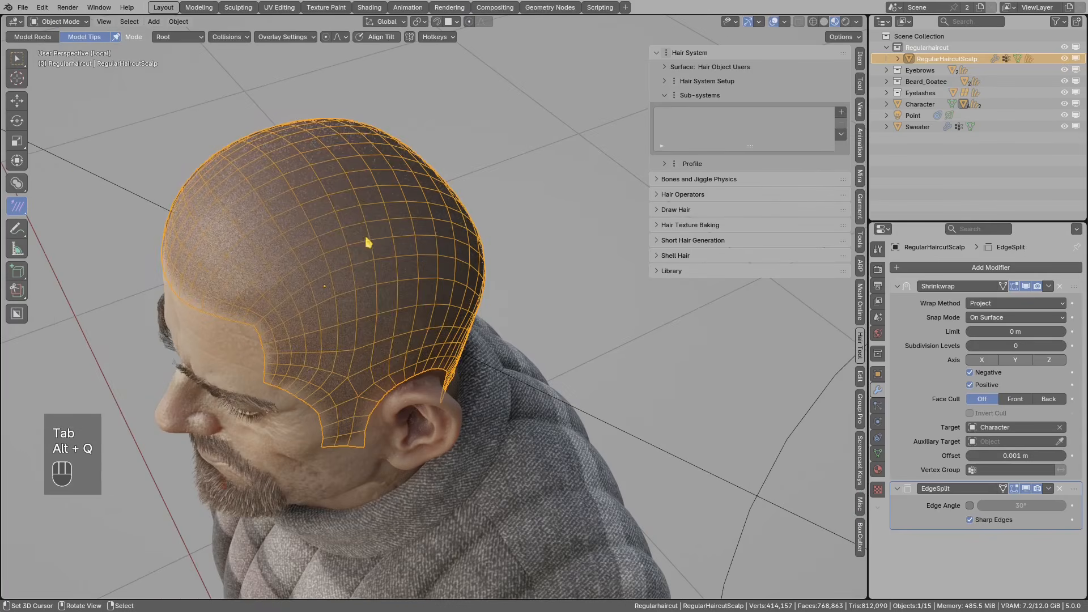
{"action": "key", "text": "alt+q"}
{"action": "key", "text": "alt+h"}
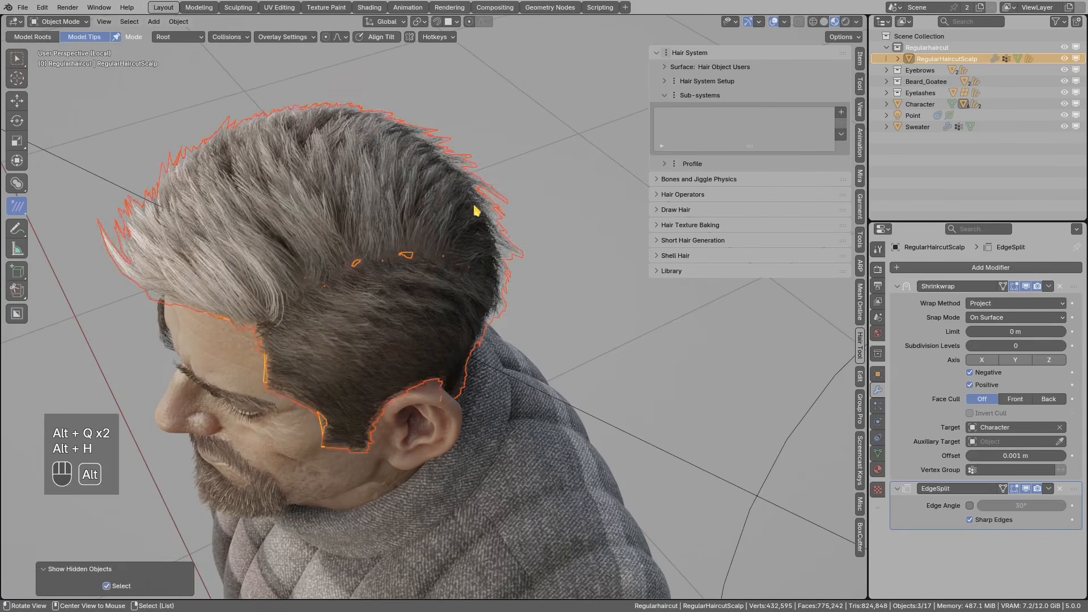
{"action": "key", "text": "alt+a"}
{"action": "left_click", "coordinate": [426, 195]}
{"action": "left_click", "coordinate": [784, 23]}
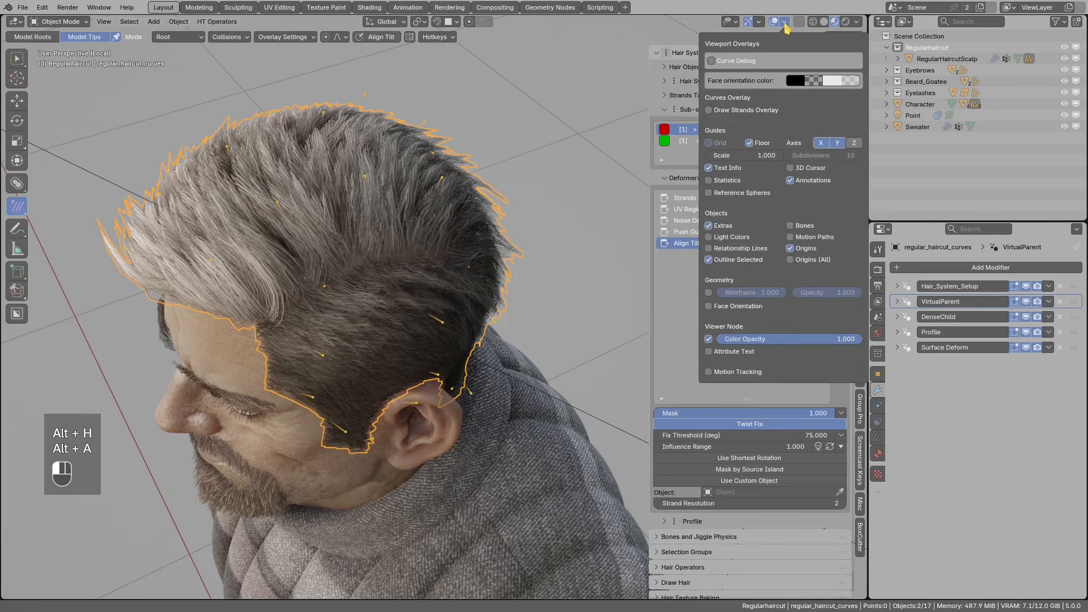
{"action": "left_click", "coordinate": [758, 113]}
- Select all strands and sketch annotation strokes across the hair parting
{"action": "key", "text": "a"}
{"action": "mouse_move", "coordinate": [405, 241]}
{"action": "middle_mouse_down"}
{"action": "mouse_move", "coordinate": [350, 252]}
{"action": "mouse_move", "coordinate": [413, 352]}
{"action": "mouse_move", "coordinate": [484, 403]}
{"action": "mouse_move", "coordinate": [510, 377]}
{"action": "mouse_move", "coordinate": [437, 389]}
{"action": "mouse_move", "coordinate": [357, 384]}
{"action": "mouse_move", "coordinate": [429, 375]}
{"action": "mouse_move", "coordinate": [454, 350]}
{"action": "mouse_move", "coordinate": [488, 340]}
{"action": "mouse_move", "coordinate": [408, 318]}
{"action": "mouse_move", "coordinate": [467, 267]}
{"action": "mouse_move", "coordinate": [449, 312]}
{"action": "mouse_move", "coordinate": [464, 311]}
{"action": "middle_mouse_up"}
{"action": "key", "text": "alt+a"}
{"action": "key", "text": "d"}
{"action": "key", "text": "a"}
{"action": "key", "text": "d"}
{"action": "left_click_drag", "start_coordinate": [478, 303], "coordinate": [425, 319]}
{"action": "mouse_move", "coordinate": [437, 266]}
{"action": "left_mouse_down"}
{"action": "mouse_move", "coordinate": [434, 309]}
{"action": "mouse_move", "coordinate": [478, 345]}
{"action": "left_mouse_up"}
{"action": "mouse_move", "coordinate": [381, 341]}
{"action": "left_mouse_down"}
{"action": "mouse_move", "coordinate": [392, 348]}
{"action": "mouse_move", "coordinate": [386, 302]}
{"action": "left_mouse_up"}
{"action": "middle_click_drag", "start_coordinate": [434, 278], "coordinate": [438, 276]}
{"action": "middle_click_drag", "start_coordinate": [334, 426], "coordinate": [425, 297]}
{"action": "middle_click_drag", "start_coordinate": [409, 214], "coordinate": [392, 260]}
{"action": "middle_click_drag", "start_coordinate": [391, 260], "coordinate": [448, 249]}
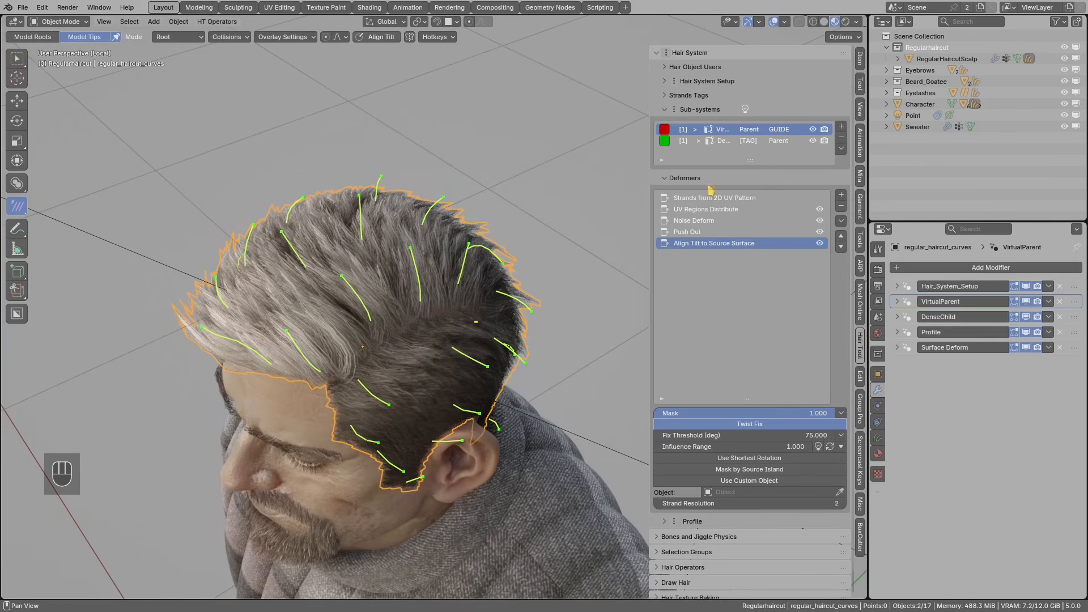
- Toggle the VirtualParent and DenseChild sub-systems' visibility to compare their hair
{"action": "left_click", "coordinate": [814, 141]}
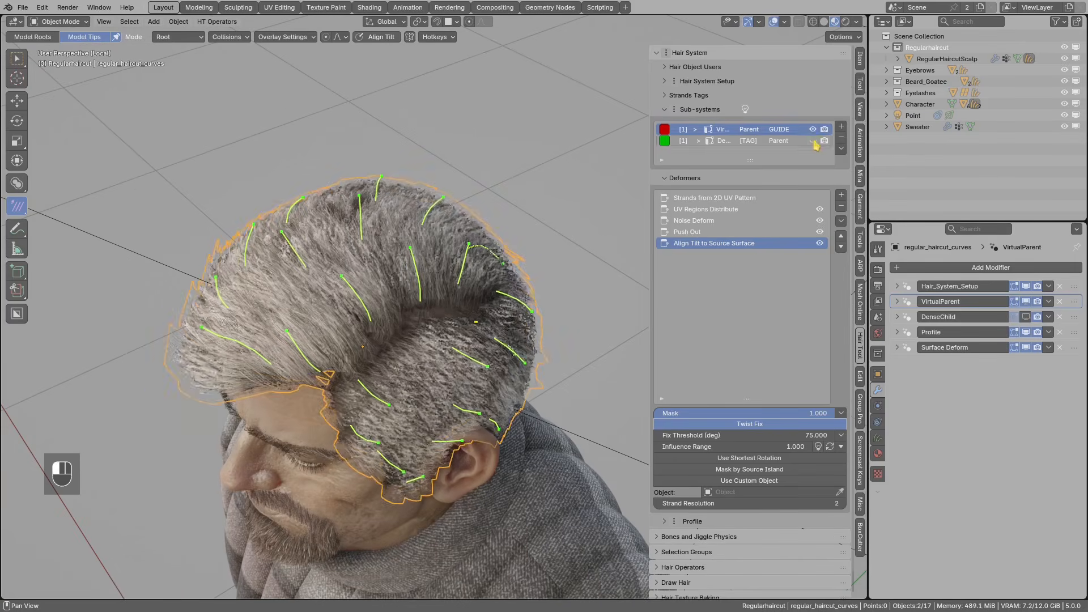
{"action": "left_click", "coordinate": [813, 131]}
{"action": "middle_click_drag", "start_coordinate": [434, 303], "coordinate": [395, 311]}
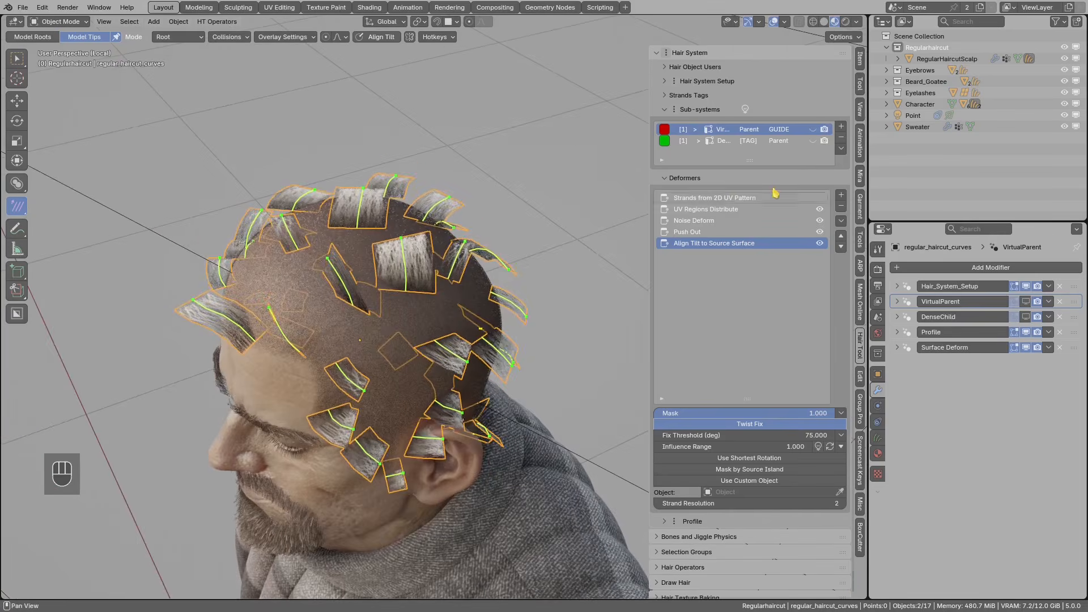
{"action": "left_click", "coordinate": [814, 131]}
{"action": "middle_click_drag", "start_coordinate": [424, 267], "coordinate": [463, 276]}
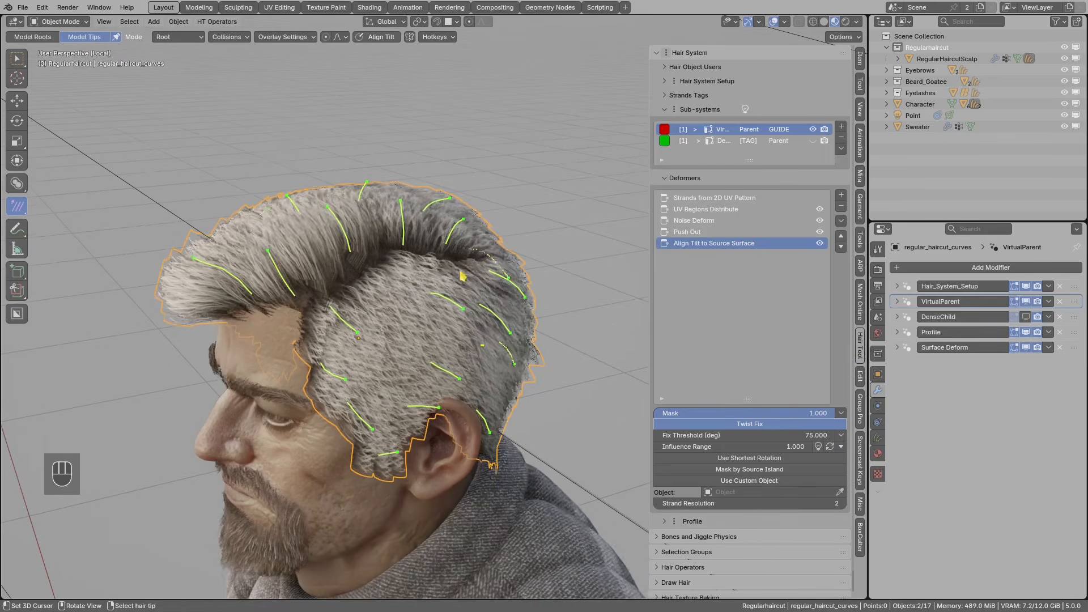
{"action": "left_click", "coordinate": [813, 142]}
{"action": "middle_click_drag", "start_coordinate": [427, 280], "coordinate": [520, 273]}
{"action": "middle_click_drag", "start_coordinate": [520, 273], "coordinate": [469, 285], "text": "shift"}
{"action": "middle_click_drag", "start_coordinate": [289, 246], "coordinate": [346, 242]}
{"action": "middle_click_drag", "start_coordinate": [498, 278], "coordinate": [463, 293]}
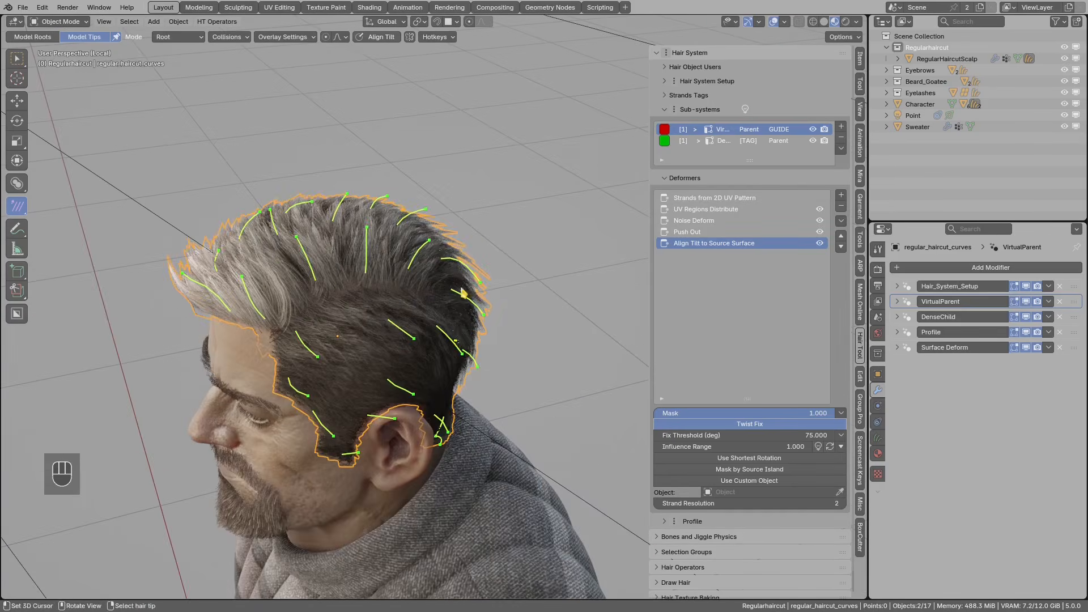
- Leave DenseChild hidden with only the VirtualParent hair shown
{"action": "left_click", "coordinate": [813, 140]}
{"action": "left_click", "coordinate": [813, 129]}
{"action": "left_click", "coordinate": [813, 129]}
{"action": "middle_click_drag", "start_coordinate": [399, 292], "coordinate": [391, 309]}
- Select a single guide strand on the crown and try rotating it
{"action": "right_click", "coordinate": [371, 242]}
{"action": "middle_click_drag", "start_coordinate": [372, 246], "coordinate": [378, 263], "text": "shift"}
{"action": "scroll", "coordinate": [379, 258], "scroll_direction": "up", "scroll_amount": 2}
{"action": "key", "text": "r"}
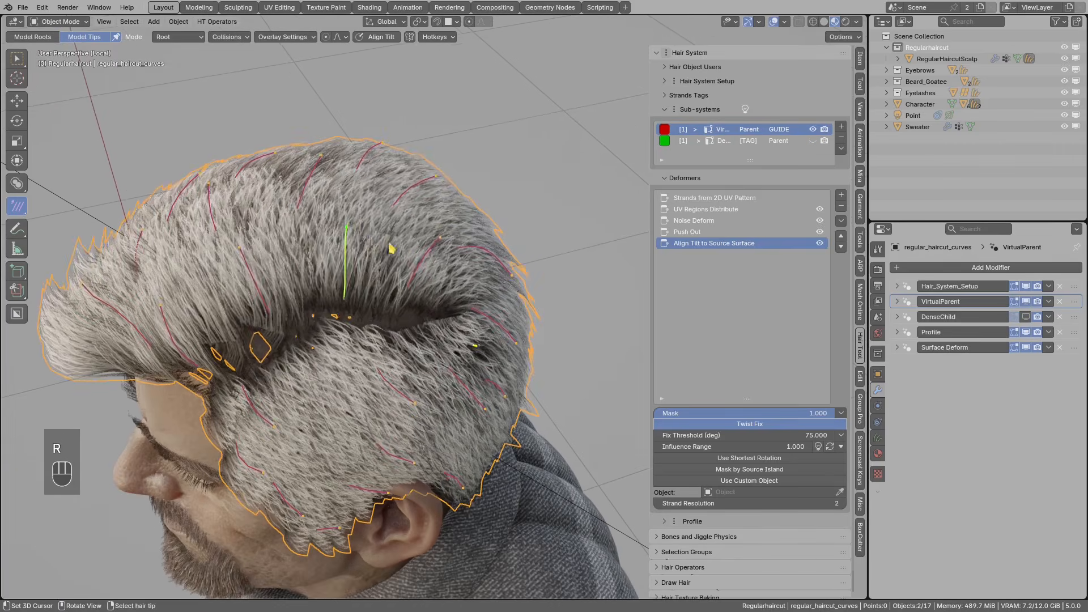
{"action": "right_click", "coordinate": [254, 255]}
{"action": "key", "text": "r"}
{"action": "right_click", "coordinate": [267, 248]}
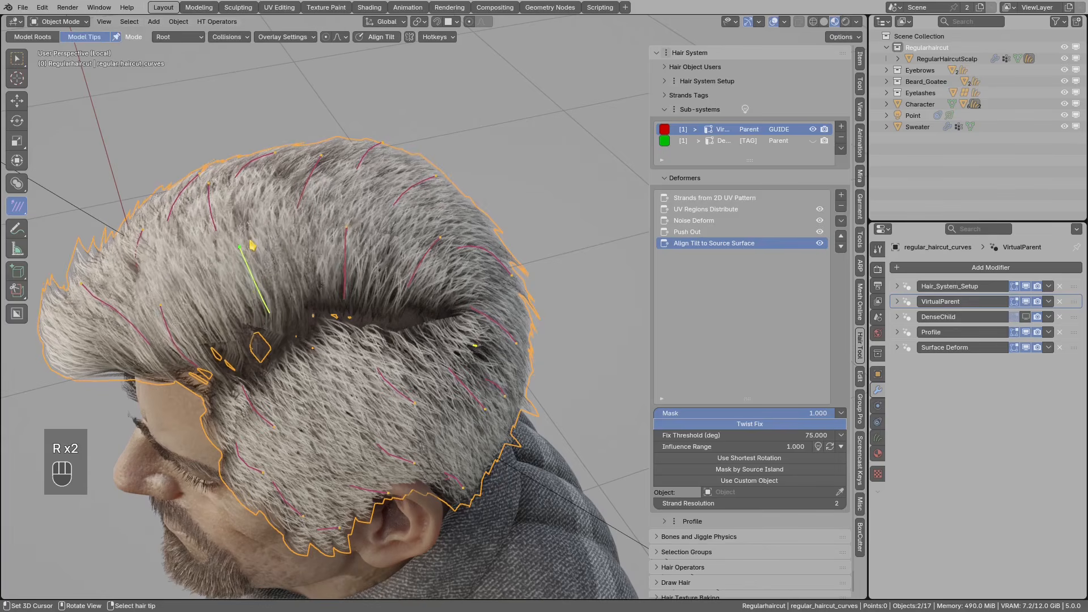
- Make VirtualParent active and disable UV Regions Distribute, Noise Deform, Push Out and Align Tilt
{"action": "key", "text": "a"}
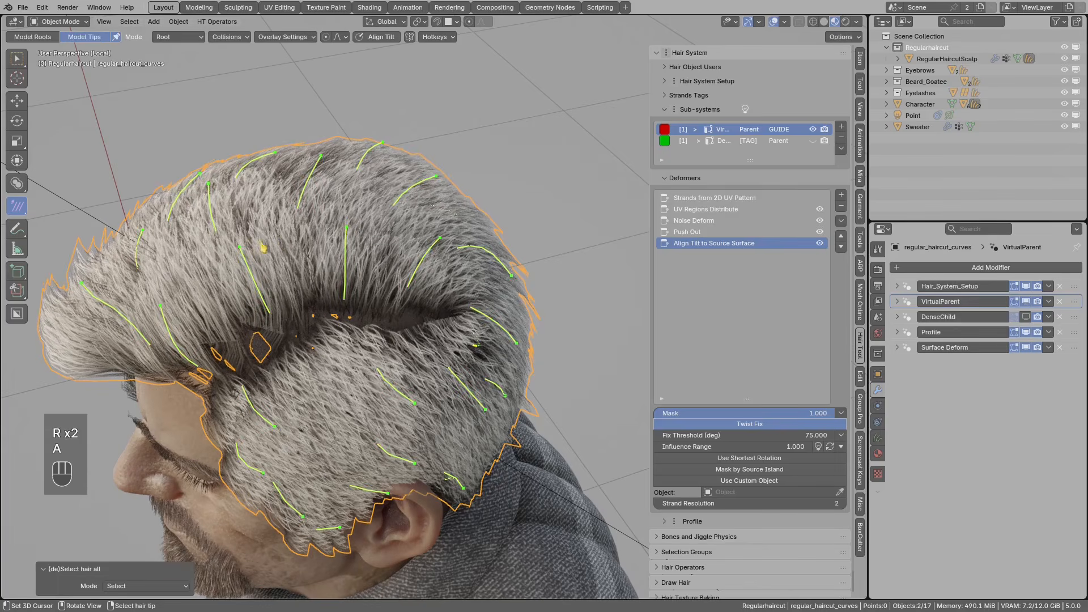
{"action": "left_click", "coordinate": [787, 132]}
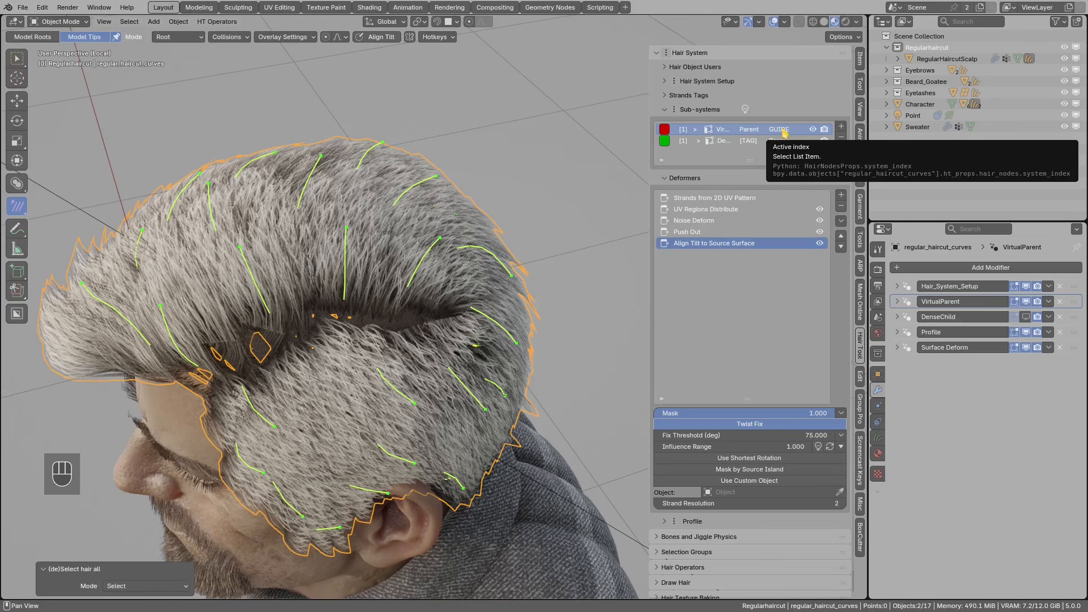
{"action": "middle_click_drag", "start_coordinate": [515, 174], "coordinate": [578, 209]}
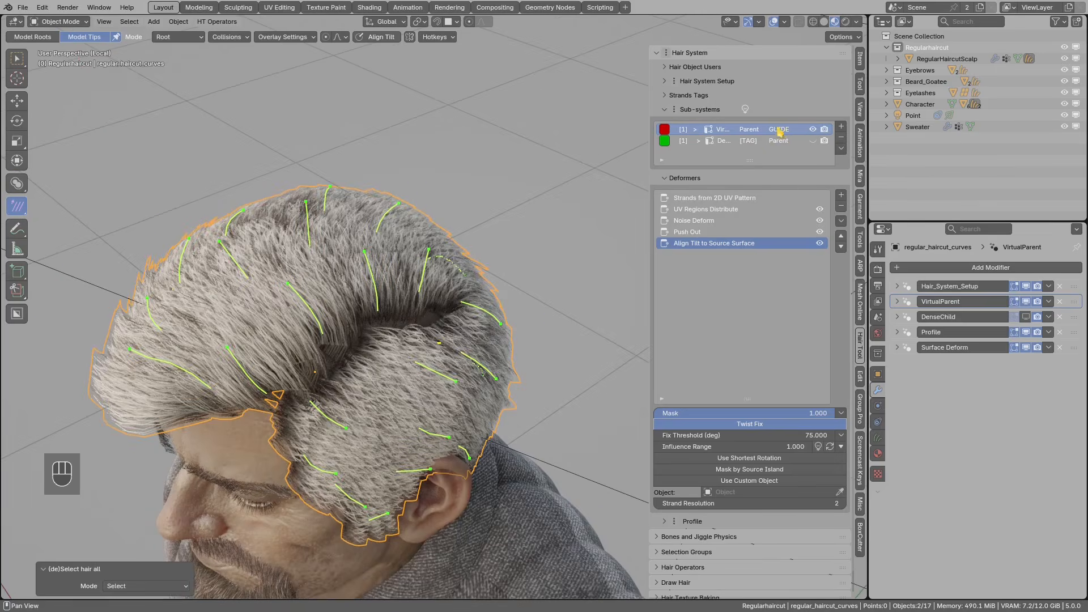
{"action": "left_click", "coordinate": [719, 82]}
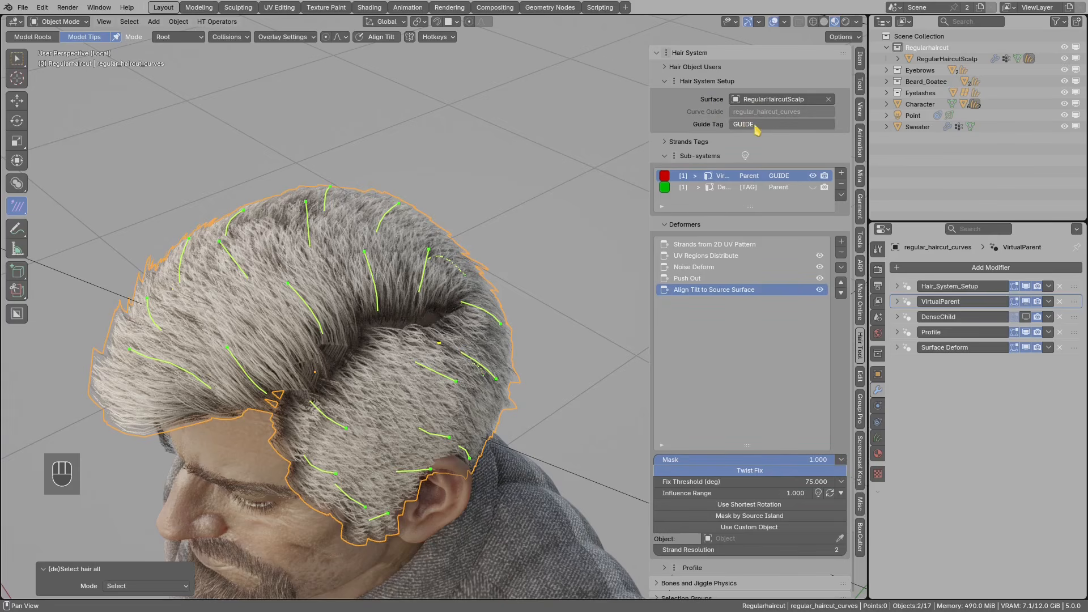
{"action": "left_click", "coordinate": [716, 83]}
{"action": "middle_click_drag", "start_coordinate": [513, 255], "coordinate": [637, 204]}
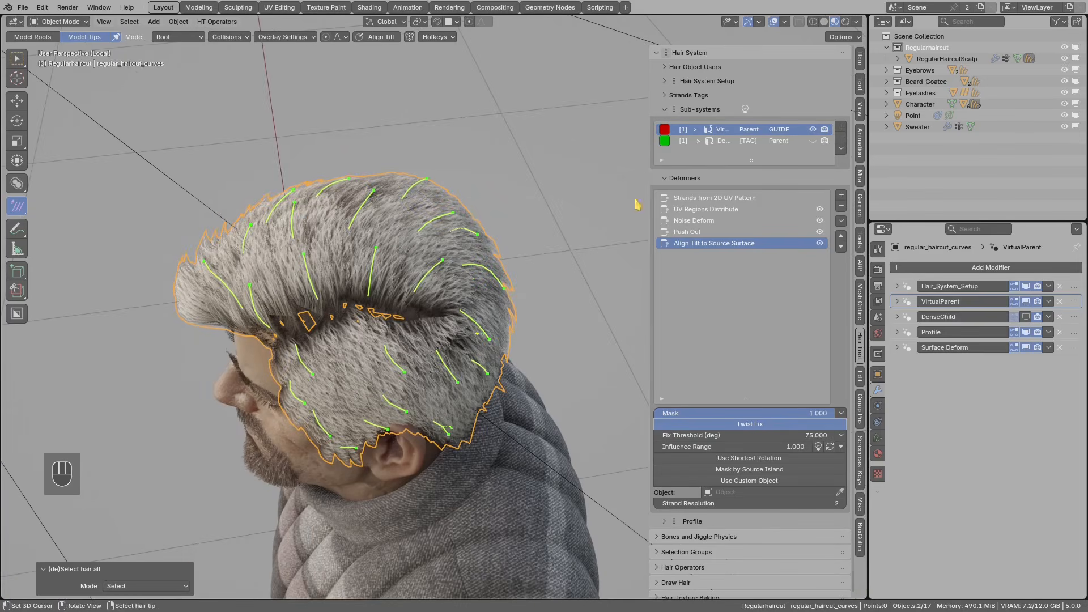
{"action": "left_click_drag", "start_coordinate": [819, 243], "coordinate": [819, 209]}
- Add a Radius Set deformer after Strands from 2D UV Pattern with radius 0.1
{"action": "left_click", "coordinate": [743, 198]}
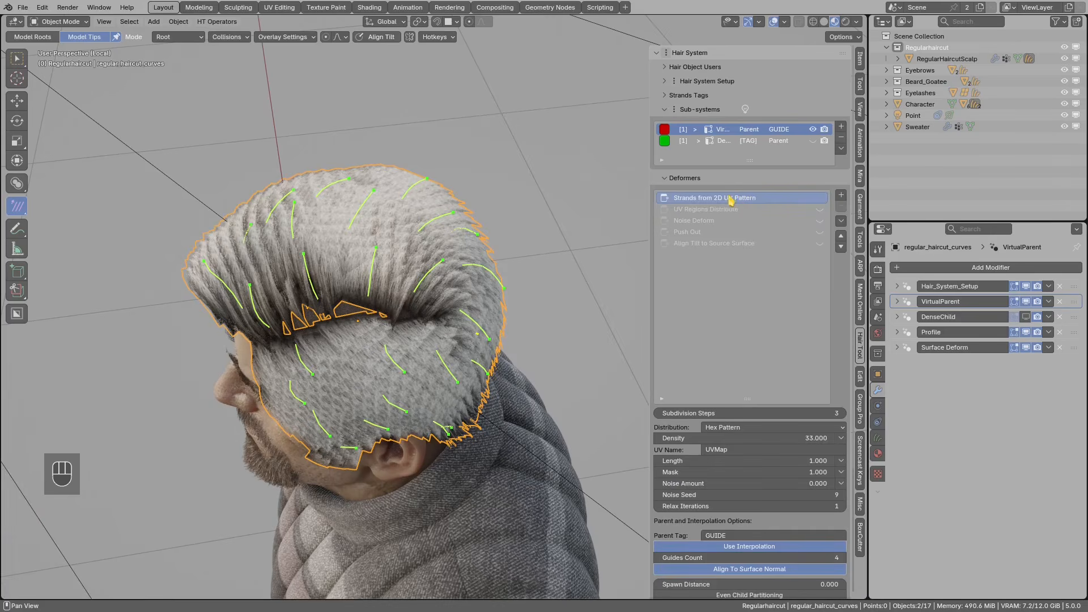
{"action": "middle_click_drag", "start_coordinate": [476, 278], "coordinate": [449, 289]}
{"action": "scroll", "coordinate": [508, 265], "scroll_direction": "up", "scroll_amount": 2}
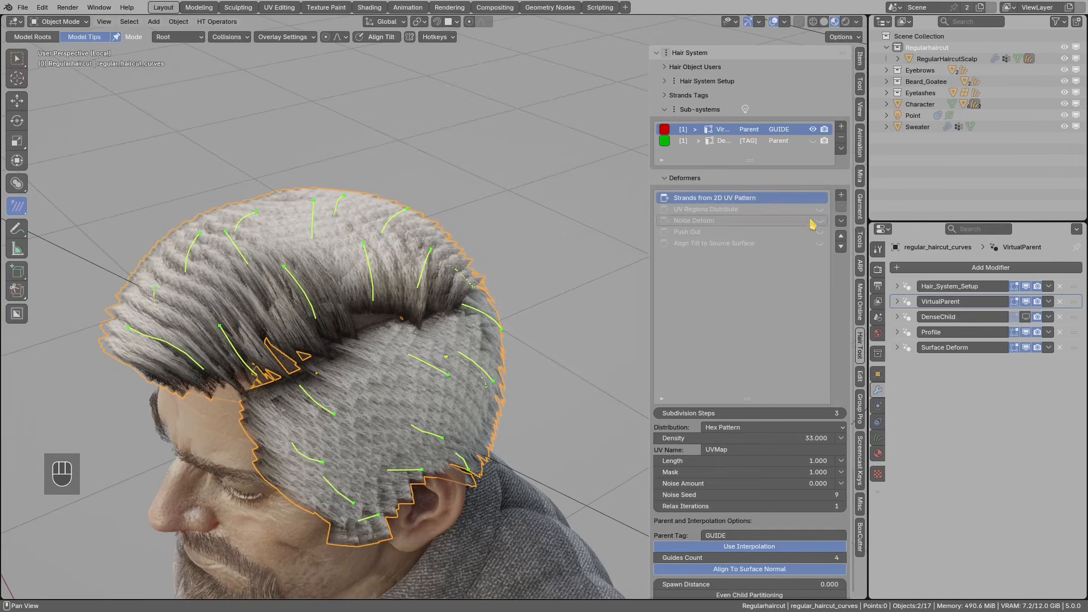
{"action": "left_click", "coordinate": [841, 194]}
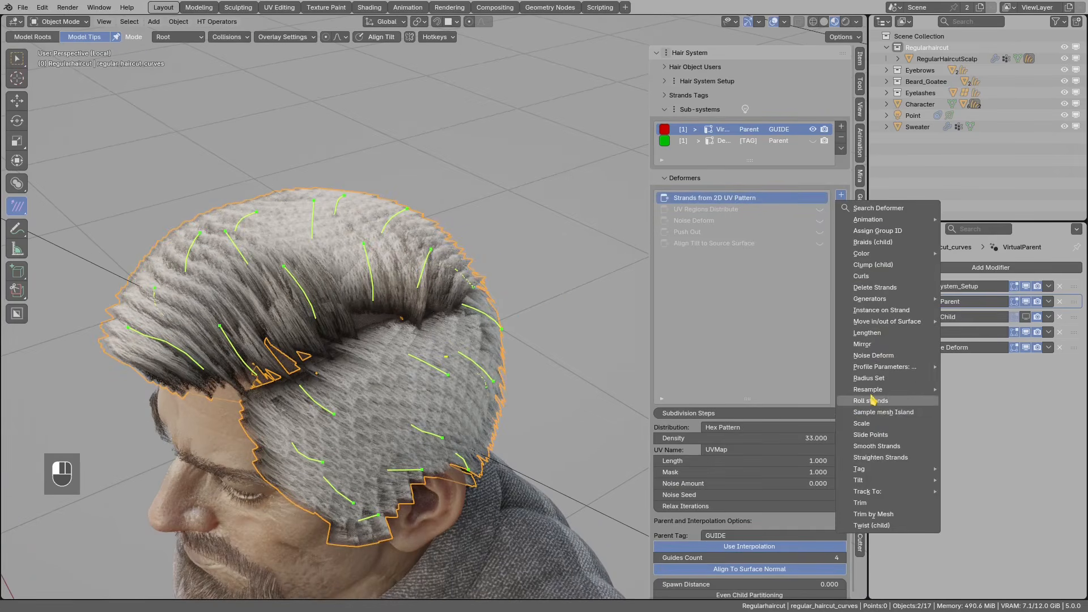
{"action": "left_click", "coordinate": [867, 378]}
{"action": "left_click", "coordinate": [716, 409]}
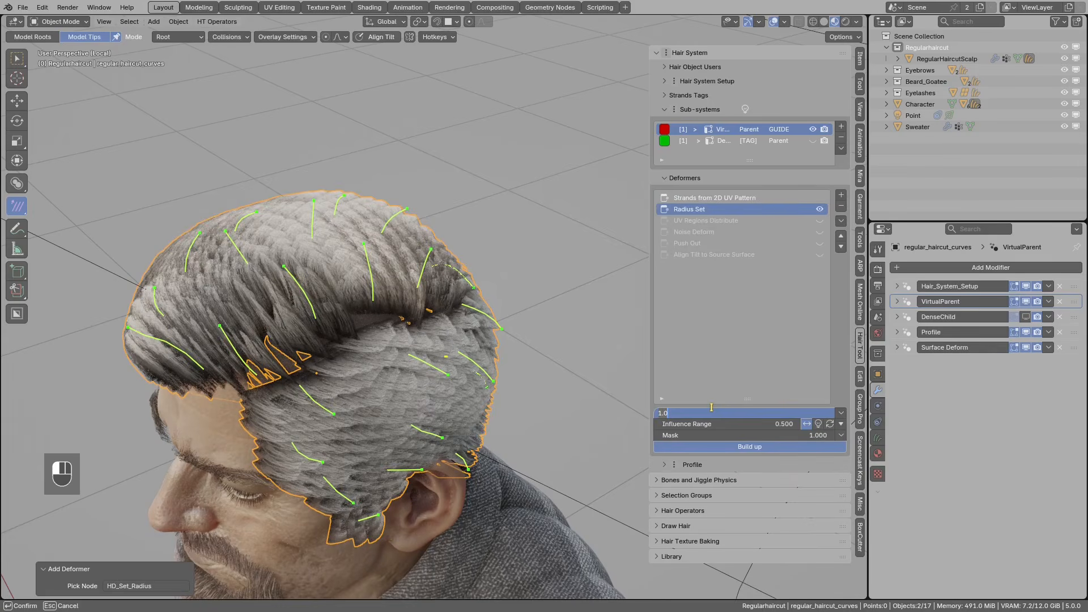
{"action": "key", "text": "Return"}
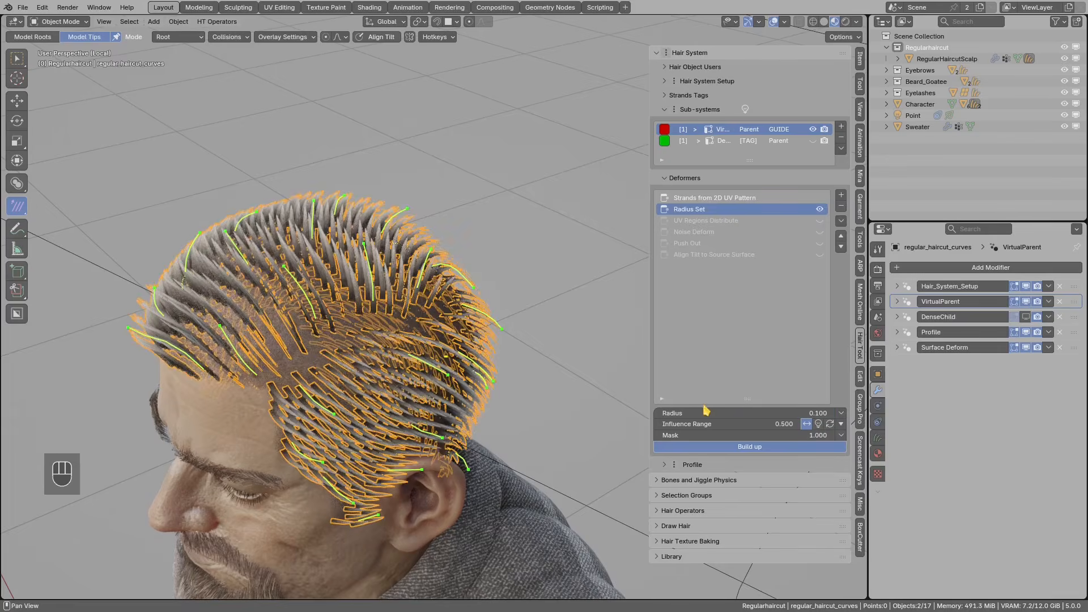
- Deselect the strands and show the Strands from 2D UV Pattern settings
{"action": "key", "text": "alt+a"}
{"action": "key", "text": "alt+a"}
{"action": "middle_click_drag", "start_coordinate": [364, 359], "coordinate": [368, 315], "text": "shift"}
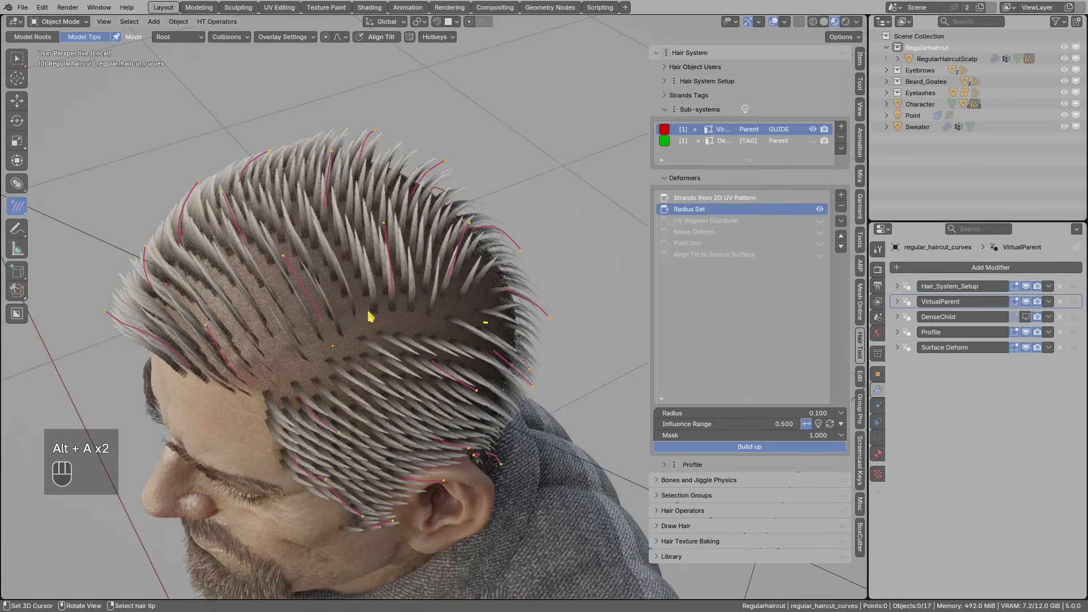
{"action": "left_click", "coordinate": [704, 198]}
{"action": "middle_click_drag", "start_coordinate": [321, 344], "coordinate": [493, 357]}
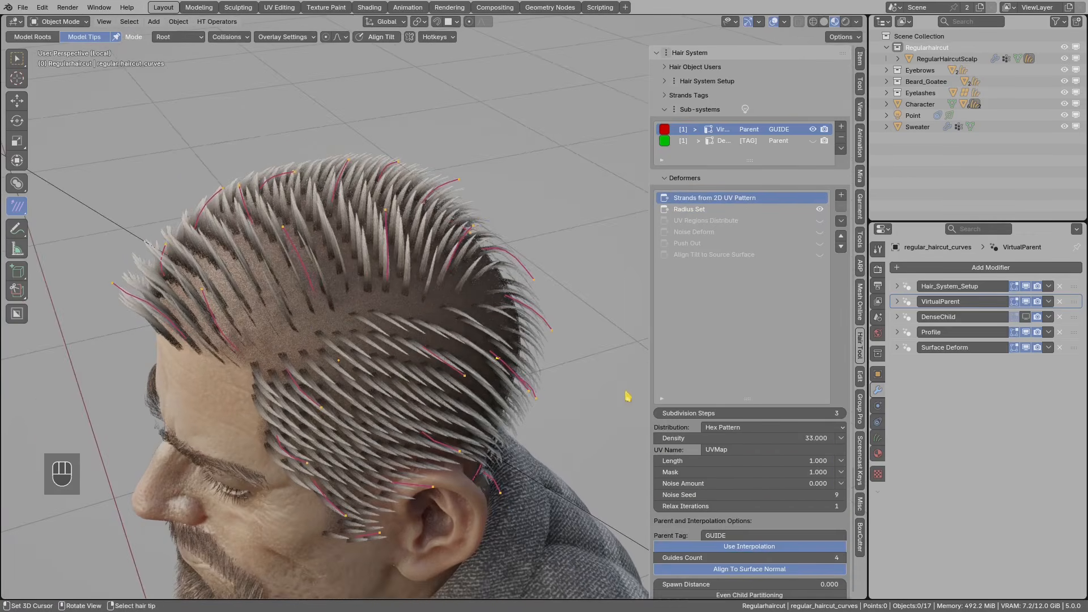
{"action": "left_click", "coordinate": [726, 429]}
{"action": "left_click", "coordinate": [729, 453]}
{"action": "left_click", "coordinate": [731, 427]}
{"action": "left_click", "coordinate": [732, 467]}
{"action": "left_click", "coordinate": [718, 428]}
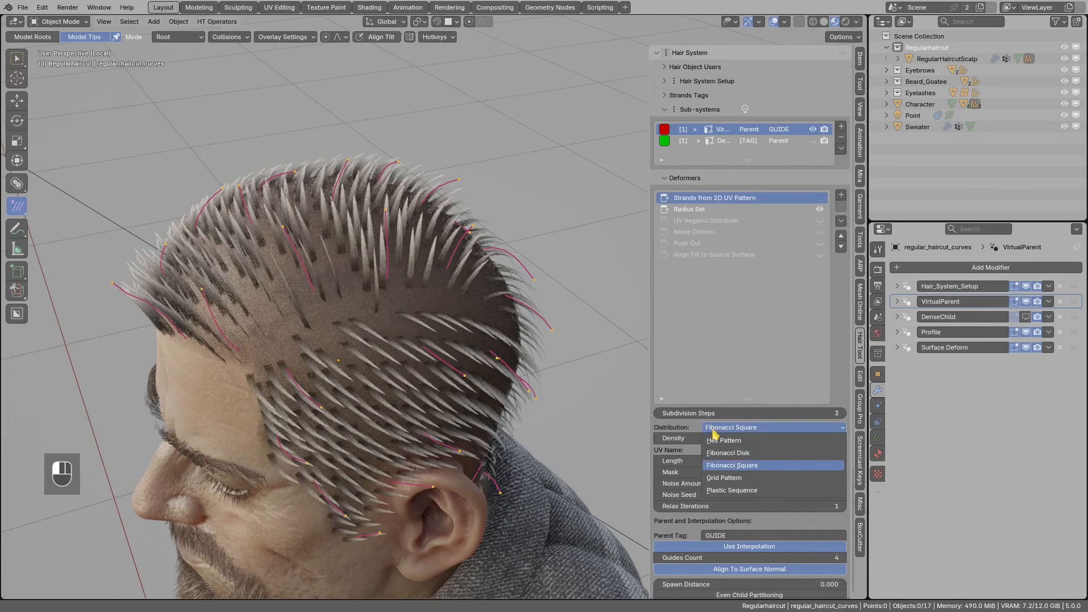
{"action": "left_click", "coordinate": [721, 479]}
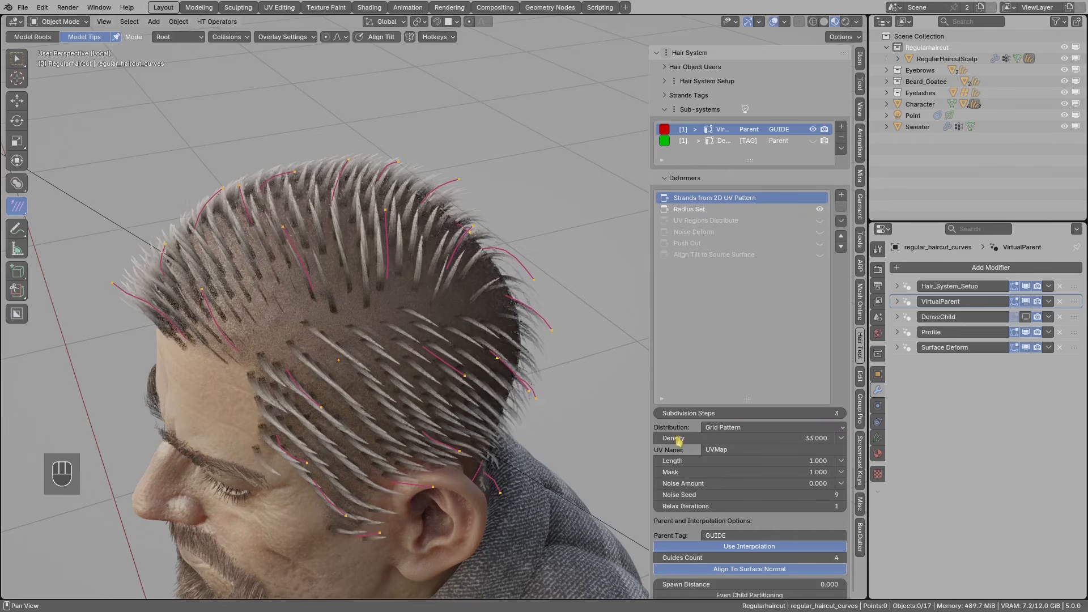
{"action": "left_click", "coordinate": [729, 428]}
{"action": "left_click", "coordinate": [726, 441]}
{"action": "middle_click_drag", "start_coordinate": [360, 257], "coordinate": [324, 346]}
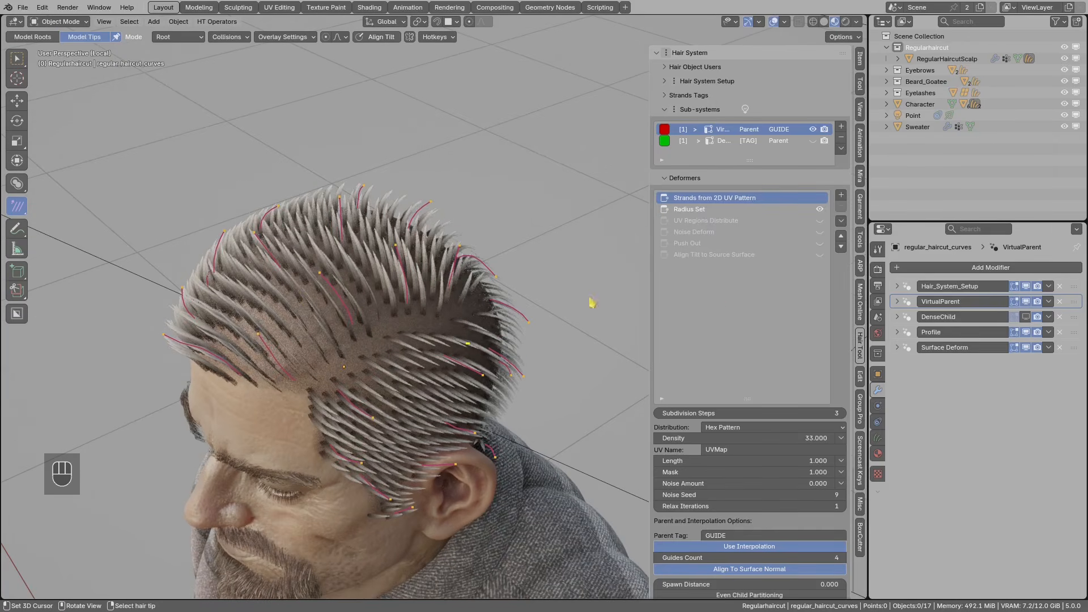
- Turn off Use Mesh Islands Splits and sketch yellow strokes along the parting
{"action": "middle_click_drag", "start_coordinate": [502, 367], "coordinate": [636, 376]}
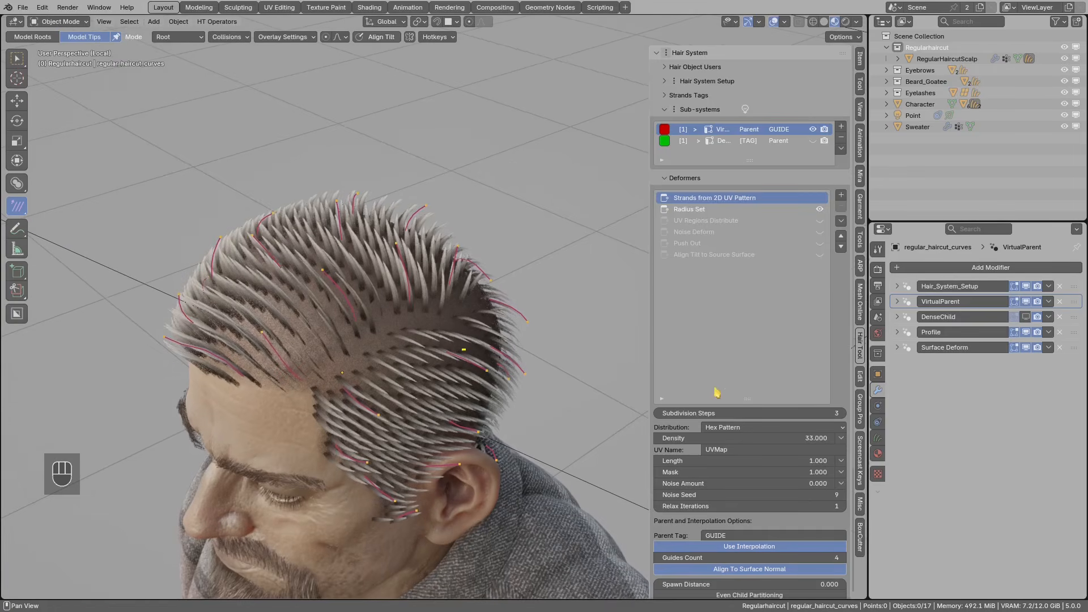
{"action": "scroll", "coordinate": [768, 434], "scroll_direction": "down", "scroll_amount": 4}
{"action": "scroll", "coordinate": [768, 433], "scroll_direction": "down", "scroll_amount": 3}
{"action": "middle_click_drag", "start_coordinate": [510, 448], "coordinate": [494, 330]}
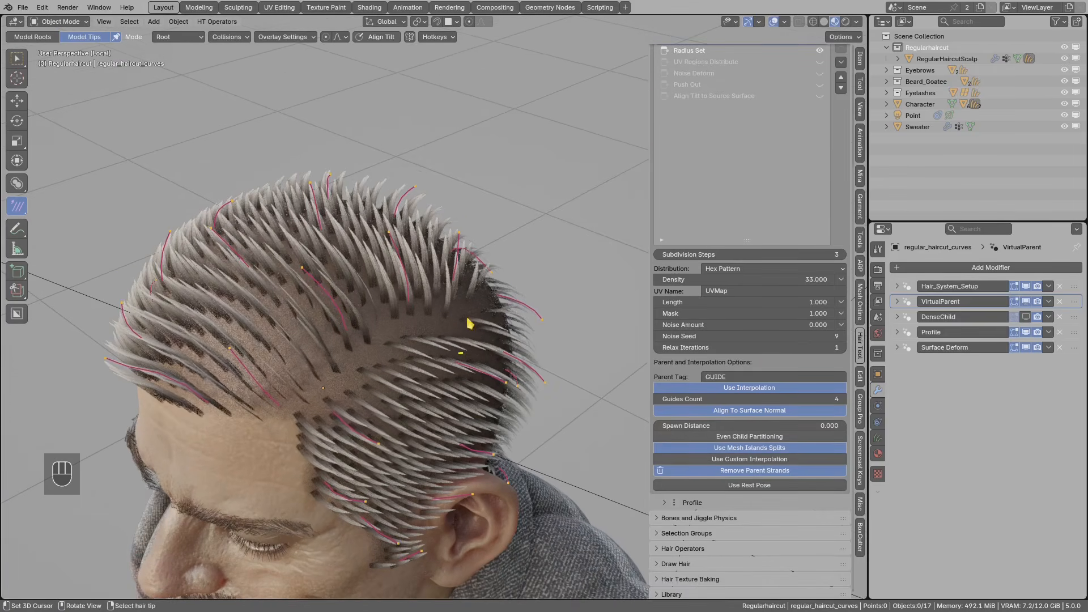
{"action": "left_click", "coordinate": [783, 449]}
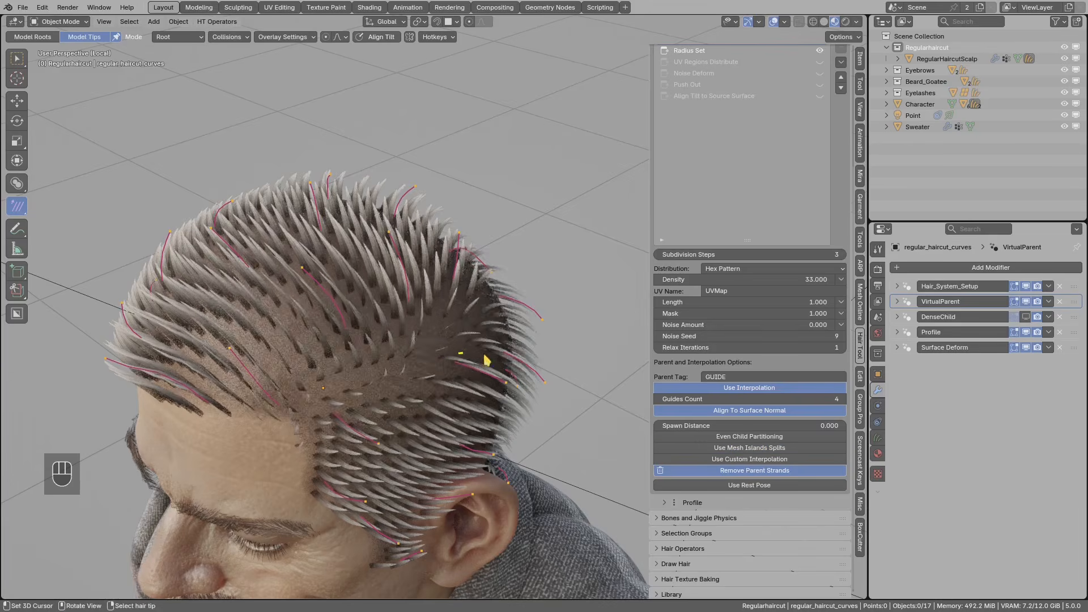
{"action": "key", "text": "d"}
{"action": "mouse_move", "coordinate": [468, 312]}
{"action": "left_mouse_down"}
{"action": "mouse_move", "coordinate": [364, 360]}
{"action": "mouse_move", "coordinate": [327, 409]}
{"action": "left_mouse_up"}
{"action": "mouse_move", "coordinate": [394, 243]}
{"action": "left_mouse_down"}
{"action": "mouse_move", "coordinate": [427, 286]}
{"action": "mouse_move", "coordinate": [395, 317]}
{"action": "left_mouse_up"}
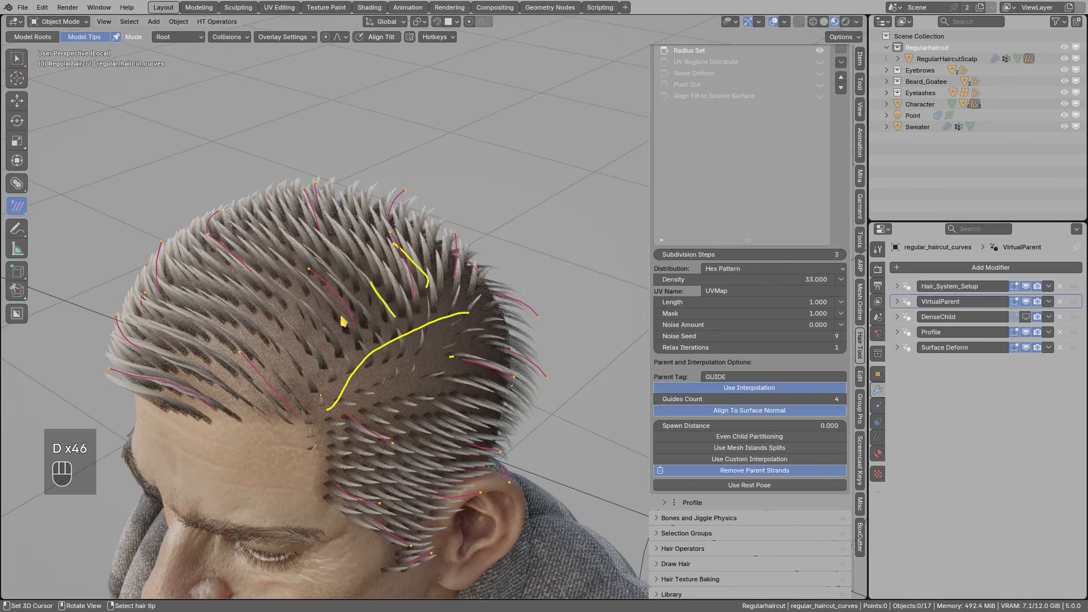
{"action": "right_click_drag", "start_coordinate": [478, 316], "coordinate": [400, 238]}
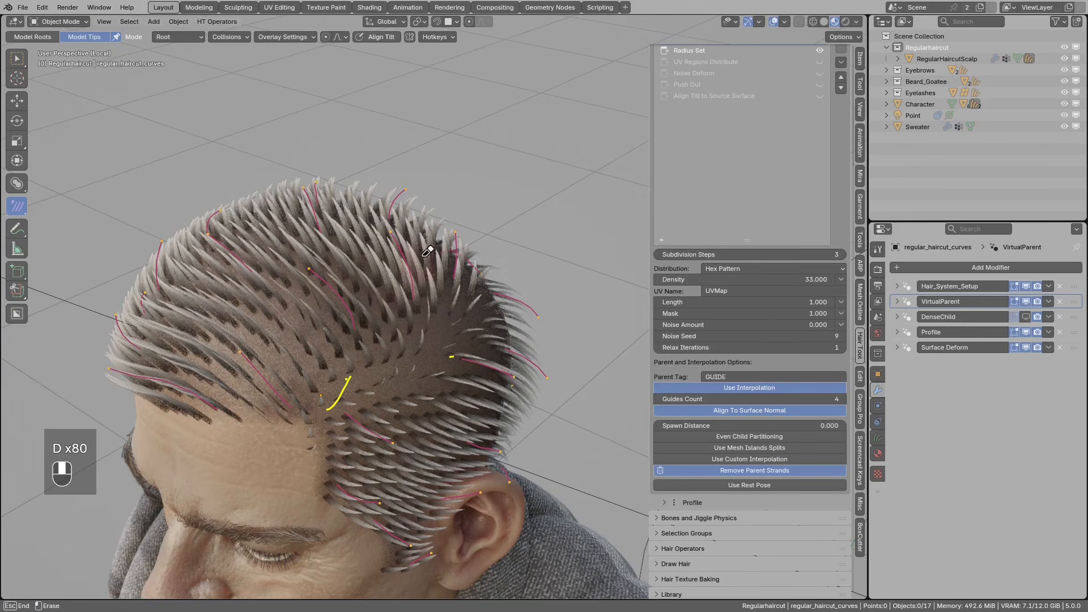
{"action": "left_click_drag", "start_coordinate": [471, 317], "coordinate": [361, 401]}
{"action": "left_click_drag", "start_coordinate": [455, 328], "coordinate": [369, 391]}
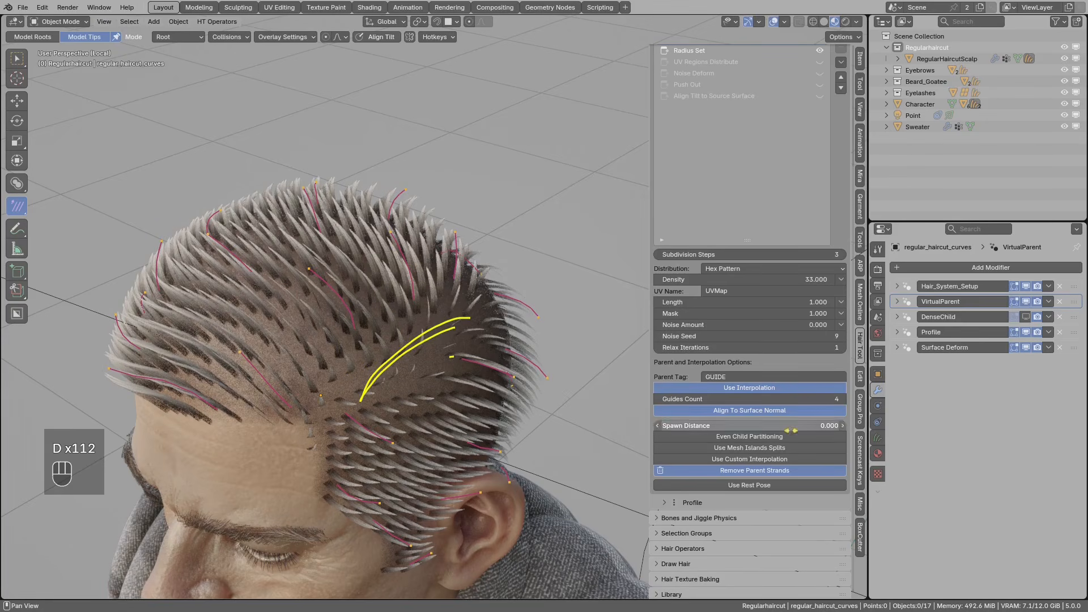
- Turn Use Mesh Islands Splits back on and redraw the yellow parting line
{"action": "left_click", "coordinate": [771, 448]}
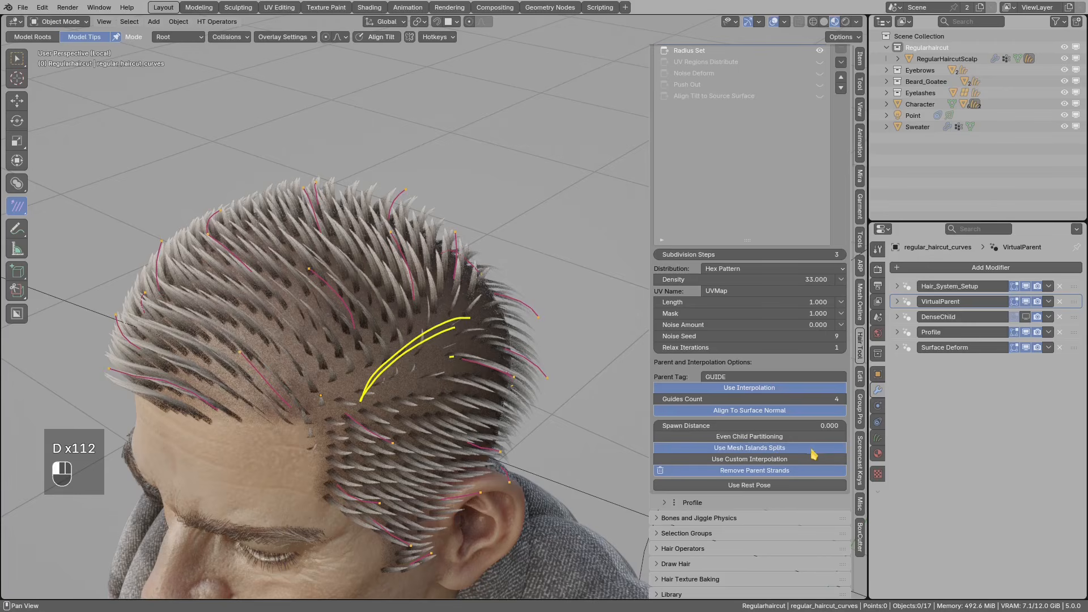
{"action": "right_click_drag", "start_coordinate": [474, 315], "coordinate": [360, 399]}
{"action": "left_click_drag", "start_coordinate": [335, 379], "coordinate": [468, 312]}
{"action": "mouse_move", "coordinate": [467, 311]}
{"action": "right_mouse_down"}
{"action": "mouse_move", "coordinate": [335, 377]}
{"action": "mouse_move", "coordinate": [363, 355]}
{"action": "right_mouse_up"}
- Disable Radius Set, enable UV Regions Distribute, and open its Pick UV Regions picker
{"action": "mouse_move", "coordinate": [476, 347]}
{"action": "middle_mouse_down"}
{"action": "mouse_move", "coordinate": [455, 306]}
{"action": "mouse_move", "coordinate": [530, 306]}
{"action": "mouse_move", "coordinate": [462, 344]}
{"action": "mouse_move", "coordinate": [469, 355]}
{"action": "middle_mouse_up"}
{"action": "scroll", "coordinate": [754, 158], "scroll_direction": "up", "scroll_amount": 6}
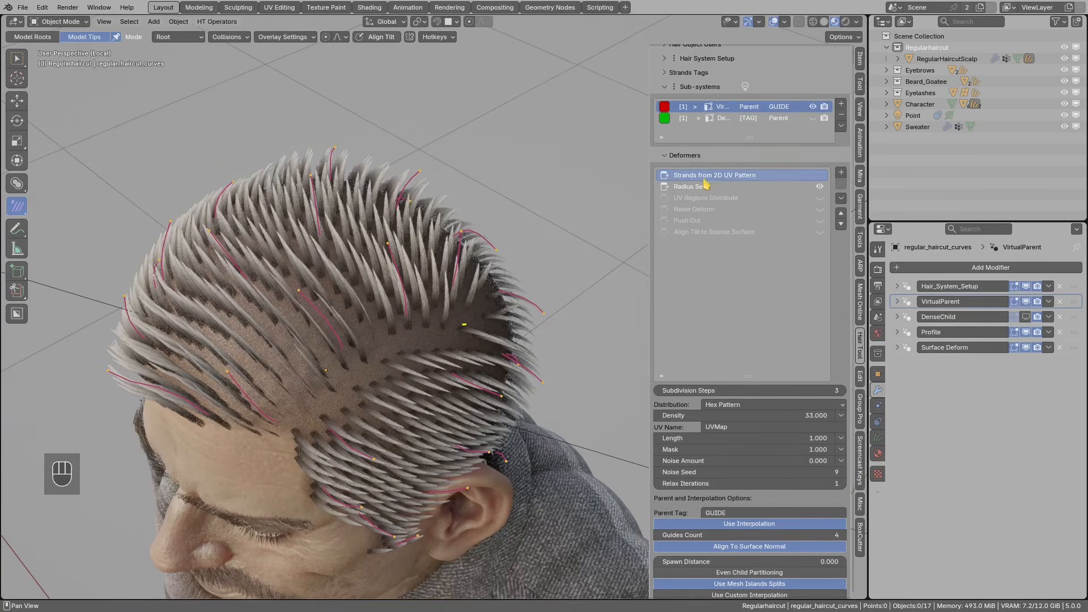
{"action": "left_click", "coordinate": [771, 187]}
{"action": "left_click", "coordinate": [820, 210]}
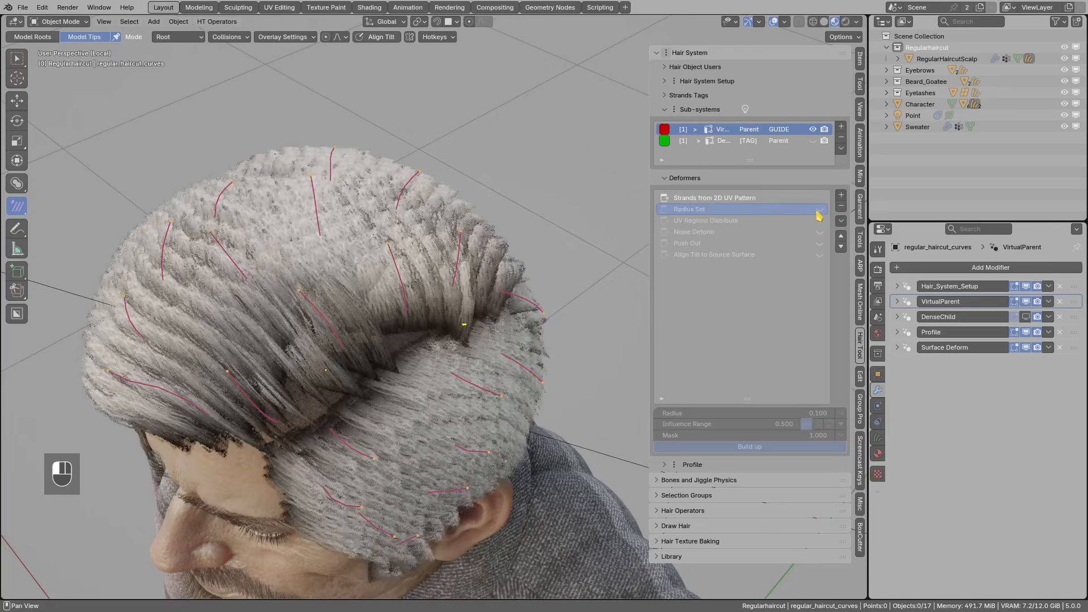
{"action": "left_click", "coordinate": [717, 222]}
{"action": "left_click", "coordinate": [820, 221]}
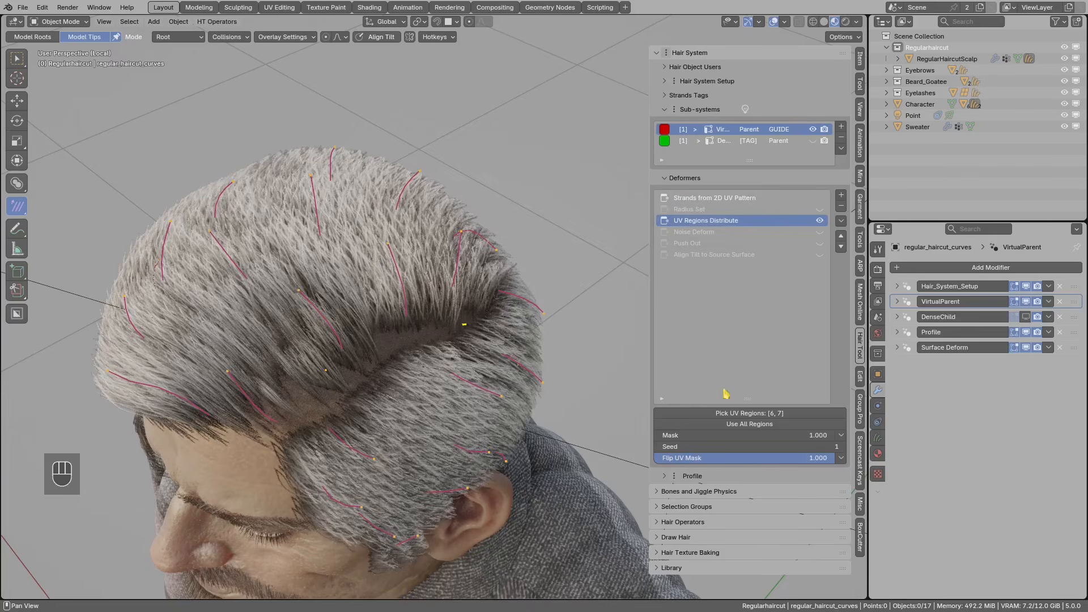
{"action": "left_click", "coordinate": [754, 414]}
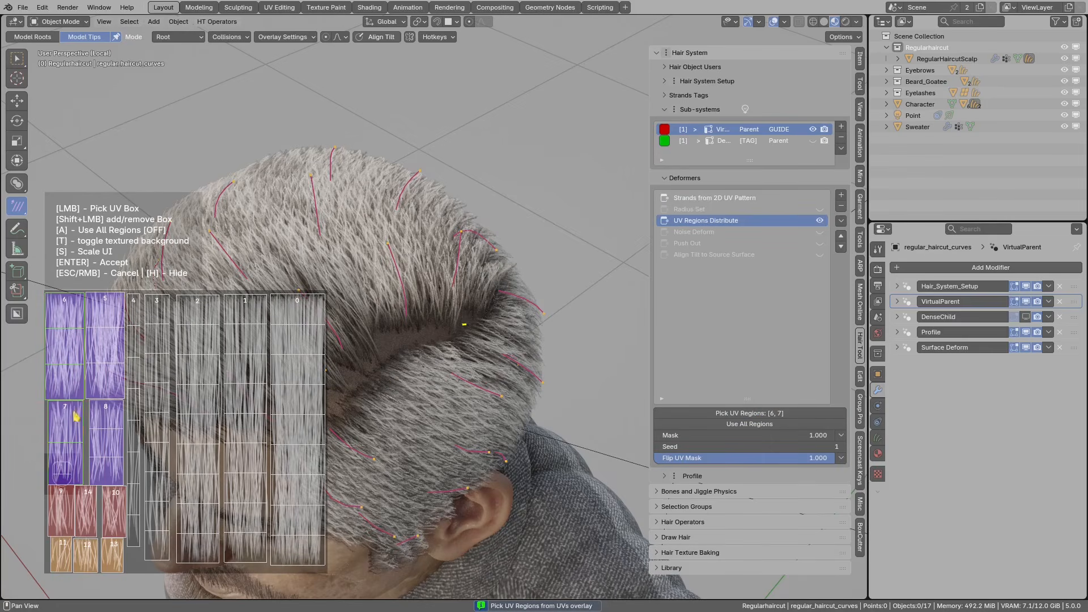
- Pick UV region 8, add region 7, and accept the selection
{"action": "left_click", "coordinate": [105, 430]}
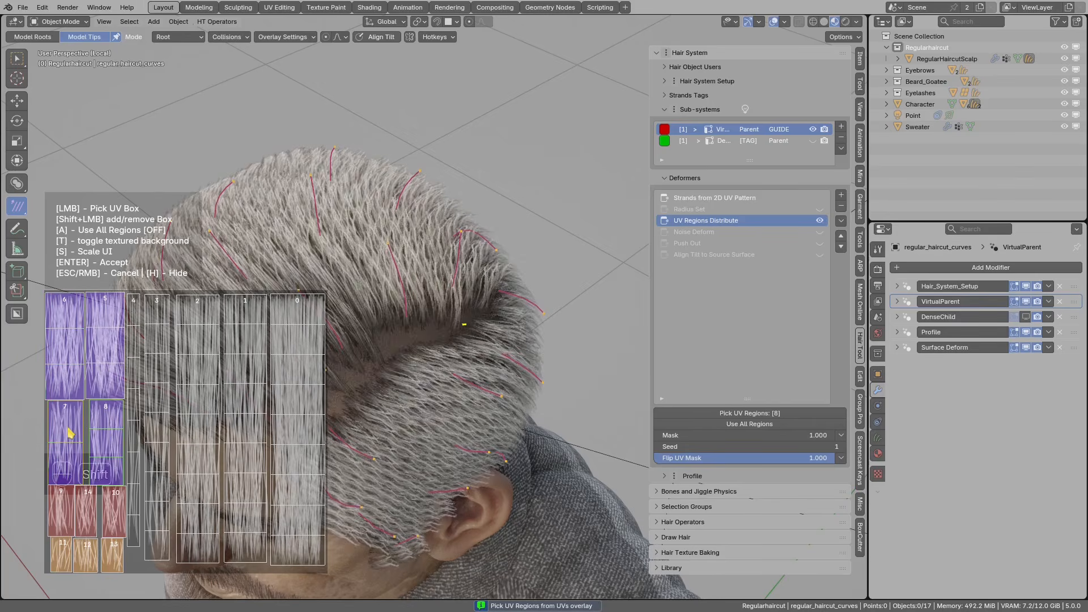
{"action": "left_click", "coordinate": [74, 435], "text": "shift"}
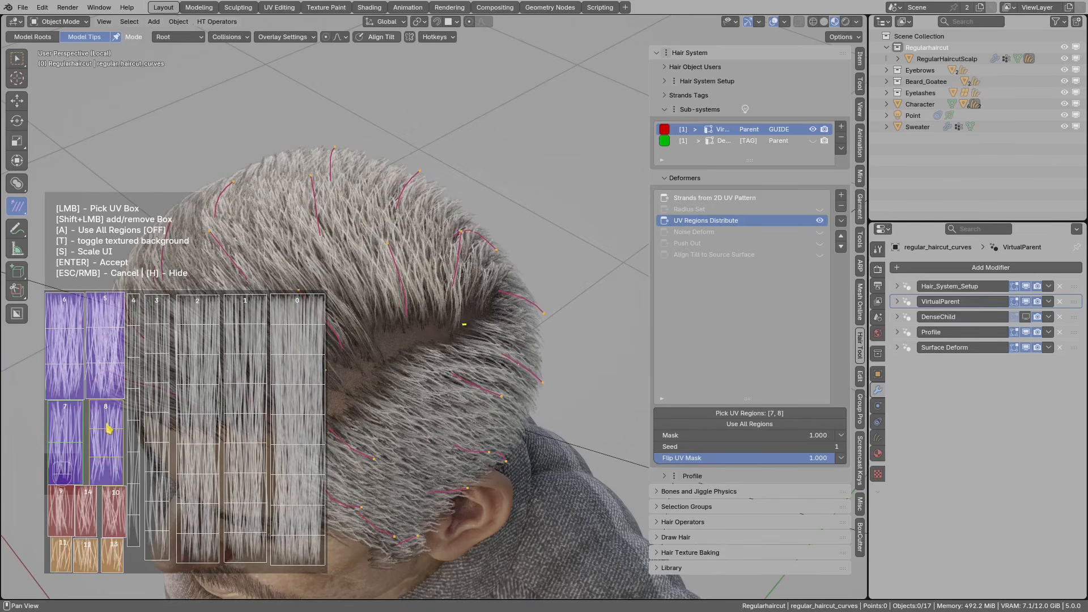
{"action": "middle_click_drag", "start_coordinate": [440, 340], "coordinate": [428, 272]}
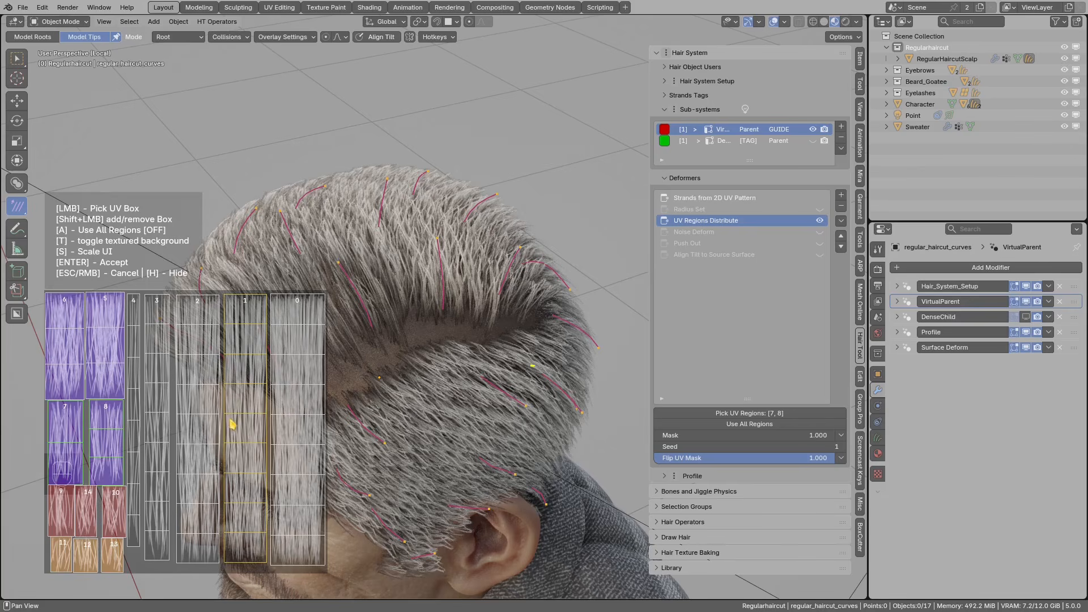
{"action": "key", "text": "Return"}
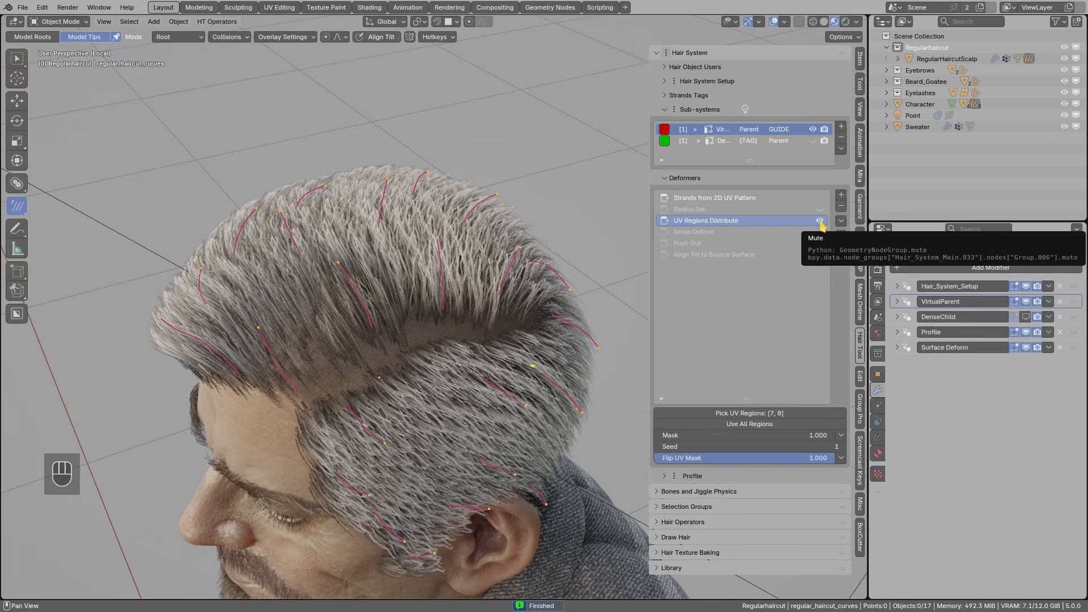
{"action": "middle_click_drag", "start_coordinate": [441, 247], "coordinate": [472, 243]}
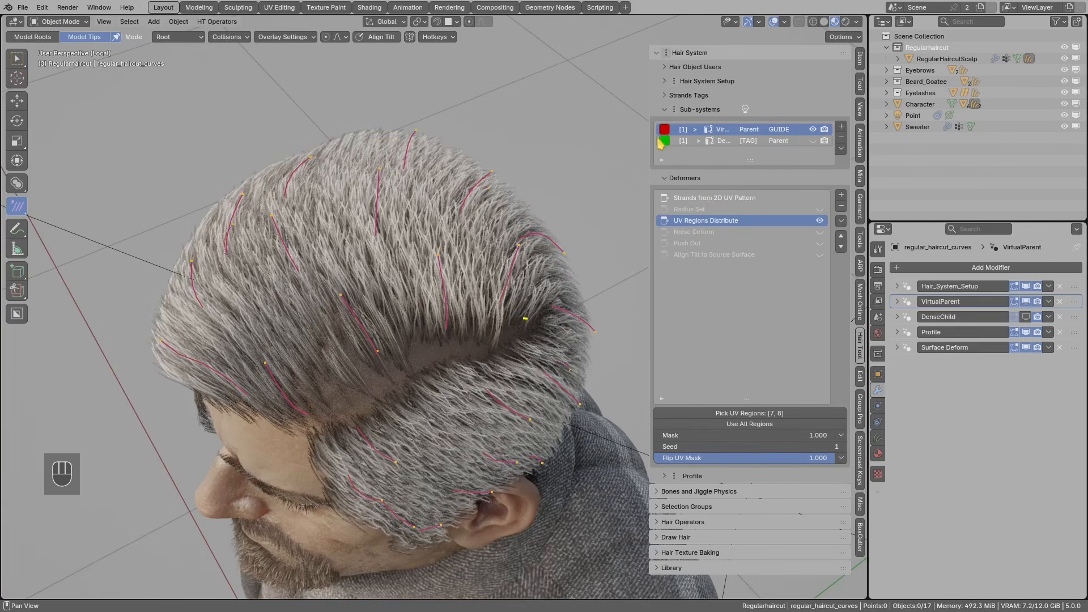
- Turn on Noise Deform and circle the thin patch on the crown
{"action": "left_click", "coordinate": [820, 220]}
{"action": "left_click", "coordinate": [821, 220]}
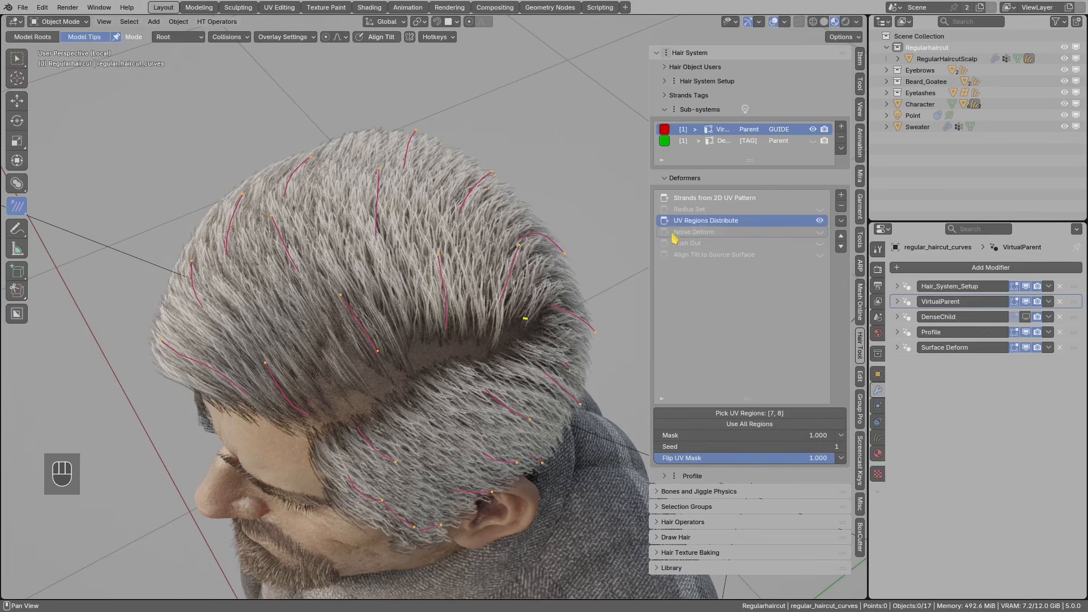
{"action": "left_click", "coordinate": [702, 234]}
{"action": "mouse_move", "coordinate": [623, 272]}
{"action": "middle_mouse_down"}
{"action": "mouse_move", "coordinate": [497, 323]}
{"action": "mouse_move", "coordinate": [554, 279]}
{"action": "mouse_move", "coordinate": [509, 358]}
{"action": "mouse_move", "coordinate": [623, 267]}
{"action": "middle_mouse_up"}
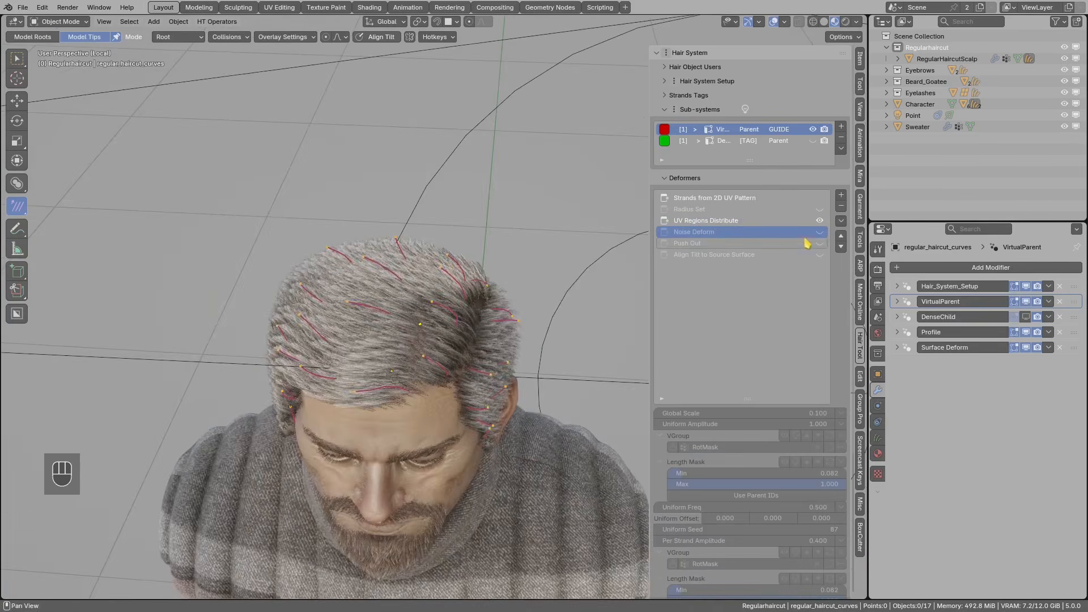
{"action": "left_click", "coordinate": [820, 231]}
{"action": "middle_click_drag", "start_coordinate": [572, 299], "coordinate": [635, 256]}
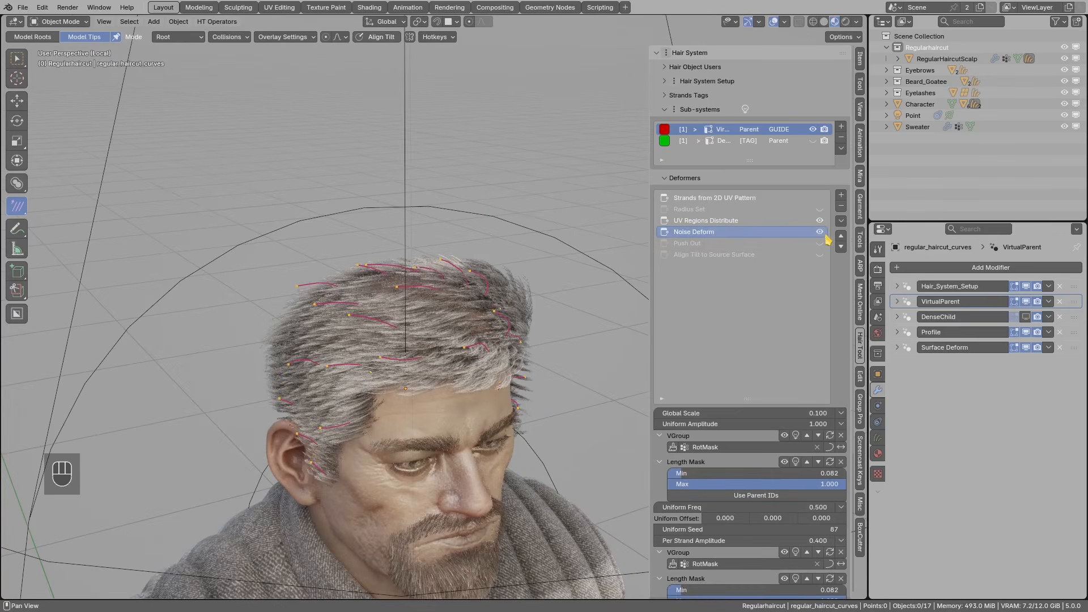
{"action": "mouse_move", "coordinate": [498, 286]}
{"action": "middle_mouse_down"}
{"action": "mouse_move", "coordinate": [498, 310]}
{"action": "mouse_move", "coordinate": [423, 314]}
{"action": "middle_mouse_up"}
{"action": "key", "text": "d"}
{"action": "mouse_move", "coordinate": [356, 297]}
{"action": "left_mouse_down"}
{"action": "mouse_move", "coordinate": [416, 322]}
{"action": "mouse_move", "coordinate": [364, 309]}
{"action": "left_mouse_up"}
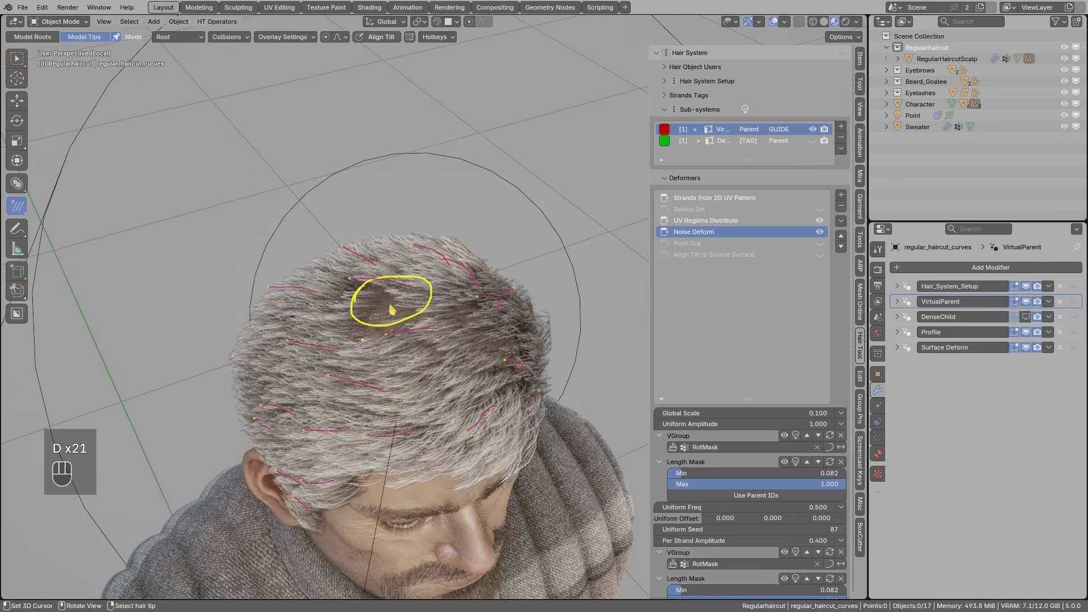
{"action": "left_click_drag", "start_coordinate": [423, 272], "coordinate": [375, 300]}
{"action": "mouse_move", "coordinate": [420, 278]}
{"action": "right_mouse_down"}
{"action": "mouse_move", "coordinate": [397, 309]}
{"action": "mouse_move", "coordinate": [424, 306]}
{"action": "right_mouse_up"}
- Turn on Push Out and Align Tilt to Source Surface, then select DenseChild
{"action": "left_click", "coordinate": [705, 244]}
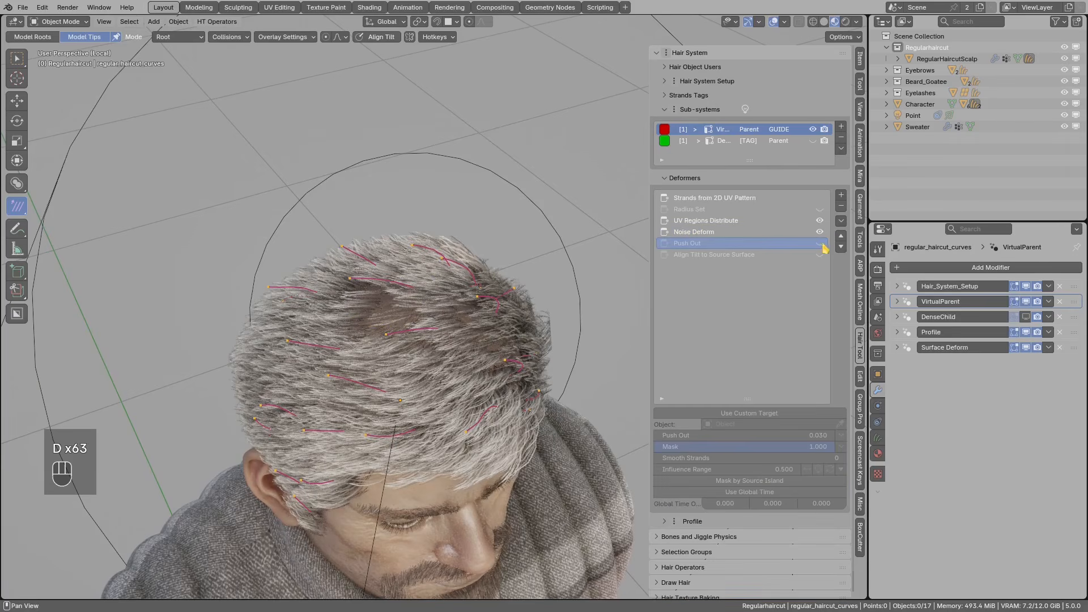
{"action": "left_click", "coordinate": [820, 243]}
{"action": "middle_click_drag", "start_coordinate": [538, 295], "coordinate": [505, 304]}
{"action": "left_click", "coordinate": [712, 255]}
{"action": "left_click", "coordinate": [820, 254]}
{"action": "left_click", "coordinate": [779, 143]}
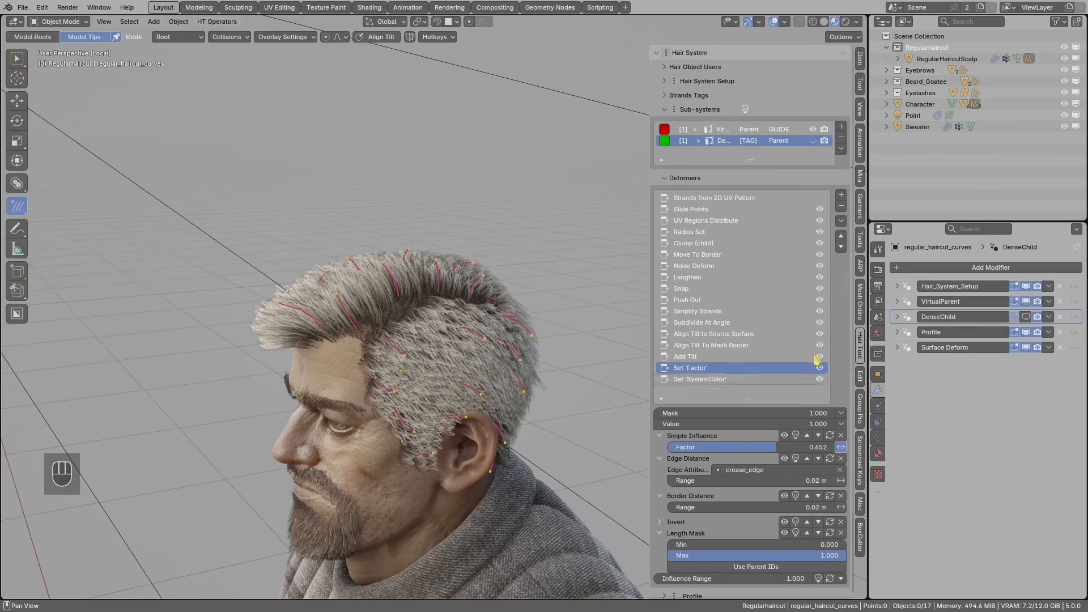
- Show DenseChild in system colours and disable all its deformers after Strands from 2D UV Pattern
{"action": "left_click", "coordinate": [813, 141]}
{"action": "middle_click_drag", "start_coordinate": [422, 286], "coordinate": [448, 356]}
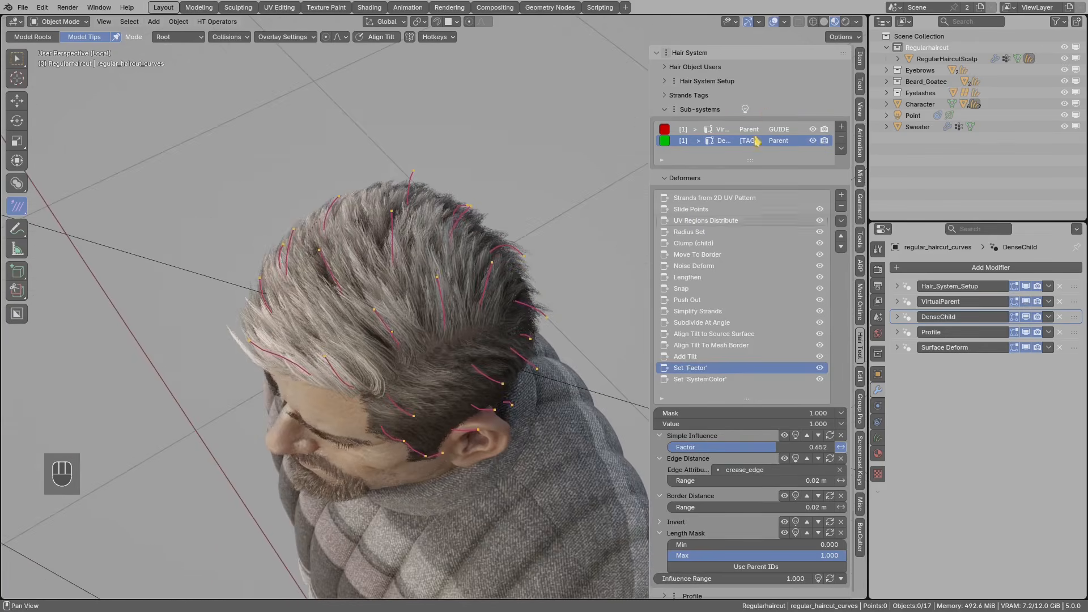
{"action": "left_click", "coordinate": [746, 110]}
{"action": "middle_click_drag", "start_coordinate": [485, 280], "coordinate": [441, 245]}
{"action": "middle_click_drag", "start_coordinate": [452, 306], "coordinate": [655, 289]}
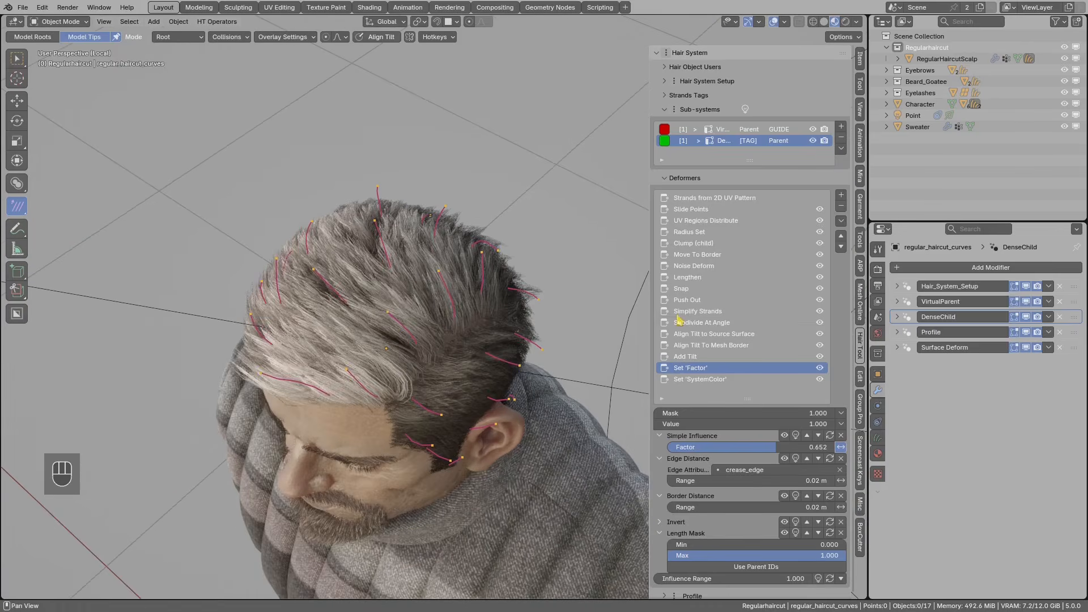
{"action": "left_click_drag", "start_coordinate": [820, 380], "coordinate": [824, 217]}
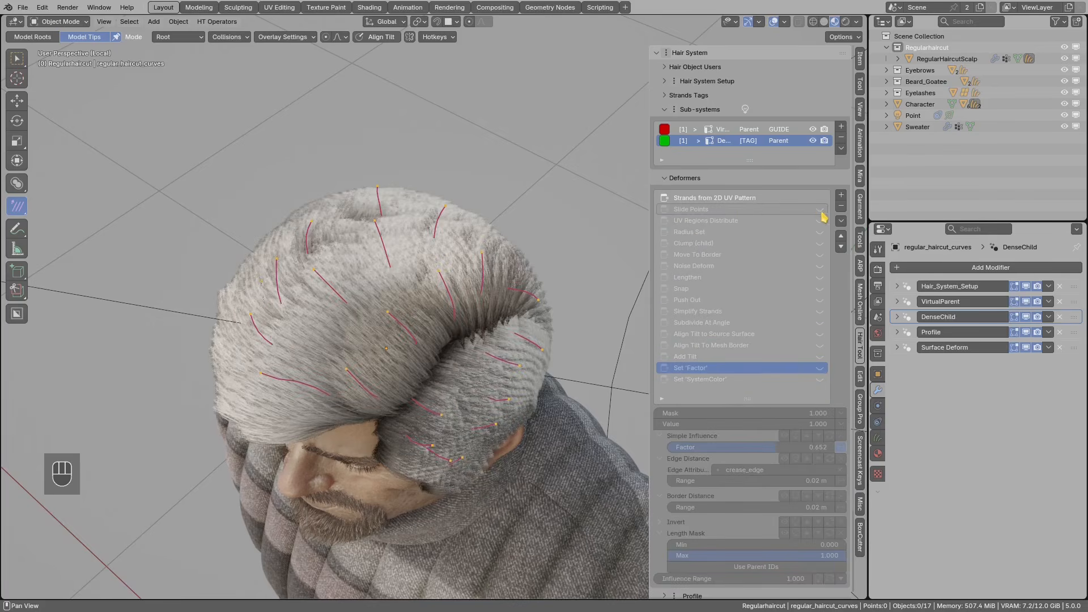
{"action": "left_click", "coordinate": [705, 198]}
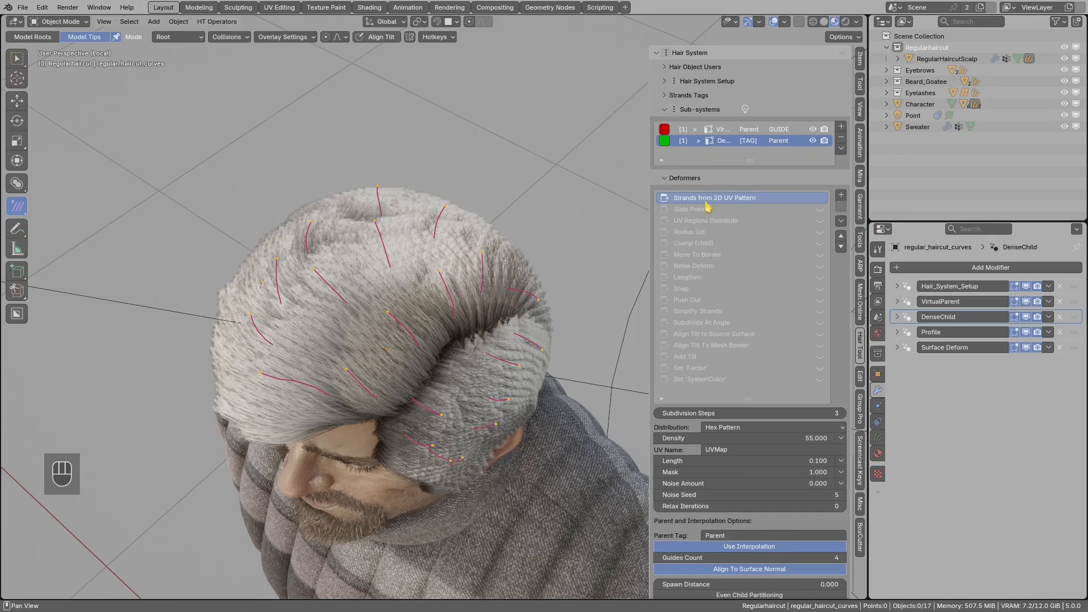
- Turn Use Mesh Islands Splits off to compare the affected hair patch, then back on
{"action": "mouse_move", "coordinate": [529, 303]}
{"action": "middle_mouse_down"}
{"action": "mouse_move", "coordinate": [499, 309]}
{"action": "mouse_move", "coordinate": [550, 296]}
{"action": "middle_mouse_up"}
{"action": "scroll", "coordinate": [772, 421], "scroll_direction": "down", "scroll_amount": 2}
{"action": "scroll", "coordinate": [771, 421], "scroll_direction": "down", "scroll_amount": 1}
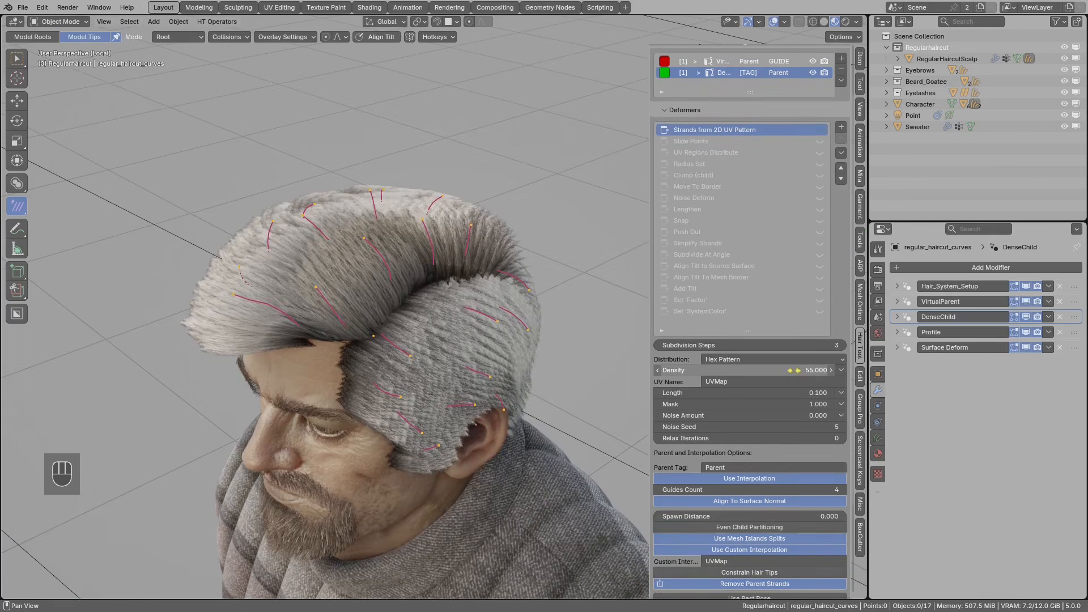
{"action": "scroll", "coordinate": [773, 377], "scroll_direction": "down", "scroll_amount": 5}
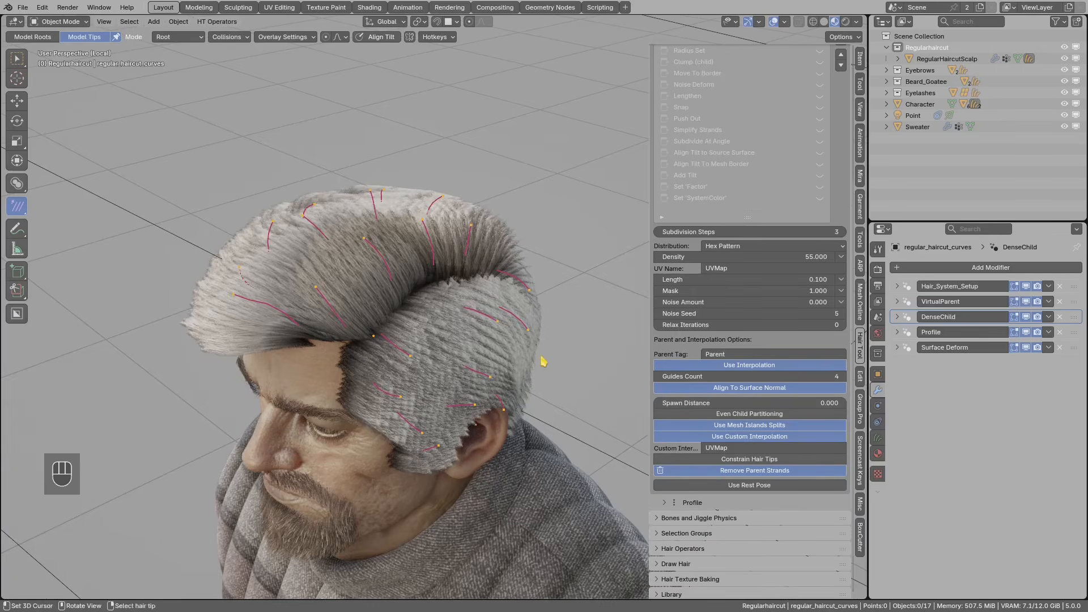
{"action": "scroll", "coordinate": [539, 364], "scroll_direction": "up", "scroll_amount": 3}
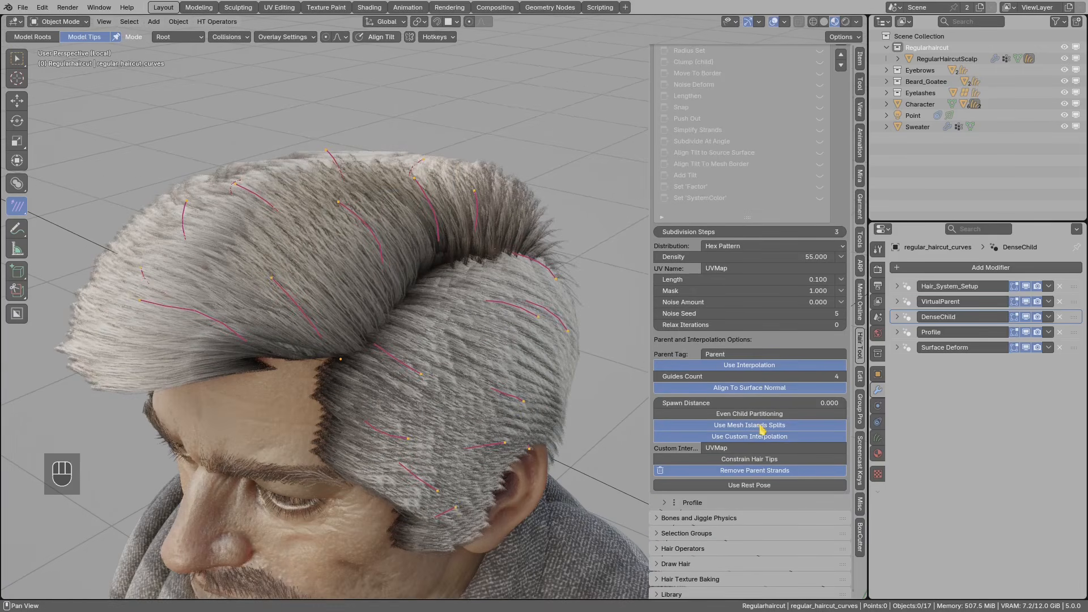
{"action": "left_click", "coordinate": [785, 431]}
{"action": "mouse_move", "coordinate": [490, 242]}
{"action": "left_mouse_down"}
{"action": "mouse_move", "coordinate": [415, 301]}
{"action": "mouse_move", "coordinate": [470, 259]}
{"action": "left_mouse_up"}
{"action": "right_click_drag", "start_coordinate": [470, 259], "coordinate": [495, 231]}
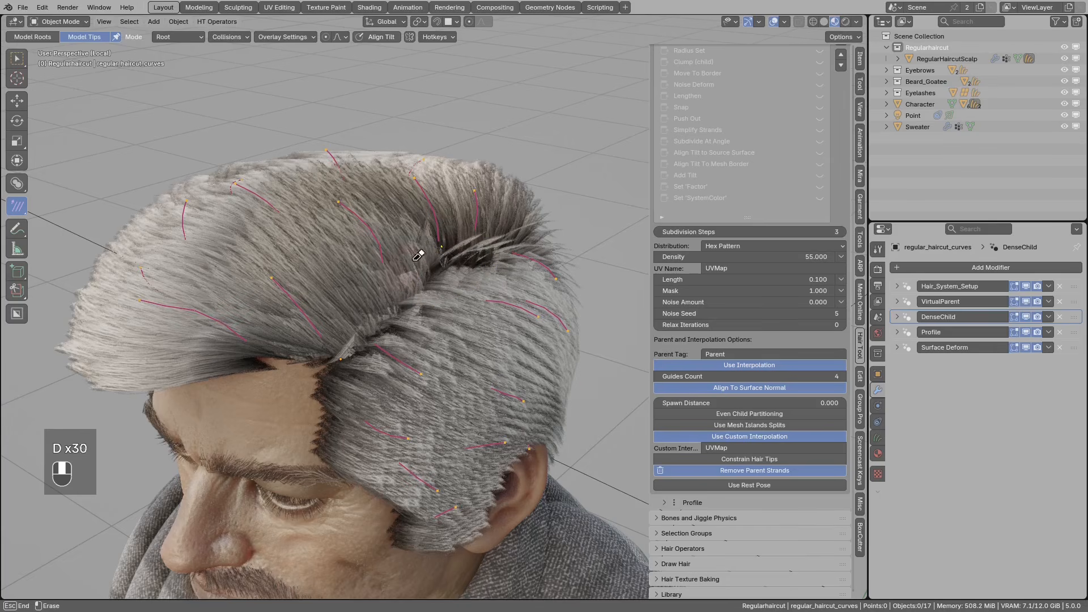
{"action": "left_click", "coordinate": [749, 425]}
- Enable DenseChild's Slide Points deformer at its 0.800 influence range
{"action": "scroll", "coordinate": [793, 255], "scroll_direction": "up", "scroll_amount": 5}
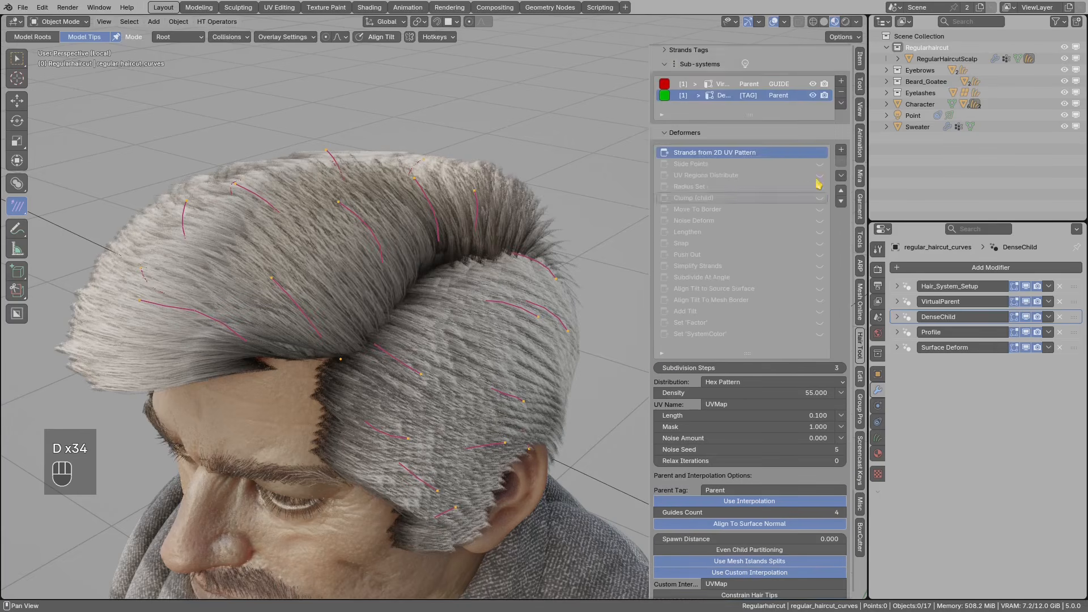
{"action": "scroll", "coordinate": [818, 184], "scroll_direction": "up", "scroll_amount": 1}
{"action": "left_click", "coordinate": [696, 189]}
{"action": "scroll", "coordinate": [731, 201], "scroll_direction": "up", "scroll_amount": 1}
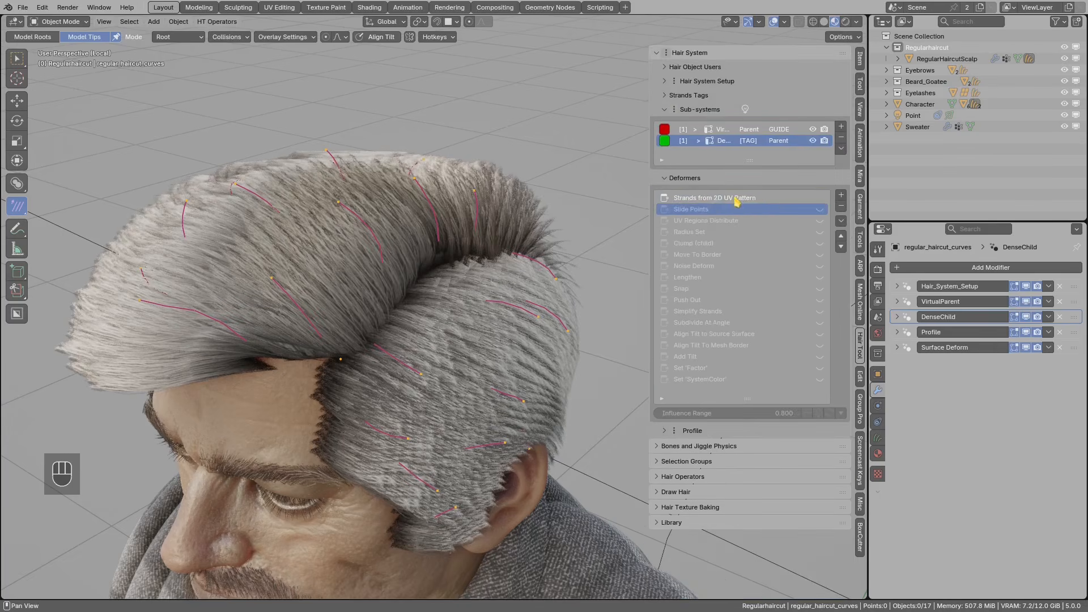
{"action": "left_click", "coordinate": [820, 209]}
{"action": "middle_click_drag", "start_coordinate": [528, 238], "coordinate": [538, 232]}
{"action": "middle_click_drag", "start_coordinate": [539, 233], "coordinate": [516, 259], "text": "shift"}
{"action": "mouse_move", "coordinate": [486, 221]}
{"action": "left_mouse_down"}
{"action": "mouse_move", "coordinate": [506, 191]}
{"action": "mouse_move", "coordinate": [550, 218]}
{"action": "mouse_move", "coordinate": [536, 227]}
{"action": "left_mouse_up"}
{"action": "scroll", "coordinate": [548, 217], "scroll_direction": "down", "scroll_amount": 1}
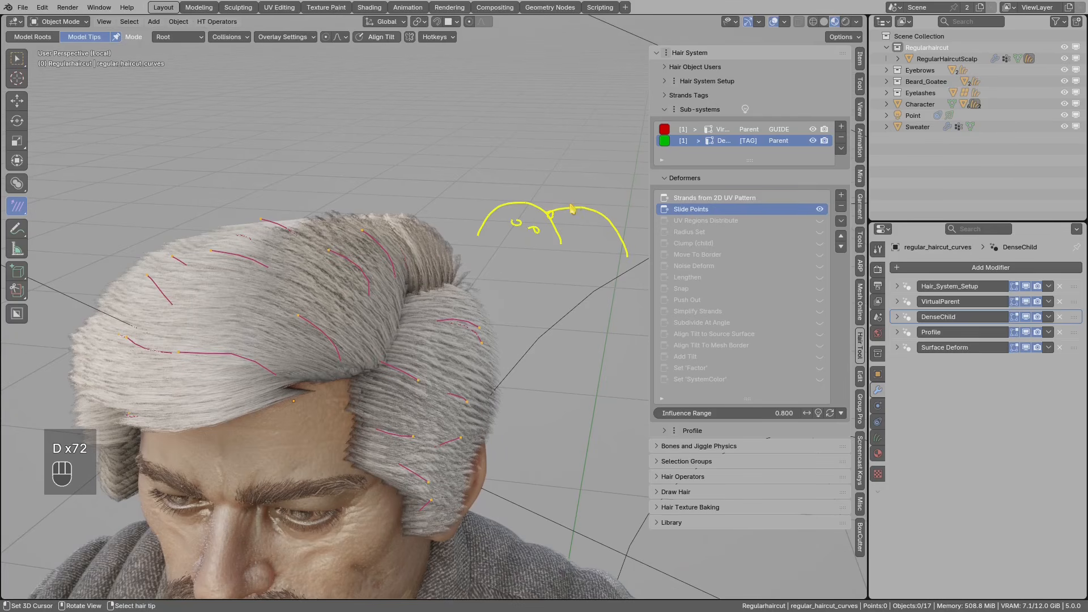
{"action": "mouse_move", "coordinate": [567, 204]}
{"action": "left_mouse_down"}
{"action": "mouse_move", "coordinate": [566, 214]}
{"action": "mouse_move", "coordinate": [581, 212]}
{"action": "mouse_move", "coordinate": [566, 191]}
{"action": "mouse_move", "coordinate": [557, 195]}
{"action": "left_mouse_up"}
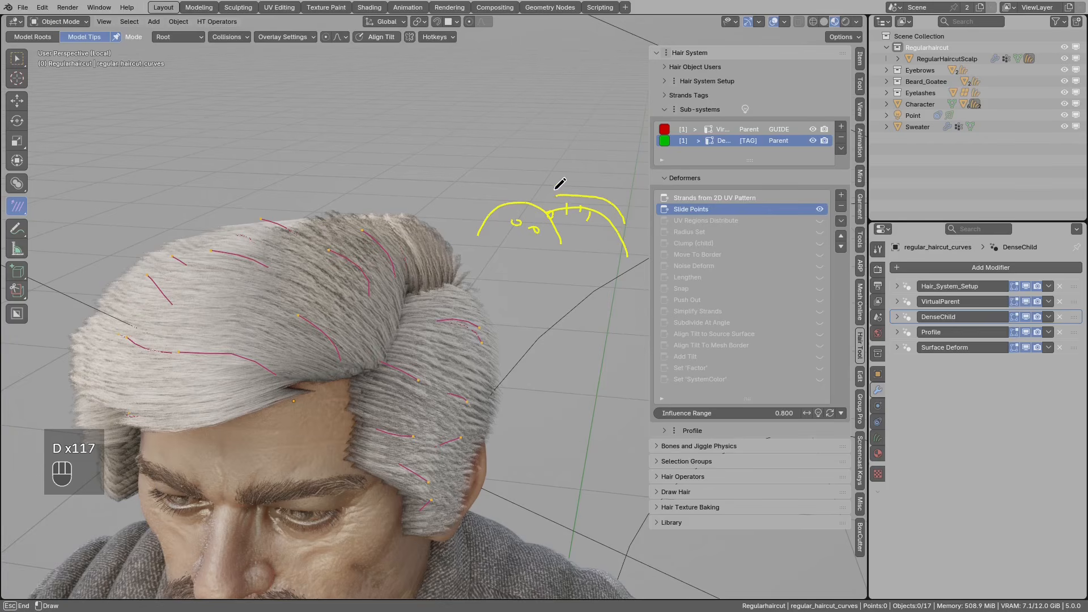
{"action": "middle_click_drag", "start_coordinate": [612, 256], "coordinate": [618, 230]}
{"action": "right_click_drag", "start_coordinate": [618, 230], "coordinate": [482, 228]}
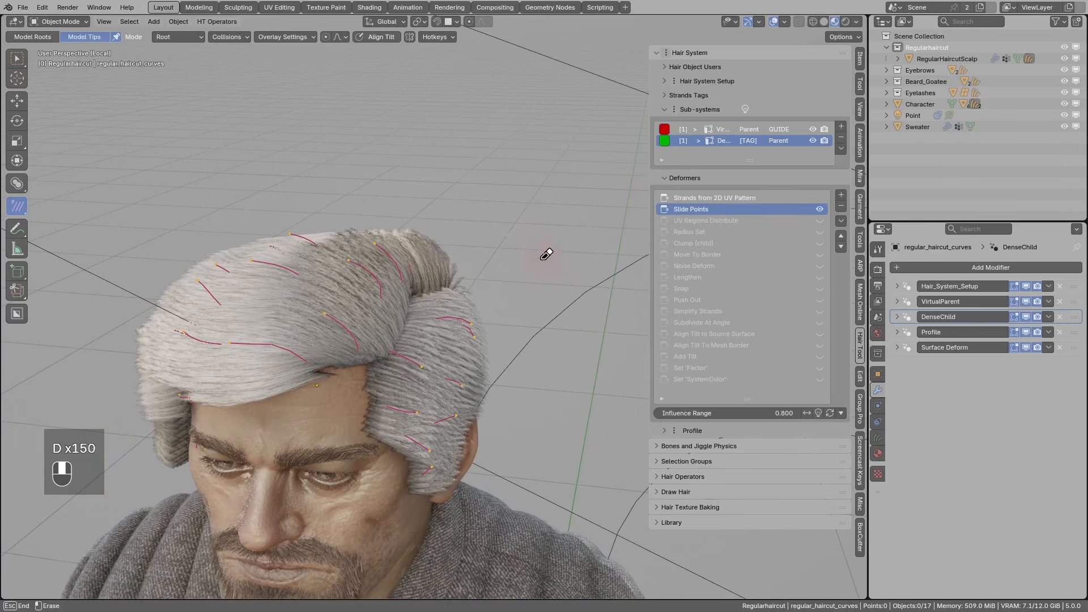
{"action": "mouse_move", "coordinate": [483, 253]}
{"action": "middle_mouse_down"}
{"action": "mouse_move", "coordinate": [469, 291]}
{"action": "mouse_move", "coordinate": [484, 272]}
{"action": "middle_mouse_up"}
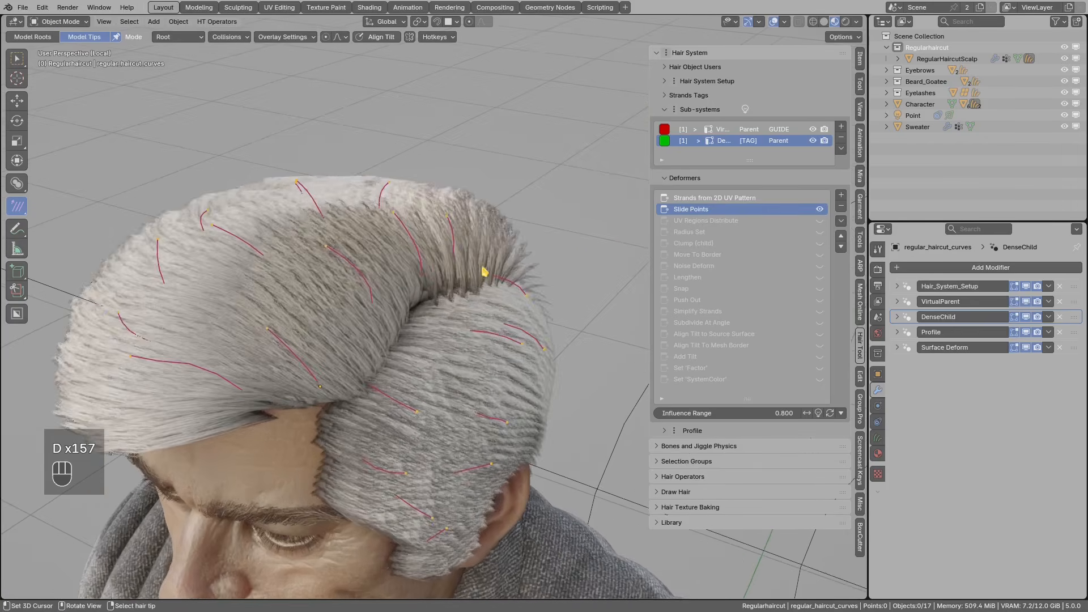
- Activate UV Regions Distribute, reviewing the region picker without changing regions 9, 10 and 14
{"action": "left_click", "coordinate": [766, 221]}
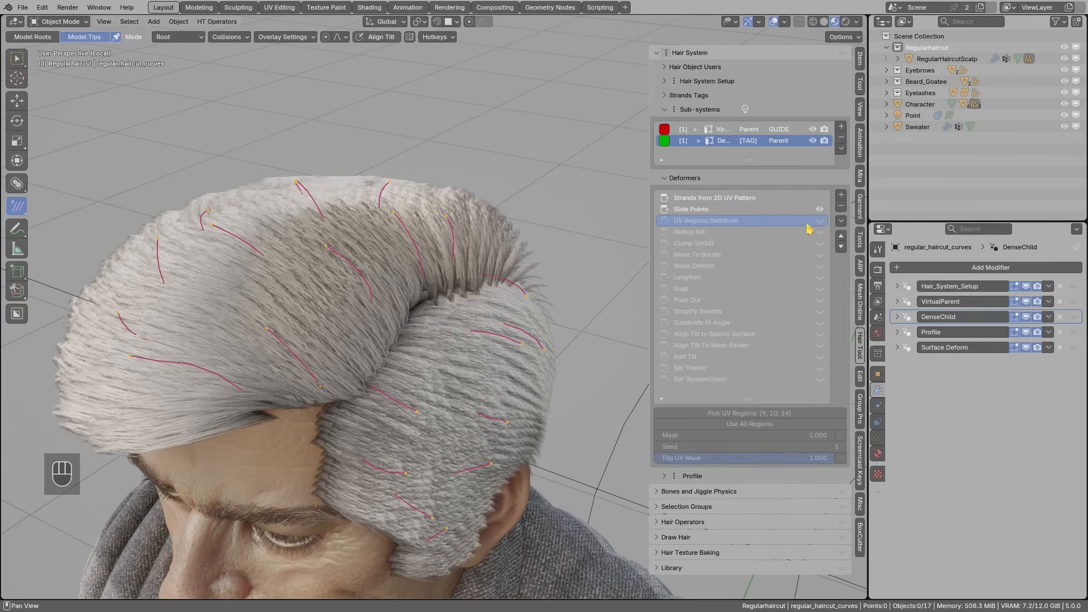
{"action": "middle_click_drag", "start_coordinate": [510, 284], "coordinate": [431, 313]}
{"action": "left_click", "coordinate": [767, 413]}
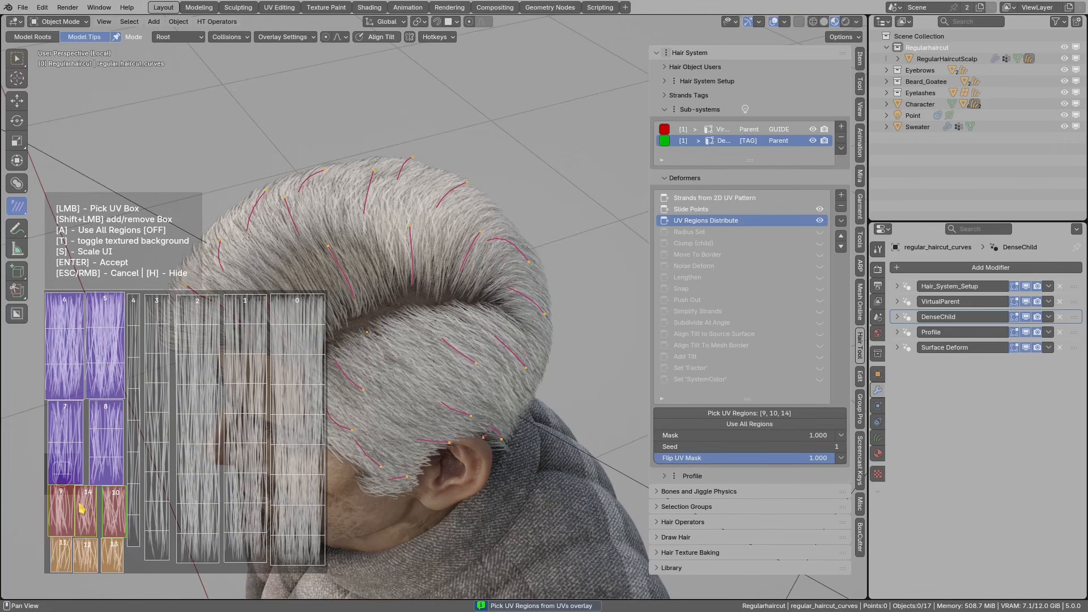
{"action": "right_click", "coordinate": [419, 429]}
{"action": "middle_click_drag", "start_coordinate": [421, 429], "coordinate": [535, 374]}
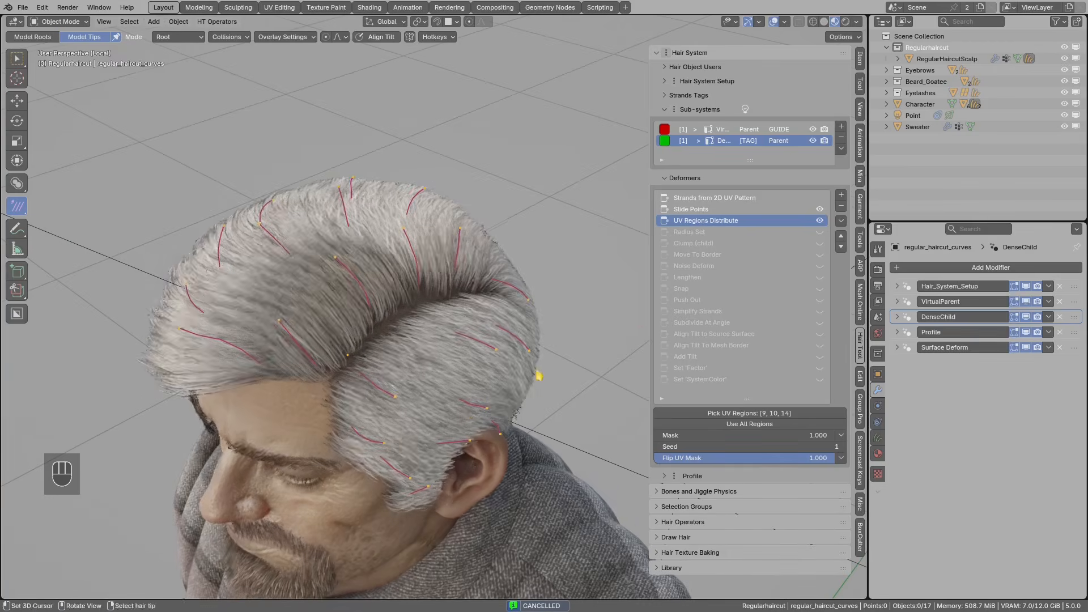
{"action": "left_click", "coordinate": [736, 334]}
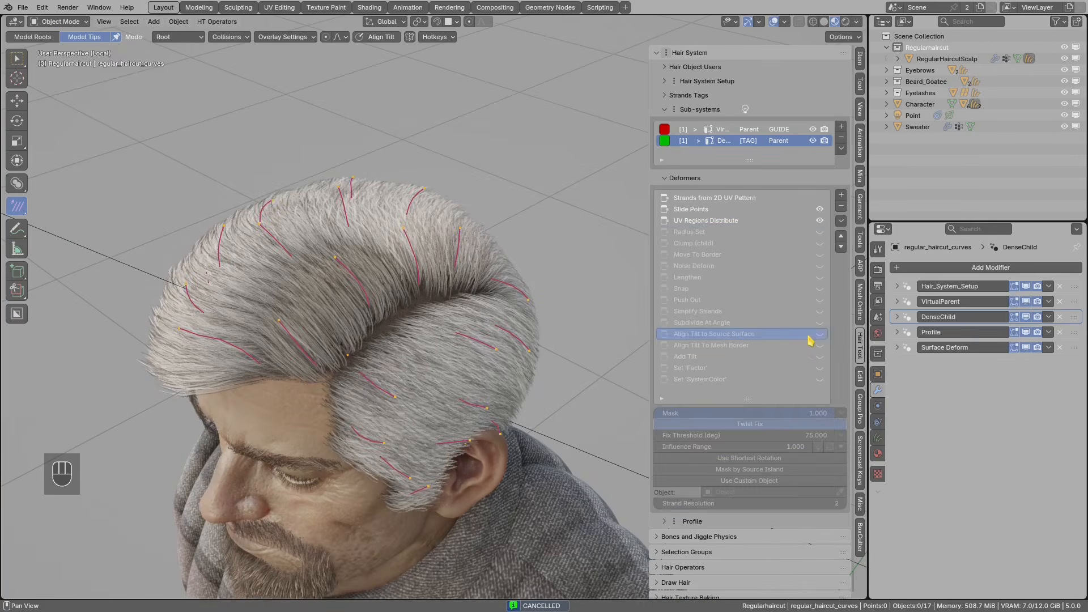
- Turn on the Align Tilt to Source Surface, Radius Set and Clump (child) deformers
{"action": "left_click", "coordinate": [820, 335]}
{"action": "middle_click_drag", "start_coordinate": [622, 359], "coordinate": [478, 291]}
{"action": "left_click", "coordinate": [686, 232]}
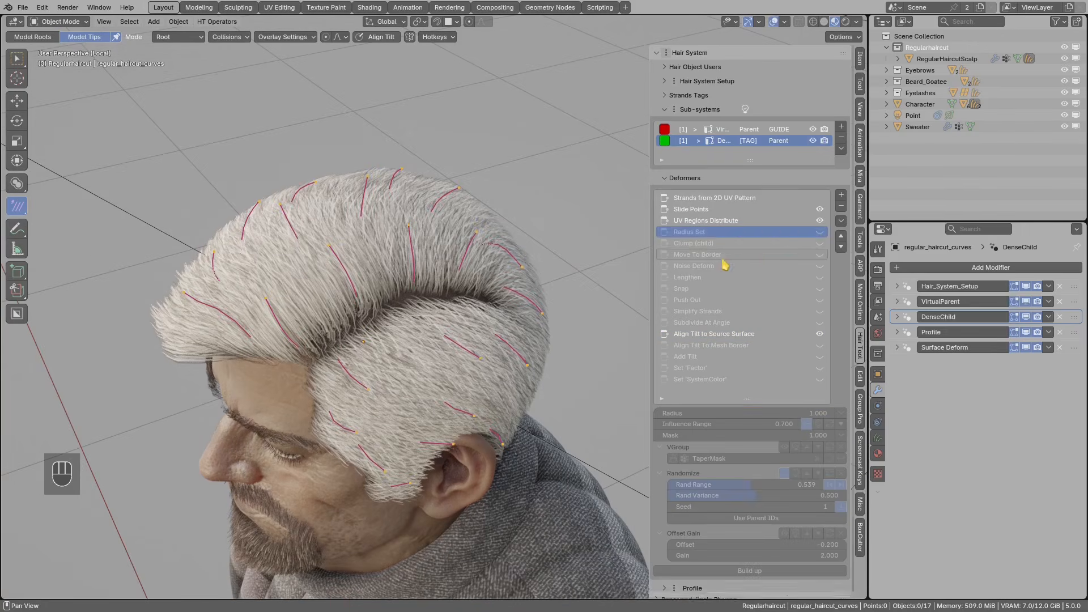
{"action": "left_click", "coordinate": [820, 231]}
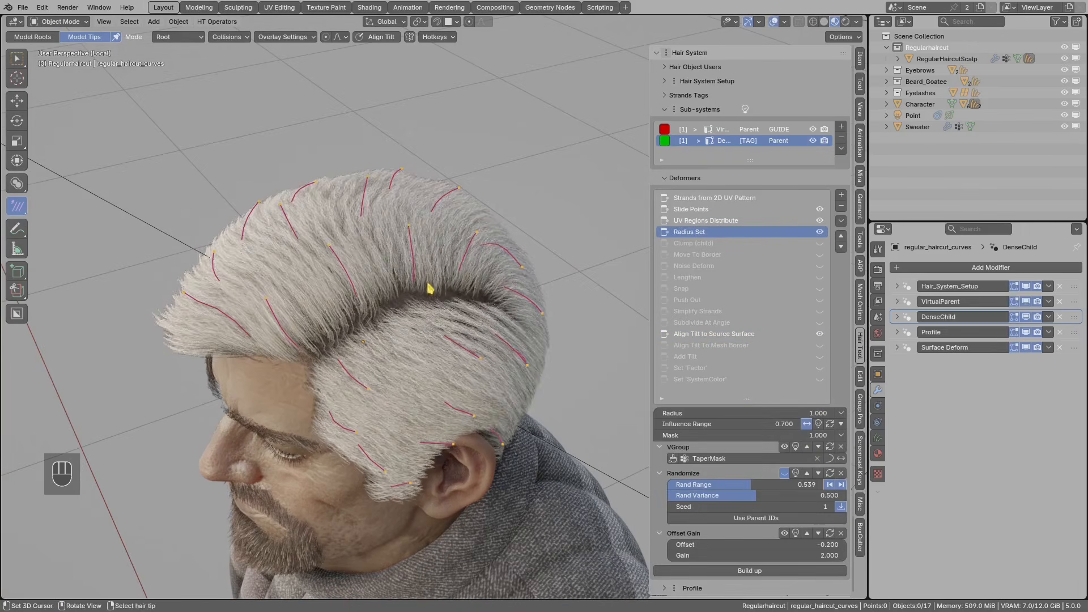
{"action": "middle_click_drag", "start_coordinate": [428, 287], "coordinate": [398, 253]}
{"action": "left_click", "coordinate": [696, 245]}
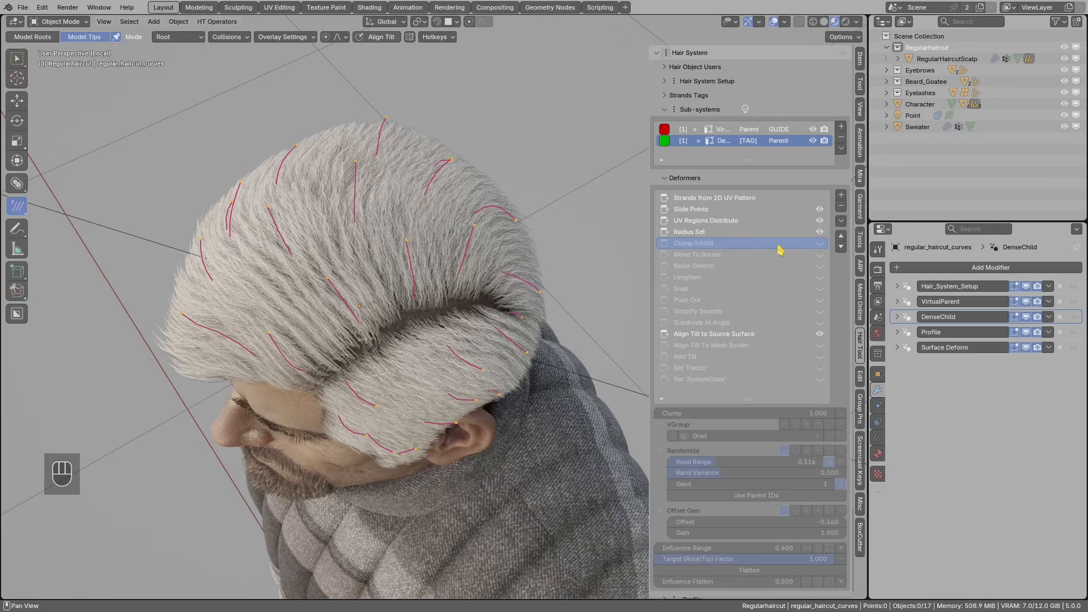
{"action": "left_click", "coordinate": [820, 243]}
- Switch to the VirtualParent sub-system and select its Strands from 2D UV Pattern deformer
{"action": "middle_click_drag", "start_coordinate": [408, 363], "coordinate": [422, 284]}
{"action": "left_click", "coordinate": [753, 133]}
{"action": "left_click", "coordinate": [702, 197]}
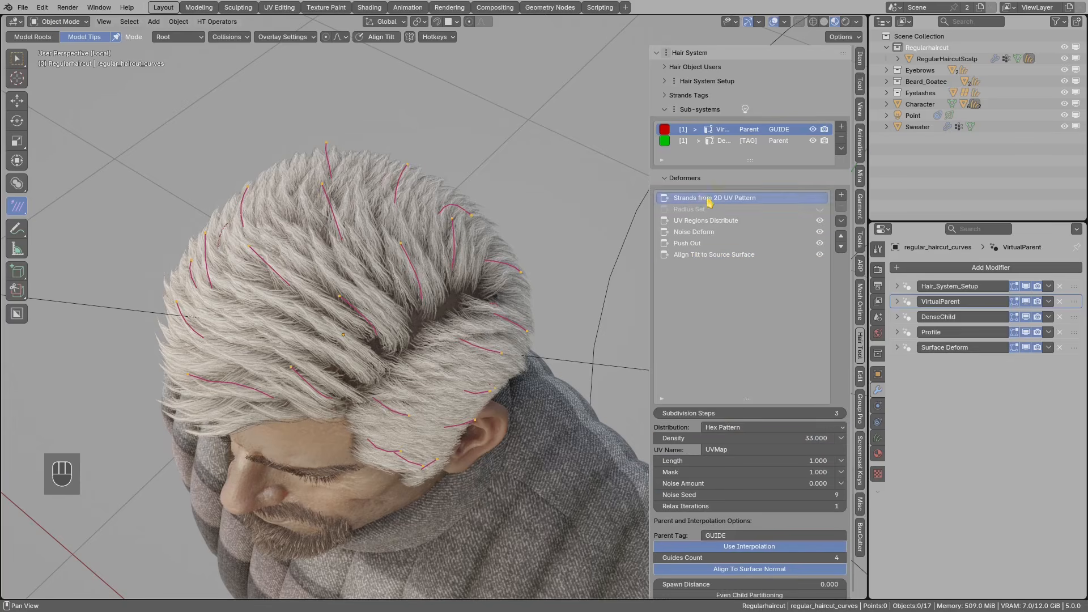
- Try guide Density values 11 and 22, then restore it to 33
{"action": "left_click", "coordinate": [682, 436]}
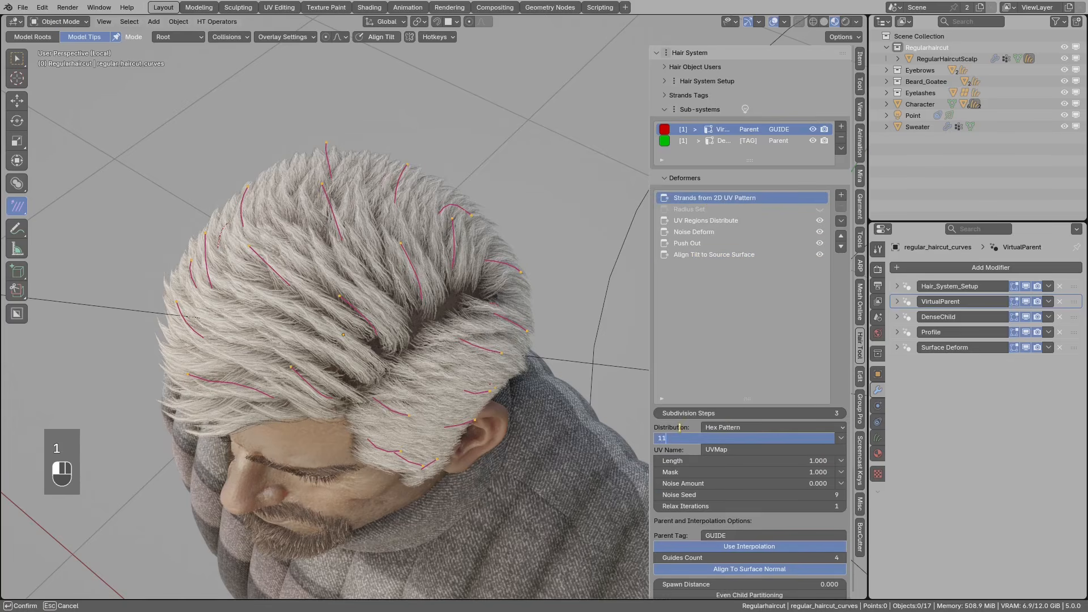
{"action": "type", "text": "11"}
{"action": "key", "text": "Return"}
{"action": "middle_click_drag", "start_coordinate": [622, 409], "coordinate": [311, 214]}
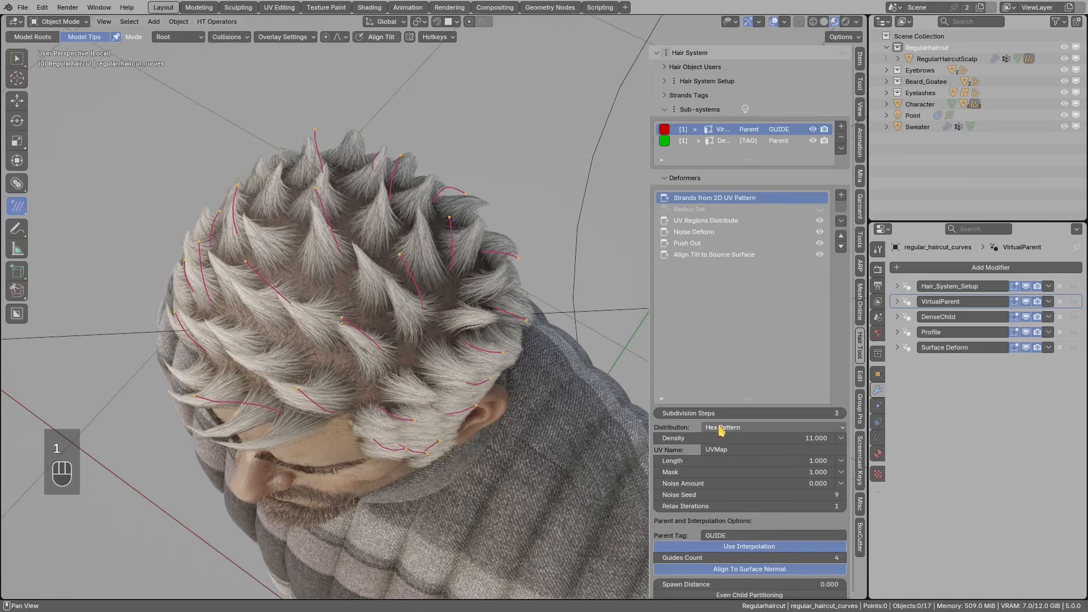
{"action": "left_click", "coordinate": [690, 438]}
{"action": "type", "text": "22"}
{"action": "key", "text": "Return"}
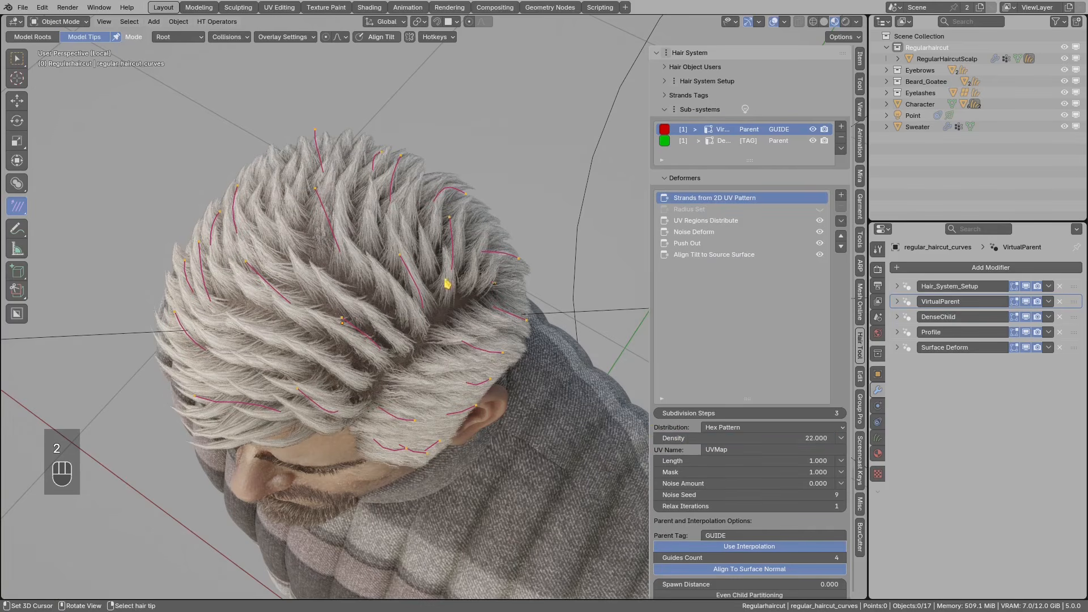
{"action": "left_click", "coordinate": [672, 437]}
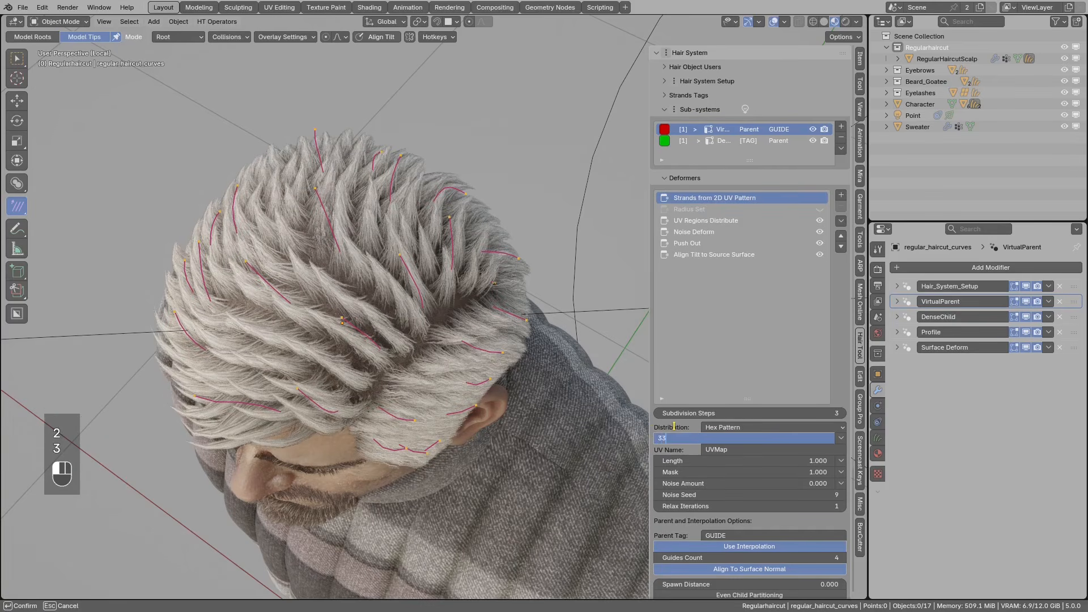
{"action": "type", "text": "33"}
{"action": "key", "text": "Return"}
- Return to the DenseChild sub-system's deformer stack
{"action": "middle_click_drag", "start_coordinate": [411, 283], "coordinate": [319, 246]}
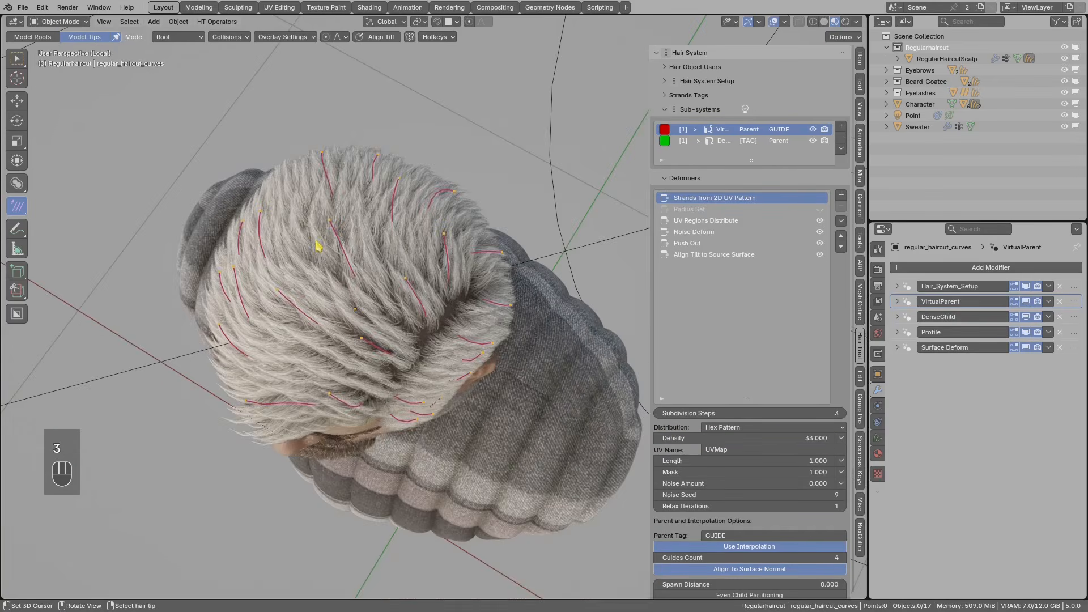
{"action": "left_click", "coordinate": [732, 142]}
{"action": "middle_click_drag", "start_coordinate": [465, 320], "coordinate": [482, 260]}
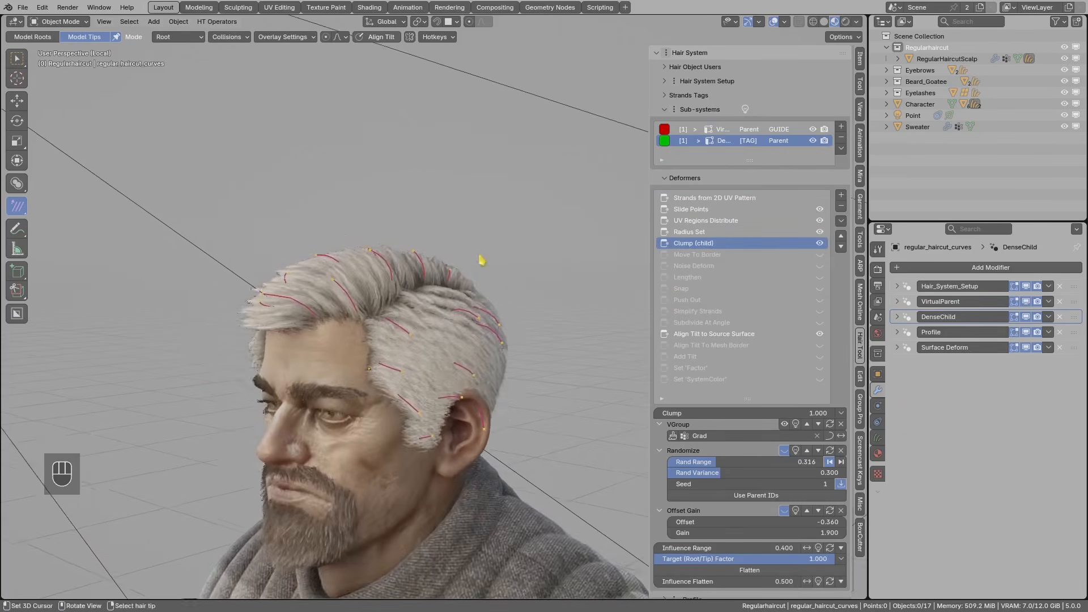
{"action": "scroll", "coordinate": [481, 259], "scroll_direction": "up", "scroll_amount": 1}
- Preview the Offset Gain influence and enable Move To Border with its Grad vertex group
{"action": "scroll", "coordinate": [743, 461], "scroll_direction": "down", "scroll_amount": 3}
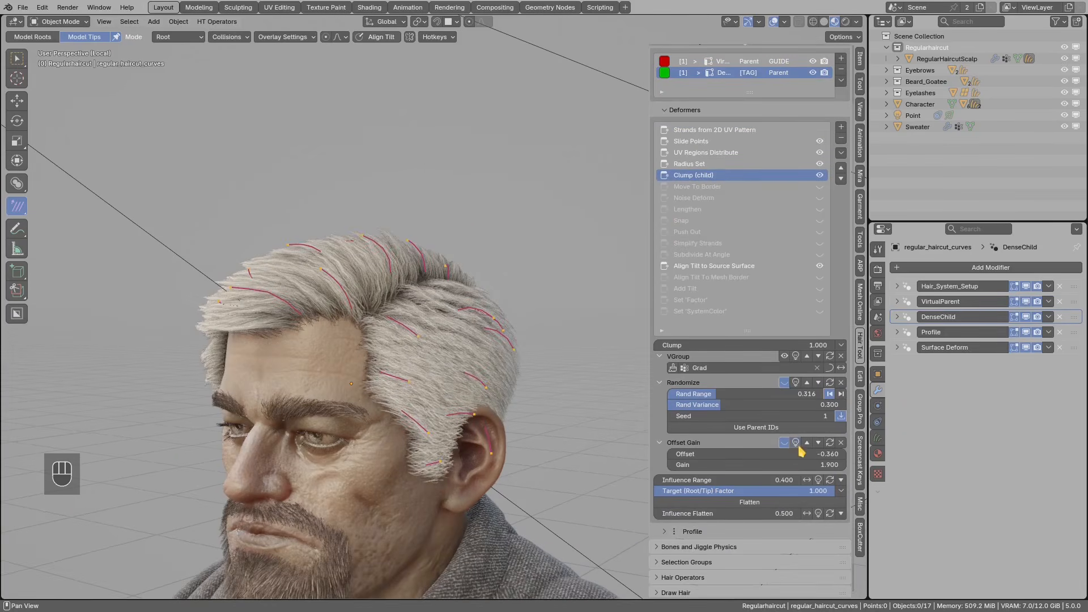
{"action": "left_click", "coordinate": [797, 444]}
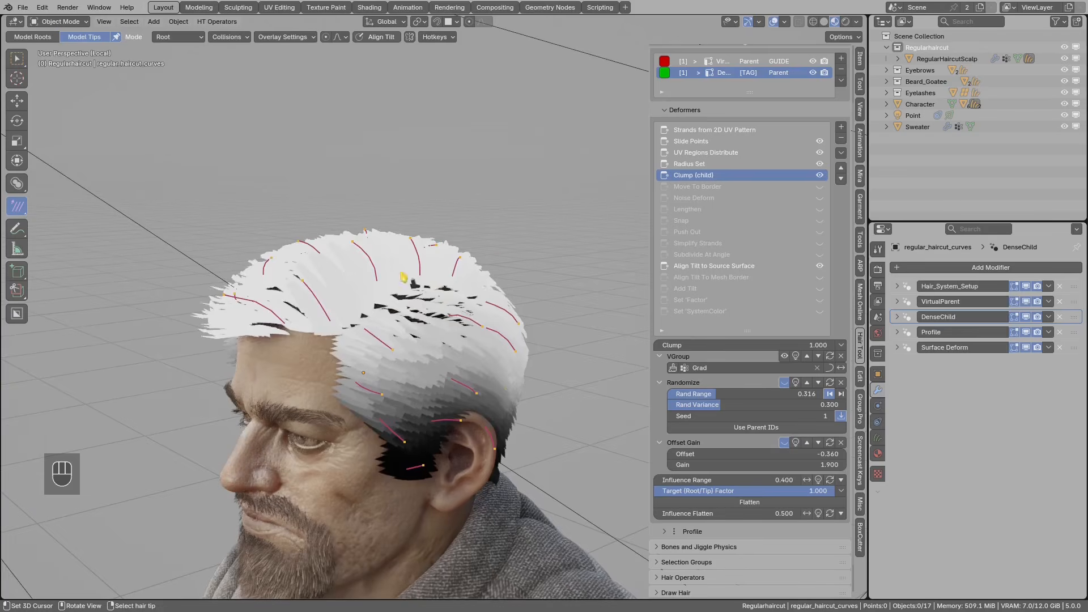
{"action": "left_click", "coordinate": [717, 188]}
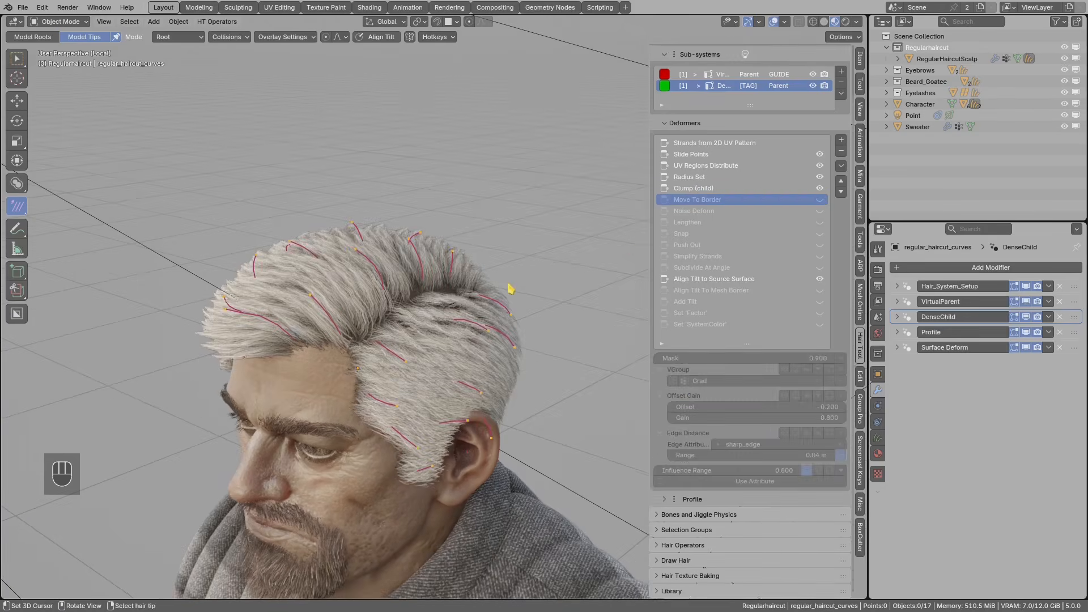
{"action": "scroll", "coordinate": [616, 259], "scroll_direction": "up", "scroll_amount": 4}
{"action": "left_click", "coordinate": [820, 200]}
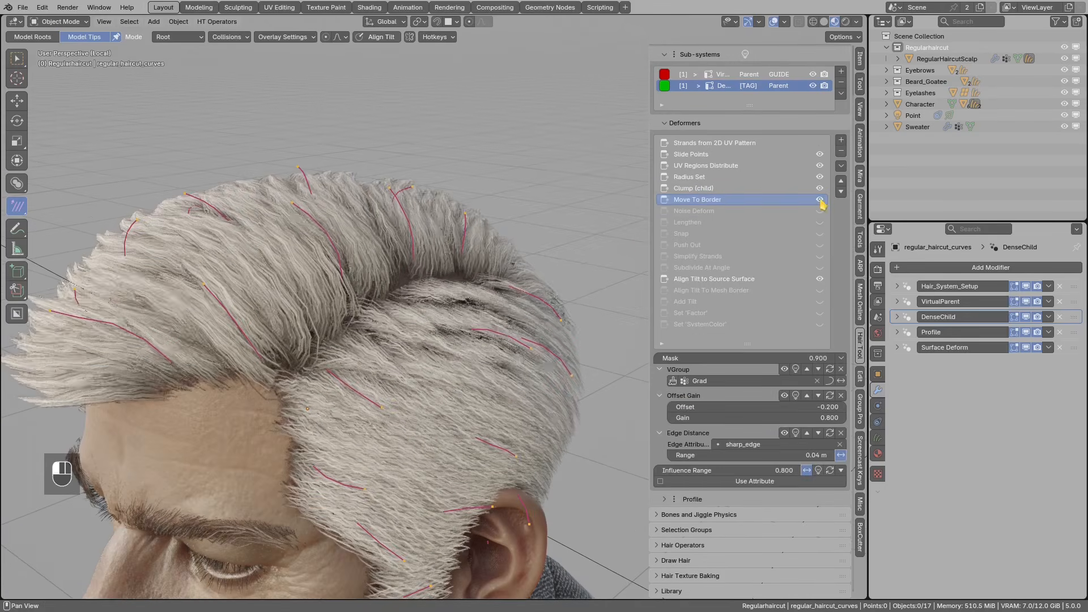
{"action": "middle_click_drag", "start_coordinate": [478, 291], "coordinate": [409, 351], "text": "shift"}
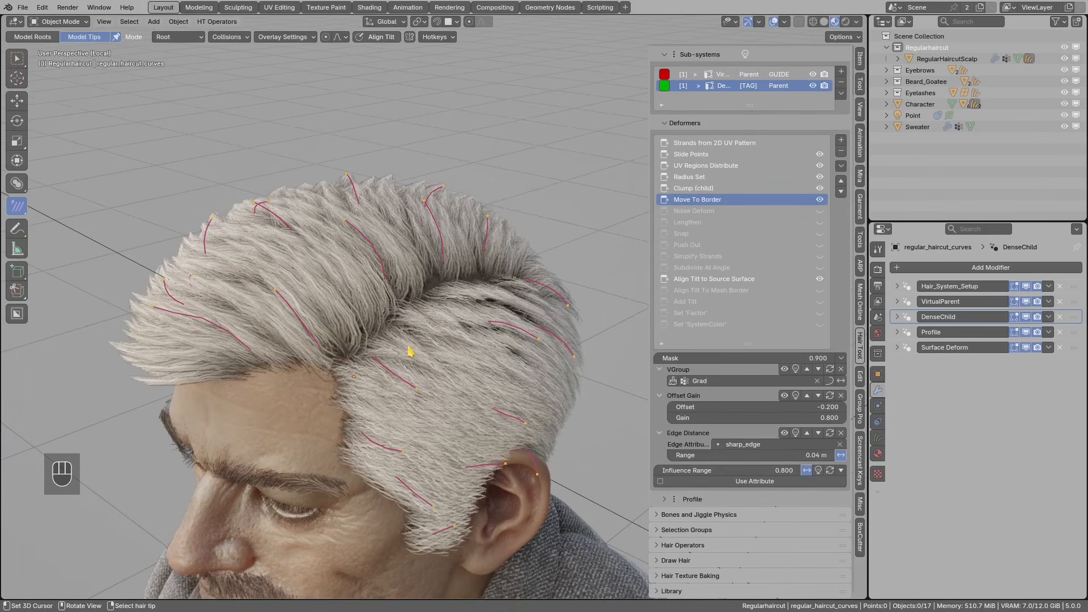
- Sketch annotations along the hair border at the temple and forehead, then erase them
{"action": "key", "text": "d"}
{"action": "left_click_drag", "start_coordinate": [236, 354], "coordinate": [246, 352]}
{"action": "mouse_move", "coordinate": [336, 367]}
{"action": "left_mouse_down"}
{"action": "mouse_move", "coordinate": [342, 457]}
{"action": "mouse_move", "coordinate": [384, 484]}
{"action": "left_mouse_up"}
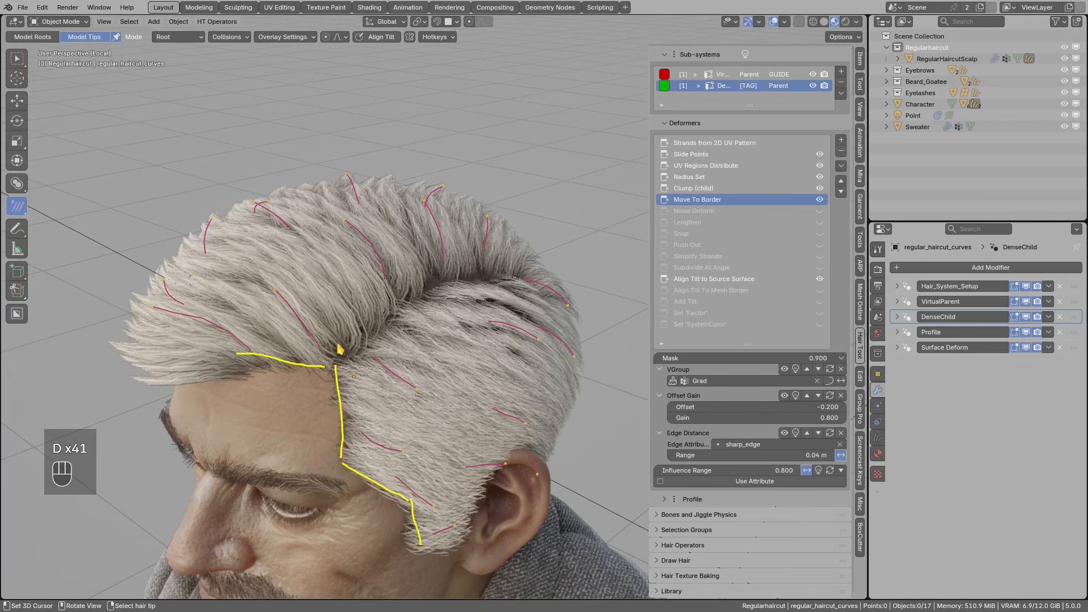
{"action": "left_click_drag", "start_coordinate": [341, 365], "coordinate": [373, 325]}
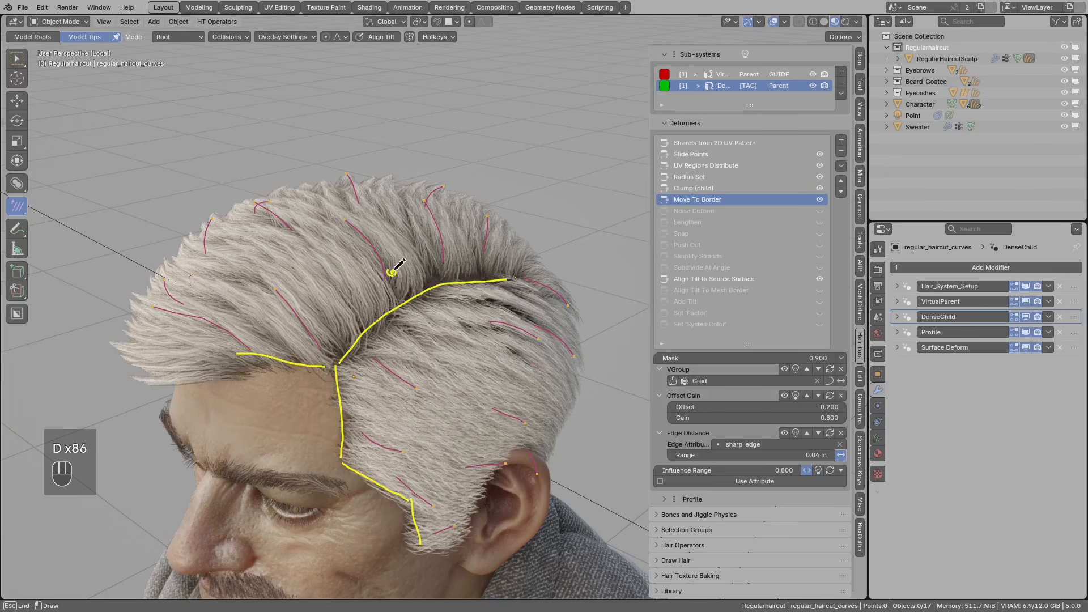
{"action": "key", "text": "d"}
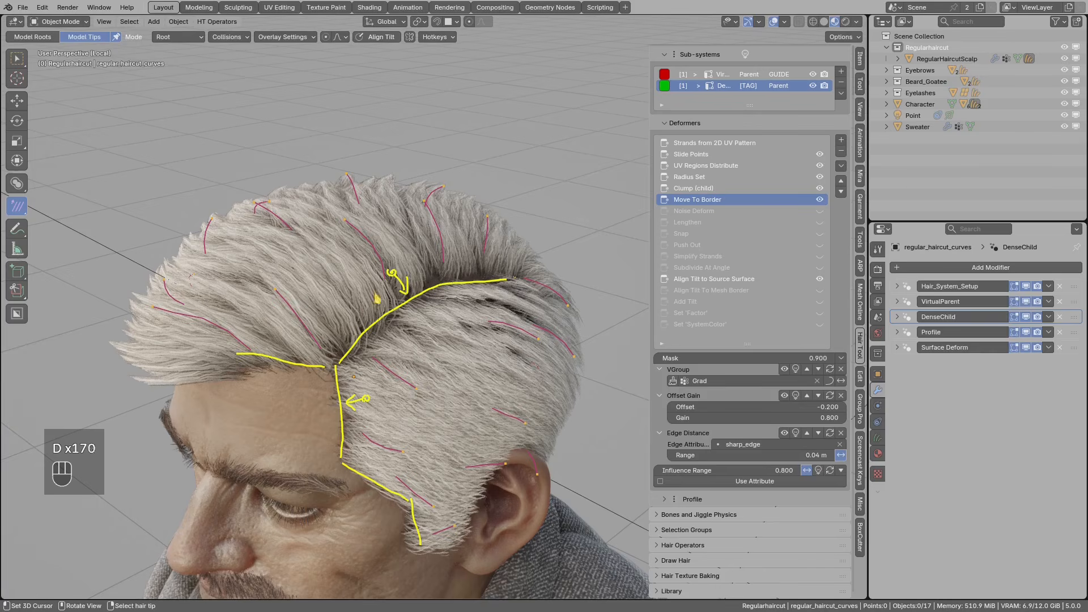
{"action": "right_click_drag", "start_coordinate": [397, 280], "coordinate": [508, 270]}
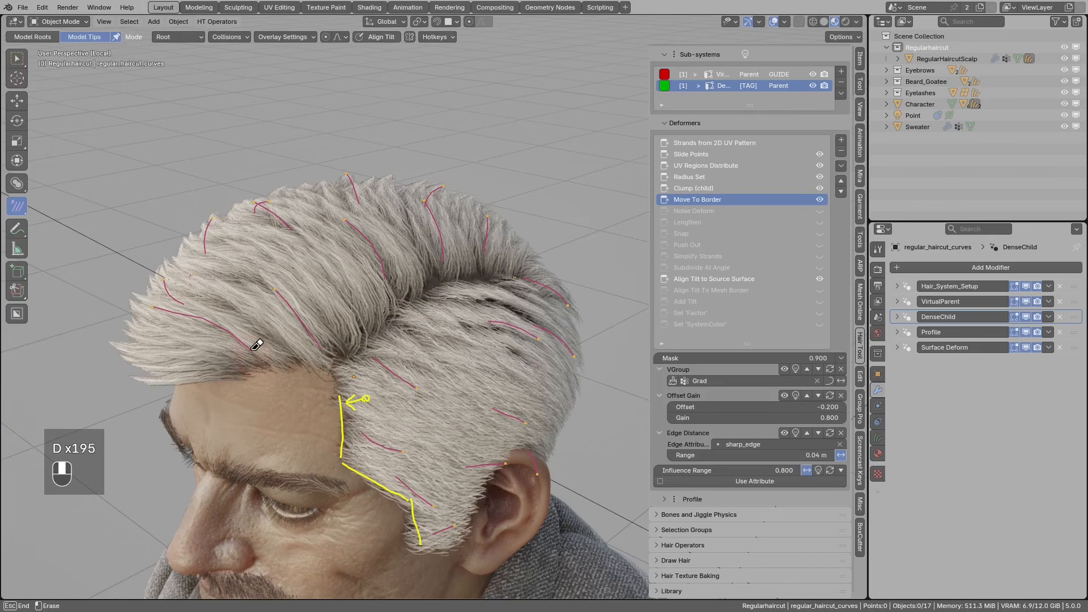
{"action": "right_click_drag", "start_coordinate": [383, 499], "coordinate": [425, 531]}
{"action": "mouse_move", "coordinate": [425, 531]}
{"action": "middle_mouse_down"}
{"action": "mouse_move", "coordinate": [425, 445]}
{"action": "mouse_move", "coordinate": [387, 377]}
{"action": "mouse_move", "coordinate": [374, 426]}
{"action": "middle_mouse_up"}
{"action": "mouse_move", "coordinate": [374, 426]}
{"action": "left_mouse_down"}
{"action": "mouse_move", "coordinate": [366, 360]}
{"action": "mouse_move", "coordinate": [310, 350]}
{"action": "left_mouse_up"}
{"action": "right_click_drag", "start_coordinate": [437, 295], "coordinate": [386, 344]}
{"action": "mouse_move", "coordinate": [407, 429]}
{"action": "middle_mouse_down"}
{"action": "mouse_move", "coordinate": [454, 321]}
{"action": "mouse_move", "coordinate": [442, 323]}
{"action": "mouse_move", "coordinate": [470, 281]}
{"action": "middle_mouse_up"}
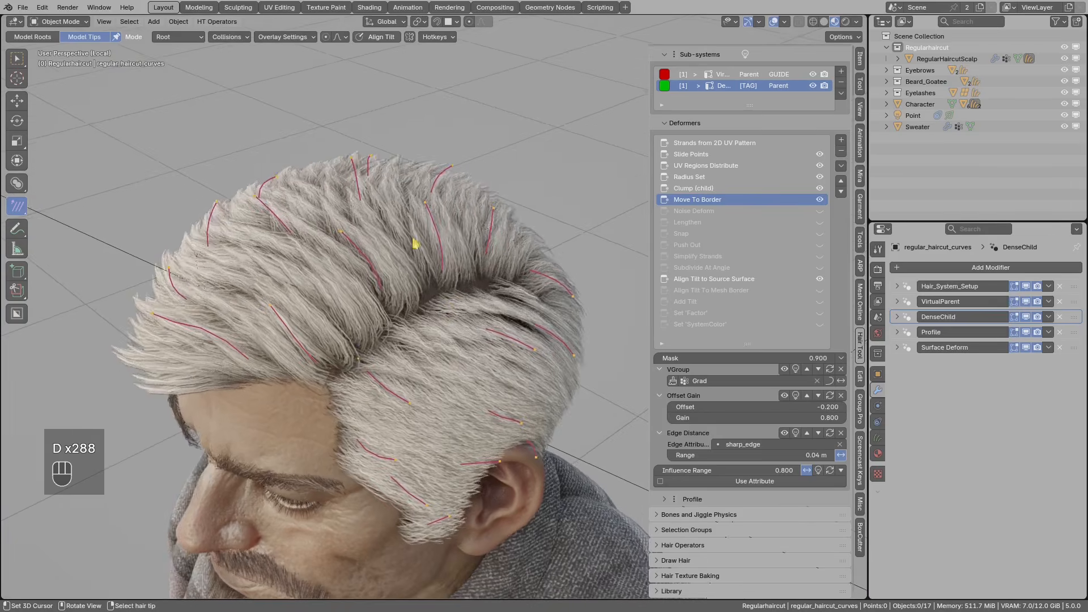
{"action": "middle_click_drag", "start_coordinate": [416, 243], "coordinate": [481, 247]}
- Preview the Edge Distance mask on the hair and open Noise Deform's settings
{"action": "left_click", "coordinate": [796, 435]}
{"action": "middle_click_drag", "start_coordinate": [438, 301], "coordinate": [427, 266]}
{"action": "middle_click_drag", "start_coordinate": [461, 305], "coordinate": [448, 279]}
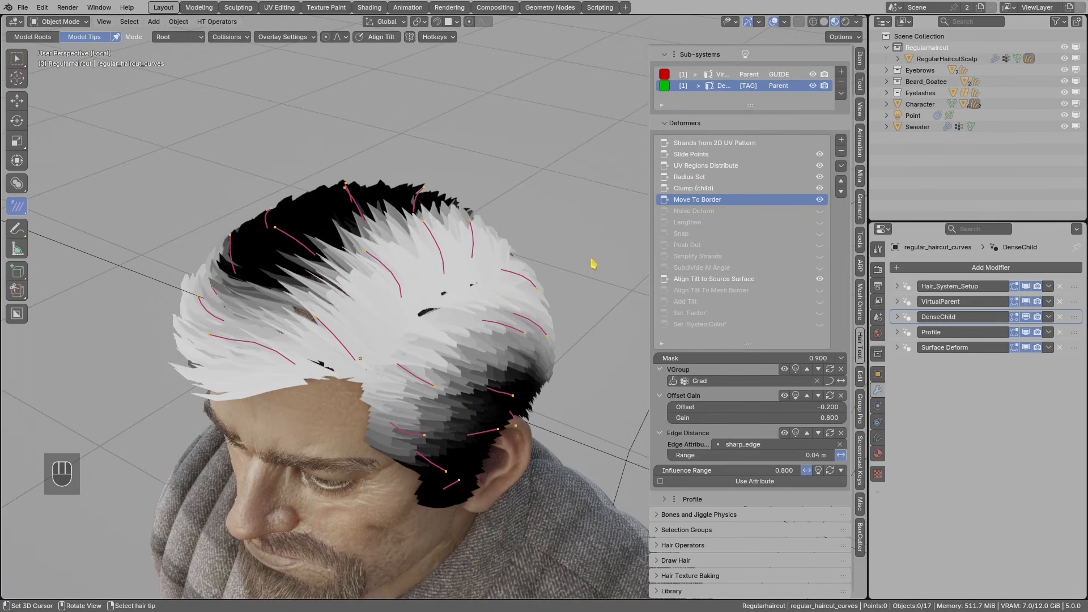
{"action": "left_click", "coordinate": [689, 212]}
{"action": "middle_click_drag", "start_coordinate": [636, 248], "coordinate": [570, 272]}
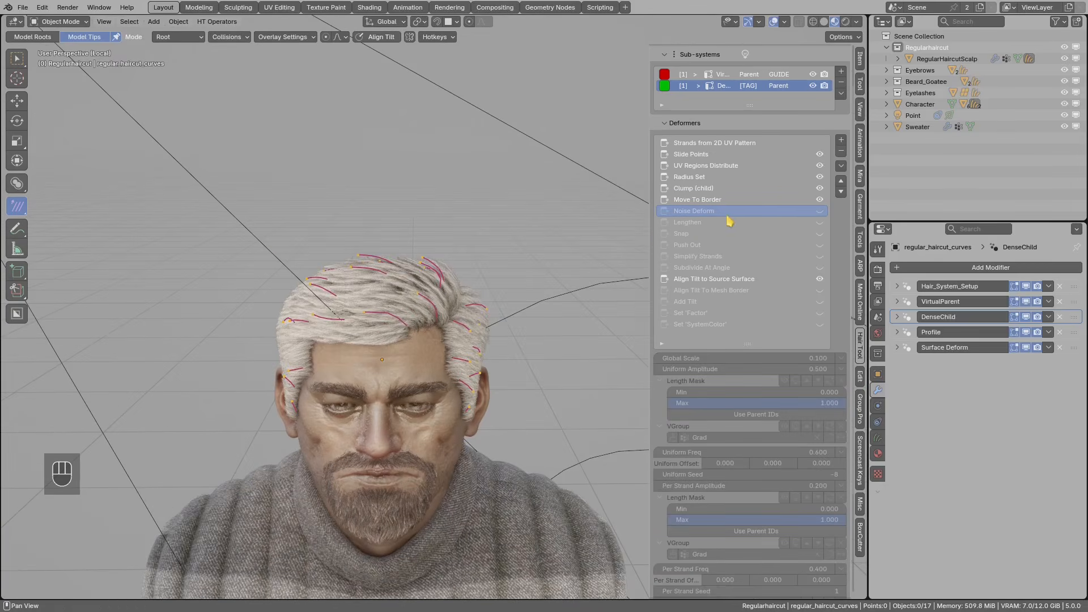
- Enable Noise Deform and Lengthen, previewing the Lengthen weight mask on the hair
{"action": "left_click", "coordinate": [820, 212]}
{"action": "scroll", "coordinate": [559, 286], "scroll_direction": "up", "scroll_amount": 2}
{"action": "left_click", "coordinate": [711, 224]}
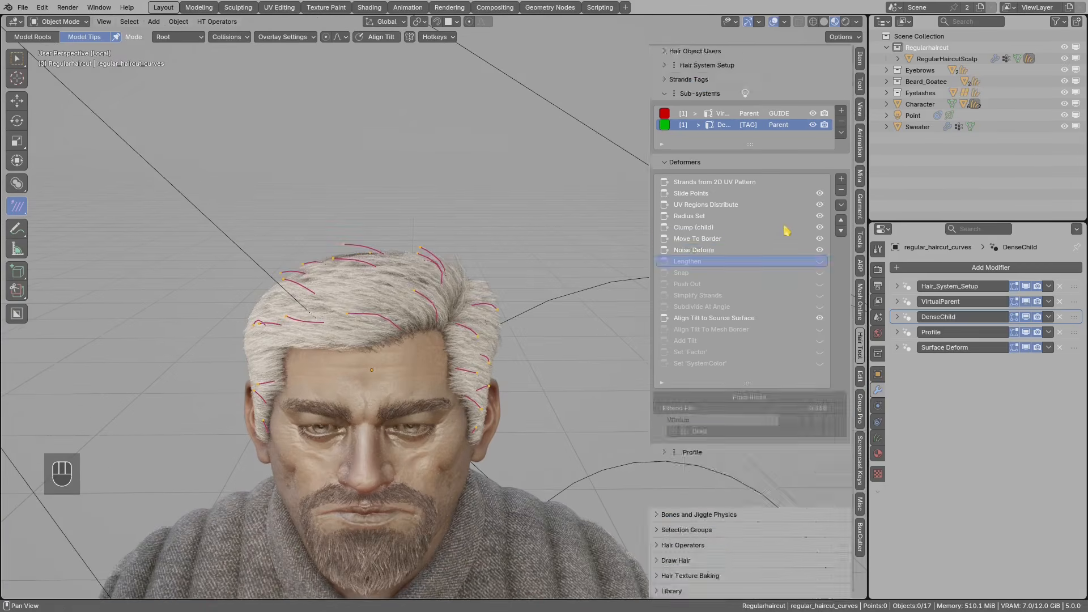
{"action": "left_click", "coordinate": [820, 277]}
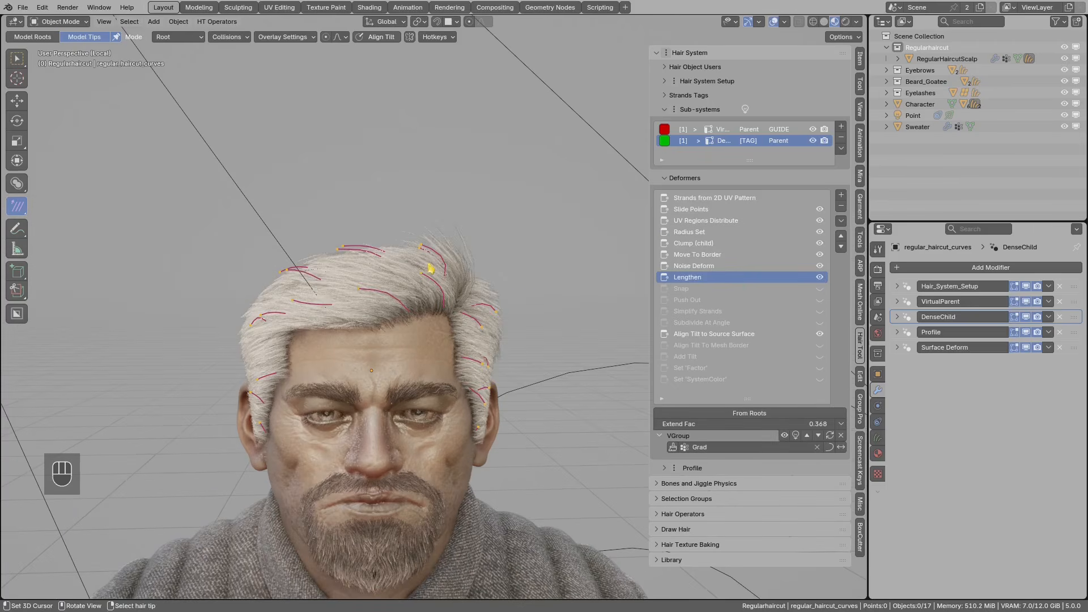
{"action": "left_click", "coordinate": [796, 437]}
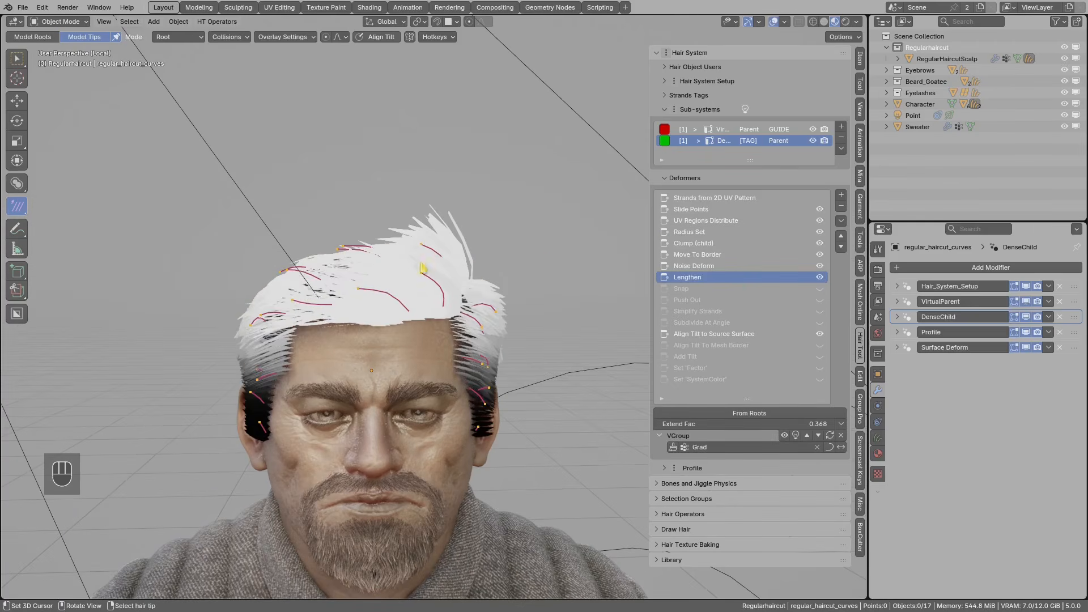
- Enable the Snap deformer at 0.900 snap factor, toggling it once to compare
{"action": "left_click", "coordinate": [728, 290]}
{"action": "scroll", "coordinate": [546, 299], "scroll_direction": "up", "scroll_amount": 2}
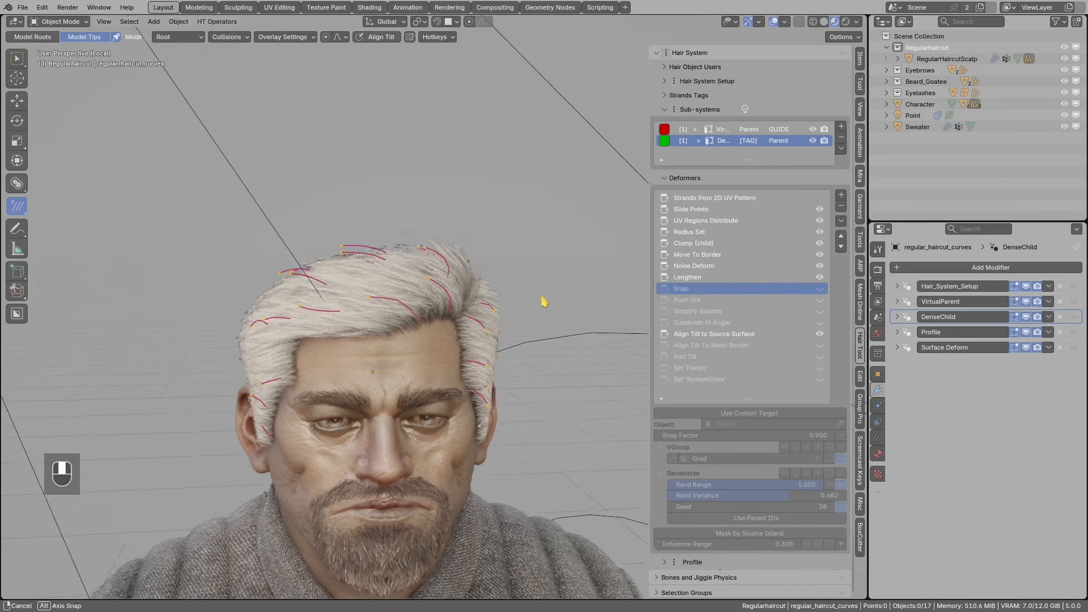
{"action": "left_click", "coordinate": [819, 288]}
{"action": "middle_click_drag", "start_coordinate": [493, 321], "coordinate": [451, 266]}
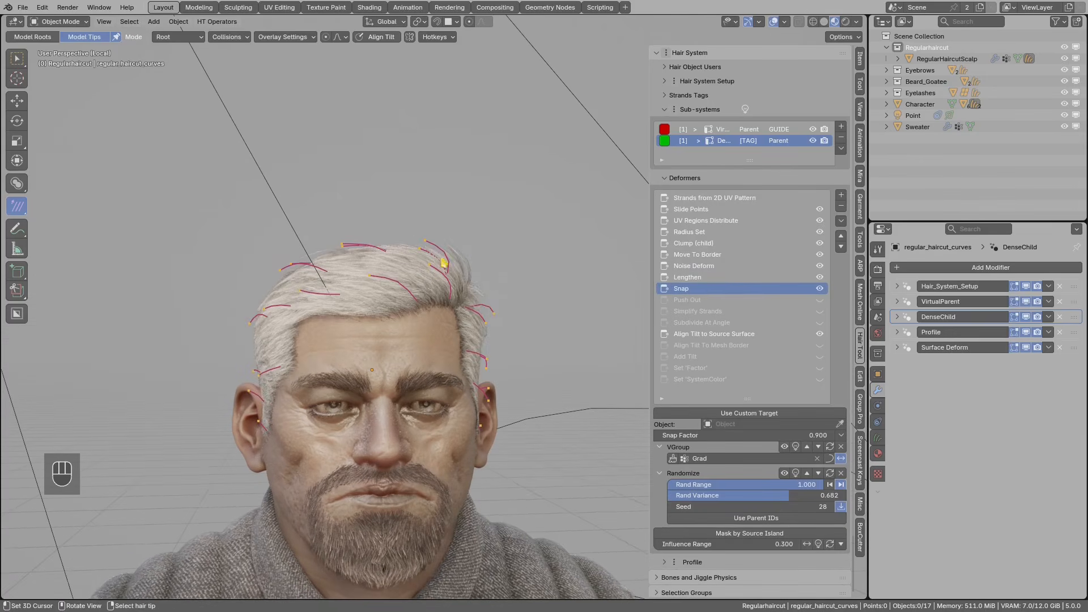
{"action": "left_click", "coordinate": [820, 288]}
{"action": "left_click", "coordinate": [820, 289]}
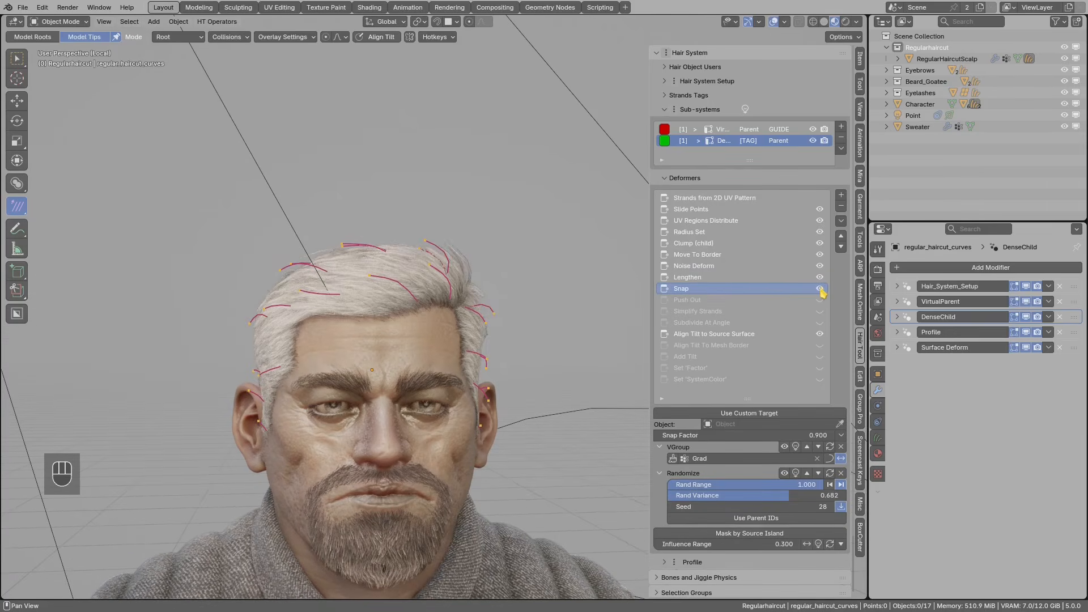
- Enable Push Out at 0.070 to remove the dark patch on top of the head
{"action": "left_click", "coordinate": [735, 300]}
{"action": "middle_click_drag", "start_coordinate": [476, 274], "coordinate": [368, 303]}
{"action": "key", "text": "d"}
{"action": "mouse_move", "coordinate": [335, 297]}
{"action": "left_mouse_down"}
{"action": "mouse_move", "coordinate": [316, 328]}
{"action": "mouse_move", "coordinate": [344, 302]}
{"action": "left_mouse_up"}
{"action": "mouse_move", "coordinate": [342, 304]}
{"action": "right_mouse_down"}
{"action": "mouse_move", "coordinate": [390, 294]}
{"action": "mouse_move", "coordinate": [371, 315]}
{"action": "right_mouse_up"}
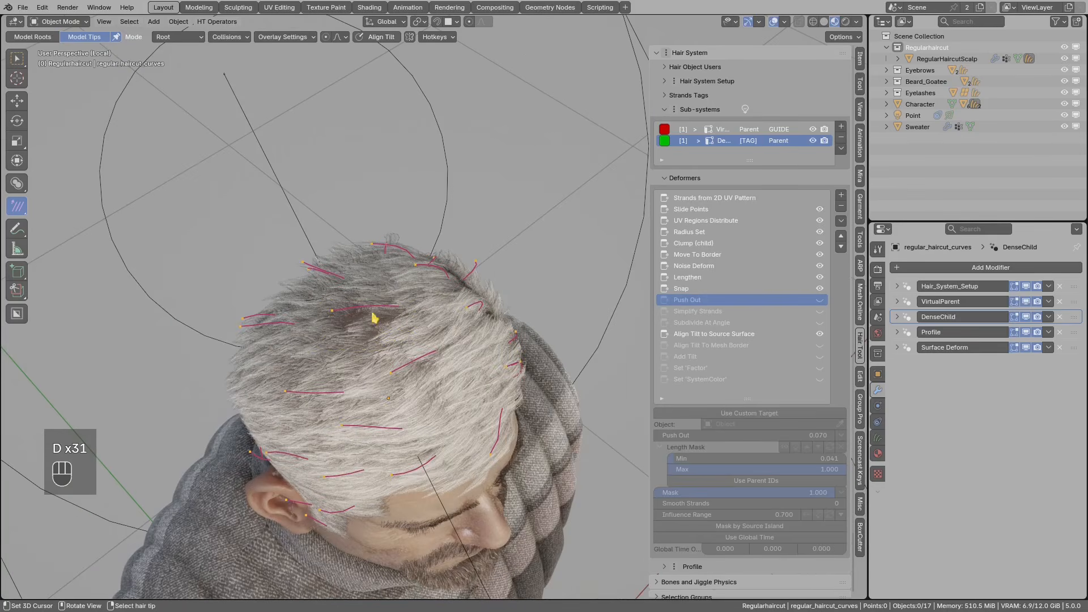
{"action": "left_click", "coordinate": [819, 300]}
- Open Simplify Strands' settings and select the hair curves object from the overlapping list
{"action": "mouse_move", "coordinate": [623, 313]}
{"action": "middle_mouse_down"}
{"action": "mouse_move", "coordinate": [478, 316]}
{"action": "mouse_move", "coordinate": [420, 284]}
{"action": "mouse_move", "coordinate": [635, 301]}
{"action": "middle_mouse_up"}
{"action": "left_click", "coordinate": [718, 312]}
{"action": "middle_click_drag", "start_coordinate": [466, 309], "coordinate": [396, 323]}
{"action": "right_click", "coordinate": [377, 277], "text": "alt"}
{"action": "left_click", "coordinate": [376, 277]}
{"action": "scroll", "coordinate": [410, 268], "scroll_direction": "up", "scroll_amount": 1}
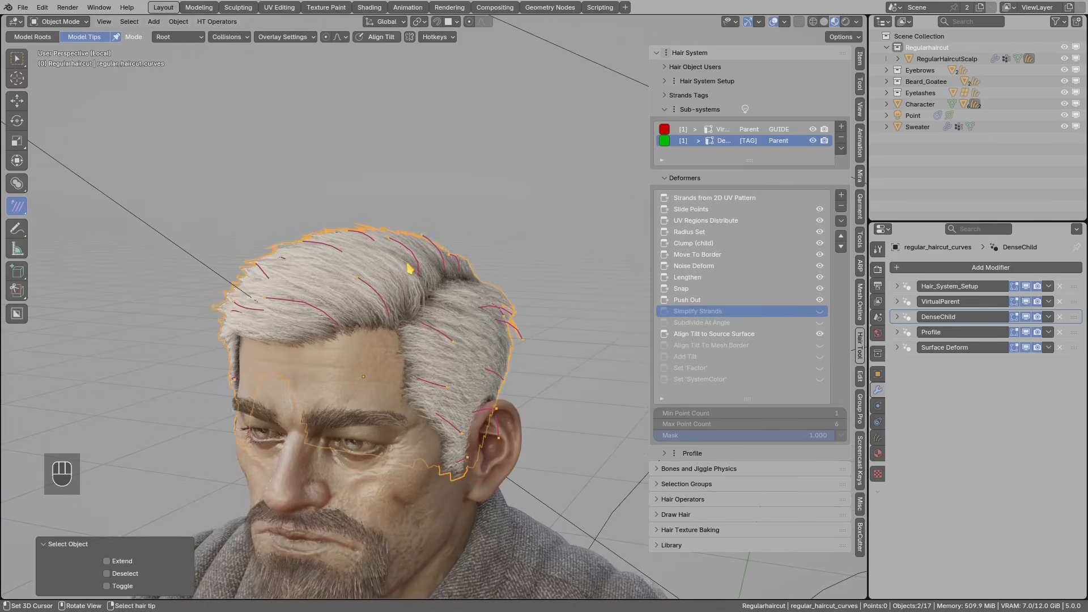
- Enable Simplify Strands and recount faces, dropping from 22,720 to 5,427
{"action": "key", "text": "ctrl+shift+h"}
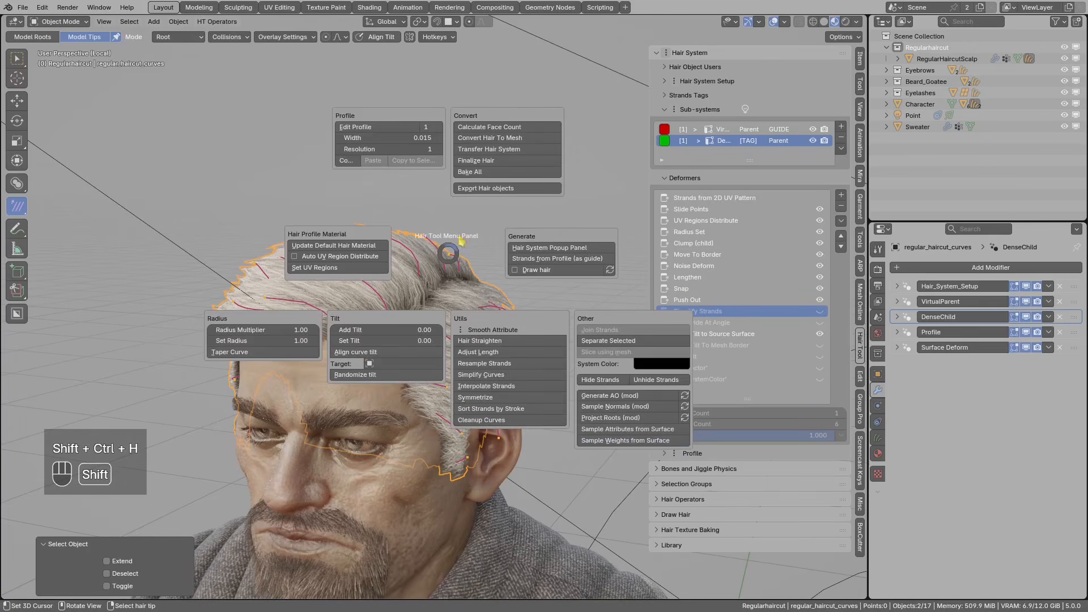
{"action": "left_click", "coordinate": [475, 128]}
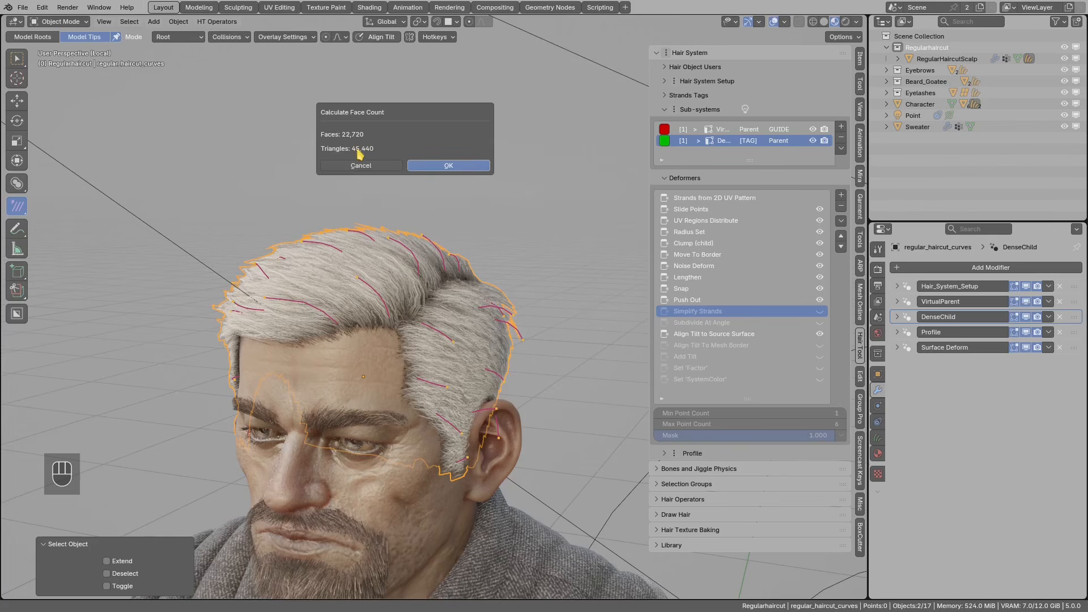
{"action": "left_click", "coordinate": [457, 169]}
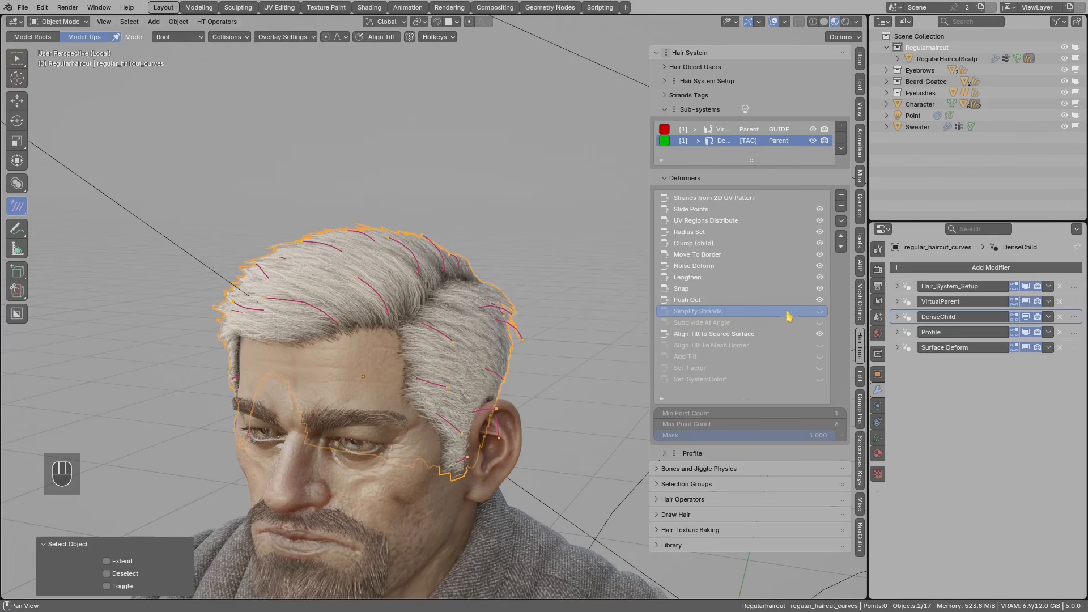
{"action": "left_click", "coordinate": [820, 312]}
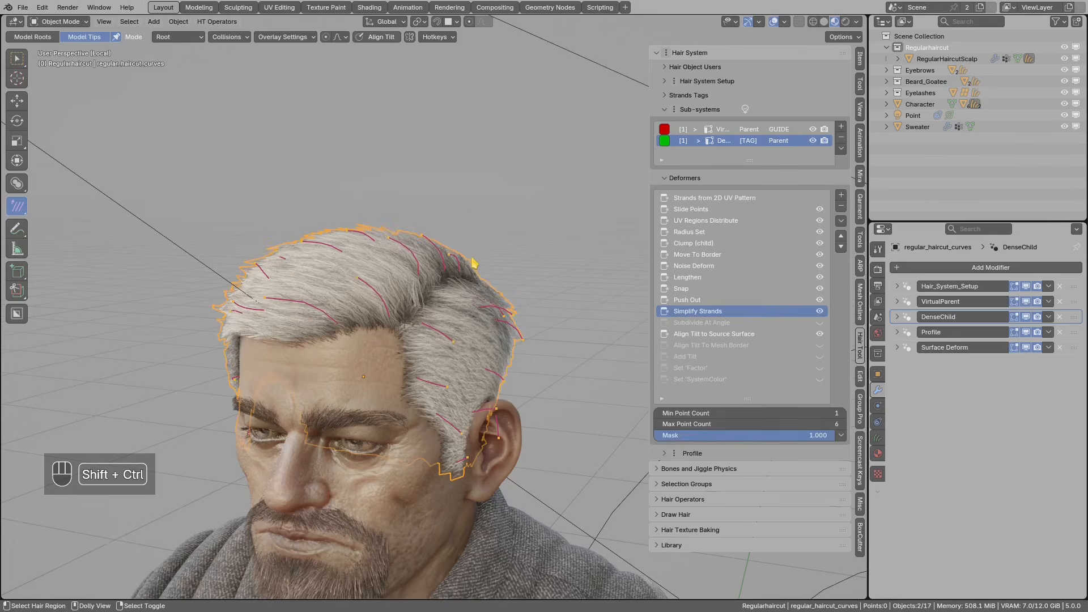
{"action": "key", "text": "shift+ctrl+h"}
{"action": "left_click", "coordinate": [489, 139]}
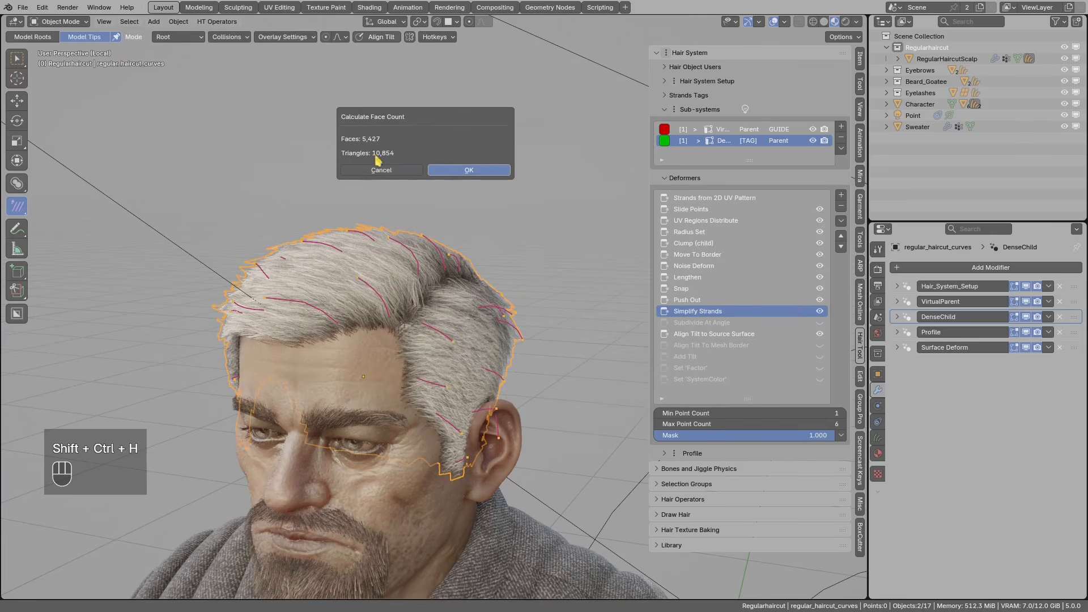
- Disable Simplify Strands and inspect the dense hair cards in Solid shading
{"action": "middle_click_drag", "start_coordinate": [468, 294], "coordinate": [413, 306]}
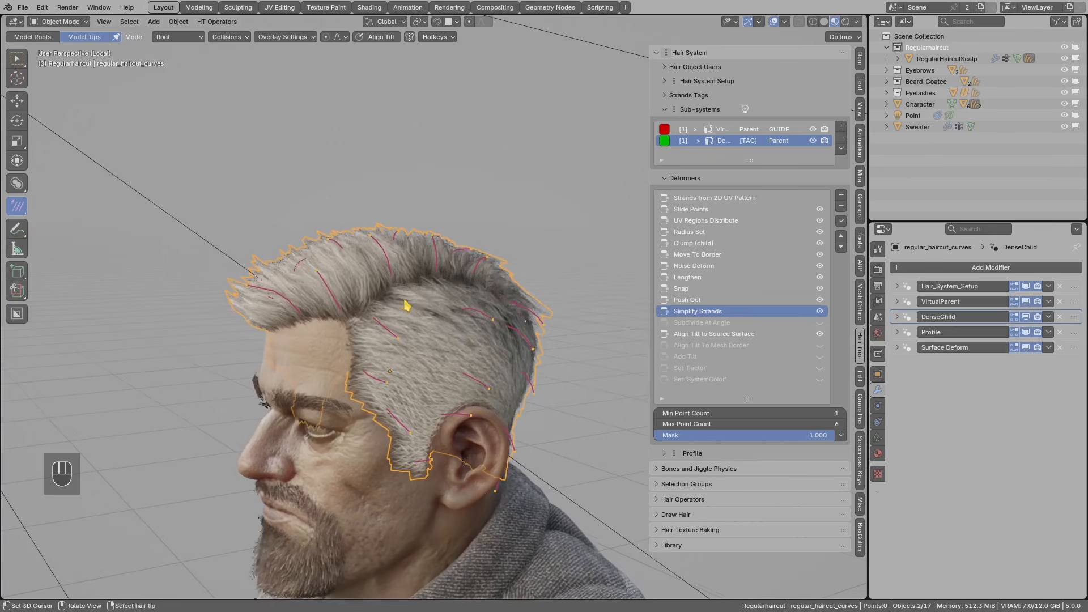
{"action": "left_click", "coordinate": [820, 312]}
{"action": "left_click", "coordinate": [824, 22]}
{"action": "key", "text": "alt+q"}
{"action": "middle_click_drag", "start_coordinate": [473, 347], "coordinate": [498, 274], "text": "shift"}
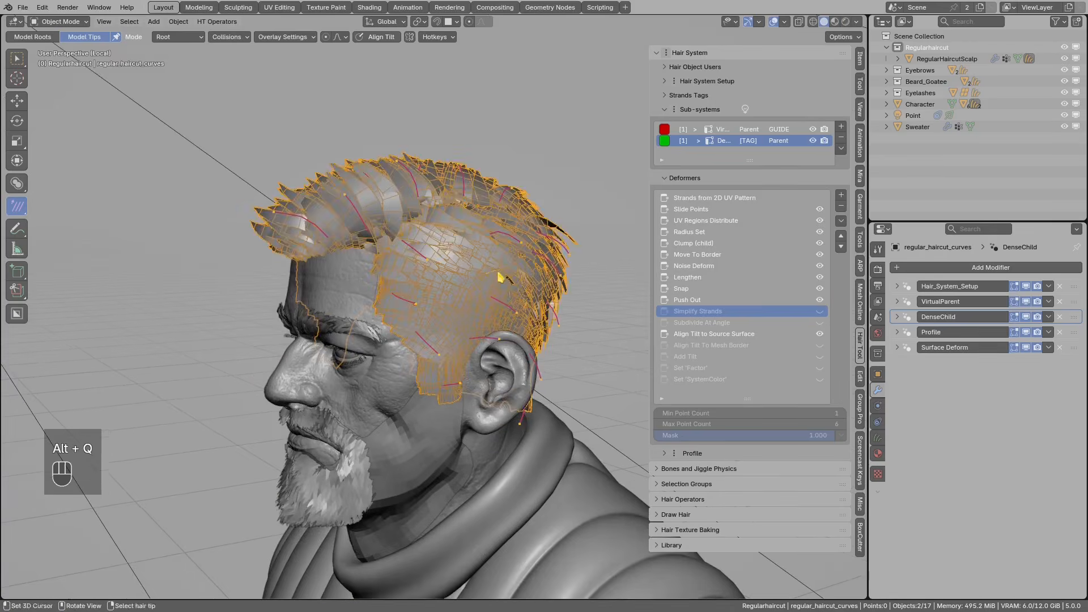
{"action": "key", "text": "alt+a"}
{"action": "scroll", "coordinate": [488, 306], "scroll_direction": "up", "scroll_amount": 5}
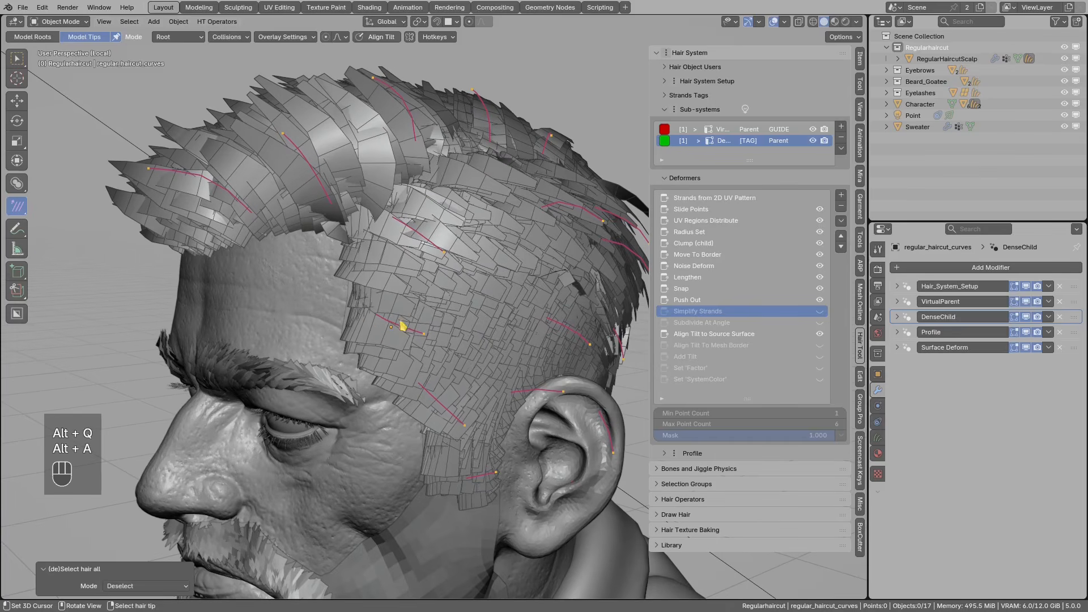
{"action": "mouse_move", "coordinate": [357, 313]}
{"action": "left_mouse_down"}
{"action": "mouse_move", "coordinate": [402, 332]}
{"action": "mouse_move", "coordinate": [356, 342]}
{"action": "mouse_move", "coordinate": [356, 315]}
{"action": "left_mouse_up"}
{"action": "right_click_drag", "start_coordinate": [354, 315], "coordinate": [363, 327]}
{"action": "scroll", "coordinate": [375, 244], "scroll_direction": "down", "scroll_amount": 2}
{"action": "left_click_drag", "start_coordinate": [381, 258], "coordinate": [379, 212]}
{"action": "left_click_drag", "start_coordinate": [367, 253], "coordinate": [368, 254]}
{"action": "right_click_drag", "start_coordinate": [382, 263], "coordinate": [318, 150]}
{"action": "scroll", "coordinate": [415, 255], "scroll_direction": "up", "scroll_amount": 2}
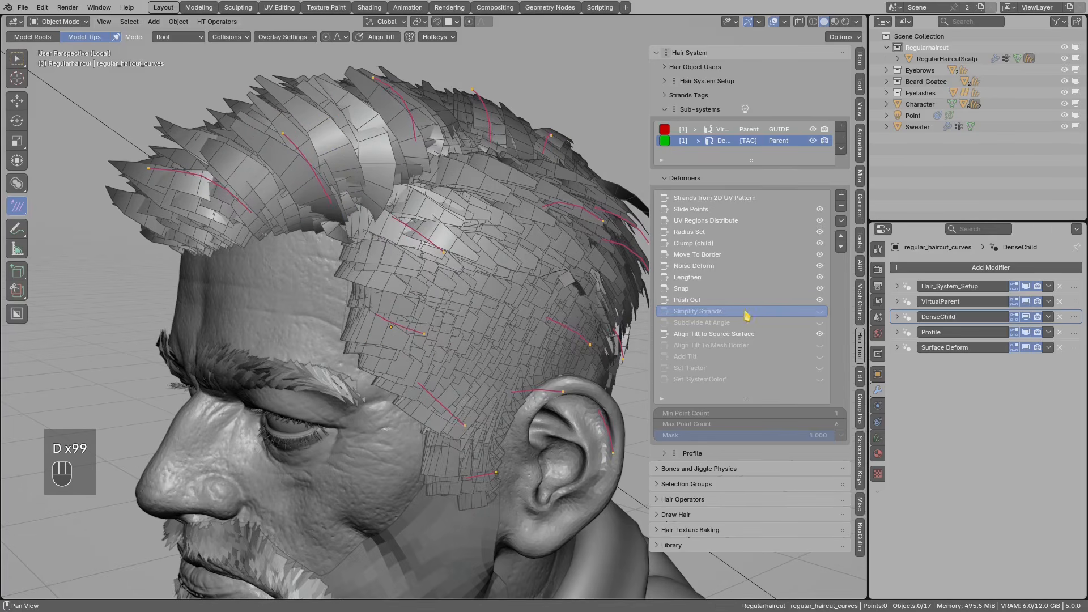
- Re-enable Simplify Strands (min 1, max 6 points) and mark the reduced cards
{"action": "left_click", "coordinate": [817, 313]}
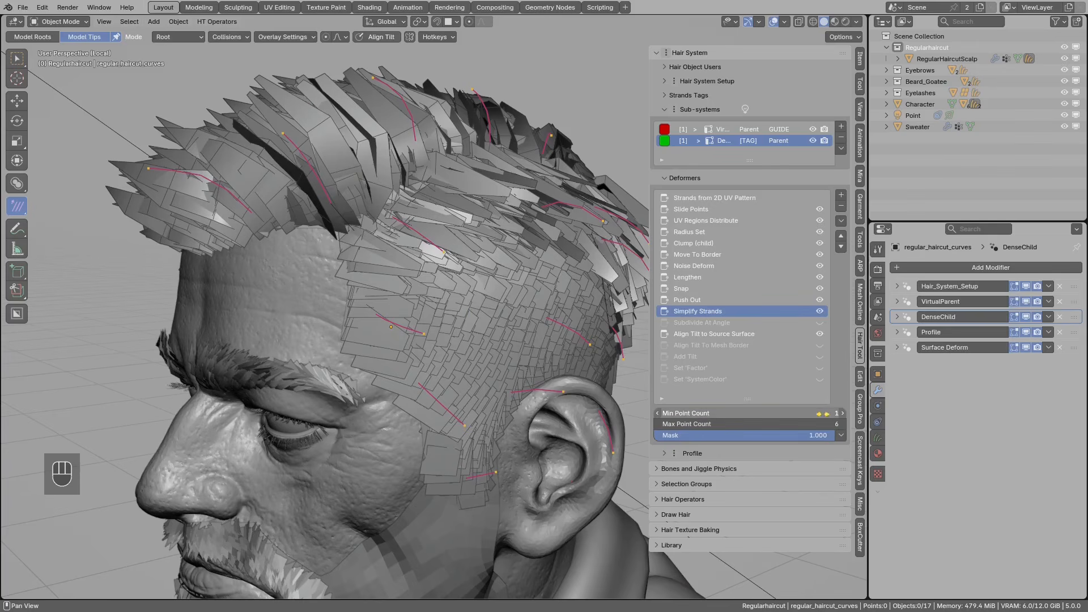
{"action": "mouse_move", "coordinate": [369, 318]}
{"action": "left_mouse_down"}
{"action": "mouse_move", "coordinate": [407, 319]}
{"action": "mouse_move", "coordinate": [391, 323]}
{"action": "left_mouse_up"}
{"action": "mouse_move", "coordinate": [389, 317]}
{"action": "right_mouse_down"}
{"action": "mouse_move", "coordinate": [390, 341]}
{"action": "mouse_move", "coordinate": [404, 333]}
{"action": "right_mouse_up"}
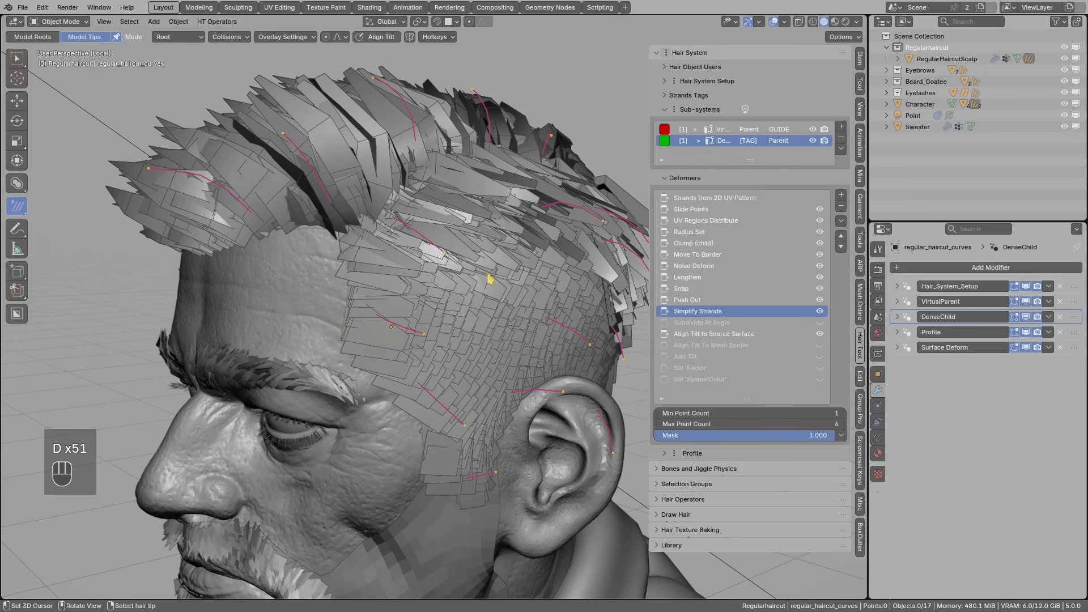
{"action": "left_click_drag", "start_coordinate": [344, 208], "coordinate": [270, 119]}
{"action": "right_click_drag", "start_coordinate": [271, 119], "coordinate": [341, 207]}
{"action": "left_click_drag", "start_coordinate": [364, 228], "coordinate": [365, 236]}
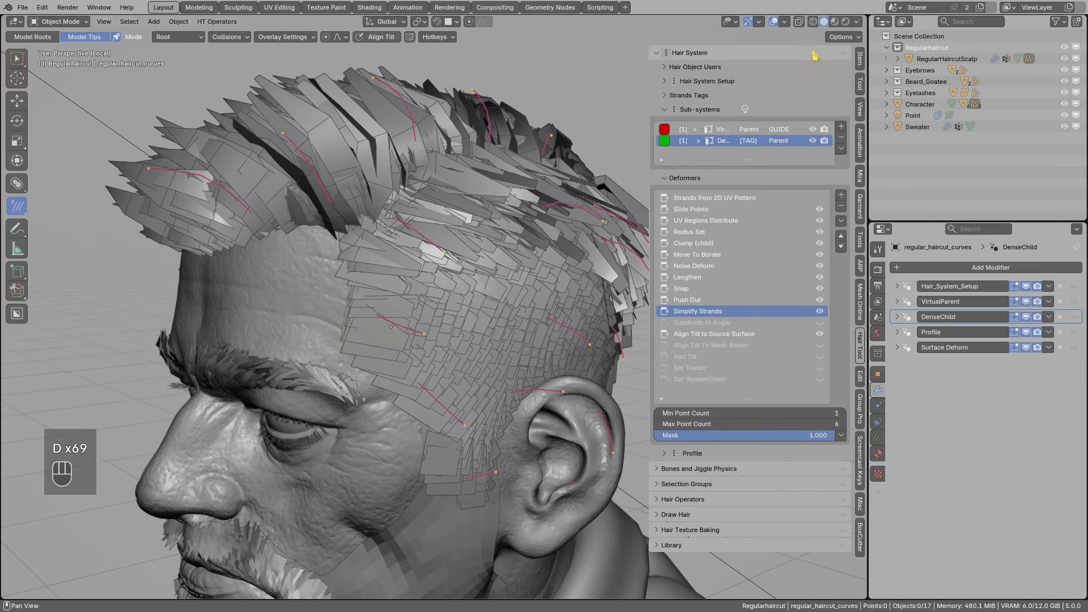
- Return the viewport to Material Preview so the head shows textured again
{"action": "key", "text": "alt+q"}
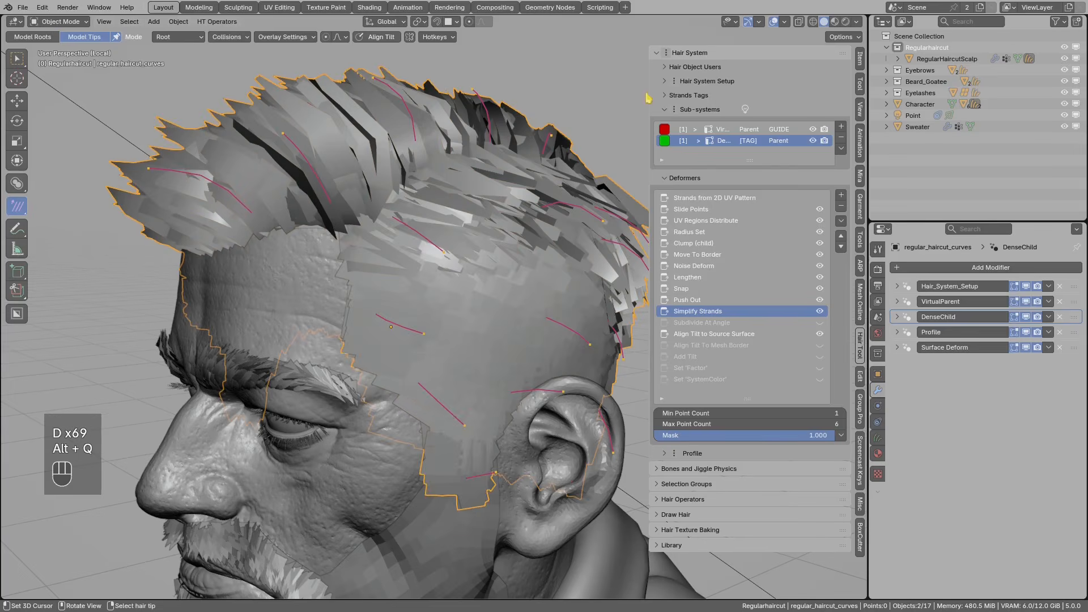
{"action": "left_click", "coordinate": [835, 22]}
{"action": "mouse_move", "coordinate": [506, 176]}
{"action": "middle_mouse_down"}
{"action": "mouse_move", "coordinate": [554, 165]}
{"action": "mouse_move", "coordinate": [527, 227]}
{"action": "mouse_move", "coordinate": [455, 255]}
{"action": "middle_mouse_up"}
{"action": "key", "text": "alt+a"}
{"action": "key", "text": "d"}
{"action": "mouse_move", "coordinate": [455, 238]}
{"action": "left_mouse_down"}
{"action": "mouse_move", "coordinate": [452, 202]}
{"action": "mouse_move", "coordinate": [409, 176]}
{"action": "left_mouse_up"}
{"action": "mouse_move", "coordinate": [444, 204]}
{"action": "right_mouse_down"}
{"action": "mouse_move", "coordinate": [433, 187]}
{"action": "mouse_move", "coordinate": [444, 235]}
{"action": "right_mouse_up"}
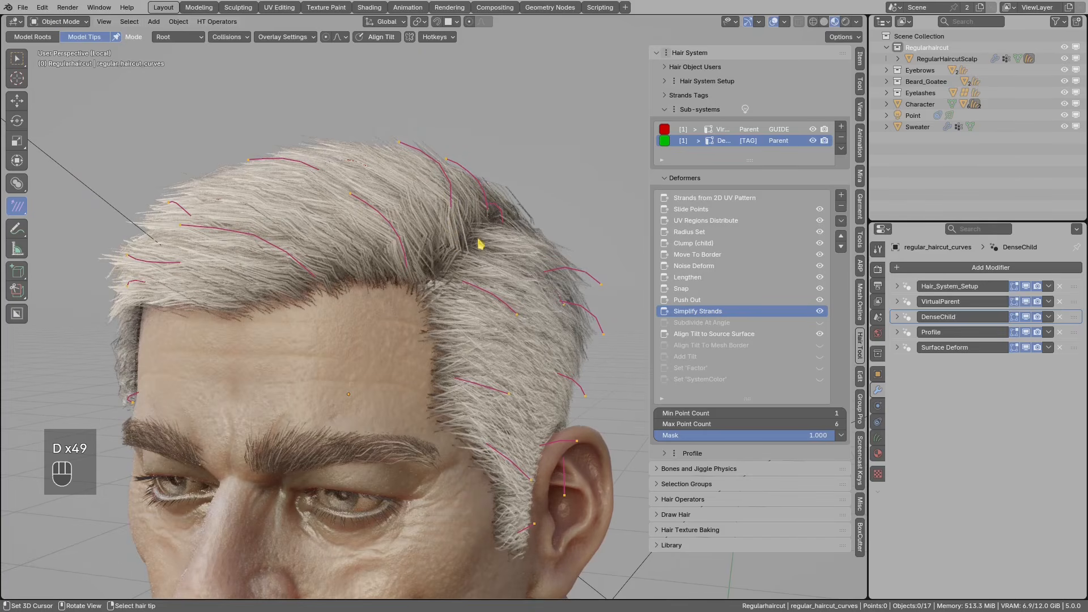
- Turn Subdivide At Angle on, toggle Align Tilt to Source Surface off and on, then disable Subdivide At Angle
{"action": "left_click", "coordinate": [702, 325]}
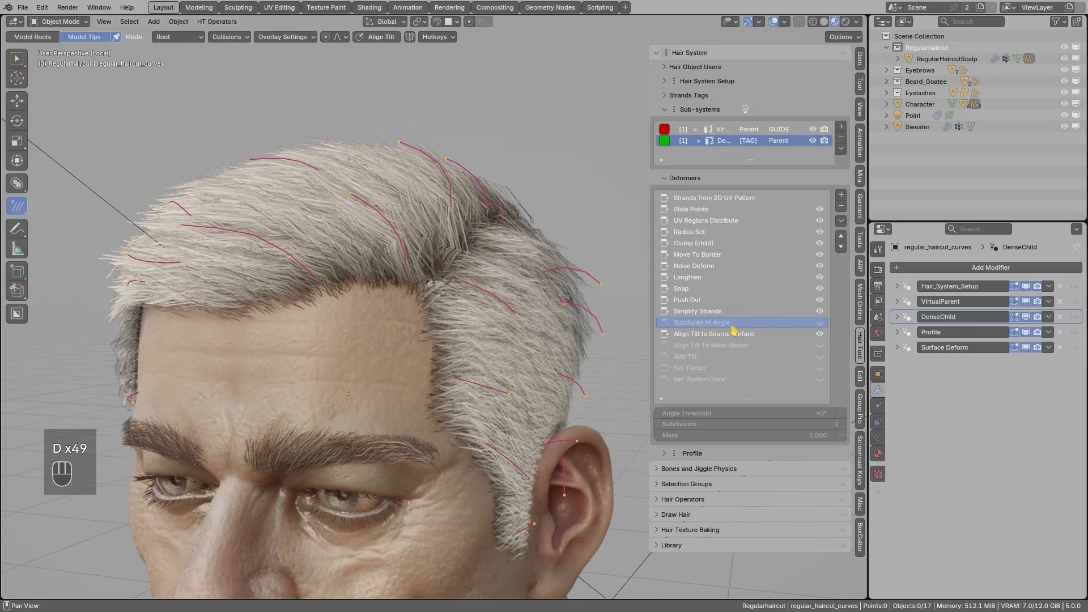
{"action": "left_click", "coordinate": [820, 323]}
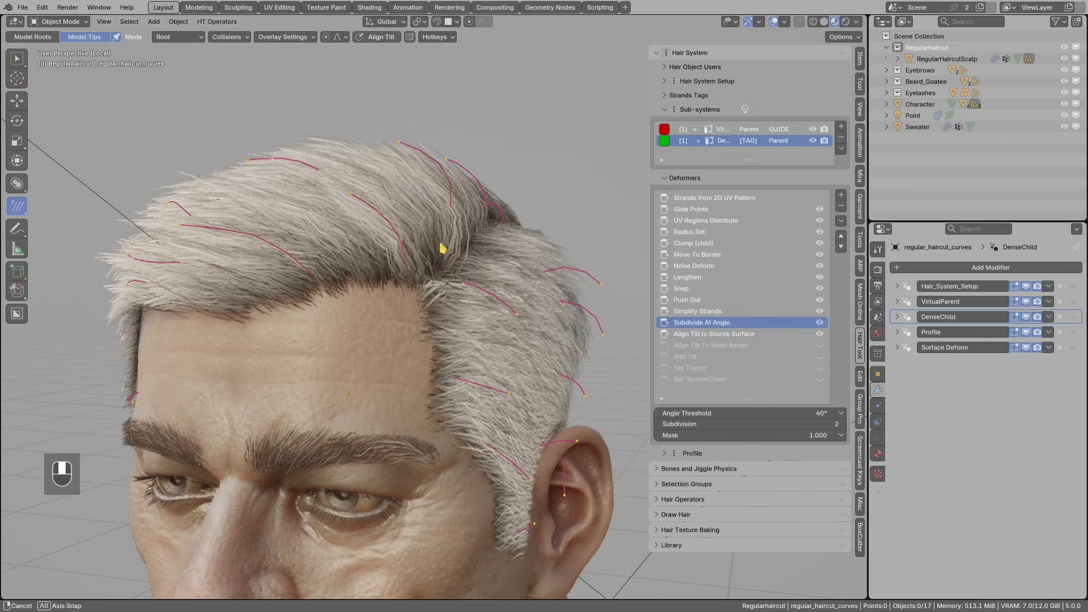
{"action": "left_click", "coordinate": [820, 334]}
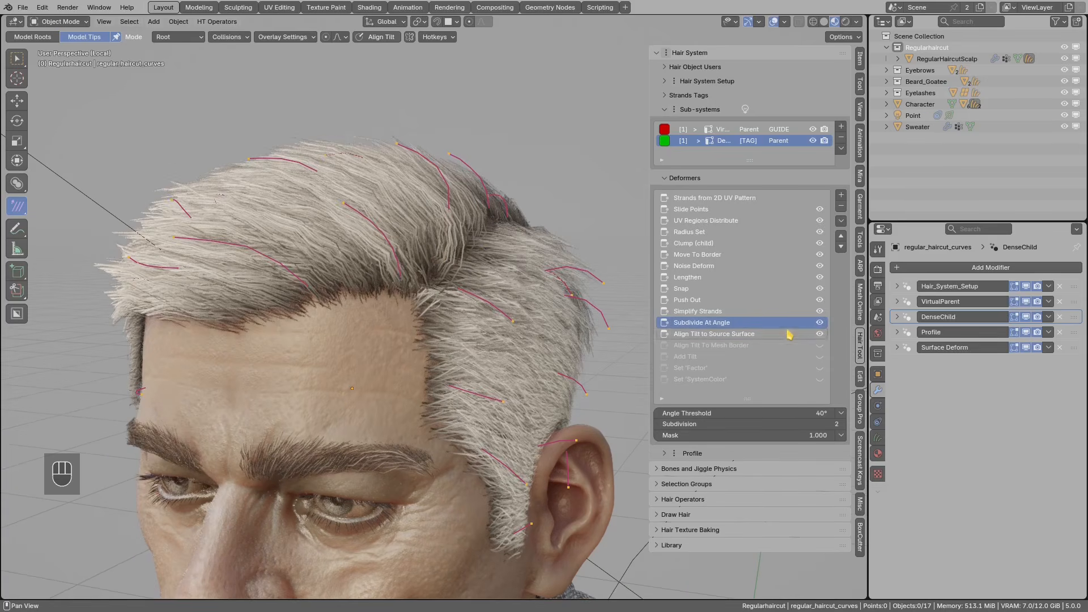
{"action": "left_click", "coordinate": [820, 334]}
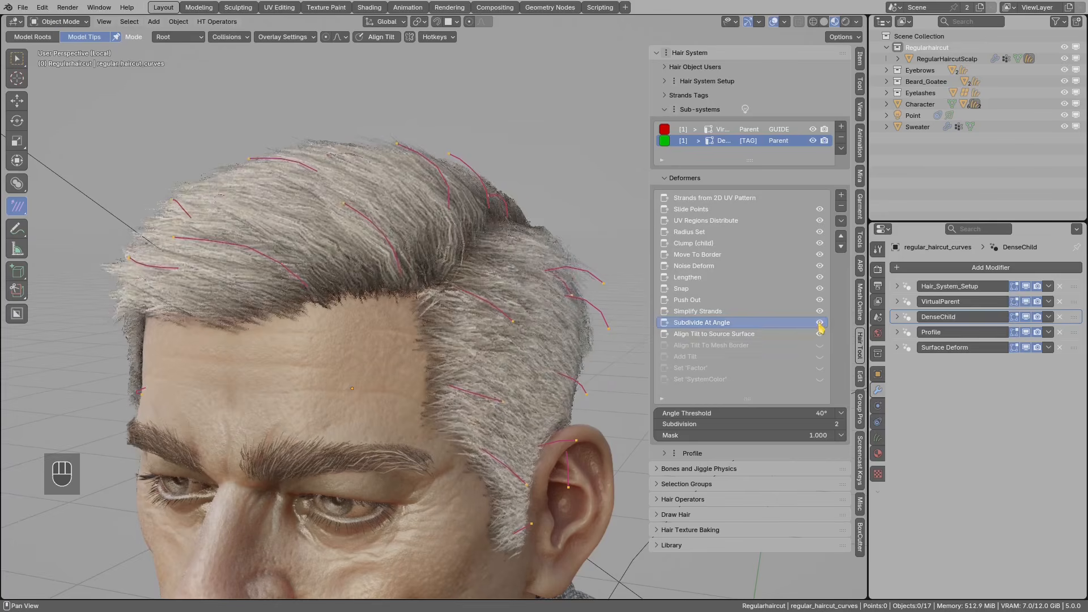
{"action": "left_click", "coordinate": [820, 322]}
- Annotate the angle between guide strand segments, then re-enable Subdivide At Angle at 40°
{"action": "middle_click_drag", "start_coordinate": [486, 275], "coordinate": [473, 289], "text": "shift"}
{"action": "key", "text": "d"}
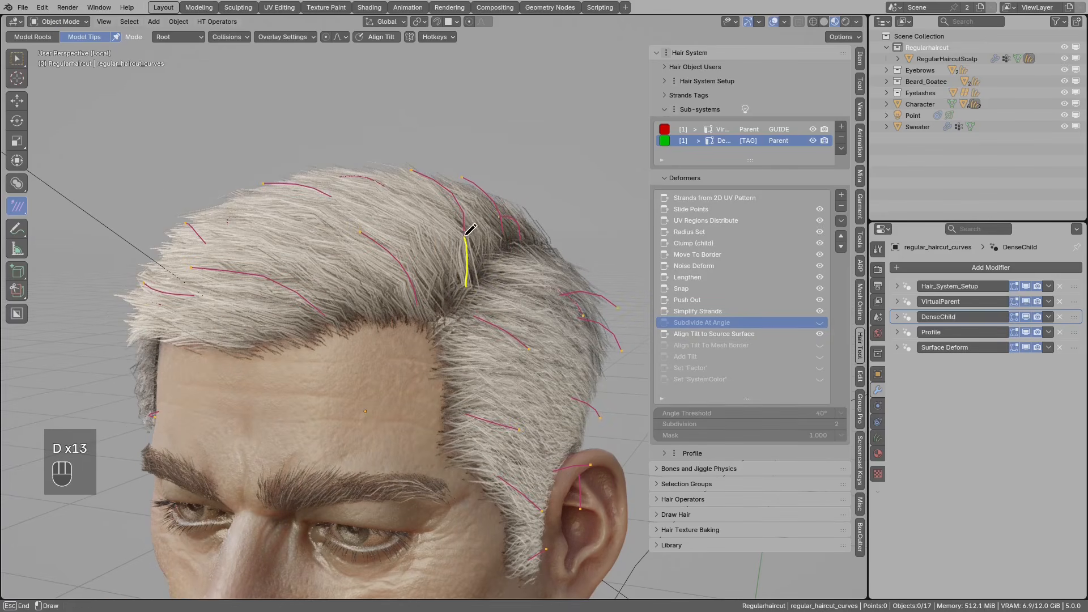
{"action": "key", "text": "d"}
{"action": "mouse_move", "coordinate": [452, 228]}
{"action": "left_mouse_down"}
{"action": "mouse_move", "coordinate": [460, 259]}
{"action": "mouse_move", "coordinate": [457, 248]}
{"action": "left_mouse_up"}
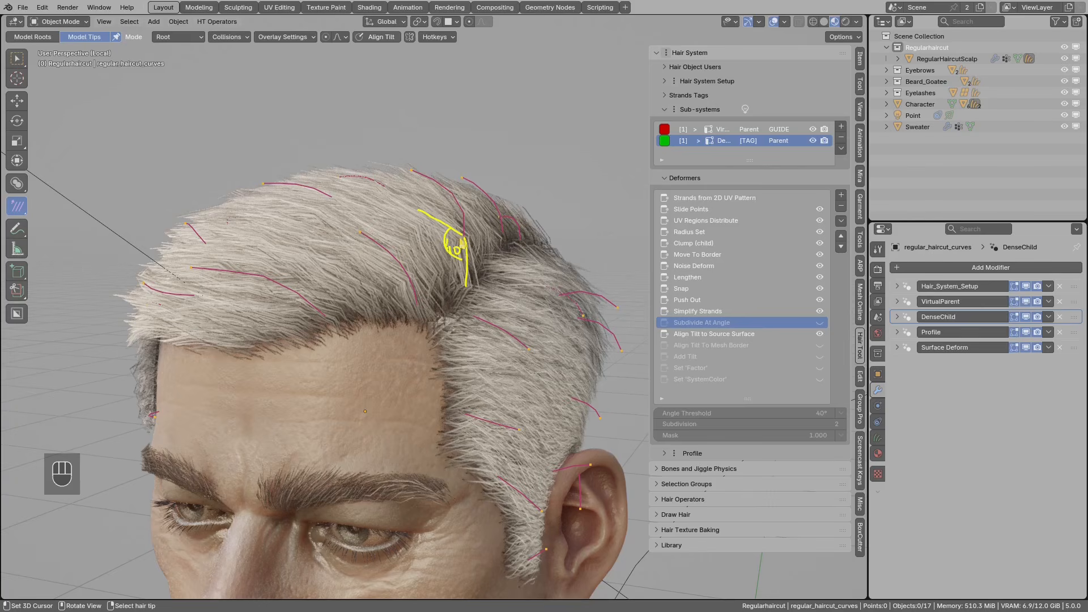
{"action": "mouse_move", "coordinate": [445, 222]}
{"action": "left_mouse_down"}
{"action": "mouse_move", "coordinate": [439, 229]}
{"action": "mouse_move", "coordinate": [464, 239]}
{"action": "left_mouse_up"}
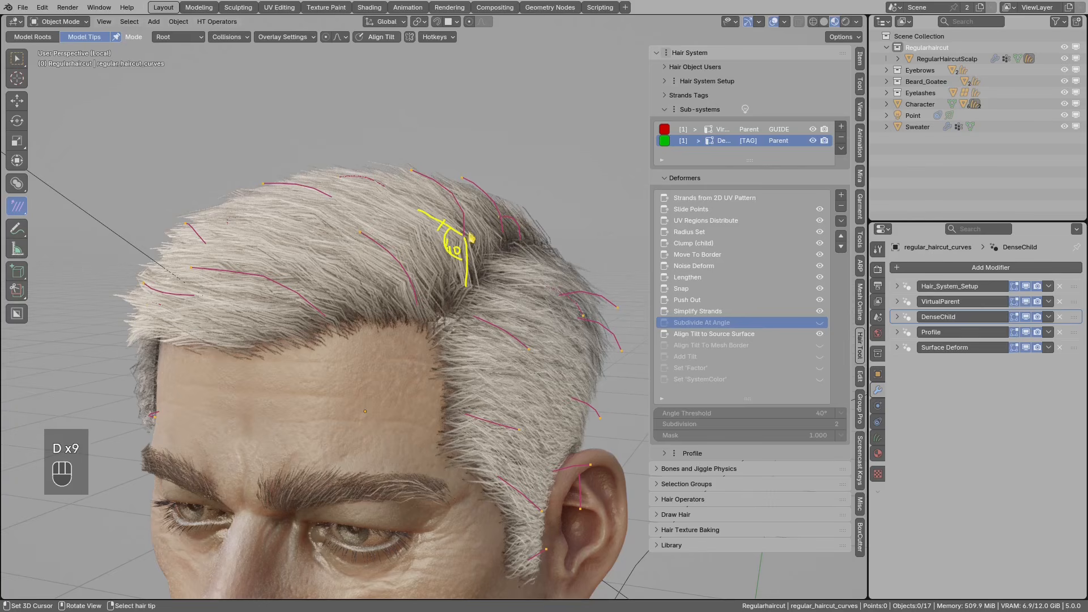
{"action": "right_click_drag", "start_coordinate": [472, 275], "coordinate": [474, 253]}
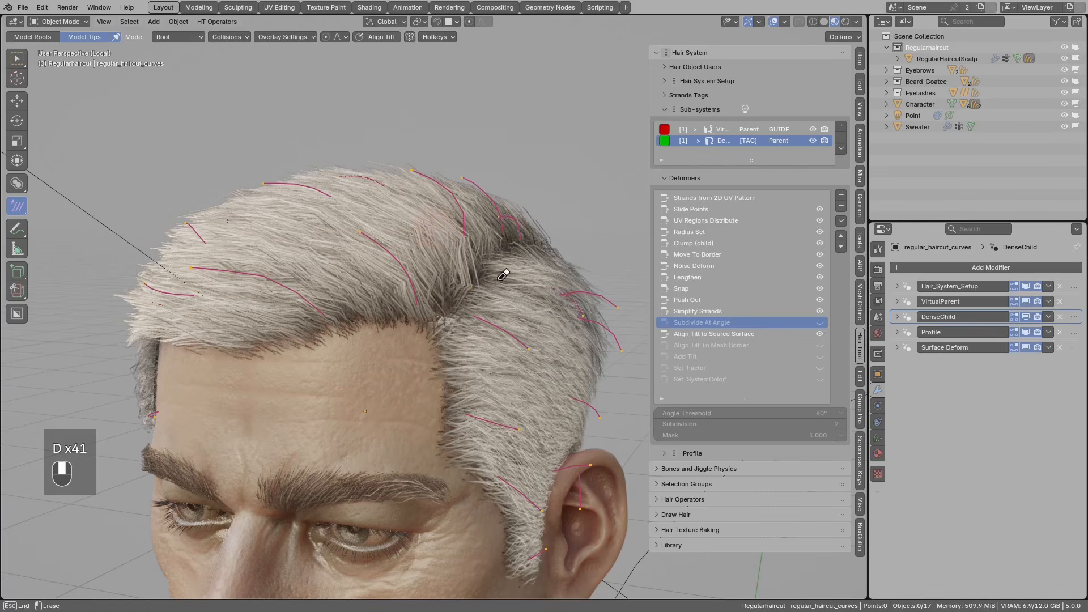
{"action": "left_click", "coordinate": [819, 323]}
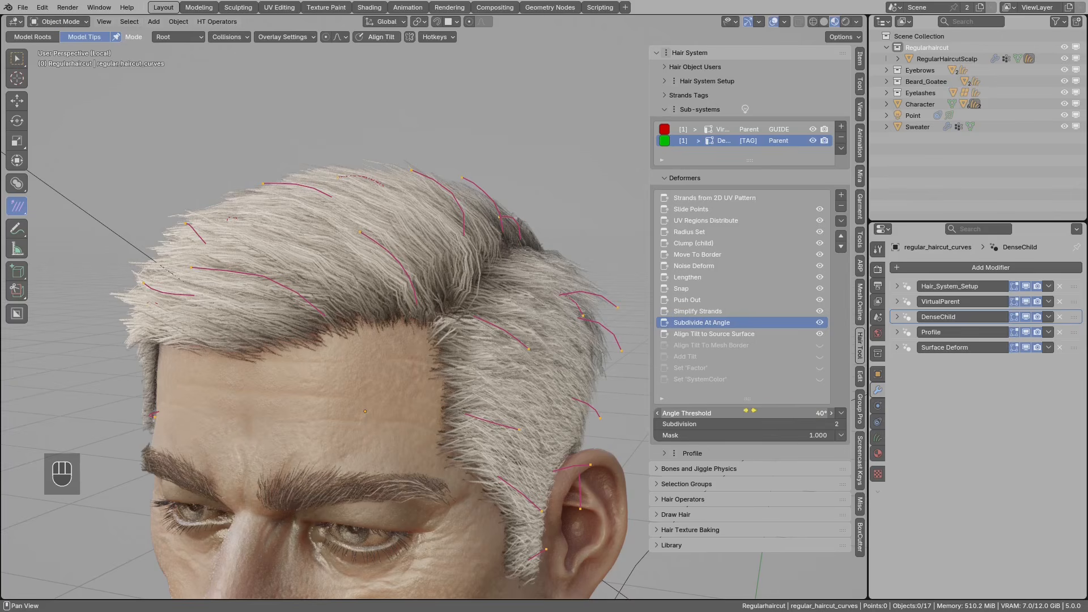
- Calculate regular_haircut_curves' face count with Shift+Ctrl+H: 6,379 faces, 12,758 triangles
{"action": "middle_click_drag", "start_coordinate": [578, 328], "coordinate": [479, 243]}
{"action": "left_click", "coordinate": [479, 238], "text": "alt"}
{"action": "left_click", "coordinate": [479, 238]}
{"action": "key", "text": "shift+ctrl+h"}
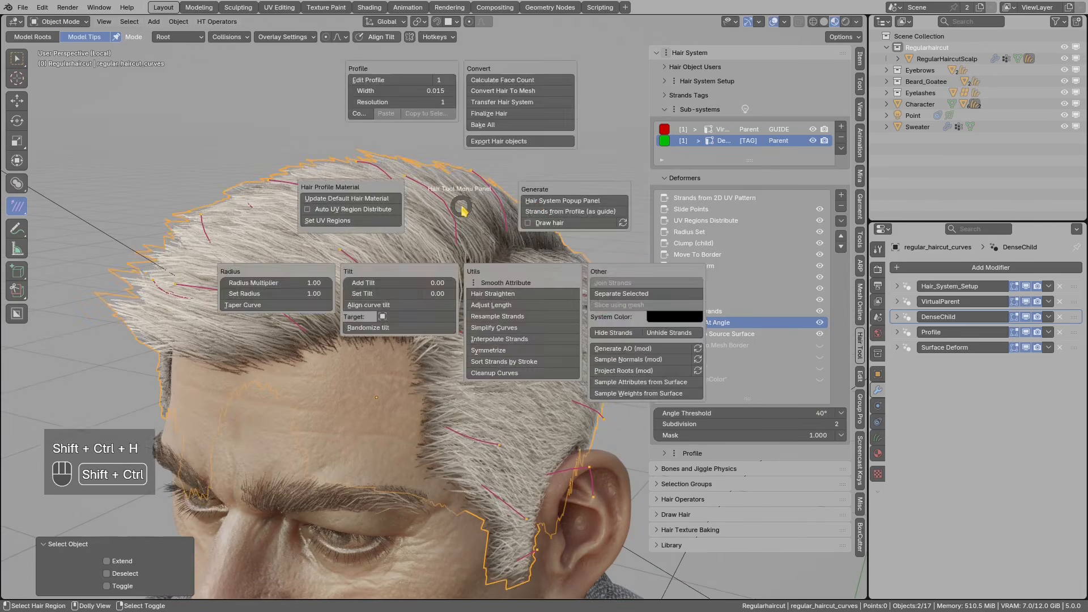
{"action": "left_click", "coordinate": [471, 82]}
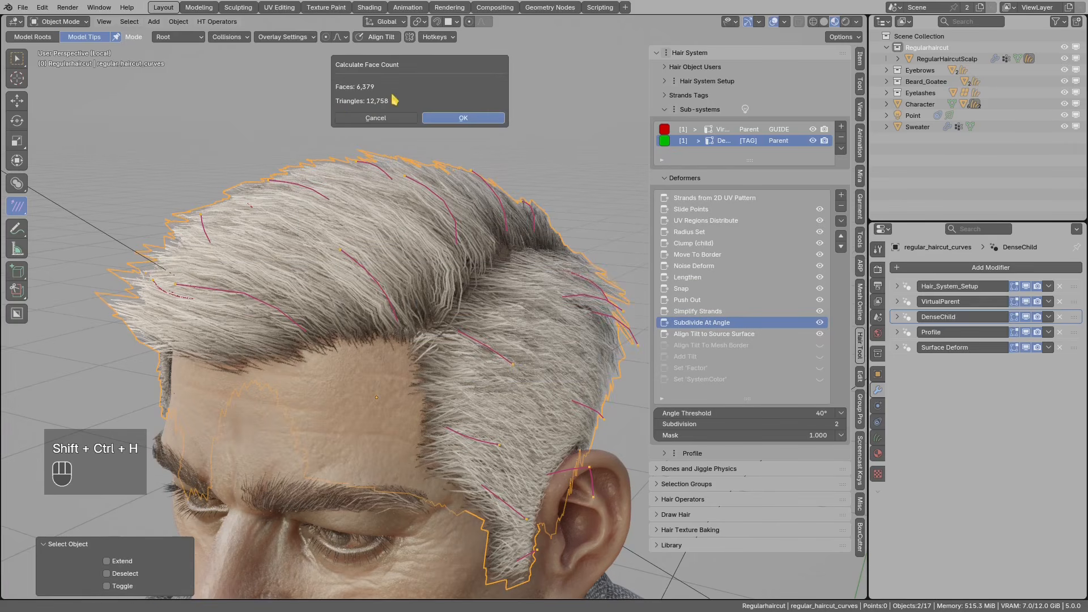
{"action": "left_click", "coordinate": [376, 118]}
- Toggle Align Tilt to Source Surface off and back on to compare its effect
{"action": "left_click", "coordinate": [743, 334]}
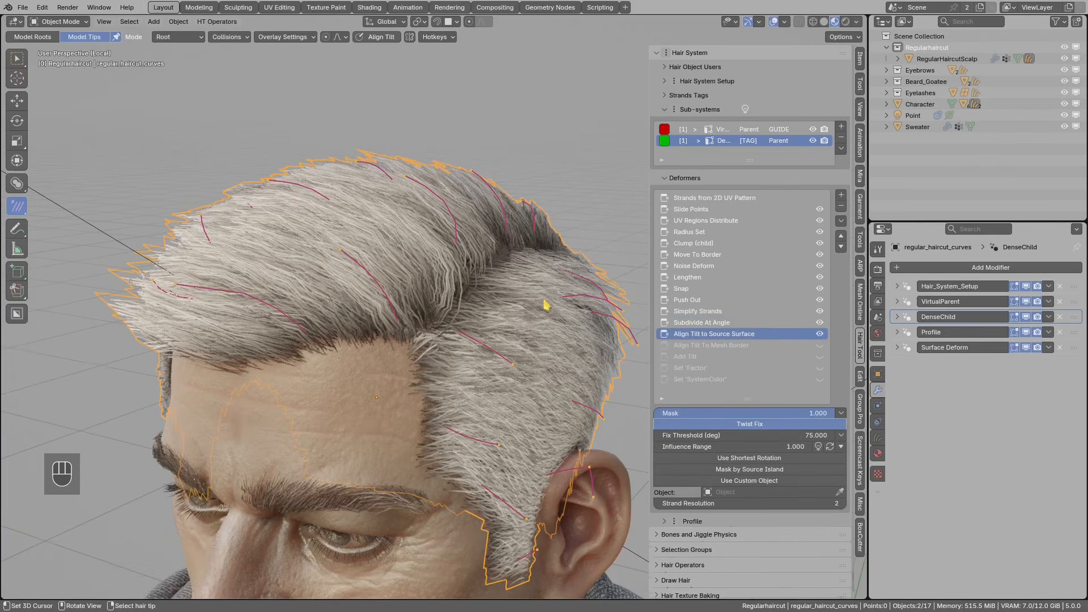
{"action": "middle_click_drag", "start_coordinate": [546, 308], "coordinate": [652, 326]}
{"action": "left_click", "coordinate": [819, 335]}
{"action": "left_click", "coordinate": [819, 335]}
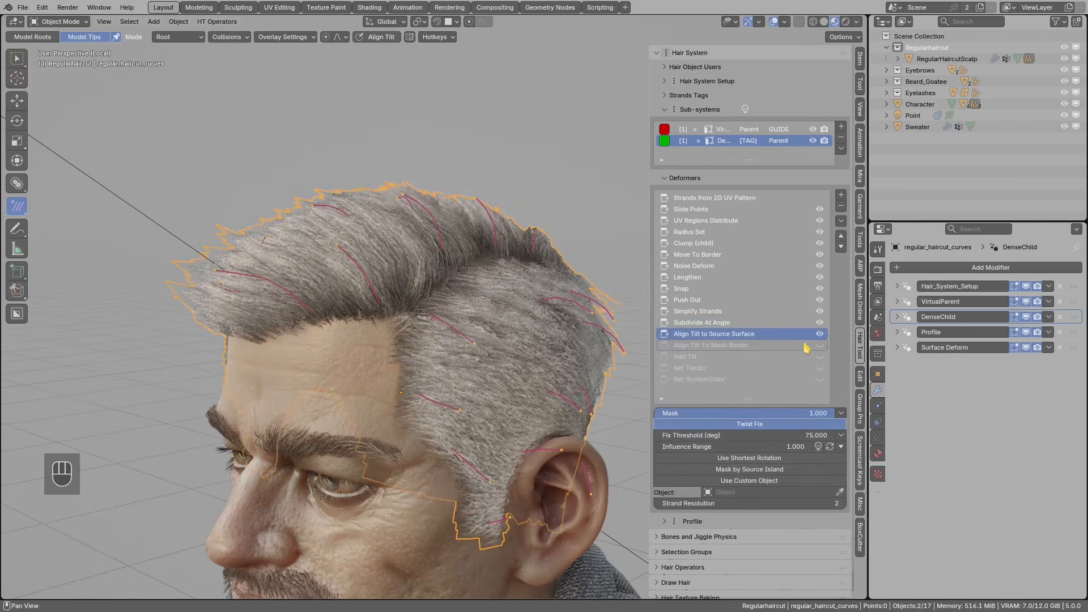
- Enable Align Tilt To Mesh Border and view the hair top-down in solid shading
{"action": "left_click", "coordinate": [702, 347]}
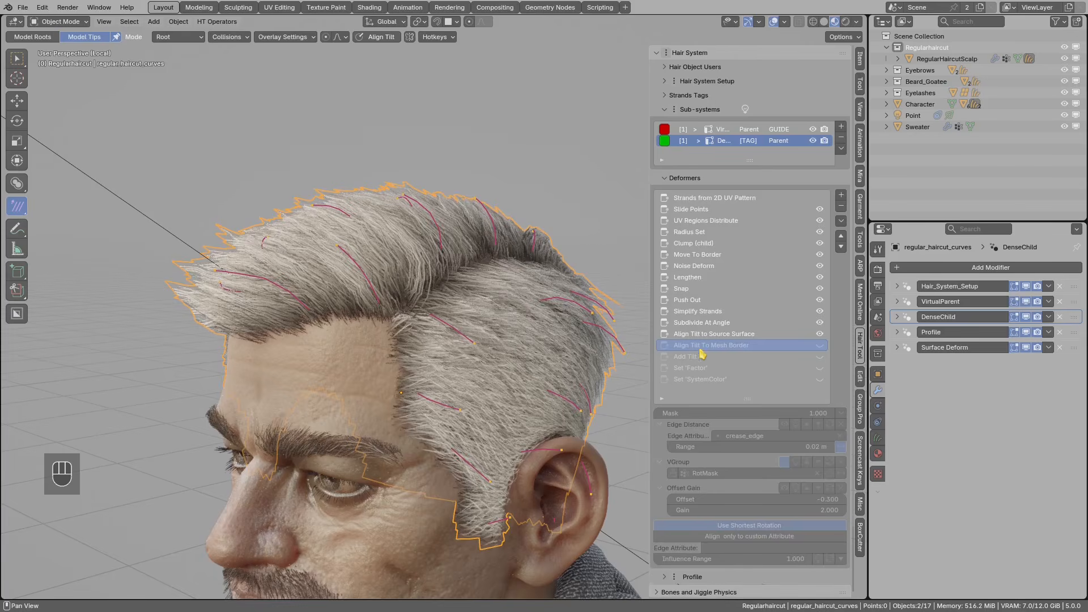
{"action": "left_click", "coordinate": [820, 345]}
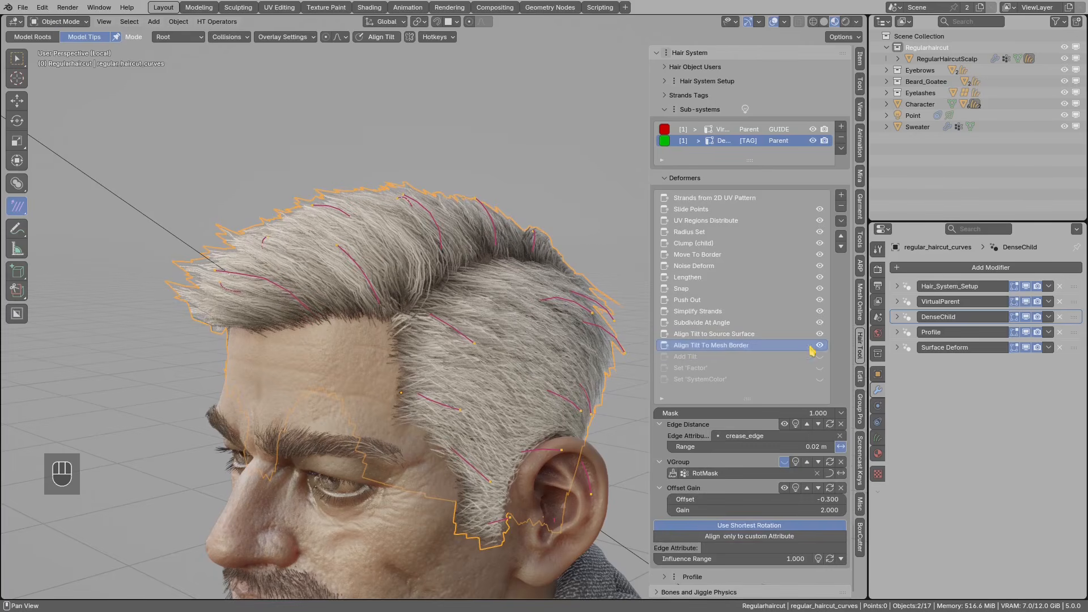
{"action": "left_click", "coordinate": [824, 24]}
{"action": "middle_click_drag", "start_coordinate": [434, 227], "coordinate": [505, 269]}
{"action": "scroll", "coordinate": [505, 269], "scroll_direction": "up", "scroll_amount": 1}
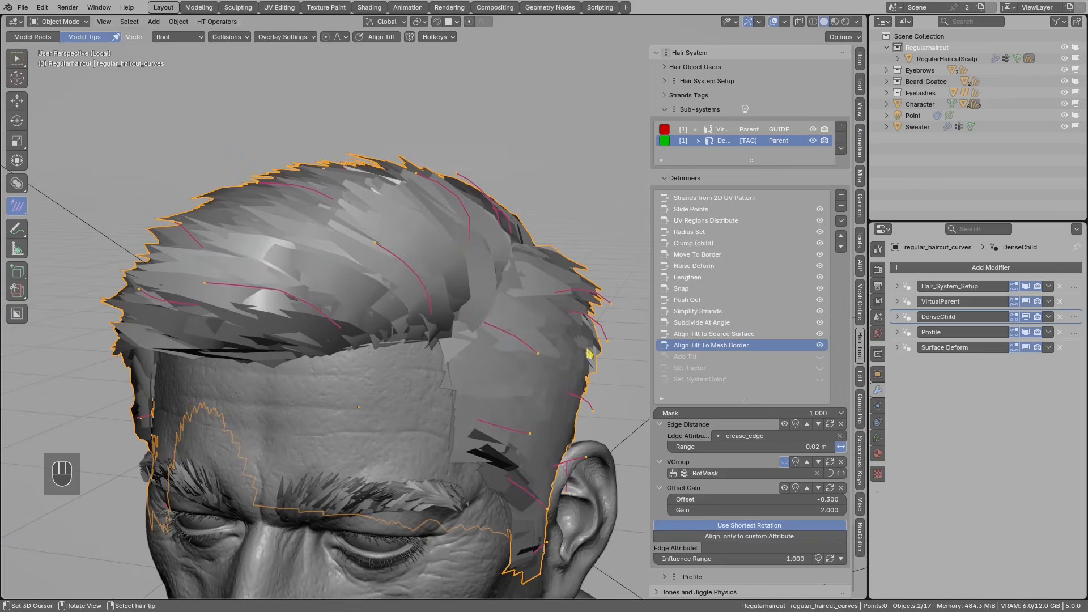
- Compare the hair without Align Tilt To Mesh Border using annotation sketches, then re-enable it
{"action": "left_click", "coordinate": [818, 346]}
{"action": "middle_click_drag", "start_coordinate": [414, 344], "coordinate": [395, 338]}
{"action": "key", "text": "d"}
{"action": "mouse_move", "coordinate": [400, 320]}
{"action": "left_mouse_down"}
{"action": "mouse_move", "coordinate": [383, 352]}
{"action": "mouse_move", "coordinate": [334, 291]}
{"action": "left_mouse_up"}
{"action": "mouse_move", "coordinate": [363, 327]}
{"action": "left_mouse_down"}
{"action": "mouse_move", "coordinate": [348, 354]}
{"action": "mouse_move", "coordinate": [291, 309]}
{"action": "left_mouse_up"}
{"action": "left_click_drag", "start_coordinate": [324, 368], "coordinate": [334, 344]}
{"action": "right_click_drag", "start_coordinate": [263, 326], "coordinate": [305, 310]}
{"action": "left_click_drag", "start_coordinate": [407, 342], "coordinate": [320, 354]}
{"action": "right_click_drag", "start_coordinate": [320, 354], "coordinate": [409, 342]}
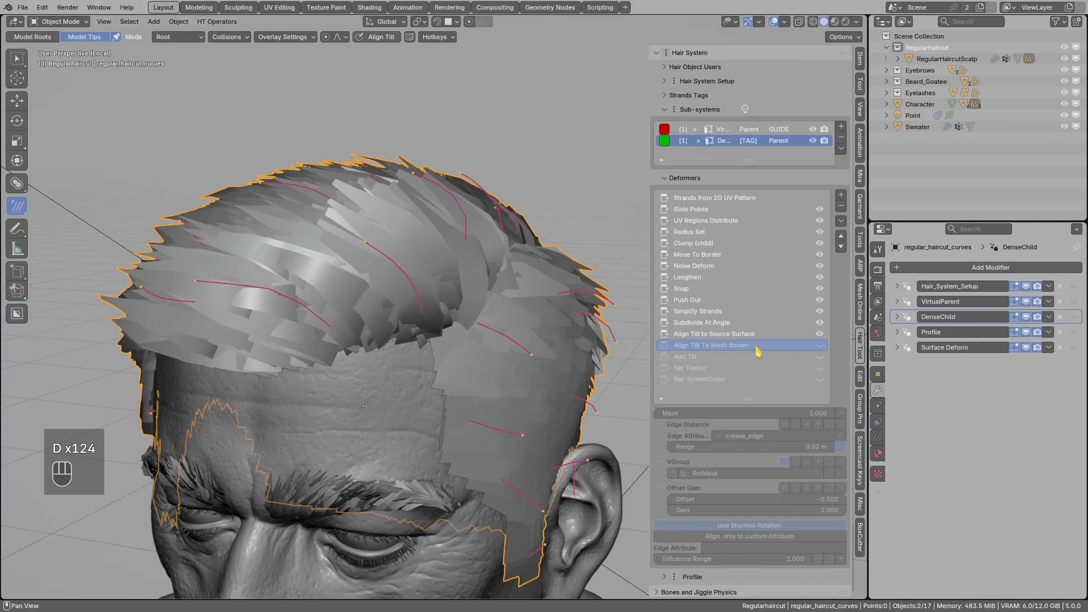
{"action": "left_click", "coordinate": [820, 346]}
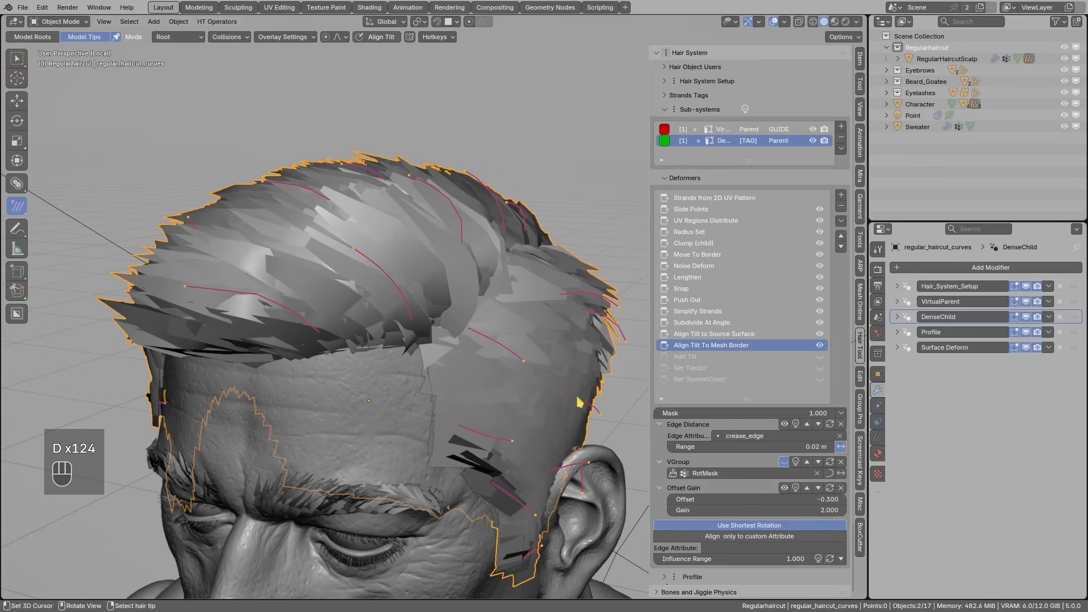
- Preview the Offset Gain mask in black and white on the hair
{"action": "scroll", "coordinate": [797, 465], "scroll_direction": "down", "scroll_amount": 1}
{"action": "left_click", "coordinate": [796, 466]}
{"action": "scroll", "coordinate": [440, 344], "scroll_direction": "down", "scroll_amount": 2}
{"action": "middle_click_drag", "start_coordinate": [437, 345], "coordinate": [589, 329]}
{"action": "scroll", "coordinate": [399, 336], "scroll_direction": "up", "scroll_amount": 1}
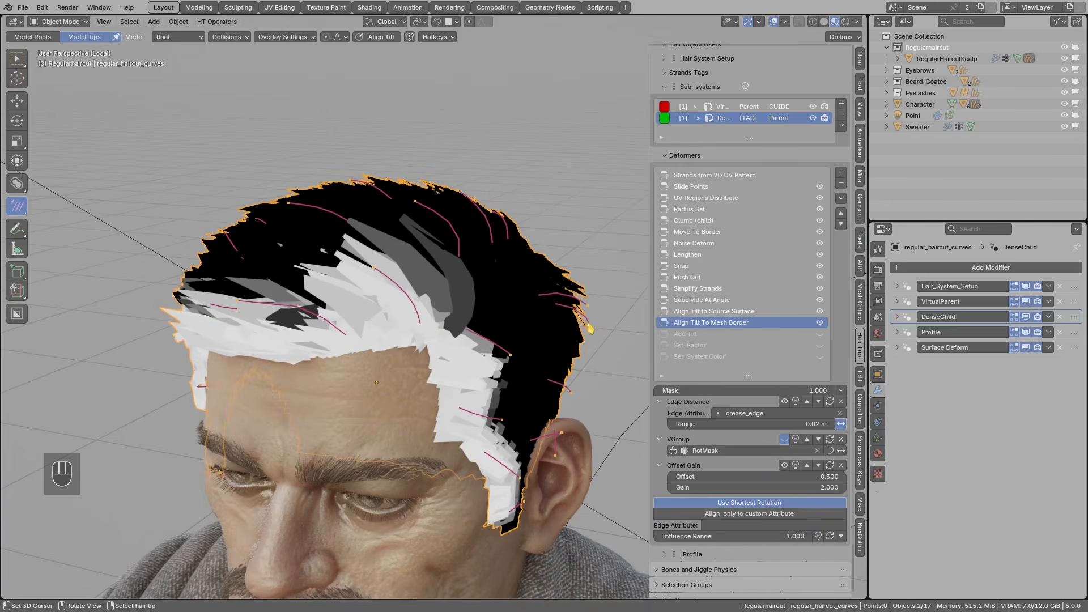
- Enable the Add Tilt deformer and raise its Tilt from 55 to 77
{"action": "left_click", "coordinate": [661, 335]}
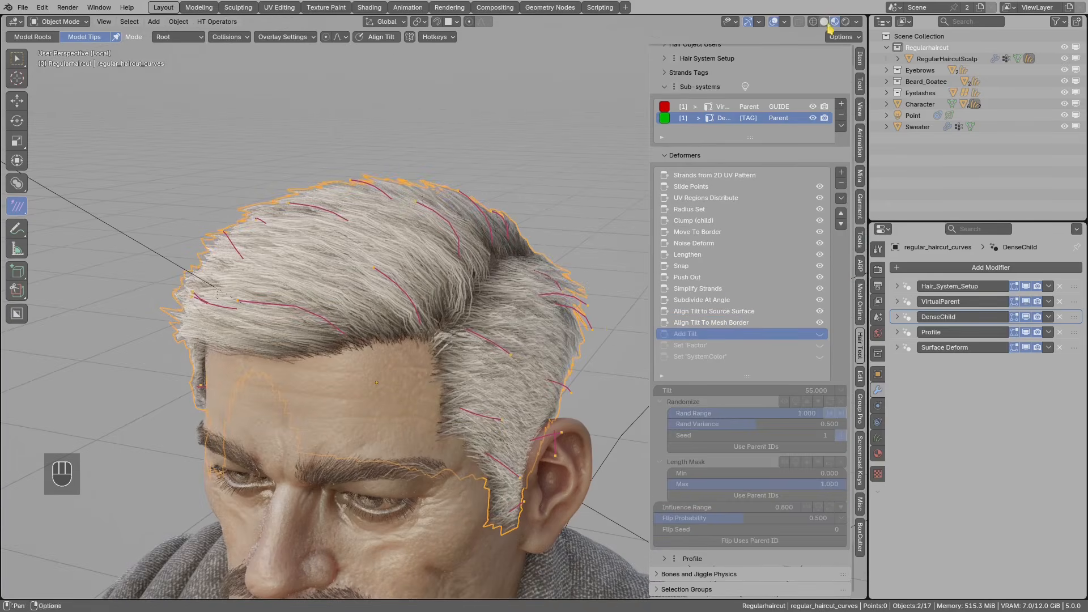
{"action": "left_click", "coordinate": [825, 23]}
{"action": "mouse_move", "coordinate": [530, 204]}
{"action": "middle_mouse_down"}
{"action": "mouse_move", "coordinate": [425, 182]}
{"action": "mouse_move", "coordinate": [440, 175]}
{"action": "mouse_move", "coordinate": [481, 276]}
{"action": "mouse_move", "coordinate": [371, 323]}
{"action": "mouse_move", "coordinate": [474, 284]}
{"action": "mouse_move", "coordinate": [368, 336]}
{"action": "mouse_move", "coordinate": [431, 350]}
{"action": "middle_mouse_up"}
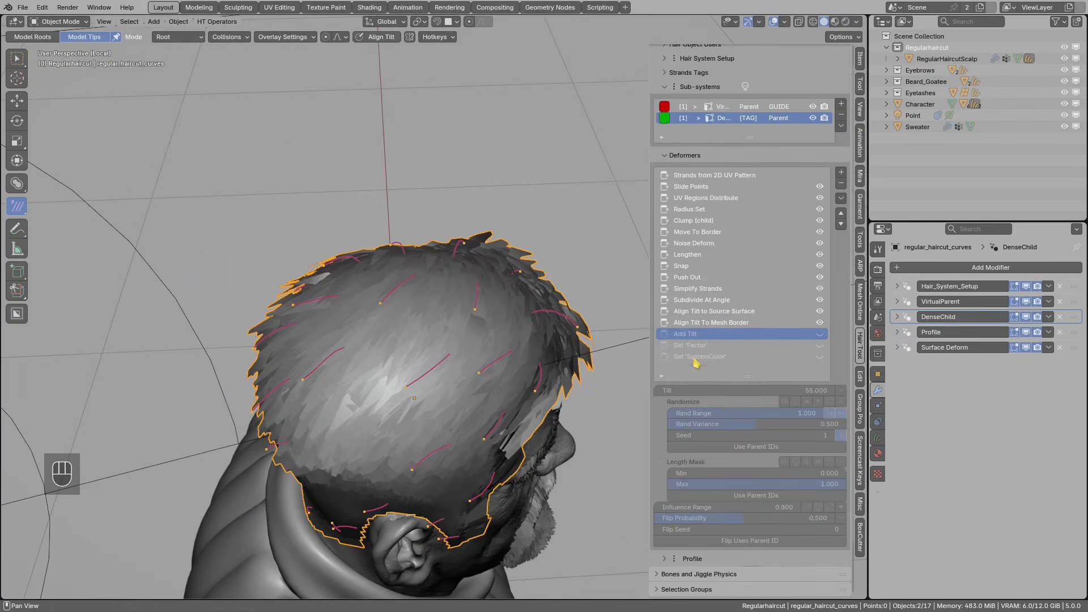
{"action": "left_click", "coordinate": [820, 334]}
{"action": "double_click", "coordinate": [790, 390]}
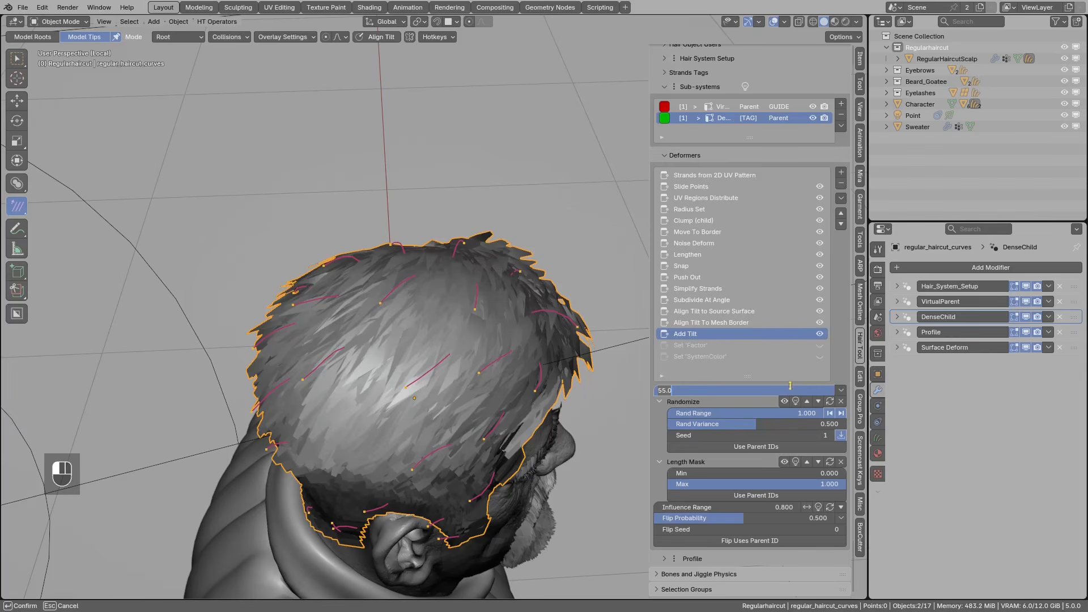
{"action": "type", "text": "77"}
{"action": "key", "text": "Return"}
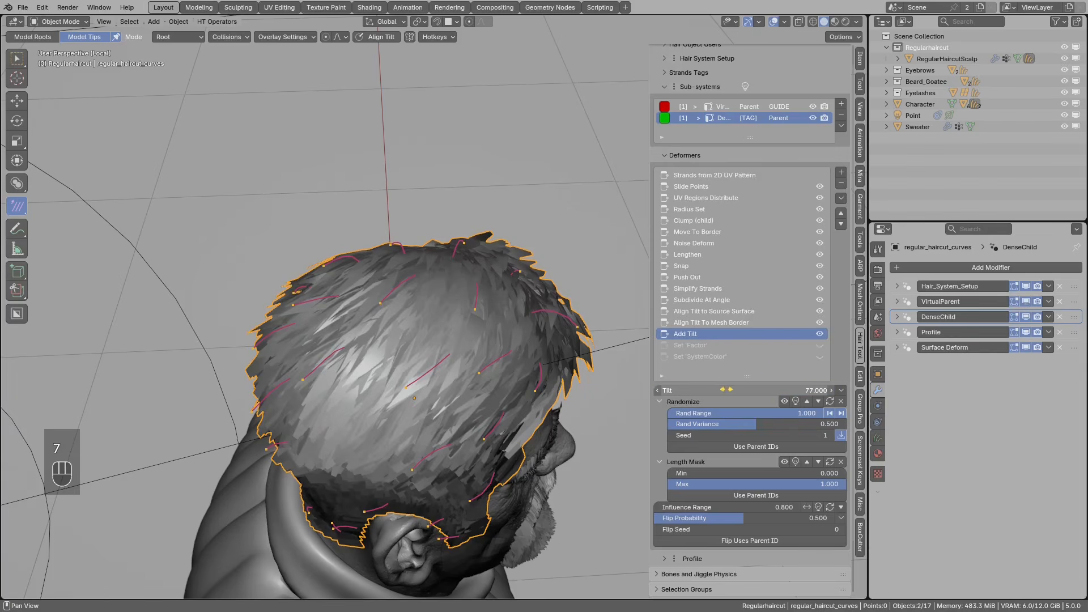
- Return to material preview shading, face the head, and deselect all hair
{"action": "mouse_move", "coordinate": [518, 335]}
{"action": "middle_mouse_down"}
{"action": "mouse_move", "coordinate": [388, 333]}
{"action": "mouse_move", "coordinate": [329, 303]}
{"action": "middle_mouse_up"}
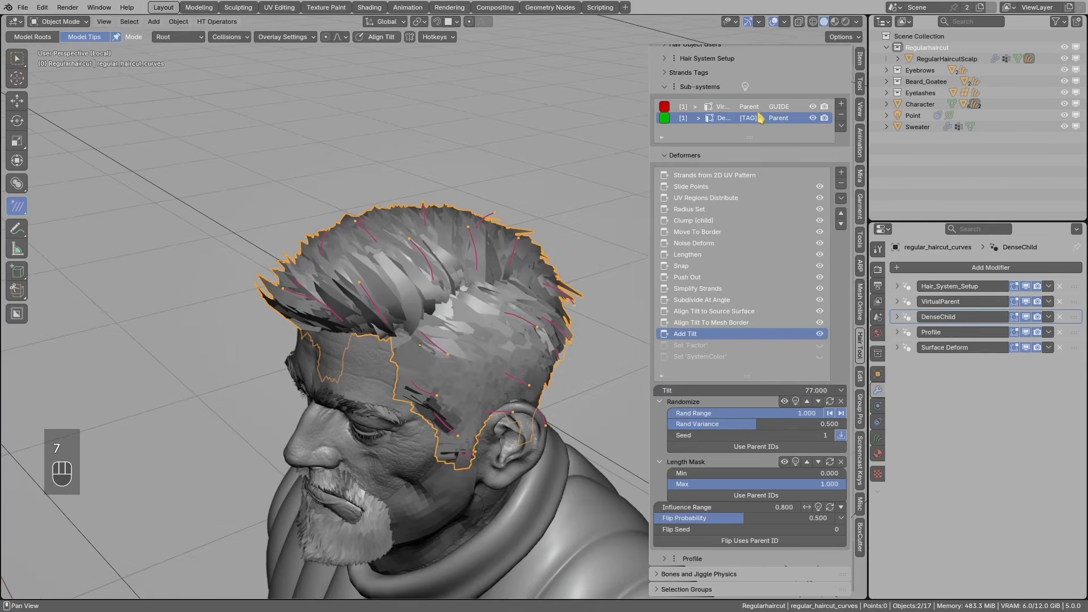
{"action": "left_click", "coordinate": [834, 22]}
{"action": "scroll", "coordinate": [463, 312], "scroll_direction": "up", "scroll_amount": 1}
{"action": "mouse_move", "coordinate": [464, 313]}
{"action": "middle_mouse_down"}
{"action": "mouse_move", "coordinate": [583, 296]}
{"action": "mouse_move", "coordinate": [418, 296]}
{"action": "mouse_move", "coordinate": [403, 287]}
{"action": "mouse_move", "coordinate": [437, 292]}
{"action": "middle_mouse_up"}
{"action": "key", "text": "alt+a"}
- Sketch a yellow annotation with a curl over the front hair
{"action": "key", "text": "d"}
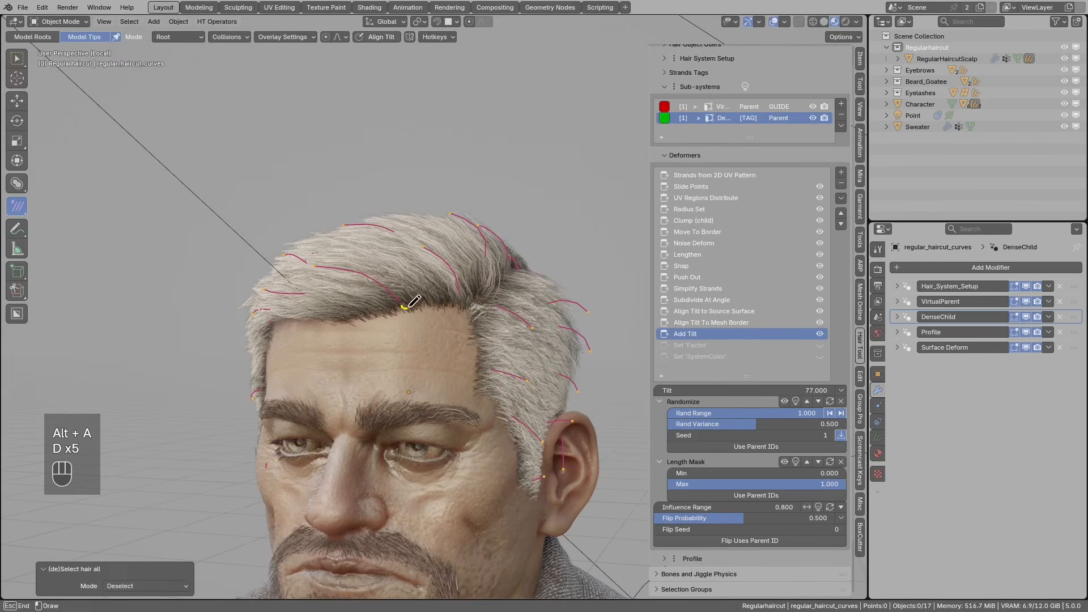
{"action": "left_click_drag", "start_coordinate": [407, 307], "coordinate": [393, 290]}
{"action": "left_click_drag", "start_coordinate": [325, 264], "coordinate": [313, 267]}
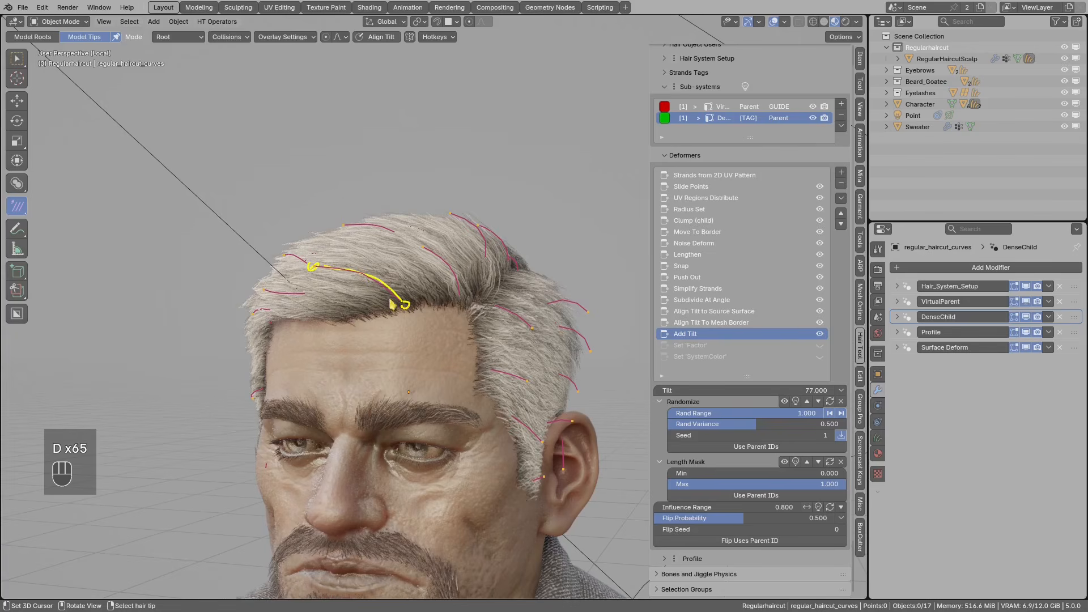
- Erase the annotation and display the Set 'Factor' deformer settings at 0.452 factor
{"action": "key", "text": "d"}
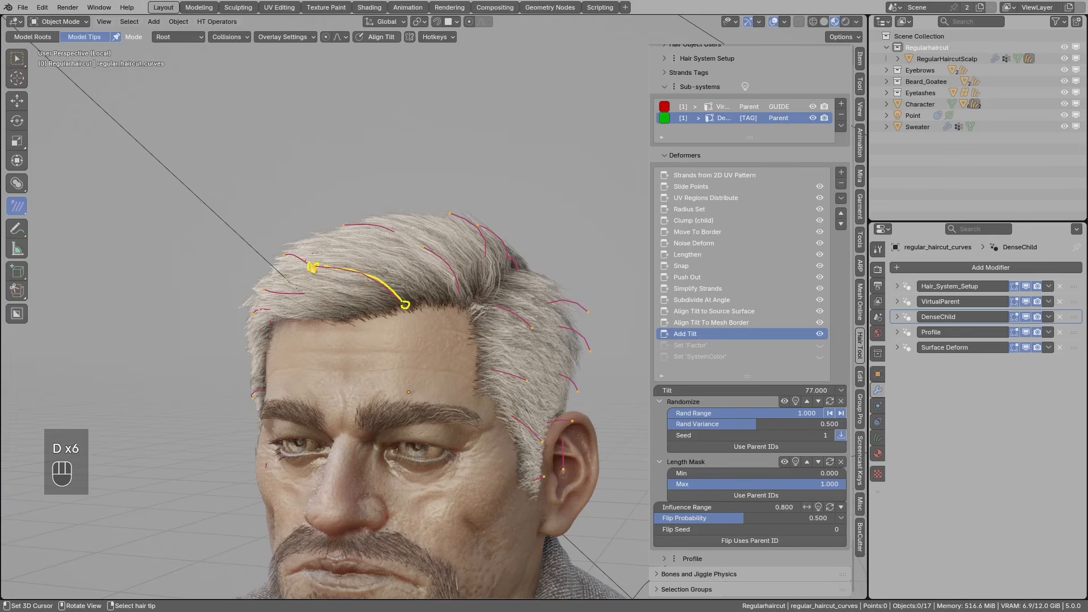
{"action": "right_click_drag", "start_coordinate": [313, 265], "coordinate": [356, 267]}
{"action": "middle_click_drag", "start_coordinate": [406, 307], "coordinate": [393, 311]}
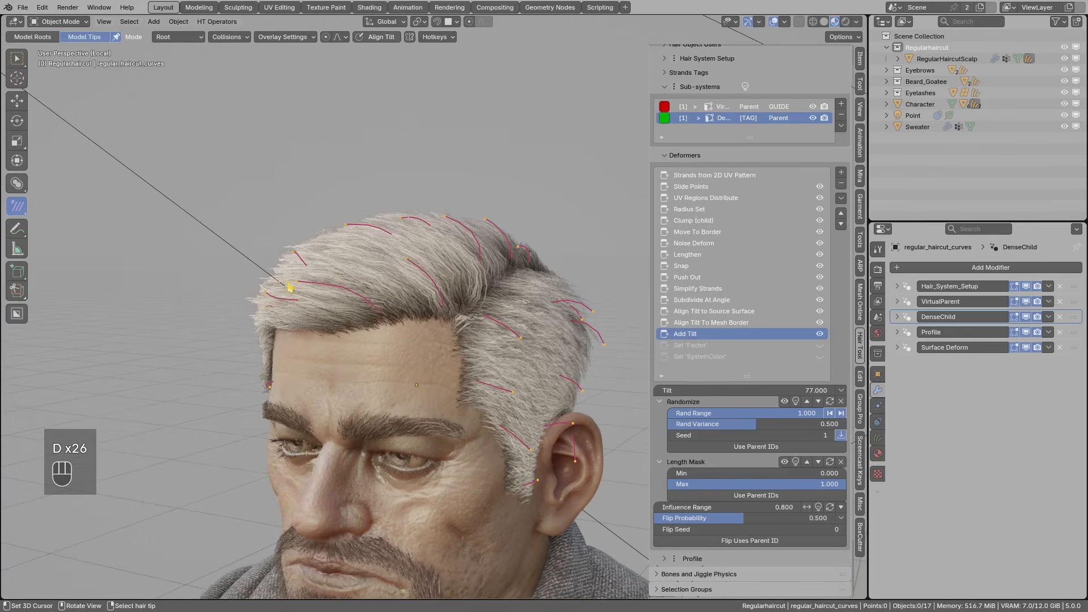
{"action": "left_click", "coordinate": [741, 348]}
{"action": "middle_click_drag", "start_coordinate": [623, 340], "coordinate": [475, 313]}
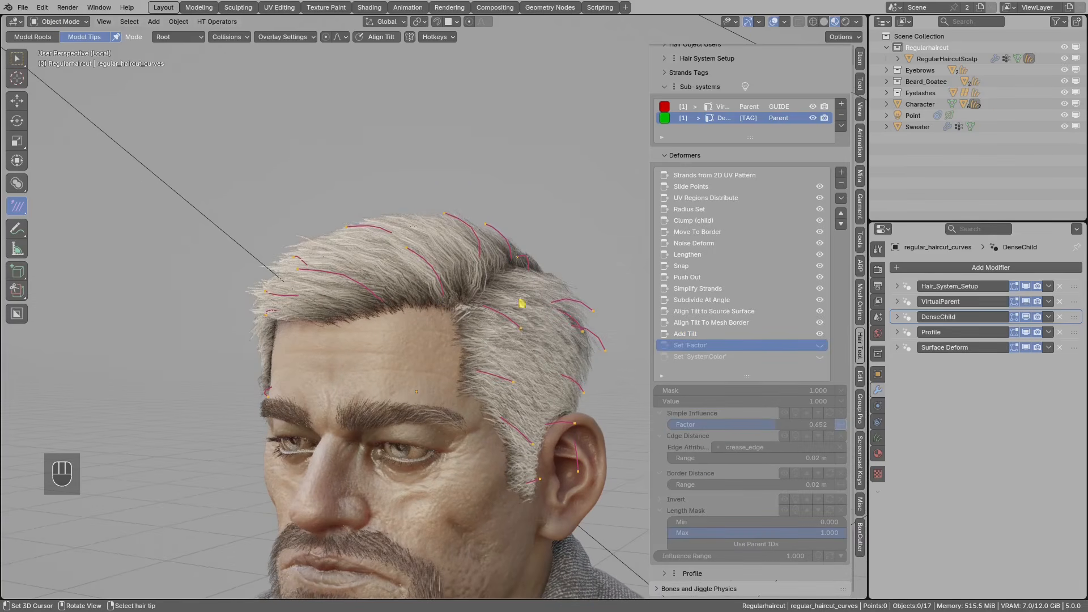
- Enable the Set 'Factor' deformer and preview its Length Mask on the hair
{"action": "left_click", "coordinate": [820, 346]}
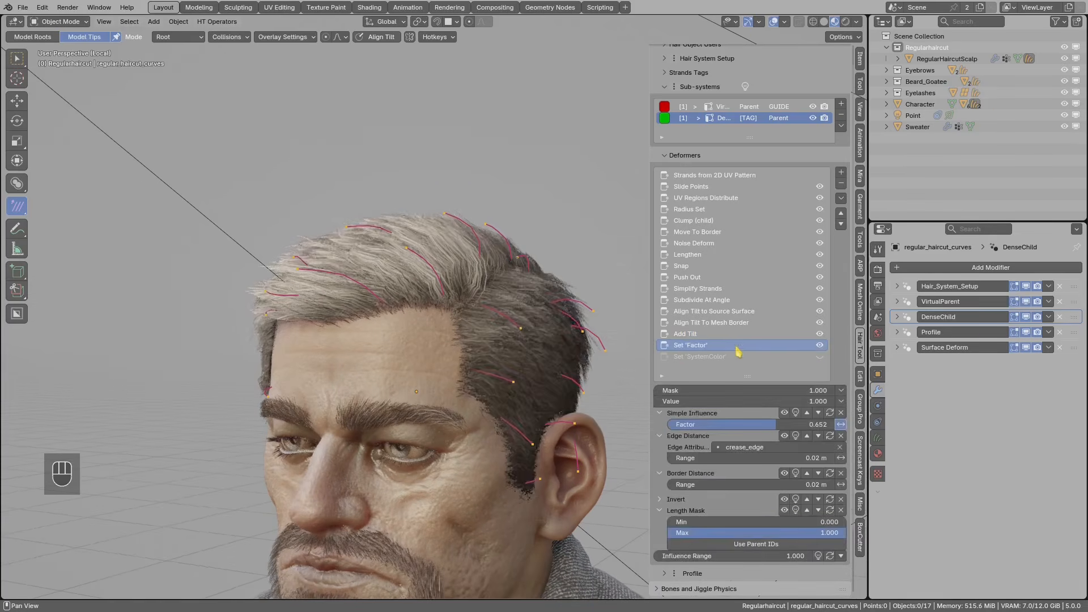
{"action": "mouse_move", "coordinate": [471, 317]}
{"action": "middle_mouse_down"}
{"action": "mouse_move", "coordinate": [444, 316]}
{"action": "mouse_move", "coordinate": [465, 328]}
{"action": "mouse_move", "coordinate": [432, 243]}
{"action": "mouse_move", "coordinate": [491, 318]}
{"action": "middle_mouse_up"}
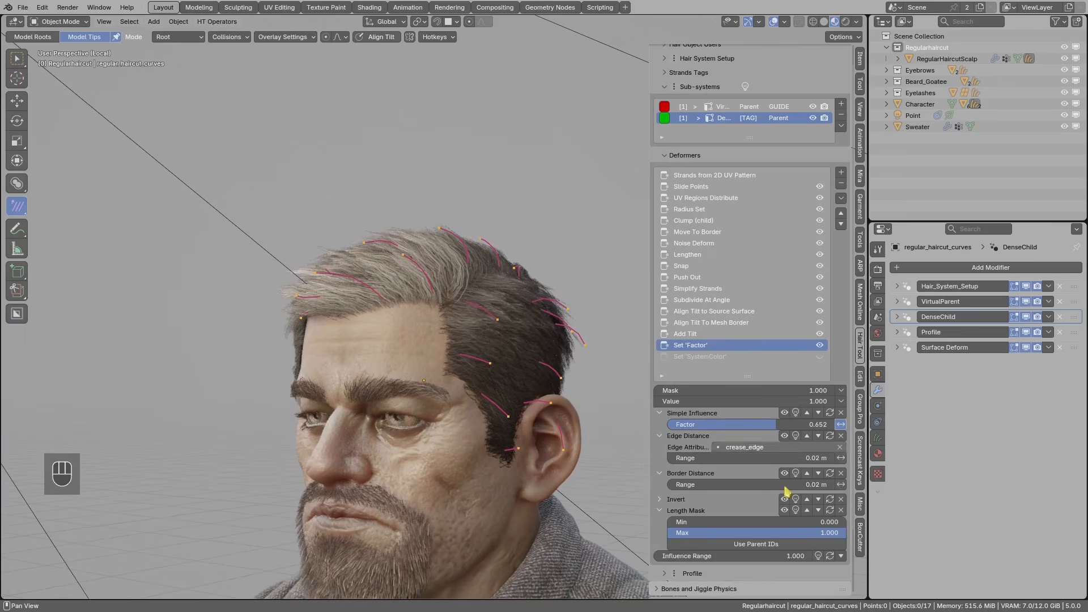
{"action": "left_click", "coordinate": [796, 510]}
{"action": "middle_click_drag", "start_coordinate": [413, 352], "coordinate": [493, 407]}
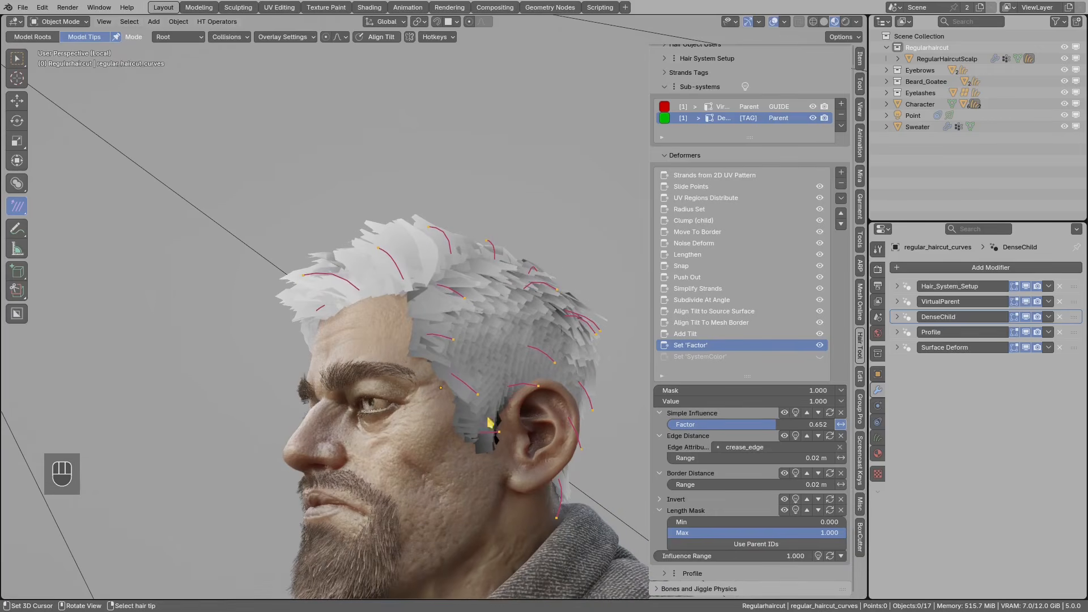
{"action": "middle_click_drag", "start_coordinate": [472, 318], "coordinate": [424, 330]}
- Sketch and erase hairline annotations while orbiting around the head
{"action": "key", "text": "d"}
{"action": "mouse_move", "coordinate": [410, 317]}
{"action": "left_mouse_down"}
{"action": "mouse_move", "coordinate": [369, 330]}
{"action": "mouse_move", "coordinate": [448, 316]}
{"action": "left_mouse_up"}
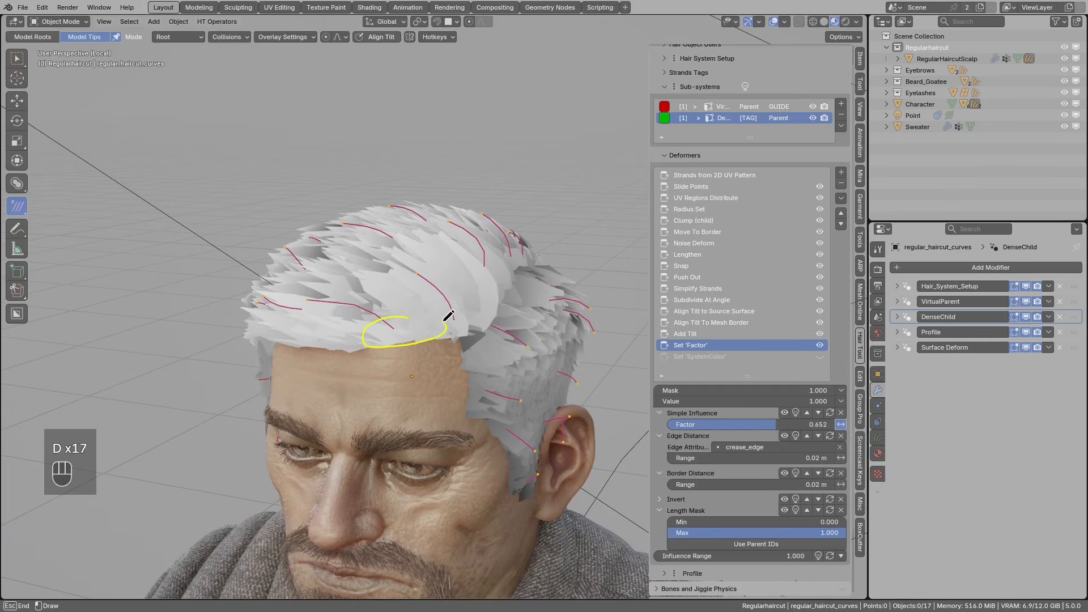
{"action": "key", "text": "d"}
{"action": "right_click_drag", "start_coordinate": [445, 328], "coordinate": [365, 333]}
{"action": "mouse_move", "coordinate": [413, 281]}
{"action": "middle_mouse_down"}
{"action": "mouse_move", "coordinate": [474, 308]}
{"action": "mouse_move", "coordinate": [517, 310]}
{"action": "middle_mouse_up"}
{"action": "scroll", "coordinate": [404, 305], "scroll_direction": "up", "scroll_amount": 2}
{"action": "middle_click_drag", "start_coordinate": [404, 305], "coordinate": [440, 316]}
{"action": "key", "text": "d"}
{"action": "scroll", "coordinate": [452, 304], "scroll_direction": "down", "scroll_amount": 1}
{"action": "key", "text": "d"}
{"action": "right_click_drag", "start_coordinate": [457, 296], "coordinate": [436, 314]}
{"action": "middle_click_drag", "start_coordinate": [530, 360], "coordinate": [406, 312]}
{"action": "right_click", "coordinate": [512, 306]}
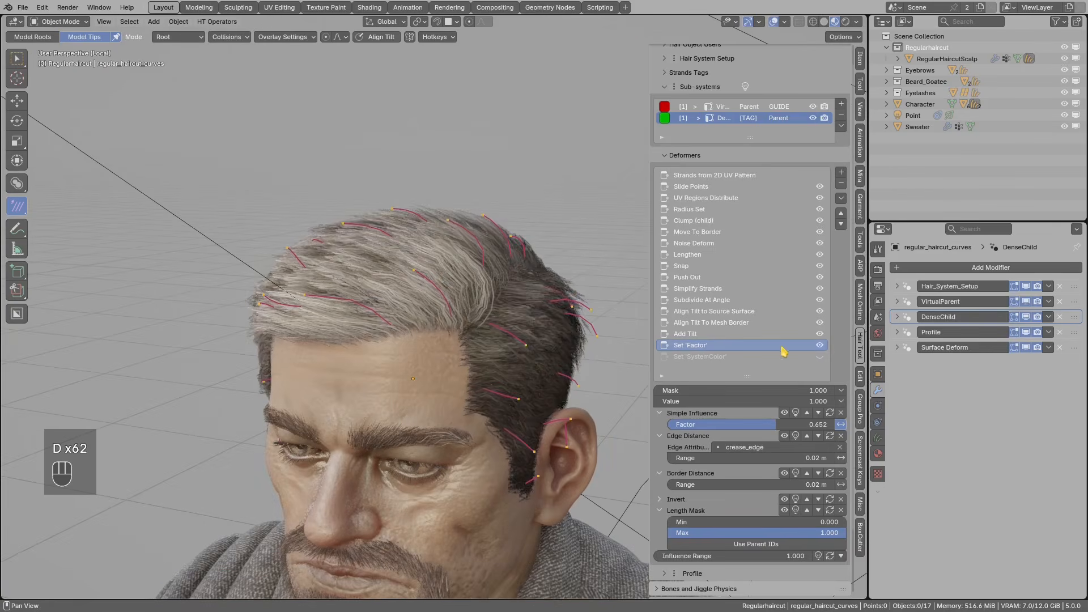
- Toggle Set 'Factor' off and back on to compare the strands
{"action": "left_click", "coordinate": [819, 345]}
{"action": "left_click", "coordinate": [819, 345]}
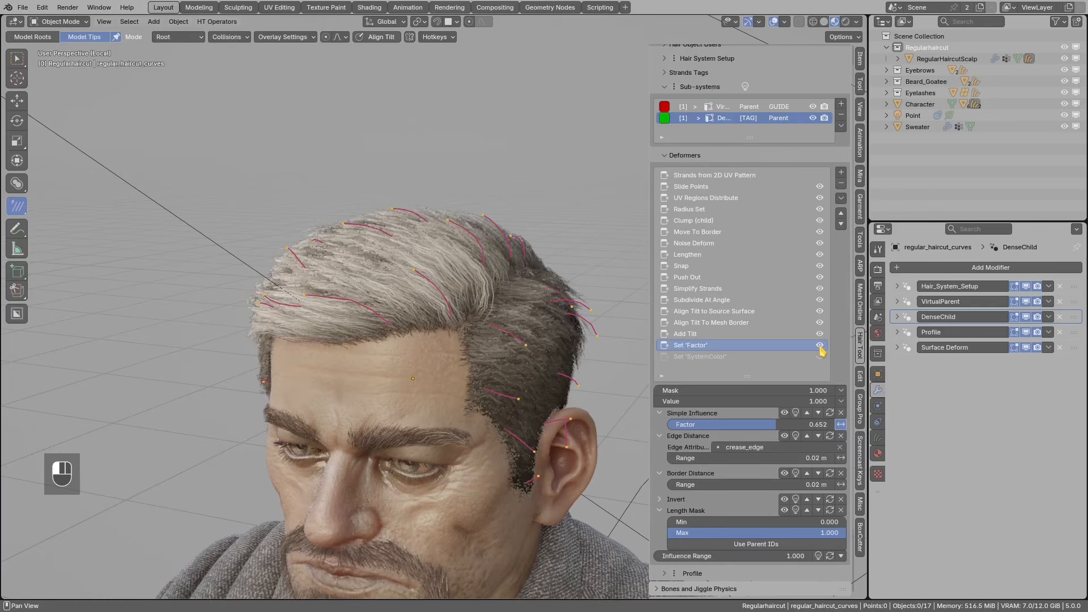
{"action": "middle_click_drag", "start_coordinate": [548, 341], "coordinate": [550, 305], "text": "shift"}
- Enable the Set 'SystemColor' deformer in HSV mode, tinting the hair grey
{"action": "left_click", "coordinate": [728, 357]}
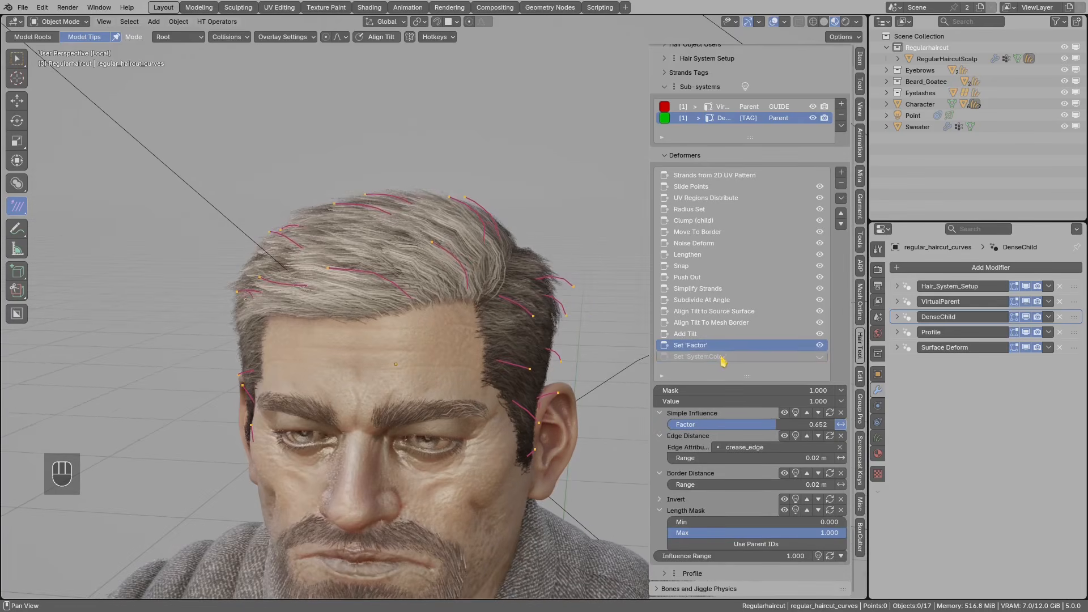
{"action": "left_click", "coordinate": [819, 357]}
{"action": "middle_click_drag", "start_coordinate": [453, 238], "coordinate": [418, 287]}
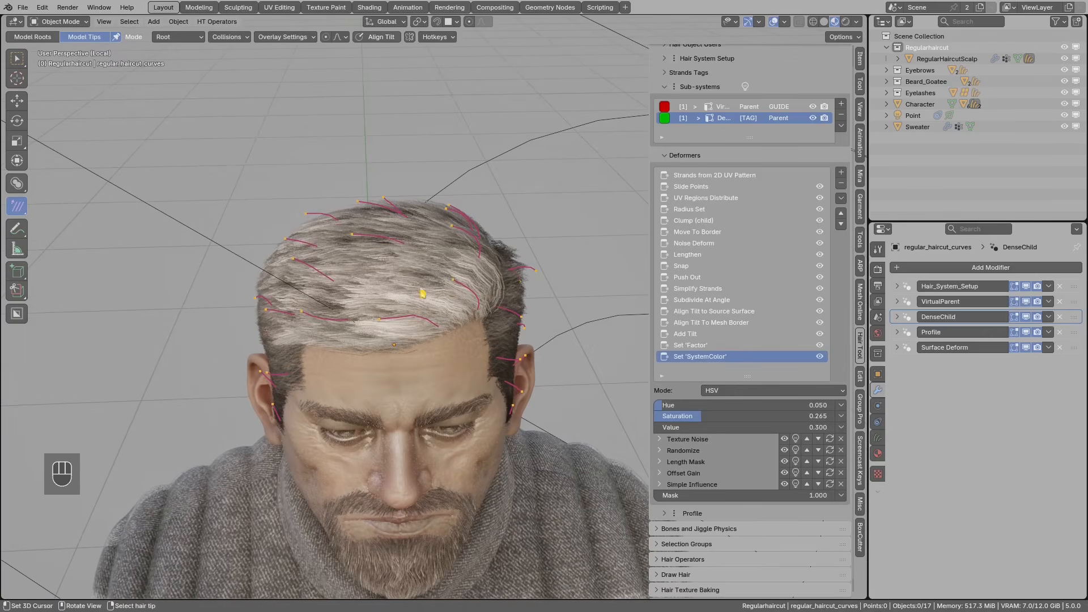
{"action": "left_click", "coordinate": [820, 357]}
{"action": "left_click", "coordinate": [820, 357]}
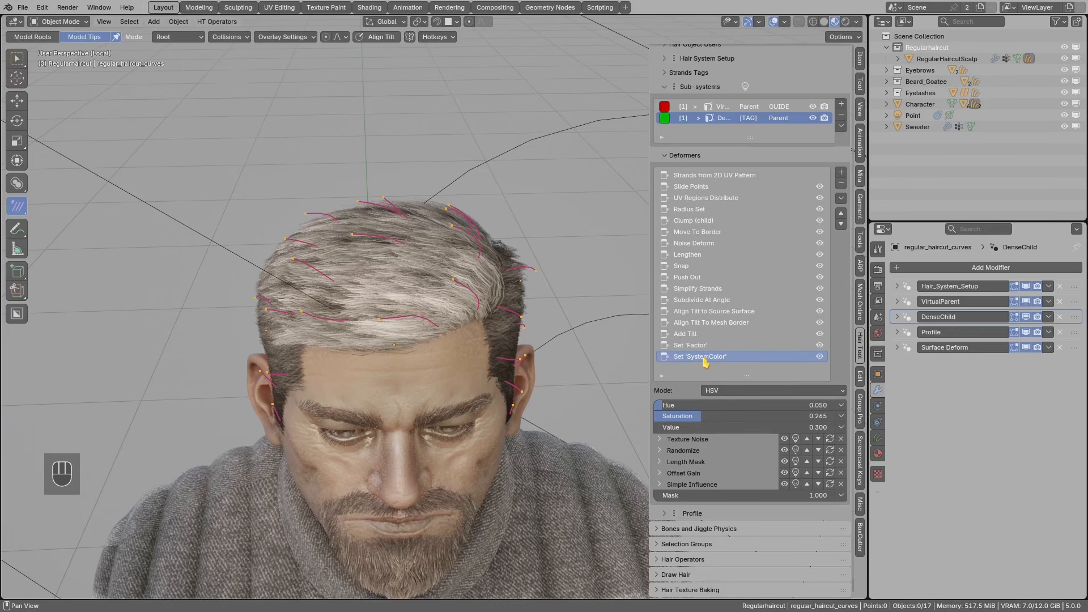
{"action": "middle_click_drag", "start_coordinate": [488, 316], "coordinate": [420, 318]}
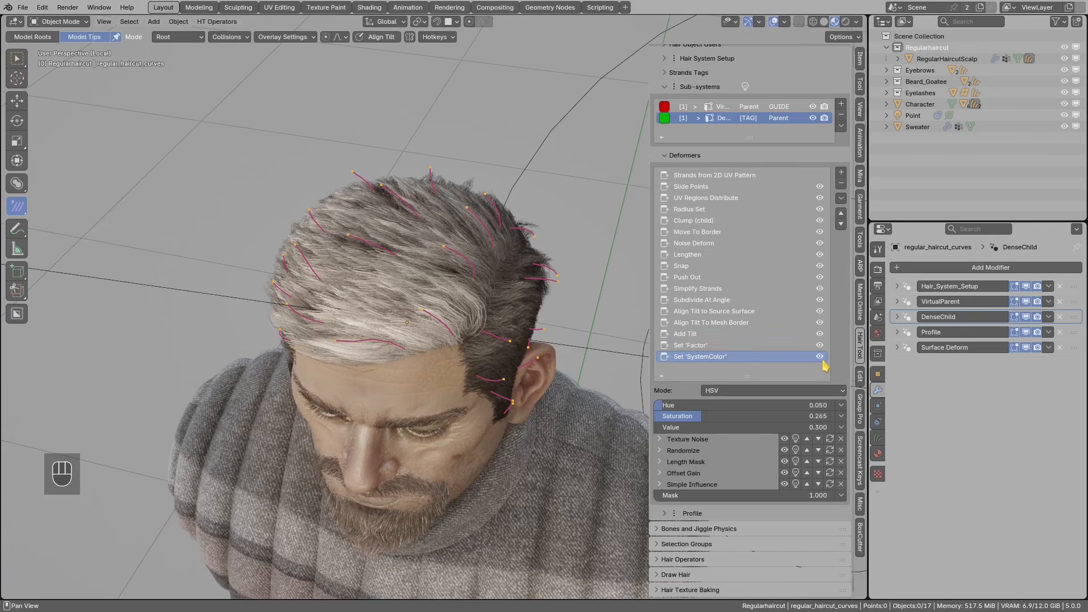
{"action": "key", "text": "ctrl+shift+q"}
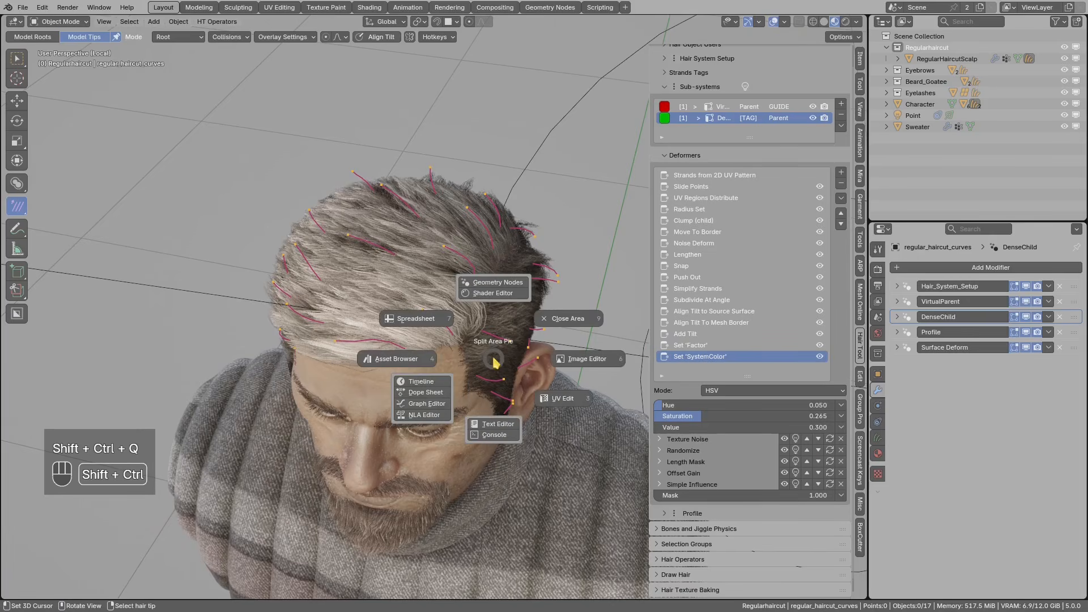
- Split the viewport to open a Shader Editor showing the hair material
{"action": "left_click", "coordinate": [491, 294]}
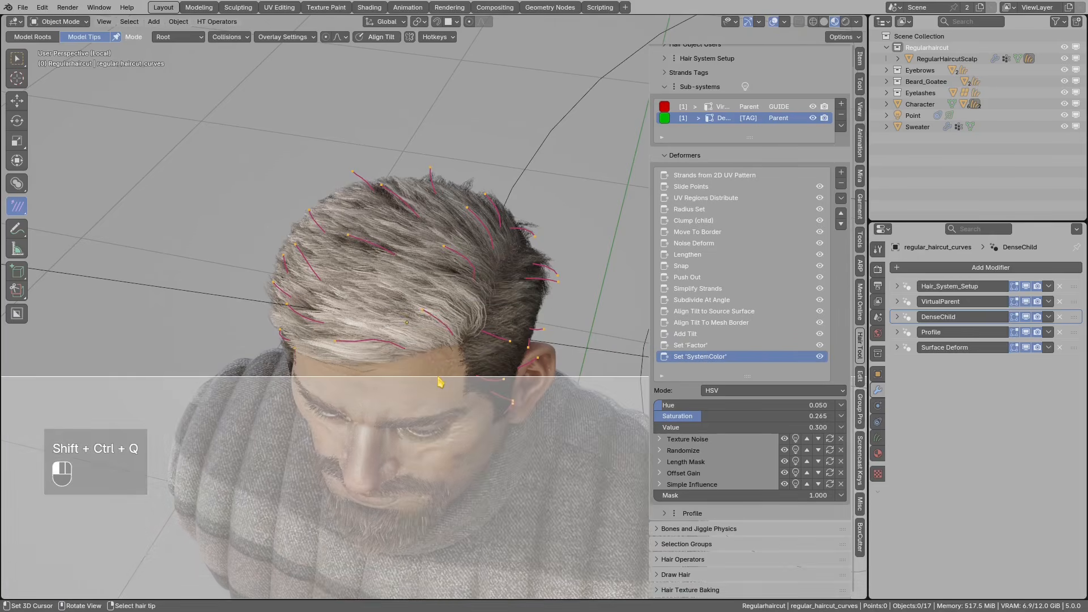
{"action": "left_click", "coordinate": [437, 379]}
{"action": "scroll", "coordinate": [501, 479], "scroll_direction": "up", "scroll_amount": 5}
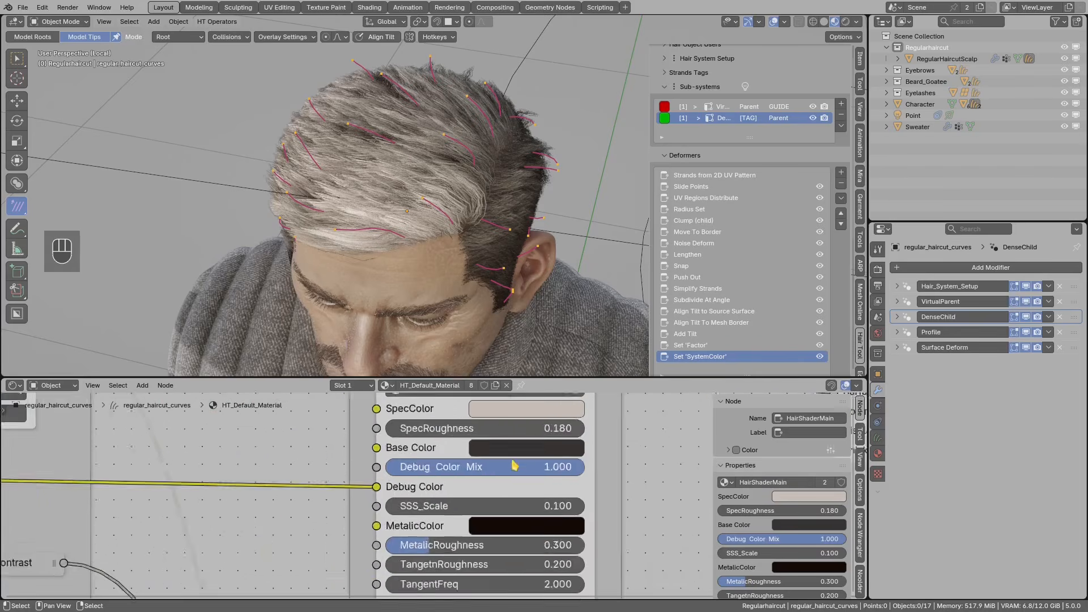
{"action": "scroll", "coordinate": [459, 487], "scroll_direction": "down", "scroll_amount": 2}
{"action": "left_click", "coordinate": [457, 485]}
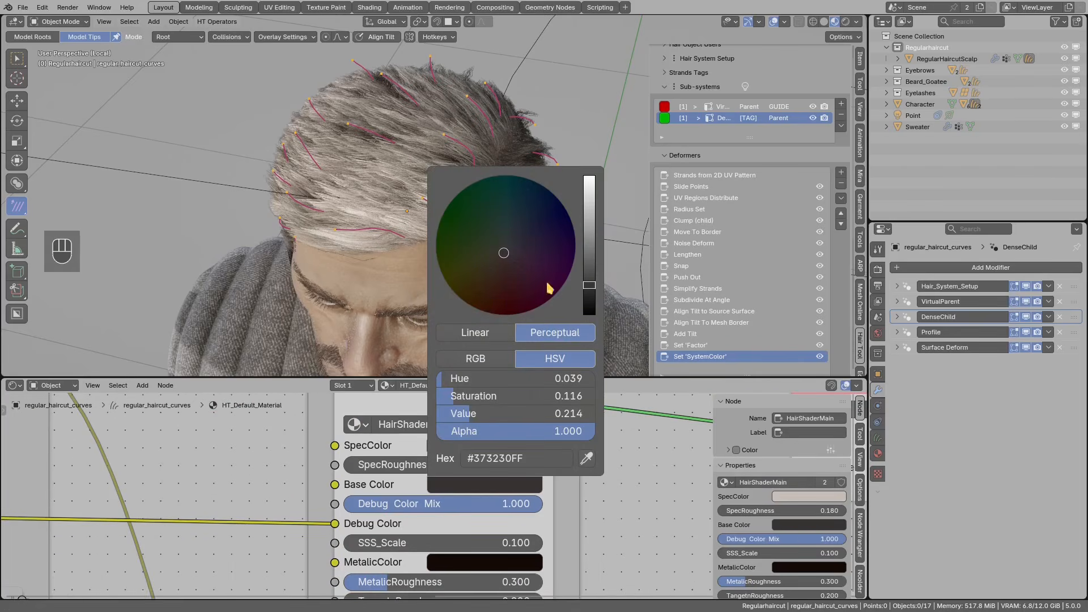
- Disconnect Debug Color and test red, then orange, debug tints on the hair
{"action": "middle_click_drag", "start_coordinate": [338, 487], "coordinate": [363, 431]}
{"action": "mouse_move", "coordinate": [305, 458]}
{"action": "right_mouse_down", "text": "shift"}
{"action": "mouse_move", "coordinate": [291, 477]}
{"action": "mouse_move", "coordinate": [333, 475]}
{"action": "right_mouse_up", "text": "shift"}
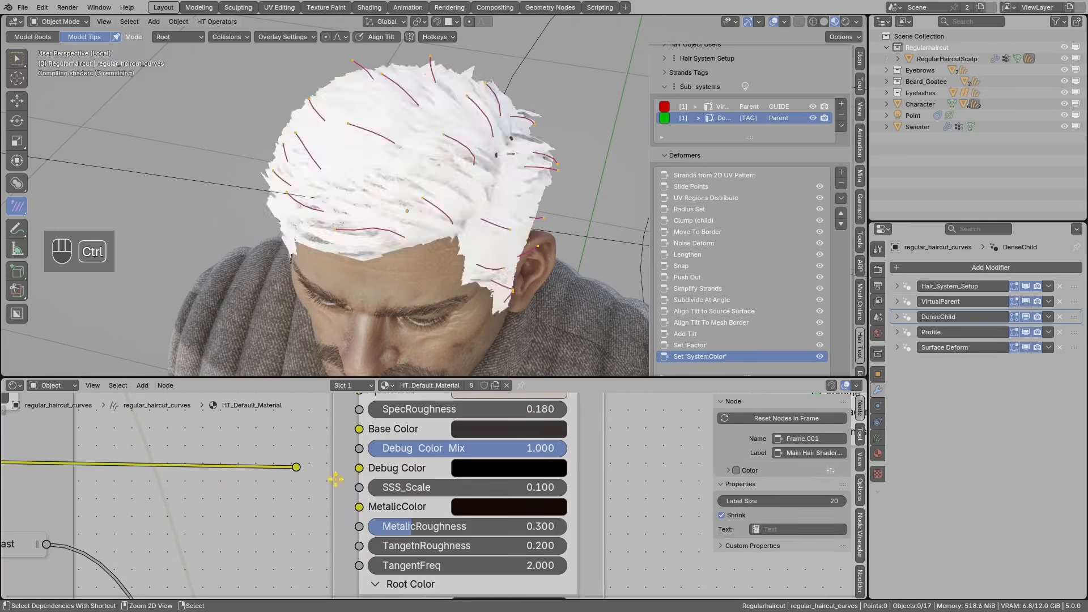
{"action": "left_click", "coordinate": [513, 470]}
{"action": "left_click_drag", "start_coordinate": [613, 262], "coordinate": [613, 234]}
{"action": "left_click_drag", "start_coordinate": [533, 244], "coordinate": [536, 290]}
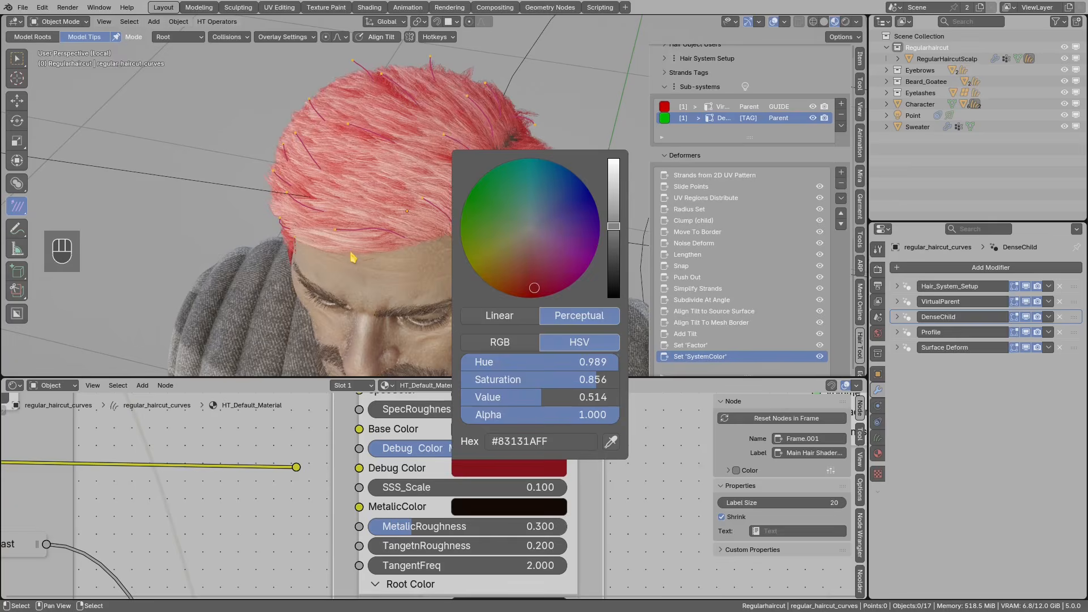
{"action": "key", "text": "Escape"}
{"action": "left_click", "coordinate": [509, 460]}
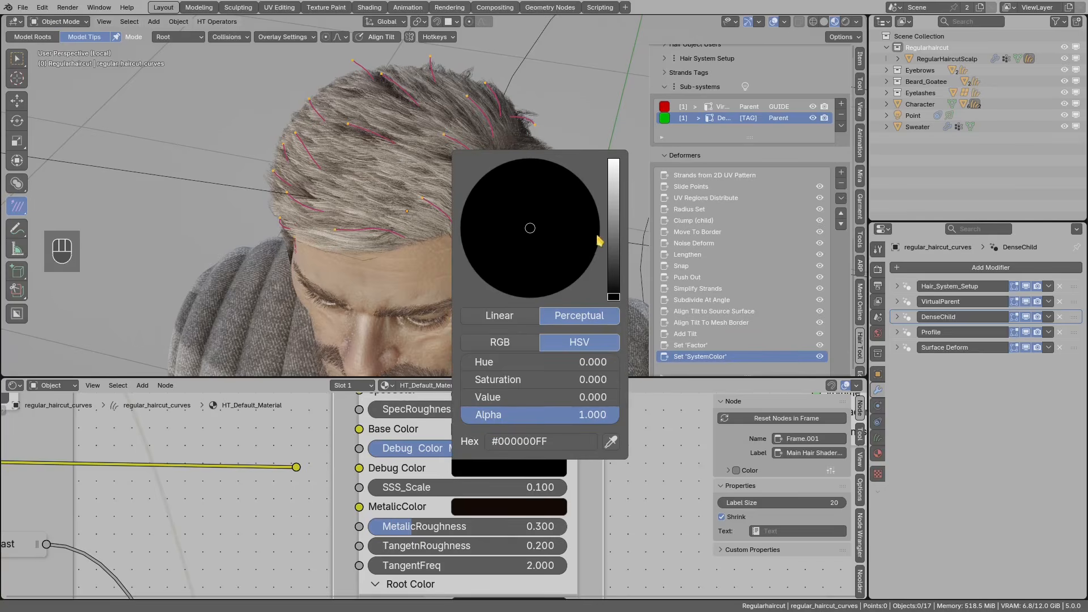
{"action": "left_click_drag", "start_coordinate": [613, 243], "coordinate": [613, 226]}
{"action": "left_click_drag", "start_coordinate": [530, 228], "coordinate": [514, 276]}
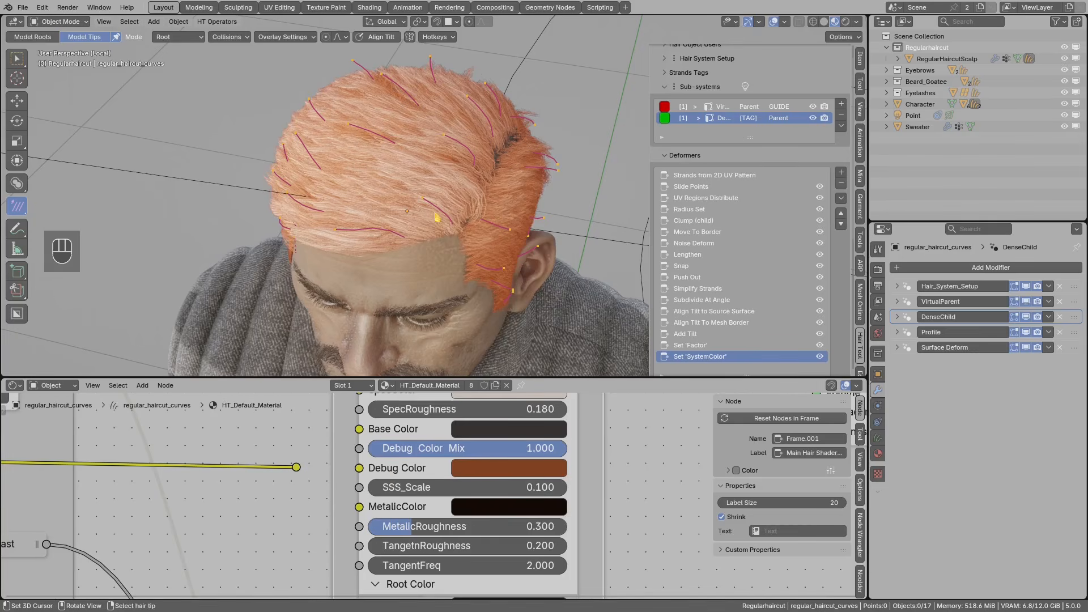
- Reconnect Hair System Color to Debug Color and enlarge the 3D view
{"action": "scroll", "coordinate": [341, 472], "scroll_direction": "down", "scroll_amount": 3}
{"action": "middle_click_drag", "start_coordinate": [340, 473], "coordinate": [468, 480]}
{"action": "left_click_drag", "start_coordinate": [458, 480], "coordinate": [506, 479]}
{"action": "middle_click_drag", "start_coordinate": [274, 495], "coordinate": [464, 471]}
{"action": "scroll", "coordinate": [227, 514], "scroll_direction": "up", "scroll_amount": 1}
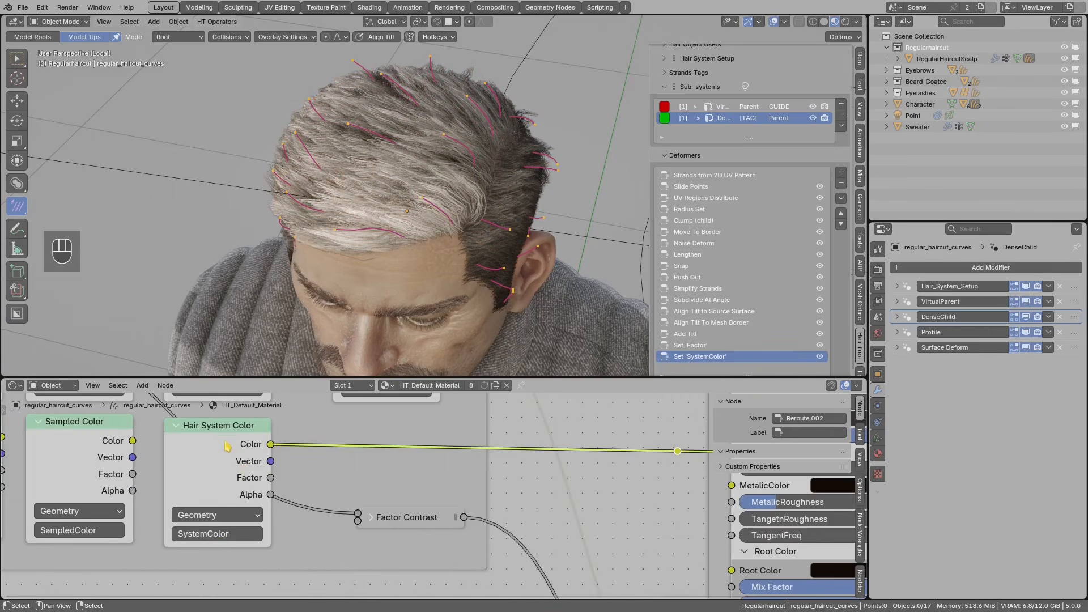
{"action": "left_click_drag", "start_coordinate": [265, 446], "coordinate": [260, 458]}
{"action": "left_click_drag", "start_coordinate": [530, 377], "coordinate": [528, 506]}
- Preview the Simple Influence mask on the hair from a frontal view
{"action": "middle_click_drag", "start_coordinate": [487, 391], "coordinate": [470, 354]}
{"action": "middle_click_drag", "start_coordinate": [471, 354], "coordinate": [364, 250]}
{"action": "middle_click_drag", "start_coordinate": [445, 315], "coordinate": [425, 278], "text": "shift"}
{"action": "scroll", "coordinate": [808, 397], "scroll_direction": "down", "scroll_amount": 3}
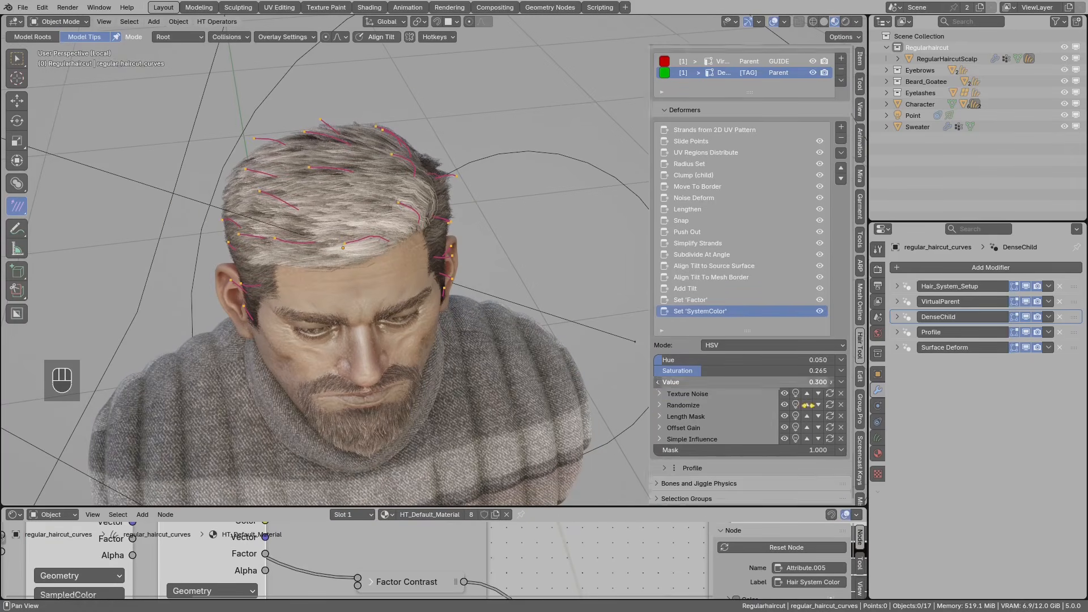
{"action": "left_click", "coordinate": [796, 415]}
{"action": "middle_click_drag", "start_coordinate": [400, 256], "coordinate": [431, 281]}
{"action": "mouse_move", "coordinate": [431, 281]}
{"action": "middle_mouse_down", "text": "shift"}
{"action": "mouse_move", "coordinate": [433, 302]}
{"action": "mouse_move", "coordinate": [509, 242]}
{"action": "middle_mouse_up", "text": "shift"}
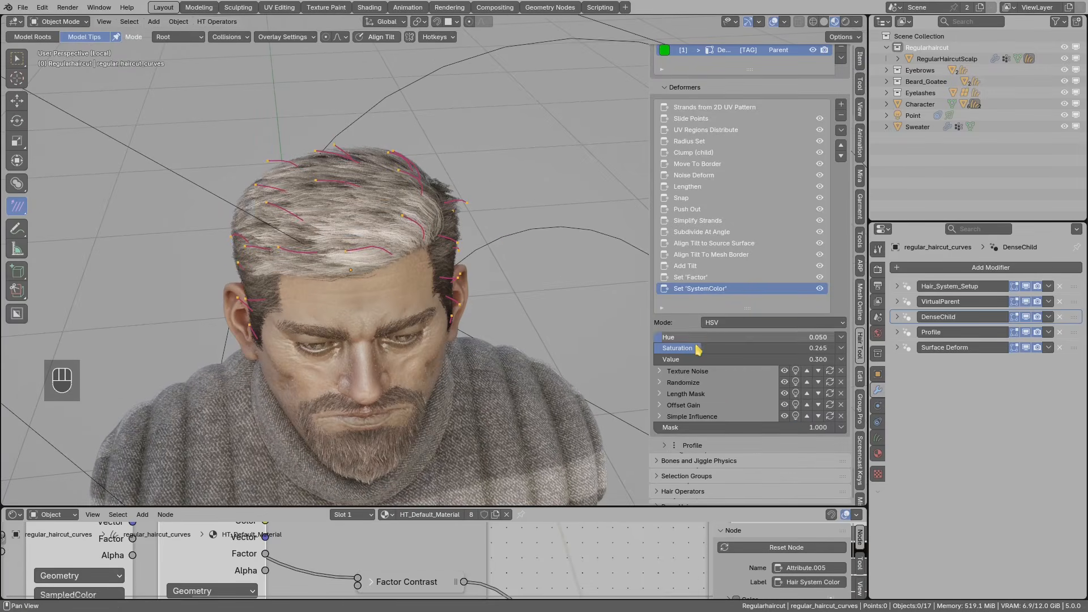
- Set the SystemColor Saturation to 1.000 and Hue to 0.605
{"action": "left_click_drag", "start_coordinate": [714, 349], "coordinate": [718, 349]}
{"action": "left_click_drag", "start_coordinate": [853, 355], "coordinate": [690, 339]}
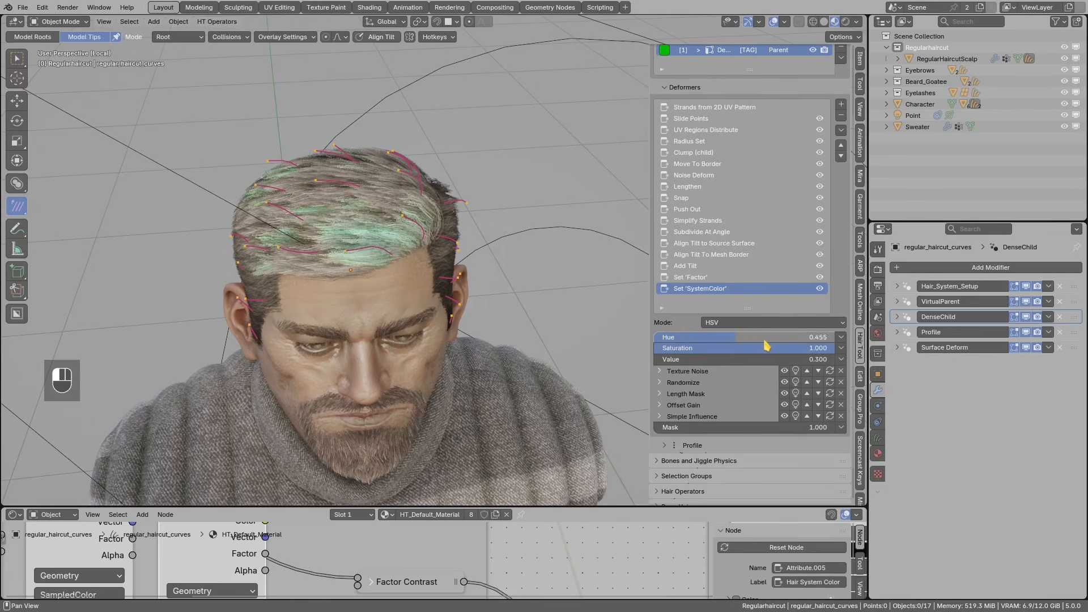
{"action": "left_click_drag", "start_coordinate": [740, 334], "coordinate": [742, 334]}
{"action": "middle_click_drag", "start_coordinate": [388, 239], "coordinate": [329, 253]}
{"action": "middle_click_drag", "start_coordinate": [386, 283], "coordinate": [629, 340]}
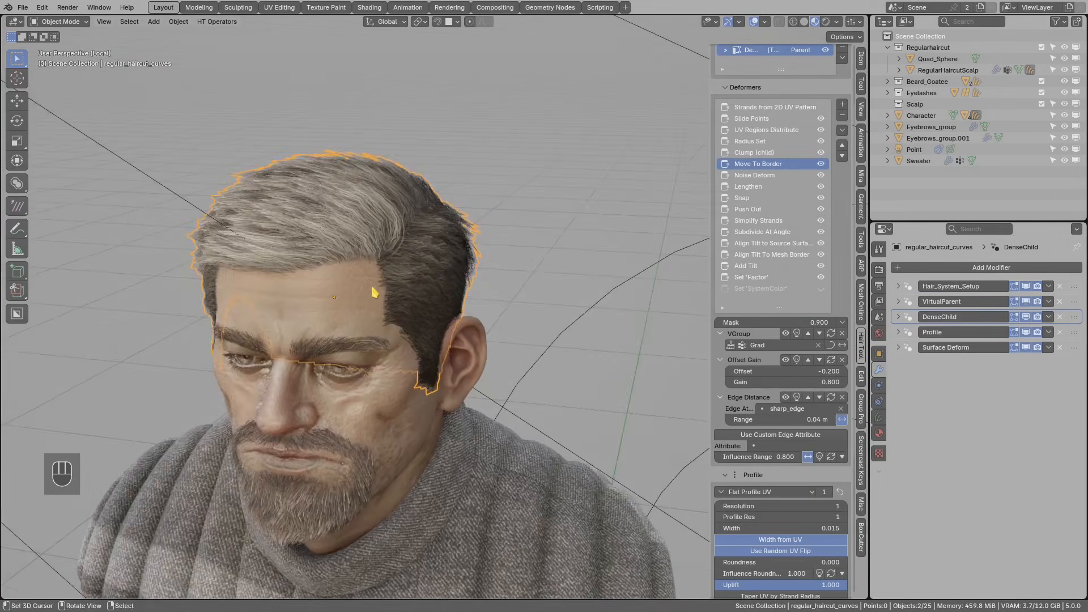
{"action": "middle_click_drag", "start_coordinate": [375, 292], "coordinate": [362, 291]}
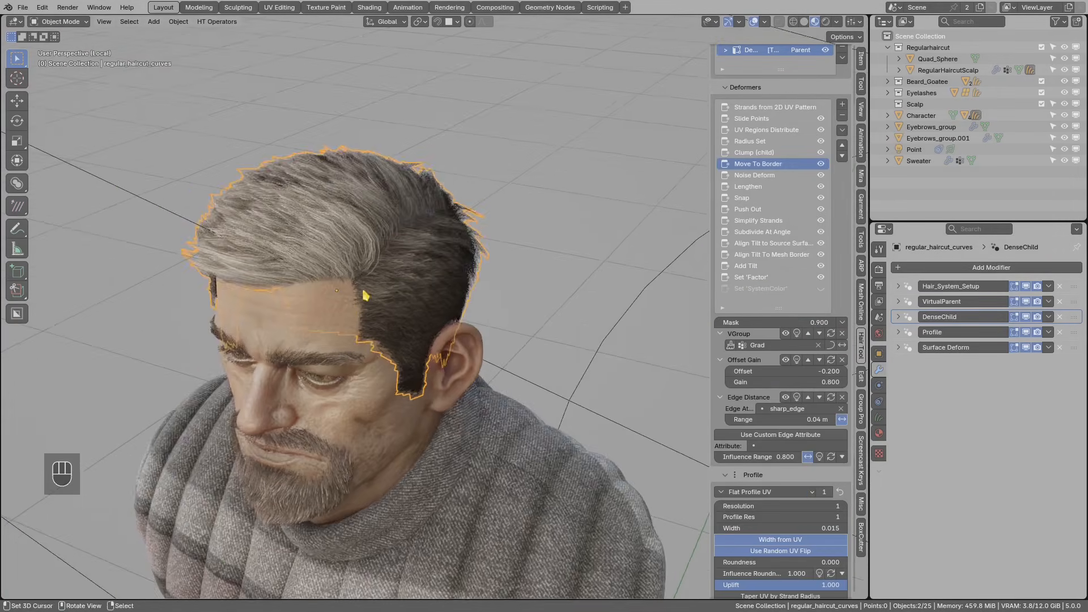
- Deselect the haircut and select the bald Quad_Sphere ogre head beside the character
{"action": "key", "text": "alt+a"}
{"action": "middle_click_drag", "start_coordinate": [393, 224], "coordinate": [369, 275]}
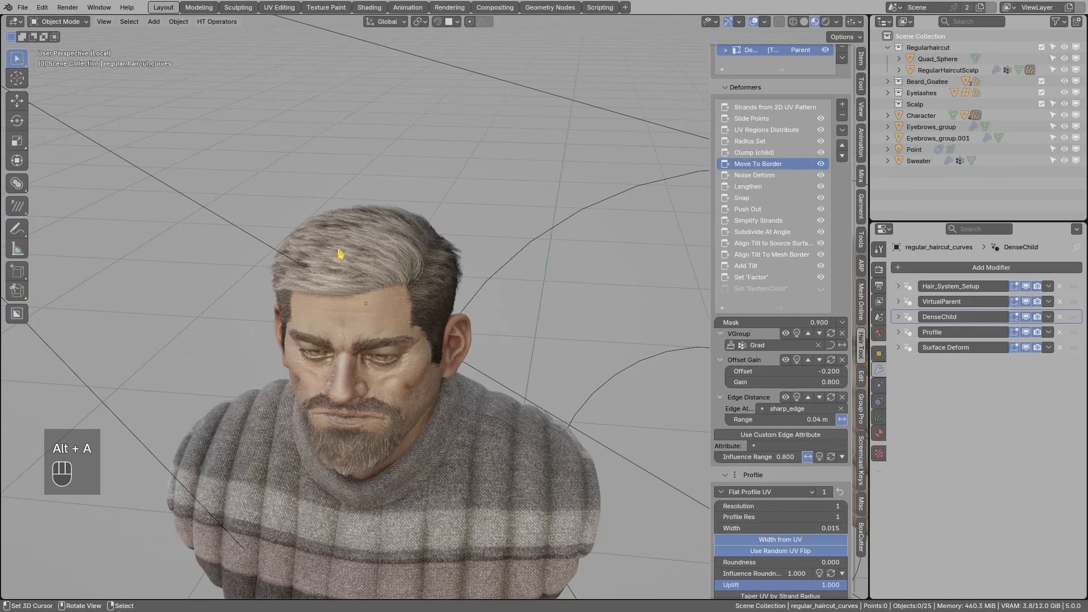
{"action": "mouse_move", "coordinate": [570, 365]}
{"action": "middle_mouse_down"}
{"action": "mouse_move", "coordinate": [517, 376]}
{"action": "mouse_move", "coordinate": [549, 357]}
{"action": "mouse_move", "coordinate": [425, 316]}
{"action": "mouse_move", "coordinate": [458, 265]}
{"action": "mouse_move", "coordinate": [515, 275]}
{"action": "mouse_move", "coordinate": [529, 246]}
{"action": "mouse_move", "coordinate": [542, 278]}
{"action": "middle_mouse_up"}
{"action": "left_click", "coordinate": [515, 274]}
- Append the Scalp preset from the hair Library's preview grid
{"action": "key", "text": "alt+a"}
{"action": "left_click", "coordinate": [738, 211]}
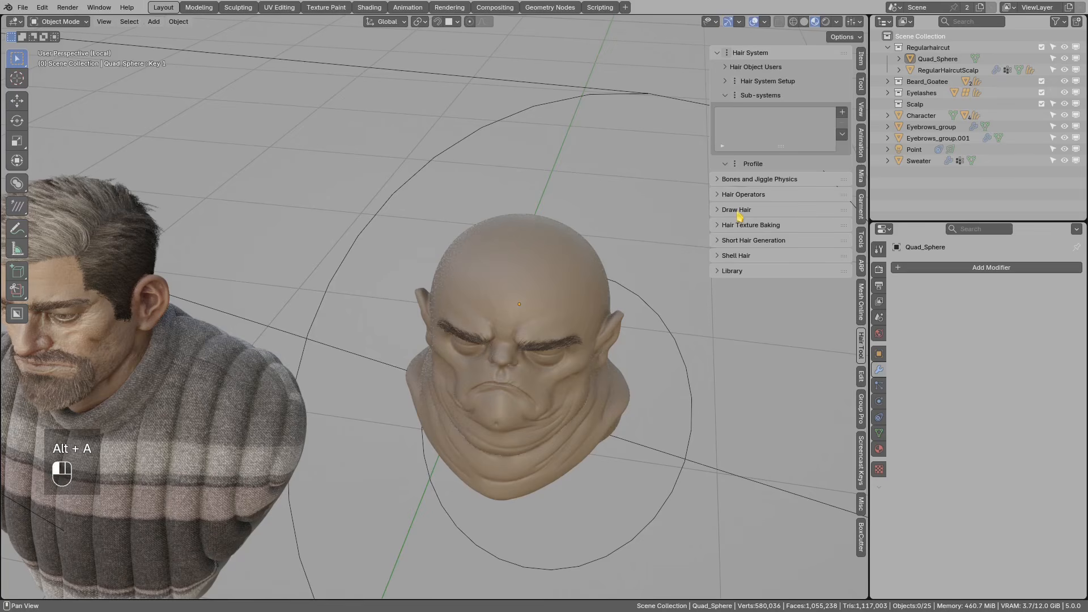
{"action": "left_click", "coordinate": [732, 271]}
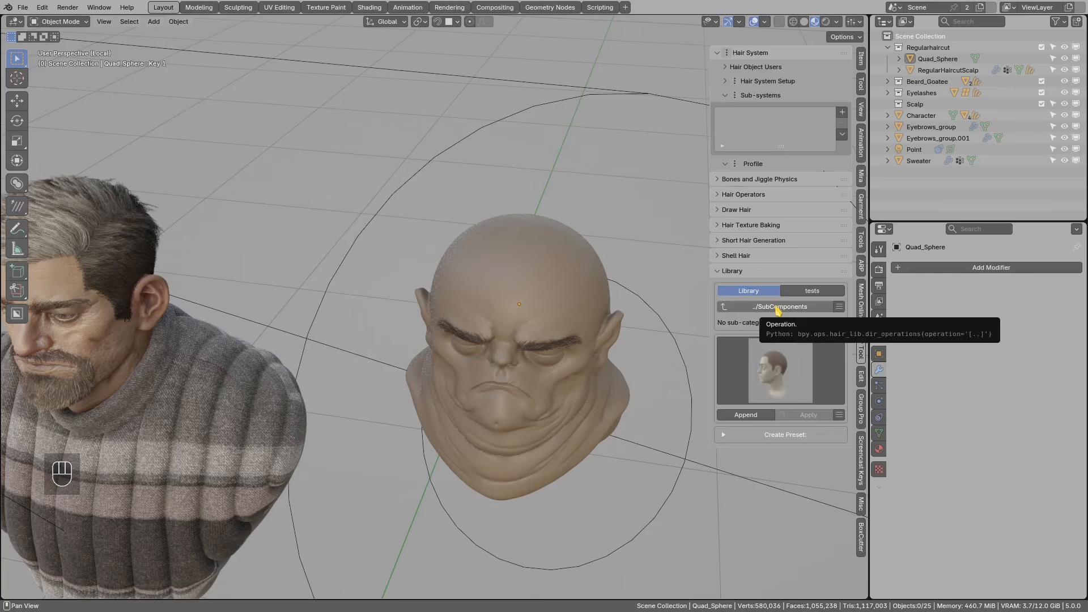
{"action": "left_click", "coordinate": [770, 378]}
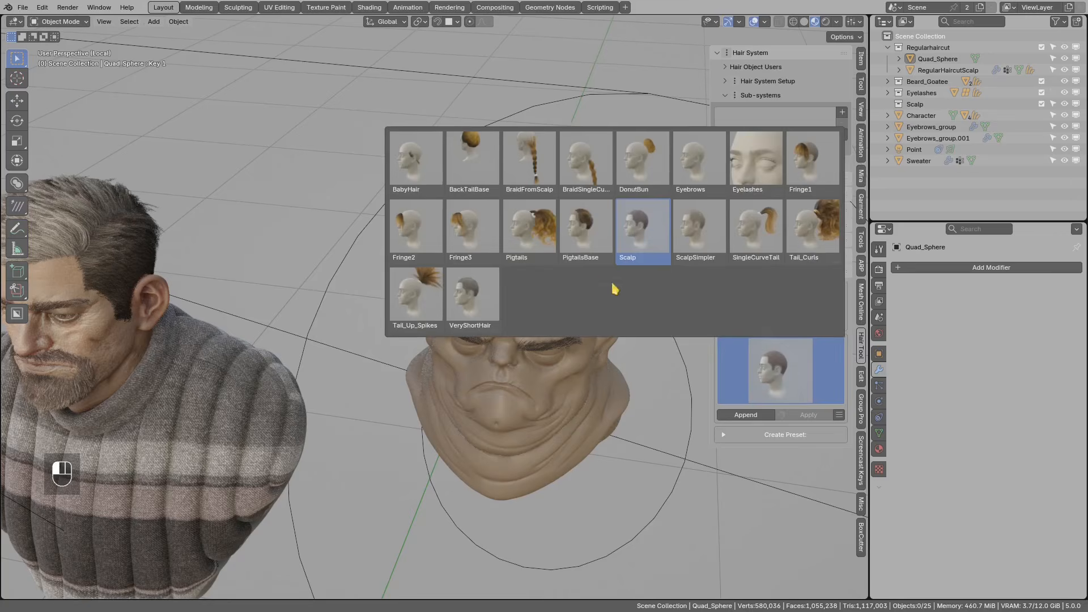
{"action": "left_click", "coordinate": [637, 242]}
{"action": "left_click", "coordinate": [746, 415]}
- Move the appended scalp onto the bald ogre head, checking it from the front view
{"action": "key", "text": "g"}
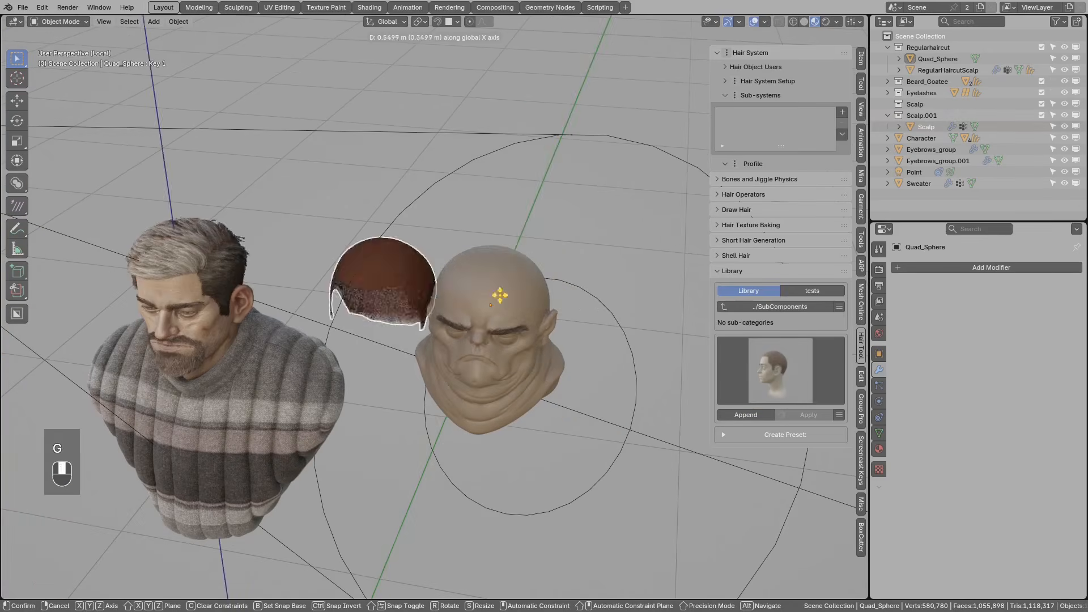
{"action": "left_click", "coordinate": [548, 293]}
{"action": "key", "text": "KP_1"}
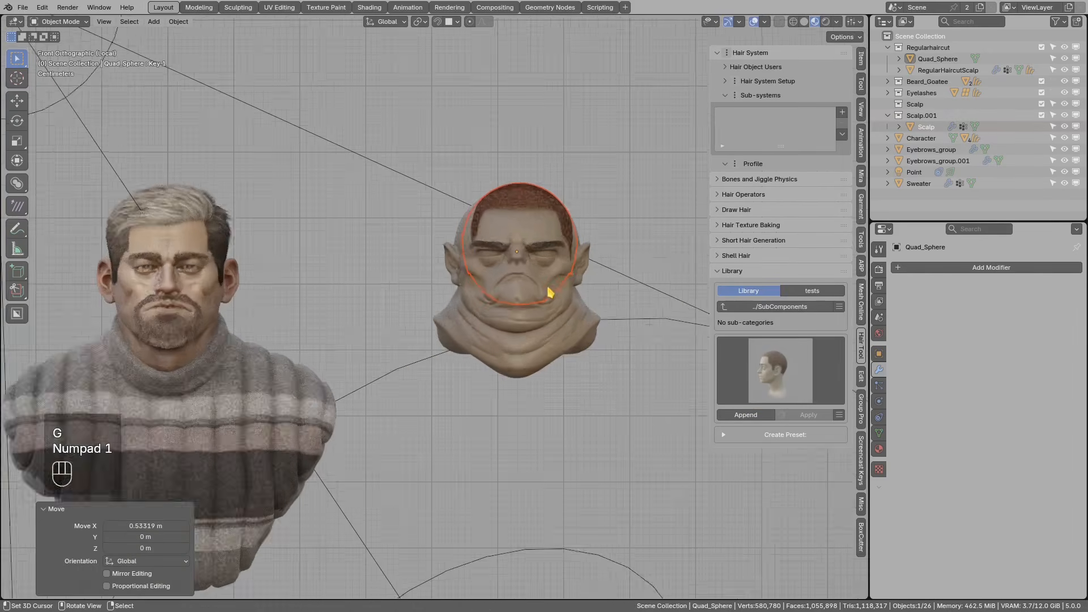
{"action": "scroll", "coordinate": [516, 272], "scroll_direction": "up", "scroll_amount": 3}
{"action": "left_click", "coordinate": [476, 167]}
{"action": "key", "text": "g"}
{"action": "key", "text": "z"}
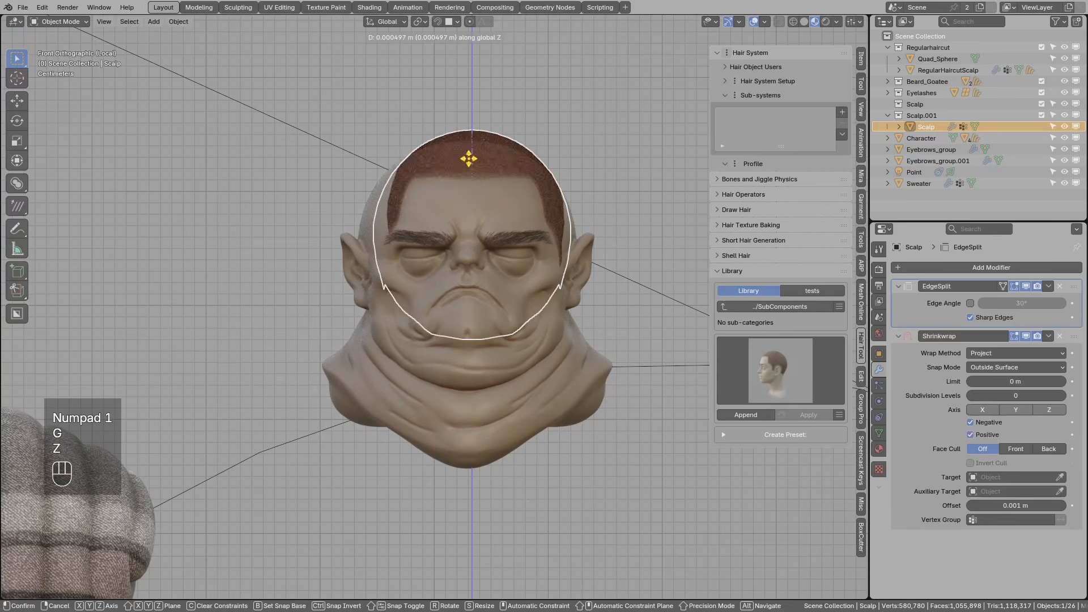
{"action": "key", "text": "g"}
{"action": "left_click", "coordinate": [537, 209]}
{"action": "middle_click_drag", "start_coordinate": [536, 208], "coordinate": [501, 298]}
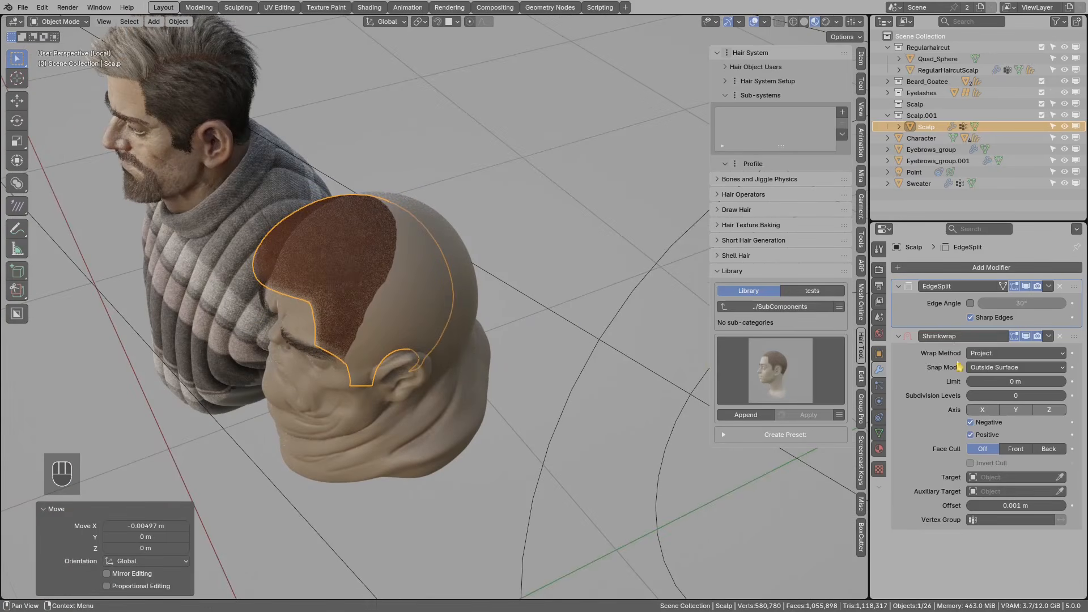
- Shrinkwrap the scalp onto Quad_Sphere with a 0.001 m offset and nudge its position
{"action": "left_click", "coordinate": [1059, 477]}
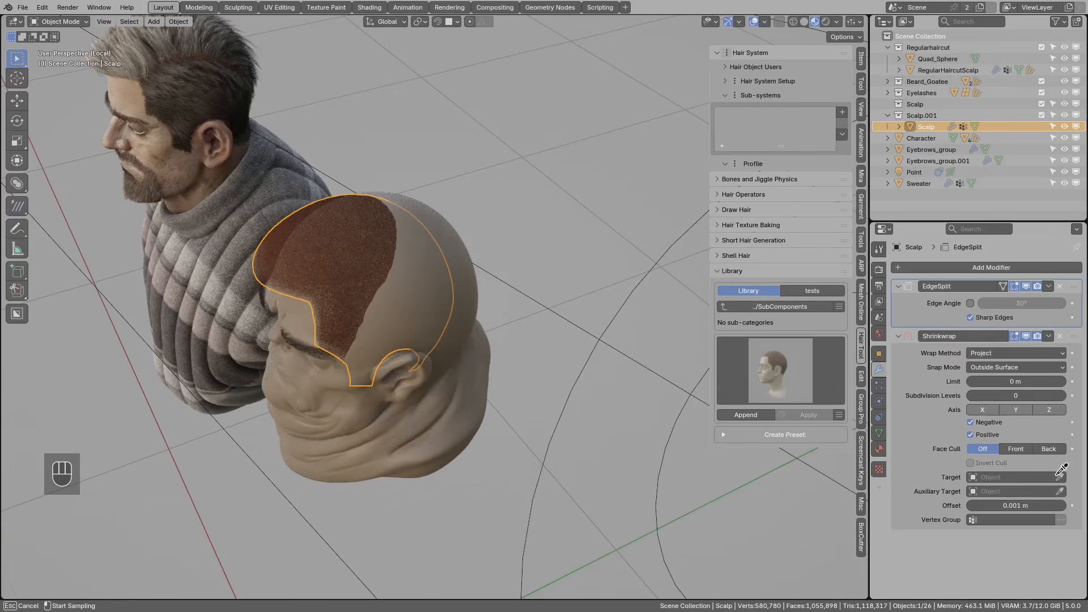
{"action": "left_click", "coordinate": [446, 386]}
{"action": "middle_click_drag", "start_coordinate": [418, 328], "coordinate": [511, 301]}
{"action": "key", "text": "g"}
{"action": "key", "text": "z"}
{"action": "left_click", "coordinate": [417, 268]}
{"action": "key", "text": "g"}
{"action": "middle_click", "coordinate": [414, 308]}
{"action": "left_click", "coordinate": [414, 307]}
{"action": "left_click", "coordinate": [1049, 336]}
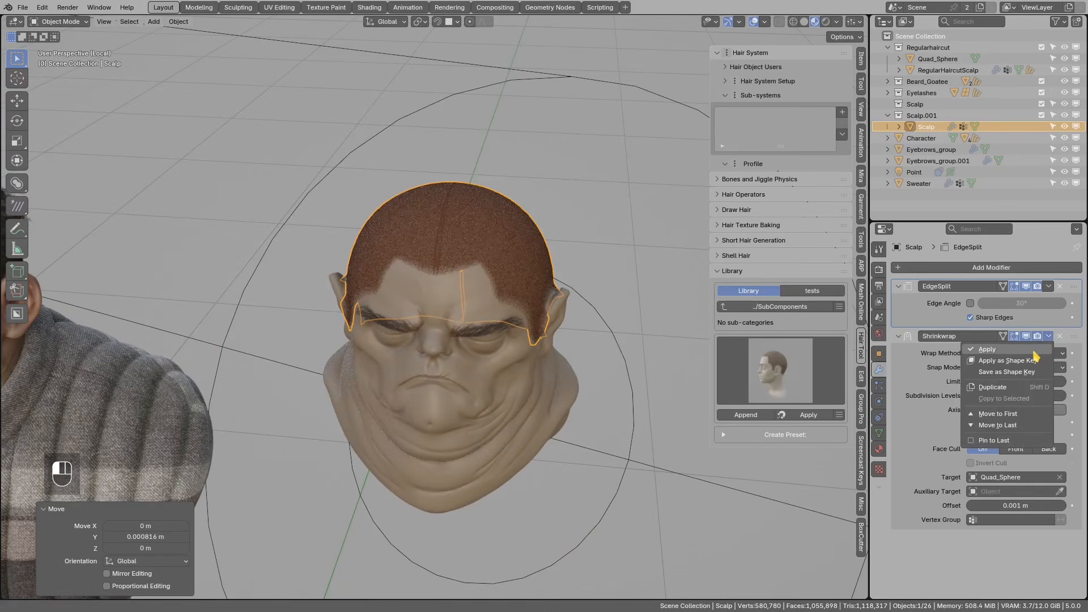
- Apply the scalp's Shrinkwrap modifier, leaving only EdgeSplit, and enter Edit Mode
{"action": "left_click", "coordinate": [1034, 357]}
{"action": "middle_click_drag", "start_coordinate": [637, 311], "coordinate": [474, 291]}
{"action": "key", "text": "Tab"}
{"action": "left_click", "coordinate": [566, 286]}
{"action": "middle_click_drag", "start_coordinate": [566, 286], "coordinate": [381, 259]}
- Clear Sharp from the first edge loop across the scalp's crown
{"action": "key", "text": "alt+a"}
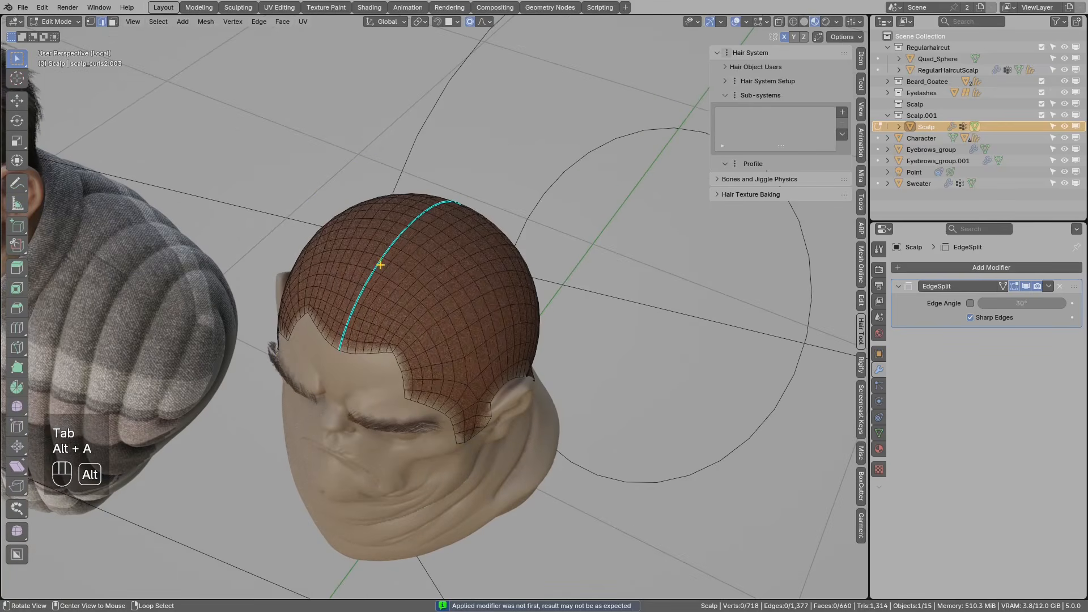
{"action": "left_click", "coordinate": [380, 265], "text": "alt"}
{"action": "key", "text": "ctrl+e"}
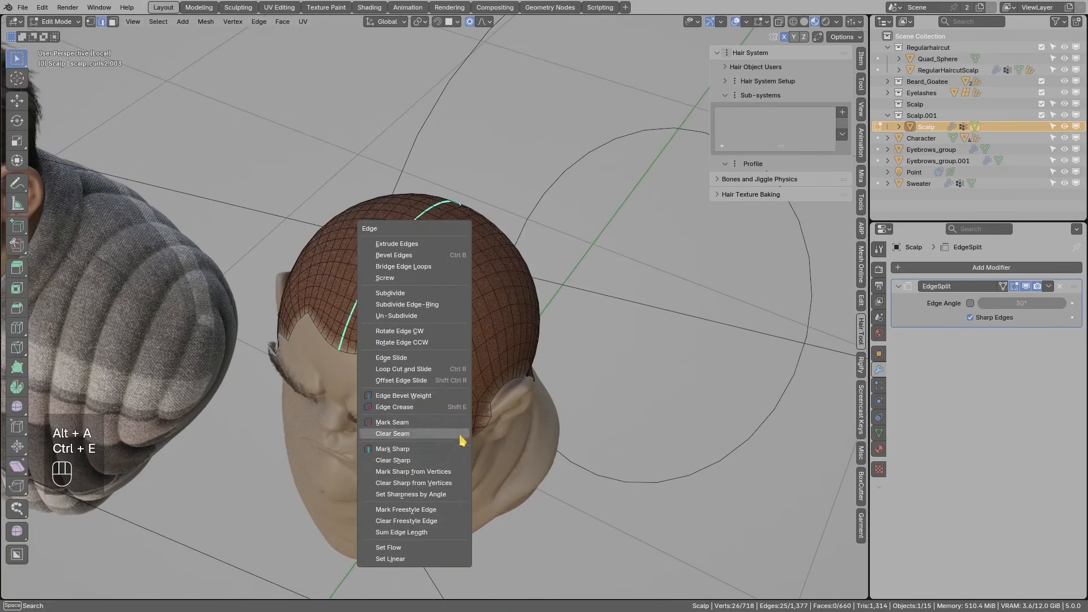
{"action": "left_click", "coordinate": [422, 460]}
- Clear Sharp from a second crown edge loop and return to Object Mode
{"action": "middle_click_drag", "start_coordinate": [433, 316], "coordinate": [418, 355]}
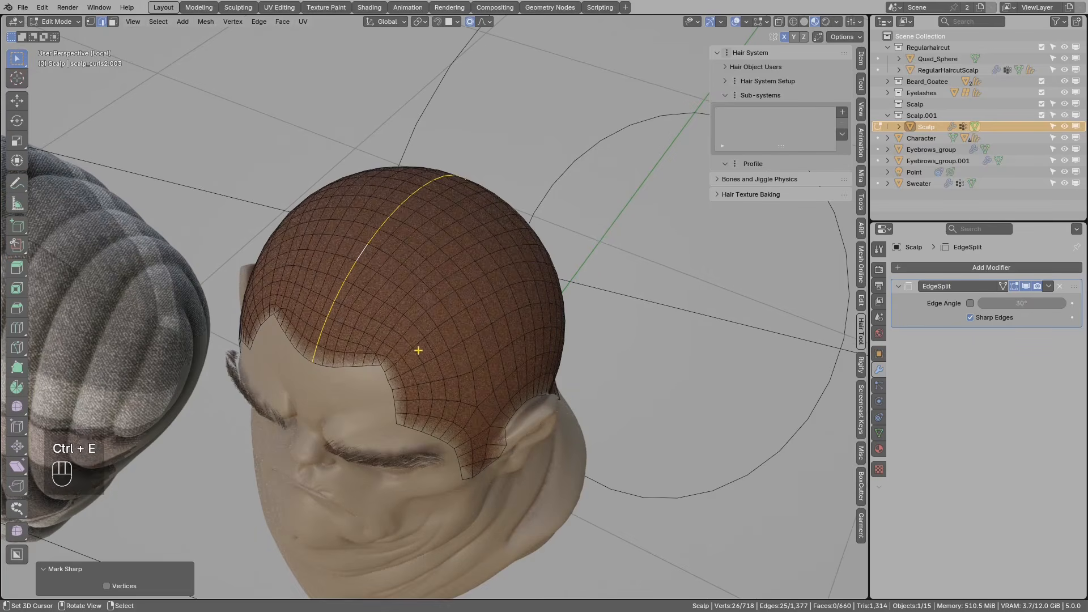
{"action": "left_click", "coordinate": [398, 345], "text": "alt"}
{"action": "key", "text": "ctrl+e"}
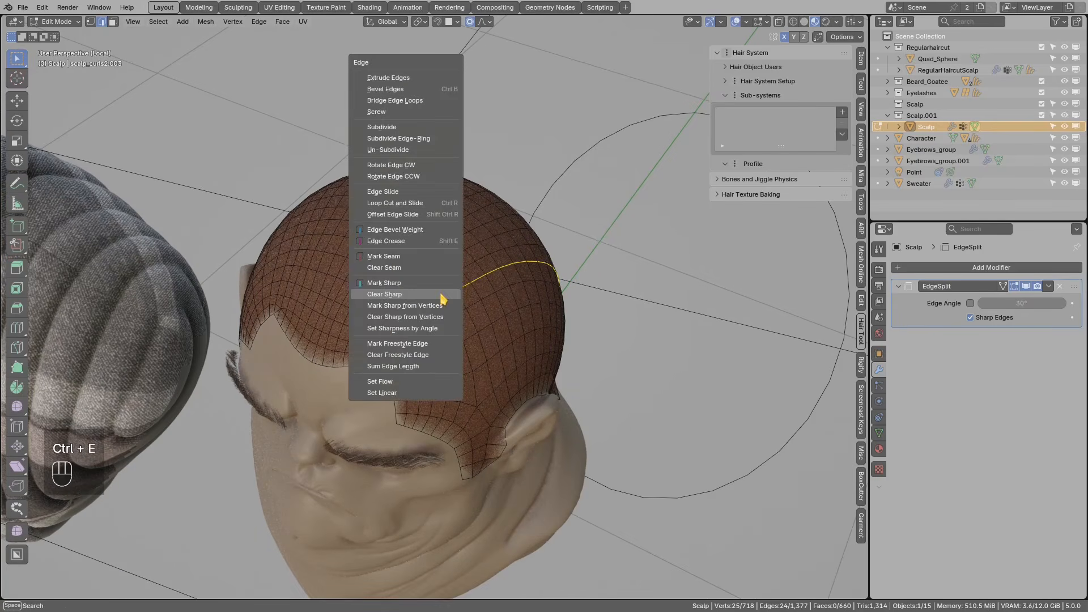
{"action": "left_click", "coordinate": [431, 285]}
{"action": "left_click", "coordinate": [488, 304]}
{"action": "middle_click_drag", "start_coordinate": [496, 277], "coordinate": [517, 284]}
{"action": "scroll", "coordinate": [515, 257], "scroll_direction": "down", "scroll_amount": 1}
{"action": "key", "text": "Tab"}
{"action": "left_click", "coordinate": [500, 271]}
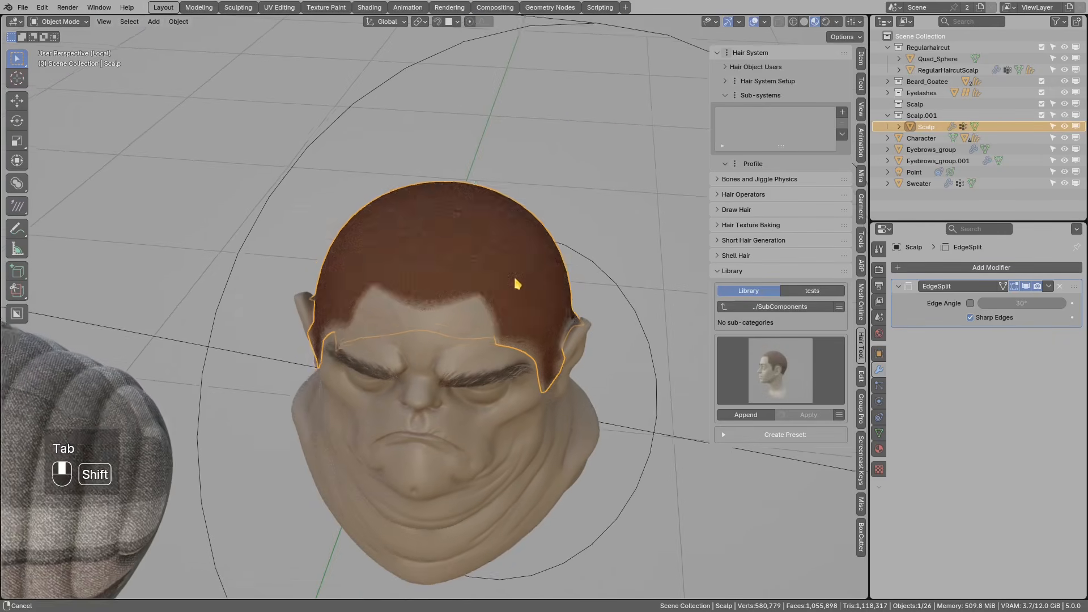
- Enable Draw Hair and draw two guide strands across the scalp as Scalp_hair
{"action": "left_click", "coordinate": [737, 271]}
{"action": "left_click", "coordinate": [742, 211]}
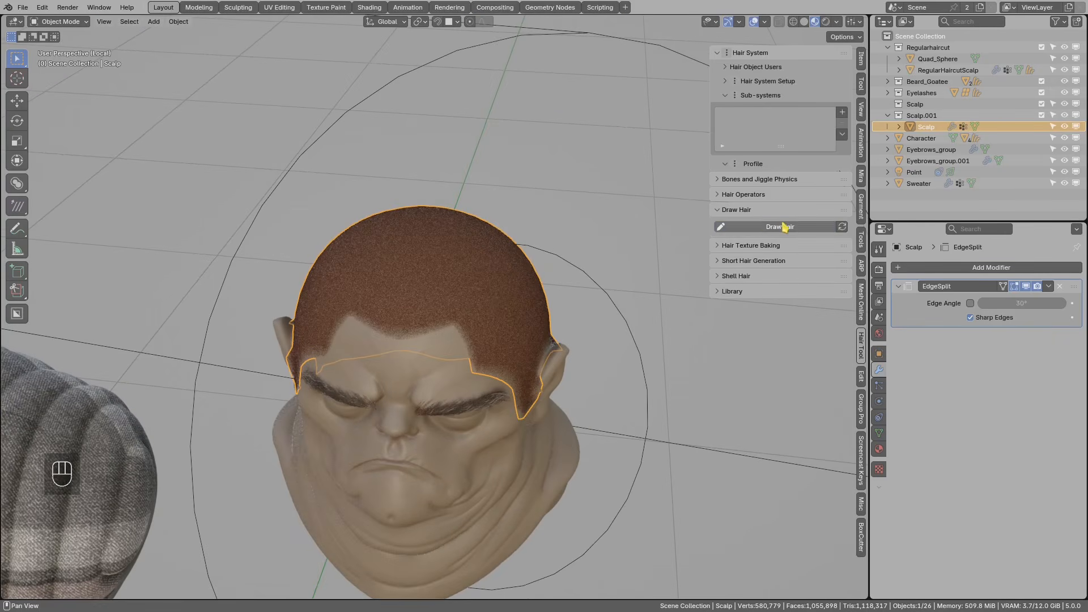
{"action": "left_click", "coordinate": [785, 226]}
{"action": "middle_click_drag", "start_coordinate": [496, 251], "coordinate": [503, 284]}
{"action": "middle_click_drag", "start_coordinate": [544, 255], "coordinate": [474, 278]}
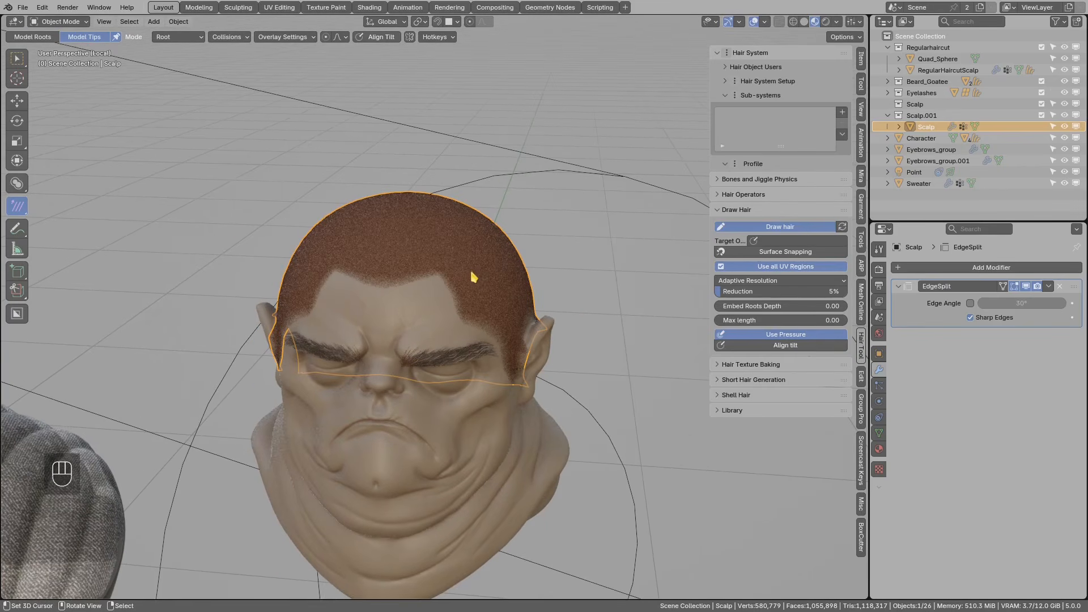
{"action": "left_click_drag", "start_coordinate": [480, 280], "coordinate": [588, 275]}
{"action": "left_click_drag", "start_coordinate": [401, 229], "coordinate": [291, 211]}
{"action": "mouse_move", "coordinate": [465, 236]}
{"action": "middle_mouse_down"}
{"action": "mouse_move", "coordinate": [478, 240]}
{"action": "mouse_move", "coordinate": [462, 261]}
{"action": "middle_mouse_up"}
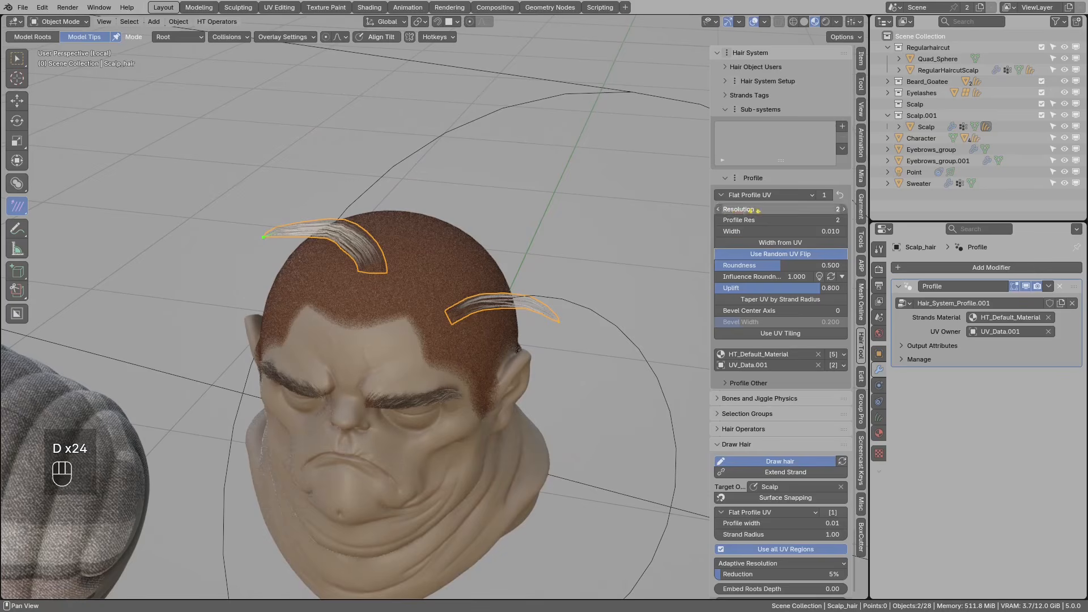
{"action": "scroll", "coordinate": [747, 457], "scroll_direction": "down", "scroll_amount": 2}
{"action": "scroll", "coordinate": [742, 454], "scroll_direction": "up", "scroll_amount": 2}
{"action": "left_click", "coordinate": [734, 445]}
{"action": "middle_click_drag", "start_coordinate": [437, 273], "coordinate": [416, 289]}
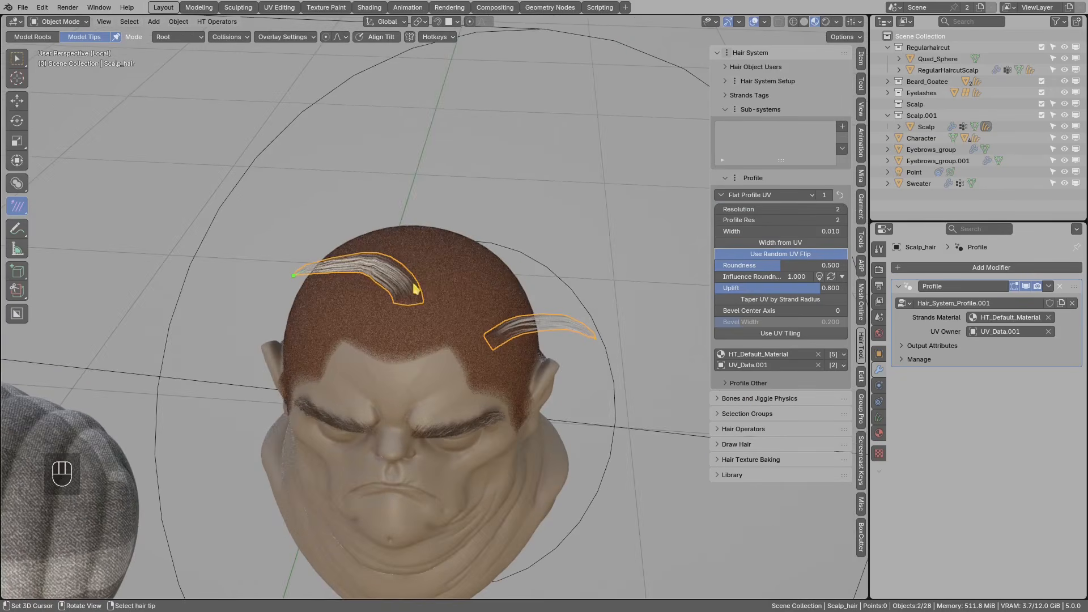
- Resample both strands in Edit Mode to Count 5 with Uniform Spacing 1
{"action": "key", "text": "Tab"}
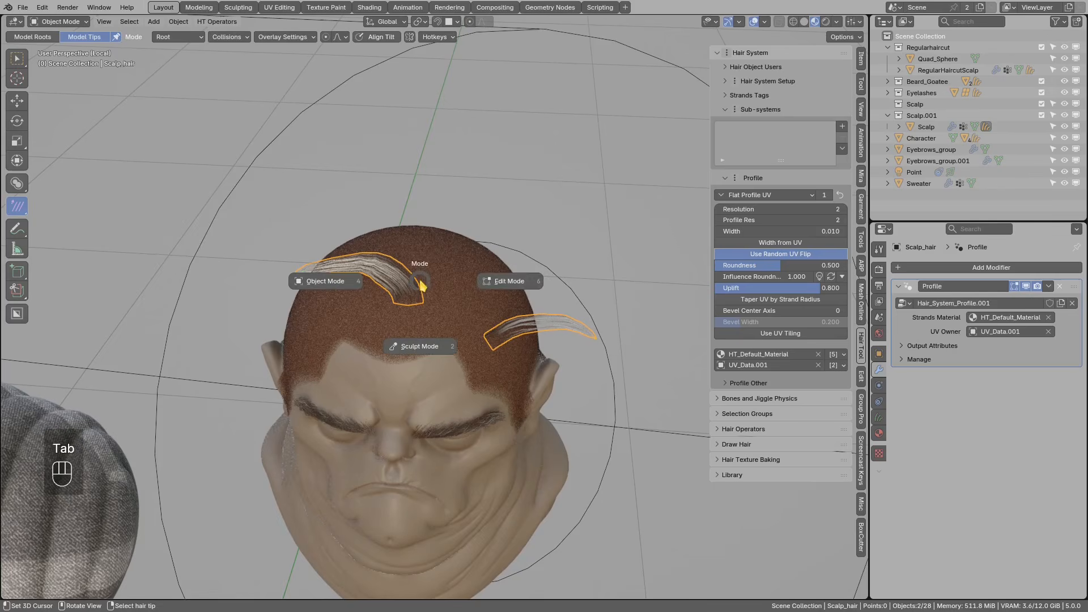
{"action": "key", "text": "Escape"}
{"action": "key", "text": "Tab"}
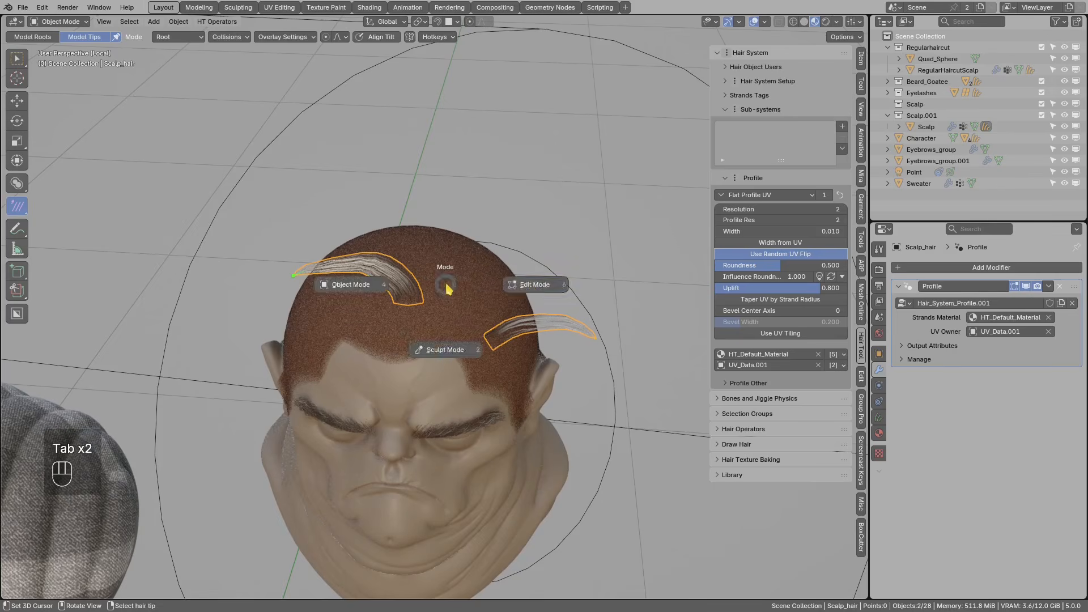
{"action": "left_click", "coordinate": [512, 287]}
{"action": "key", "text": "a"}
{"action": "middle_click_drag", "start_coordinate": [367, 280], "coordinate": [423, 279]}
{"action": "key", "text": "ctrl+shift+h"}
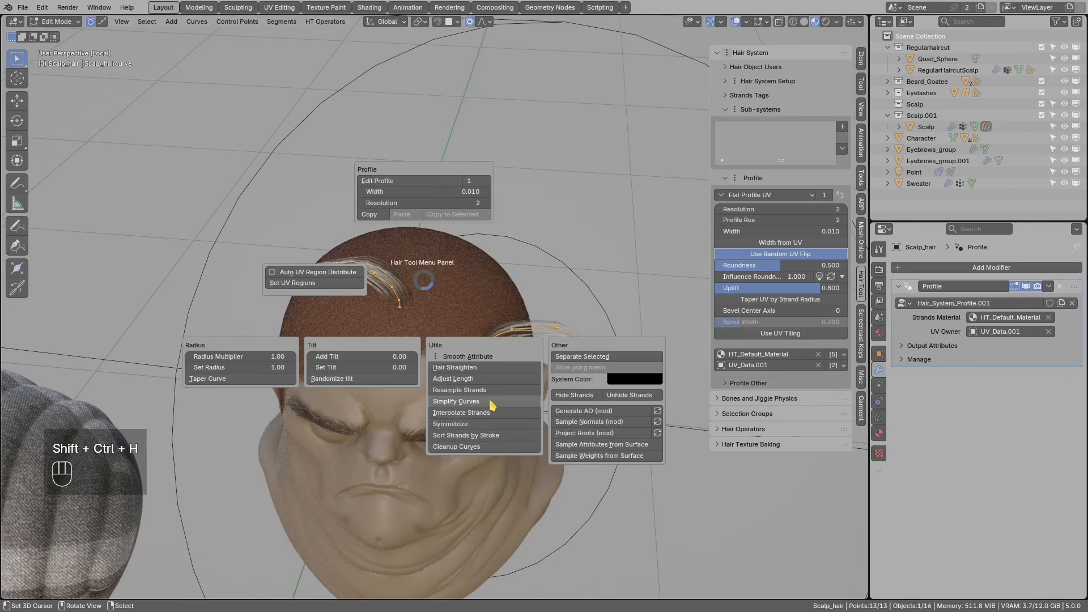
{"action": "left_click", "coordinate": [476, 391]}
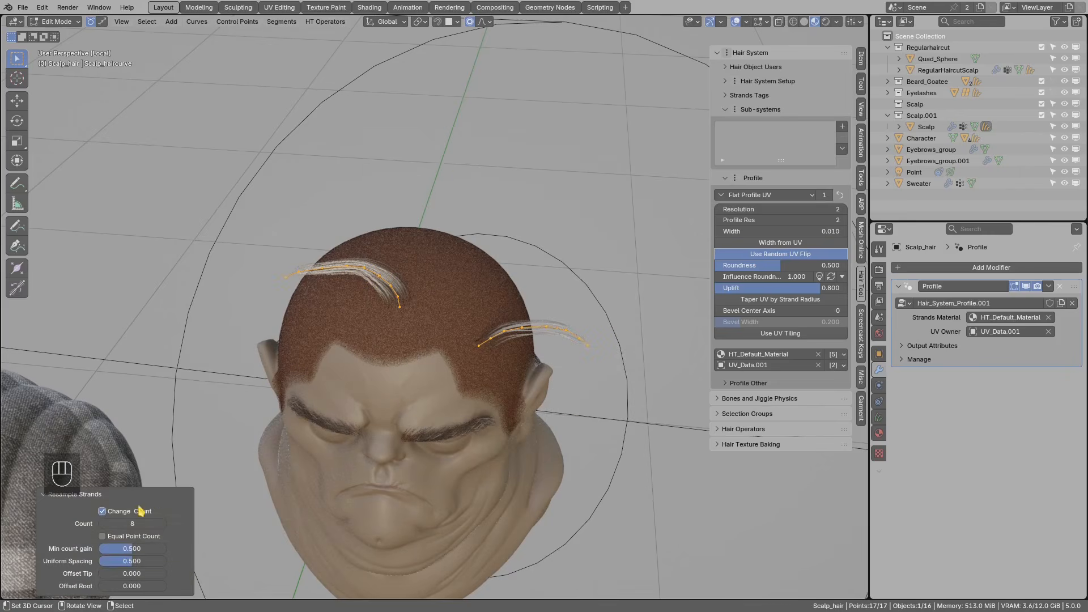
{"action": "left_click_drag", "start_coordinate": [195, 561], "coordinate": [197, 560]}
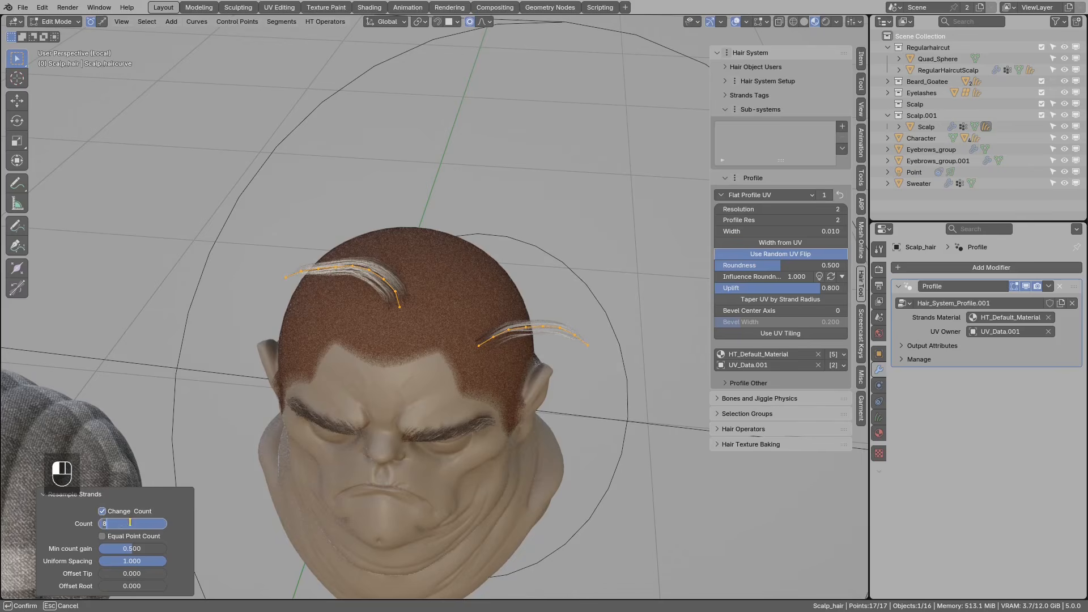
{"action": "left_click", "coordinate": [75, 522]}
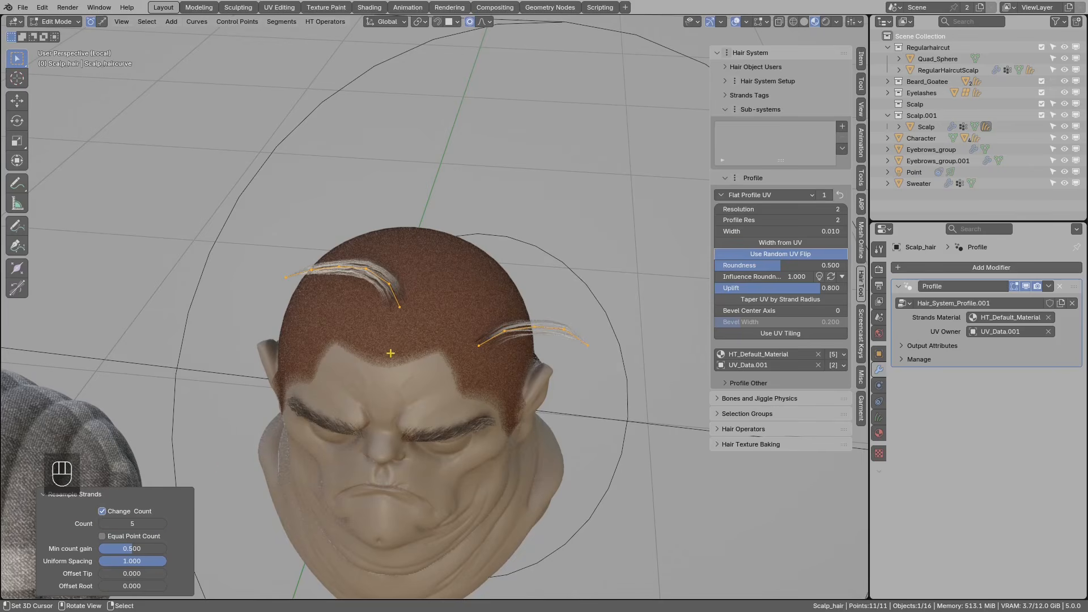
{"action": "key", "text": "Tab"}
{"action": "middle_click_drag", "start_coordinate": [389, 368], "coordinate": [406, 347]}
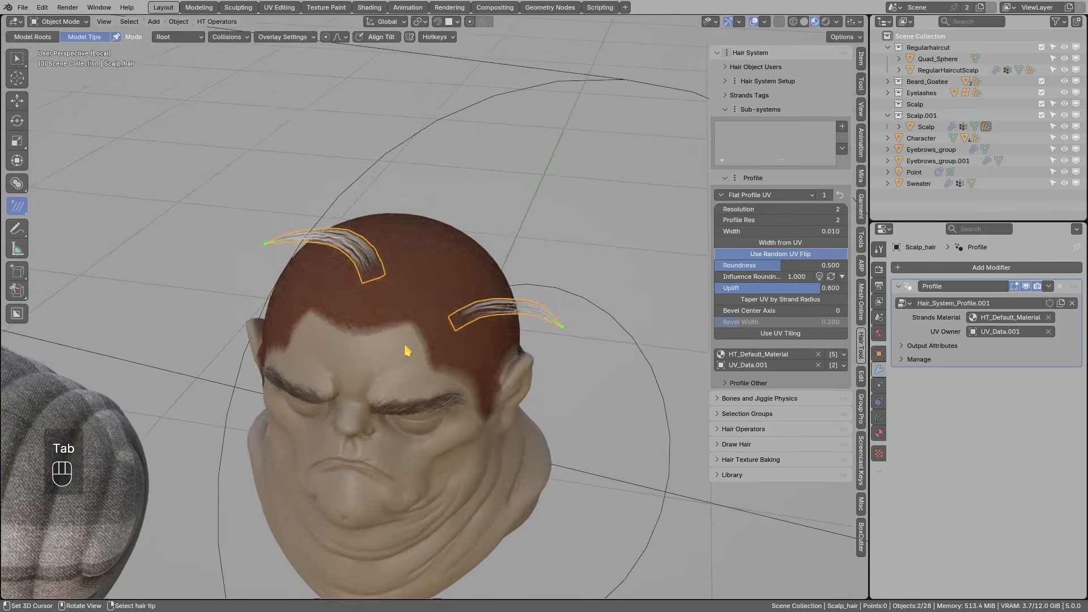
{"action": "middle_click_drag", "start_coordinate": [434, 293], "coordinate": [518, 320]}
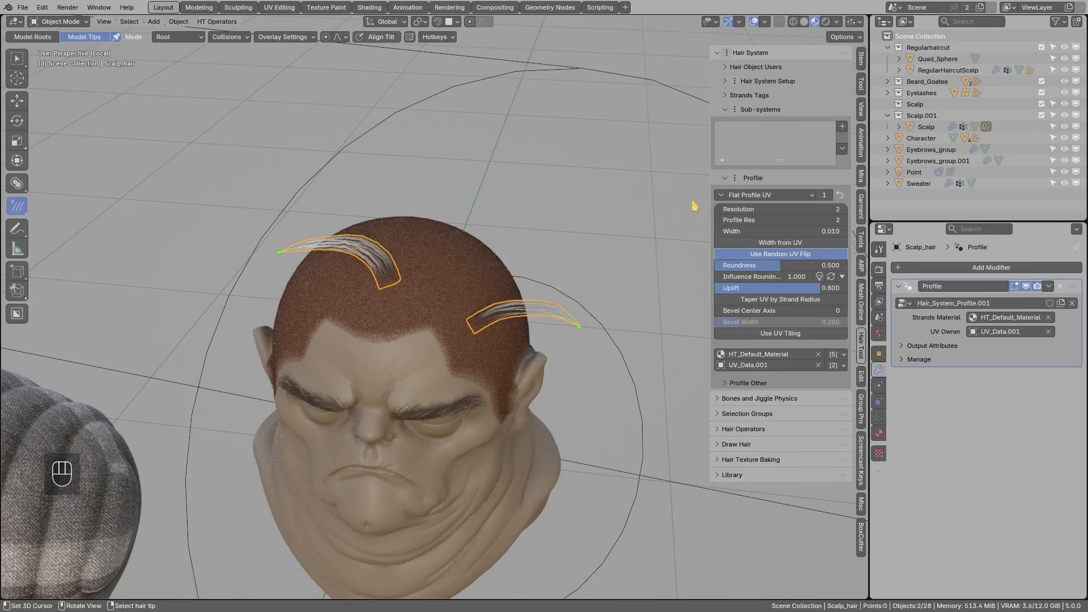
- Add a Strands Generator hair system that fills the scalp with hair
{"action": "key", "text": "ctrl+shift+h"}
{"action": "left_click", "coordinate": [540, 267]}
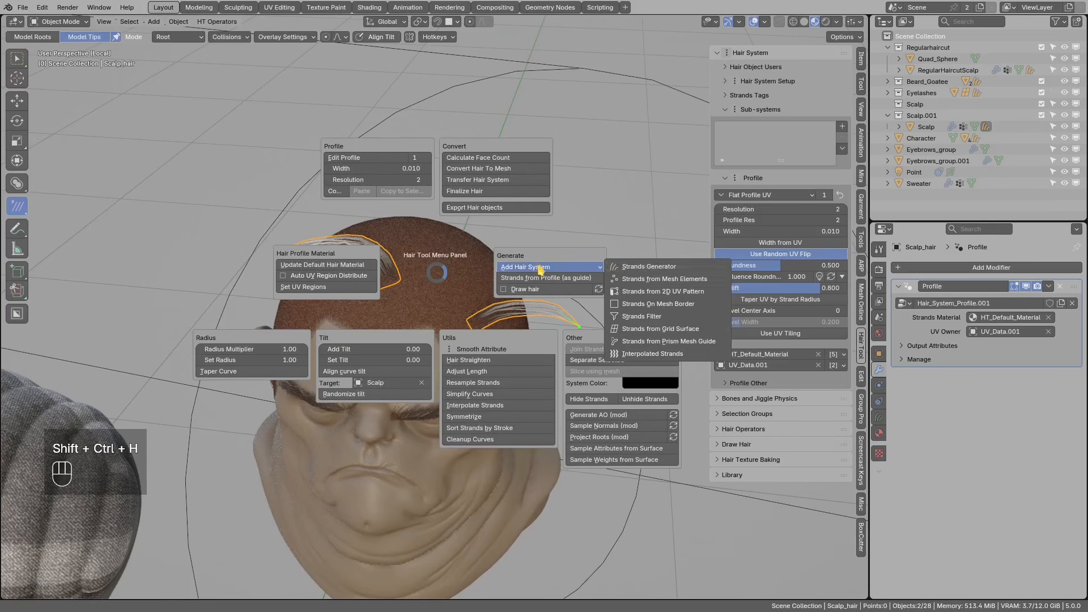
{"action": "left_click", "coordinate": [649, 269]}
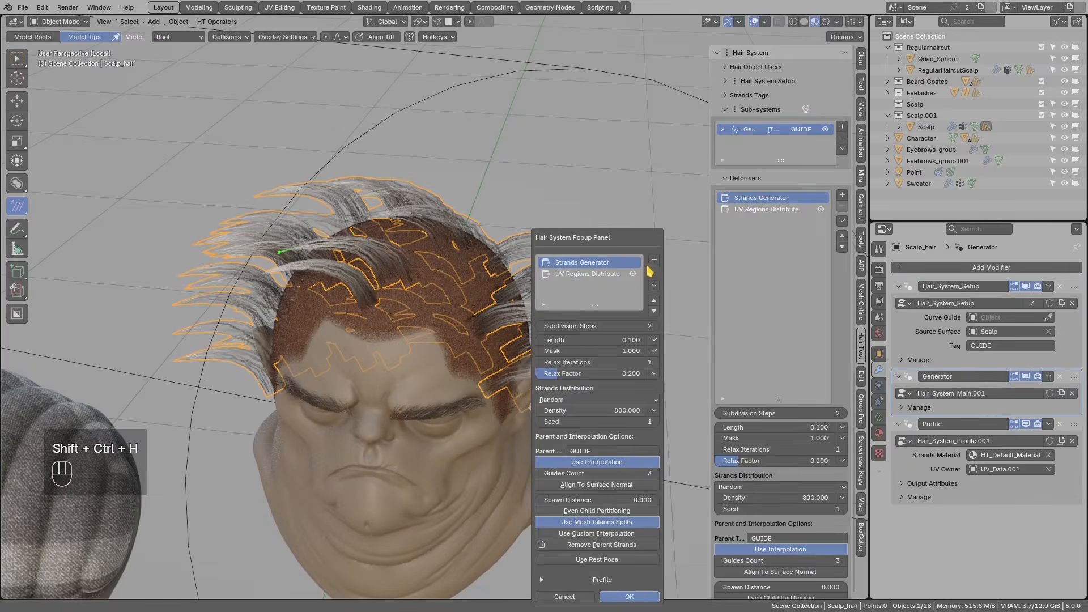
{"action": "middle_click_drag", "start_coordinate": [445, 249], "coordinate": [441, 310]}
{"action": "key", "text": "alt+a"}
{"action": "key", "text": "alt+a"}
{"action": "key", "text": "d"}
{"action": "left_click_drag", "start_coordinate": [448, 298], "coordinate": [432, 290]}
{"action": "right_click_drag", "start_coordinate": [430, 291], "coordinate": [438, 296]}
{"action": "mouse_move", "coordinate": [438, 295]}
{"action": "middle_mouse_down"}
{"action": "mouse_move", "coordinate": [479, 290]}
{"action": "mouse_move", "coordinate": [458, 336]}
{"action": "middle_mouse_up"}
{"action": "right_click_drag", "start_coordinate": [454, 320], "coordinate": [475, 340]}
{"action": "scroll", "coordinate": [788, 273], "scroll_direction": "down", "scroll_amount": 6}
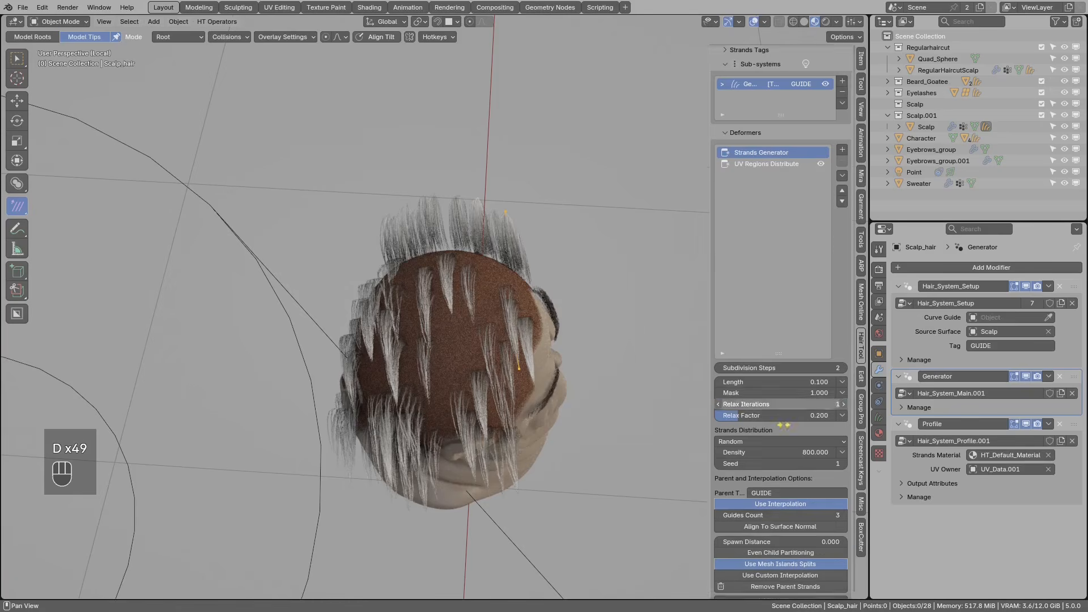
{"action": "left_click_drag", "start_coordinate": [782, 262], "coordinate": [780, 152]}
{"action": "scroll", "coordinate": [777, 261], "scroll_direction": "up", "scroll_amount": 4}
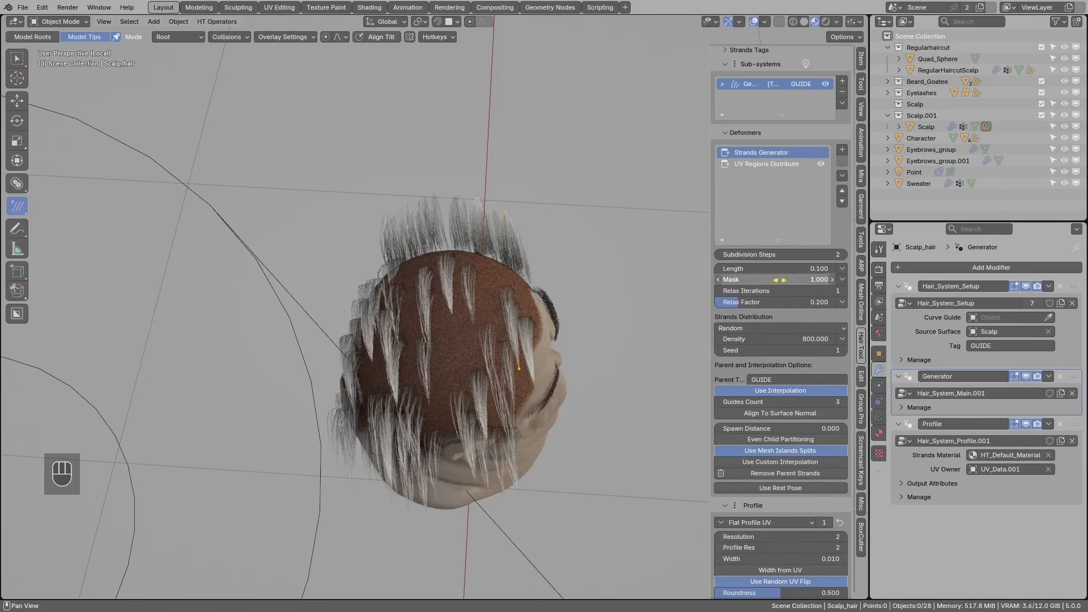
- Switch the hair system type to Strands from 2D UV Pattern
{"action": "left_click", "coordinate": [745, 329]}
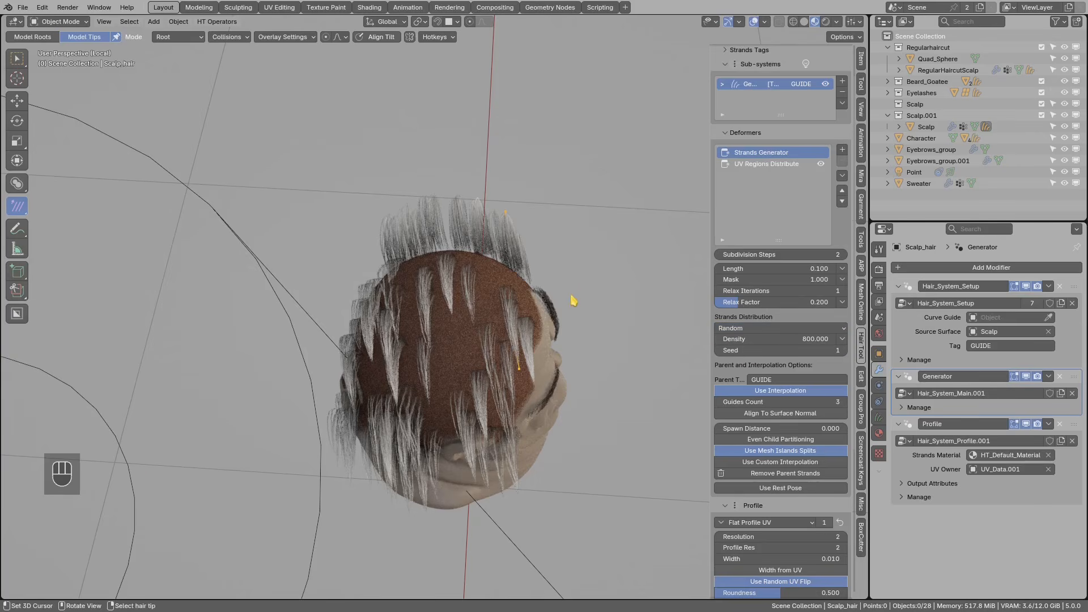
{"action": "middle_click_drag", "start_coordinate": [573, 302], "coordinate": [465, 308]}
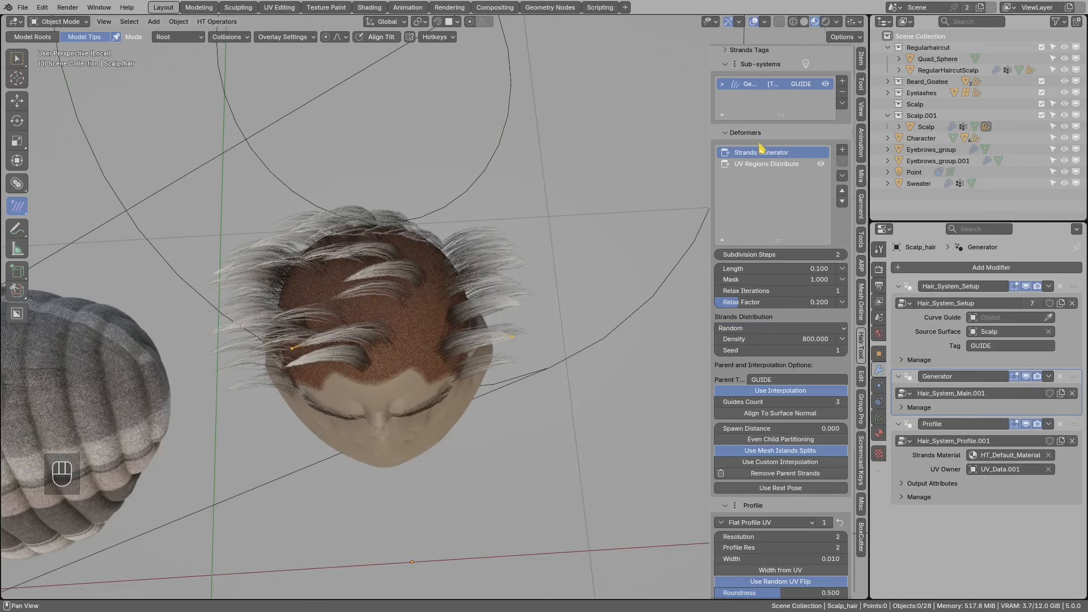
{"action": "scroll", "coordinate": [770, 164], "scroll_direction": "up", "scroll_amount": 1}
{"action": "scroll", "coordinate": [772, 227], "scroll_direction": "down", "scroll_amount": 2}
{"action": "left_click", "coordinate": [751, 483]}
{"action": "scroll", "coordinate": [790, 243], "scroll_direction": "up", "scroll_amount": 2}
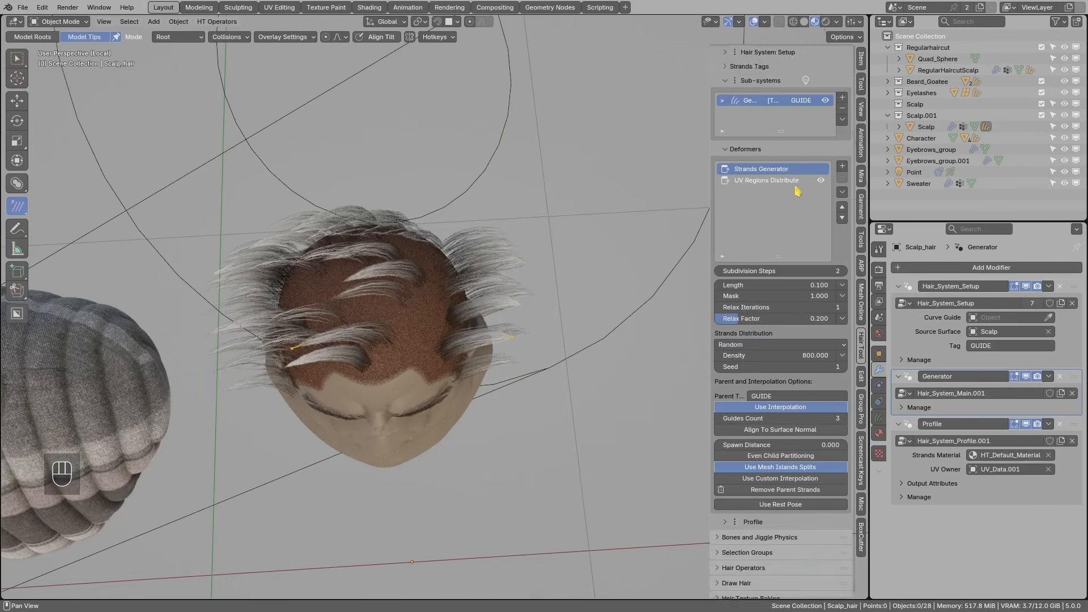
{"action": "scroll", "coordinate": [793, 190], "scroll_direction": "up", "scroll_amount": 1}
{"action": "left_click", "coordinate": [842, 215]}
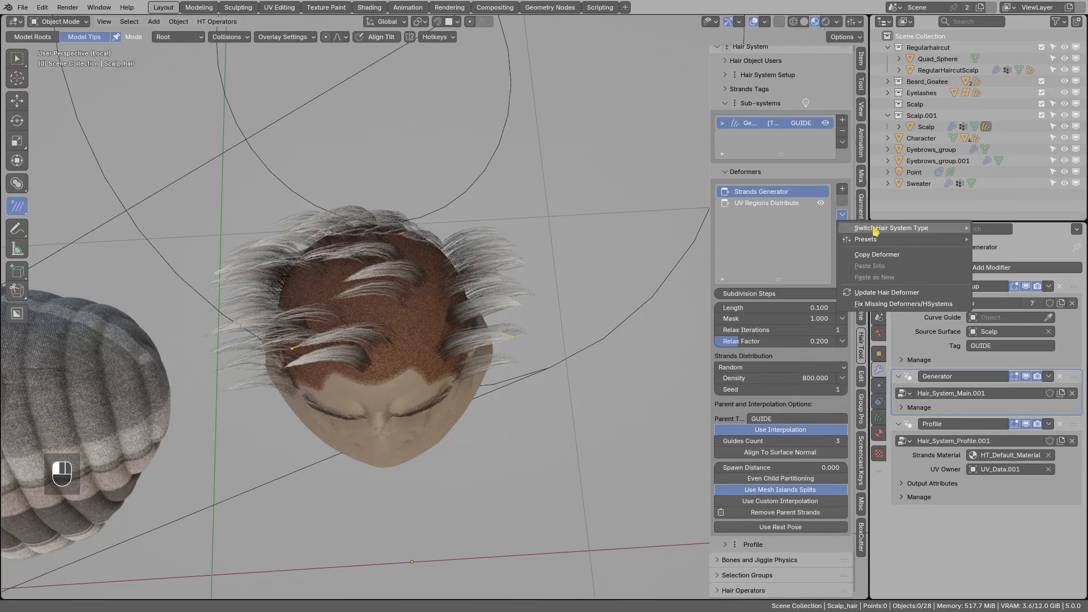
{"action": "mouse_move", "coordinate": [876, 230]}
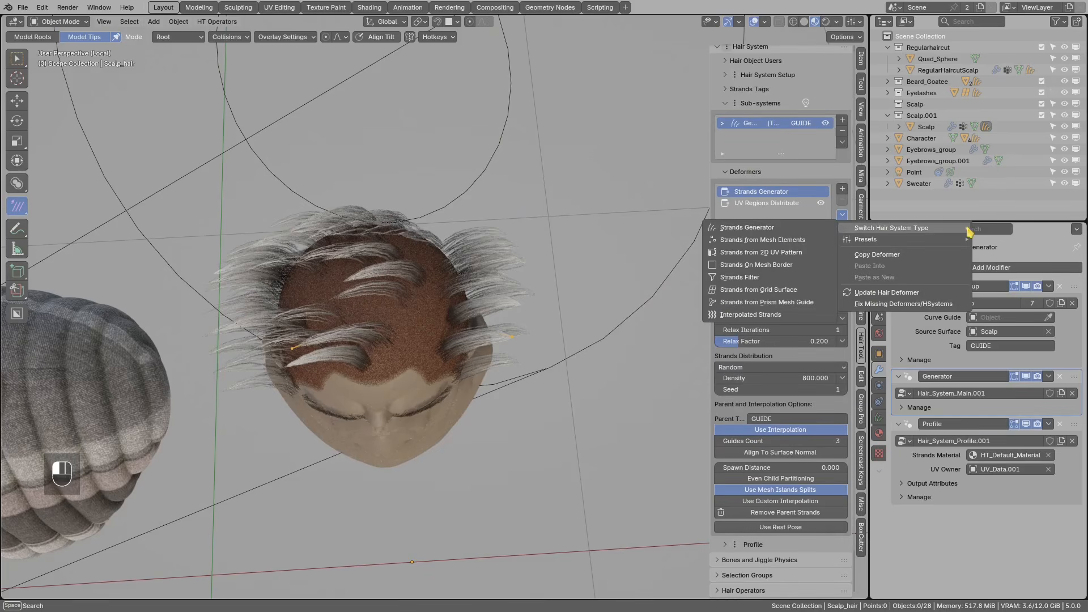
{"action": "left_click", "coordinate": [774, 255]}
- Select the Scalp object and enter Edit Mode with the whole mesh selected
{"action": "middle_click_drag", "start_coordinate": [508, 313], "coordinate": [439, 304]}
{"action": "left_click", "coordinate": [432, 261], "text": "alt"}
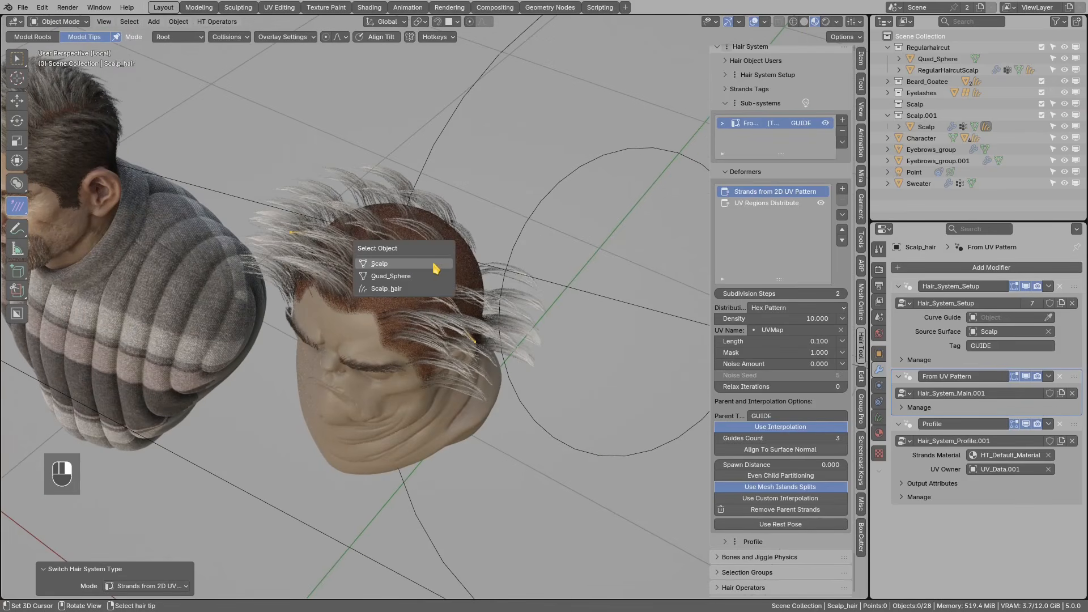
{"action": "left_click", "coordinate": [432, 264]}
{"action": "key", "text": "Tab"}
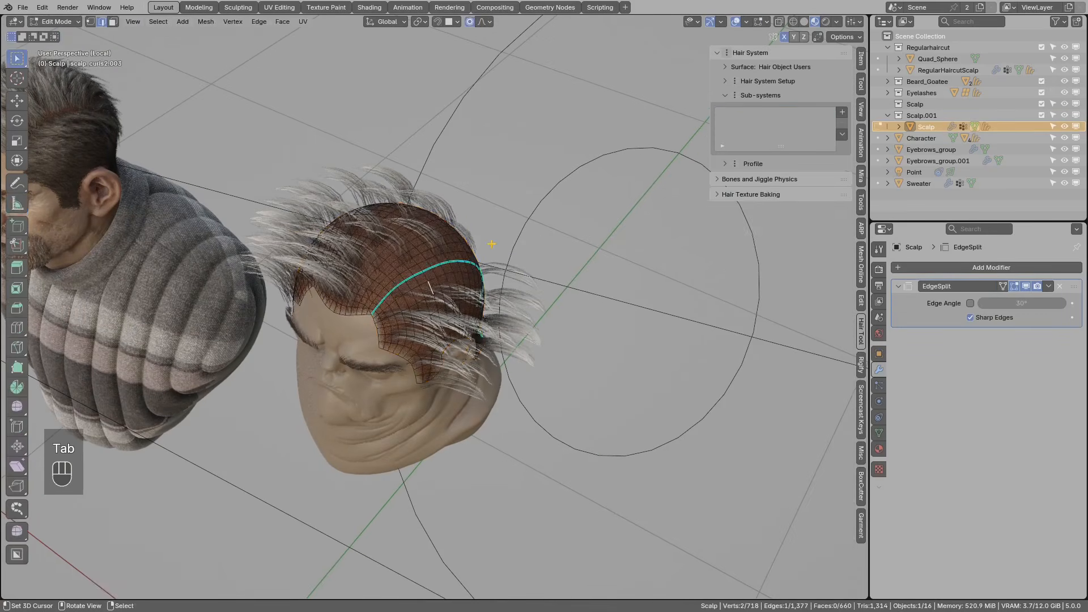
{"action": "key", "text": "a"}
{"action": "middle_click_drag", "start_coordinate": [402, 255], "coordinate": [422, 257], "text": "shift"}
{"action": "scroll", "coordinate": [423, 257], "scroll_direction": "up", "scroll_amount": 1}
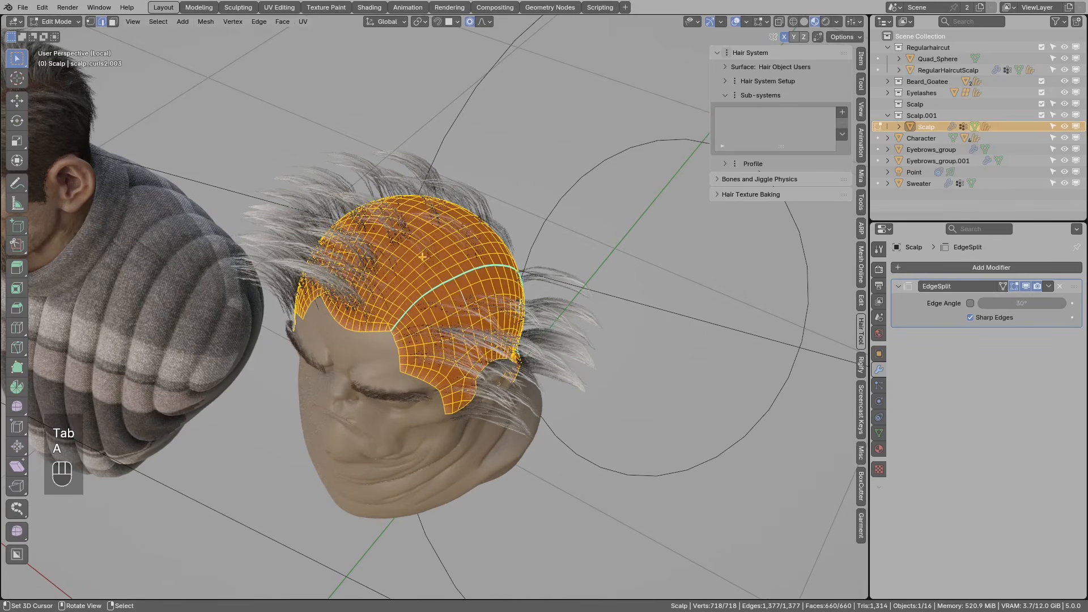
- Unwrap the scalp with Minimum Stretch and return to Object Mode
{"action": "key", "text": "u"}
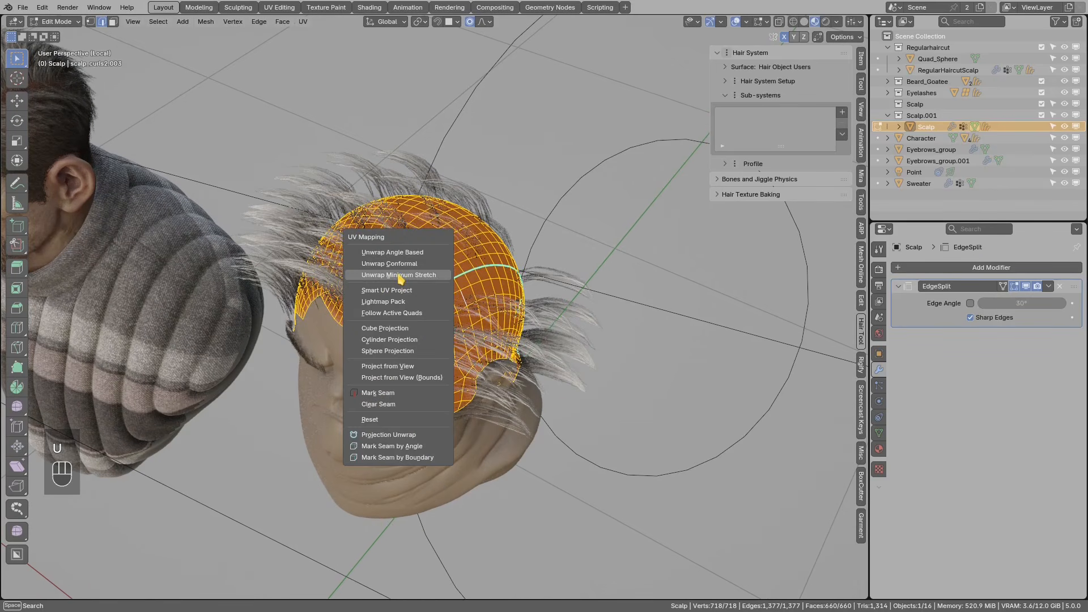
{"action": "left_click", "coordinate": [378, 275]}
{"action": "key", "text": "Tab"}
{"action": "middle_click_drag", "start_coordinate": [500, 301], "coordinate": [556, 255]}
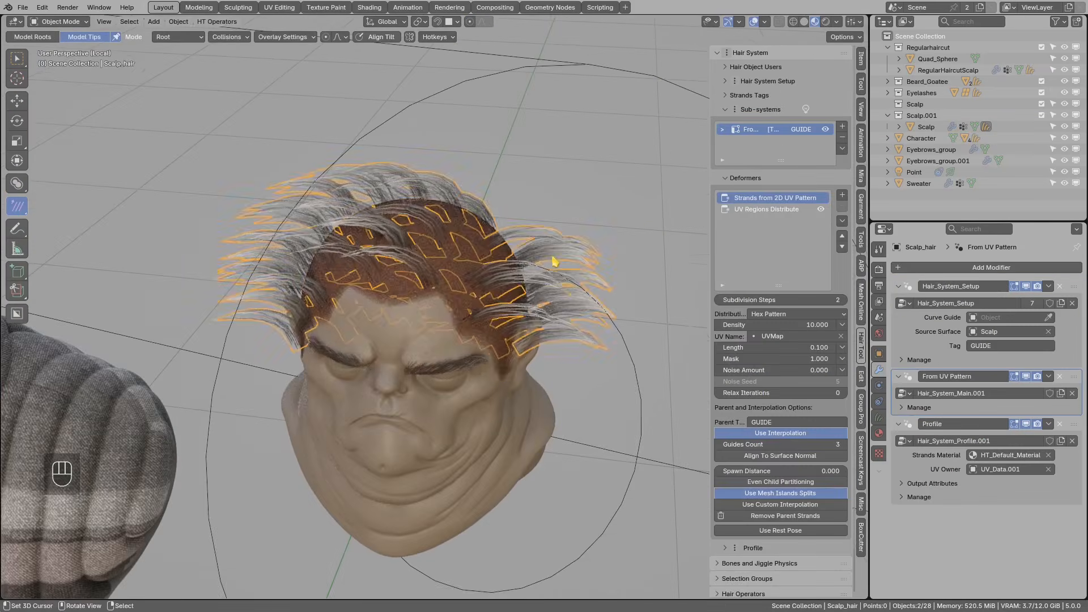
{"action": "middle_click_drag", "start_coordinate": [556, 255], "coordinate": [429, 295]}
- Keep root strand selection mode and turn on Draw Strands Overlay in Viewport Overlays
{"action": "key", "text": "alt+a"}
{"action": "left_click_drag", "start_coordinate": [56, 206], "coordinate": [53, 207]}
{"action": "mouse_move", "coordinate": [65, 195]}
{"action": "left_mouse_down"}
{"action": "mouse_move", "coordinate": [43, 208]}
{"action": "mouse_move", "coordinate": [59, 215]}
{"action": "left_mouse_up"}
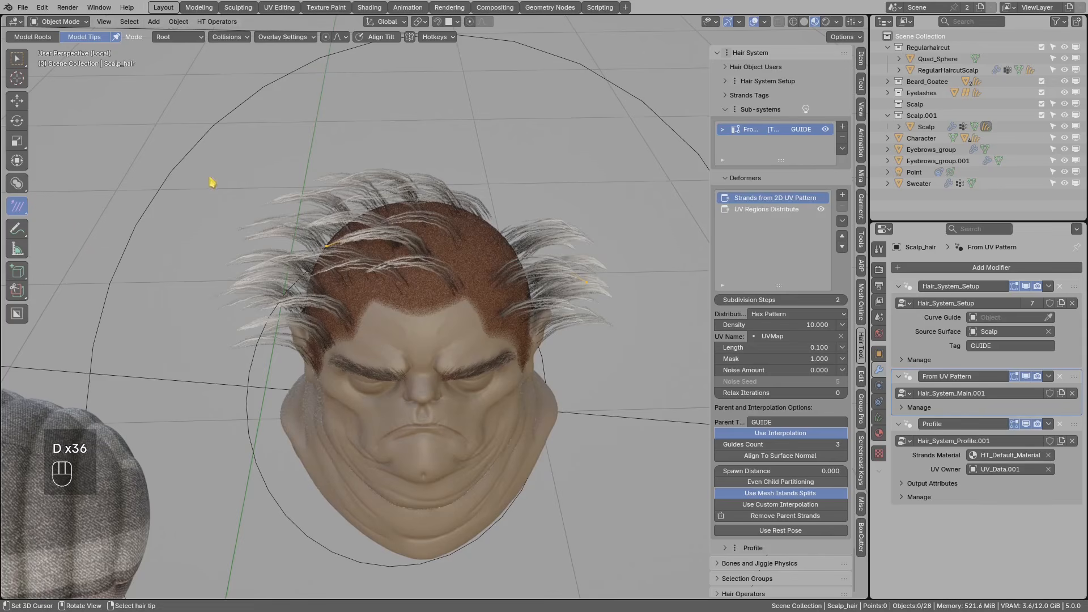
{"action": "left_click", "coordinate": [184, 41]}
{"action": "left_click", "coordinate": [173, 64]}
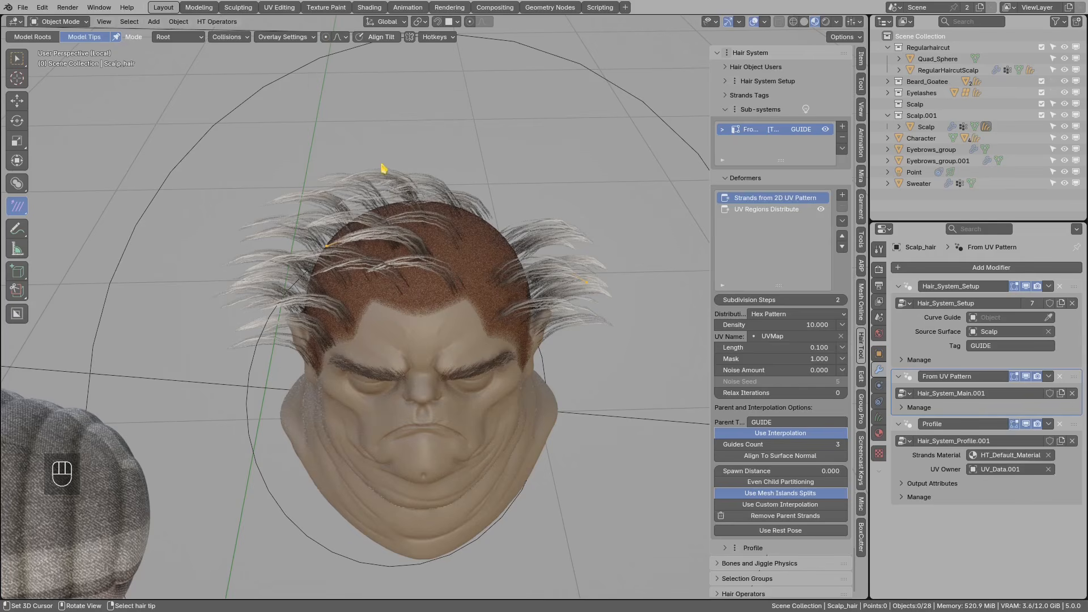
{"action": "left_click", "coordinate": [765, 22]}
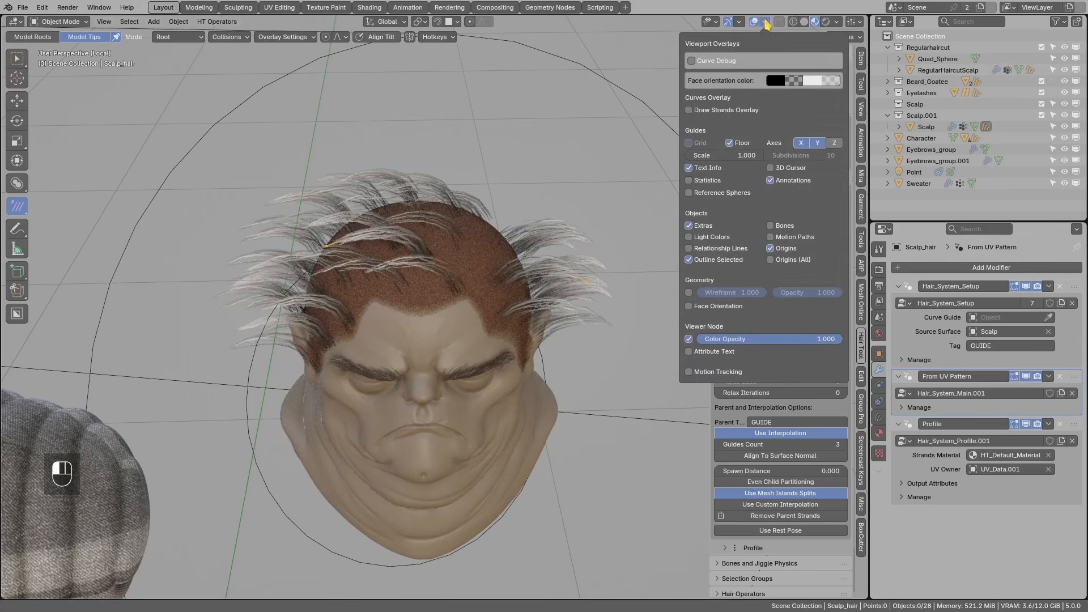
{"action": "left_click", "coordinate": [689, 110]}
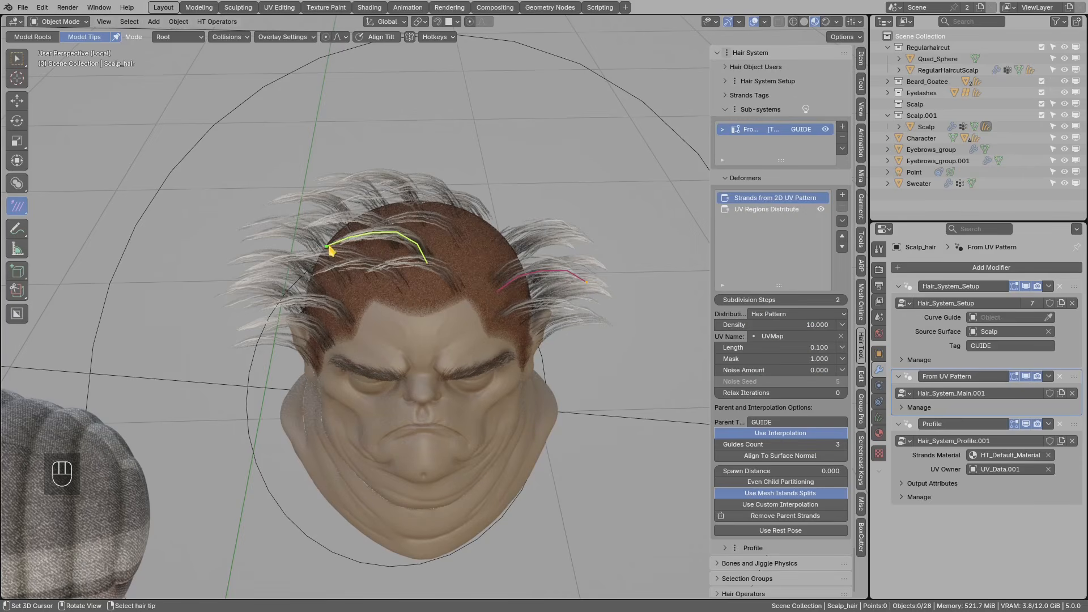
- Move, rotate and scale the selected guide strand on top of the head
{"action": "key", "text": "g"}
{"action": "key", "text": "g"}
{"action": "key", "text": "r"}
{"action": "key", "text": "s"}
{"action": "middle_click_drag", "start_coordinate": [434, 225], "coordinate": [425, 287]}
{"action": "key", "text": "g"}
{"action": "key", "text": "r"}
{"action": "left_click", "coordinate": [416, 366]}
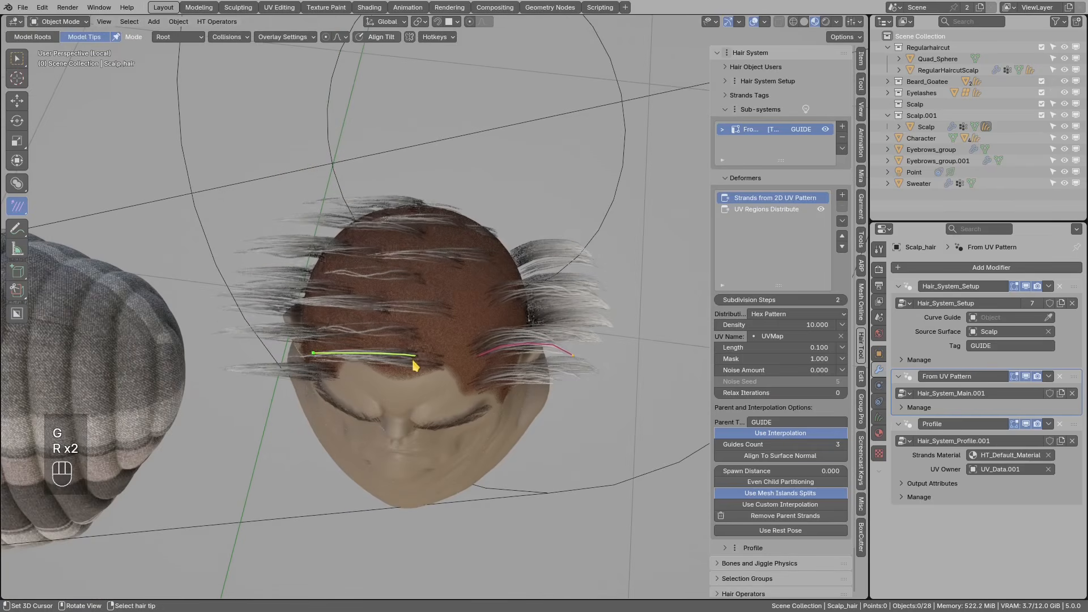
{"action": "middle_click_drag", "start_coordinate": [422, 353], "coordinate": [365, 271]}
- Duplicate the guide strand, then scale and reposition the copy on the scalp
{"action": "key", "text": "shift+d"}
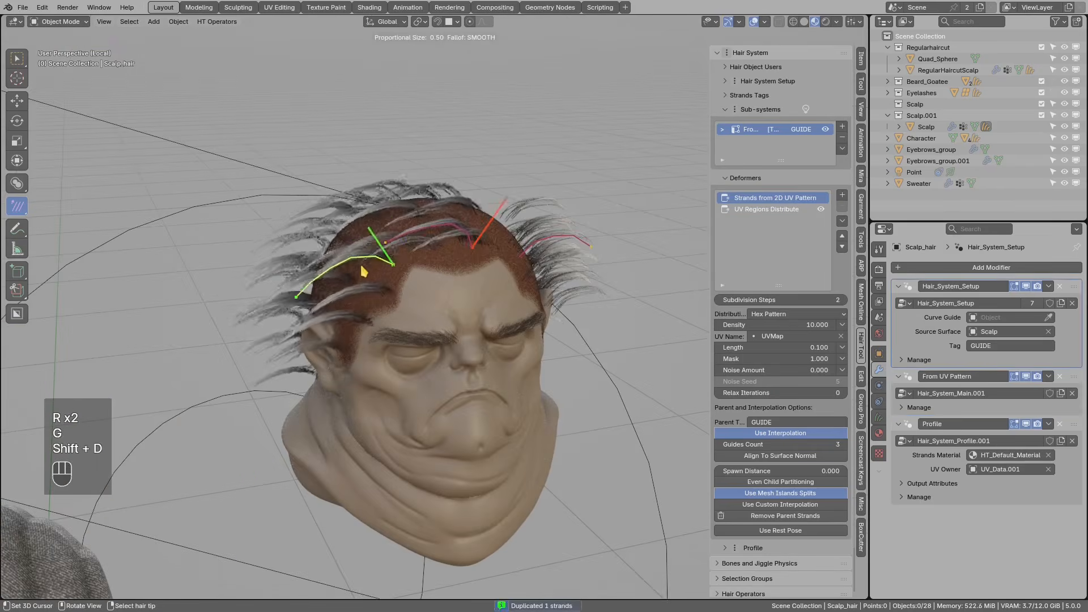
{"action": "left_click", "coordinate": [343, 337]}
{"action": "middle_click_drag", "start_coordinate": [347, 340], "coordinate": [452, 297]}
{"action": "key", "text": "s"}
{"action": "left_click", "coordinate": [394, 318]}
{"action": "key", "text": "g"}
{"action": "left_click", "coordinate": [382, 321]}
{"action": "middle_click_drag", "start_coordinate": [352, 318], "coordinate": [483, 337]}
- Duplicate another guide strand onto the back of the head and rotate it
{"action": "key", "text": "shift+d"}
{"action": "middle_click_drag", "start_coordinate": [437, 281], "coordinate": [470, 322]}
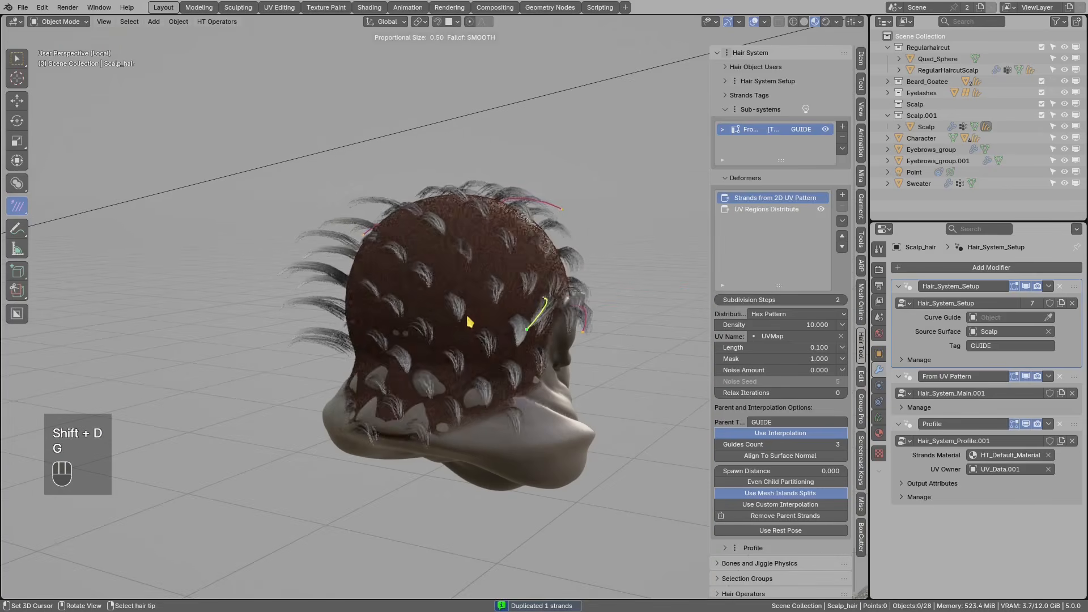
{"action": "left_click", "coordinate": [374, 397]}
{"action": "key", "text": "r"}
{"action": "left_click", "coordinate": [491, 362]}
{"action": "middle_click_drag", "start_coordinate": [492, 362], "coordinate": [399, 362]}
- Add another duplicated guide, rotating and moving it into place on the back of the head
{"action": "key", "text": "shift+d"}
{"action": "left_click", "coordinate": [384, 360]}
{"action": "key", "text": "r"}
{"action": "left_click", "coordinate": [438, 374]}
{"action": "key", "text": "r"}
{"action": "left_click", "coordinate": [527, 339]}
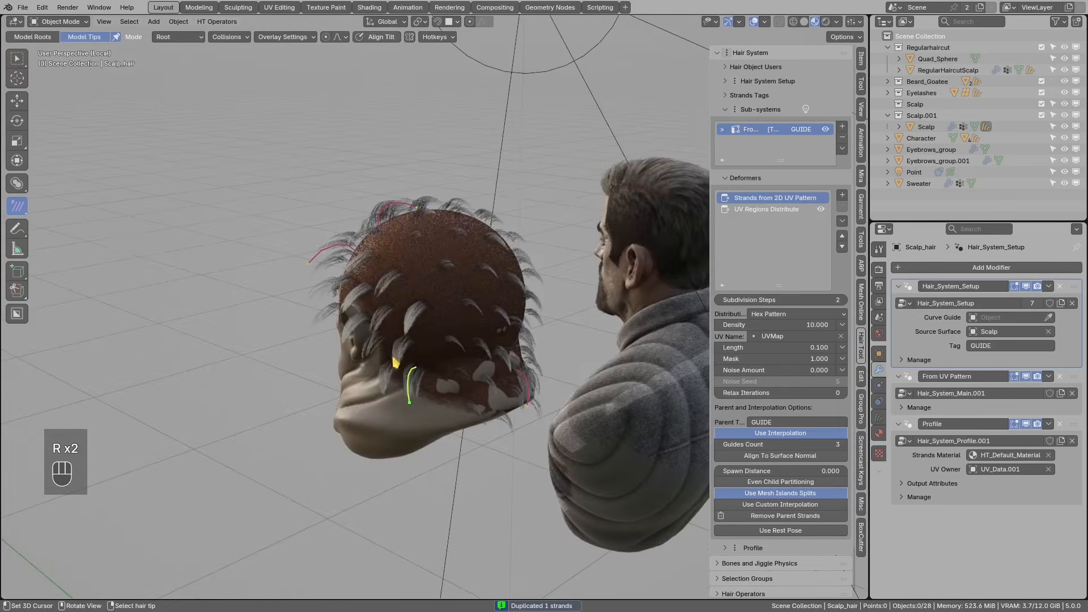
{"action": "key", "text": "g"}
{"action": "left_click", "coordinate": [399, 368]}
{"action": "scroll", "coordinate": [429, 380], "scroll_direction": "up", "scroll_amount": 1}
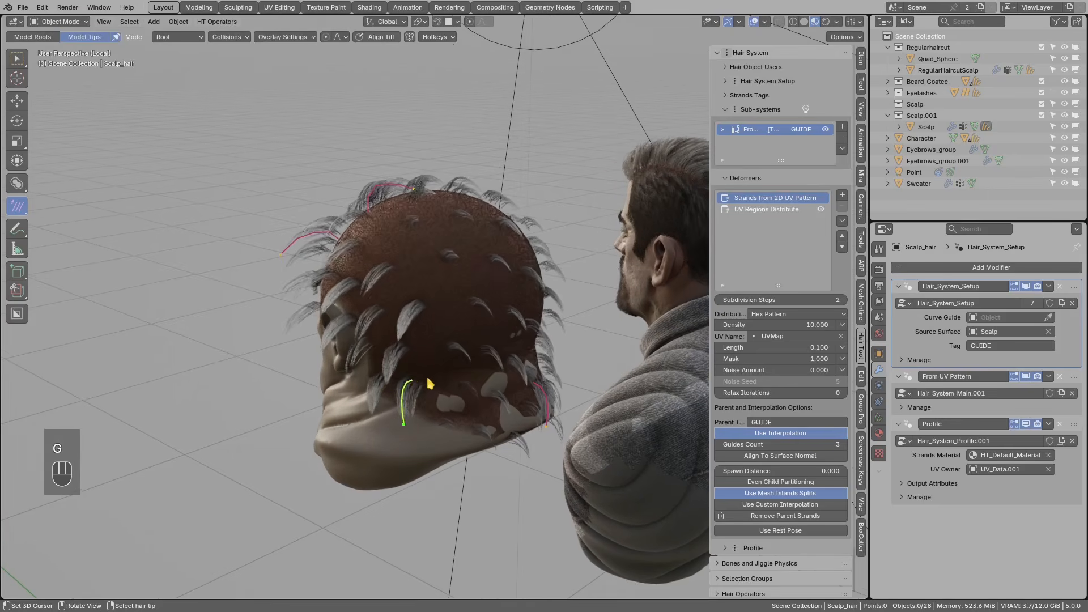
{"action": "key", "text": "g"}
{"action": "left_click", "coordinate": [408, 381]}
{"action": "middle_click_drag", "start_coordinate": [390, 277], "coordinate": [409, 294]}
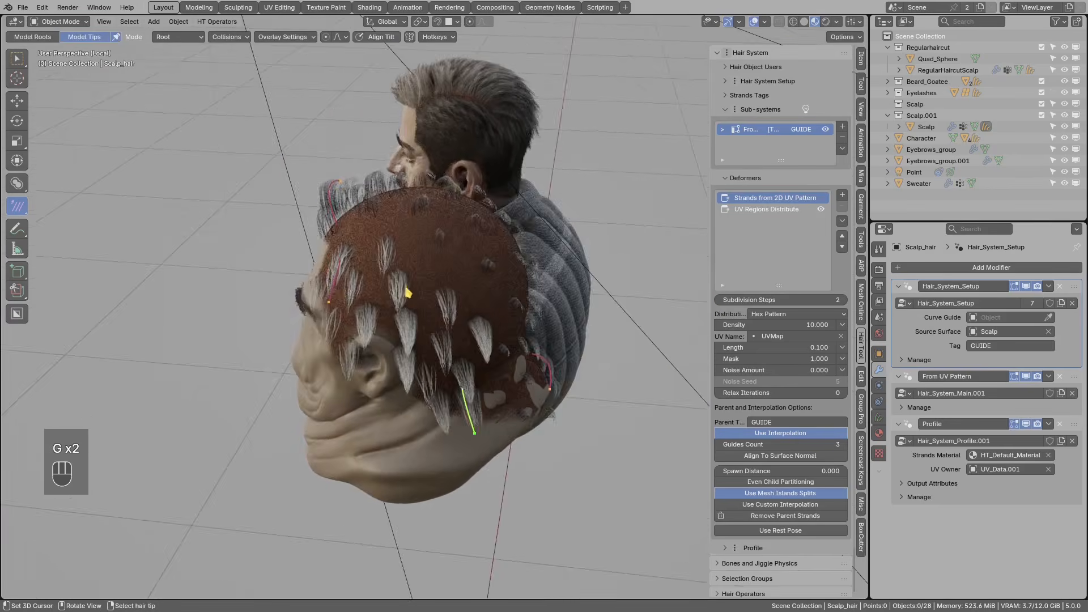
- Adjust the strand's rotation and position along the side and top of the head
{"action": "middle_click_drag", "start_coordinate": [330, 303], "coordinate": [377, 308]}
{"action": "key", "text": "r"}
{"action": "left_click", "coordinate": [389, 291]}
{"action": "middle_click_drag", "start_coordinate": [392, 244], "coordinate": [498, 389]}
{"action": "key", "text": "g"}
{"action": "left_click", "coordinate": [369, 317]}
{"action": "key", "text": "r"}
{"action": "left_click", "coordinate": [396, 334]}
- Duplicate a guide strand toward the face, then rotate, scale and move it
{"action": "key", "text": "shift+d"}
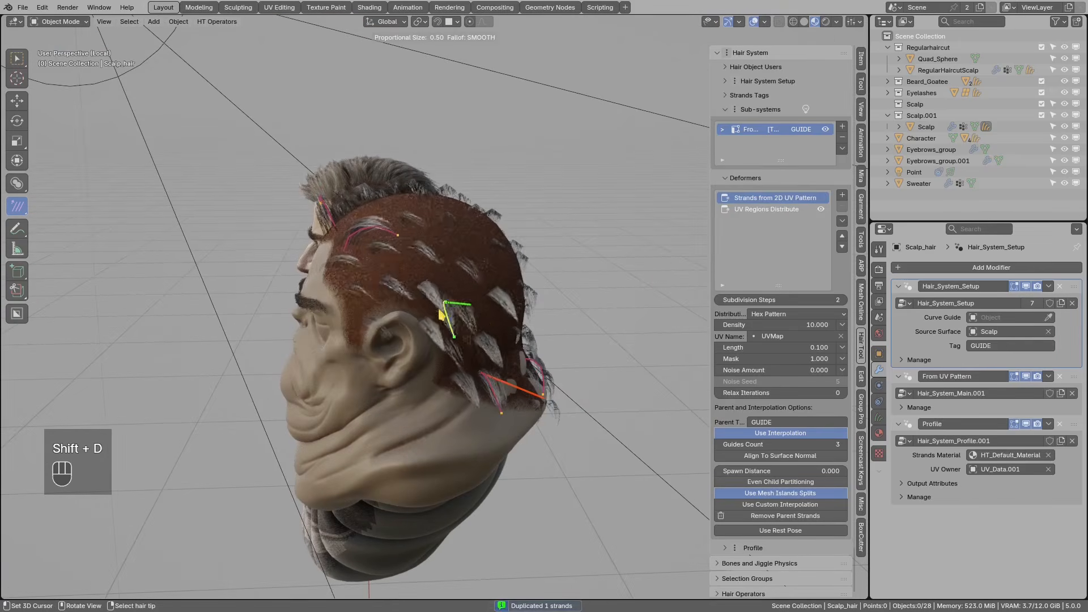
{"action": "left_click", "coordinate": [386, 339]}
{"action": "middle_click_drag", "start_coordinate": [386, 339], "coordinate": [557, 396]}
{"action": "key", "text": "r"}
{"action": "key", "text": "r"}
{"action": "left_click", "coordinate": [475, 382]}
{"action": "key", "text": "r"}
{"action": "left_click", "coordinate": [437, 333]}
{"action": "key", "text": "s"}
{"action": "left_click", "coordinate": [571, 341]}
{"action": "key", "text": "g"}
{"action": "left_click", "coordinate": [558, 342]}
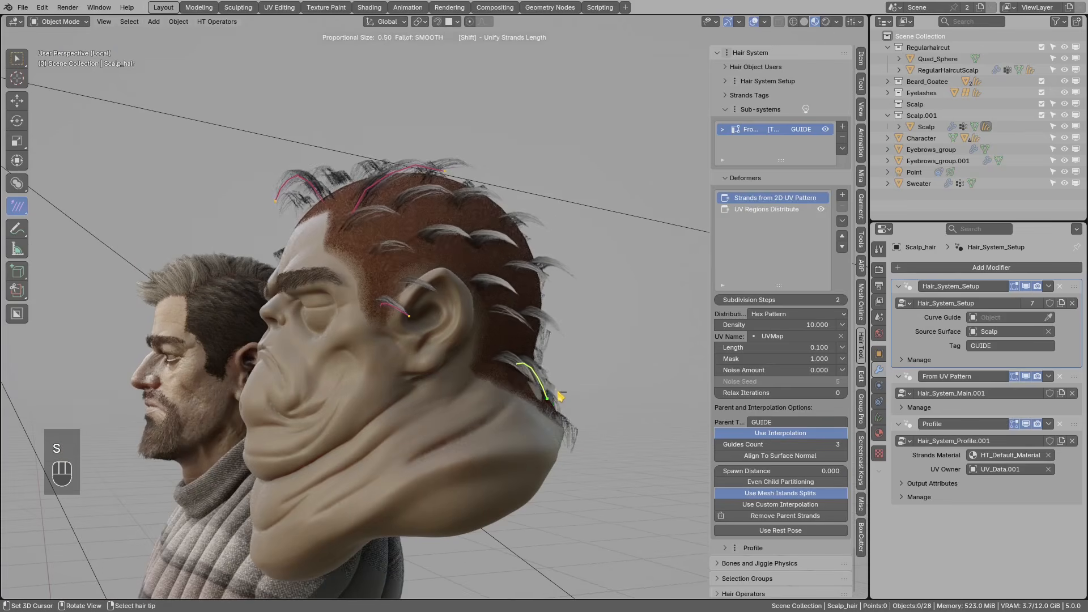
{"action": "middle_click_drag", "start_coordinate": [439, 245], "coordinate": [428, 283]}
- Scale the top-of-head strand, then duplicate it, rotate and move the copy
{"action": "left_click", "coordinate": [443, 193]}
{"action": "key", "text": "s"}
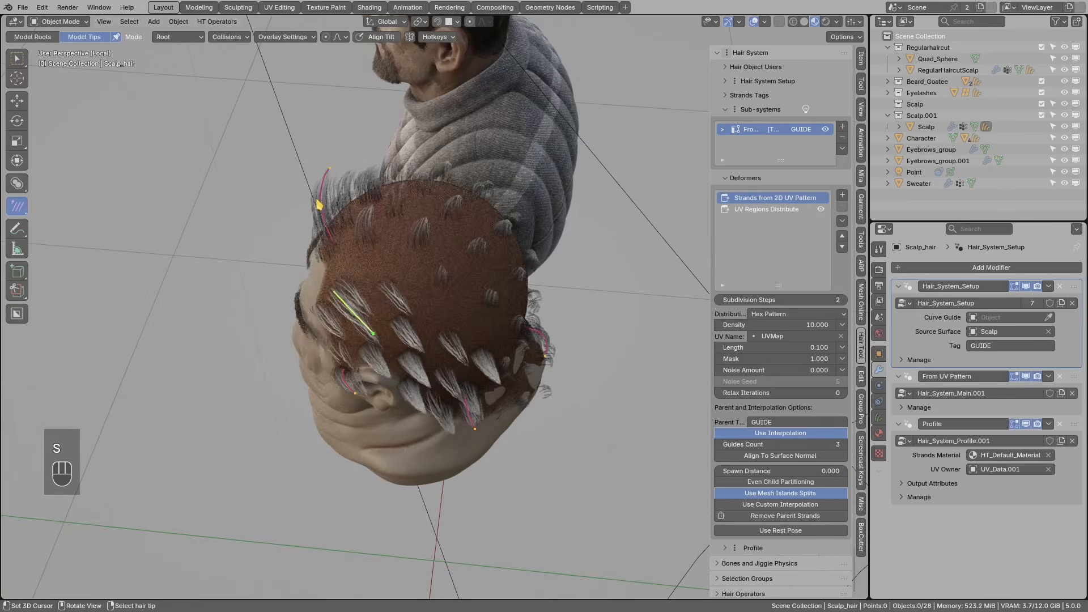
{"action": "middle_click_drag", "start_coordinate": [377, 187], "coordinate": [359, 219]}
{"action": "key", "text": "shift+d"}
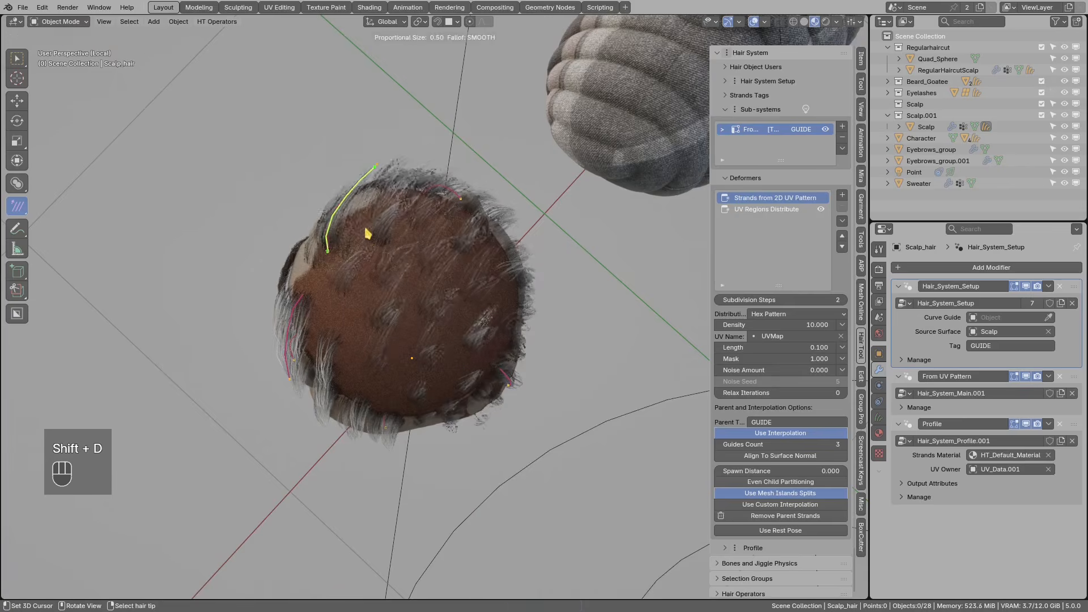
{"action": "key", "text": "r"}
{"action": "middle_click_drag", "start_coordinate": [475, 257], "coordinate": [469, 250]}
{"action": "key", "text": "g"}
{"action": "middle_click_drag", "start_coordinate": [454, 308], "coordinate": [408, 273]}
- Bend the selected strand with the Ctrl+D, B deform cage and view the hair shortcut list
{"action": "key", "text": "ctrl+d"}
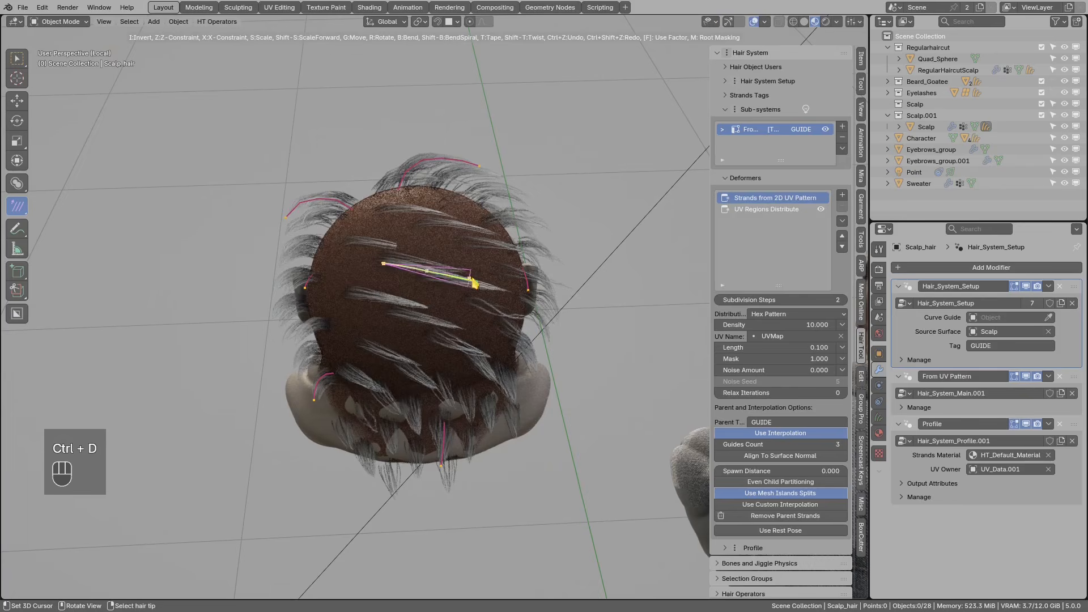
{"action": "key", "text": "b"}
{"action": "left_click", "coordinate": [470, 309]}
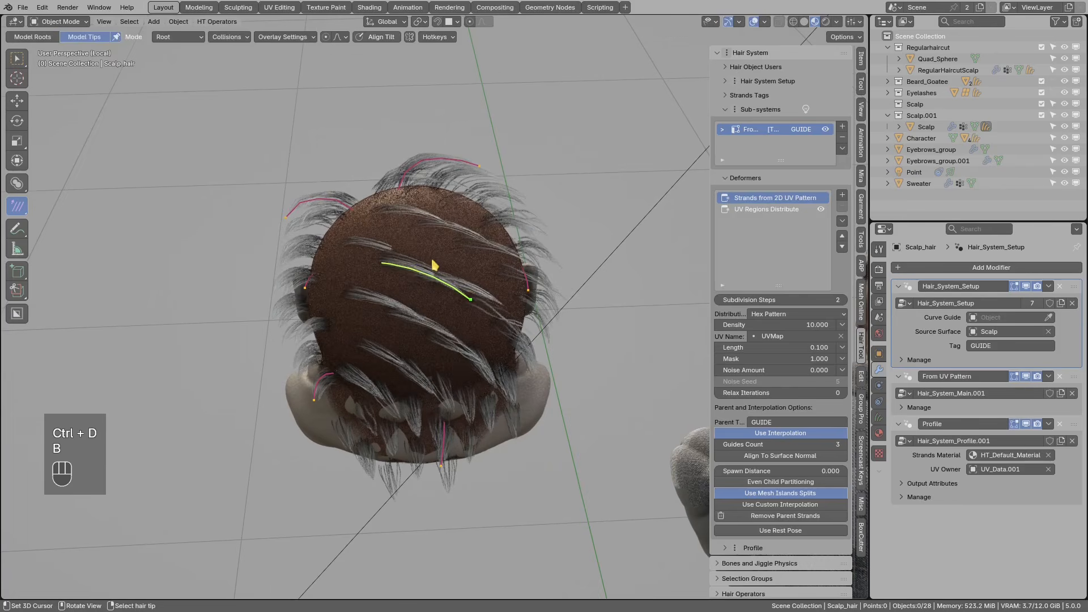
{"action": "left_click", "coordinate": [441, 37]}
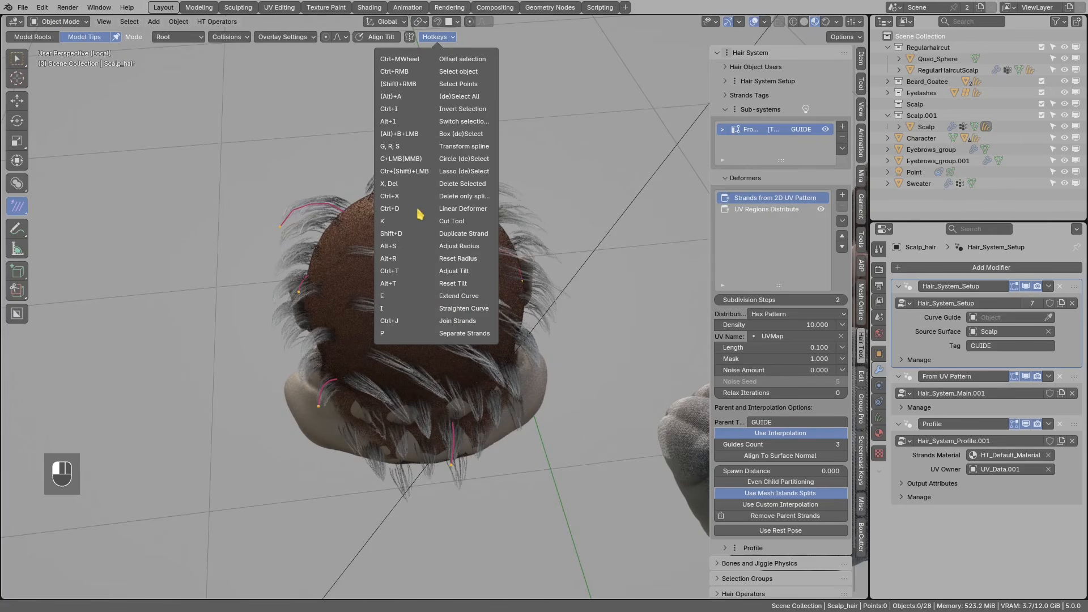
{"action": "middle_click_drag", "start_coordinate": [519, 299], "coordinate": [486, 320]}
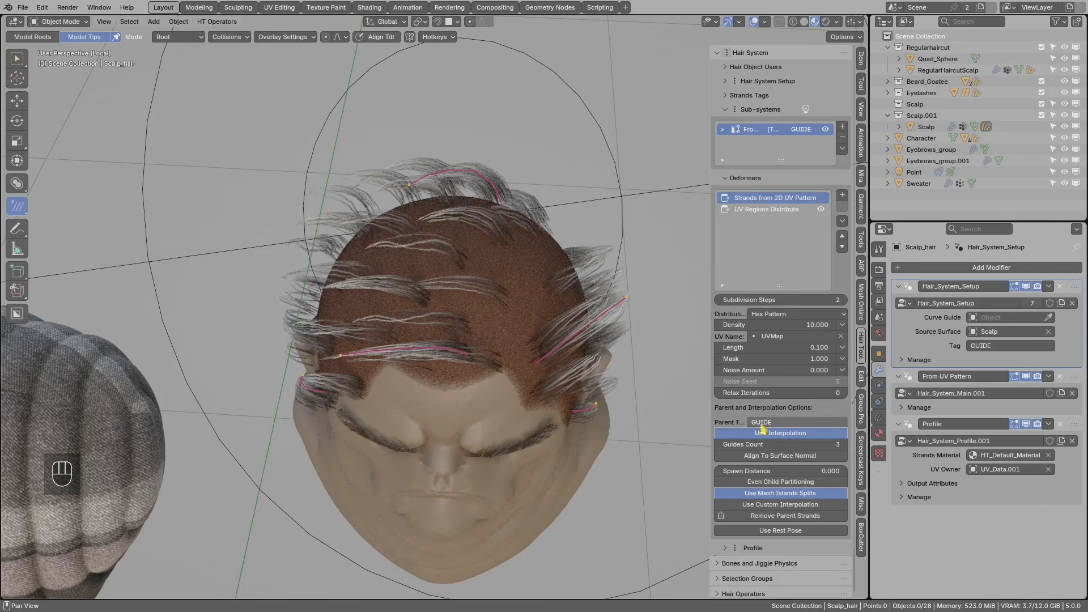
{"action": "scroll", "coordinate": [767, 380], "scroll_direction": "down", "scroll_amount": 2}
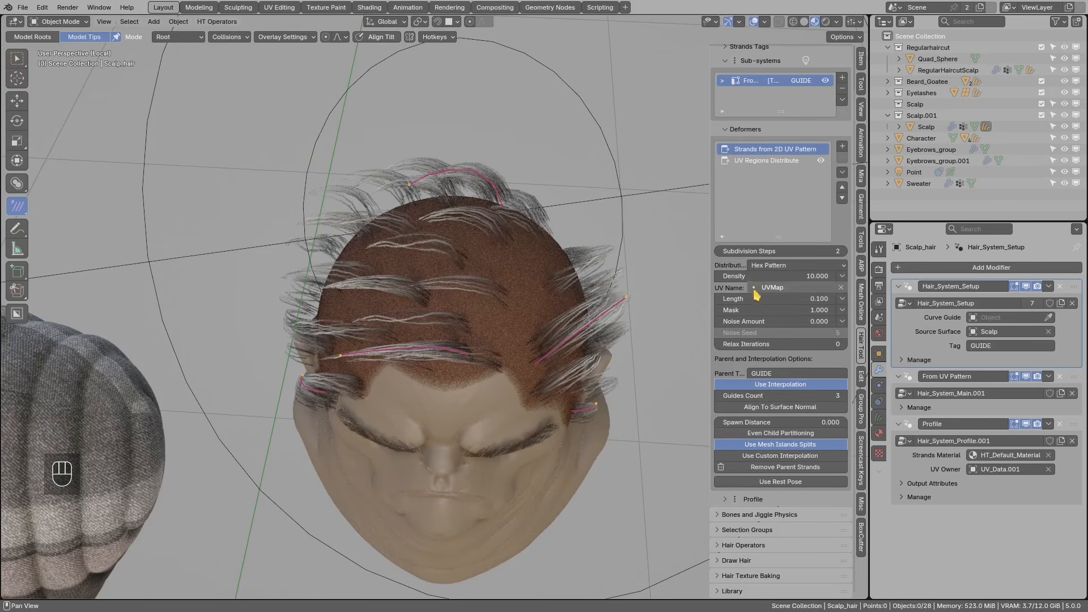
- Set the hair density to 22
{"action": "left_click", "coordinate": [739, 275]}
{"action": "key", "text": "Return"}
{"action": "middle_click_drag", "start_coordinate": [499, 272], "coordinate": [530, 251]}
- Restrict UV Regions Distribute to UV regions 8 and 7
{"action": "left_click", "coordinate": [758, 162]}
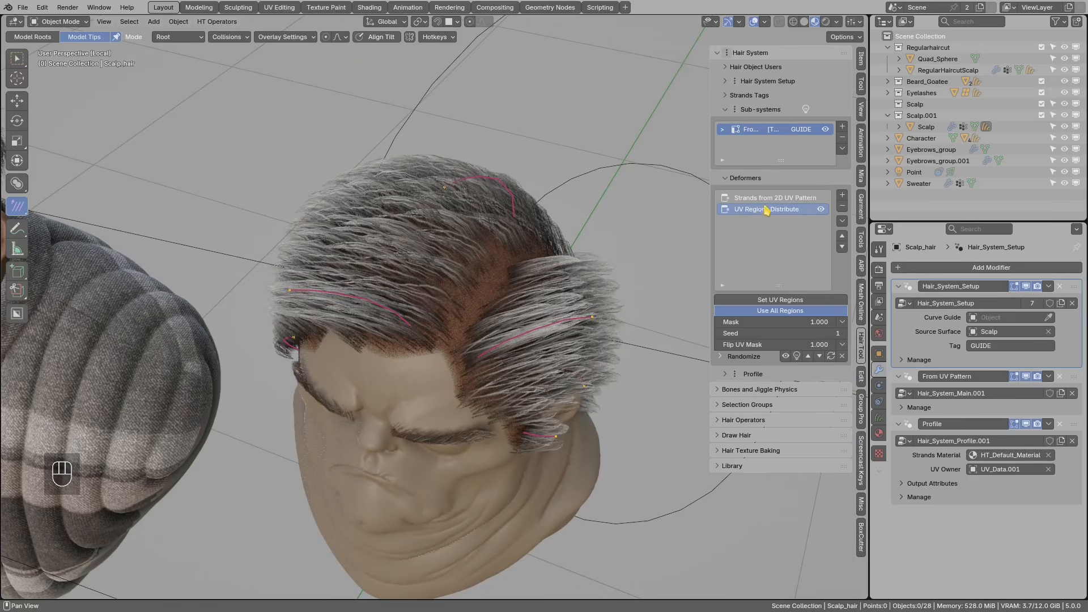
{"action": "left_click_drag", "start_coordinate": [708, 230], "coordinate": [691, 230]}
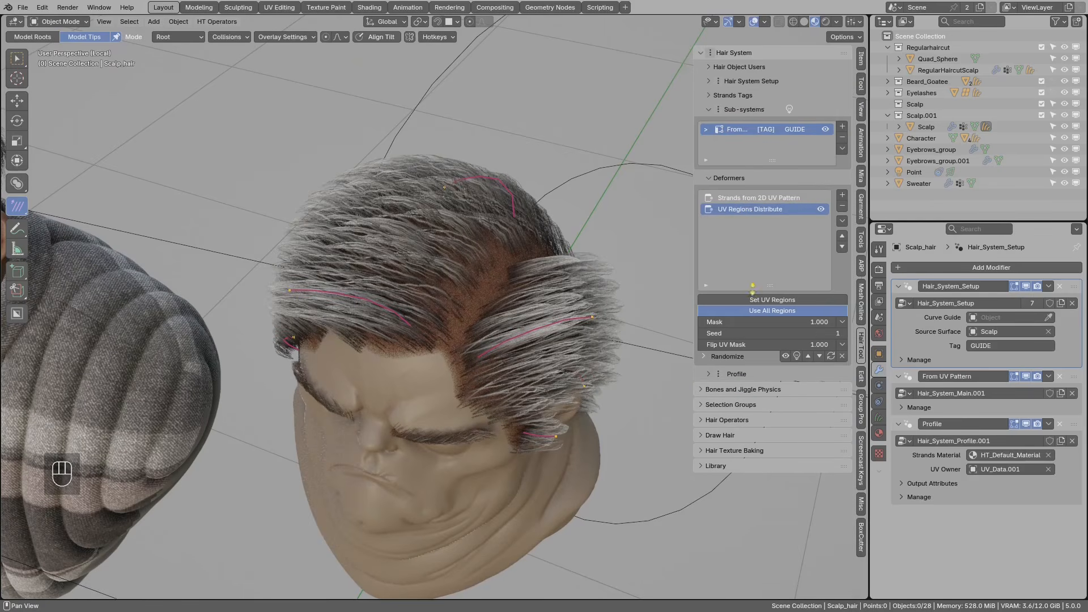
{"action": "left_click", "coordinate": [774, 302]}
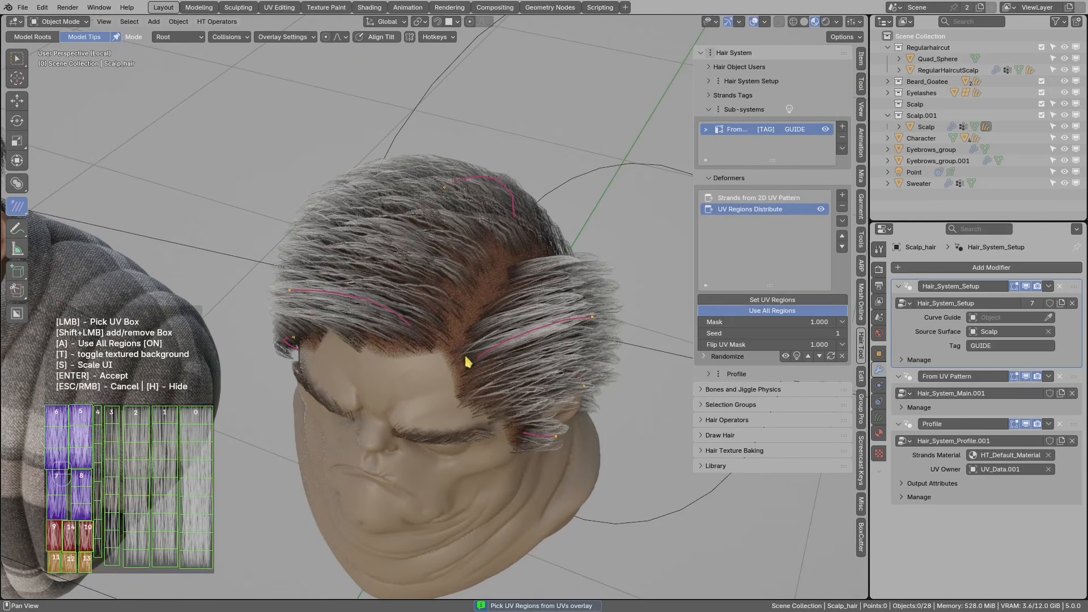
{"action": "left_click", "coordinate": [82, 499]}
{"action": "left_click", "coordinate": [62, 495], "text": "shift"}
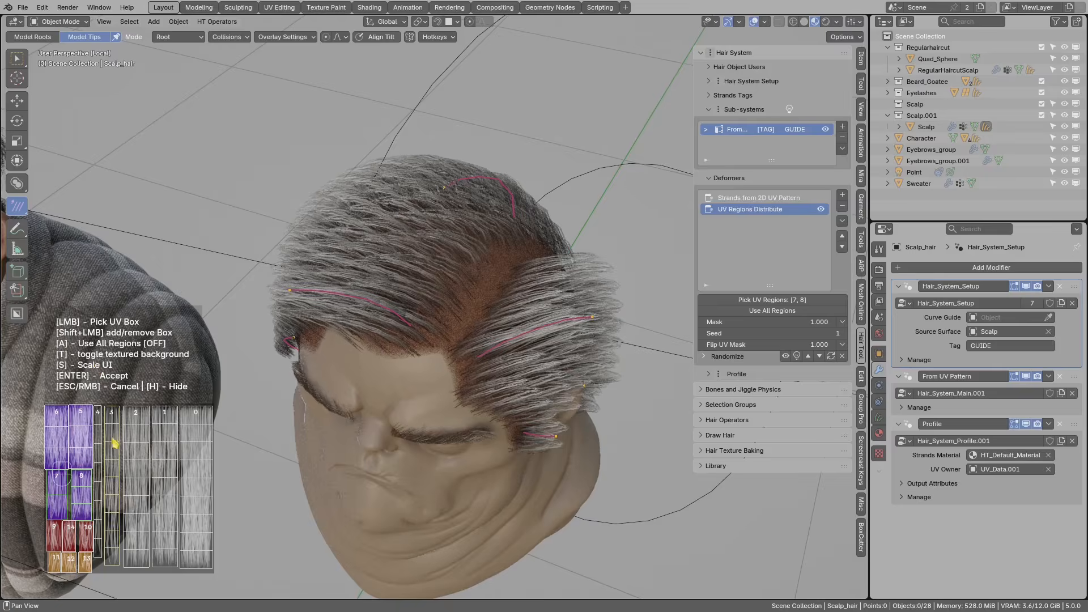
{"action": "key", "text": "s"}
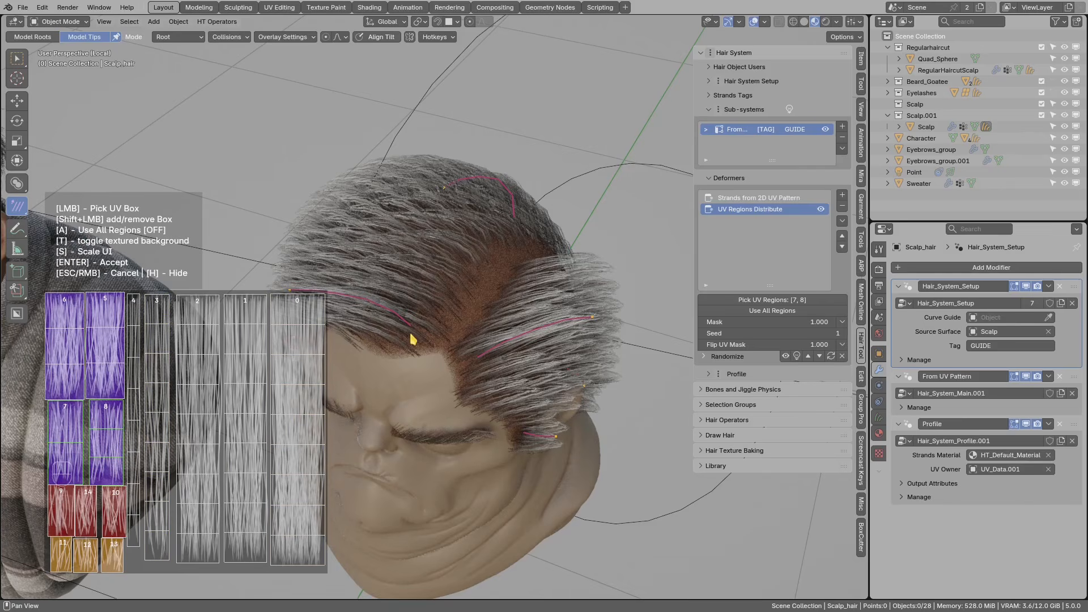
{"action": "key", "text": "Return"}
{"action": "middle_click_drag", "start_coordinate": [469, 305], "coordinate": [432, 242], "text": "shift"}
- Scale and rotate the side hair guide strand
{"action": "key", "text": "s"}
{"action": "left_click", "coordinate": [450, 362]}
{"action": "key", "text": "r"}
{"action": "left_click", "coordinate": [340, 418]}
{"action": "scroll", "coordinate": [498, 287], "scroll_direction": "up", "scroll_amount": 3}
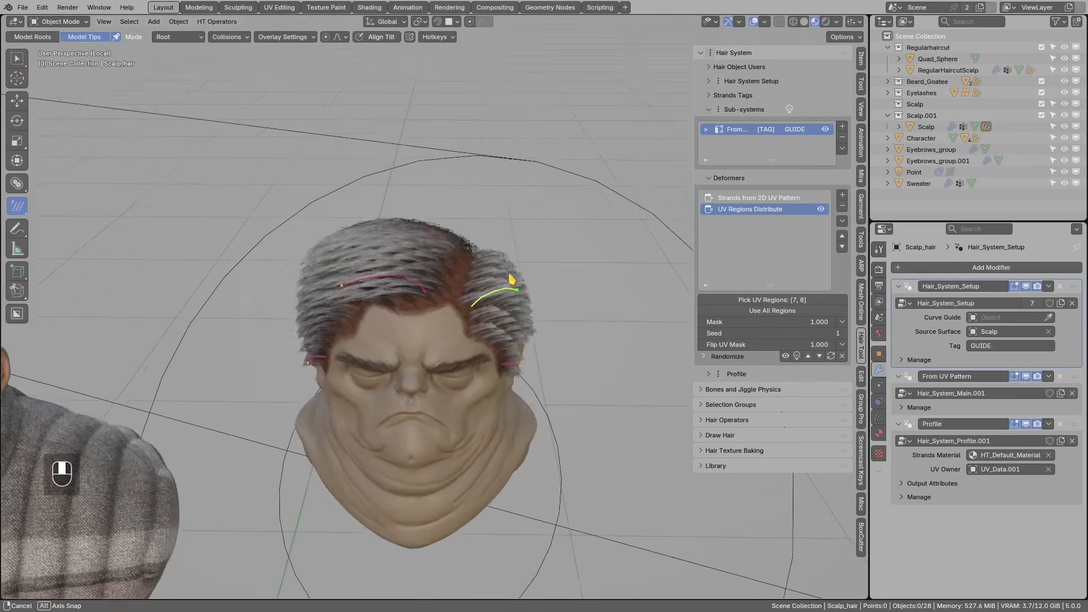
{"action": "left_click", "coordinate": [843, 195]}
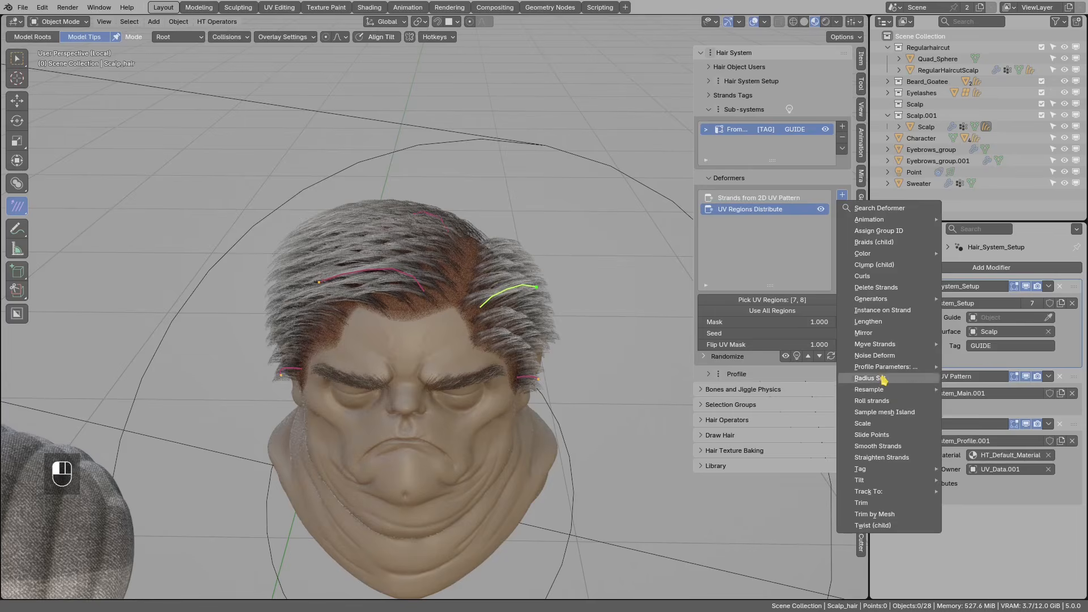
- Add a Noise Deform deformer and set its Global Scale to 0.1
{"action": "left_click", "coordinate": [875, 356]}
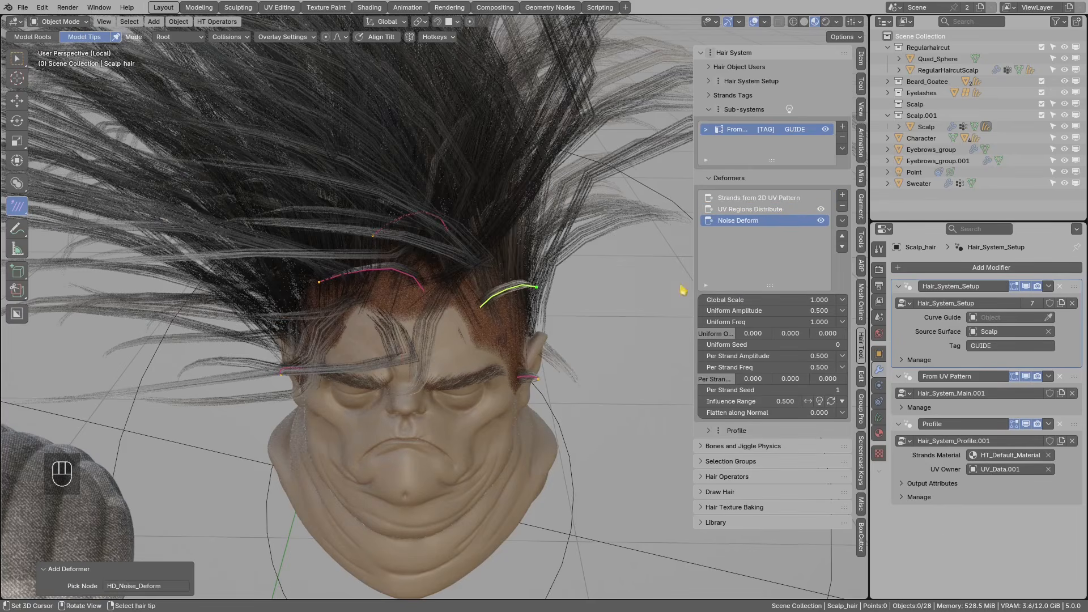
{"action": "scroll", "coordinate": [508, 241], "scroll_direction": "down", "scroll_amount": 6}
{"action": "middle_click_drag", "start_coordinate": [508, 241], "coordinate": [428, 168]}
{"action": "scroll", "coordinate": [444, 209], "scroll_direction": "up", "scroll_amount": 7}
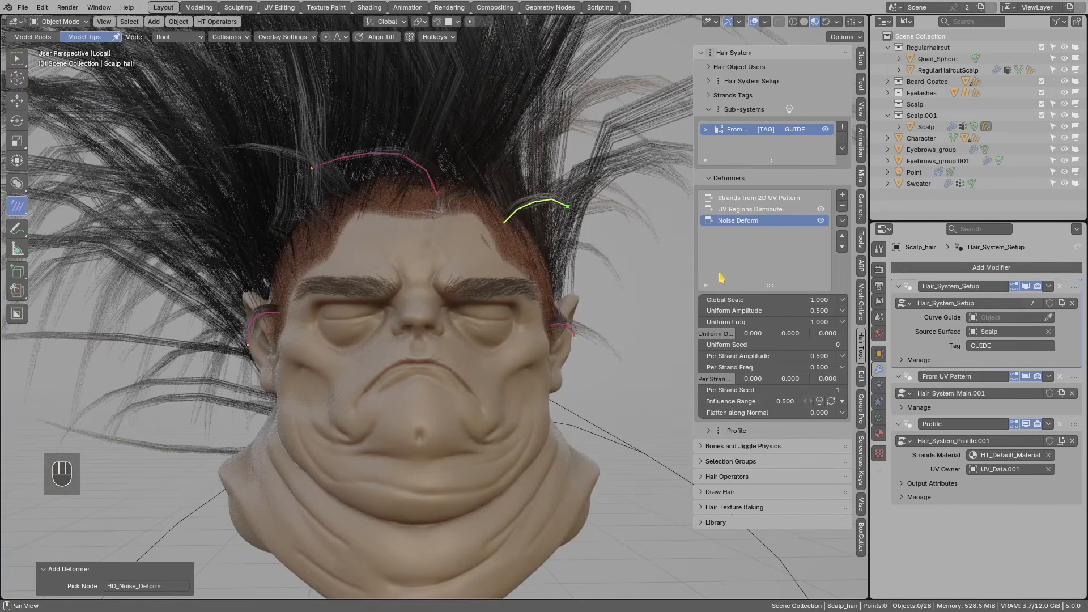
{"action": "type", "text": "0"}
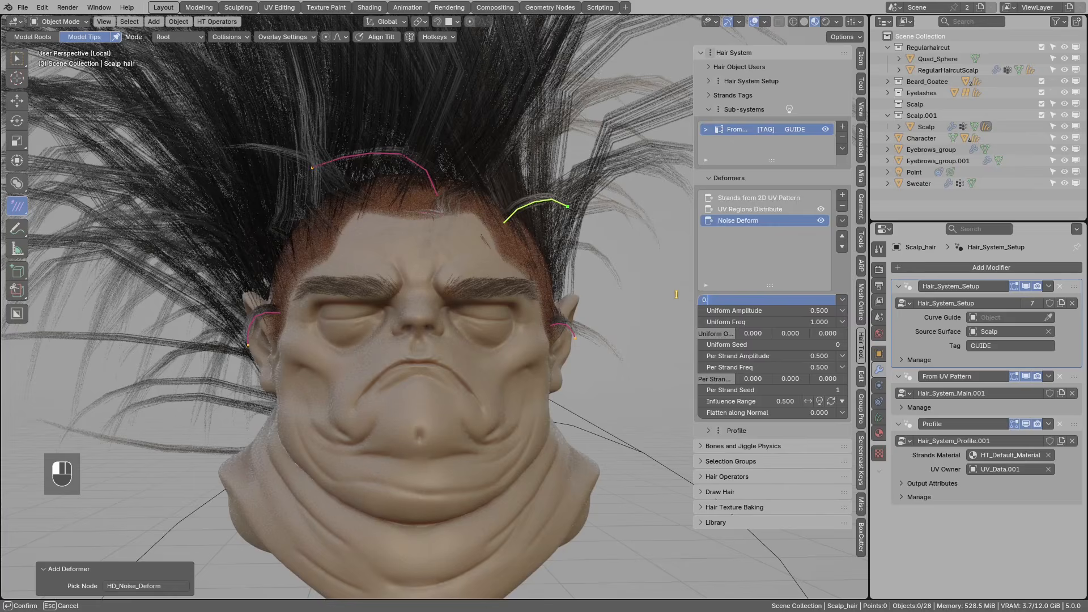
{"action": "type", "text": ".1"}
{"action": "key", "text": "Return"}
- Drag the Per Strand Amplitude down to 0 to remove per-strand noise
{"action": "middle_click_drag", "start_coordinate": [498, 247], "coordinate": [470, 290]}
{"action": "middle_click_drag", "start_coordinate": [504, 292], "coordinate": [515, 301]}
{"action": "middle_click_drag", "start_coordinate": [657, 339], "coordinate": [700, 363]}
{"action": "left_click_drag", "start_coordinate": [688, 357], "coordinate": [687, 356]}
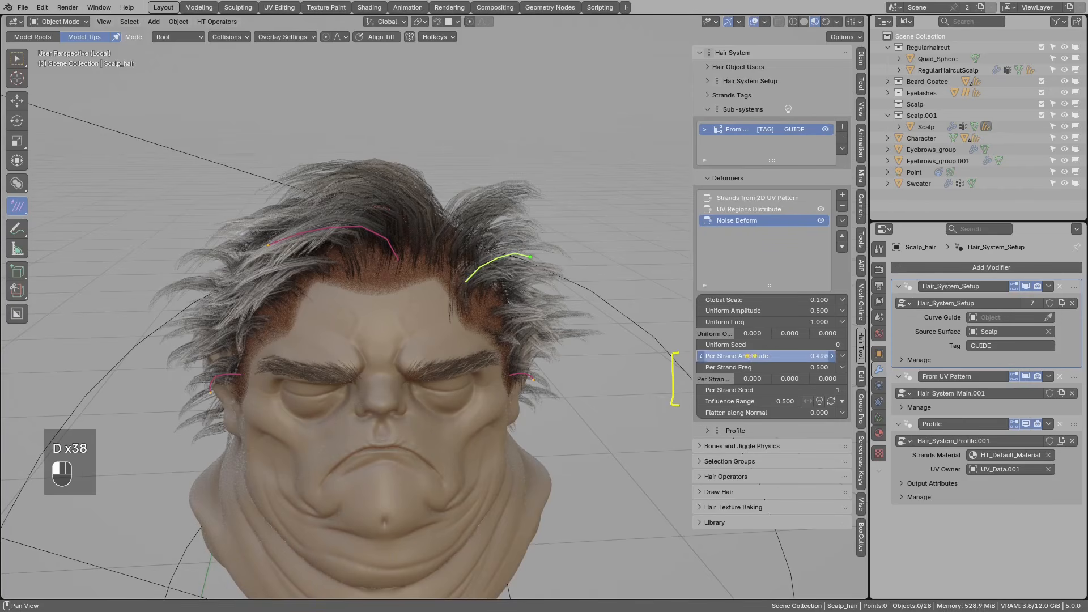
{"action": "left_click_drag", "start_coordinate": [750, 356], "coordinate": [692, 357]}
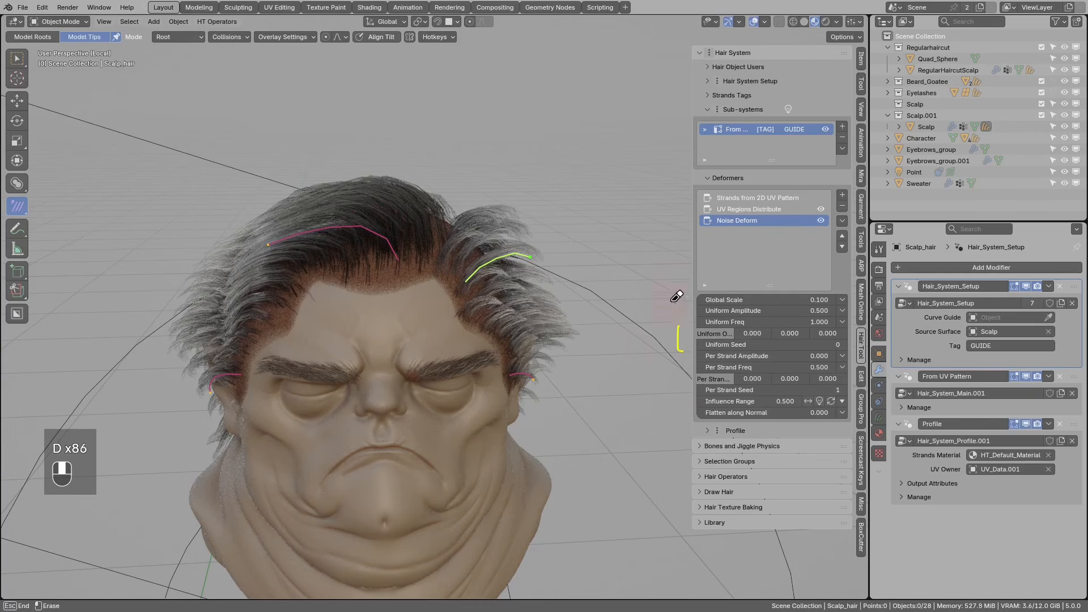
{"action": "middle_click_drag", "start_coordinate": [608, 326], "coordinate": [499, 340]}
{"action": "scroll", "coordinate": [448, 369], "scroll_direction": "up", "scroll_amount": 3}
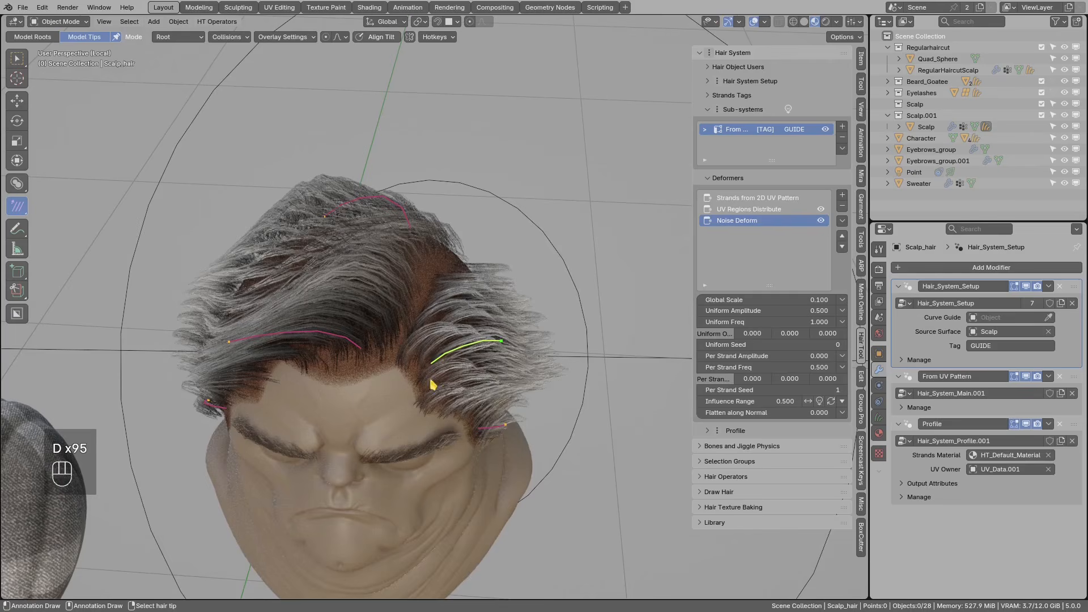
{"action": "mouse_move", "coordinate": [443, 379]}
{"action": "middle_mouse_down"}
{"action": "mouse_move", "coordinate": [413, 383]}
{"action": "mouse_move", "coordinate": [432, 383]}
{"action": "mouse_move", "coordinate": [452, 360]}
{"action": "mouse_move", "coordinate": [486, 377]}
{"action": "mouse_move", "coordinate": [428, 357]}
{"action": "mouse_move", "coordinate": [435, 380]}
{"action": "middle_mouse_up"}
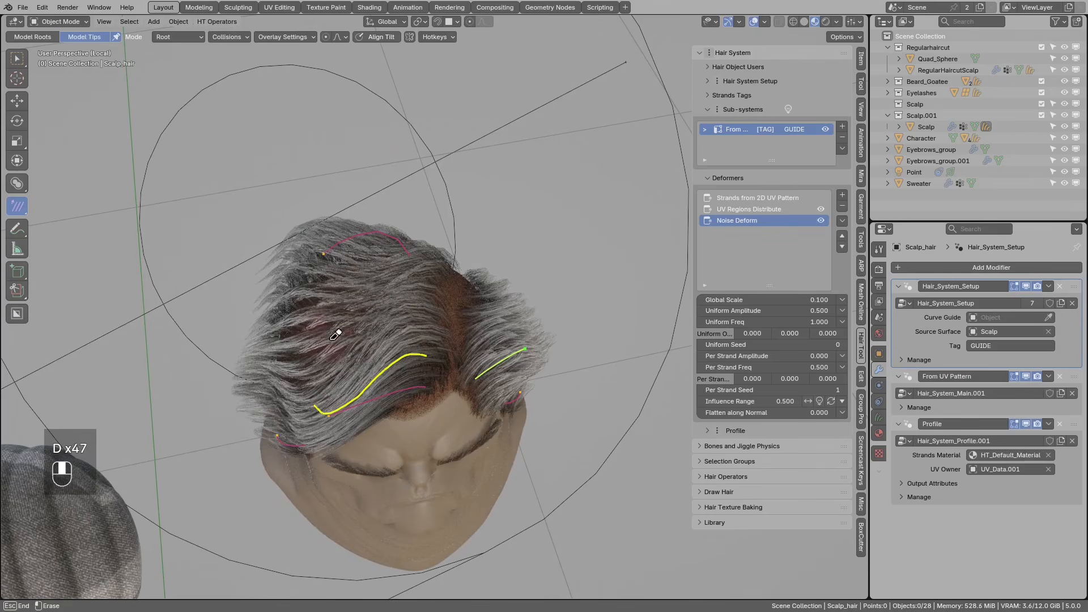
{"action": "middle_click_drag", "start_coordinate": [309, 421], "coordinate": [417, 391]}
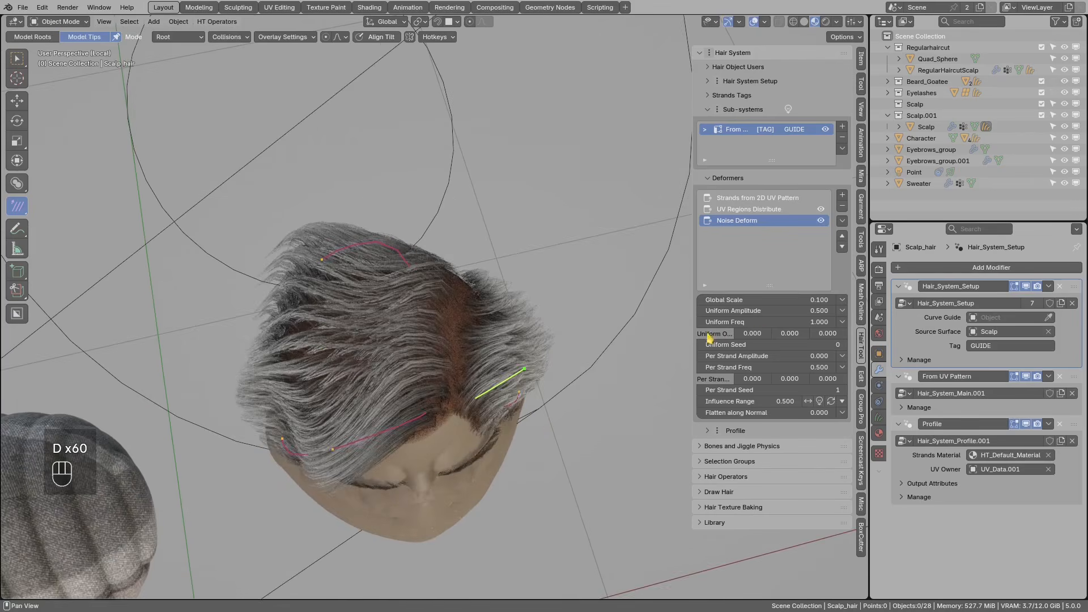
- Set Uniform Amplitude to 0.452 and Uniform Frequency to 0.9
{"action": "left_click_drag", "start_coordinate": [772, 314], "coordinate": [842, 314]}
{"action": "middle_click_drag", "start_coordinate": [573, 359], "coordinate": [546, 318]}
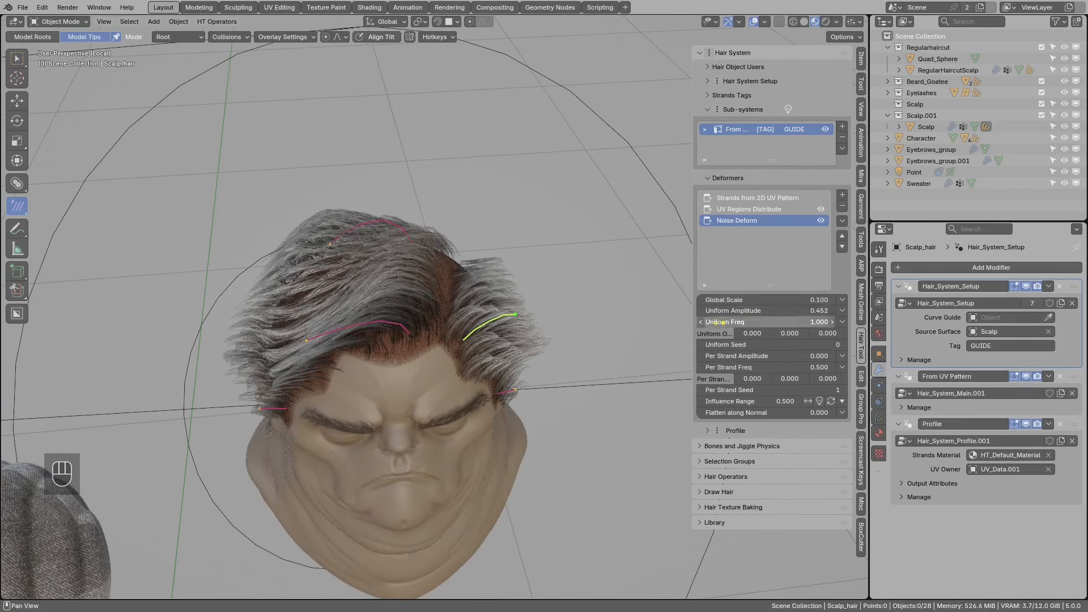
{"action": "left_click", "coordinate": [701, 322]}
{"action": "left_click", "coordinate": [701, 322]}
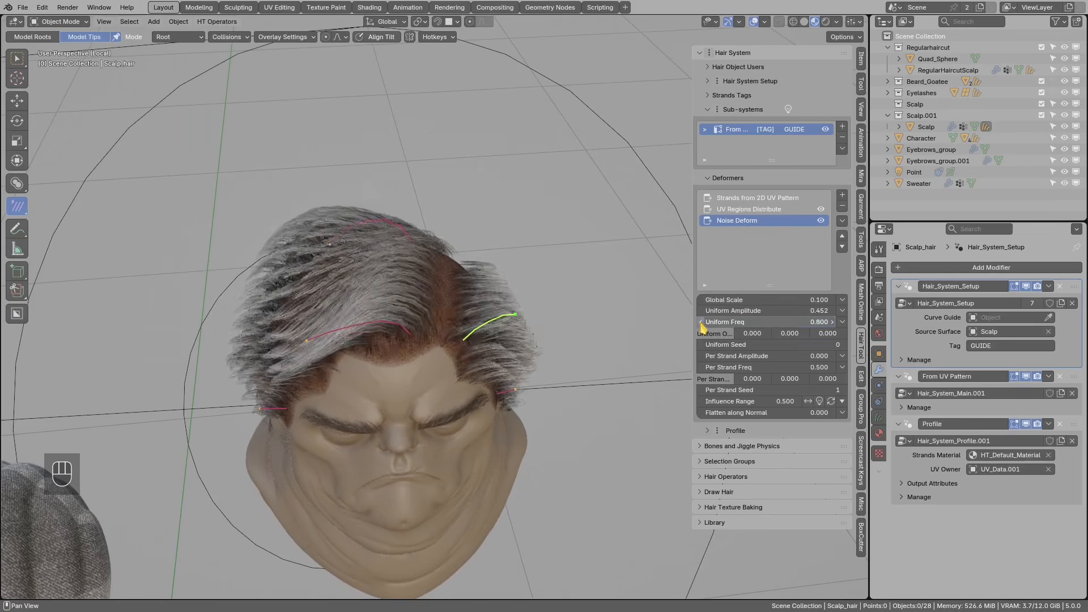
{"action": "left_click", "coordinate": [701, 322]}
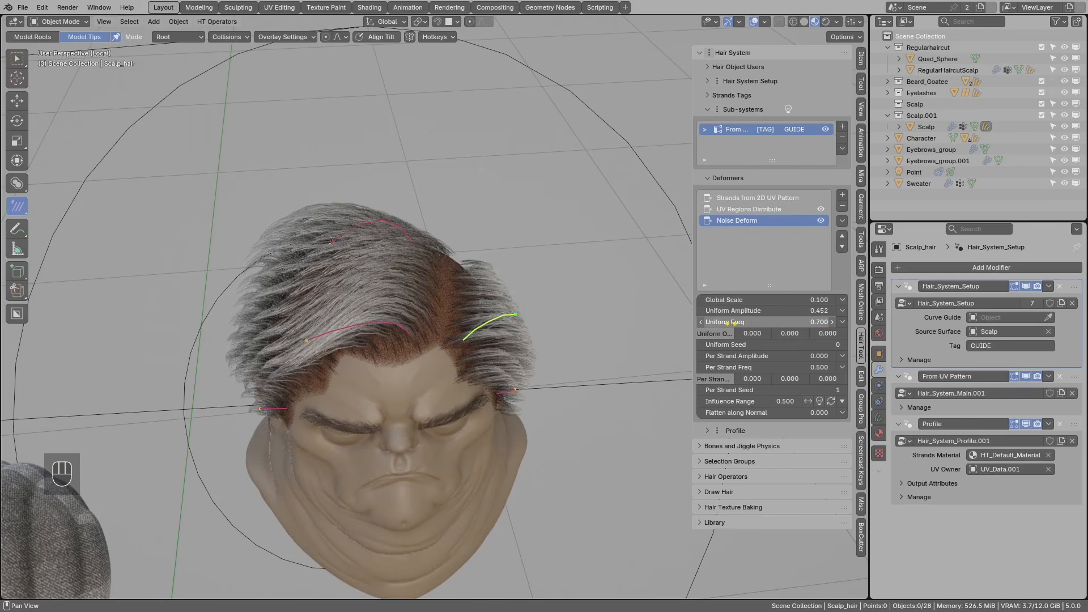
{"action": "left_click", "coordinate": [833, 322]}
{"action": "left_click", "coordinate": [831, 323]}
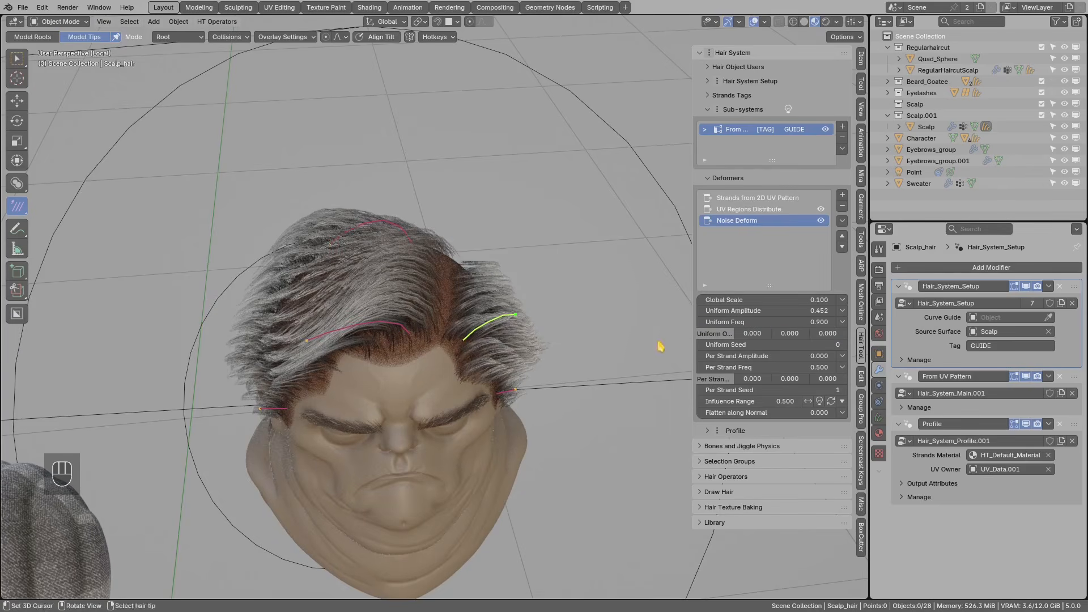
- Try different uniform noise seeds, then undo back to seed 0
{"action": "middle_click_drag", "start_coordinate": [530, 340], "coordinate": [537, 319]}
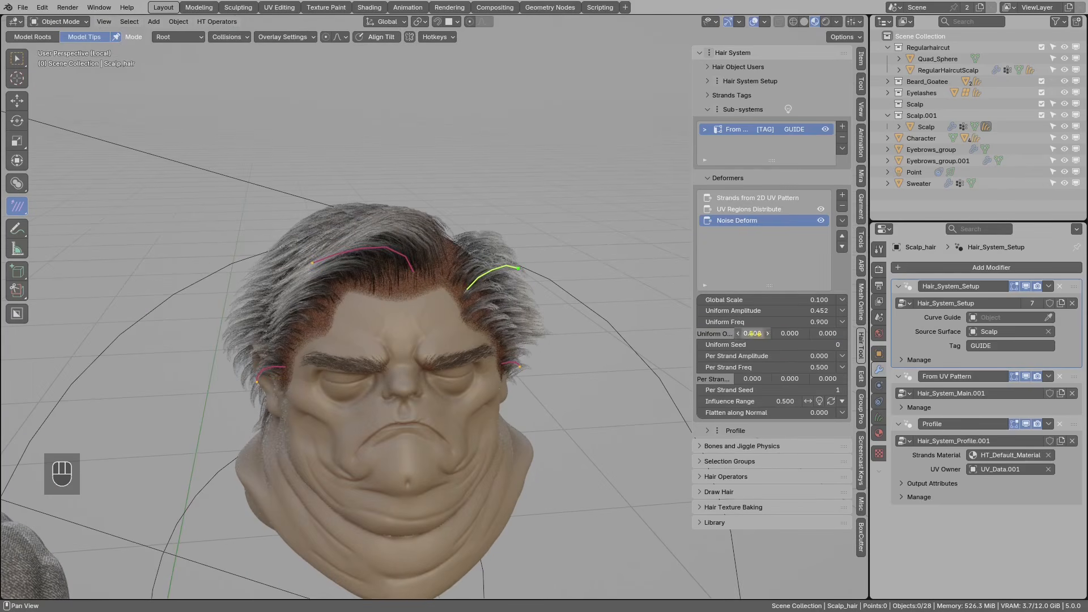
{"action": "left_click_drag", "start_coordinate": [771, 345], "coordinate": [803, 345], "text": "shift"}
{"action": "middle_click_drag", "start_coordinate": [386, 340], "coordinate": [418, 262]}
{"action": "key", "text": "ctrl+z"}
{"action": "middle_click_drag", "start_coordinate": [428, 301], "coordinate": [431, 261]}
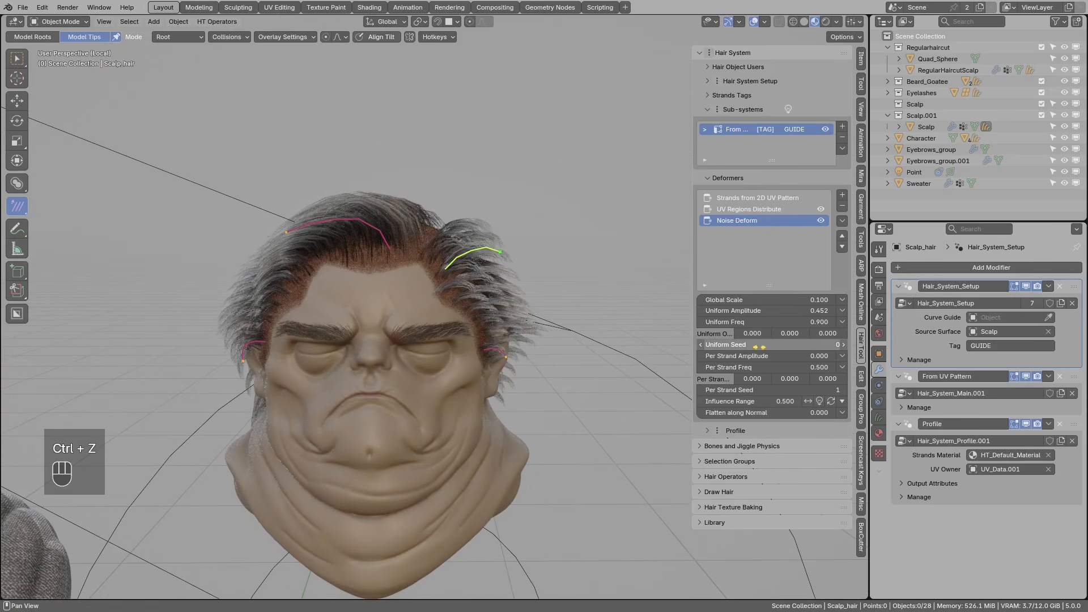
{"action": "middle_click_drag", "start_coordinate": [479, 272], "coordinate": [429, 267]}
- Add a Push Out deformer from Move Strands to the guide strands
{"action": "middle_click_drag", "start_coordinate": [377, 319], "coordinate": [354, 259]}
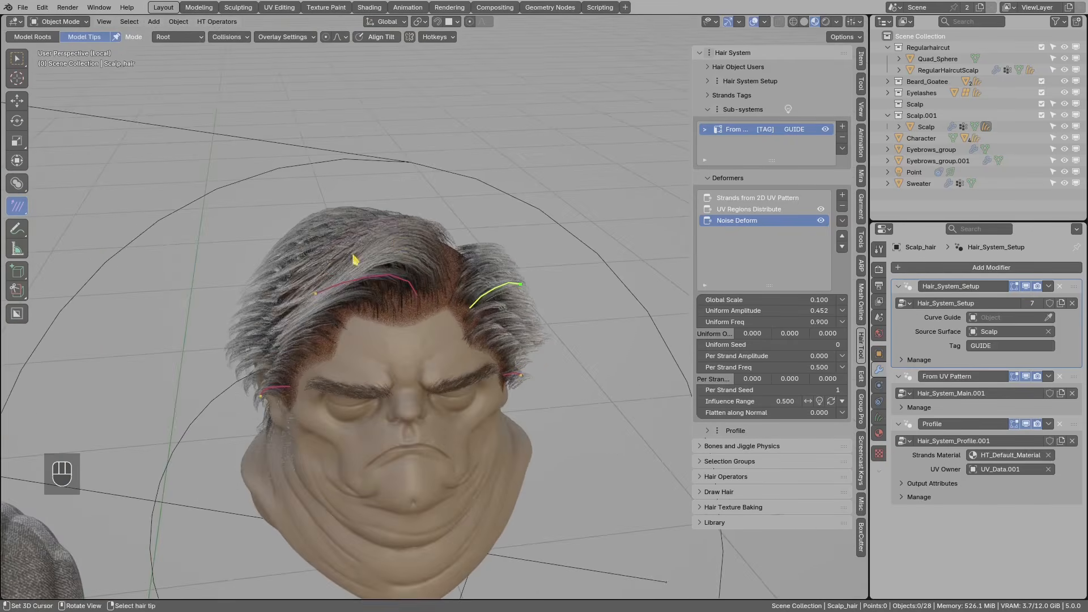
{"action": "left_click", "coordinate": [840, 197]}
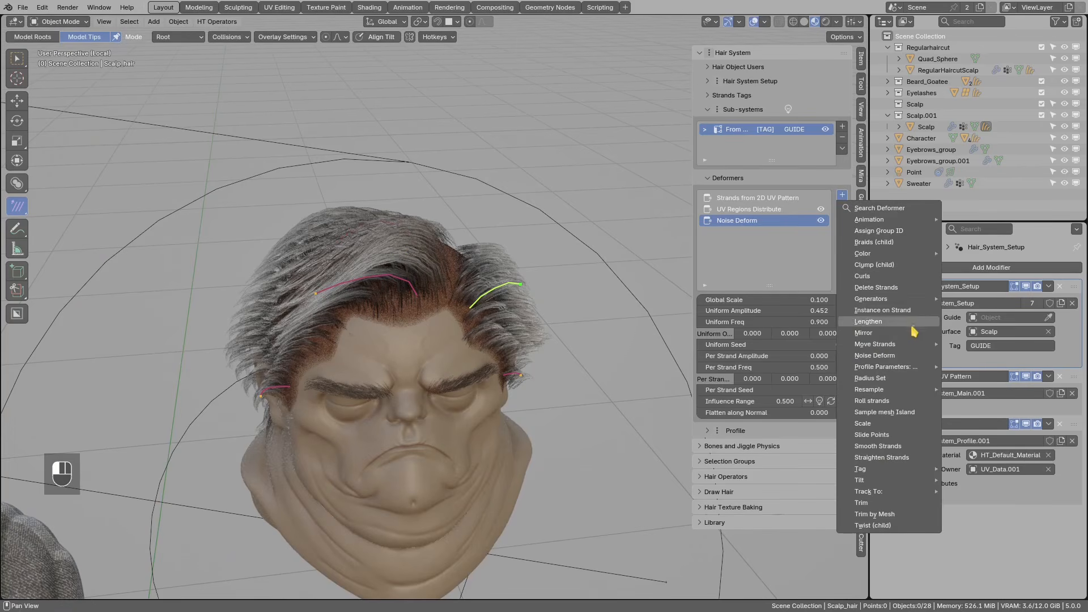
{"action": "mouse_move", "coordinate": [889, 346]}
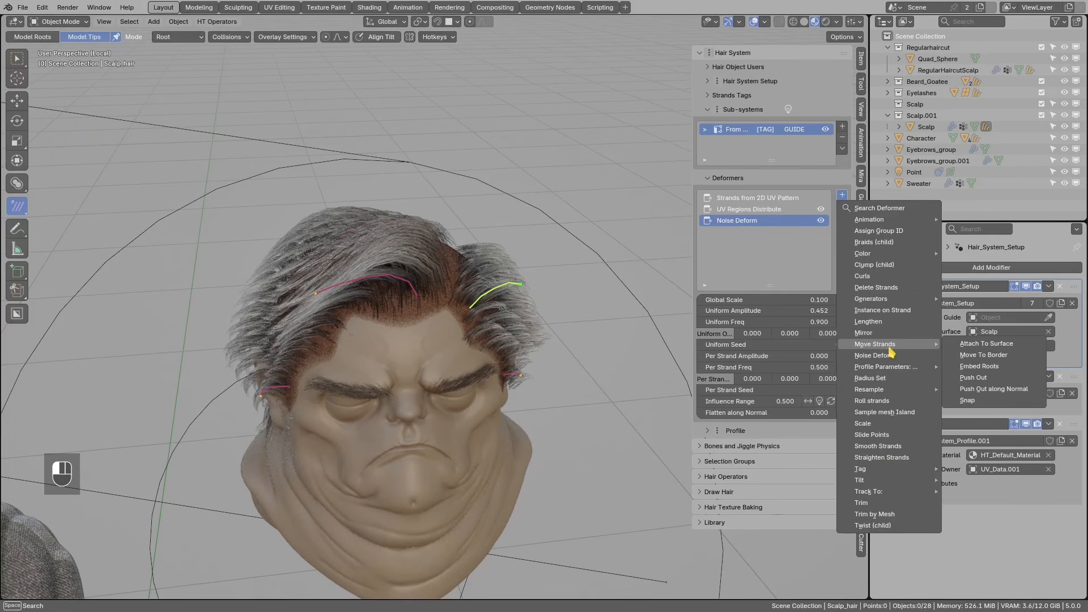
{"action": "left_click", "coordinate": [978, 378]}
{"action": "middle_click_drag", "start_coordinate": [499, 317], "coordinate": [412, 261]}
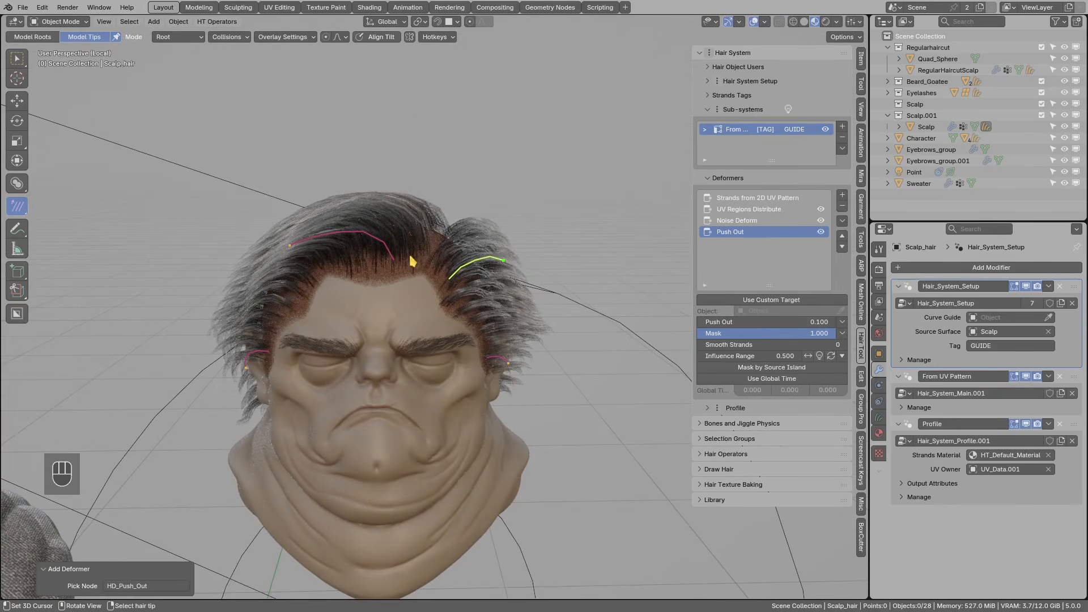
{"action": "middle_click_drag", "start_coordinate": [514, 261], "coordinate": [325, 318]}
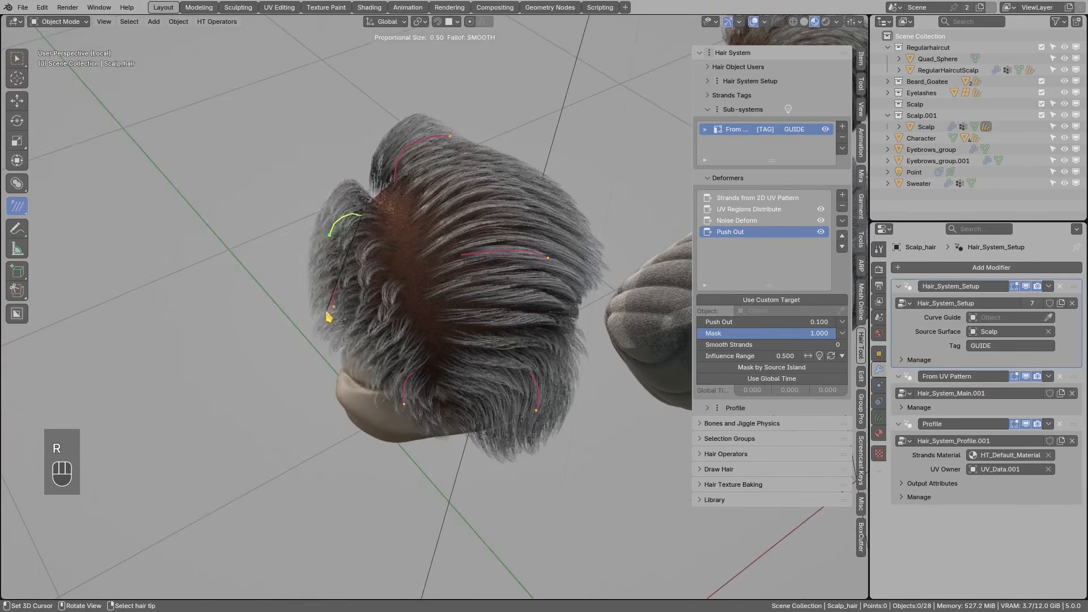
{"action": "middle_click_drag", "start_coordinate": [338, 266], "coordinate": [359, 303]}
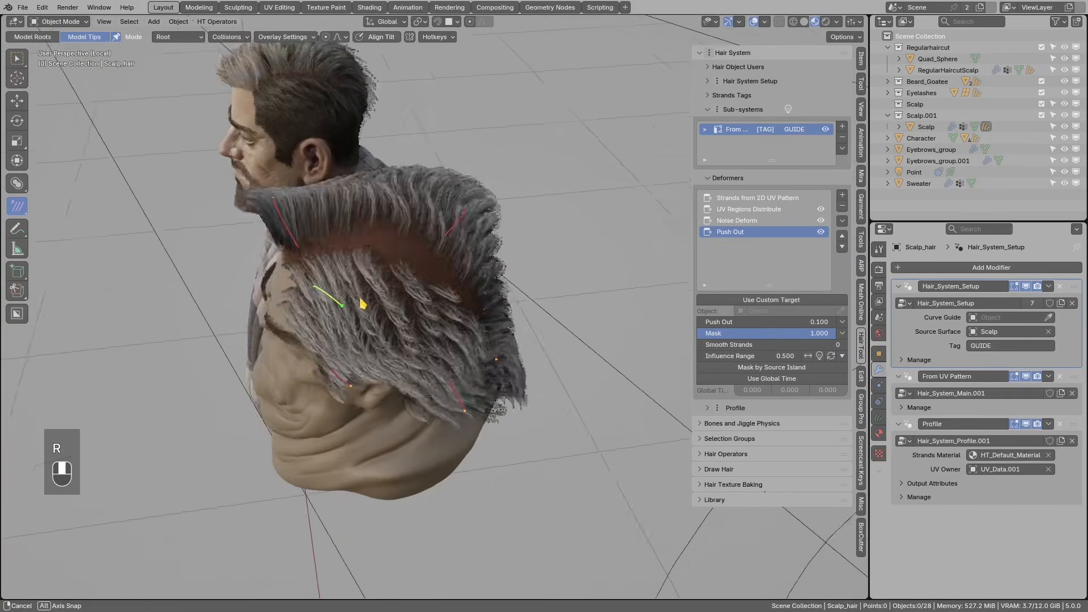
- Duplicate a guide strand and move the copy into place near the face
{"action": "key", "text": "shift+d"}
{"action": "left_click", "coordinate": [449, 335]}
{"action": "middle_click_drag", "start_coordinate": [449, 335], "coordinate": [507, 288]}
{"action": "key", "text": "r"}
{"action": "key", "text": "g"}
{"action": "left_click", "coordinate": [437, 315]}
- Add an Align Tilt to Source Surface deformer from the Tilt category
{"action": "left_click", "coordinate": [842, 195]}
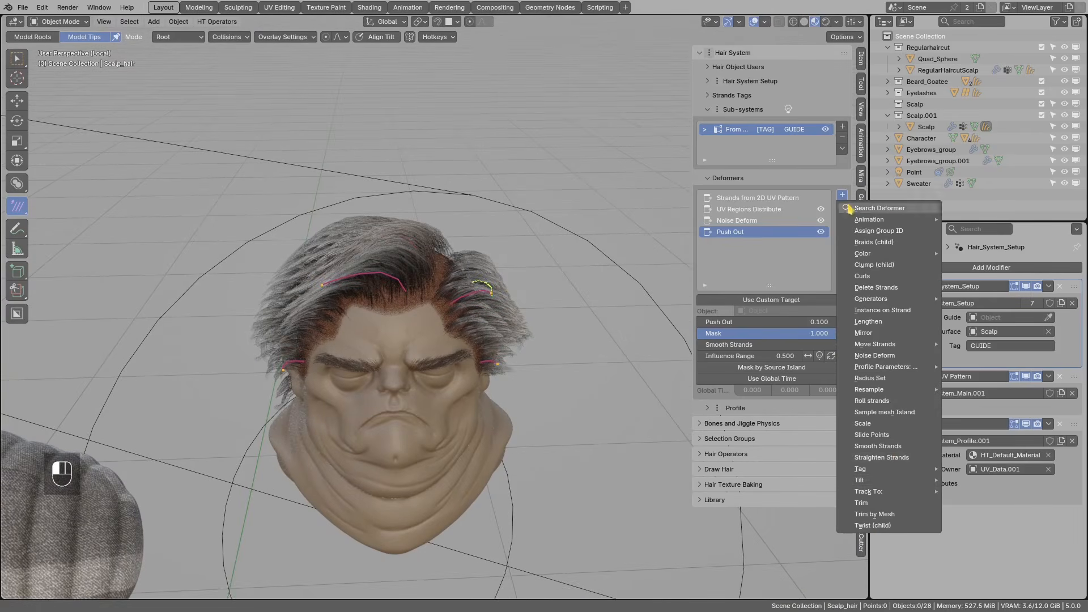
{"action": "mouse_move", "coordinate": [890, 480]}
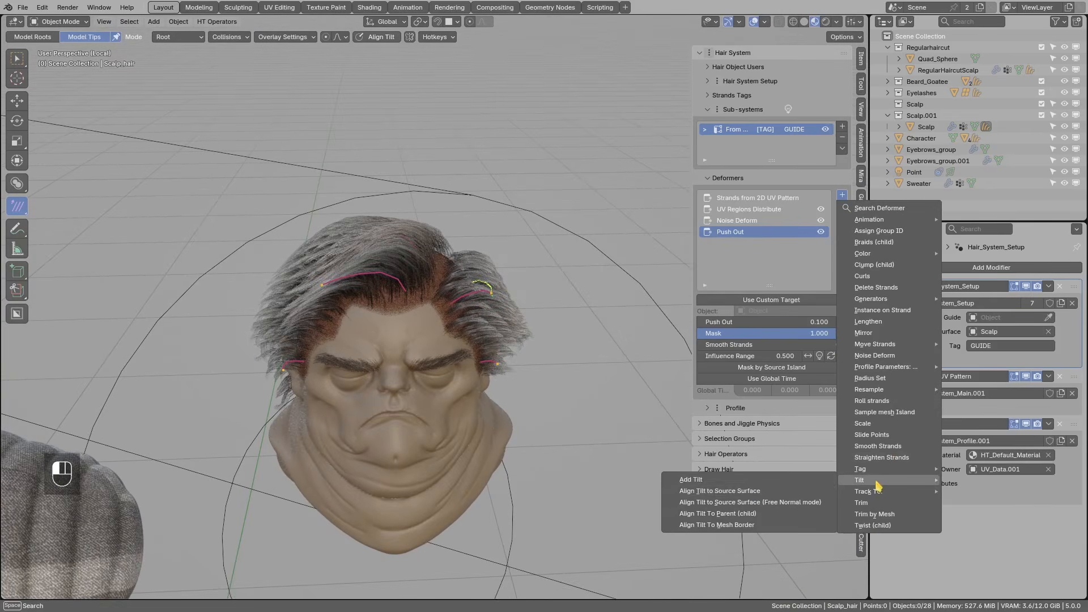
{"action": "left_click", "coordinate": [729, 494]}
{"action": "middle_click_drag", "start_coordinate": [649, 425], "coordinate": [500, 315]}
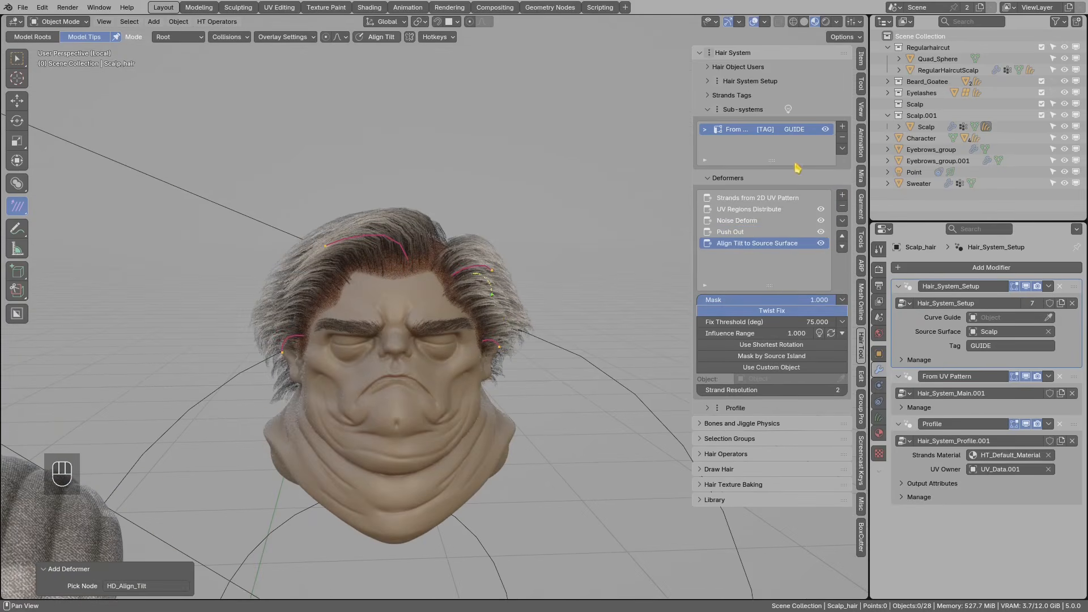
- Set the guide sub-system's display colour to red
{"action": "left_click_drag", "start_coordinate": [687, 155], "coordinate": [628, 155]}
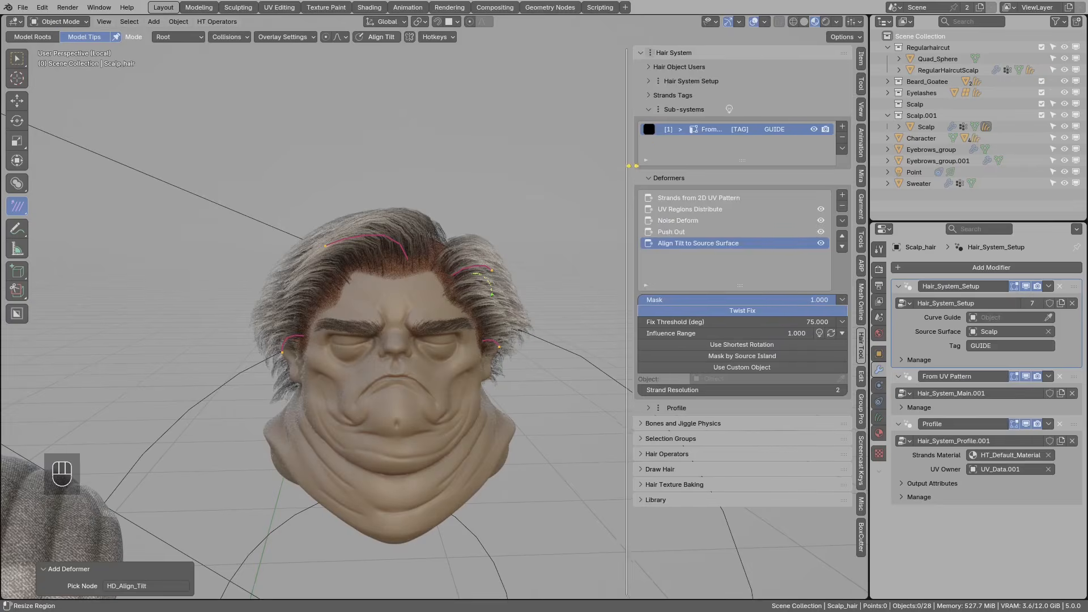
{"action": "left_click", "coordinate": [648, 129]}
{"action": "left_click_drag", "start_coordinate": [747, 178], "coordinate": [748, 155]}
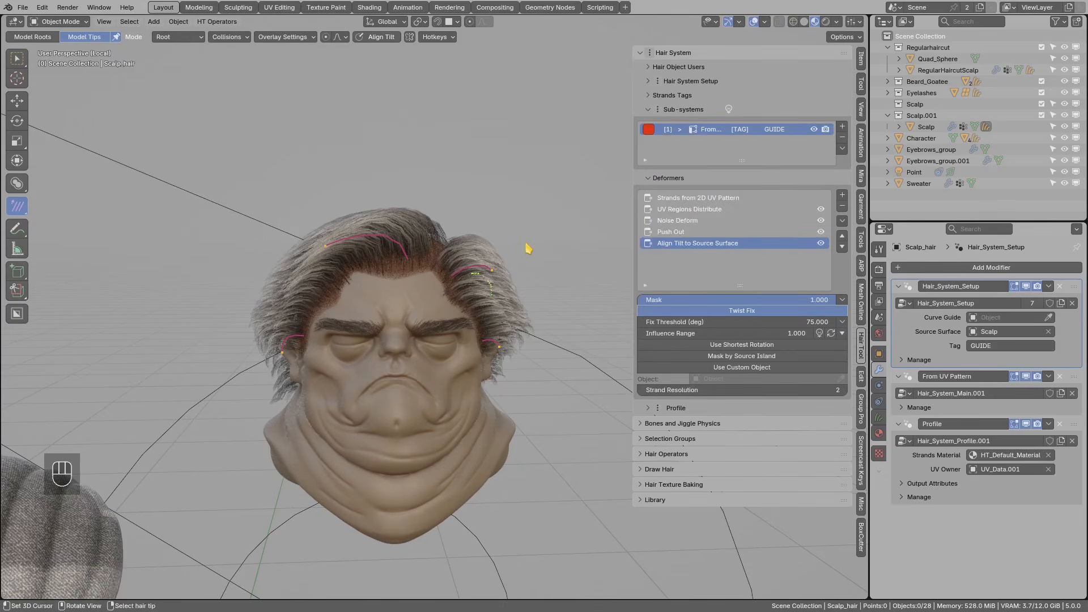
{"action": "middle_click_drag", "start_coordinate": [527, 245], "coordinate": [459, 264]}
{"action": "left_click", "coordinate": [842, 127]}
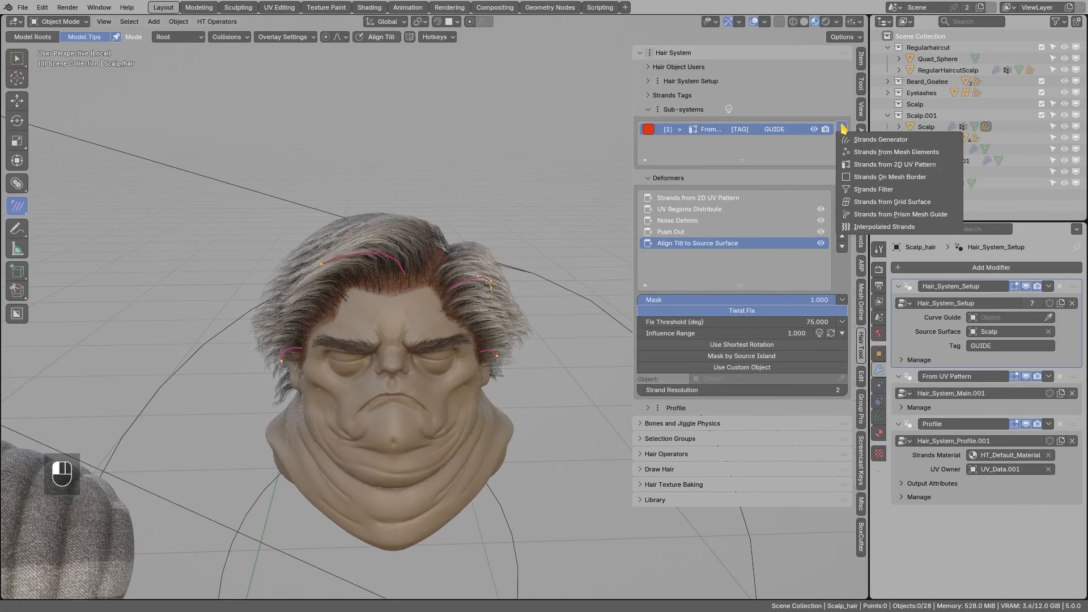
- Add a second strands sub-system from the 2D UV pattern and colour it bright green
{"action": "left_click", "coordinate": [918, 168]}
{"action": "mouse_move", "coordinate": [502, 237]}
{"action": "middle_mouse_down"}
{"action": "mouse_move", "coordinate": [494, 253]}
{"action": "mouse_move", "coordinate": [508, 227]}
{"action": "mouse_move", "coordinate": [498, 243]}
{"action": "middle_mouse_up"}
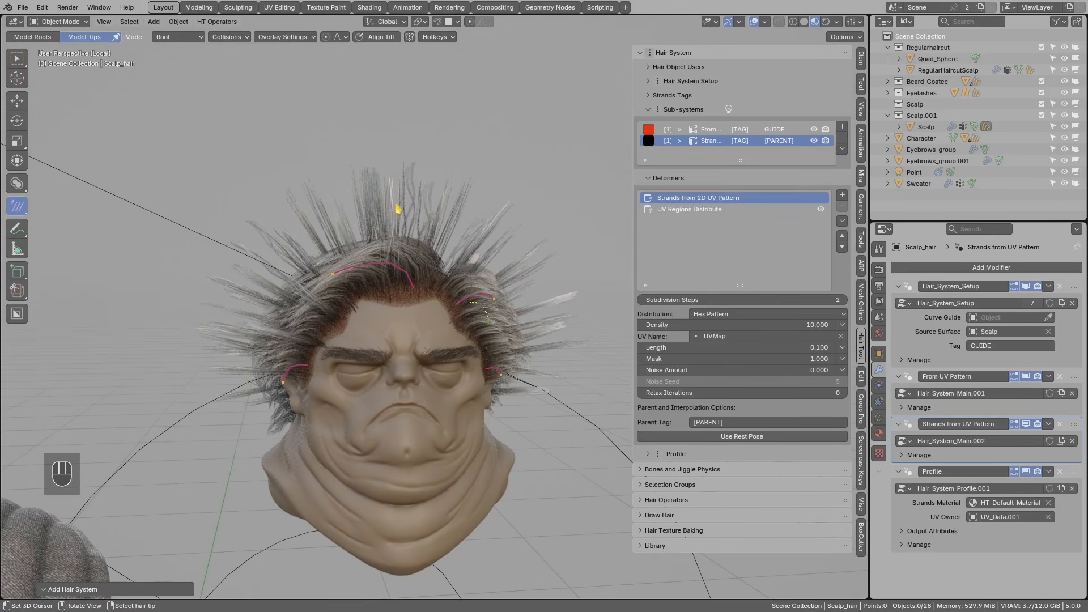
{"action": "middle_click_drag", "start_coordinate": [432, 180], "coordinate": [428, 204]}
{"action": "left_click_drag", "start_coordinate": [632, 170], "coordinate": [595, 170]}
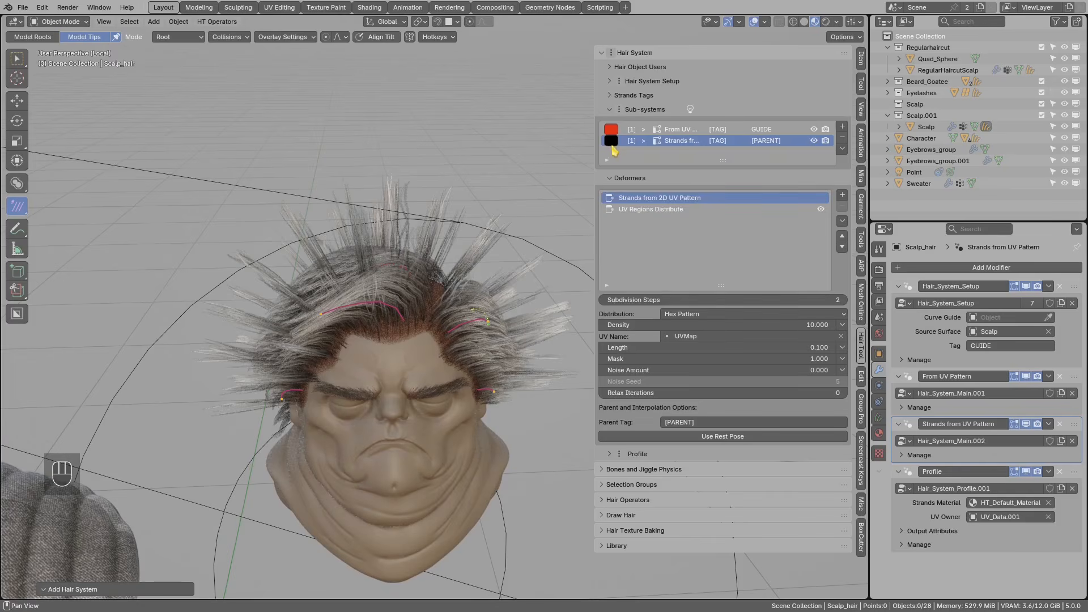
{"action": "left_click", "coordinate": [612, 141]}
{"action": "left_click_drag", "start_coordinate": [710, 178], "coordinate": [707, 173]}
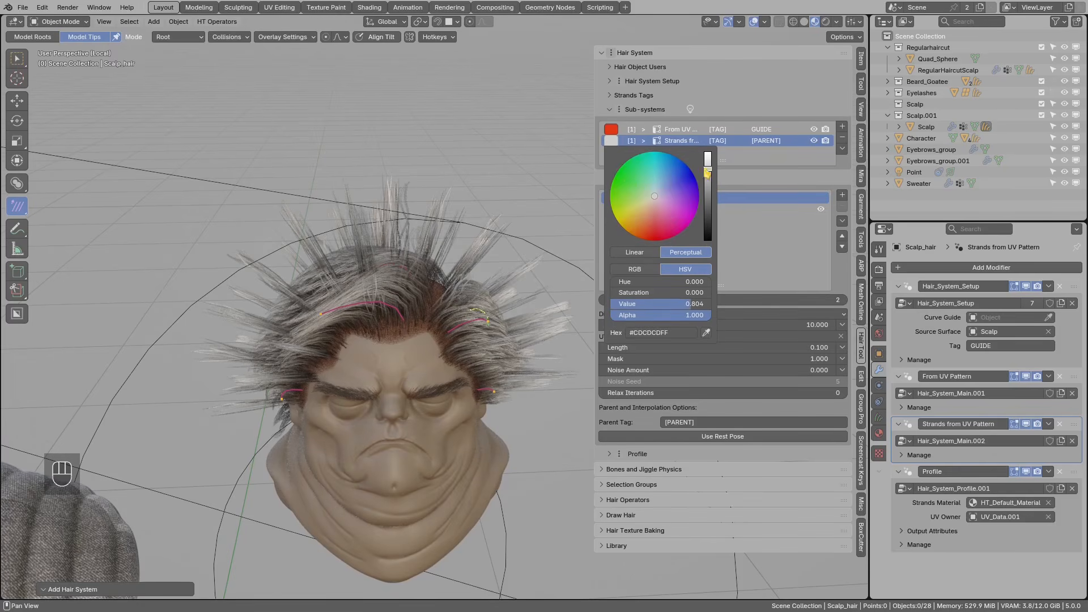
{"action": "left_click", "coordinate": [625, 185]}
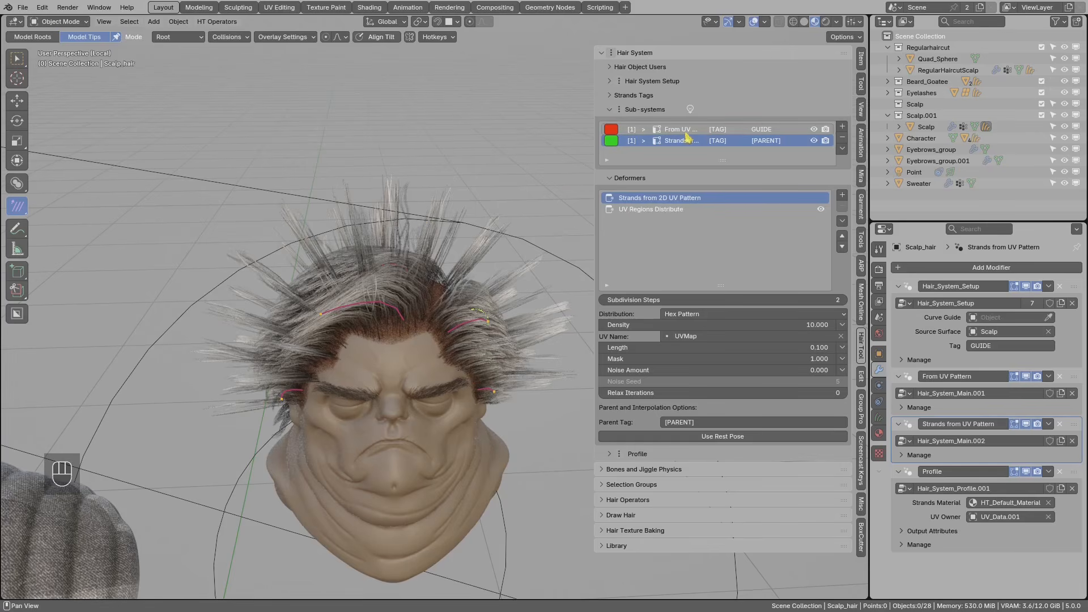
- Retag the guide sub-system as R
{"action": "left_click", "coordinate": [721, 130]}
{"action": "double_click", "coordinate": [719, 130]}
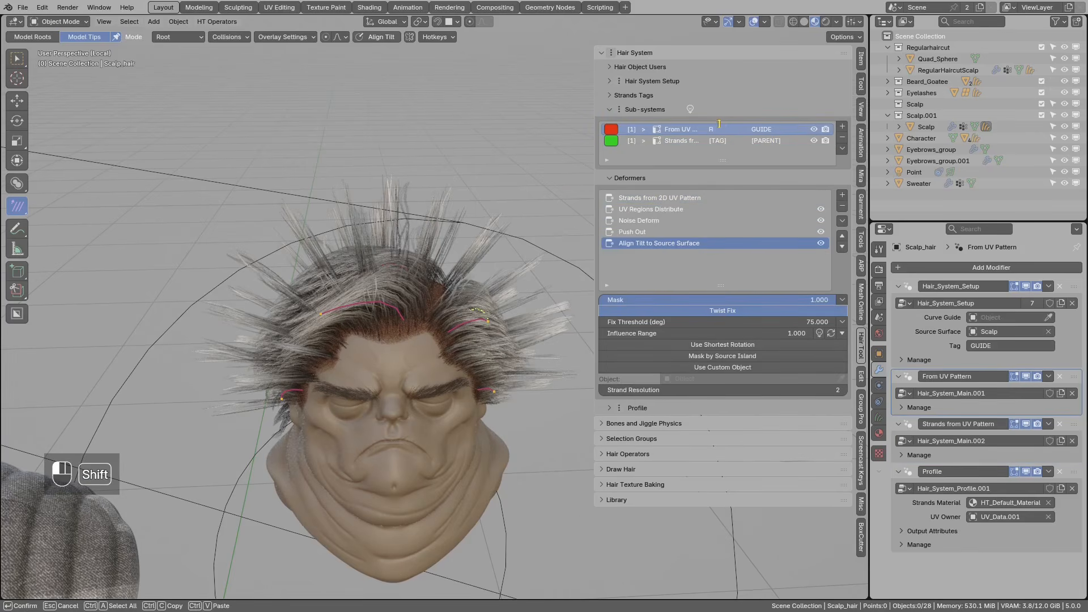
{"action": "left_click", "coordinate": [719, 123]}
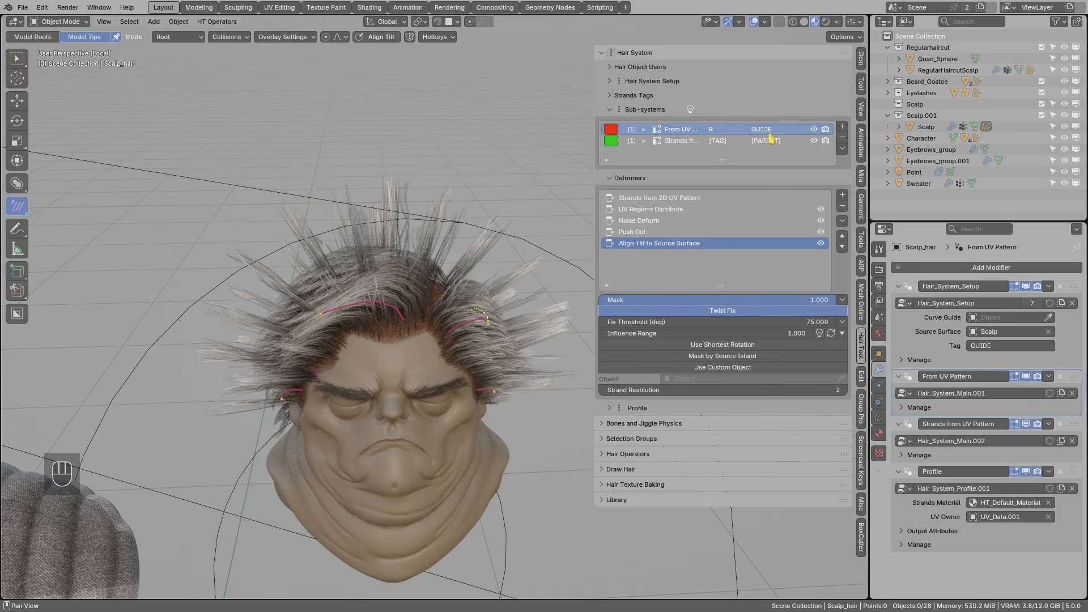
- Set the second sub-system's parent tag to R so its strands interpolate from the guides
{"action": "left_click", "coordinate": [715, 142]}
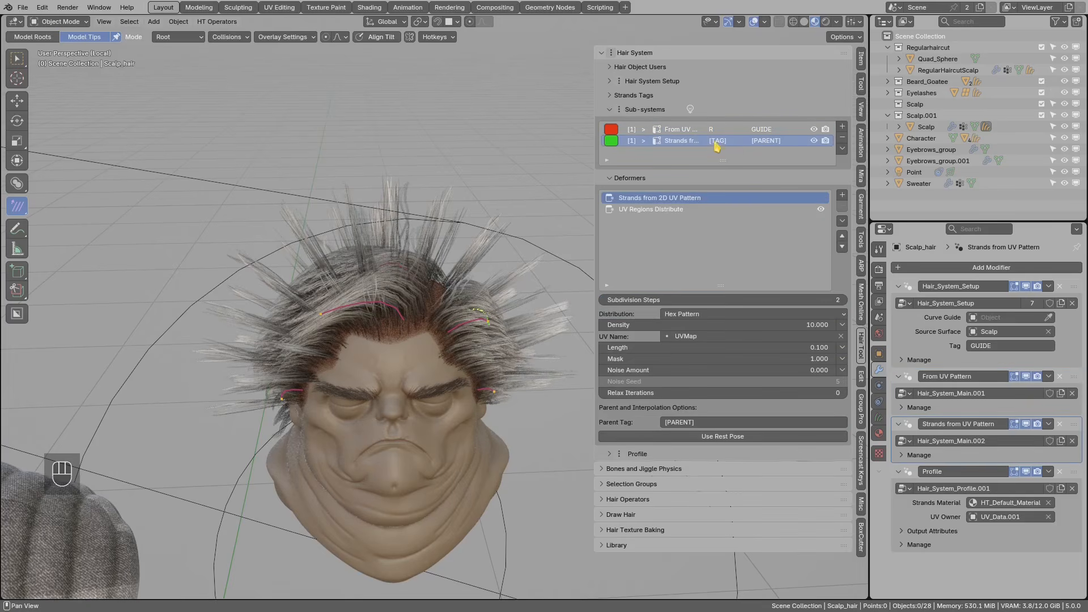
{"action": "double_click", "coordinate": [763, 141]}
{"action": "type", "text": "R"}
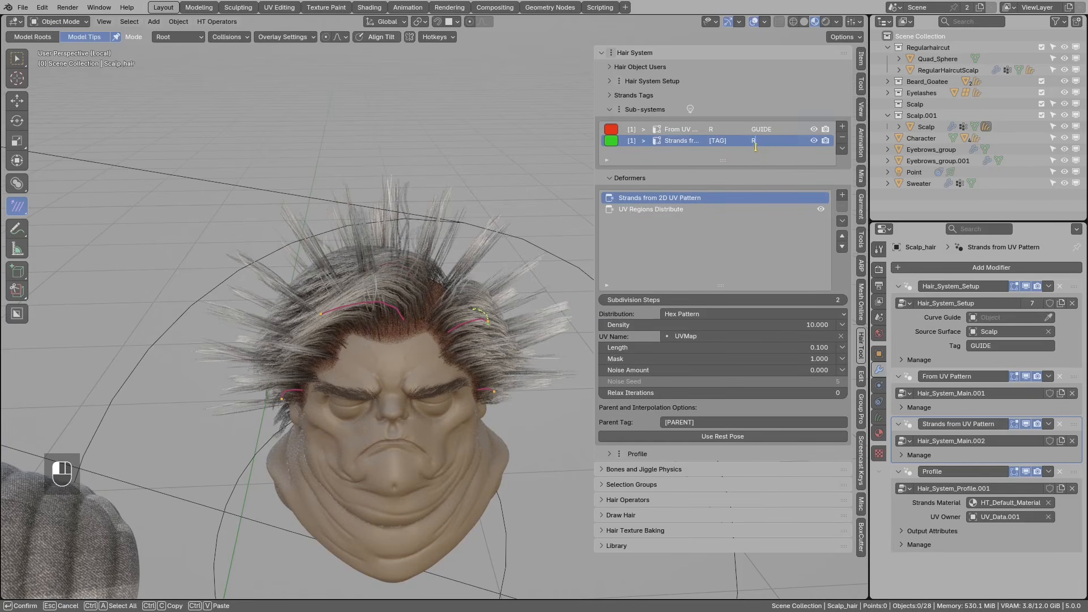
{"action": "key", "text": "Return"}
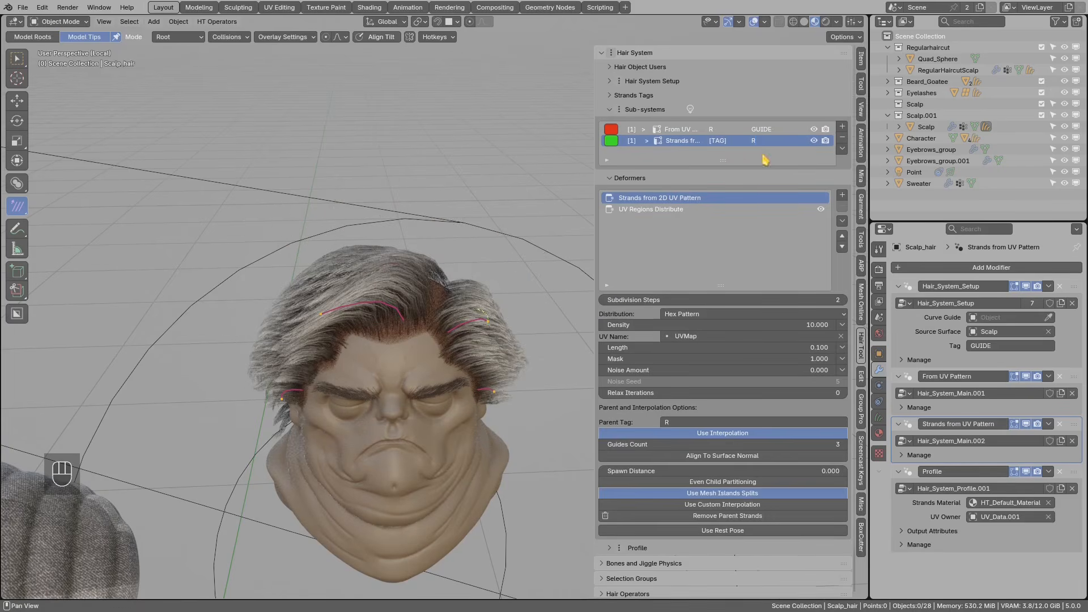
- Raise the child strands' Density to 33
{"action": "middle_click_drag", "start_coordinate": [499, 295], "coordinate": [425, 302]}
{"action": "left_click", "coordinate": [690, 110]}
{"action": "middle_click_drag", "start_coordinate": [499, 276], "coordinate": [529, 235]}
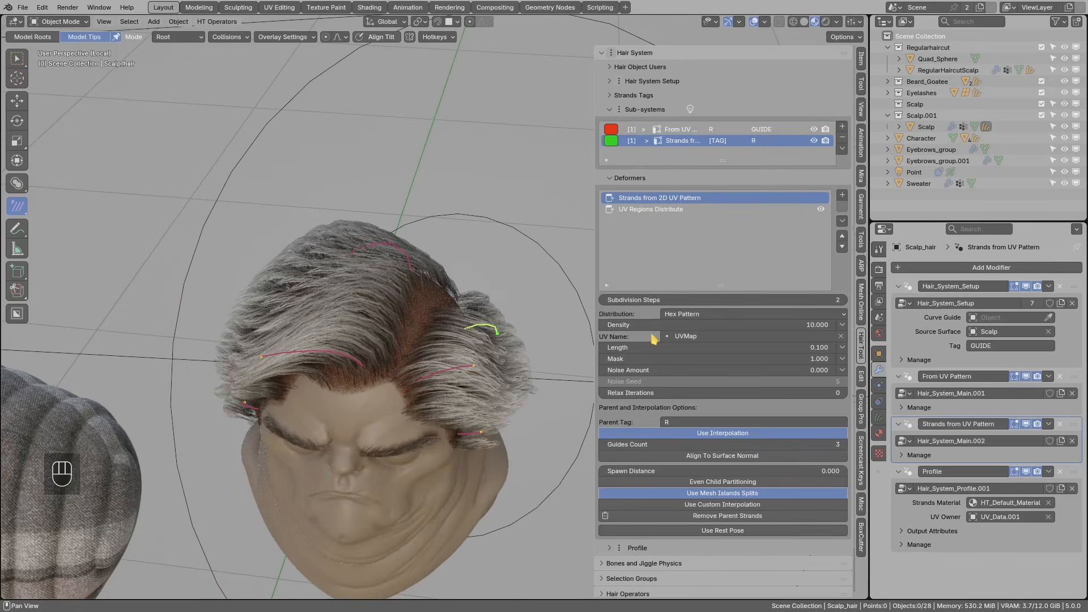
{"action": "left_click", "coordinate": [647, 324]}
{"action": "type", "text": "33"}
{"action": "key", "text": "Return"}
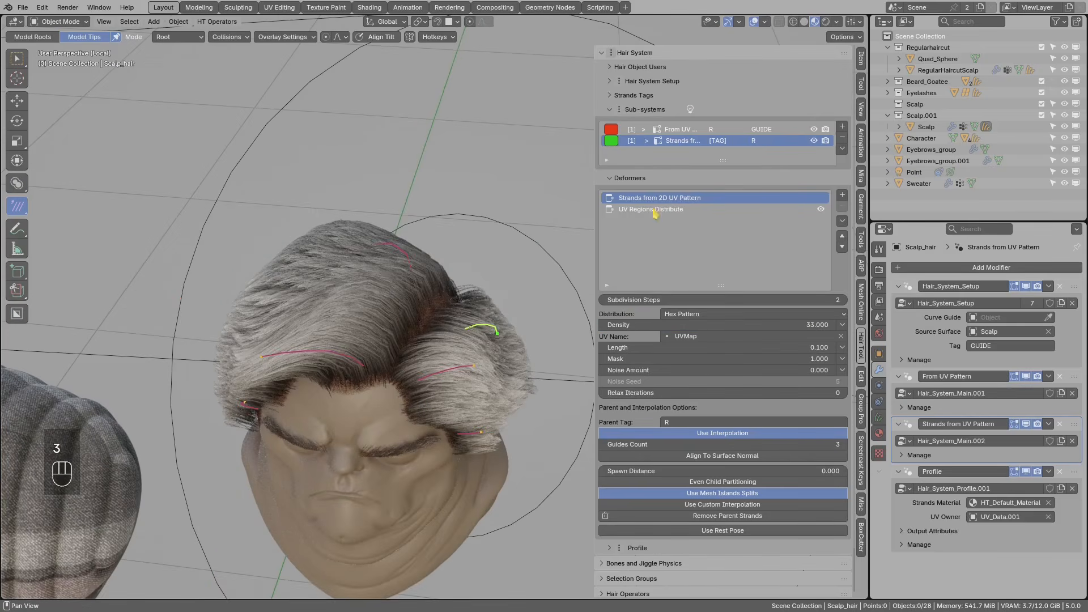
- Recolour strands by sub-system and enable Remove Parent Strands
{"action": "left_click", "coordinate": [690, 109]}
{"action": "middle_click_drag", "start_coordinate": [416, 241], "coordinate": [413, 273]}
{"action": "mouse_move", "coordinate": [409, 231]}
{"action": "middle_mouse_down"}
{"action": "mouse_move", "coordinate": [443, 249]}
{"action": "mouse_move", "coordinate": [415, 245]}
{"action": "middle_mouse_up"}
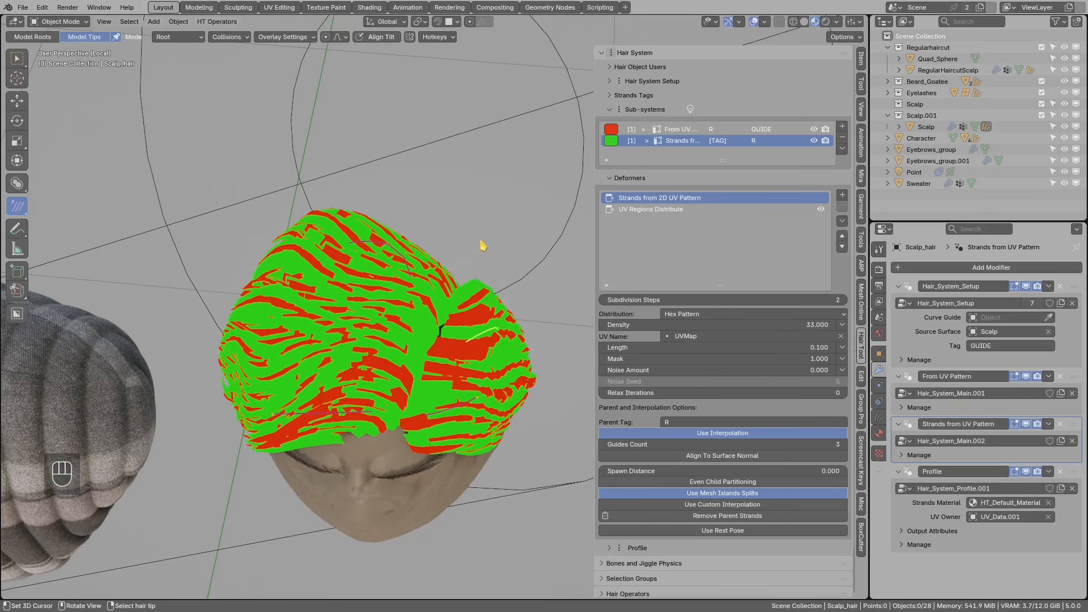
{"action": "middle_click_drag", "start_coordinate": [481, 253], "coordinate": [493, 213]}
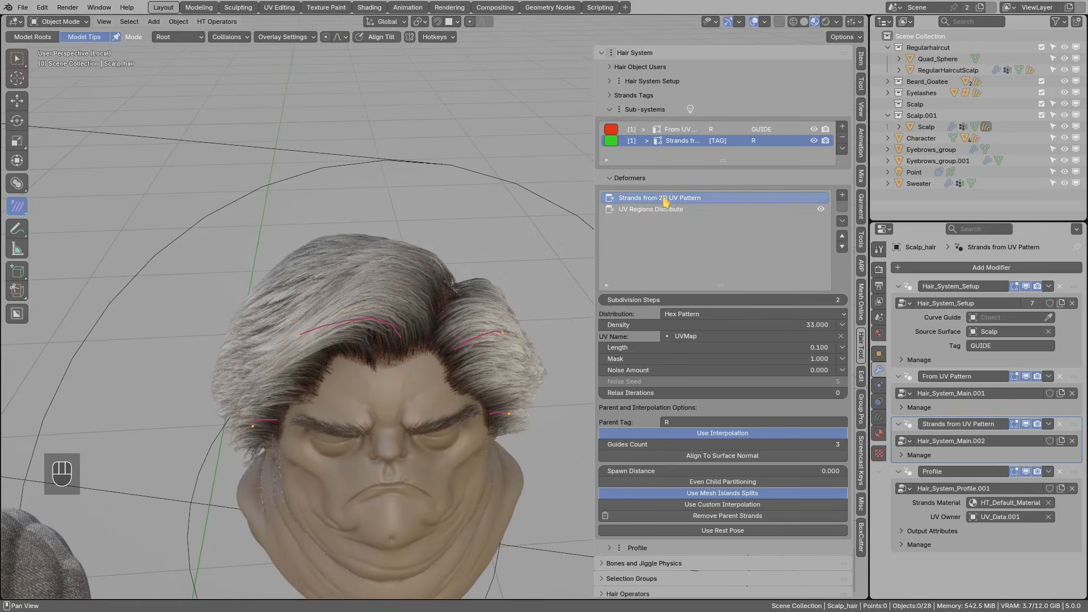
{"action": "scroll", "coordinate": [717, 408], "scroll_direction": "down", "scroll_amount": 2}
{"action": "left_click", "coordinate": [715, 468]}
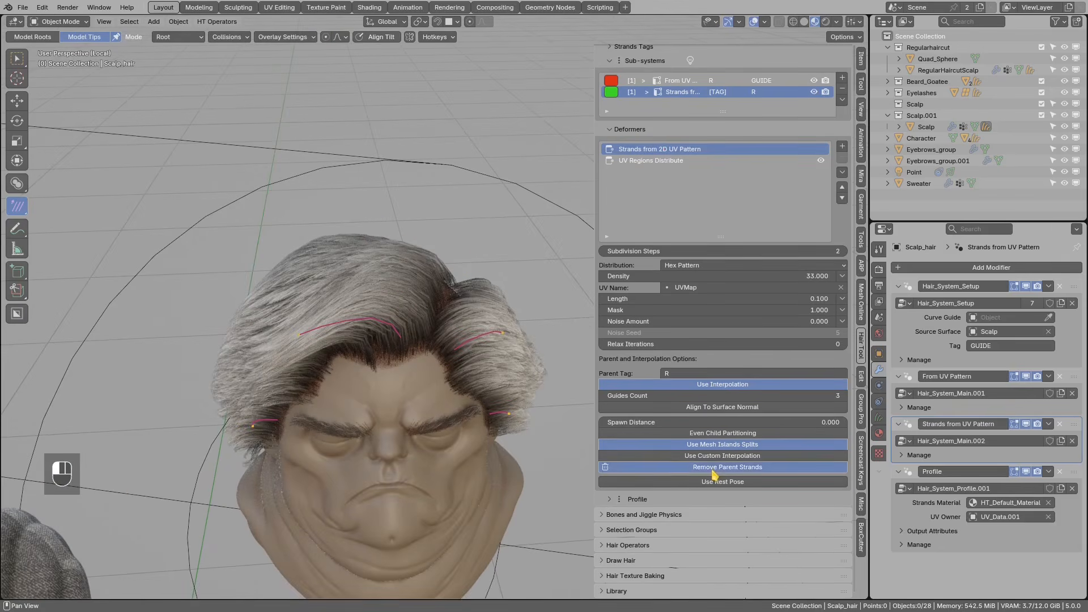
- Toggle Use Mesh Islands Splits off and back on to compare the hair
{"action": "middle_click_drag", "start_coordinate": [487, 374], "coordinate": [530, 391]}
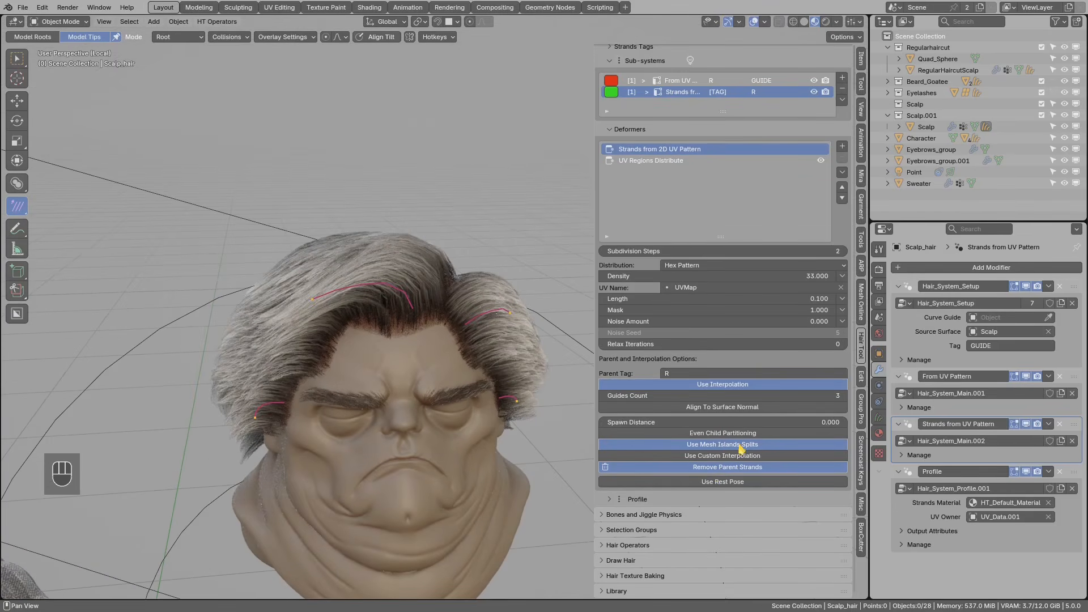
{"action": "left_click", "coordinate": [756, 445]}
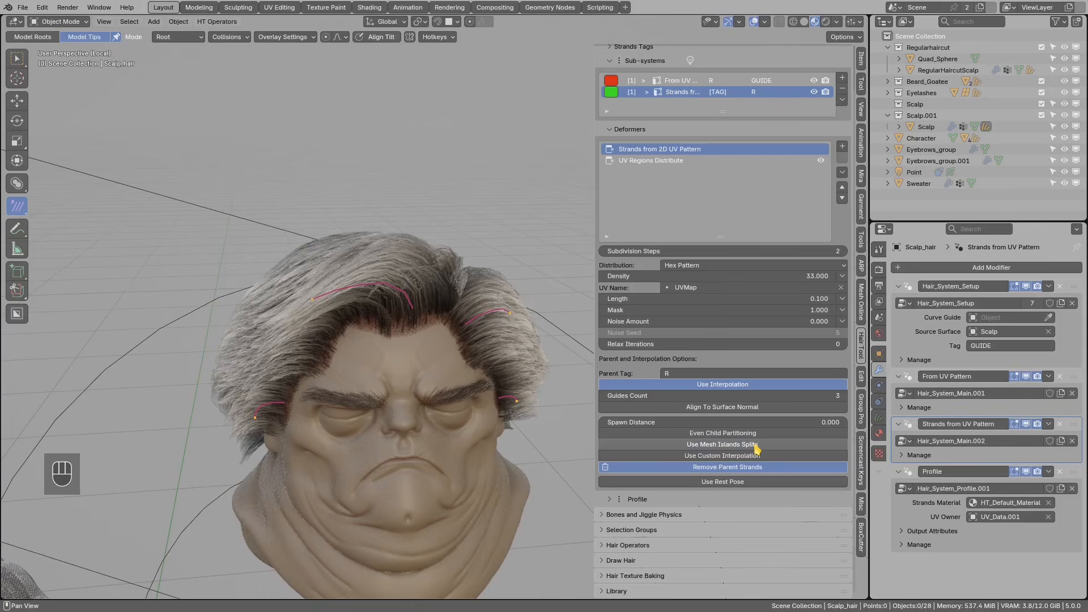
{"action": "mouse_move", "coordinate": [527, 360]}
{"action": "middle_mouse_down"}
{"action": "mouse_move", "coordinate": [475, 328]}
{"action": "mouse_move", "coordinate": [520, 369]}
{"action": "middle_mouse_up"}
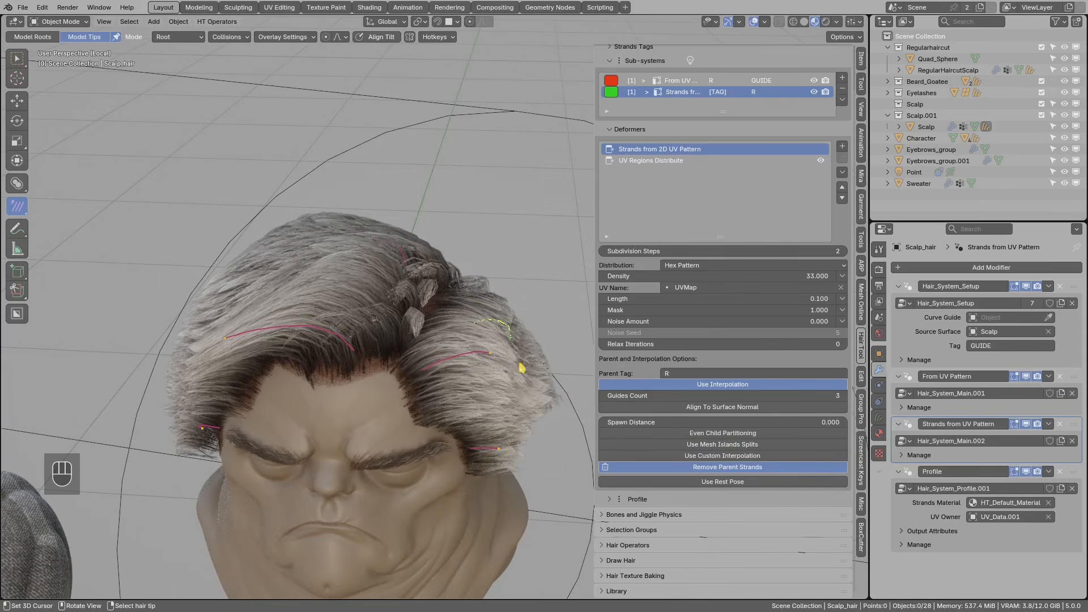
{"action": "left_click", "coordinate": [746, 446]}
{"action": "scroll", "coordinate": [410, 313], "scroll_direction": "down", "scroll_amount": 3}
{"action": "middle_click_drag", "start_coordinate": [409, 312], "coordinate": [442, 284]}
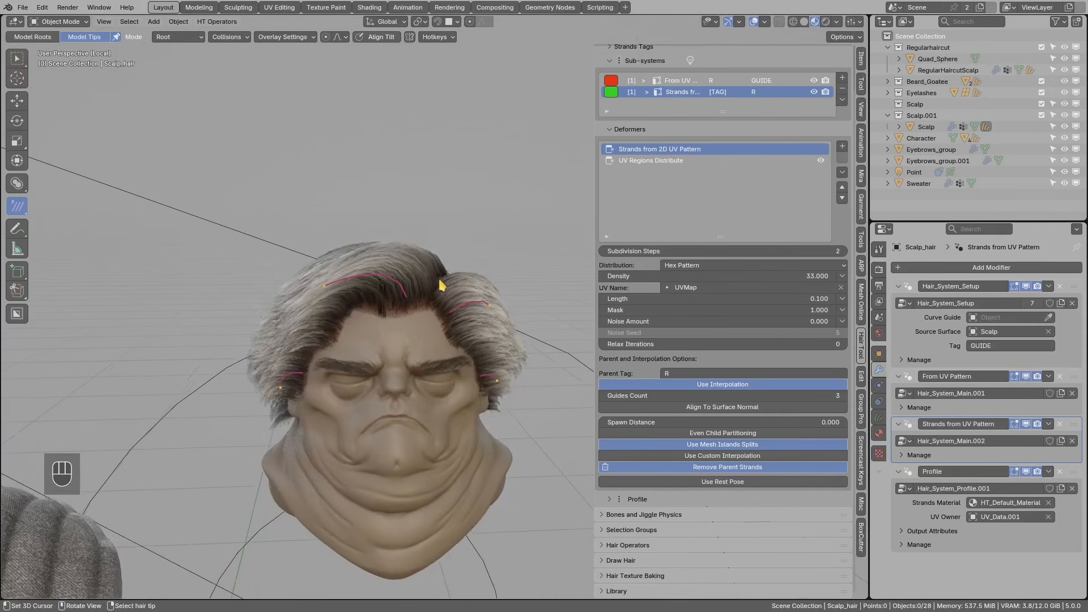
{"action": "scroll", "coordinate": [442, 284], "scroll_direction": "up", "scroll_amount": 2}
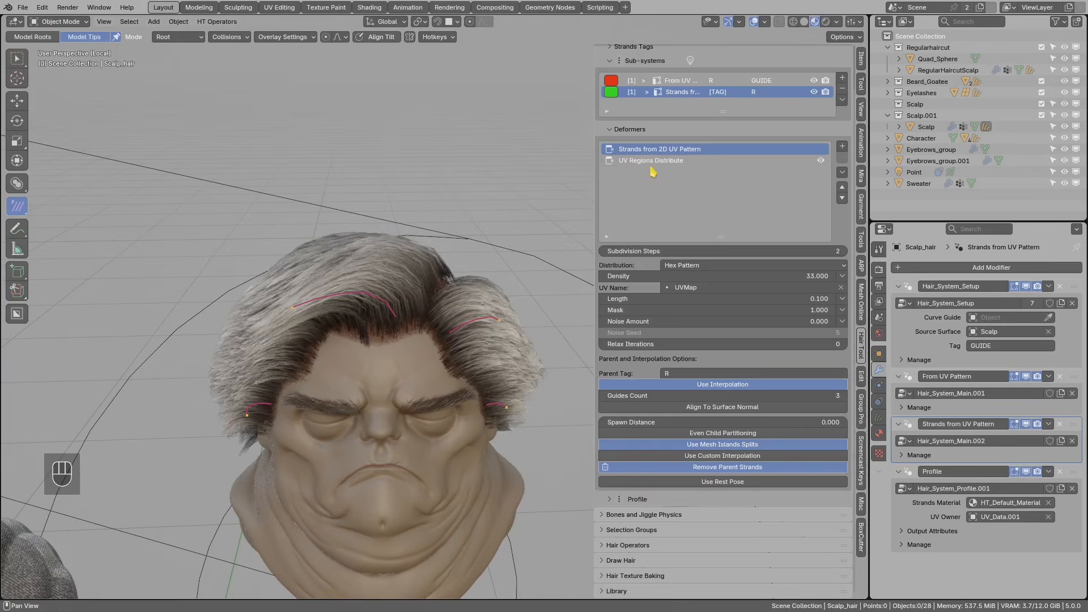
- Restrict UV Regions Distribute to picked UV regions 9, 14 and 10
{"action": "left_click", "coordinate": [640, 161]}
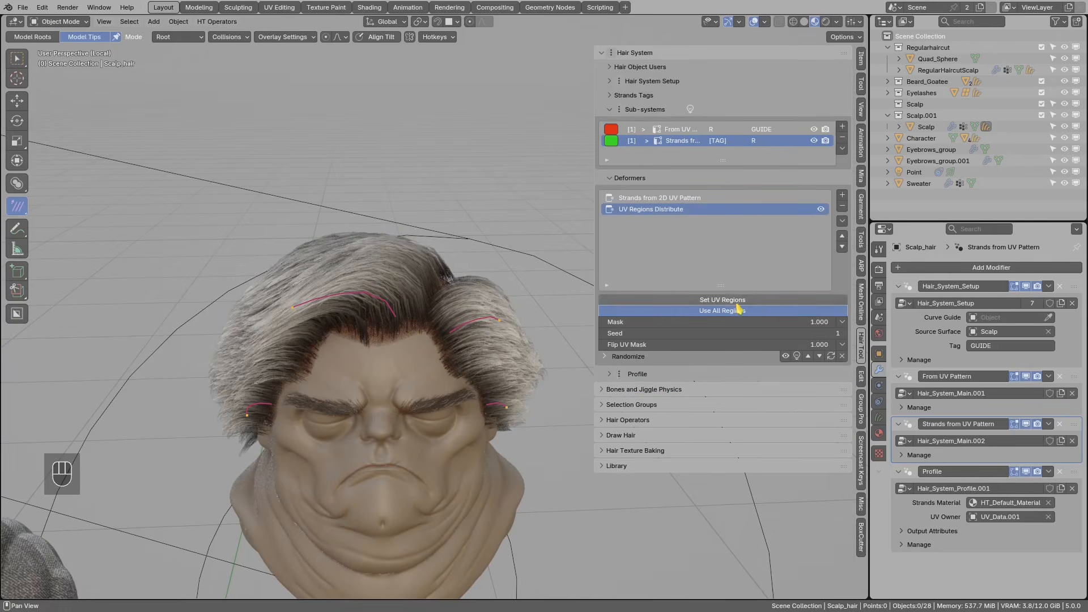
{"action": "left_click", "coordinate": [717, 301]}
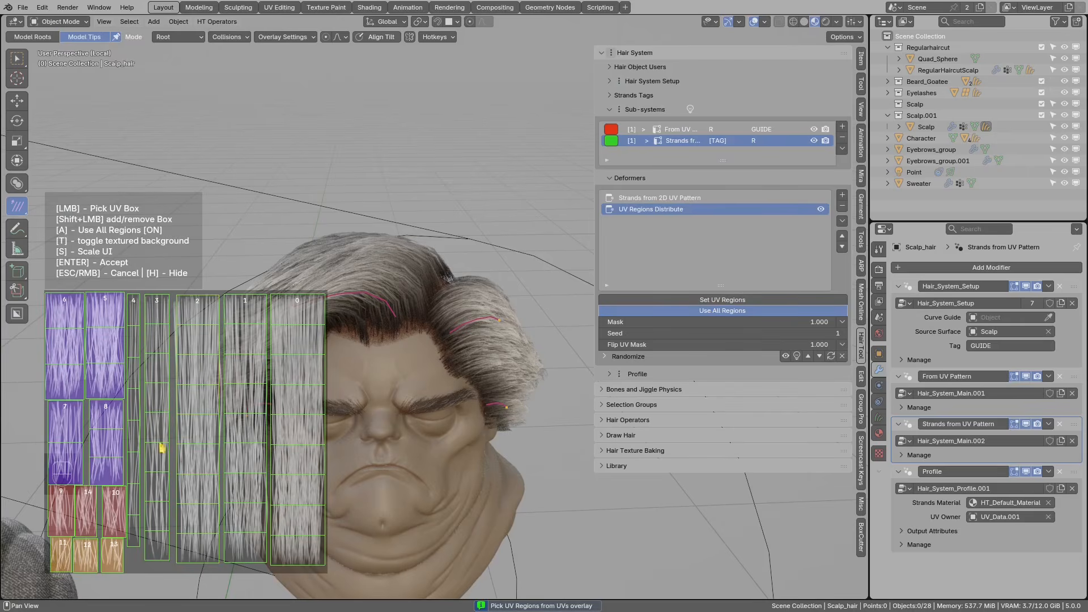
{"action": "left_click", "coordinate": [61, 511]}
{"action": "left_click", "coordinate": [88, 510], "text": "shift"}
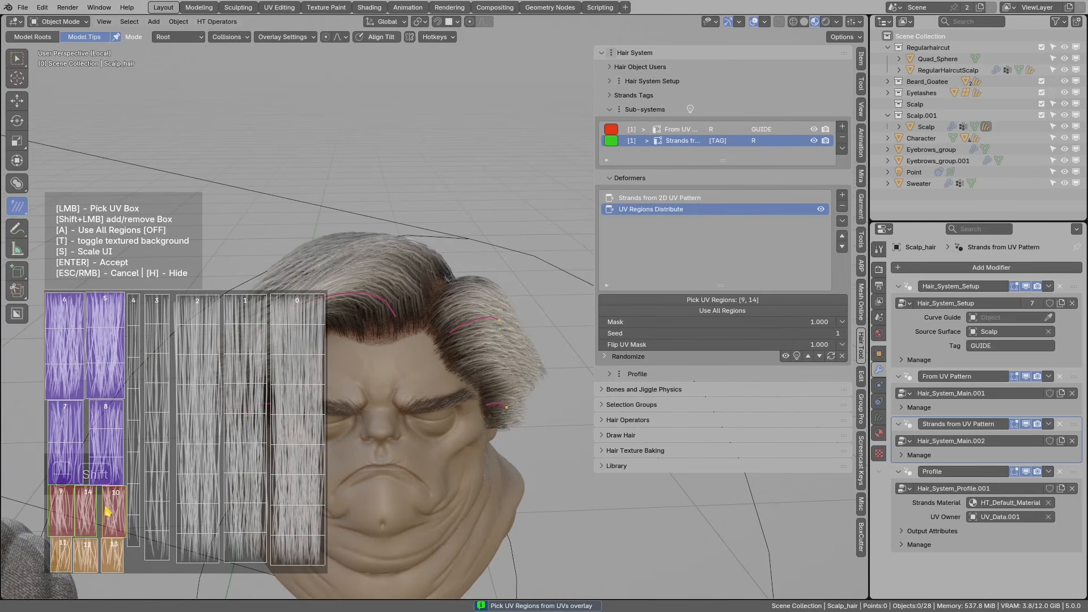
{"action": "left_click", "coordinate": [114, 508], "text": "shift"}
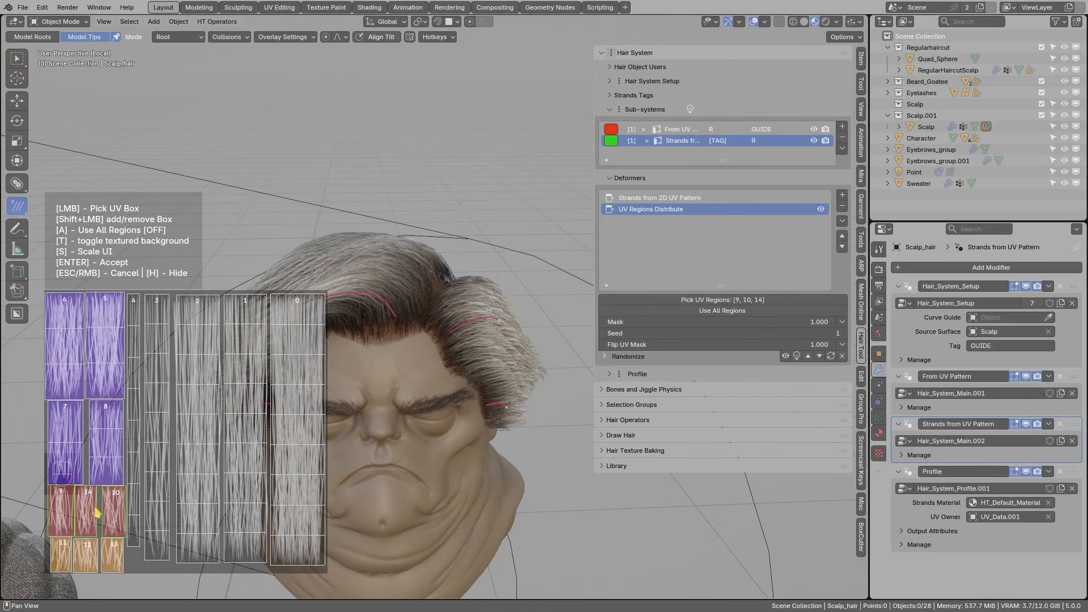
{"action": "key", "text": "Return"}
{"action": "middle_click_drag", "start_coordinate": [327, 415], "coordinate": [649, 268]}
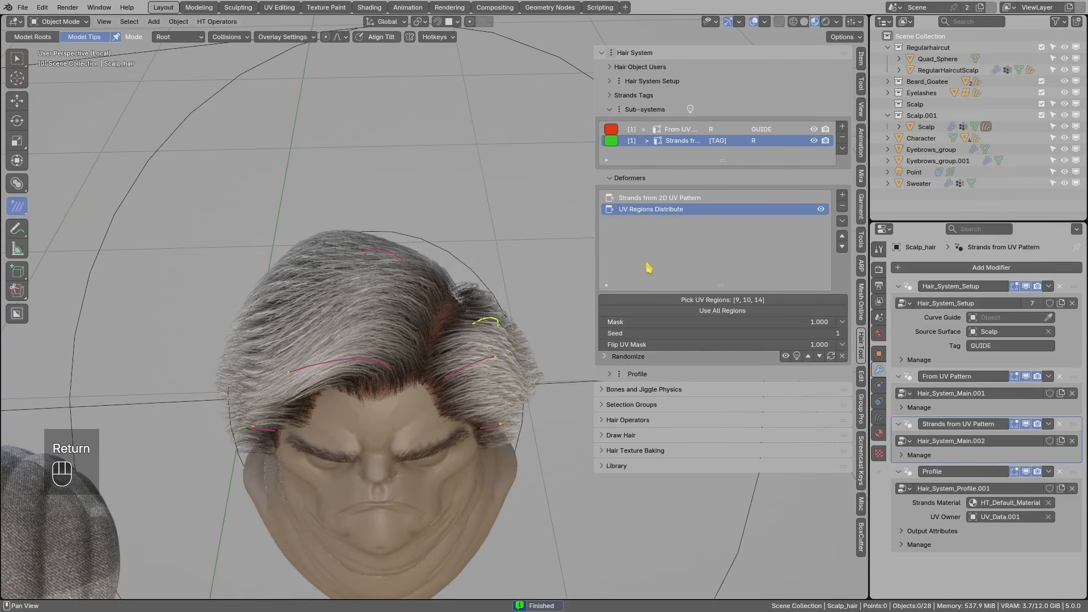
- Add a Clump (child) deformer to the child strands
{"action": "left_click", "coordinate": [842, 195]}
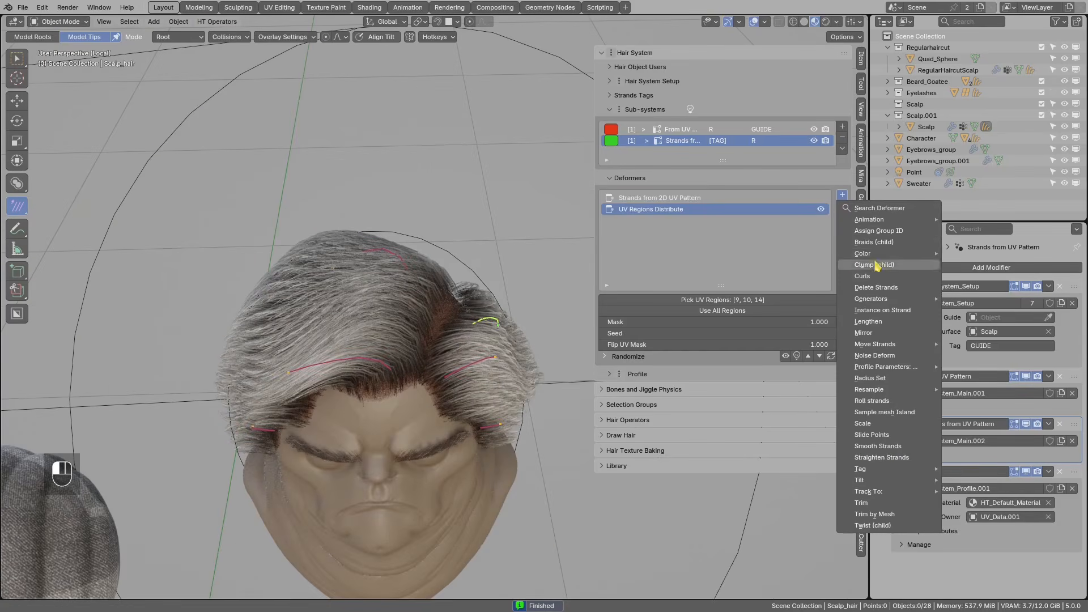
{"action": "left_click", "coordinate": [876, 266]}
{"action": "middle_click_drag", "start_coordinate": [481, 304], "coordinate": [387, 311]}
{"action": "key", "text": "d"}
{"action": "mouse_move", "coordinate": [451, 336]}
{"action": "left_mouse_down"}
{"action": "mouse_move", "coordinate": [406, 392]}
{"action": "mouse_move", "coordinate": [416, 350]}
{"action": "left_mouse_up"}
{"action": "mouse_move", "coordinate": [420, 346]}
{"action": "middle_mouse_down"}
{"action": "mouse_move", "coordinate": [448, 378]}
{"action": "mouse_move", "coordinate": [658, 300]}
{"action": "middle_mouse_up"}
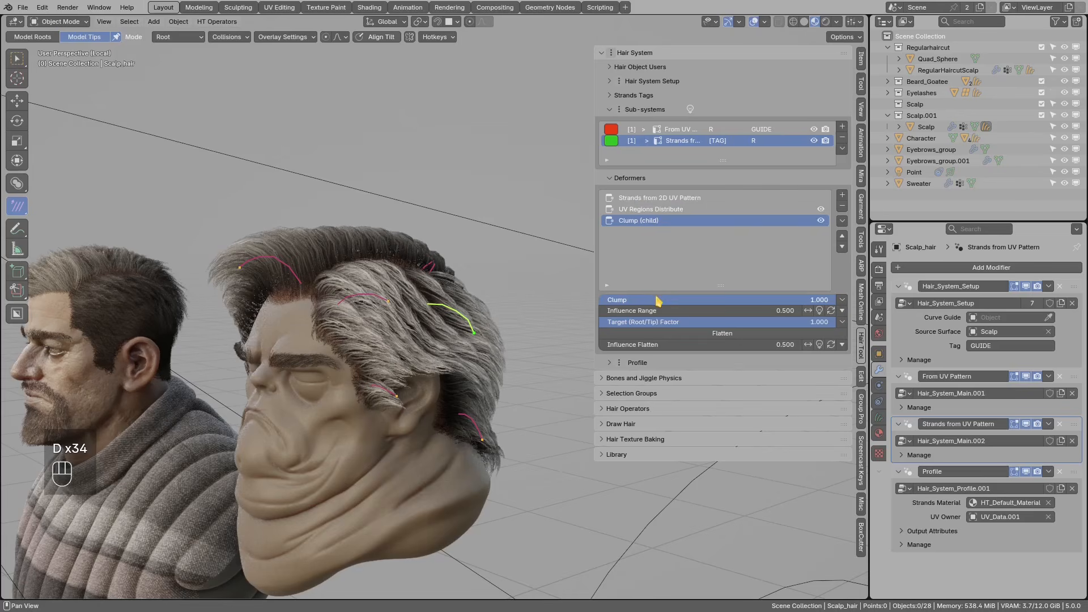
- Give the Clump a VGroup mask and open its vertex-group list
{"action": "left_click", "coordinate": [843, 300]}
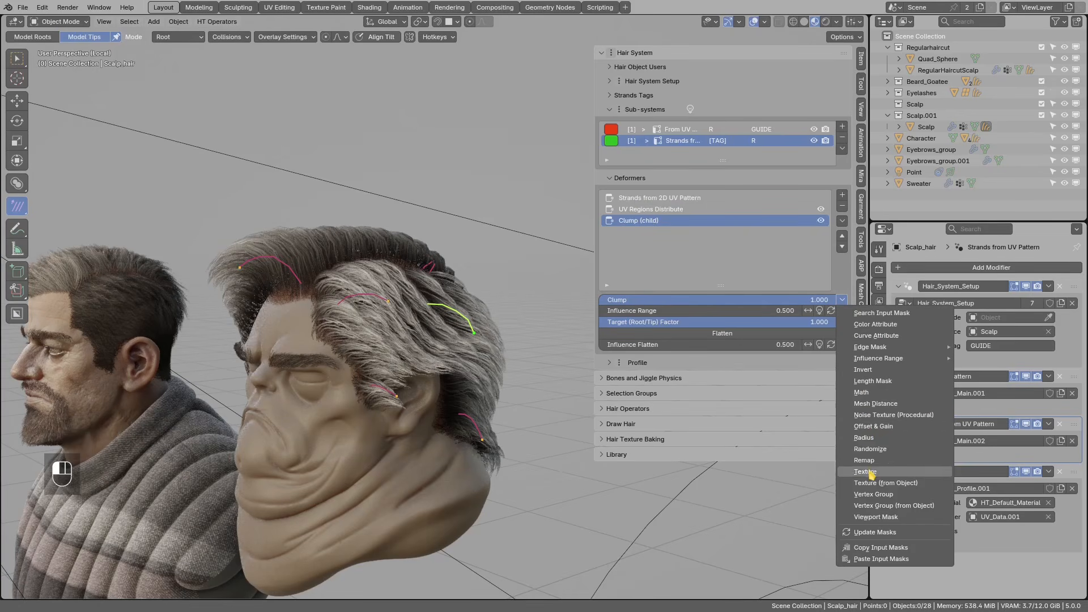
{"action": "left_click", "coordinate": [873, 494]}
{"action": "left_click", "coordinate": [638, 323]}
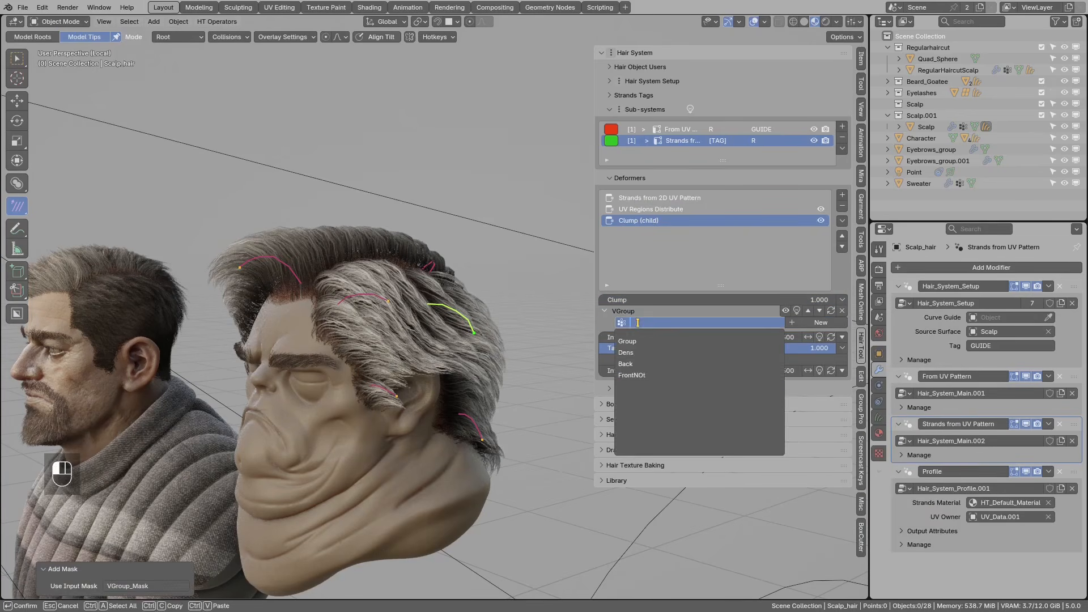
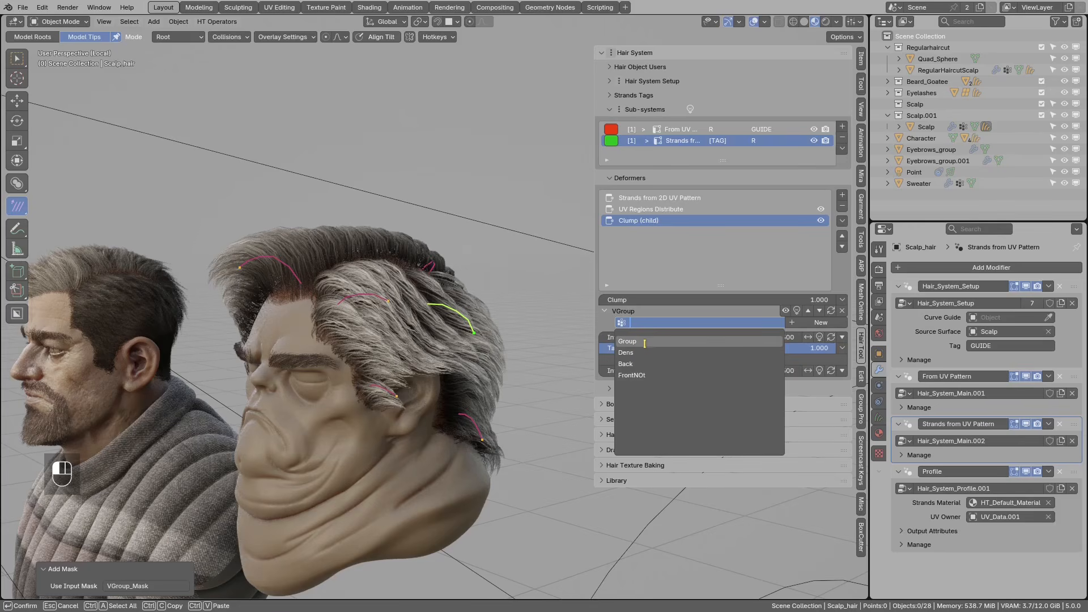
- Set the Clump mask's vertex group to 'Group' and preview its weights on the hair
{"action": "left_click", "coordinate": [643, 341]}
{"action": "middle_click_drag", "start_coordinate": [583, 335], "coordinate": [442, 340]}
{"action": "left_click", "coordinate": [786, 311]}
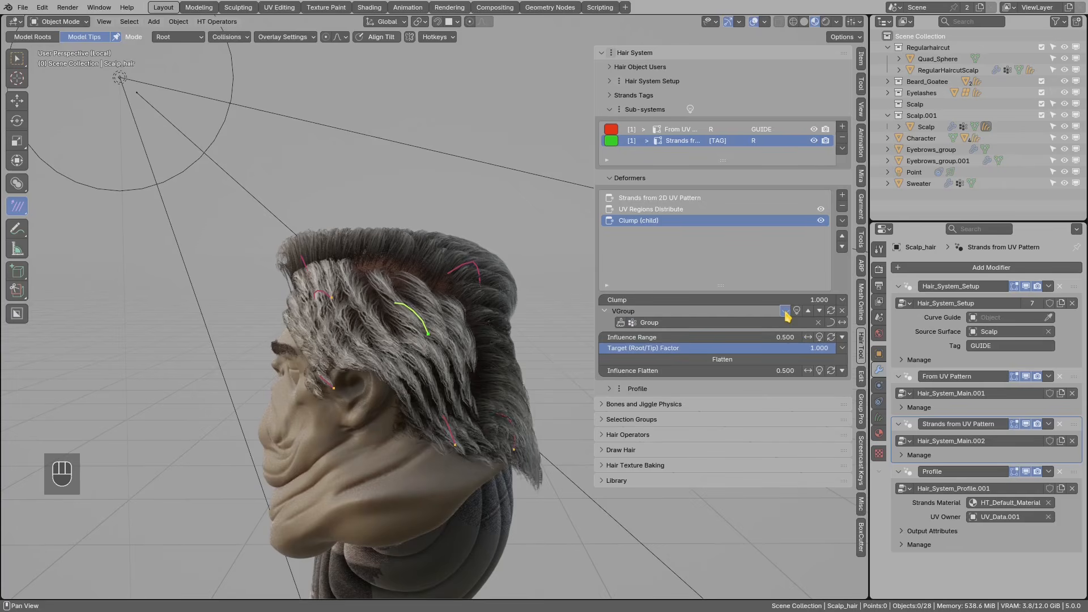
{"action": "left_click", "coordinate": [785, 311]}
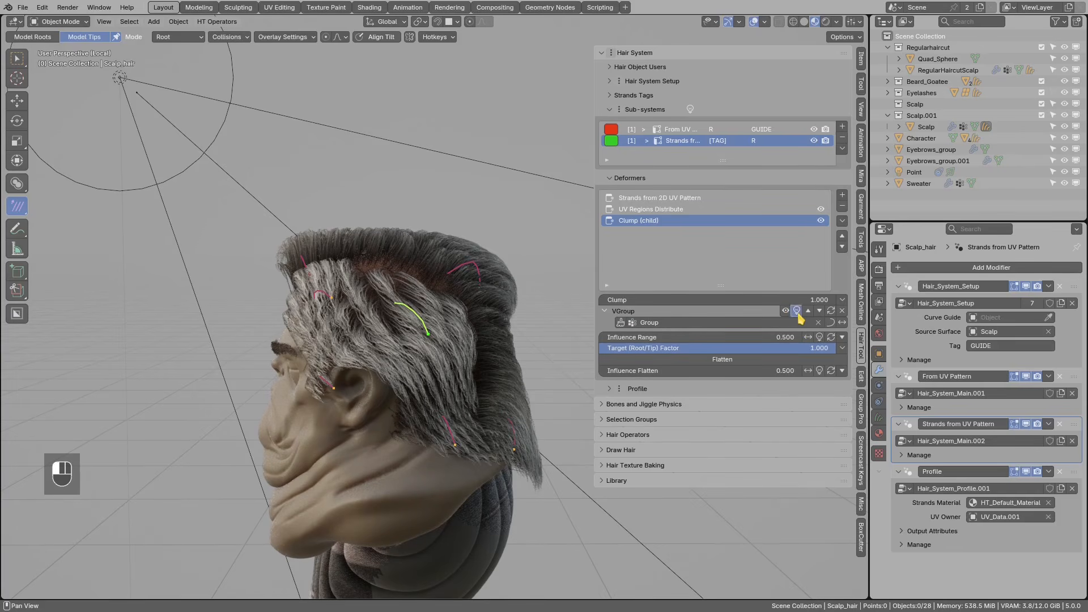
{"action": "left_click", "coordinate": [797, 311]}
- Bring up the list of mask types to add beside the Clump deformer
{"action": "middle_click_drag", "start_coordinate": [482, 283], "coordinate": [456, 292]}
{"action": "middle_click_drag", "start_coordinate": [464, 372], "coordinate": [452, 362]}
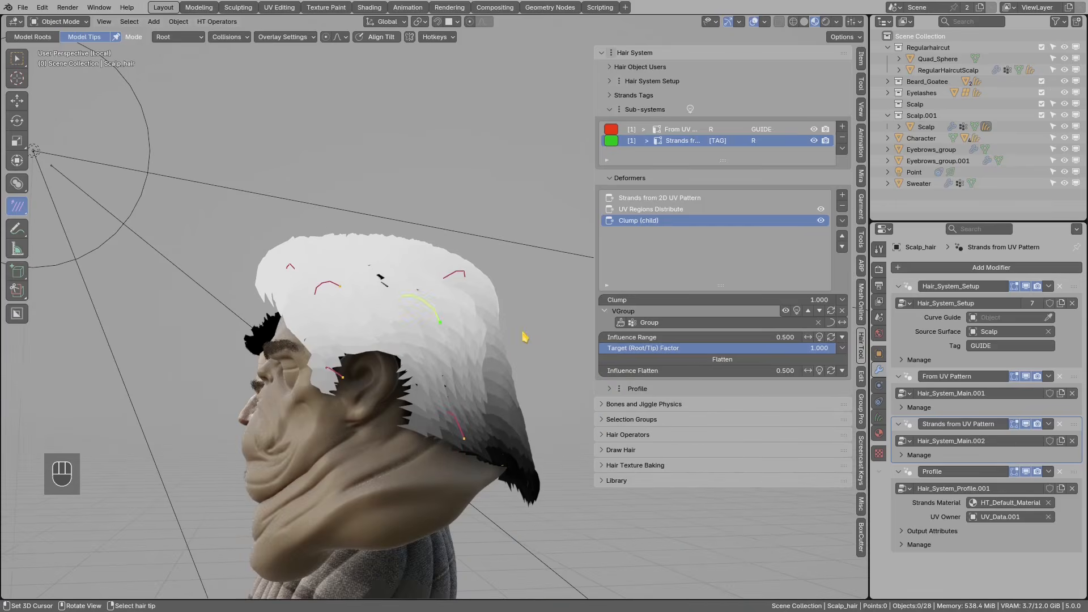
{"action": "left_click", "coordinate": [842, 299]}
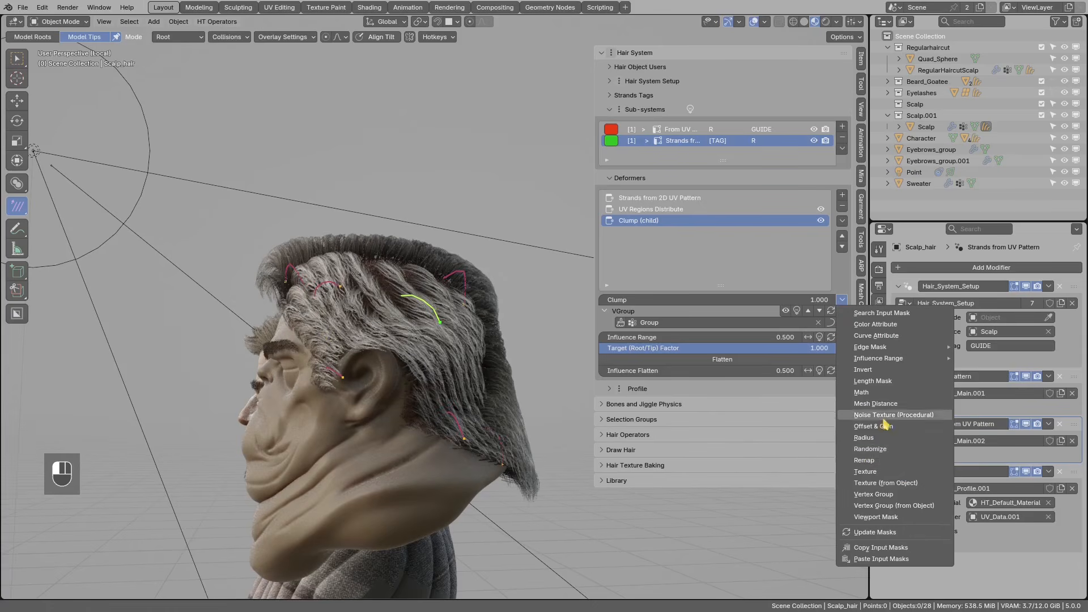
- Add a Remap mask under the Group vertex-group mask and preview it on the hair
{"action": "left_click", "coordinate": [864, 460]}
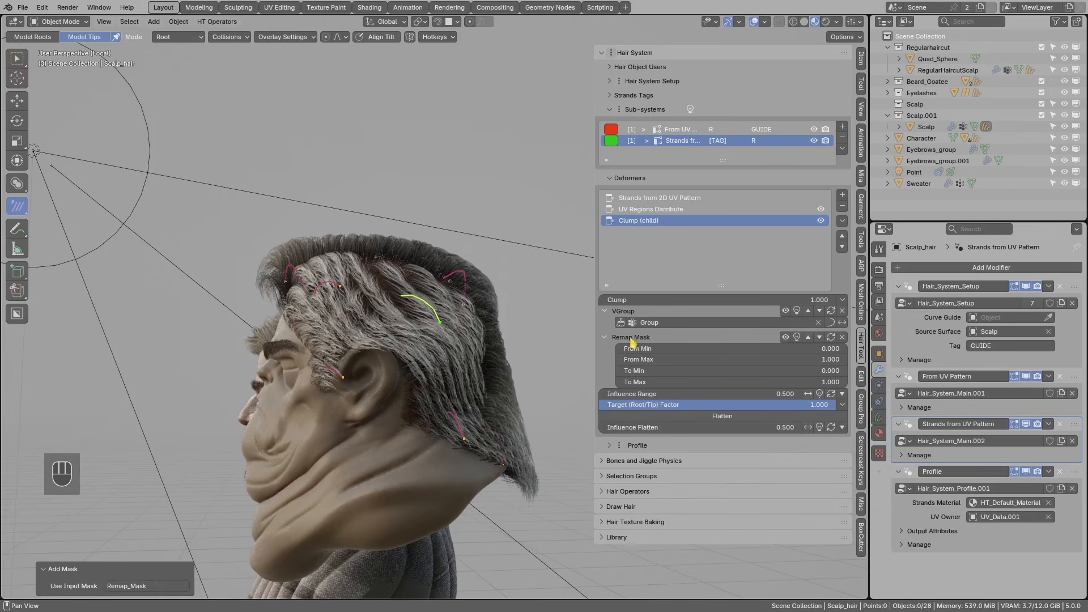
{"action": "left_click", "coordinate": [796, 337]}
{"action": "mouse_move", "coordinate": [474, 341]}
{"action": "middle_mouse_down"}
{"action": "mouse_move", "coordinate": [480, 334]}
{"action": "mouse_move", "coordinate": [460, 346]}
{"action": "middle_mouse_up"}
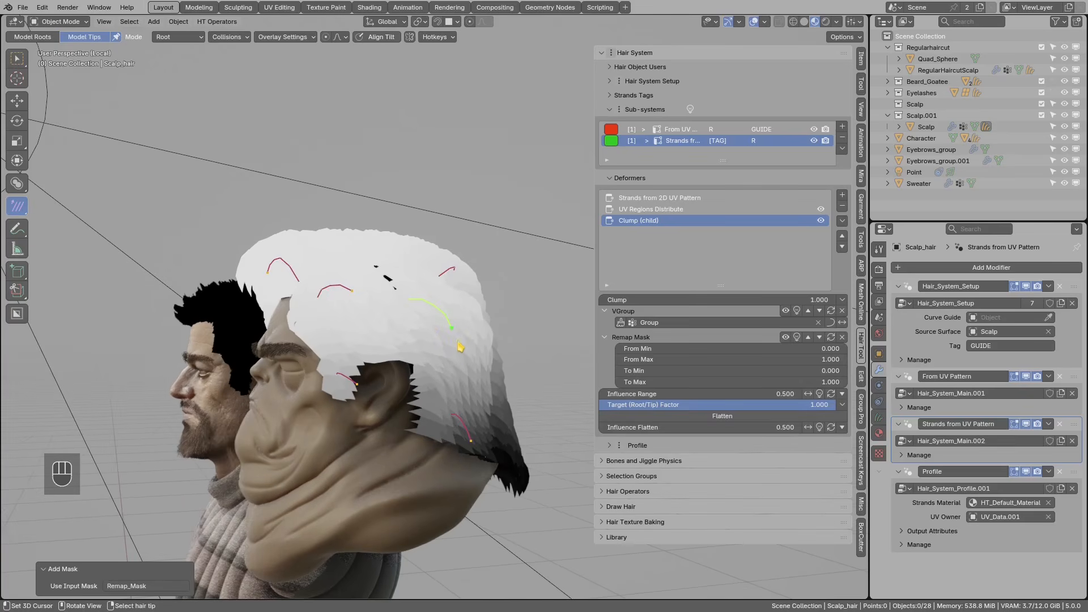
{"action": "key", "text": "d"}
{"action": "mouse_move", "coordinate": [519, 342]}
{"action": "left_mouse_down"}
{"action": "mouse_move", "coordinate": [519, 274]}
{"action": "mouse_move", "coordinate": [507, 288]}
{"action": "left_mouse_up"}
{"action": "middle_click_drag", "start_coordinate": [529, 277], "coordinate": [530, 337]}
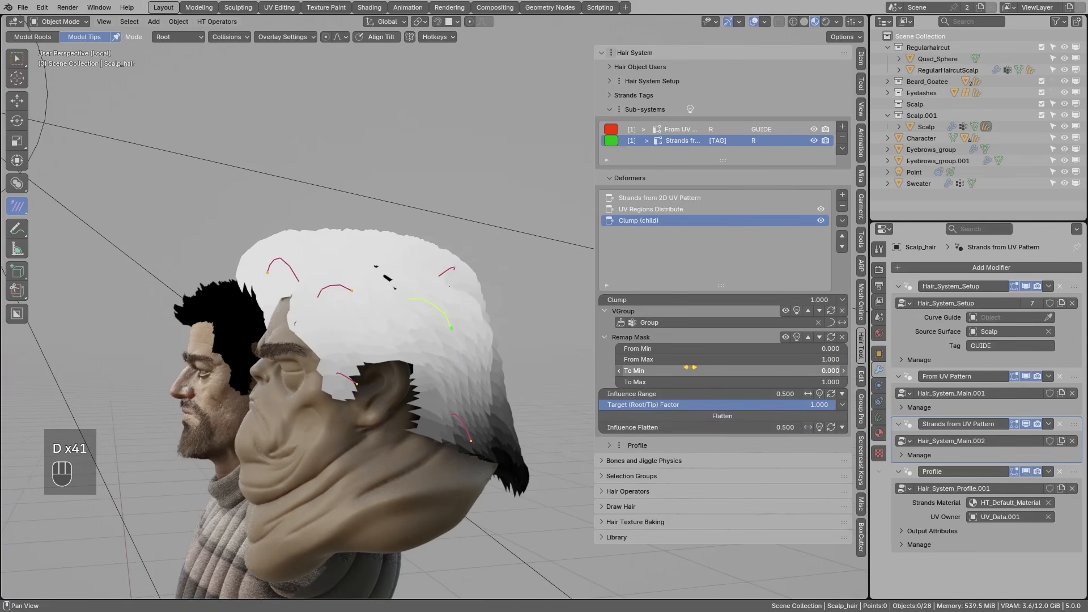
- Raise the Remap mask's From Min to 0.700 to tighten the clumping
{"action": "left_click", "coordinate": [845, 350]}
{"action": "left_click", "coordinate": [845, 351]}
{"action": "left_click", "coordinate": [845, 351]}
{"action": "left_click", "coordinate": [845, 350]}
{"action": "left_click", "coordinate": [844, 350]}
{"action": "left_click", "coordinate": [845, 350]}
{"action": "left_click", "coordinate": [844, 351]}
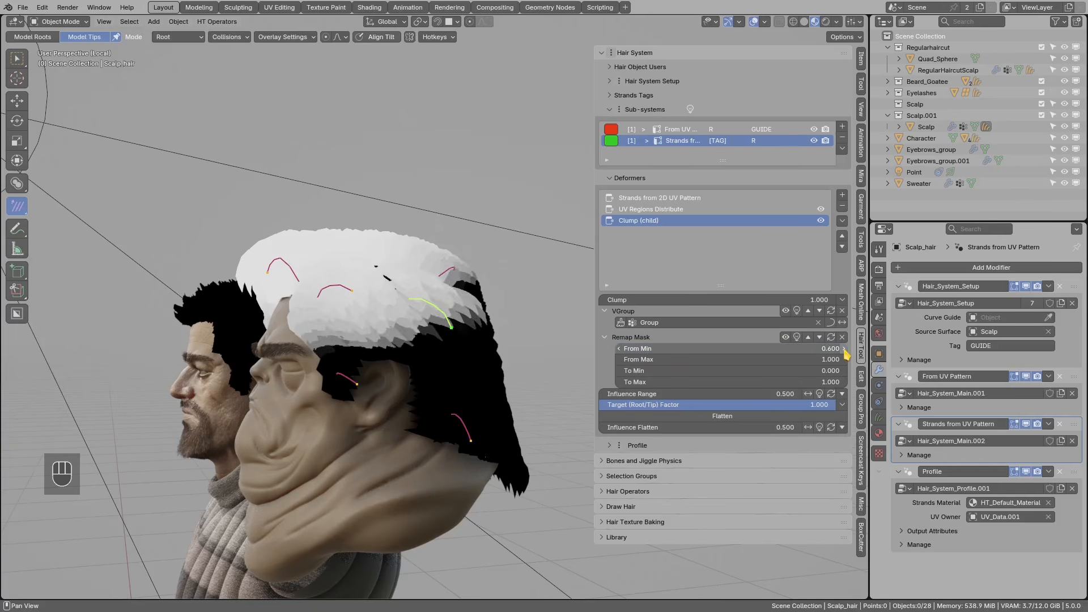
{"action": "left_click", "coordinate": [845, 350]}
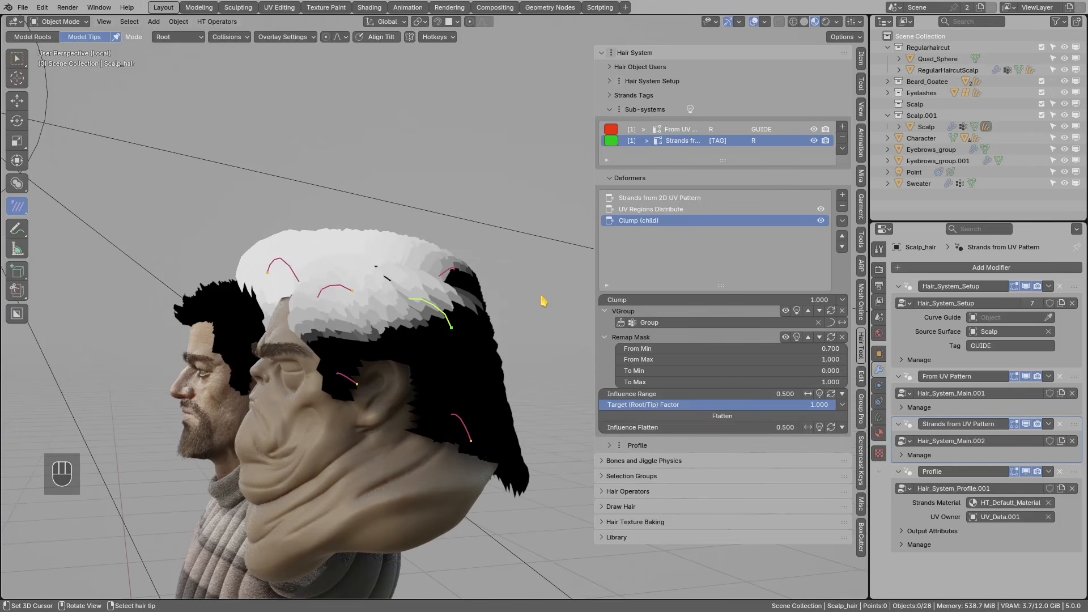
{"action": "mouse_move", "coordinate": [483, 260]}
{"action": "middle_mouse_down"}
{"action": "mouse_move", "coordinate": [474, 280]}
{"action": "mouse_move", "coordinate": [502, 272]}
{"action": "middle_mouse_up"}
- Toggle the Clump (child) deformer off and on to compare the clumping
{"action": "left_click", "coordinate": [821, 222]}
{"action": "left_click", "coordinate": [821, 222]}
{"action": "left_click", "coordinate": [821, 221]}
{"action": "left_click", "coordinate": [822, 222]}
{"action": "middle_click_drag", "start_coordinate": [319, 229], "coordinate": [487, 279]}
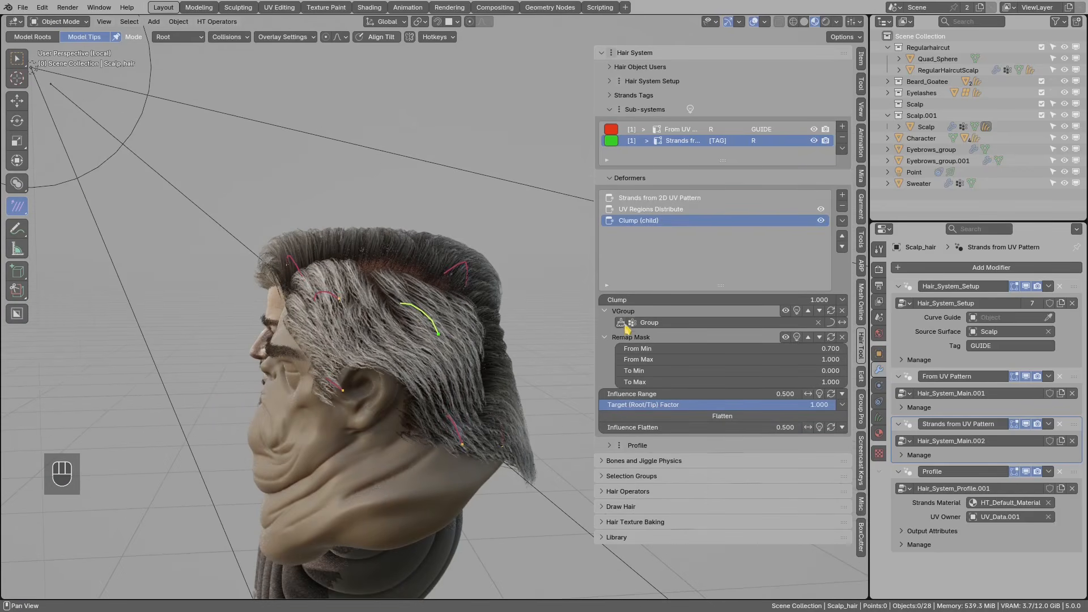
- Inspect the Group weights painted on the scalp from the front orthographic view
{"action": "middle_click_drag", "start_coordinate": [473, 321], "coordinate": [491, 315]}
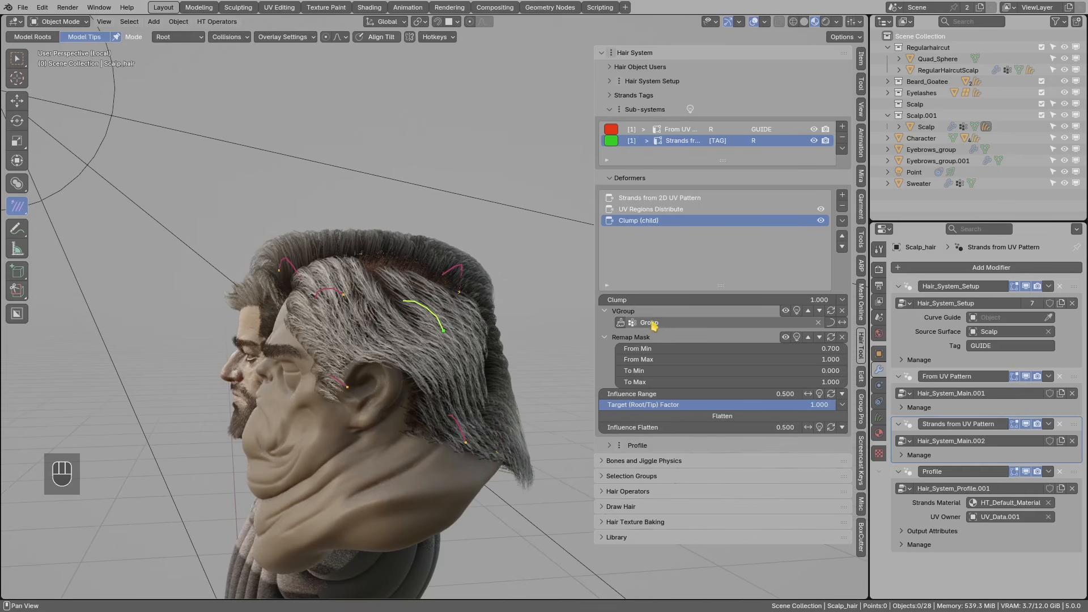
{"action": "left_click", "coordinate": [621, 322]}
{"action": "middle_click_drag", "start_coordinate": [613, 319], "coordinate": [333, 292]}
{"action": "key", "text": "KP_1"}
- Return from weight painting to the hair and duplicate one guide strand
{"action": "key", "text": "Escape"}
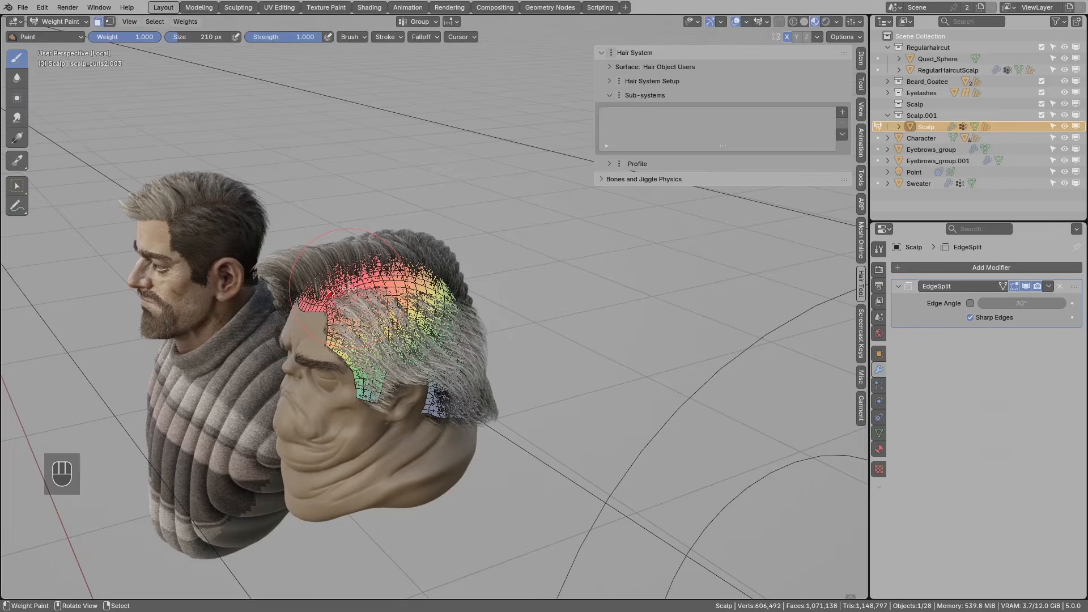
{"action": "middle_click_drag", "start_coordinate": [378, 273], "coordinate": [380, 348]}
{"action": "key", "text": "shift+d"}
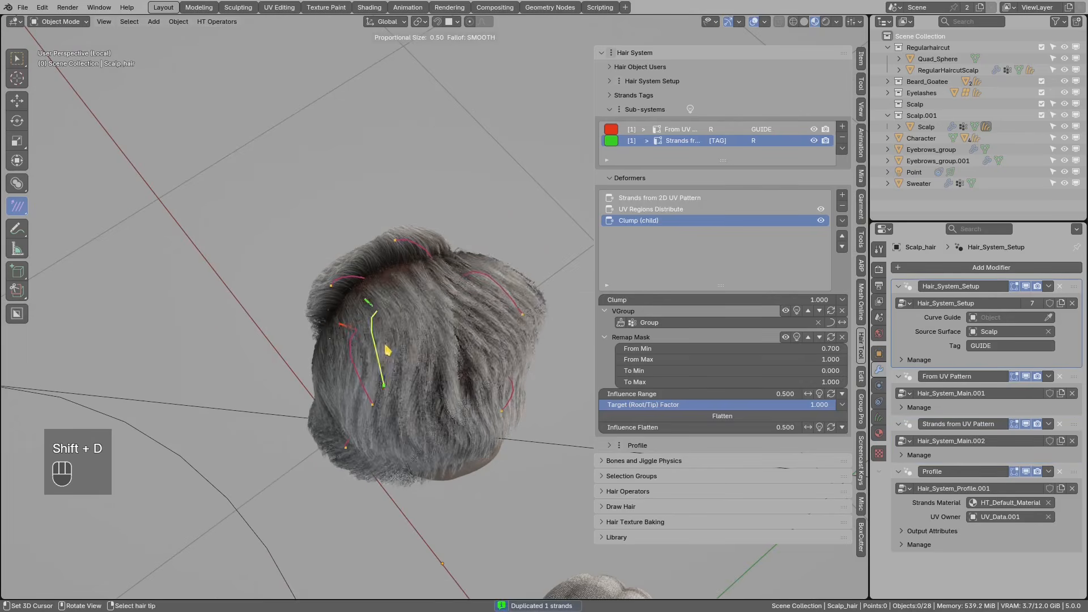
- Place the duplicated guide strand by rotating and moving it
{"action": "left_click", "coordinate": [412, 349]}
{"action": "key", "text": "r"}
{"action": "left_click", "coordinate": [433, 357]}
{"action": "key", "text": "g"}
{"action": "left_click", "coordinate": [428, 373]}
{"action": "middle_click_drag", "start_coordinate": [428, 372], "coordinate": [461, 364]}
- Move the new strand across the scalp, resize it shorter and rotate it downward
{"action": "key", "text": "g"}
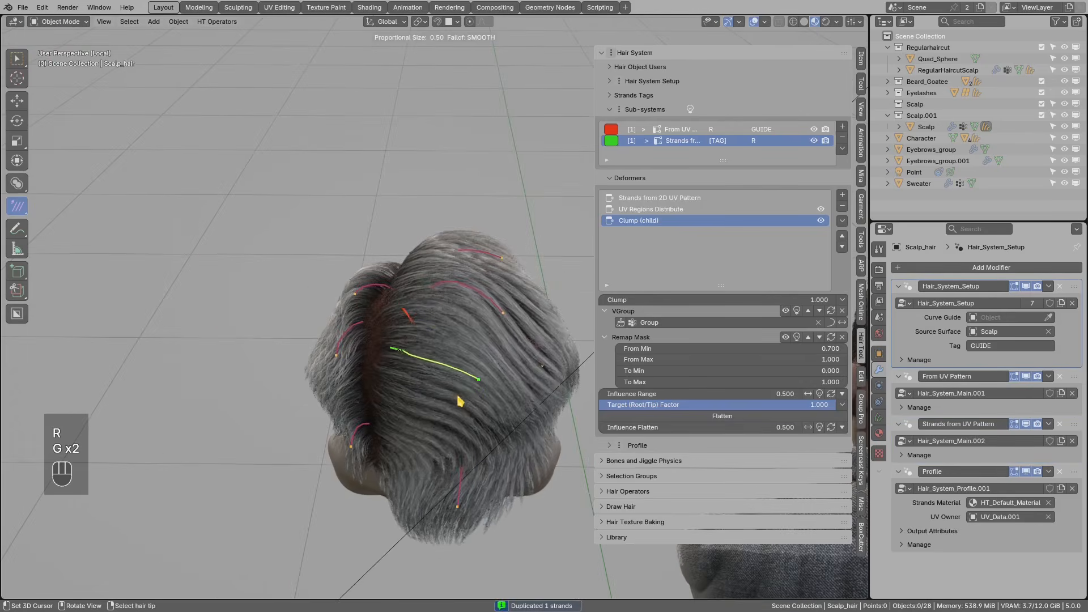
{"action": "left_click", "coordinate": [474, 413]}
{"action": "middle_click_drag", "start_coordinate": [501, 409], "coordinate": [509, 386]}
{"action": "key", "text": "s"}
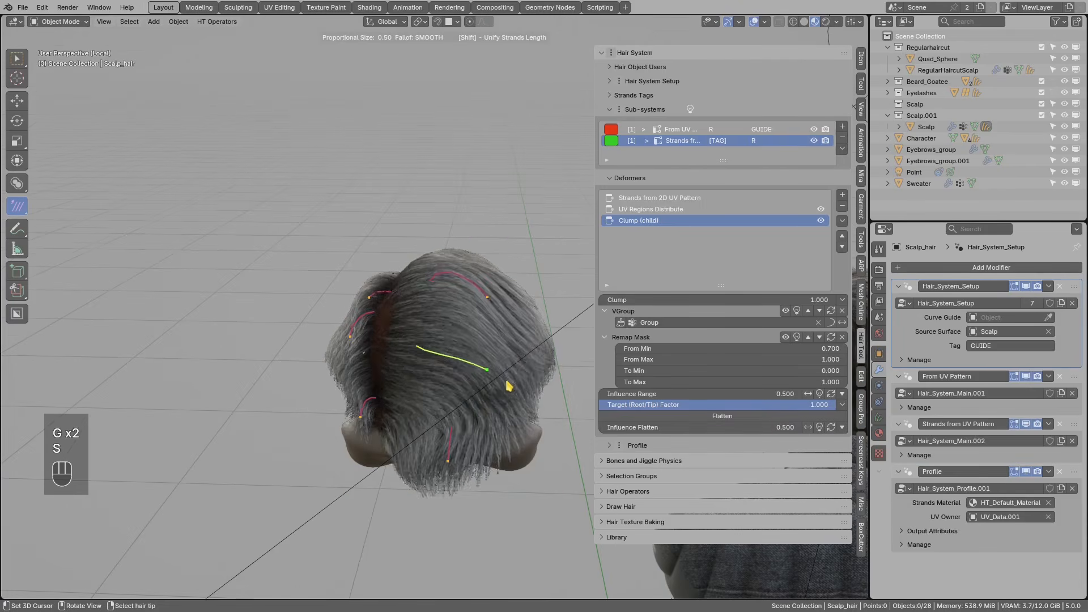
{"action": "left_click", "coordinate": [492, 397]}
{"action": "key", "text": "s"}
{"action": "left_click", "coordinate": [486, 368]}
{"action": "key", "text": "r"}
{"action": "left_click", "coordinate": [468, 405]}
- Reposition and rotate the strand so it follows the hair flow
{"action": "key", "text": "g"}
{"action": "left_click", "coordinate": [449, 368]}
{"action": "mouse_move", "coordinate": [443, 350]}
{"action": "middle_mouse_down"}
{"action": "mouse_move", "coordinate": [468, 373]}
{"action": "mouse_move", "coordinate": [369, 400]}
{"action": "mouse_move", "coordinate": [474, 377]}
{"action": "mouse_move", "coordinate": [475, 362]}
{"action": "middle_mouse_up"}
{"action": "key", "text": "g"}
{"action": "left_click", "coordinate": [474, 380]}
{"action": "key", "text": "r"}
{"action": "left_click", "coordinate": [368, 400]}
{"action": "middle_click_drag", "start_coordinate": [475, 362], "coordinate": [436, 334]}
- Select the lower-centre guide strand and rotate it, clearing the annotation strokes
{"action": "key", "text": "d"}
{"action": "left_click_drag", "start_coordinate": [411, 288], "coordinate": [444, 299]}
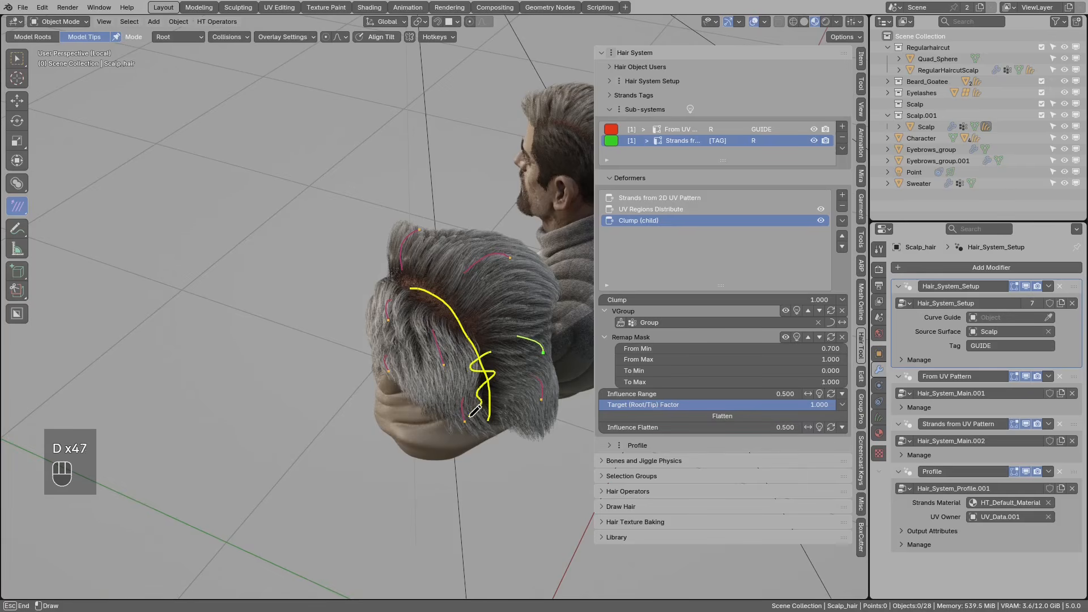
{"action": "middle_click_drag", "start_coordinate": [409, 289], "coordinate": [428, 326]}
{"action": "scroll", "coordinate": [425, 323], "scroll_direction": "up", "scroll_amount": 1}
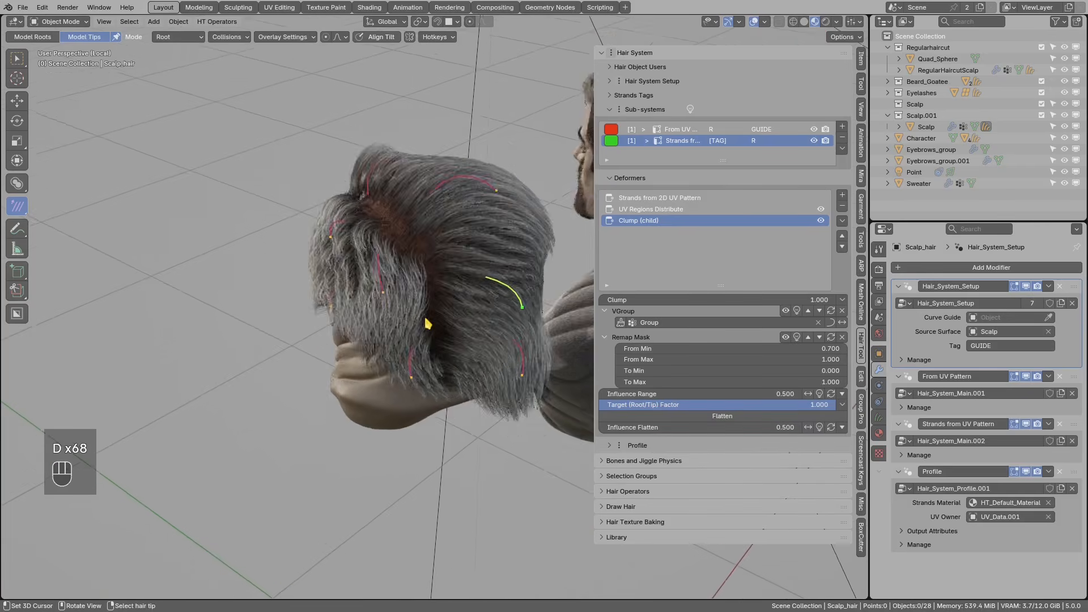
{"action": "scroll", "coordinate": [421, 340], "scroll_direction": "up", "scroll_amount": 1}
{"action": "right_click", "coordinate": [406, 399]}
{"action": "scroll", "coordinate": [410, 384], "scroll_direction": "up", "scroll_amount": 1}
{"action": "middle_click_drag", "start_coordinate": [409, 381], "coordinate": [462, 393]}
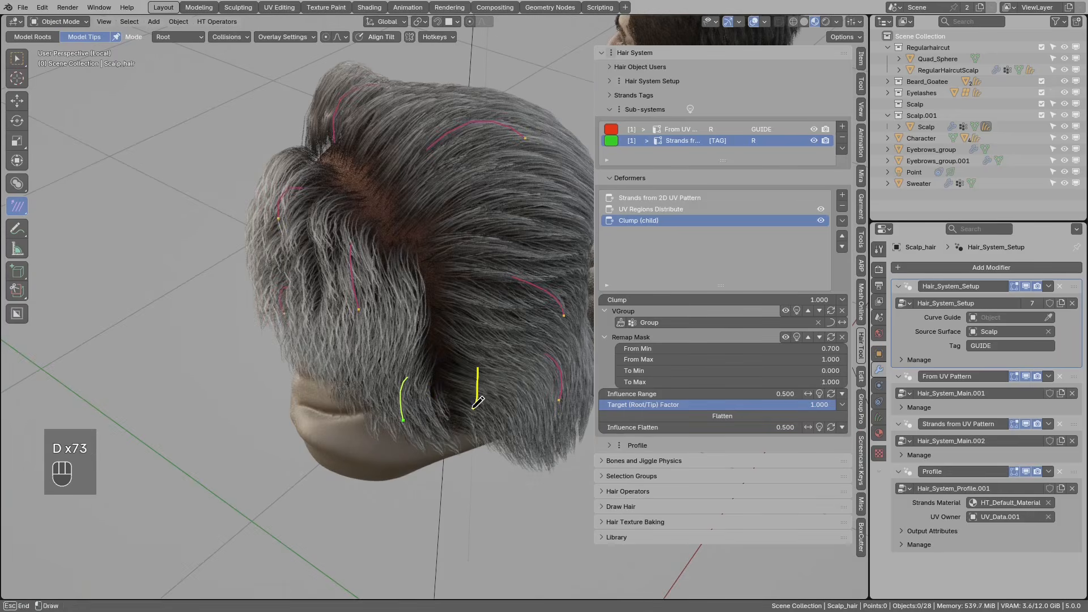
{"action": "right_click_drag", "start_coordinate": [418, 369], "coordinate": [481, 388]}
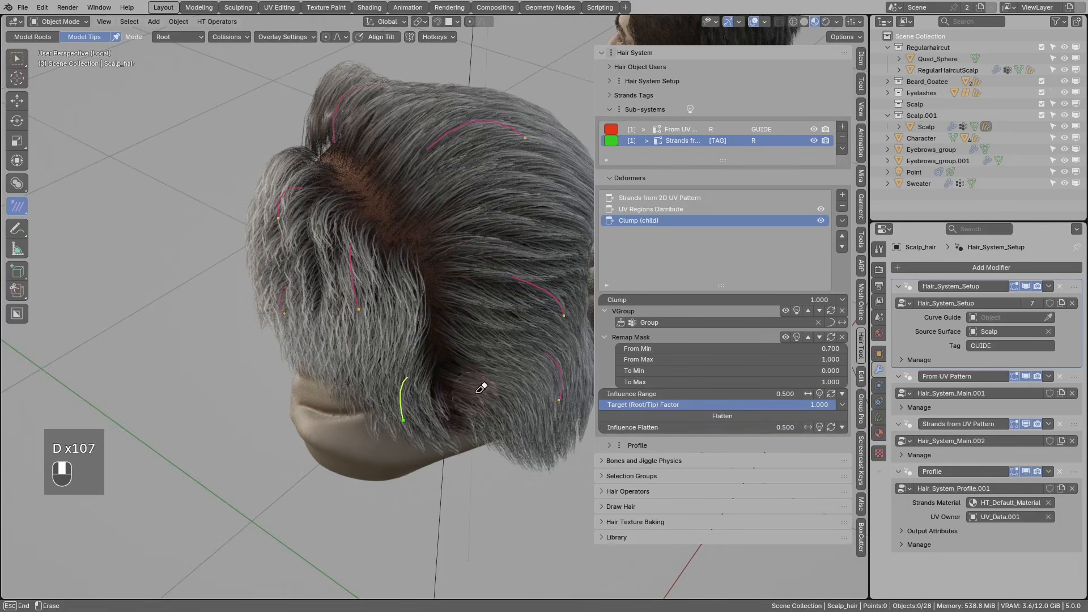
{"action": "key", "text": "r"}
{"action": "key", "text": "r"}
{"action": "middle_click_drag", "start_coordinate": [418, 421], "coordinate": [469, 421]}
- Duplicate the lower-centre strand, then move and rotate another guide strand into place
{"action": "key", "text": "shift+d"}
{"action": "left_click", "coordinate": [469, 377]}
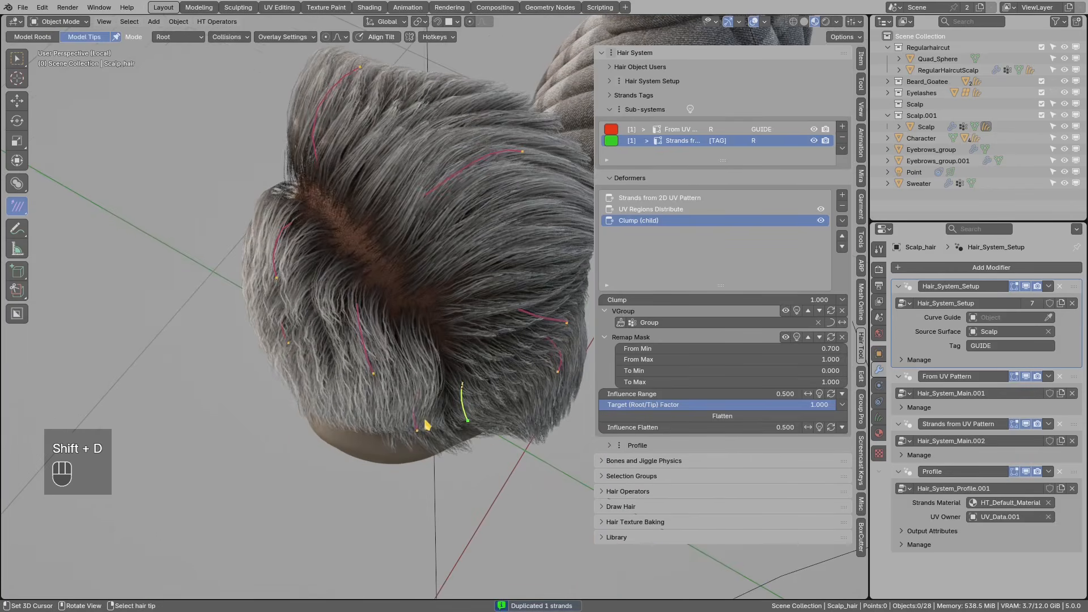
{"action": "right_click", "coordinate": [417, 431]}
{"action": "key", "text": "g"}
{"action": "key", "text": "r"}
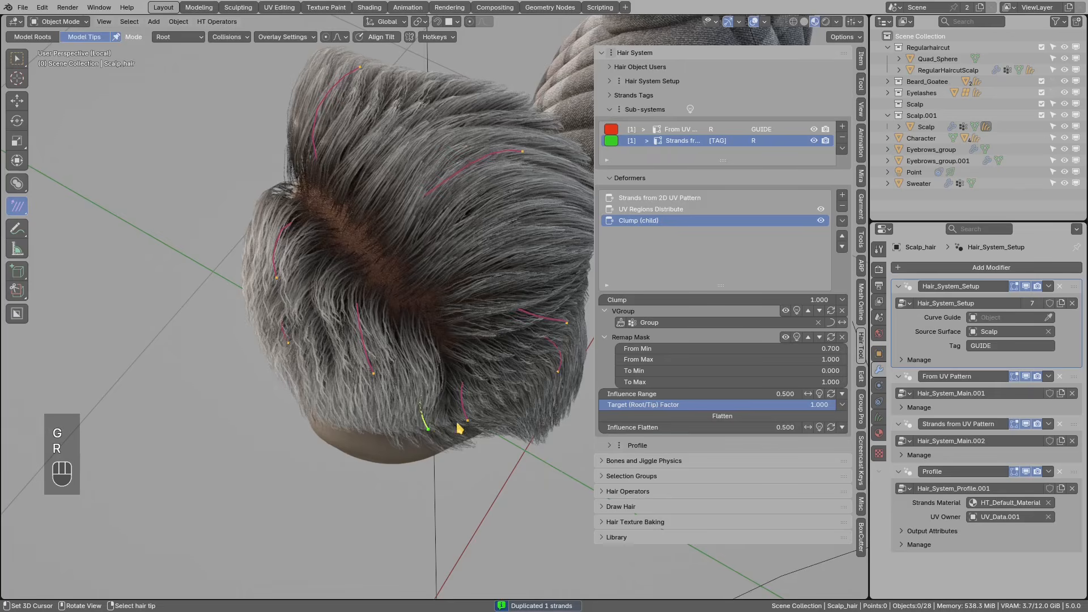
{"action": "mouse_move", "coordinate": [486, 430]}
{"action": "middle_mouse_down"}
{"action": "mouse_move", "coordinate": [488, 364]}
{"action": "mouse_move", "coordinate": [542, 356]}
{"action": "mouse_move", "coordinate": [558, 340]}
{"action": "mouse_move", "coordinate": [468, 381]}
{"action": "mouse_move", "coordinate": [470, 415]}
{"action": "mouse_move", "coordinate": [484, 447]}
{"action": "mouse_move", "coordinate": [489, 439]}
{"action": "middle_mouse_up"}
{"action": "key", "text": "r"}
{"action": "left_click", "coordinate": [464, 397]}
{"action": "key", "text": "r"}
{"action": "key", "text": "r"}
{"action": "left_click", "coordinate": [515, 367]}
{"action": "middle_click_drag", "start_coordinate": [516, 367], "coordinate": [475, 334]}
- Duplicate a pair of guide strands and resize the two copies
{"action": "right_click", "coordinate": [413, 384], "text": "shift"}
{"action": "middle_click_drag", "start_coordinate": [417, 381], "coordinate": [442, 365]}
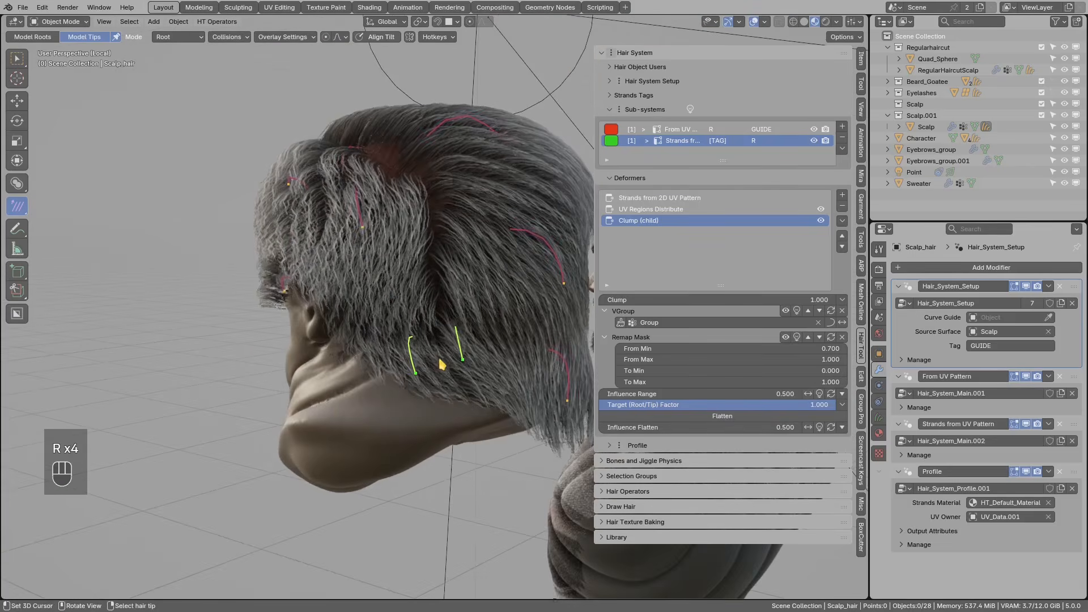
{"action": "key", "text": "shift+d"}
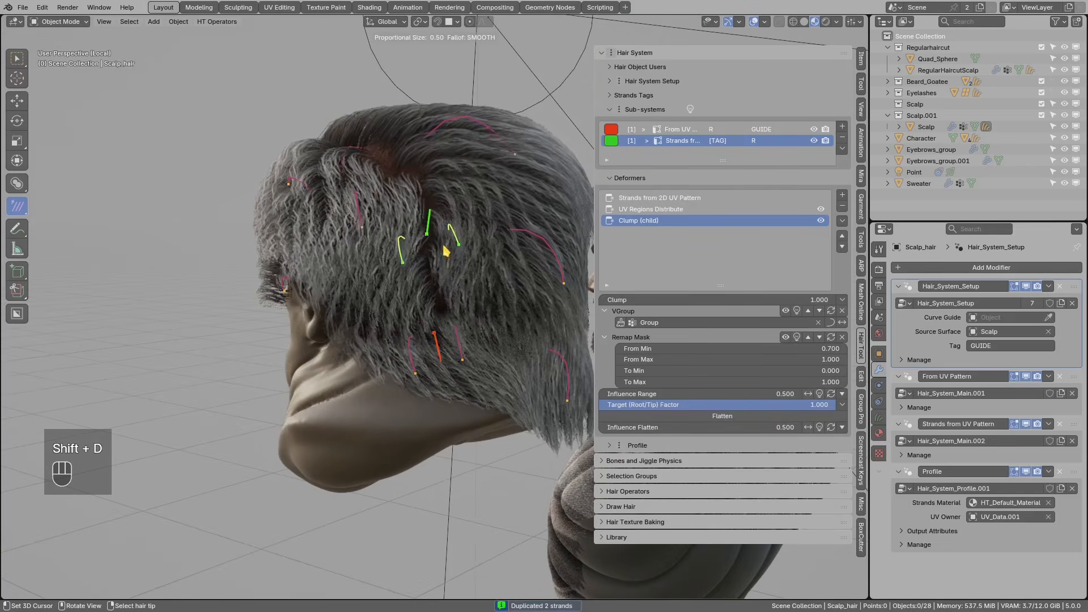
{"action": "left_click", "coordinate": [453, 262]}
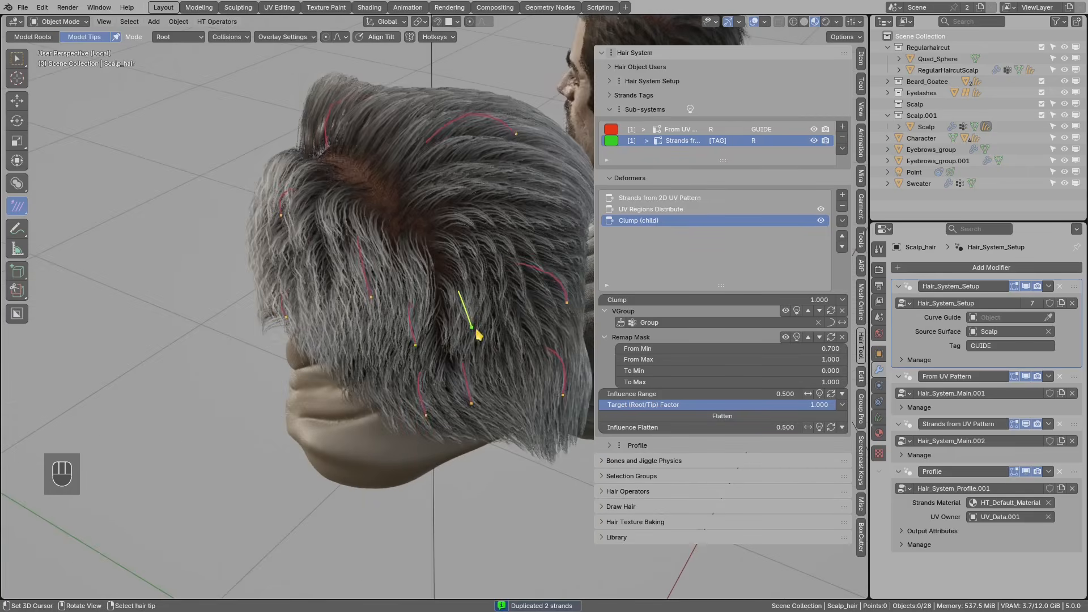
{"action": "middle_click_drag", "start_coordinate": [476, 333], "coordinate": [422, 383]}
{"action": "key", "text": "s"}
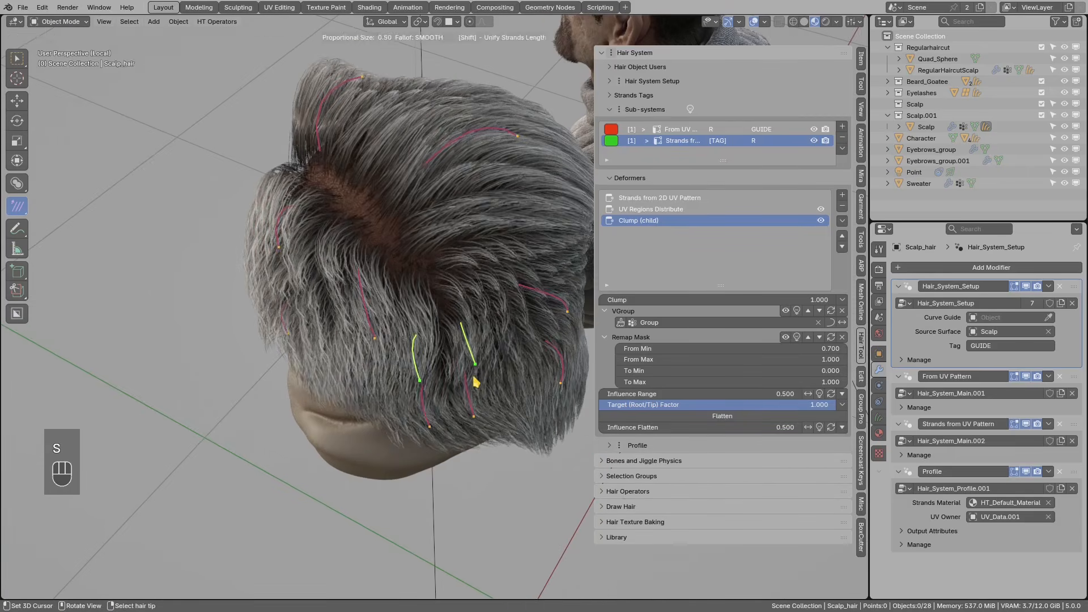
{"action": "left_click", "coordinate": [476, 381]}
- Rotate each of the two new strands individually to follow the hair flow
{"action": "right_click", "coordinate": [479, 370]}
{"action": "middle_click_drag", "start_coordinate": [479, 369], "coordinate": [440, 380]}
{"action": "key", "text": "r"}
{"action": "left_click", "coordinate": [466, 389]}
{"action": "right_click", "coordinate": [424, 395]}
{"action": "key", "text": "r"}
{"action": "left_click", "coordinate": [440, 408]}
{"action": "key", "text": "r"}
{"action": "left_click", "coordinate": [446, 351]}
- Move the selected strand into place and review the strands from a top-back view
{"action": "middle_click_drag", "start_coordinate": [392, 268], "coordinate": [441, 292]}
{"action": "key", "text": "d"}
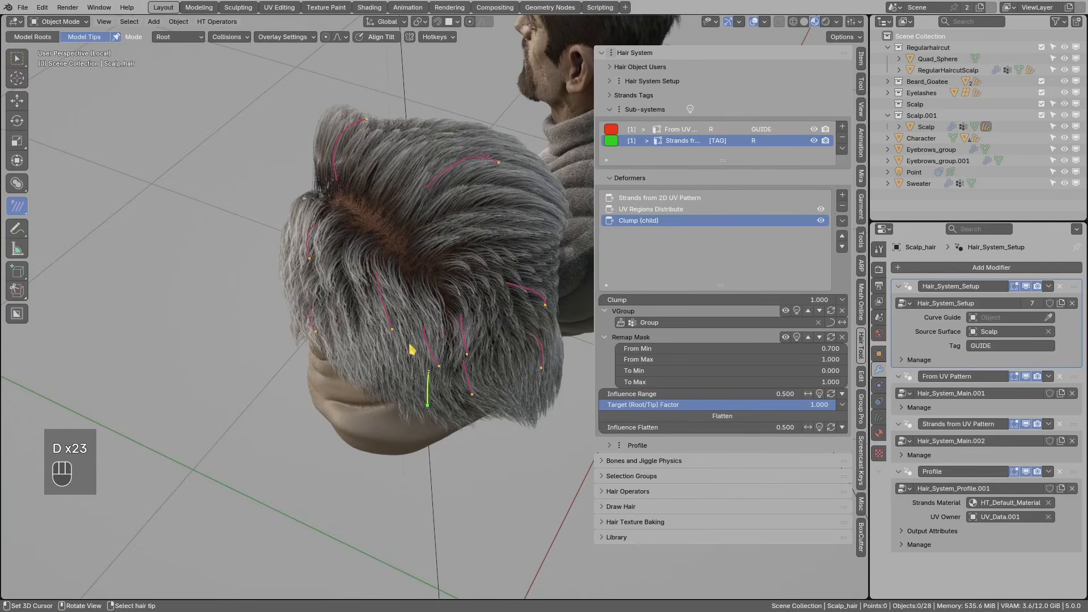
{"action": "key", "text": "g"}
{"action": "middle_click_drag", "start_coordinate": [395, 330], "coordinate": [434, 241]}
{"action": "left_click", "coordinate": [417, 326]}
{"action": "key", "text": "d"}
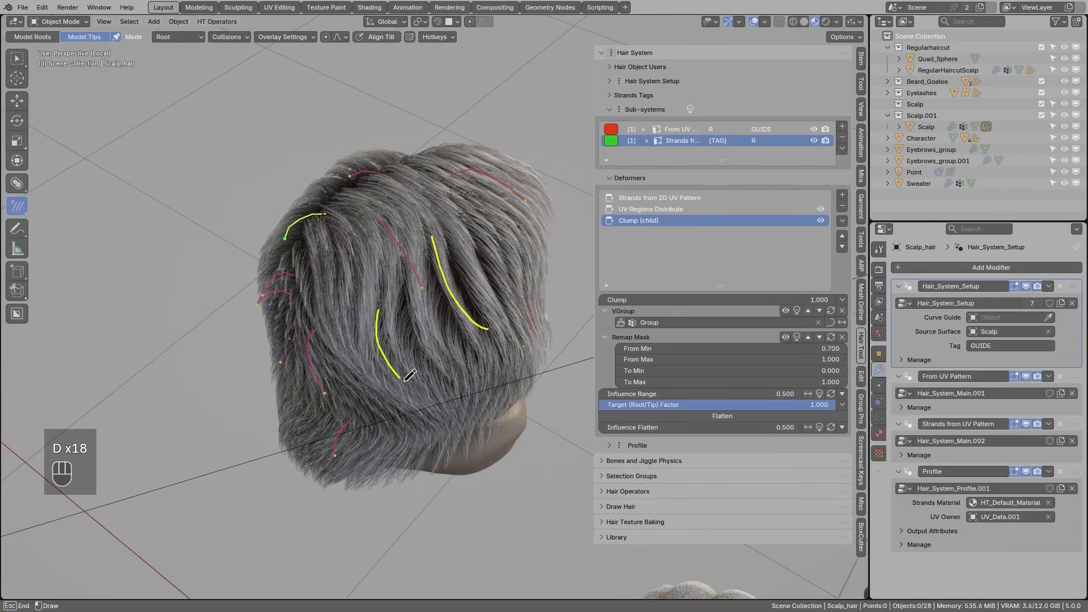
{"action": "key", "text": "d"}
{"action": "middle_click_drag", "start_coordinate": [473, 372], "coordinate": [454, 297]}
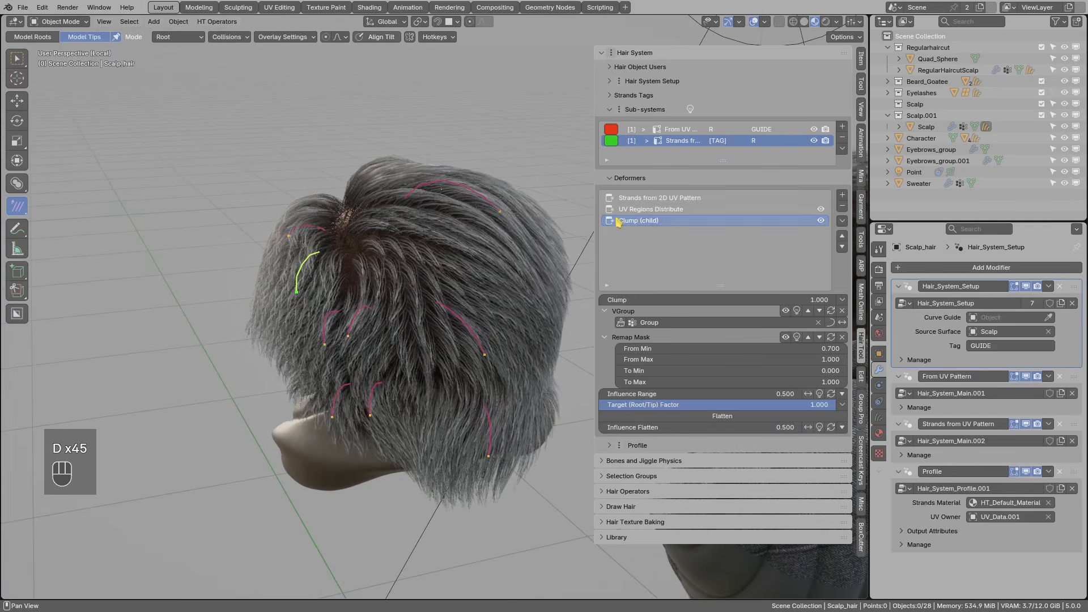
- Switch the strand distribution to Hex Pattern and set Noise Amount to 0.000
{"action": "left_click", "coordinate": [678, 198]}
{"action": "left_click", "coordinate": [688, 315]}
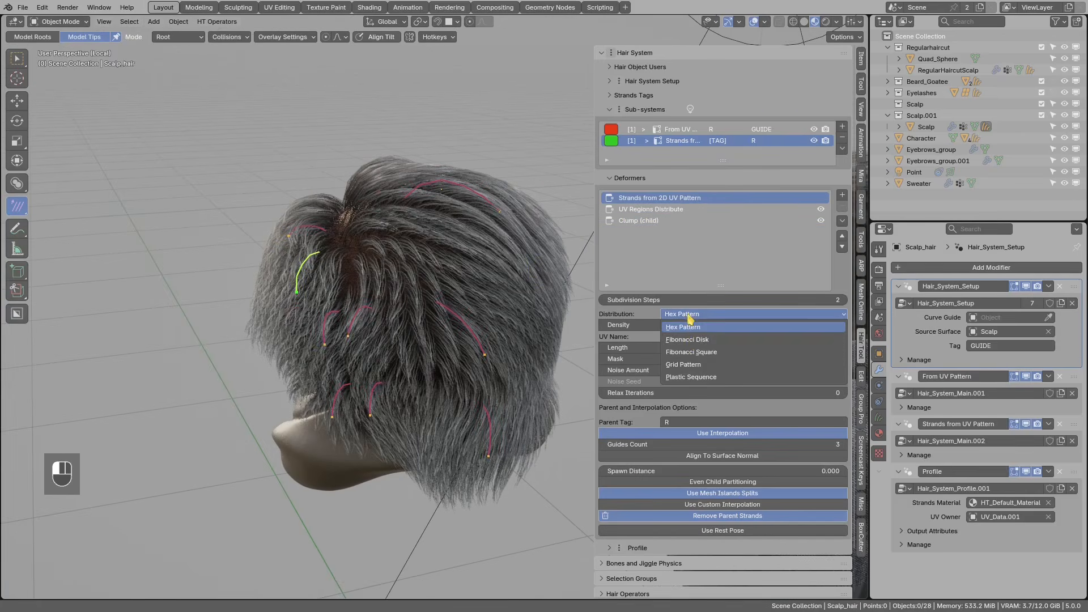
{"action": "left_click", "coordinate": [691, 340]}
{"action": "left_click", "coordinate": [689, 317]}
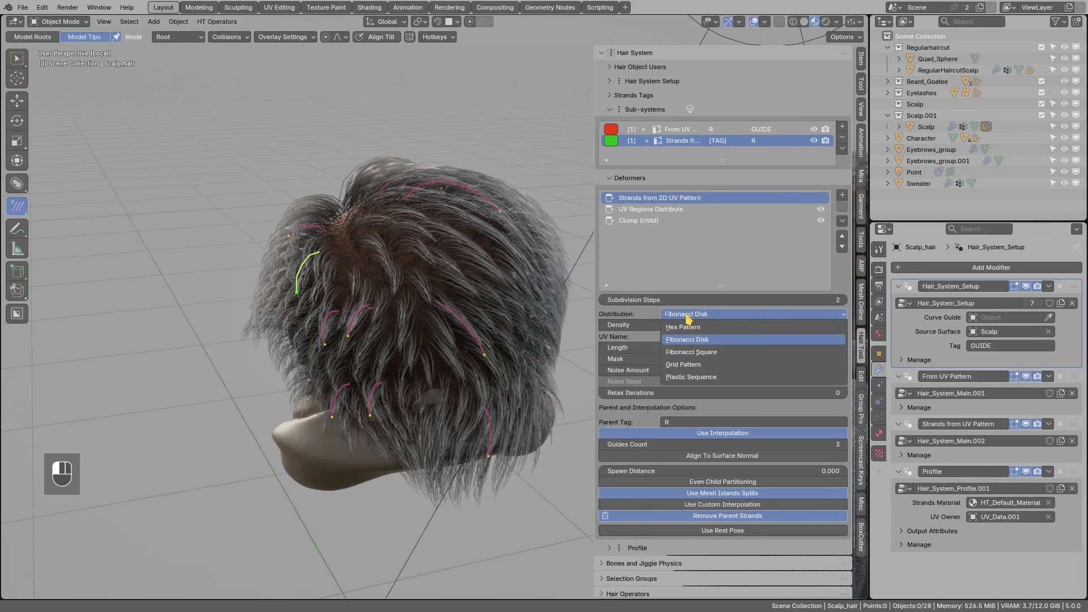
{"action": "left_click", "coordinate": [691, 352]}
{"action": "left_click", "coordinate": [687, 316]}
{"action": "left_click", "coordinate": [685, 329]}
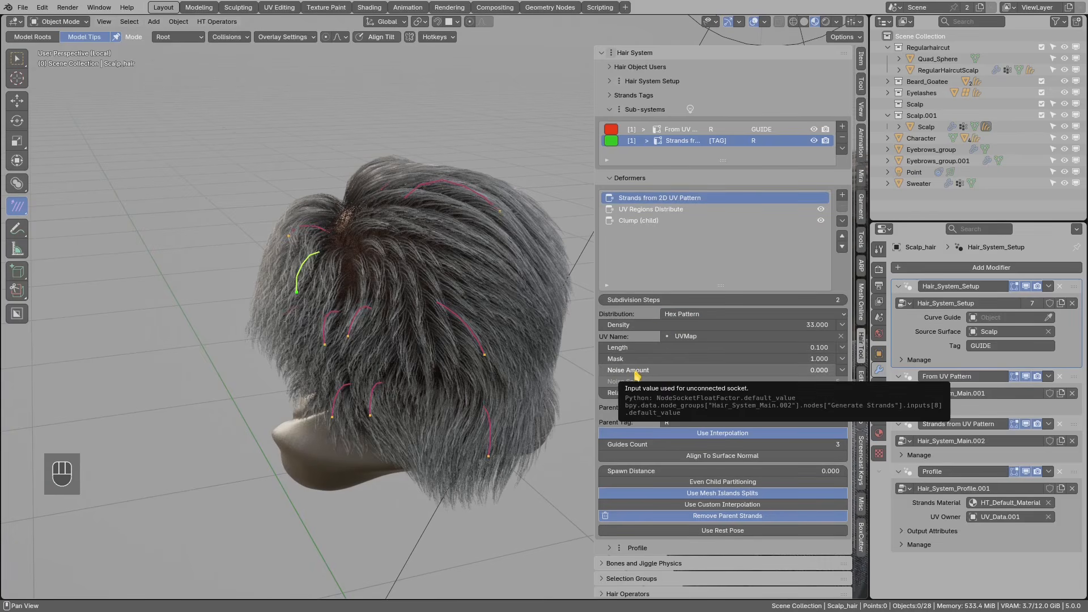
{"action": "left_click_drag", "start_coordinate": [638, 373], "coordinate": [611, 379]}
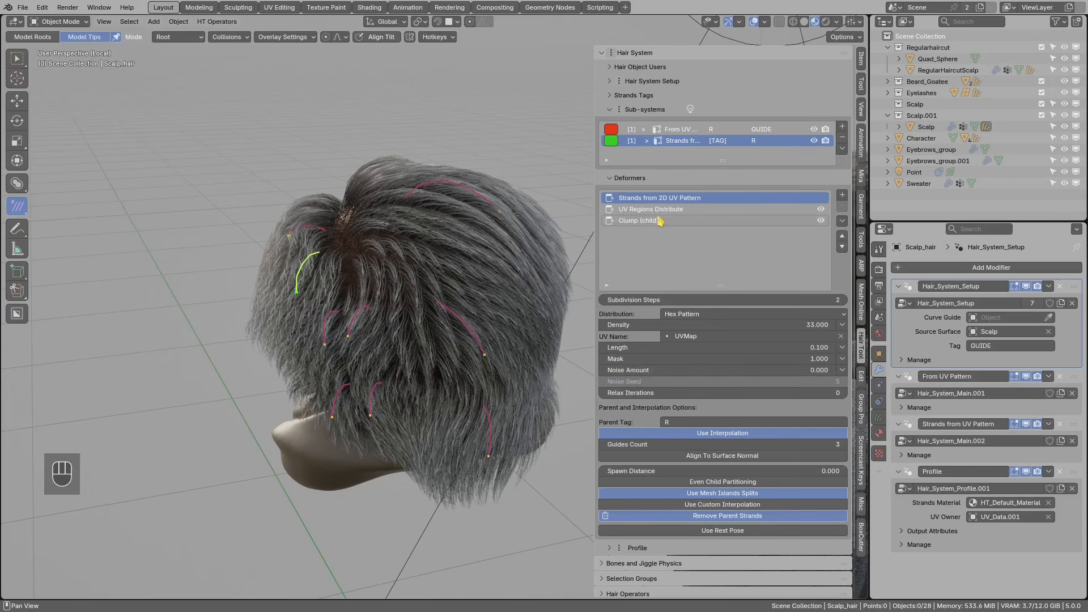
- Select the Clump (child) deformer and bring up the list of deformer types to add
{"action": "left_click", "coordinate": [639, 221]}
{"action": "middle_click_drag", "start_coordinate": [423, 287], "coordinate": [421, 286]}
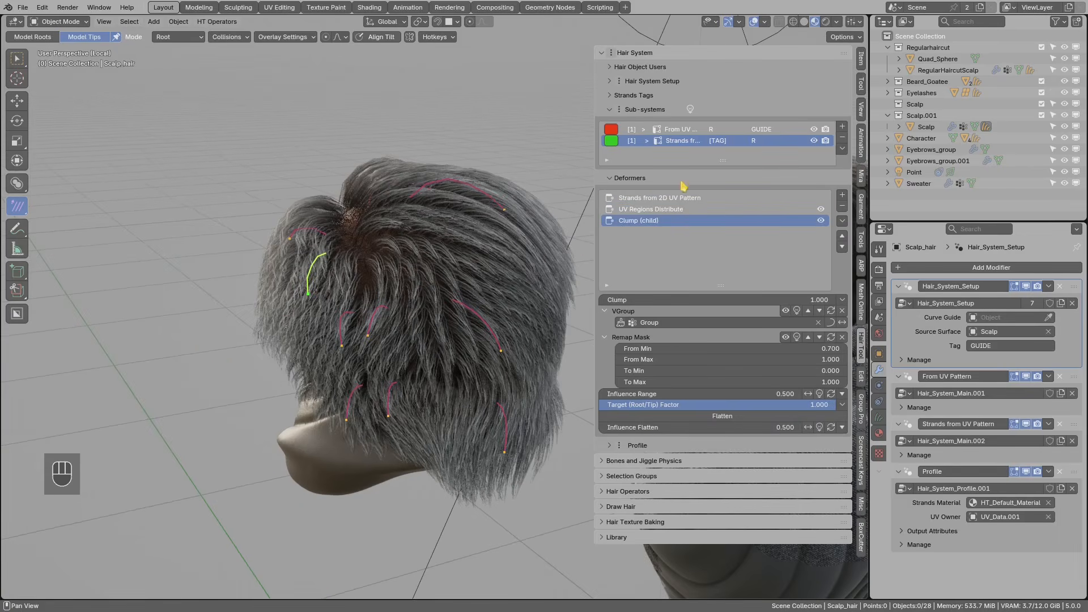
{"action": "left_click", "coordinate": [842, 196]}
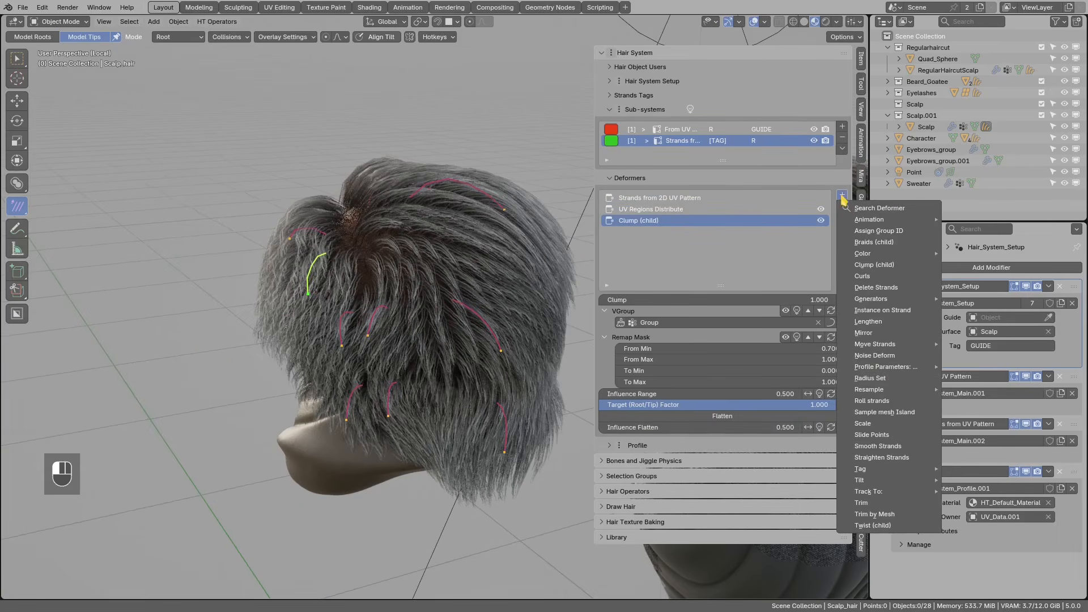
- Add a Noise Deform deformer to the strands with Global Scale 0.1
{"action": "left_click", "coordinate": [873, 357]}
{"action": "scroll", "coordinate": [403, 283], "scroll_direction": "down", "scroll_amount": 5}
{"action": "middle_click_drag", "start_coordinate": [404, 283], "coordinate": [482, 243]}
{"action": "left_click", "coordinate": [635, 297]}
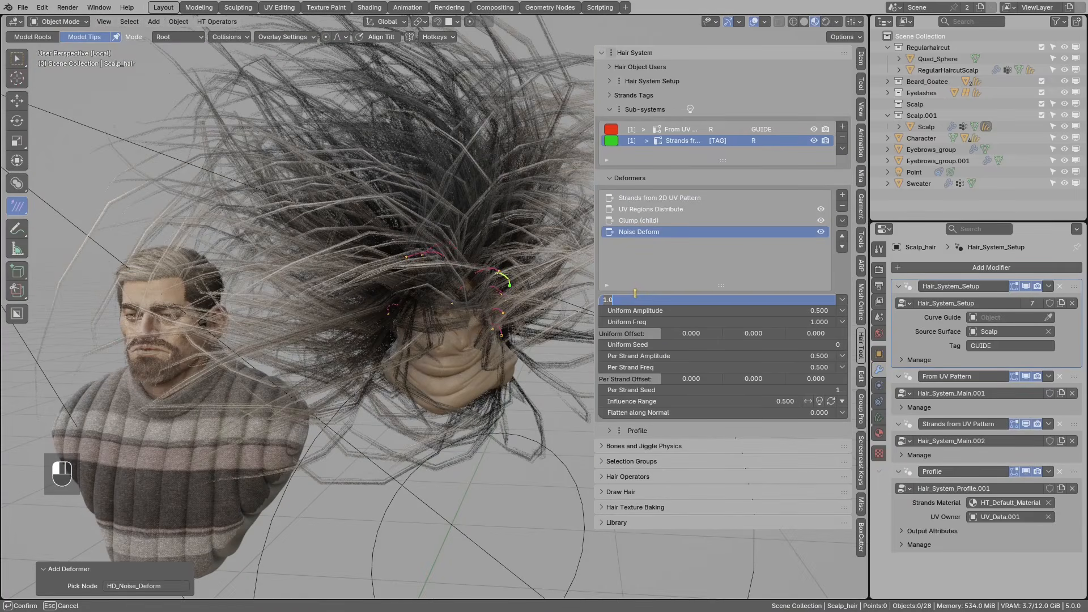
{"action": "type", "text": "0.1"}
{"action": "key", "text": "Return"}
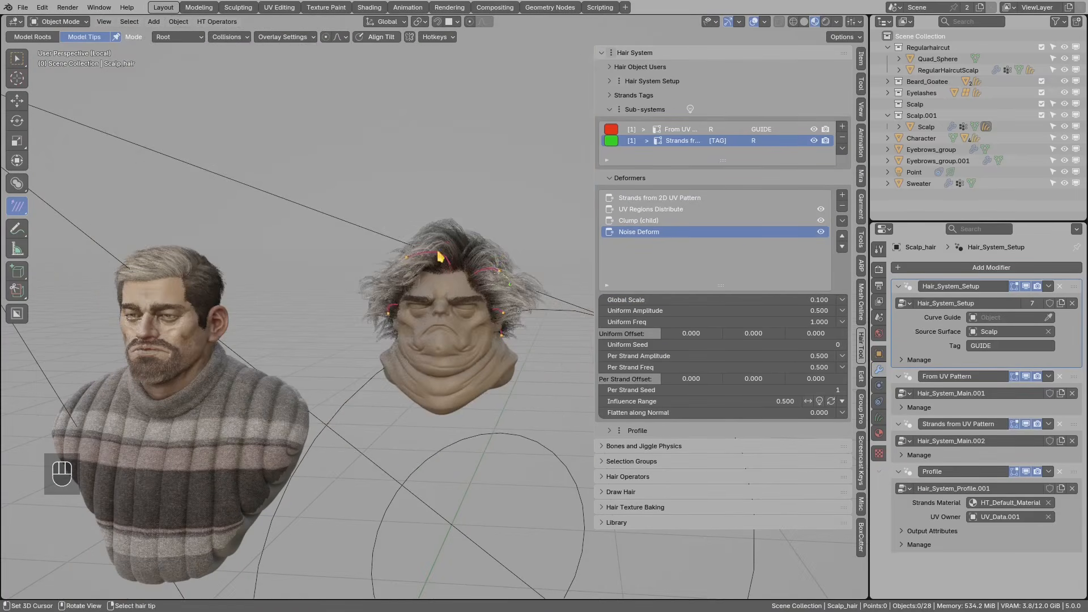
- Reduce the Uniform Amplitude and lower Per Strand Amplitude to 0.1
{"action": "middle_click_drag", "start_coordinate": [440, 257], "coordinate": [389, 263], "text": "shift"}
{"action": "scroll", "coordinate": [389, 258], "scroll_direction": "up", "scroll_amount": 4}
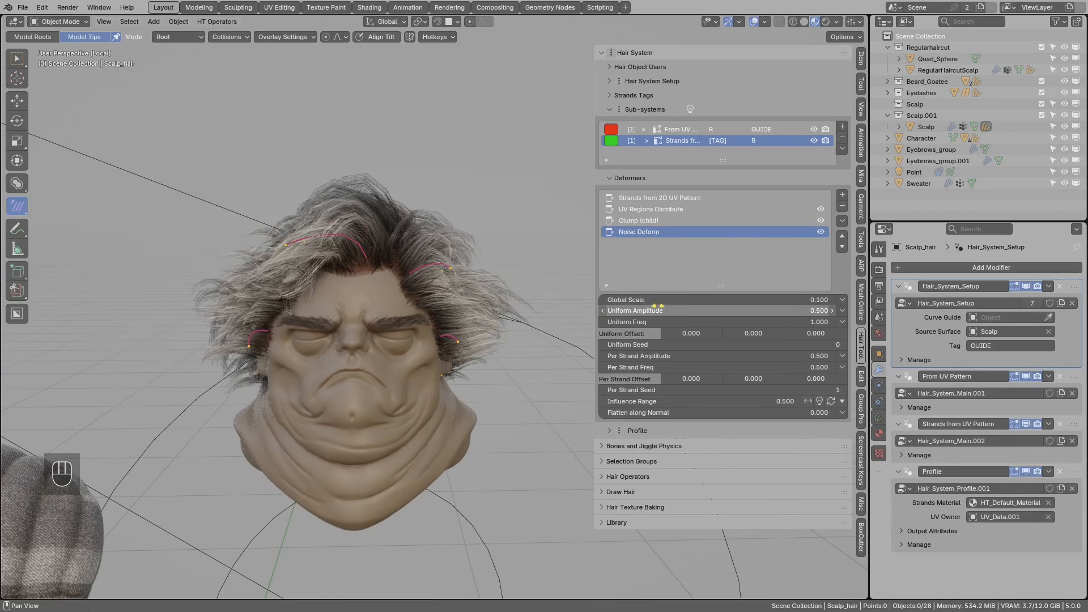
{"action": "left_click_drag", "start_coordinate": [720, 315], "coordinate": [634, 315]}
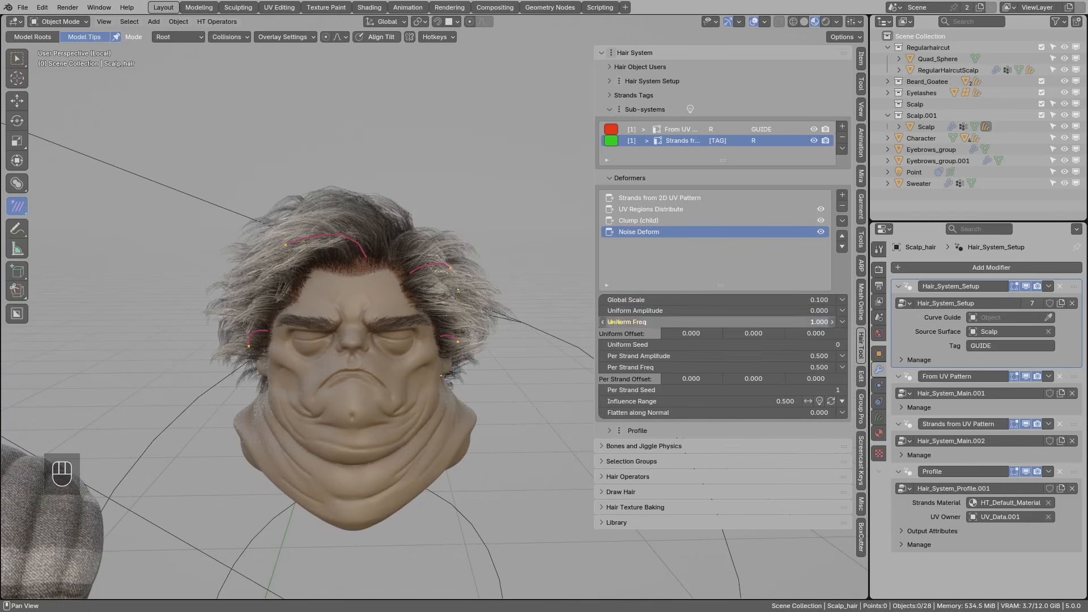
{"action": "scroll", "coordinate": [489, 308], "scroll_direction": "up", "scroll_amount": 2}
{"action": "scroll", "coordinate": [489, 307], "scroll_direction": "up", "scroll_amount": 1}
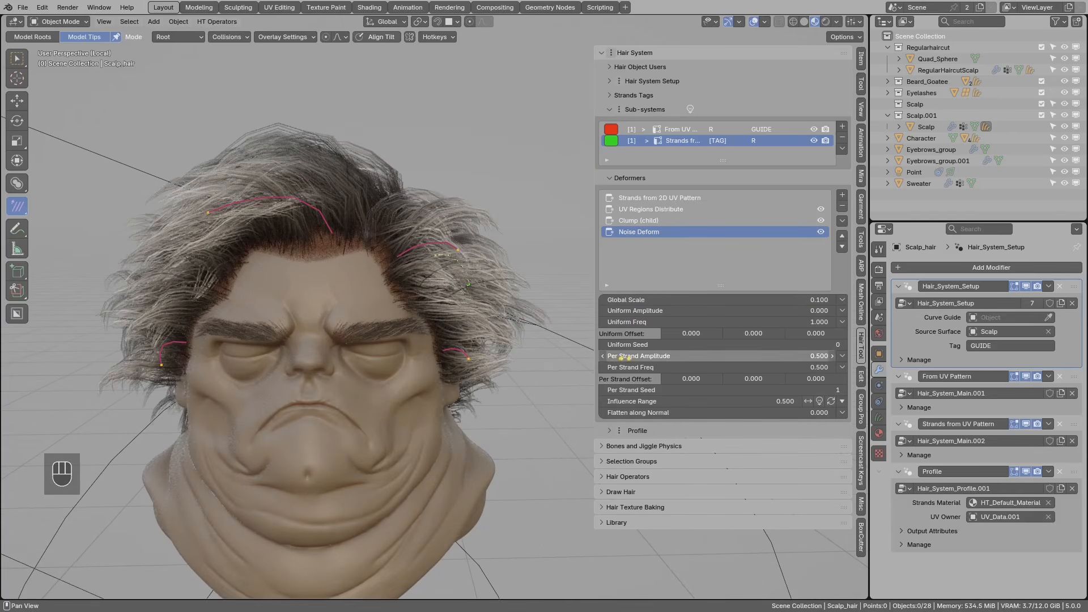
{"action": "left_click", "coordinate": [603, 358]}
{"action": "left_click", "coordinate": [603, 357]}
{"action": "left_click", "coordinate": [604, 358]}
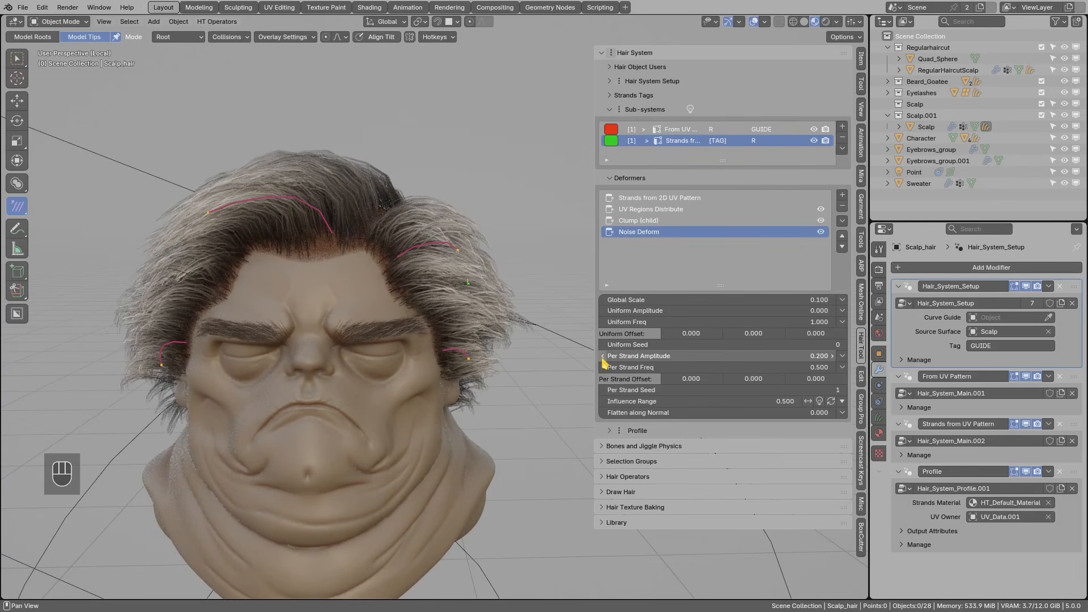
{"action": "left_click", "coordinate": [603, 357]}
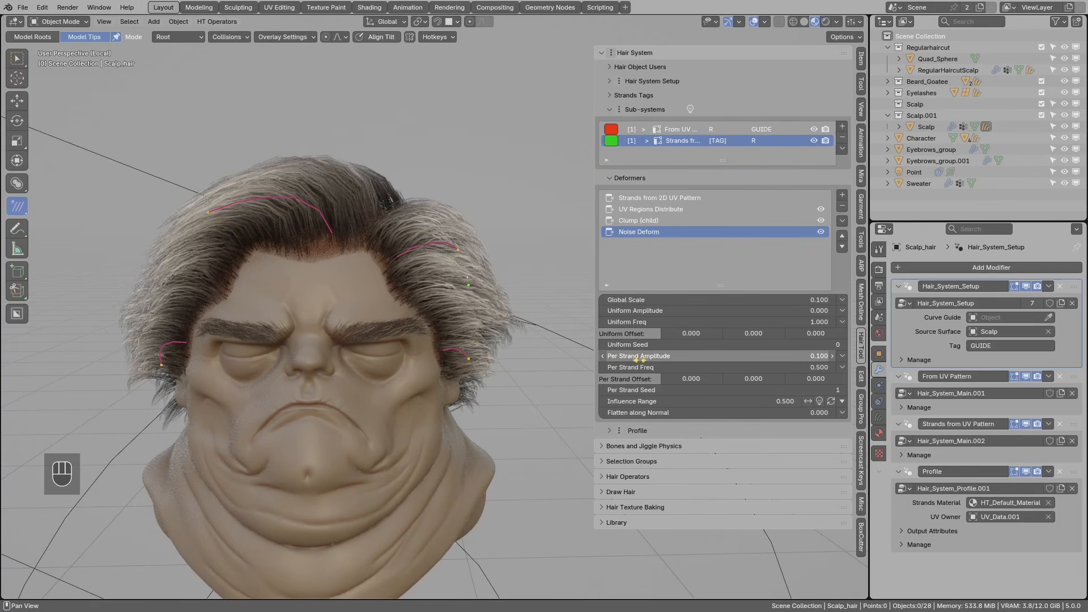
- Toggle Noise Deform off and on to compare the hair, then check the guide sub-system's noise
{"action": "scroll", "coordinate": [476, 319], "scroll_direction": "down", "scroll_amount": 2}
{"action": "middle_click_drag", "start_coordinate": [475, 319], "coordinate": [375, 342]}
{"action": "scroll", "coordinate": [435, 343], "scroll_direction": "up", "scroll_amount": 1}
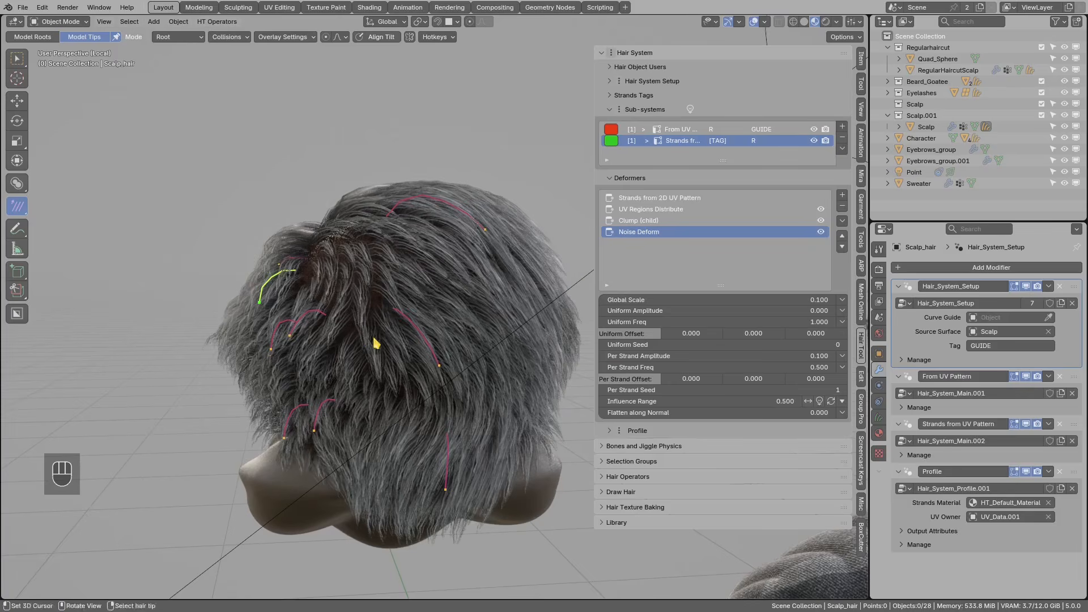
{"action": "left_click", "coordinate": [821, 232]}
{"action": "left_click", "coordinate": [821, 232]}
{"action": "middle_click_drag", "start_coordinate": [431, 340], "coordinate": [565, 299]}
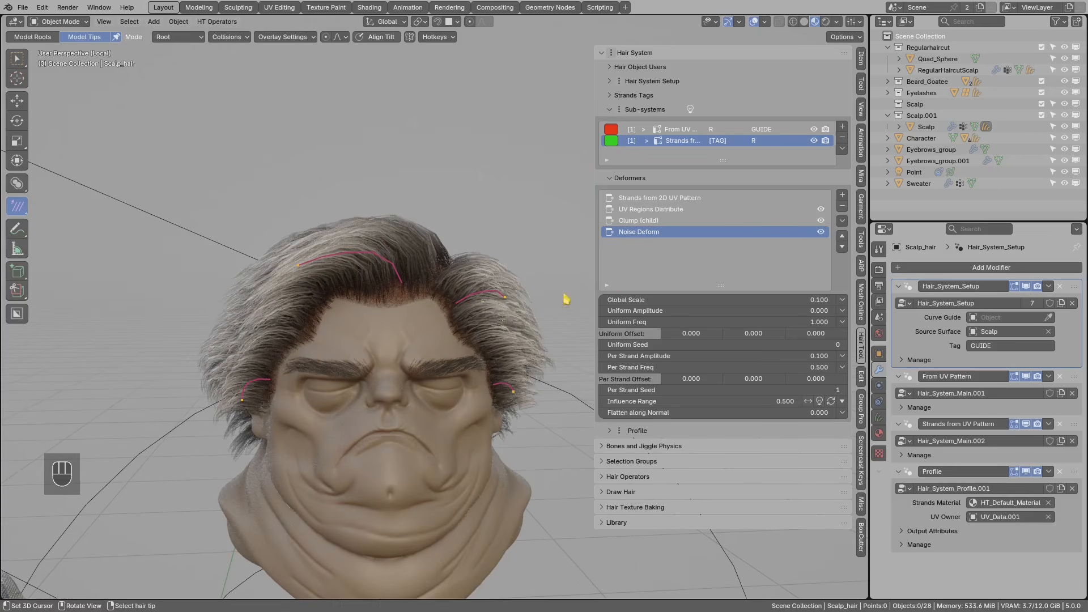
{"action": "middle_click_drag", "start_coordinate": [427, 308], "coordinate": [363, 407]}
{"action": "middle_click_drag", "start_coordinate": [428, 337], "coordinate": [430, 306]}
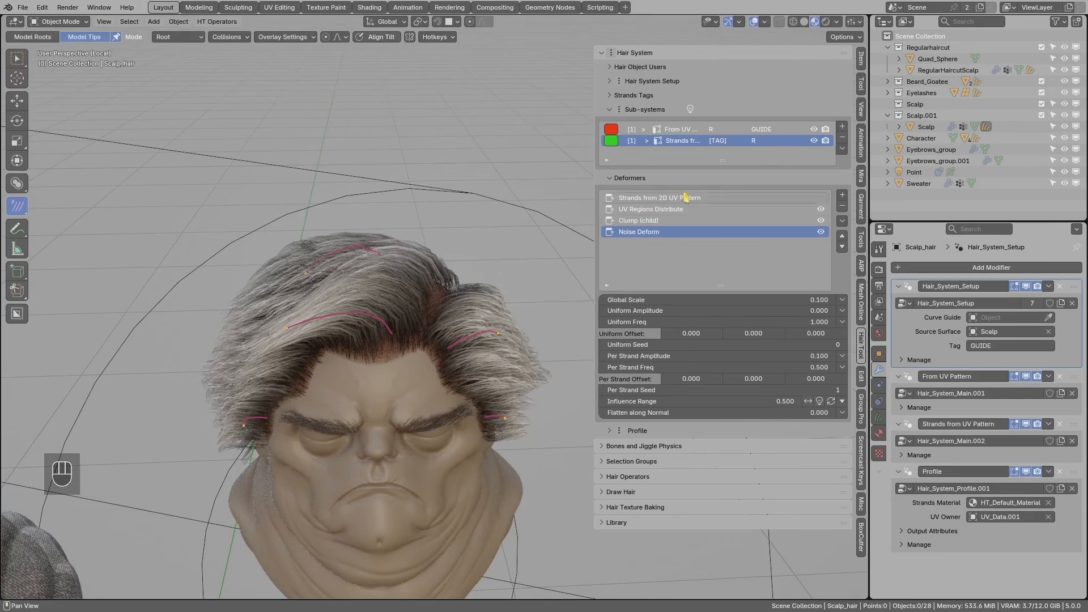
{"action": "left_click", "coordinate": [672, 130]}
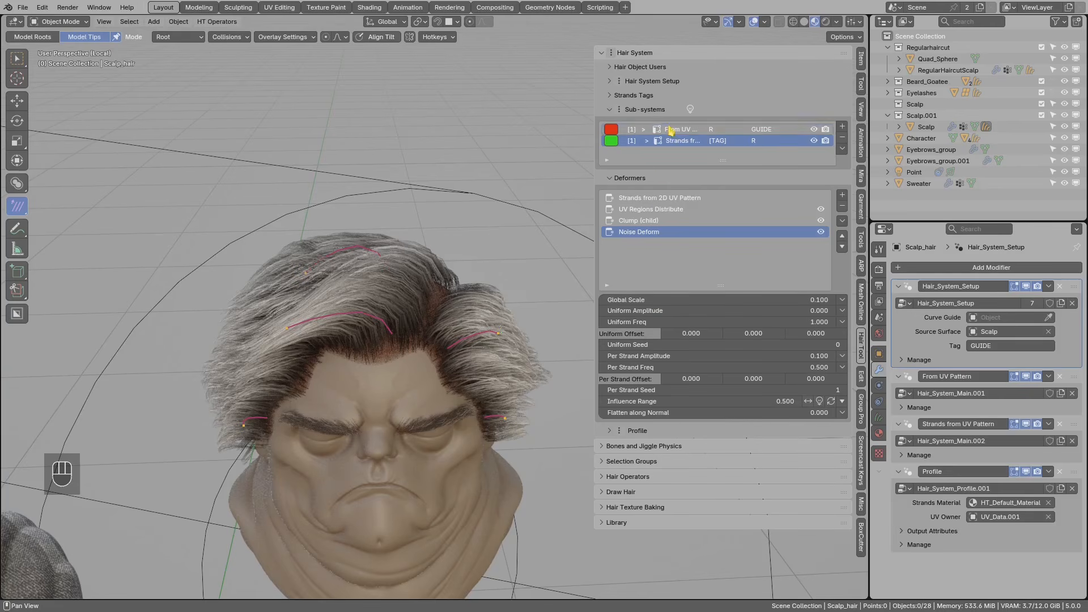
{"action": "left_click", "coordinate": [639, 221]}
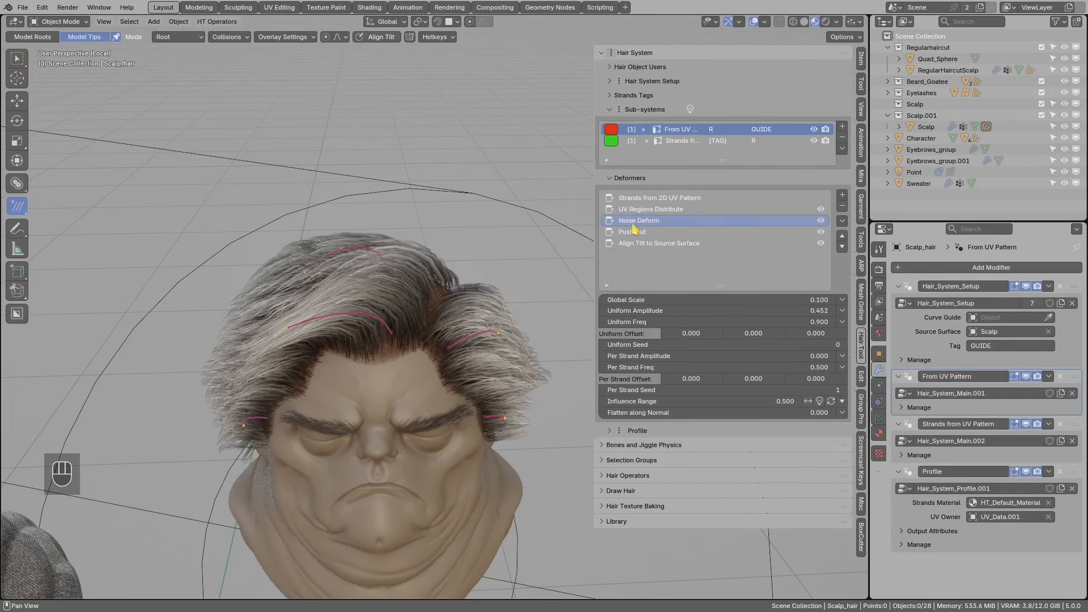
{"action": "left_click", "coordinate": [674, 141]}
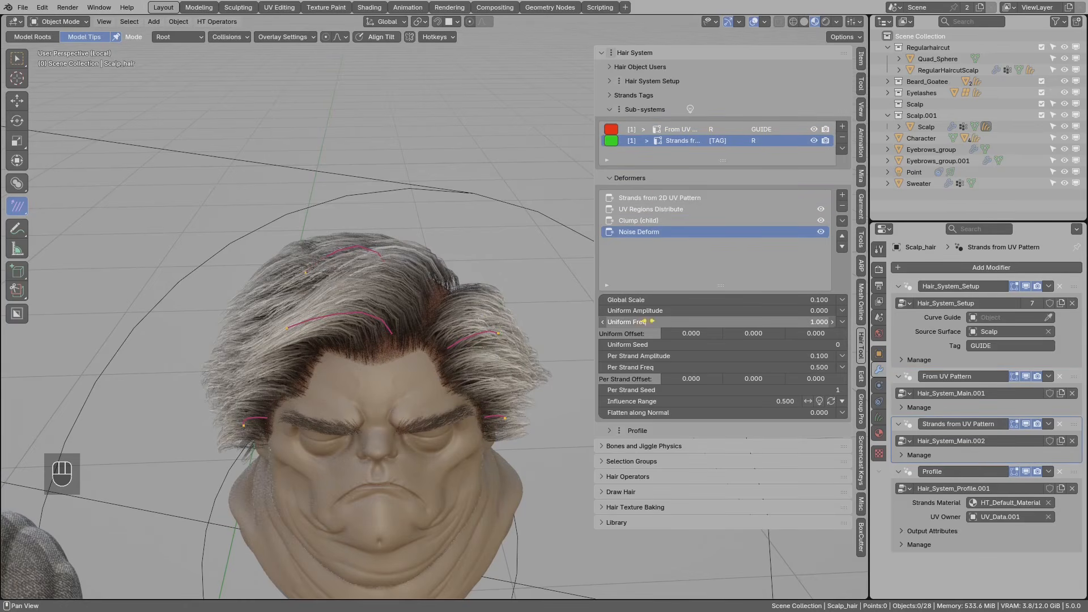
- Try Uniform Amplitude values up to 0.500, then settle on 0.300
{"action": "left_click", "coordinate": [833, 312]}
{"action": "left_click", "coordinate": [833, 311]}
{"action": "left_click", "coordinate": [833, 312]}
{"action": "left_click", "coordinate": [833, 312]}
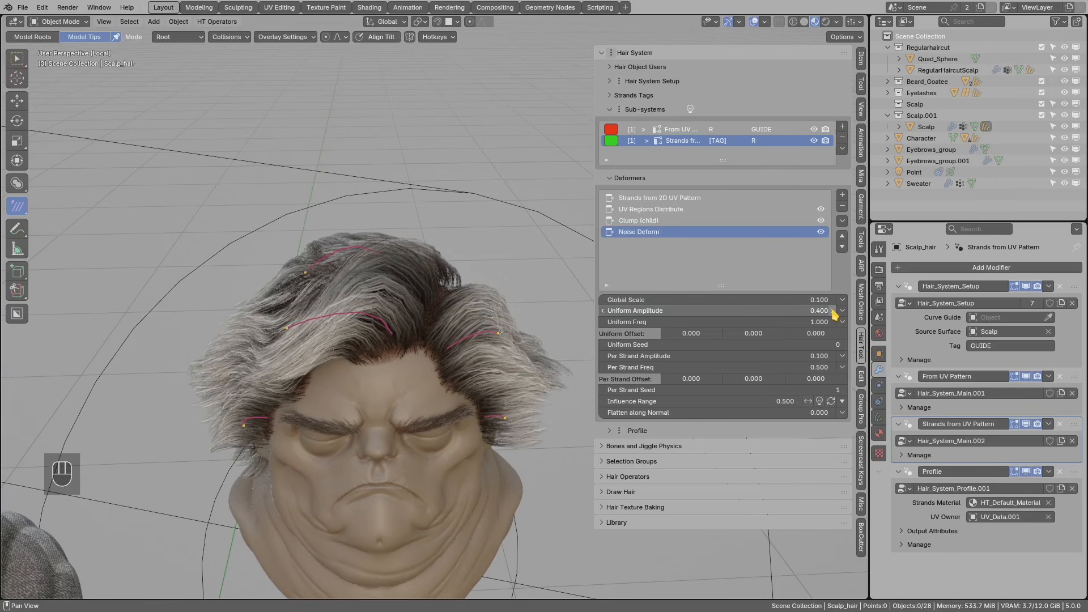
{"action": "left_click", "coordinate": [832, 311]}
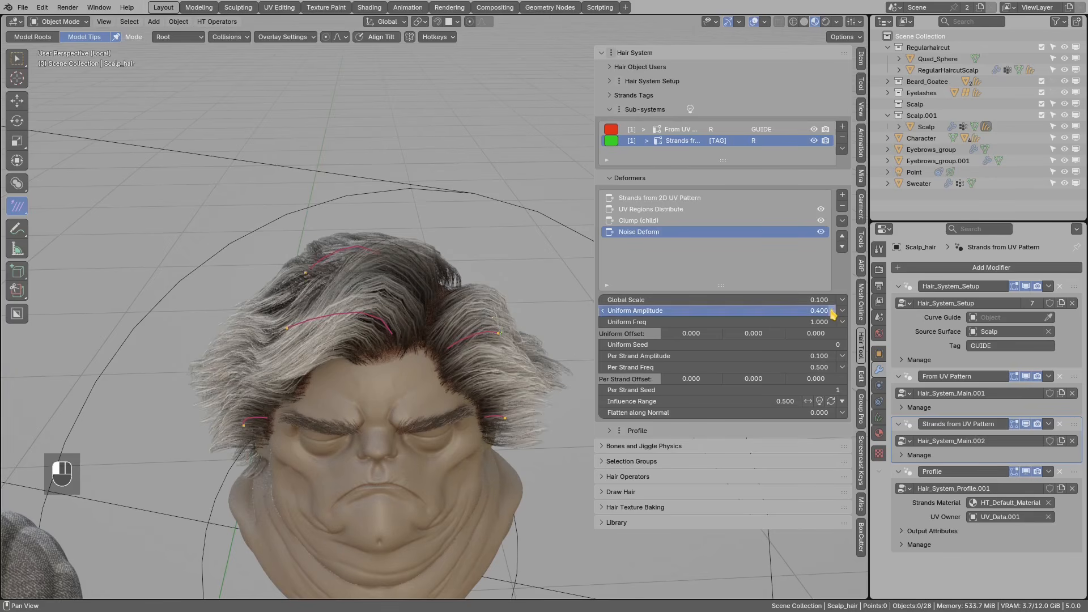
{"action": "left_click", "coordinate": [604, 313]}
{"action": "left_click", "coordinate": [604, 312]}
{"action": "left_click", "coordinate": [604, 312]}
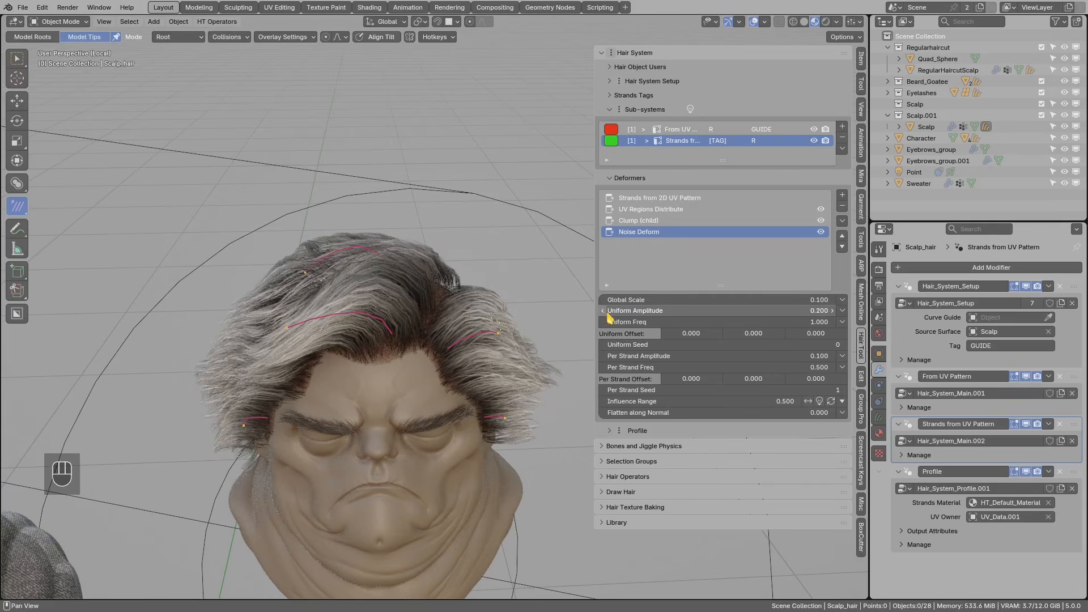
{"action": "middle_click_drag", "start_coordinate": [522, 337], "coordinate": [528, 310]}
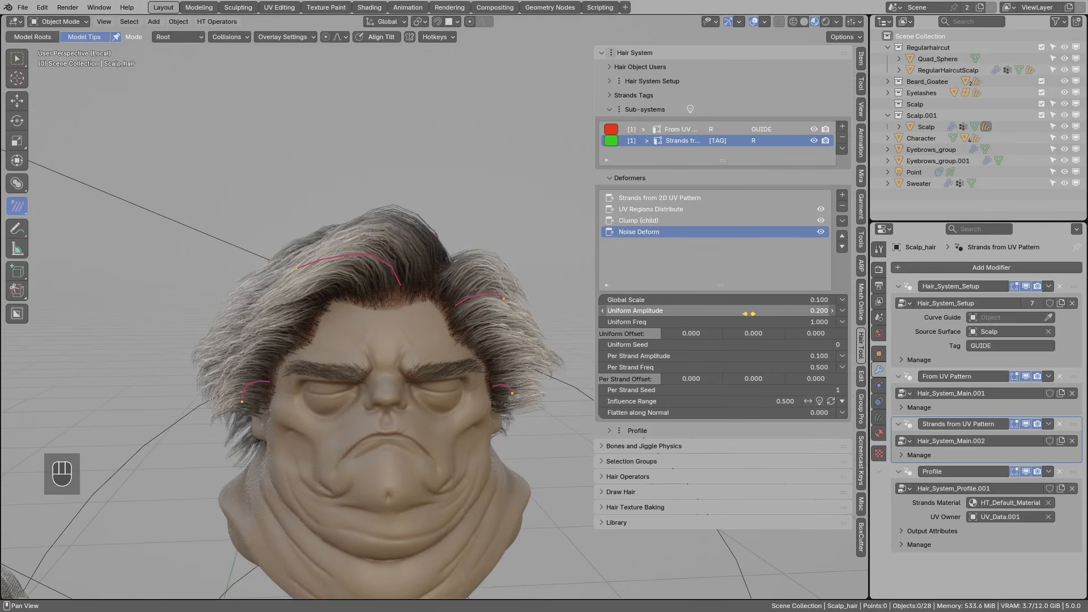
{"action": "left_click", "coordinate": [832, 311]}
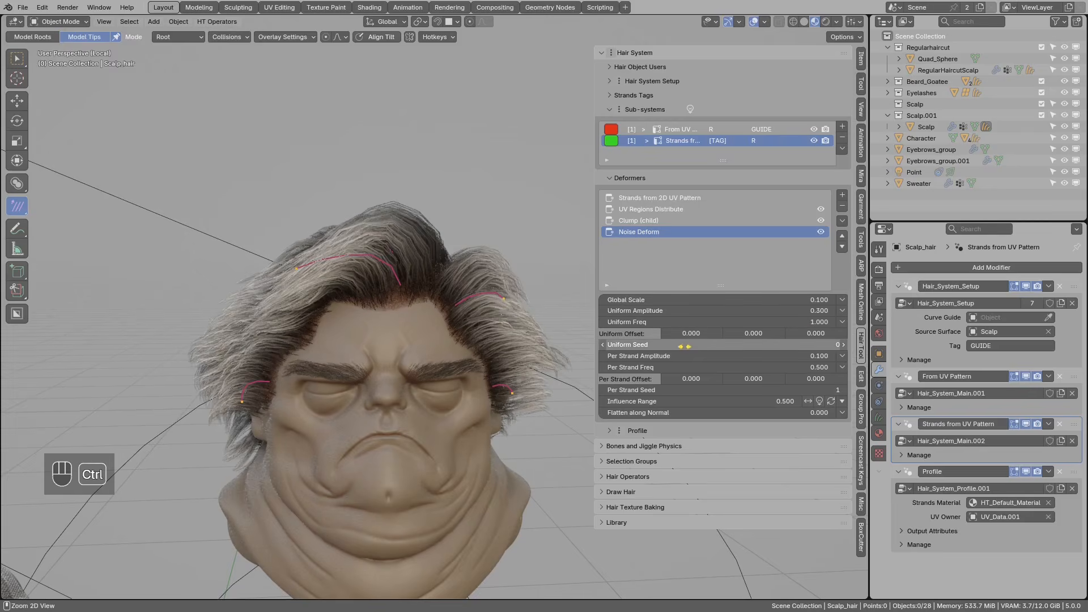
- Lower Uniform Freq to 0.800 and set the Uniform Seed to 98
{"action": "key", "text": "ctrl+c"}
{"action": "left_click_drag", "start_coordinate": [685, 346], "coordinate": [690, 346]}
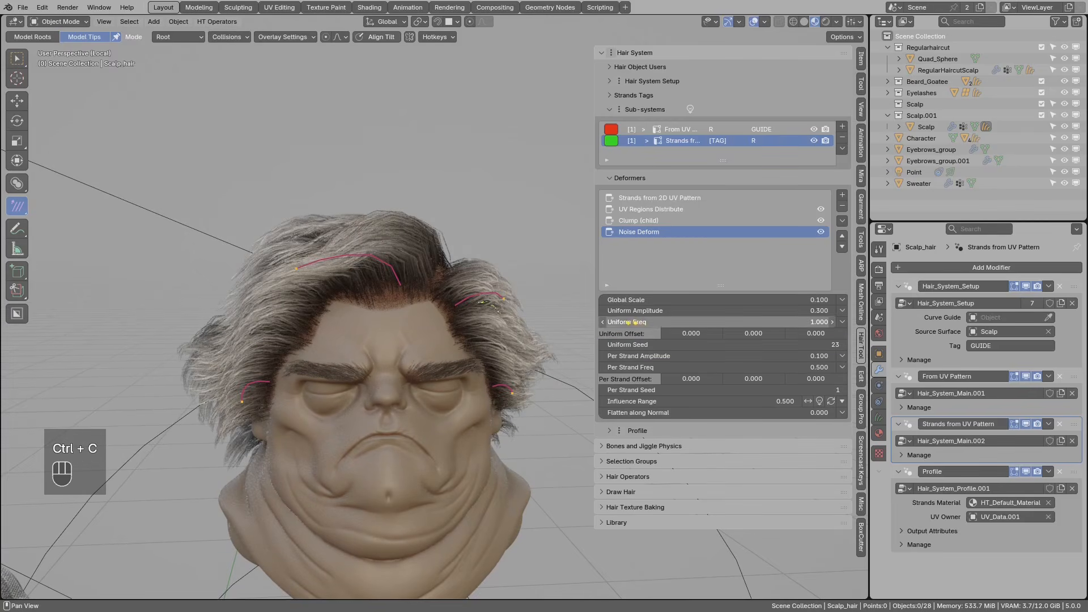
{"action": "left_click", "coordinate": [602, 323]}
{"action": "left_click", "coordinate": [602, 323]}
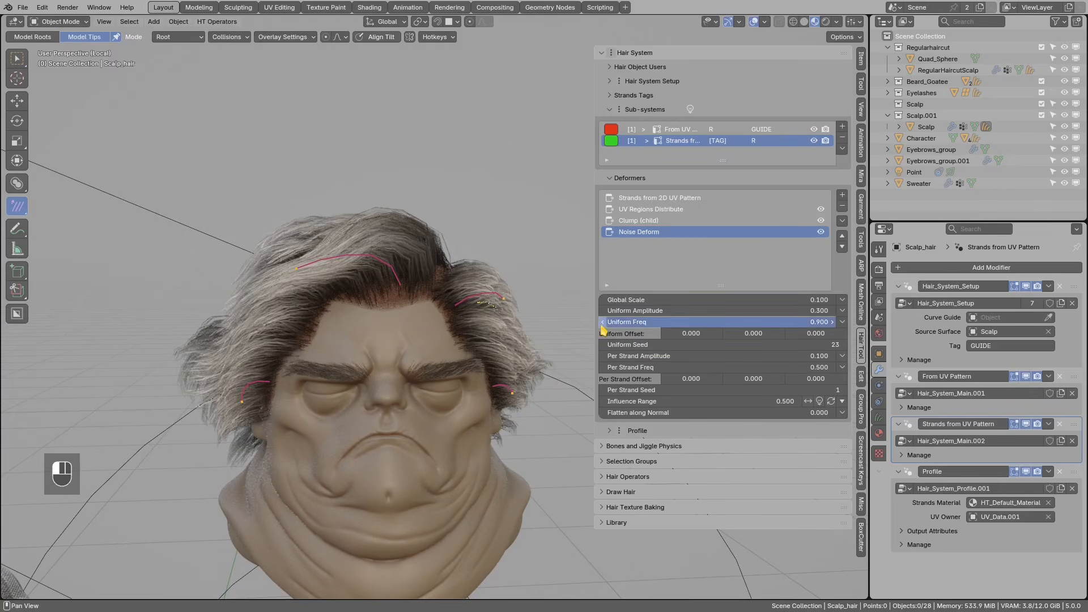
{"action": "key", "text": "ctrl+c"}
{"action": "left_click_drag", "start_coordinate": [730, 348], "coordinate": [804, 353], "text": "shift"}
- Place and rotate the green guide strand on top of the head
{"action": "middle_click_drag", "start_coordinate": [377, 263], "coordinate": [370, 408]}
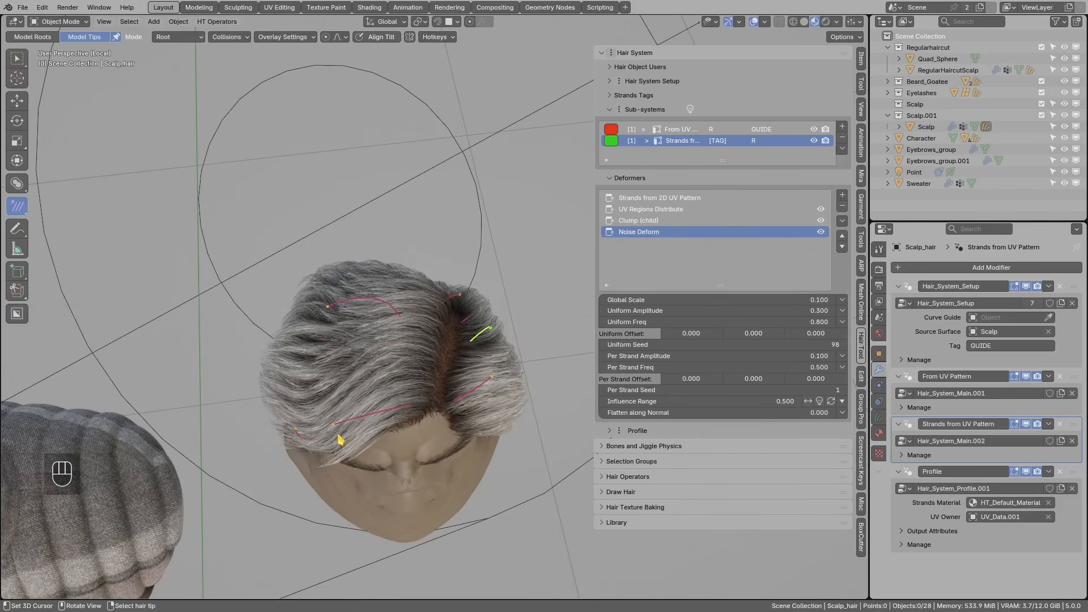
{"action": "left_click", "coordinate": [369, 426]}
{"action": "key", "text": "r"}
{"action": "left_click", "coordinate": [444, 413]}
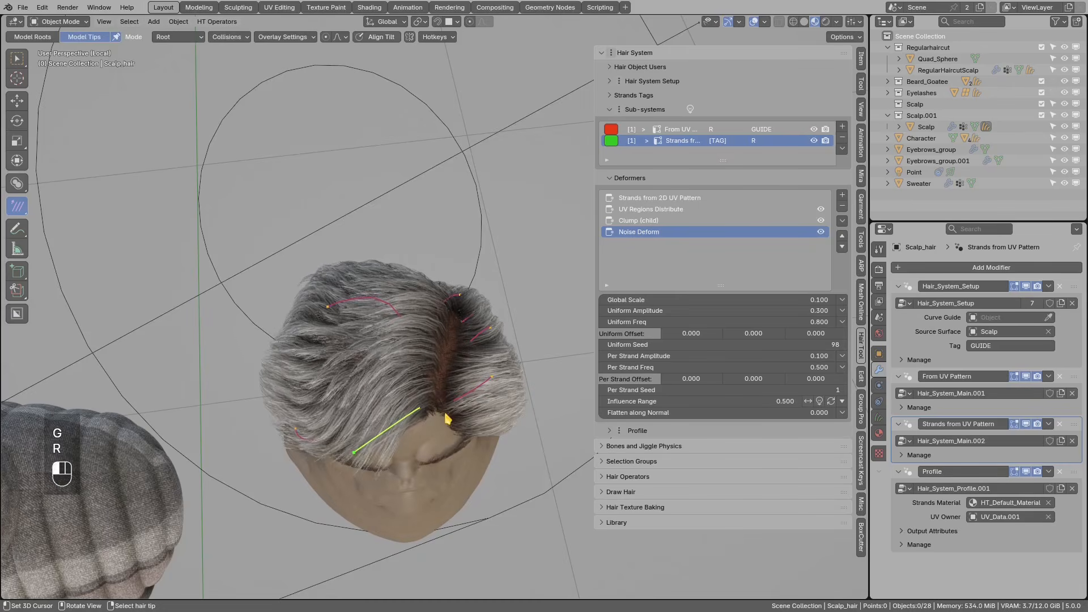
{"action": "key", "text": "g"}
{"action": "left_click", "coordinate": [446, 408]}
{"action": "middle_click_drag", "start_coordinate": [404, 360], "coordinate": [503, 294]}
- Move and rotate two more guide strands into new positions on the scalp
{"action": "key", "text": "g"}
{"action": "left_click", "coordinate": [534, 265]}
{"action": "key", "text": "r"}
{"action": "left_click", "coordinate": [536, 258]}
{"action": "key", "text": "g"}
{"action": "left_click", "coordinate": [442, 342]}
{"action": "key", "text": "r"}
{"action": "key", "text": "r"}
{"action": "left_click", "coordinate": [437, 352]}
- Select a guide strand on the right side and bring up the deformer types list
{"action": "right_click", "coordinate": [363, 276]}
{"action": "key", "text": "alt+a"}
{"action": "right_click", "coordinate": [510, 294]}
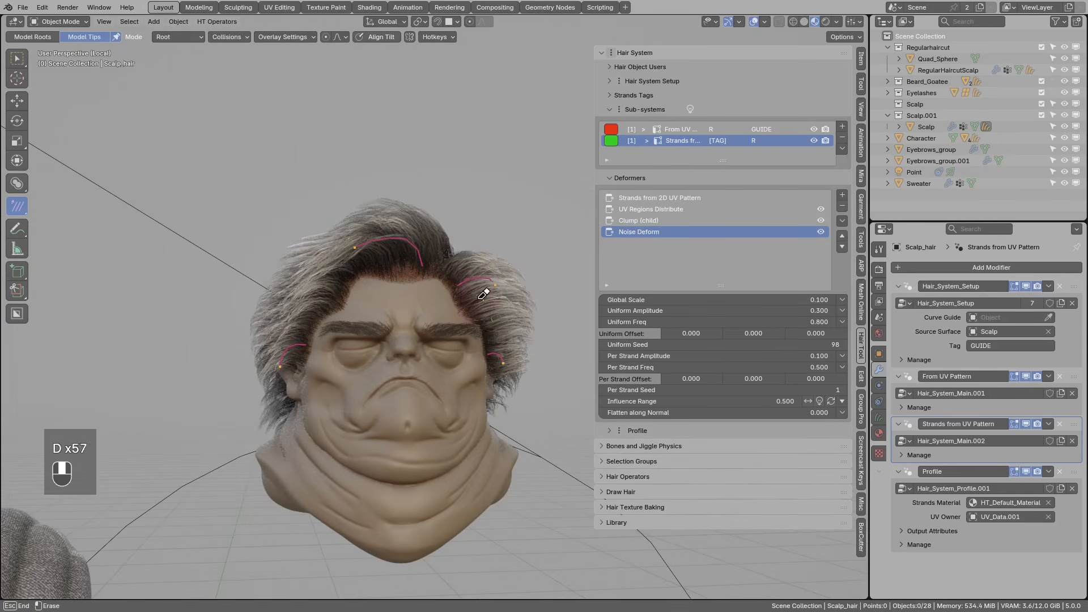
{"action": "left_click", "coordinate": [842, 195]}
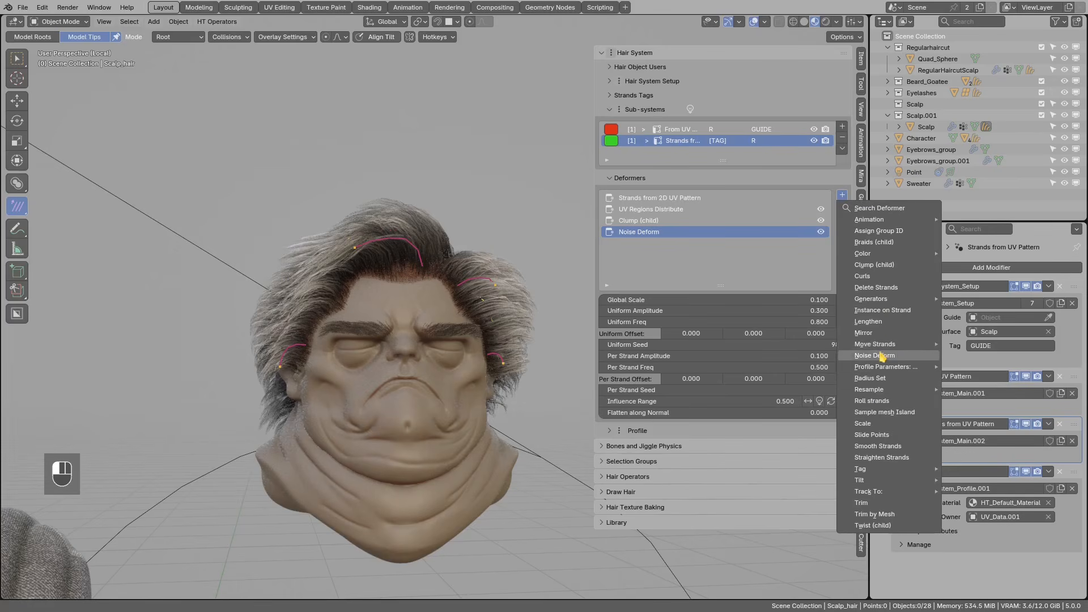
- Add a Snap deformer to the hair strands
{"action": "mouse_move", "coordinate": [883, 347]}
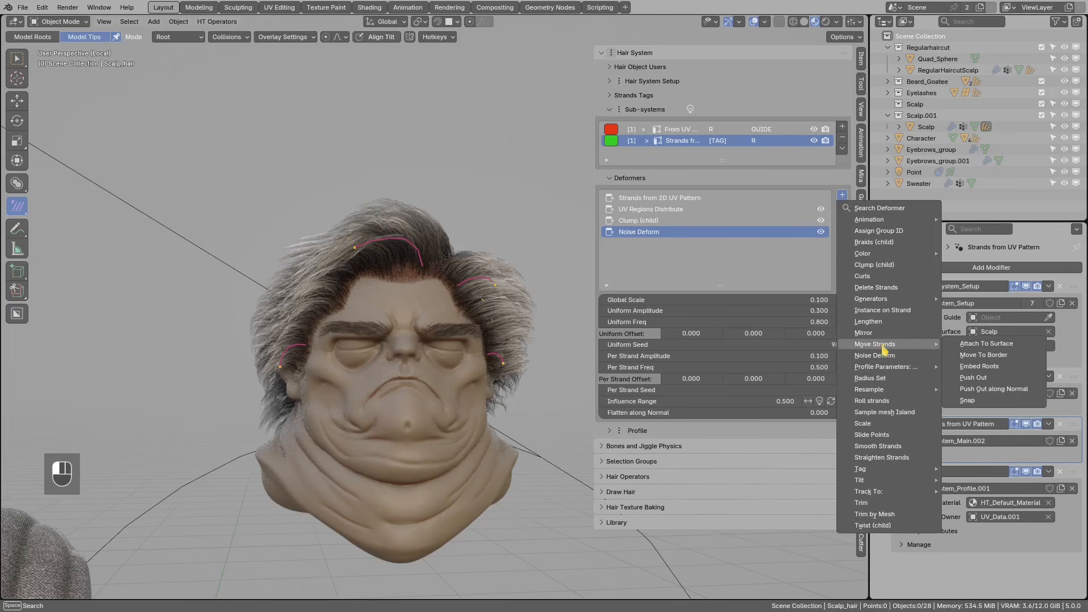
{"action": "left_click", "coordinate": [973, 401]}
{"action": "scroll", "coordinate": [508, 305], "scroll_direction": "up", "scroll_amount": 2}
{"action": "middle_click_drag", "start_coordinate": [494, 306], "coordinate": [437, 304]}
{"action": "scroll", "coordinate": [437, 304], "scroll_direction": "up", "scroll_amount": 1}
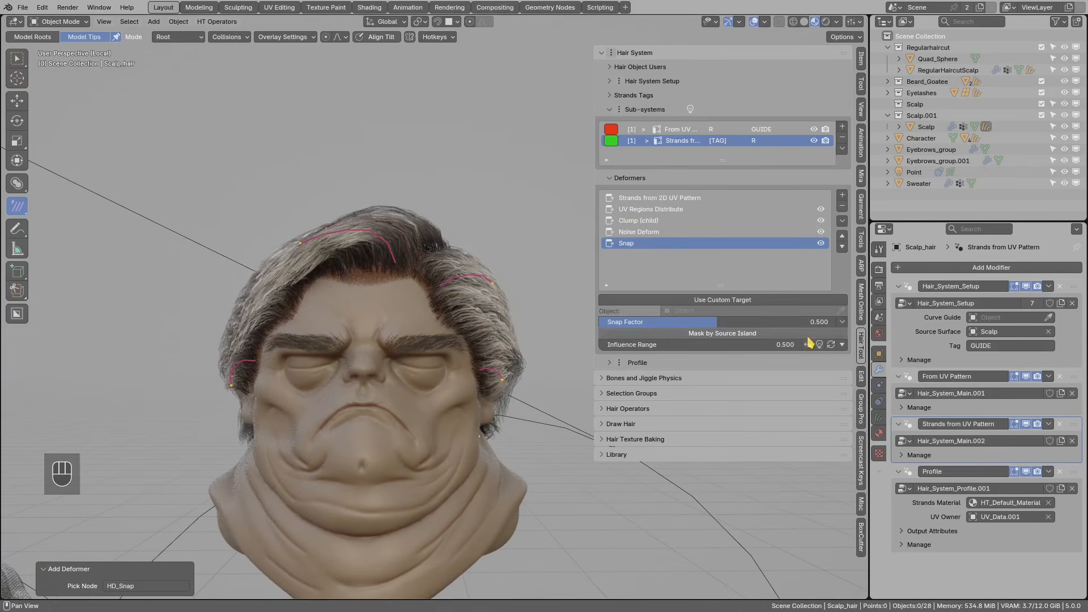
- Raise the Snap Factor and test the alternate Influence Range behaviour before reverting it
{"action": "left_click_drag", "start_coordinate": [716, 320], "coordinate": [821, 323]}
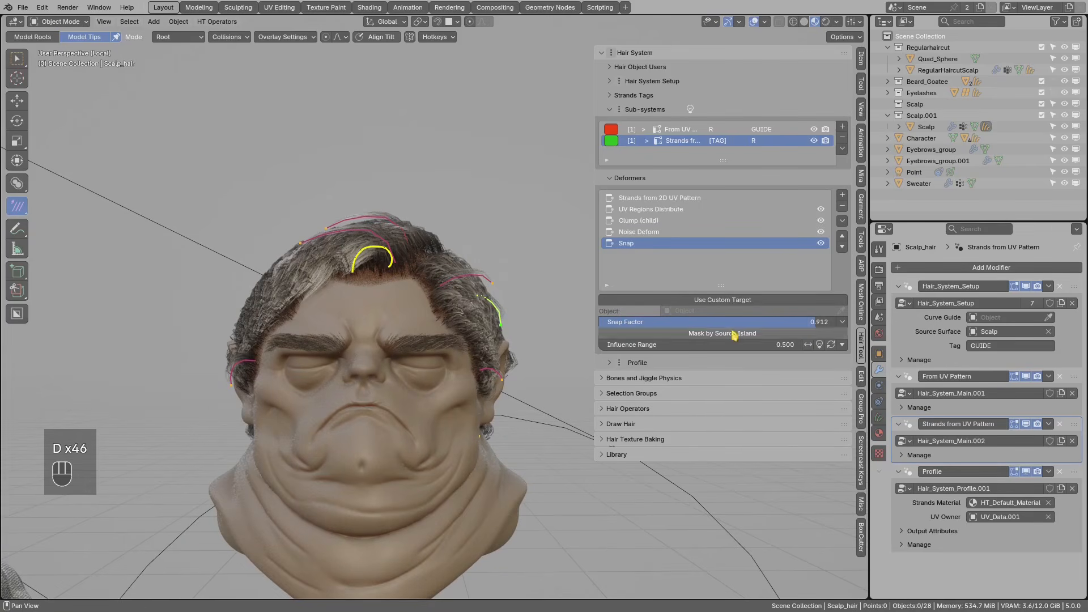
{"action": "left_click", "coordinate": [807, 344]}
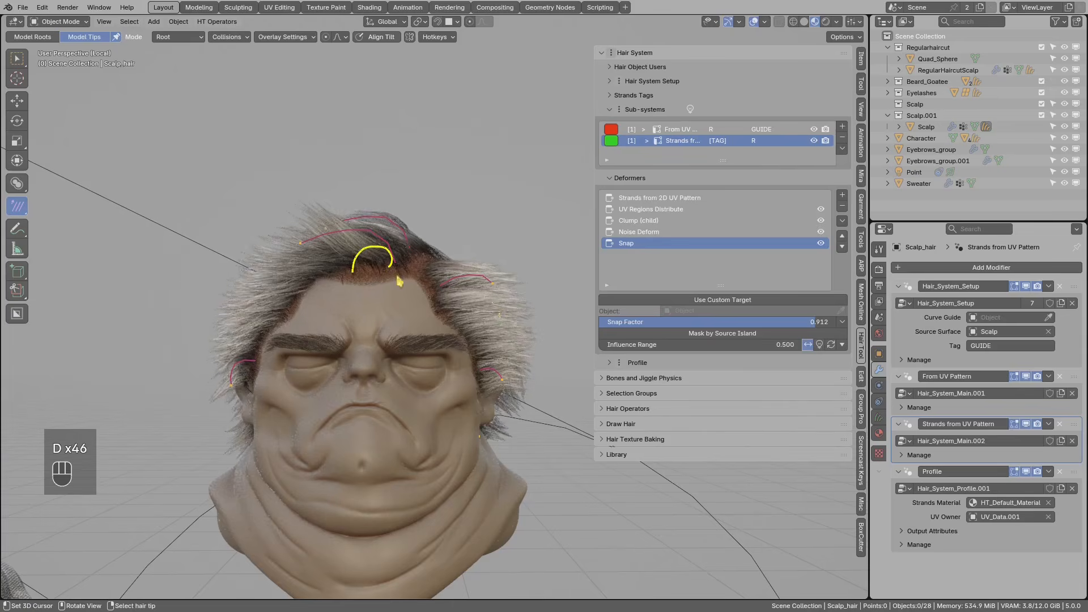
{"action": "scroll", "coordinate": [388, 265], "scroll_direction": "up", "scroll_amount": 1}
{"action": "middle_click_drag", "start_coordinate": [390, 255], "coordinate": [375, 283]}
{"action": "key", "text": "d"}
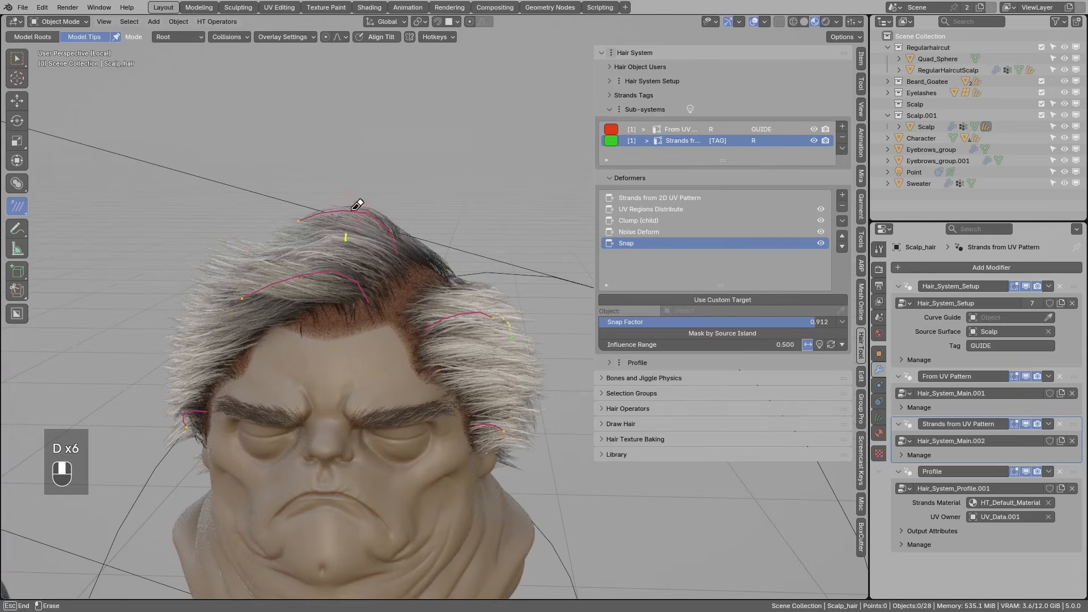
{"action": "left_click", "coordinate": [807, 345]}
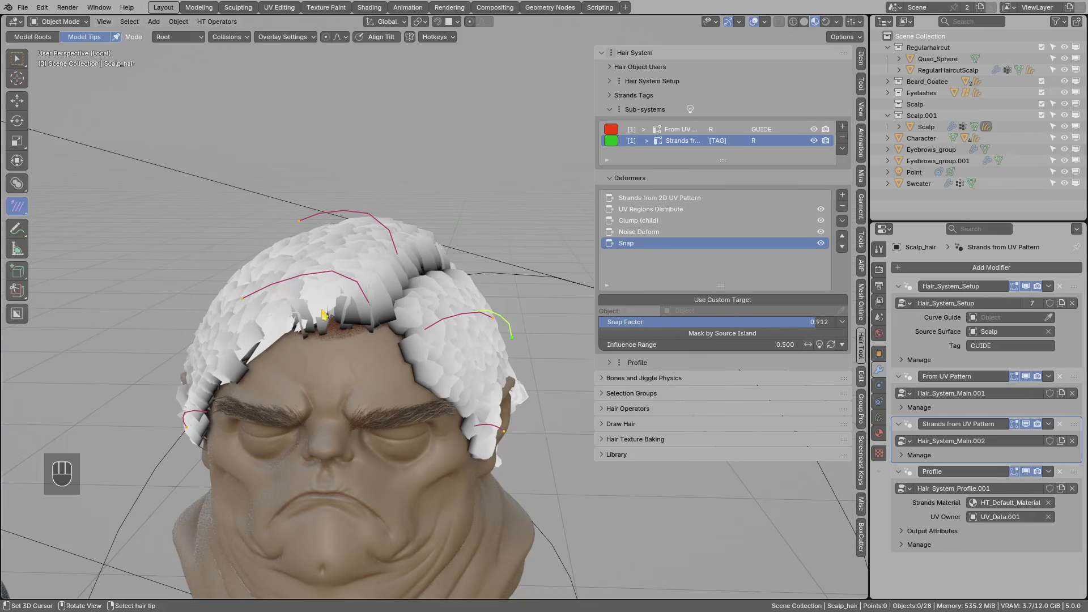
{"action": "middle_click_drag", "start_coordinate": [361, 321], "coordinate": [394, 254]}
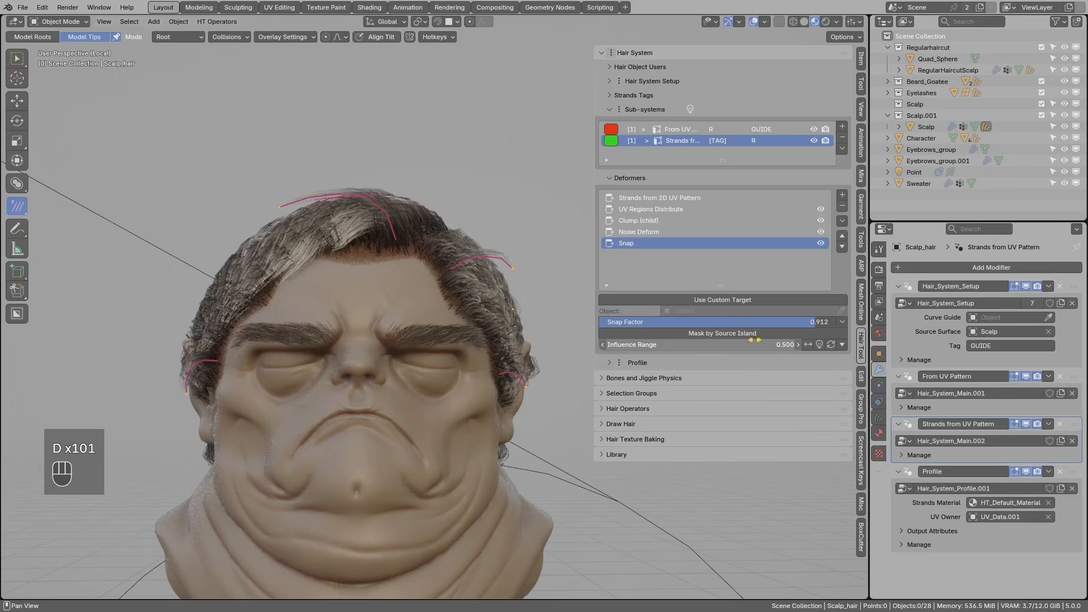
- Lower the Snap Influence Range to 0.200
{"action": "left_click", "coordinate": [604, 346]}
{"action": "left_click", "coordinate": [603, 345]}
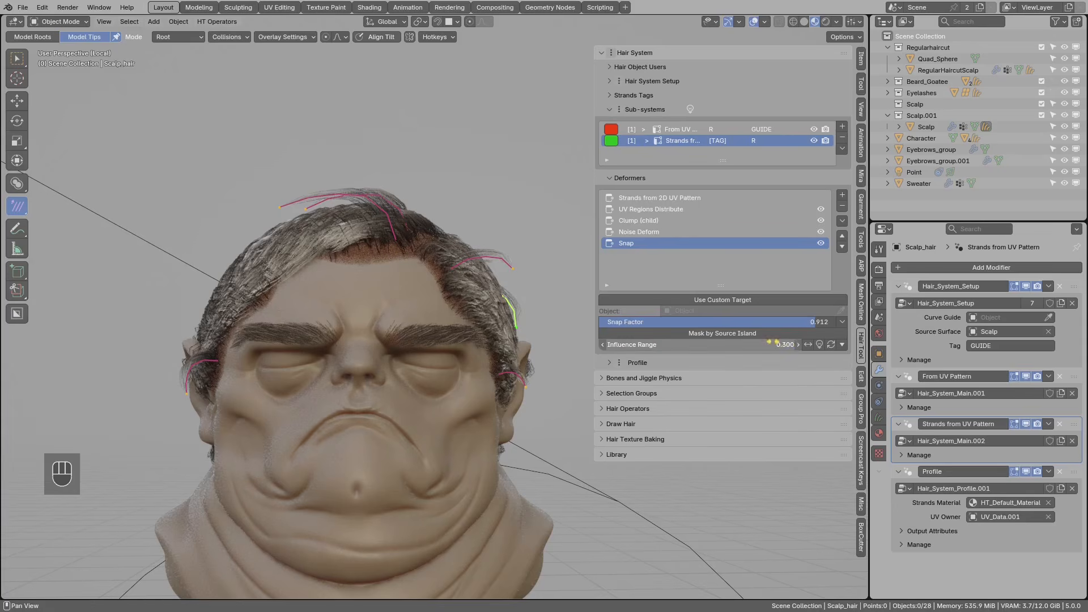
{"action": "left_click", "coordinate": [603, 345]}
{"action": "middle_click_drag", "start_coordinate": [368, 272], "coordinate": [438, 283]}
{"action": "scroll", "coordinate": [438, 283], "scroll_direction": "down", "scroll_amount": 2}
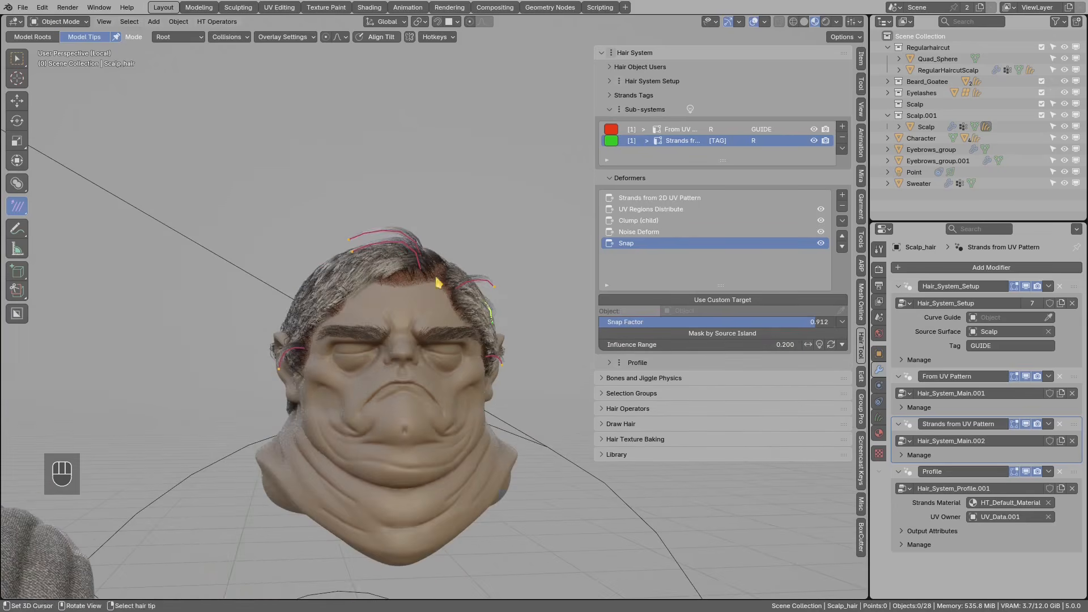
- Reduce the Snap Factor back to about 0.5 and review the hair from several angles
{"action": "left_click_drag", "start_coordinate": [799, 330], "coordinate": [719, 334]}
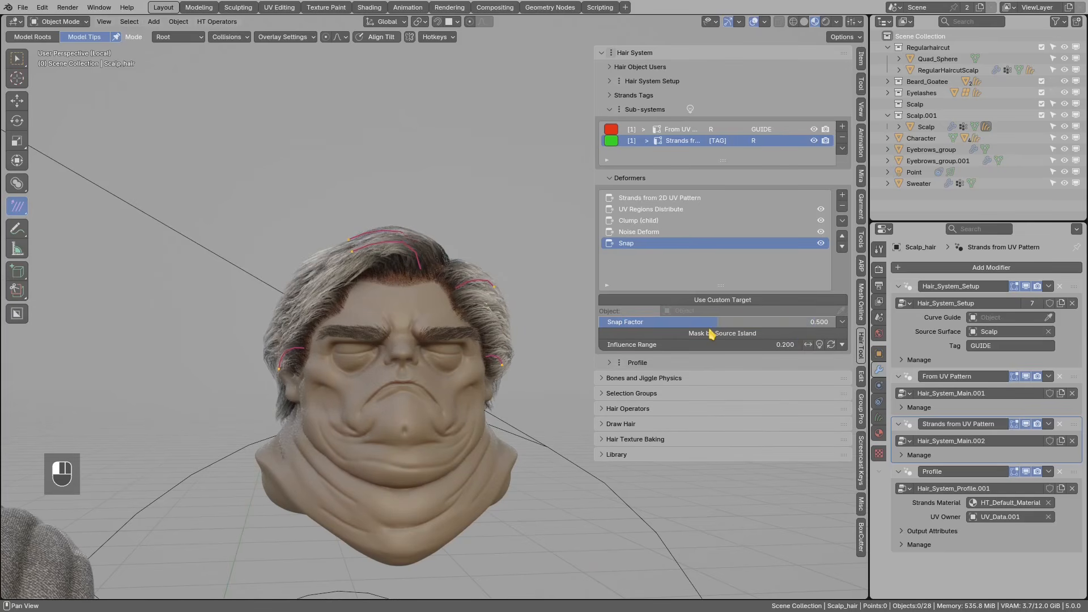
{"action": "mouse_move", "coordinate": [492, 280]}
{"action": "middle_mouse_down"}
{"action": "mouse_move", "coordinate": [474, 347]}
{"action": "mouse_move", "coordinate": [464, 304]}
{"action": "mouse_move", "coordinate": [481, 291]}
{"action": "middle_mouse_up"}
{"action": "scroll", "coordinate": [480, 292], "scroll_direction": "up", "scroll_amount": 1}
{"action": "middle_click_drag", "start_coordinate": [468, 292], "coordinate": [339, 346]}
{"action": "mouse_move", "coordinate": [455, 284]}
{"action": "left_mouse_down"}
{"action": "mouse_move", "coordinate": [436, 310]}
{"action": "mouse_move", "coordinate": [434, 280]}
{"action": "left_mouse_up"}
{"action": "mouse_move", "coordinate": [489, 306]}
{"action": "middle_mouse_down"}
{"action": "mouse_move", "coordinate": [445, 315]}
{"action": "mouse_move", "coordinate": [432, 311]}
{"action": "mouse_move", "coordinate": [452, 306]}
{"action": "mouse_move", "coordinate": [432, 291]}
{"action": "mouse_move", "coordinate": [476, 314]}
{"action": "mouse_move", "coordinate": [382, 323]}
{"action": "mouse_move", "coordinate": [428, 301]}
{"action": "middle_mouse_up"}
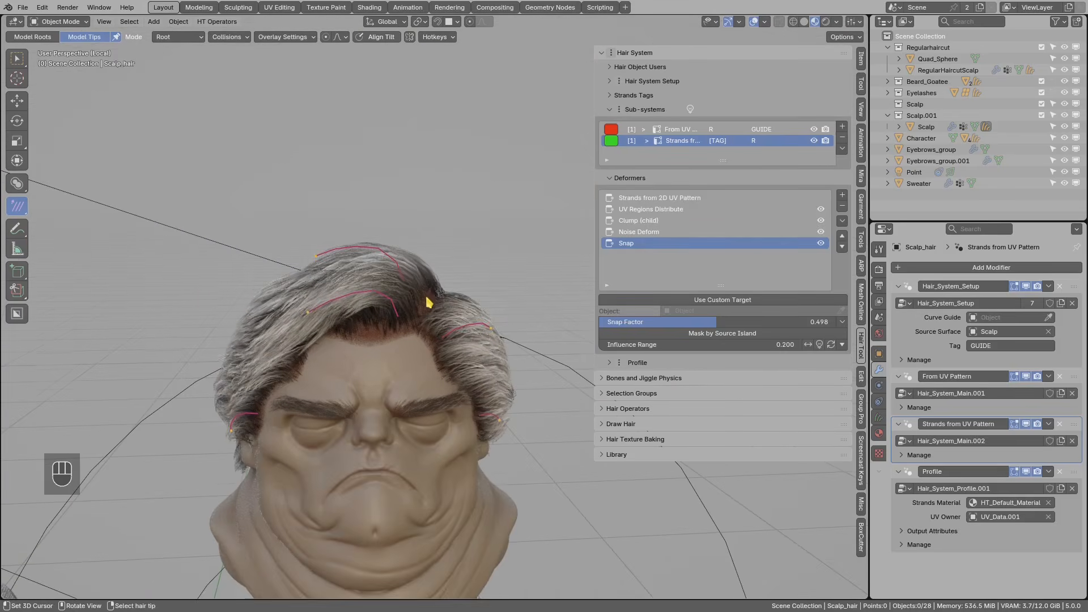
{"action": "left_click", "coordinate": [843, 195]}
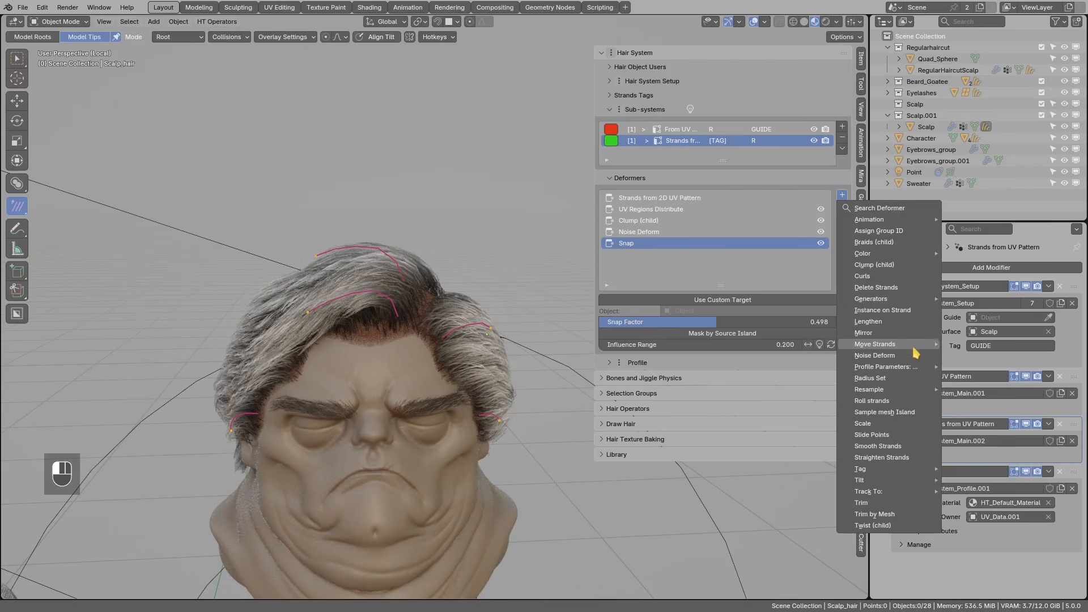
- Add a Push Out deformer, sketching and erasing annotations on the hair
{"action": "mouse_move", "coordinate": [914, 350]}
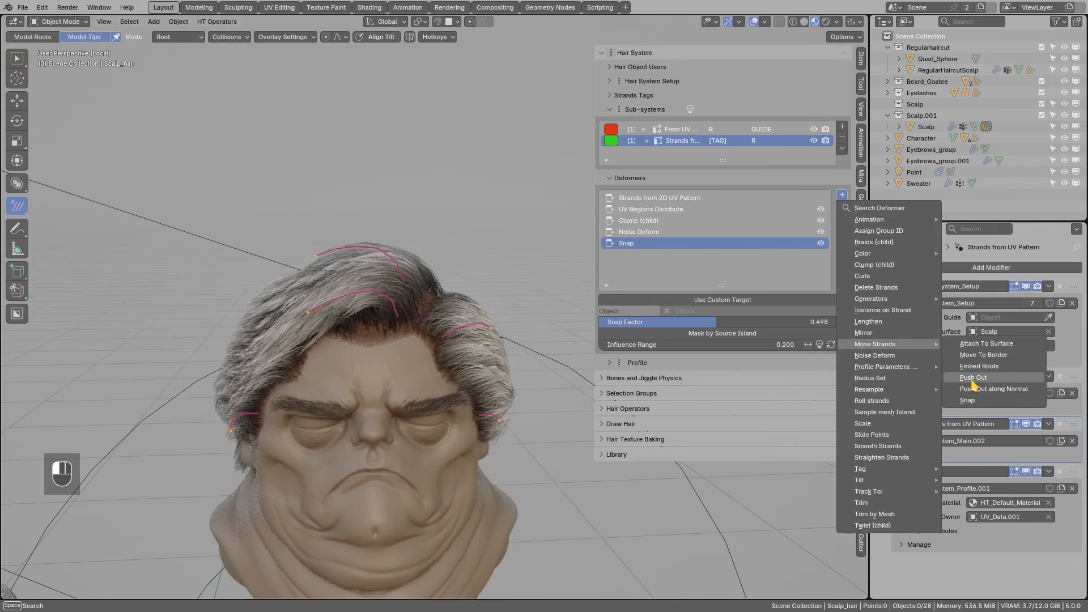
{"action": "left_click", "coordinate": [972, 378]}
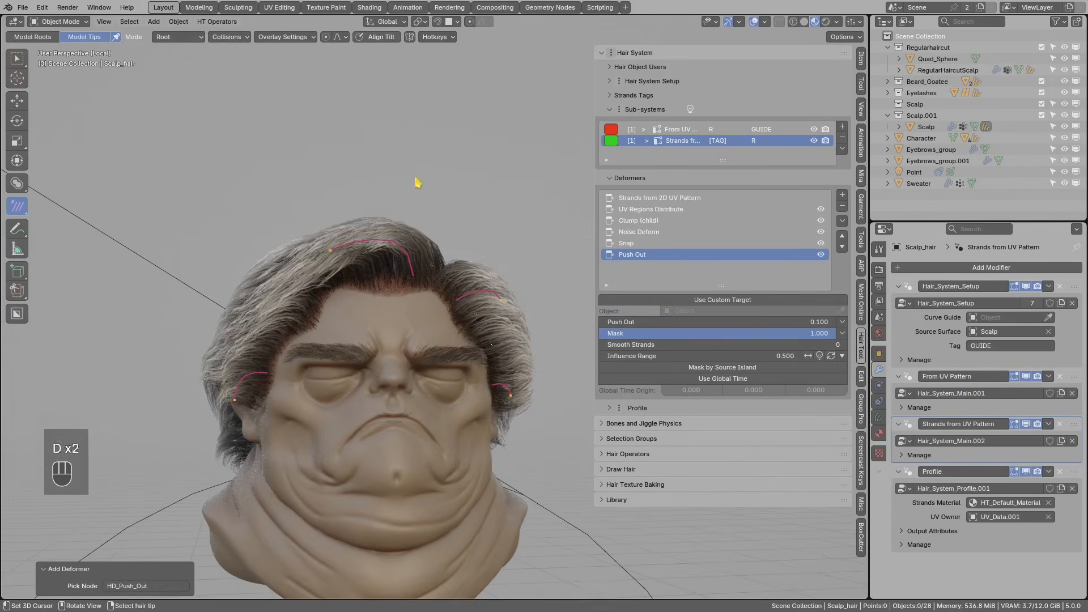
{"action": "left_click_drag", "start_coordinate": [404, 222], "coordinate": [400, 215]}
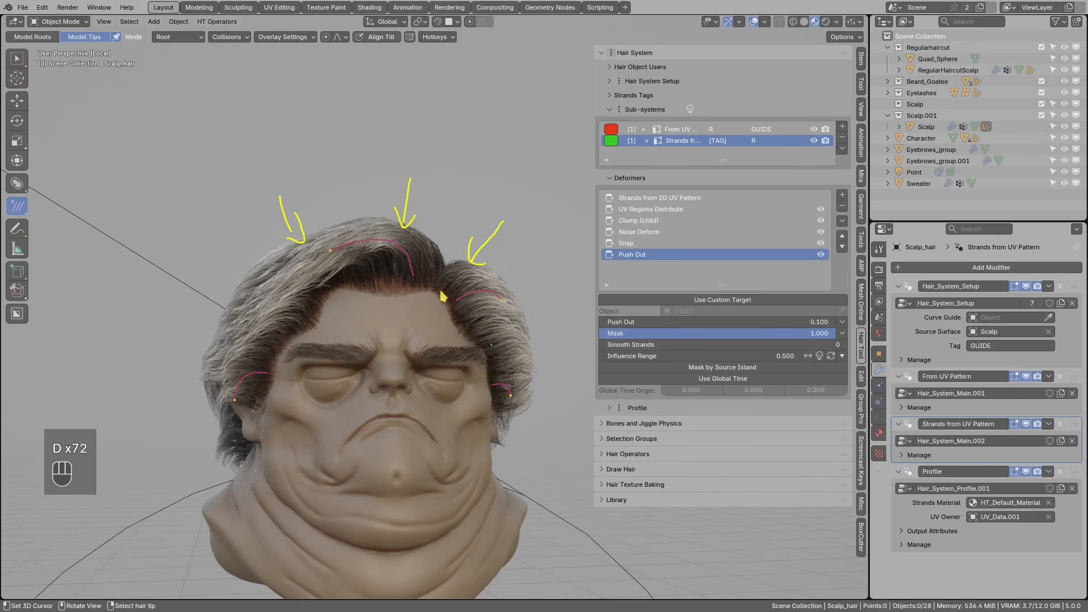
{"action": "left_click_drag", "start_coordinate": [391, 286], "coordinate": [398, 248]}
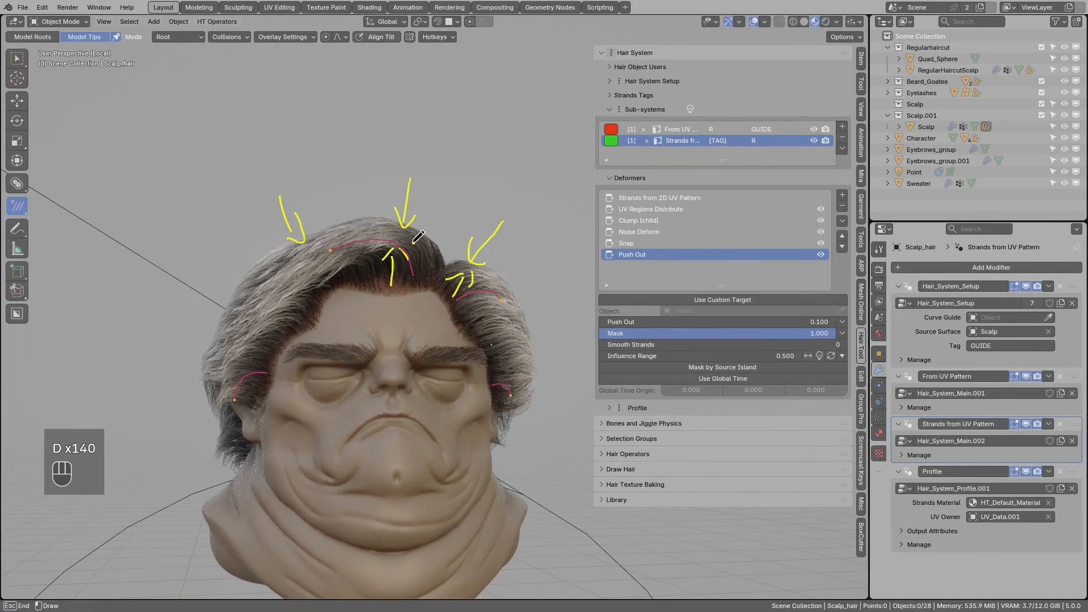
{"action": "right_click_drag", "start_coordinate": [359, 250], "coordinate": [510, 325]}
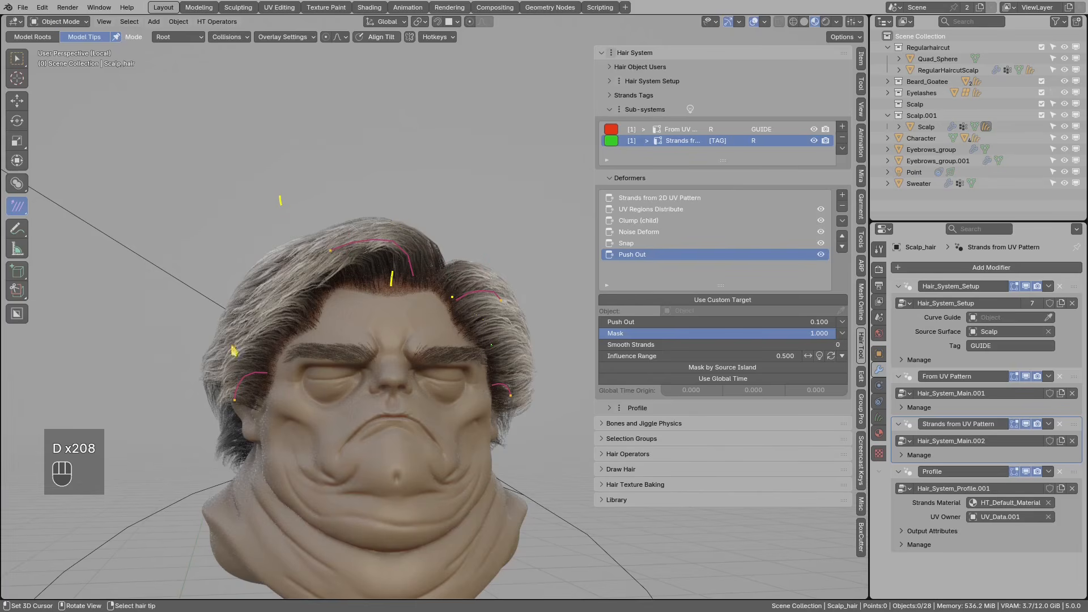
{"action": "right_click_drag", "start_coordinate": [541, 373], "coordinate": [537, 323]}
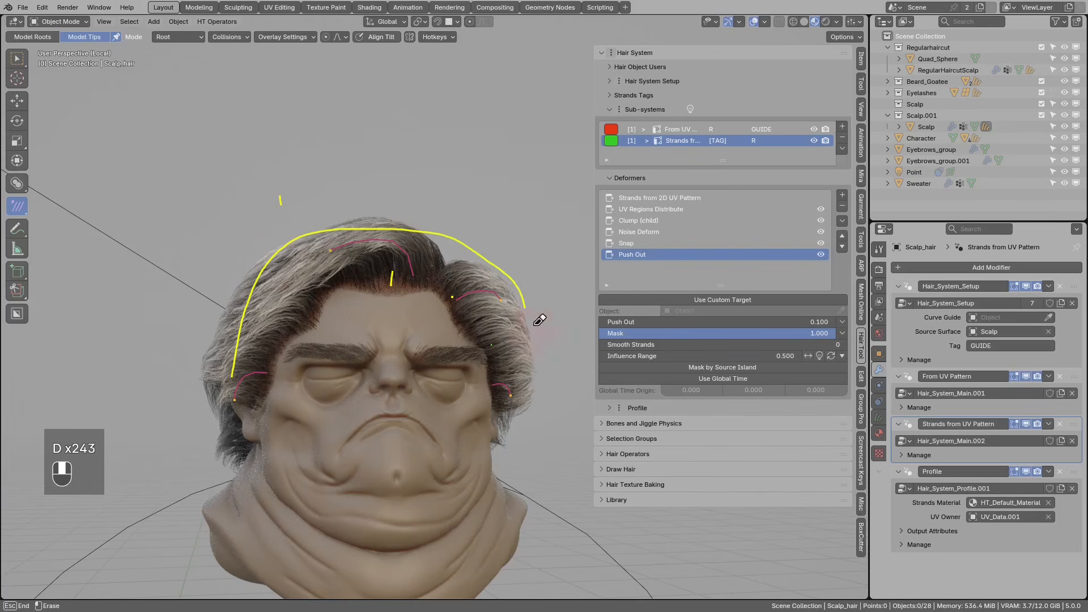
{"action": "middle_click_drag", "start_coordinate": [374, 322], "coordinate": [377, 341]}
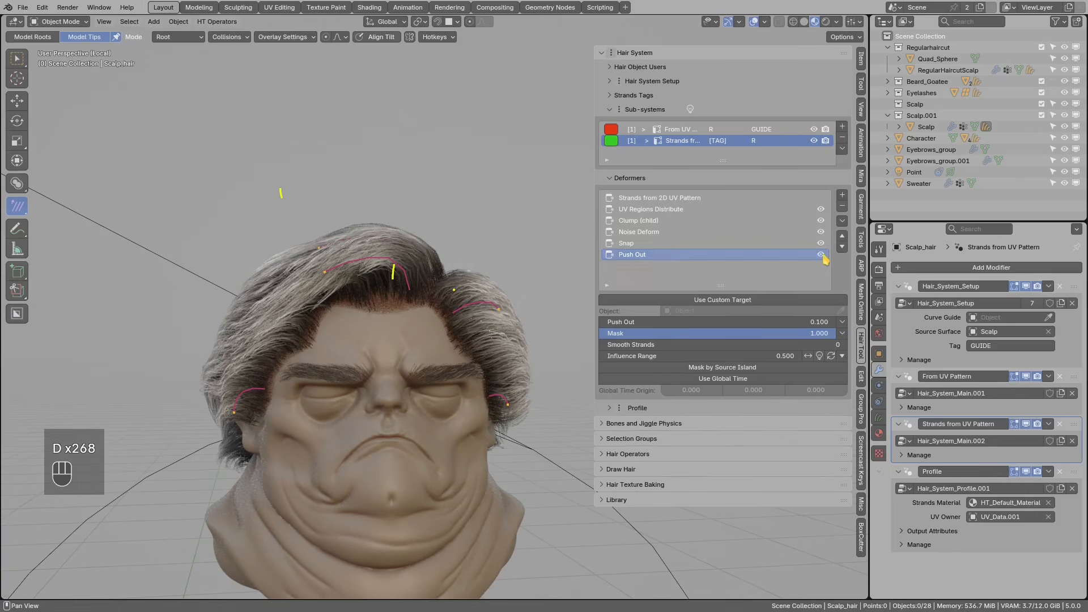
{"action": "key", "text": "d"}
{"action": "left_click_drag", "start_coordinate": [509, 315], "coordinate": [512, 409]}
{"action": "right_click_drag", "start_coordinate": [510, 317], "coordinate": [510, 400]}
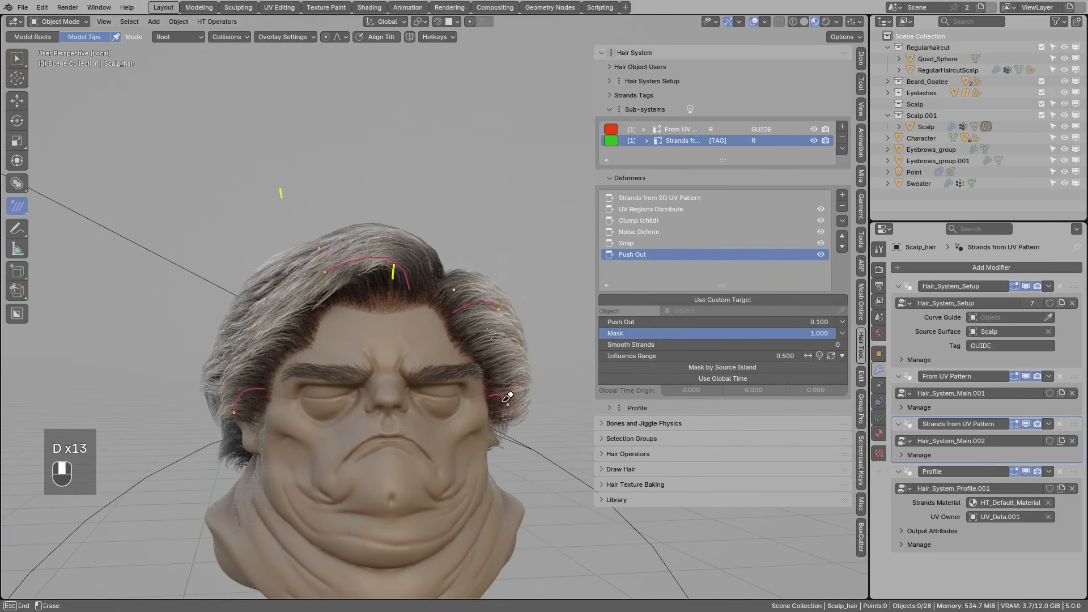
- Mask Push Out with the Group vertex group and compare it toggled off and on
{"action": "left_click", "coordinate": [843, 321]}
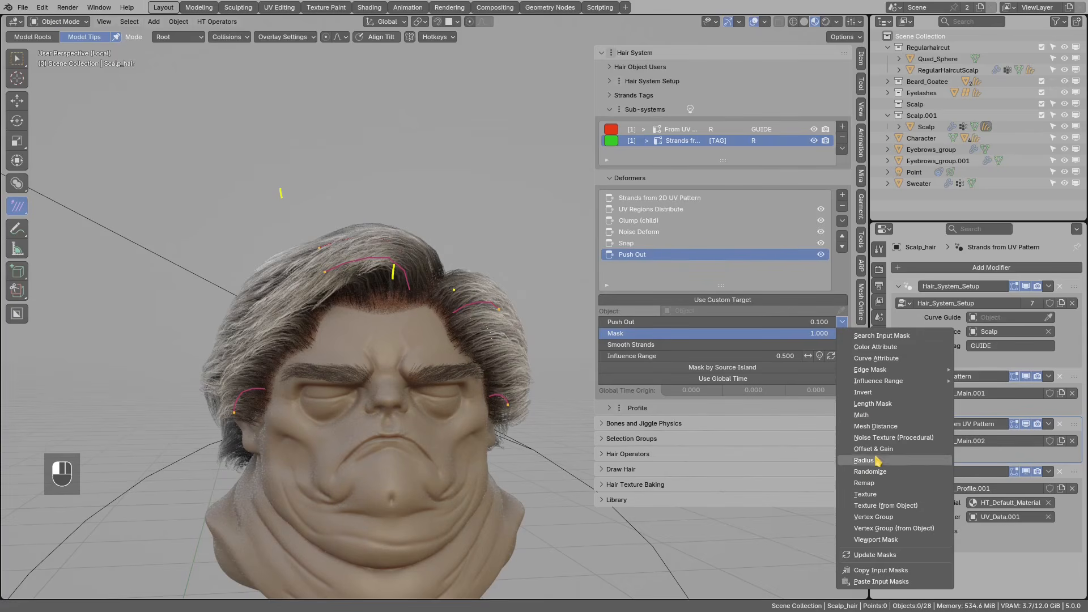
{"action": "left_click", "coordinate": [882, 517]}
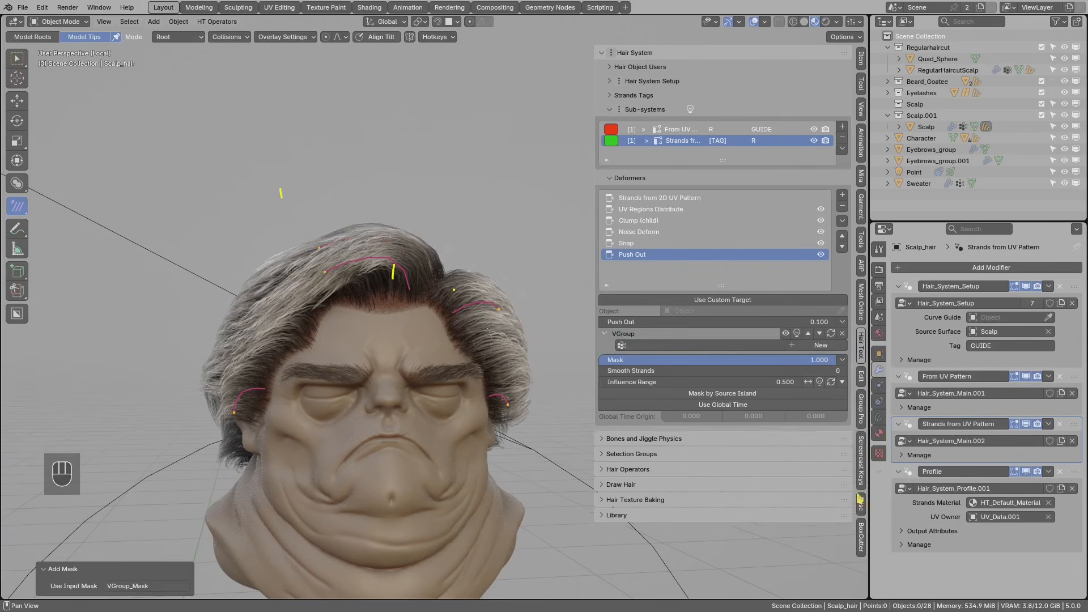
{"action": "left_click", "coordinate": [643, 346]}
{"action": "left_click", "coordinate": [640, 364]}
{"action": "middle_click_drag", "start_coordinate": [510, 329], "coordinate": [442, 329]}
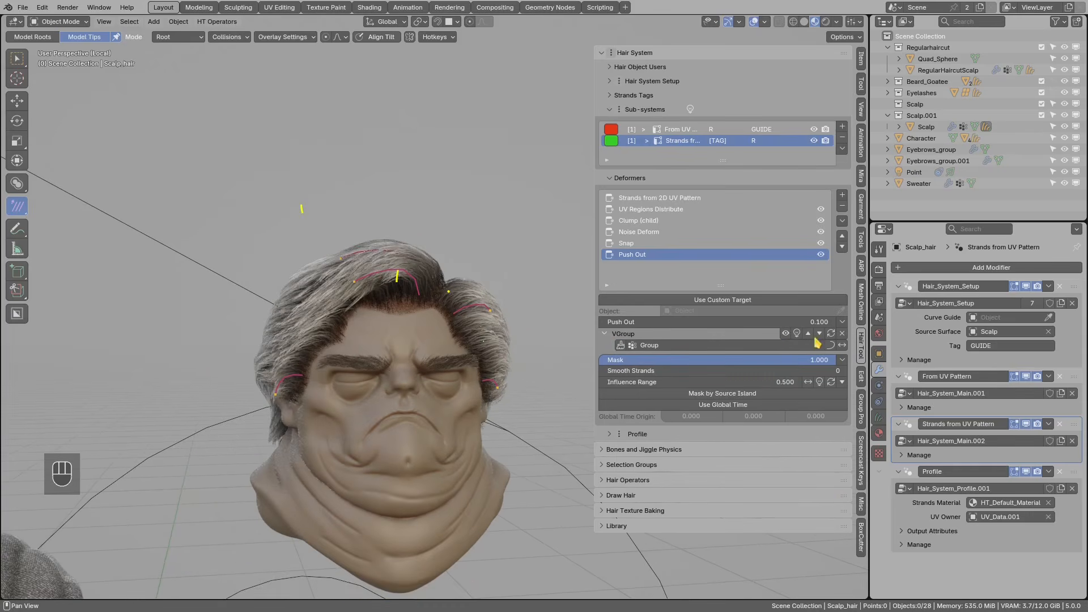
{"action": "left_click", "coordinate": [785, 334]}
{"action": "left_click", "coordinate": [785, 335]}
{"action": "middle_click_drag", "start_coordinate": [499, 324], "coordinate": [409, 359]}
- Change the Profile width of the hair strands from 0.010 to 0.006
{"action": "scroll", "coordinate": [431, 351], "scroll_direction": "up", "scroll_amount": 3}
{"action": "middle_click_drag", "start_coordinate": [428, 308], "coordinate": [437, 317]}
{"action": "left_click", "coordinate": [640, 434]}
{"action": "scroll", "coordinate": [658, 447], "scroll_direction": "down", "scroll_amount": 2}
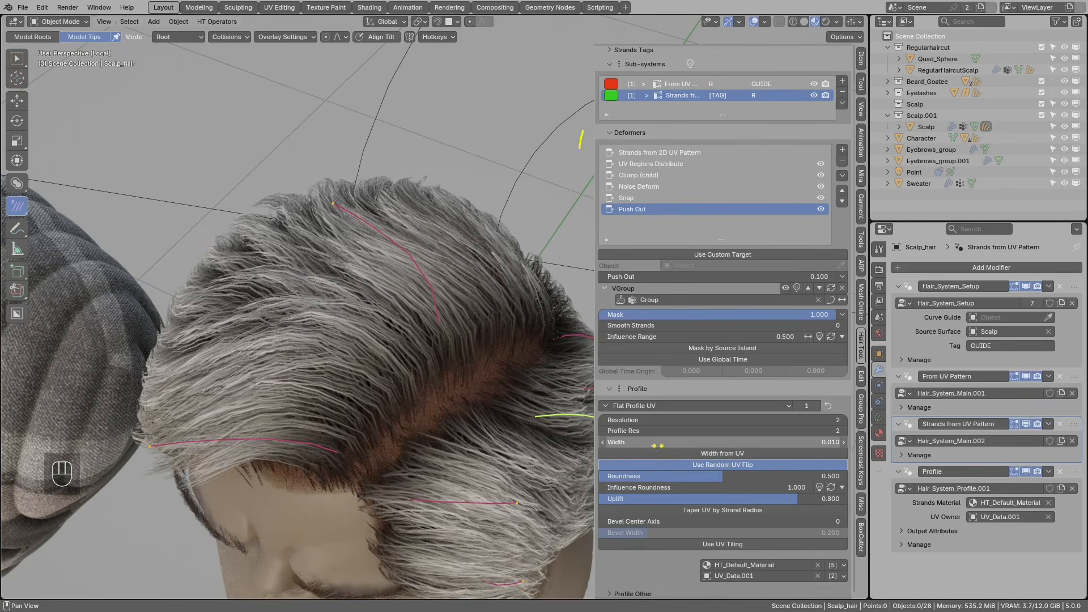
{"action": "left_click", "coordinate": [647, 441]}
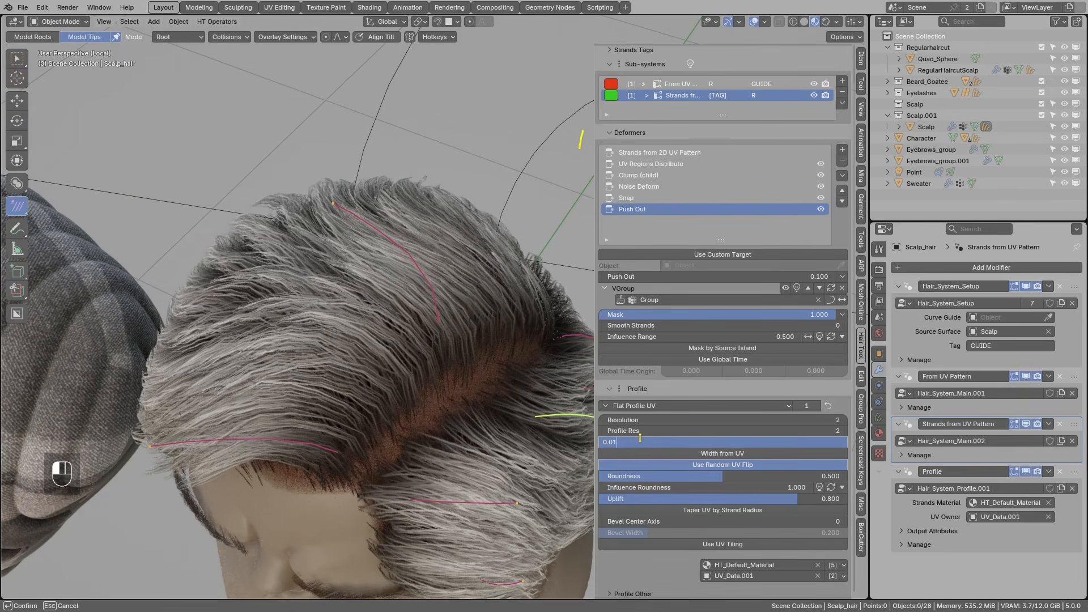
{"action": "key", "text": "Return"}
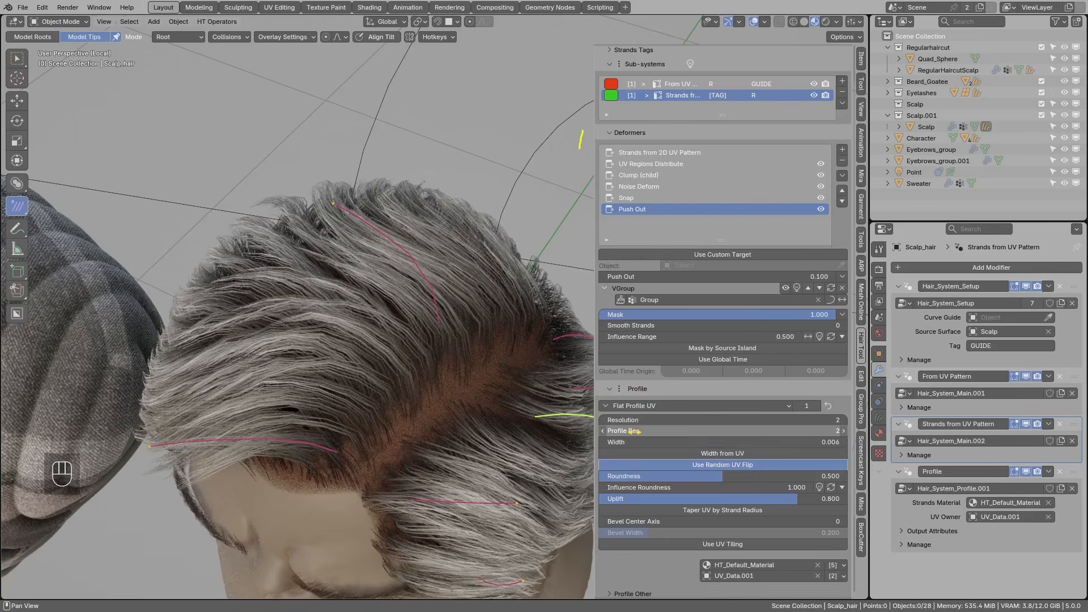
{"action": "middle_click_drag", "start_coordinate": [403, 394], "coordinate": [418, 371]}
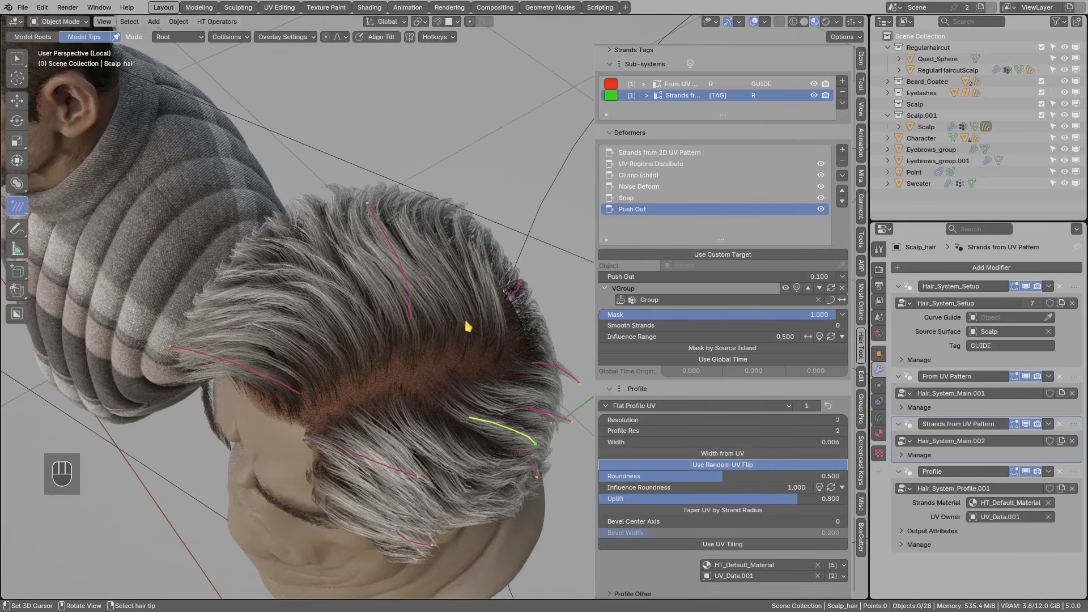
{"action": "left_click", "coordinate": [610, 390]}
- Set the Strands from 2D UV Pattern density to 47 for denser hair
{"action": "left_click", "coordinate": [627, 198]}
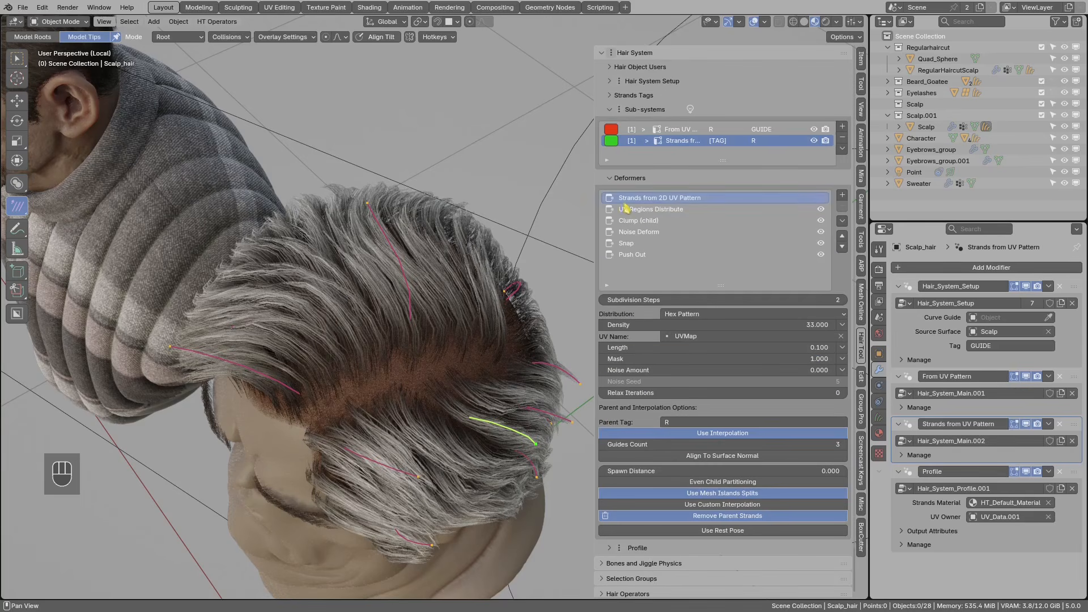
{"action": "left_click", "coordinate": [658, 323]}
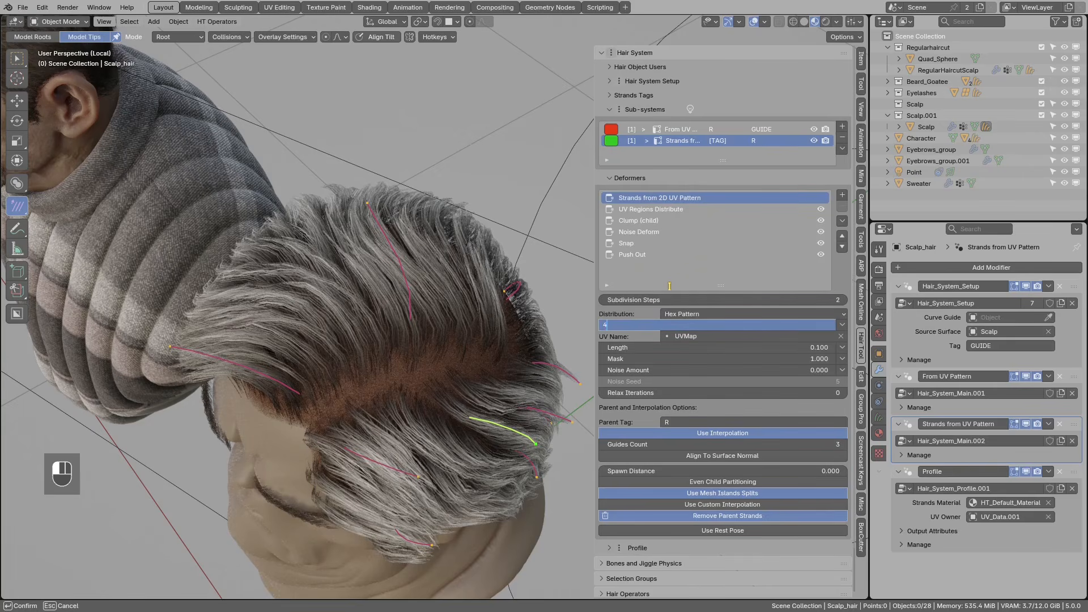
{"action": "key", "text": "Return"}
{"action": "middle_click_drag", "start_coordinate": [395, 371], "coordinate": [475, 361]}
- Annotate and erase marks on the hair, review Clump (child), then show the guide Noise Deform
{"action": "key", "text": "d"}
{"action": "left_click_drag", "start_coordinate": [452, 401], "coordinate": [452, 373]}
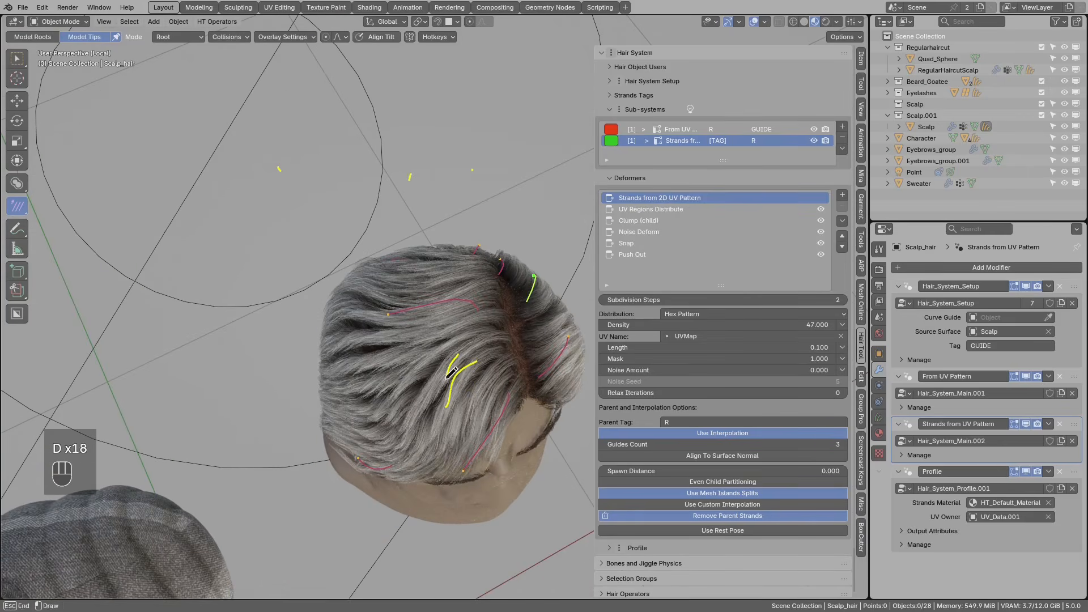
{"action": "right_click_drag", "start_coordinate": [407, 400], "coordinate": [414, 382]}
{"action": "mouse_move", "coordinate": [420, 390]}
{"action": "middle_mouse_down"}
{"action": "mouse_move", "coordinate": [457, 377]}
{"action": "mouse_move", "coordinate": [451, 391]}
{"action": "middle_mouse_up"}
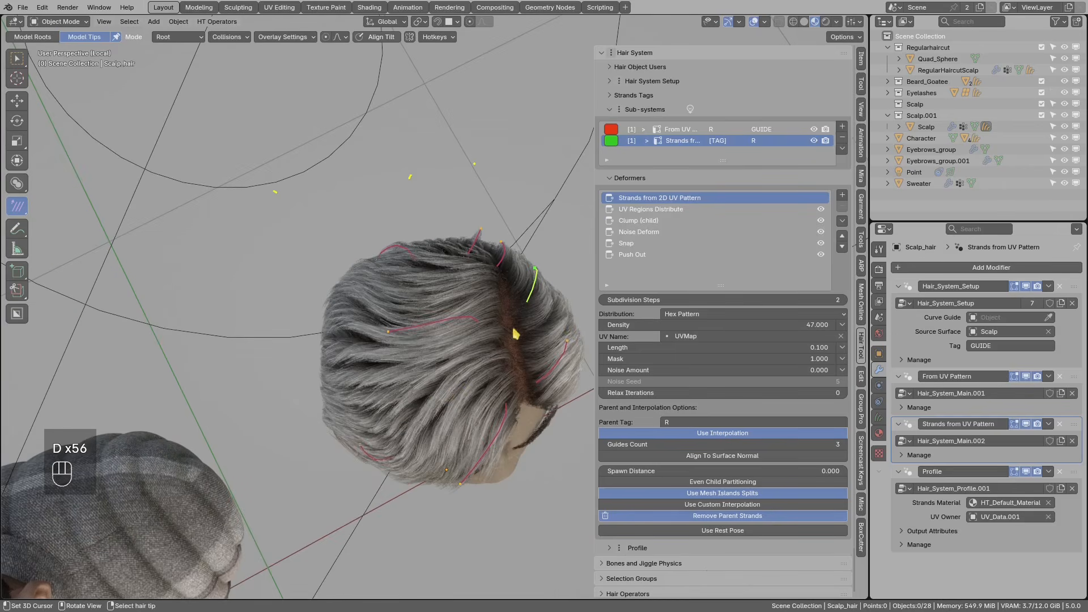
{"action": "left_click", "coordinate": [630, 220]}
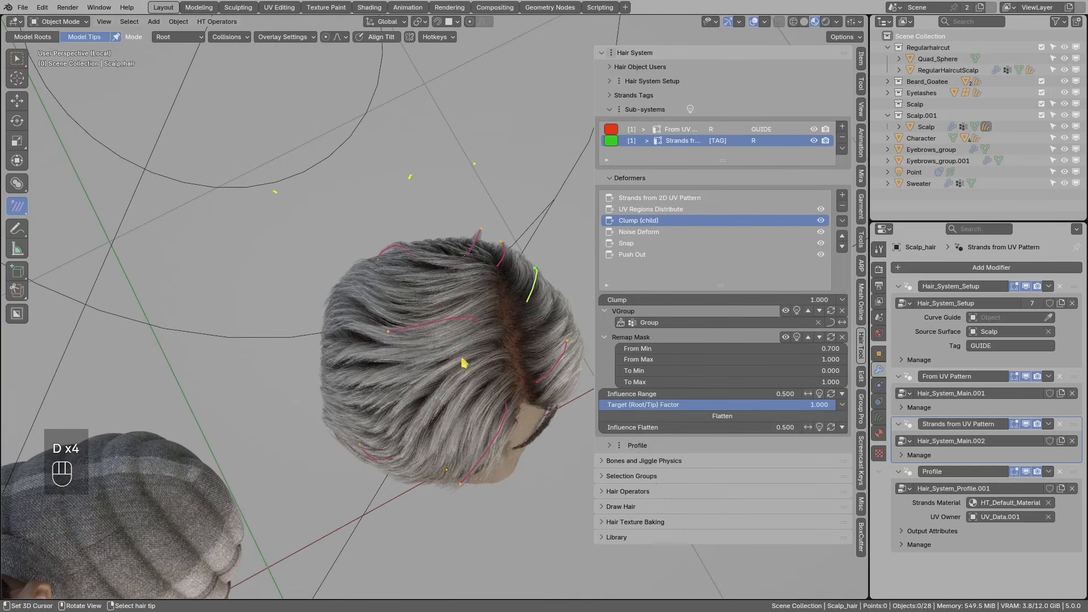
{"action": "left_click_drag", "start_coordinate": [411, 375], "coordinate": [357, 372]}
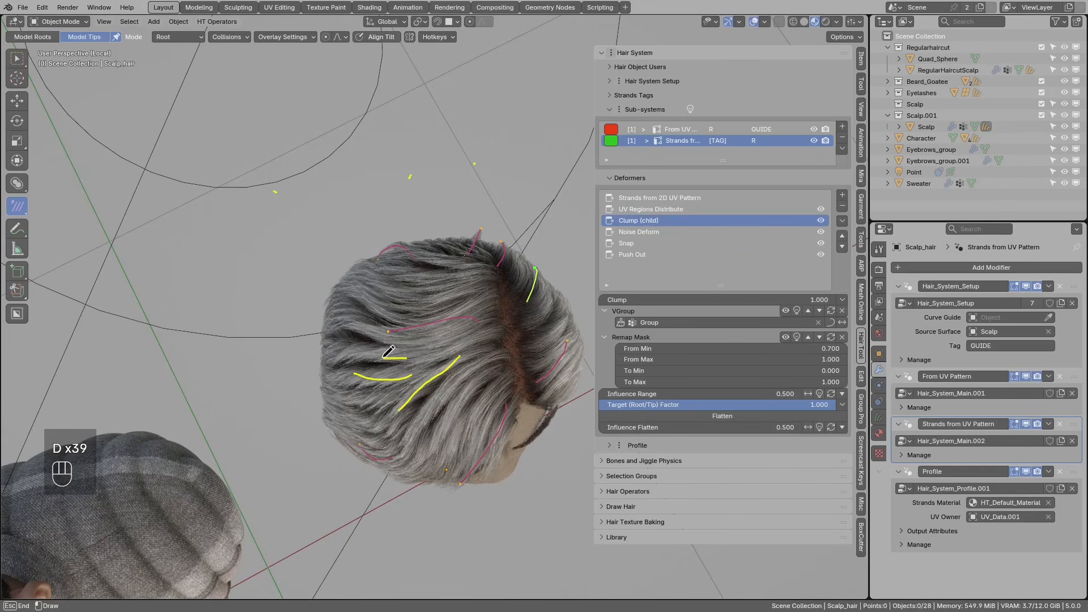
{"action": "right_click_drag", "start_coordinate": [351, 330], "coordinate": [361, 373]}
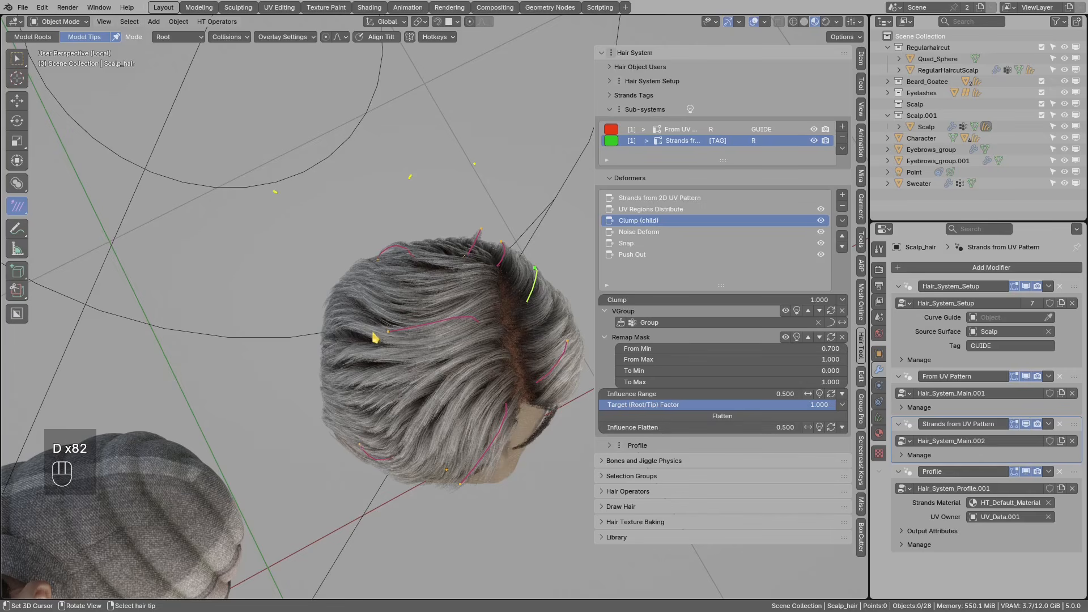
{"action": "left_click", "coordinate": [703, 131]}
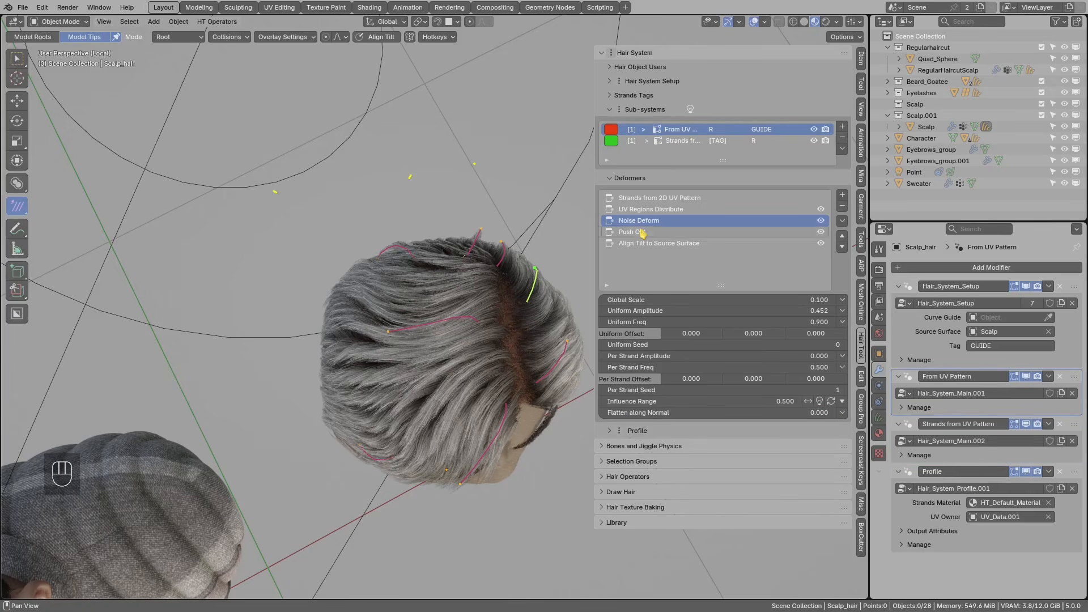
- Raise the guide Noise Deform's Per Strand Amplitude to 0.200
{"action": "middle_click_drag", "start_coordinate": [520, 363], "coordinate": [456, 368], "text": "shift"}
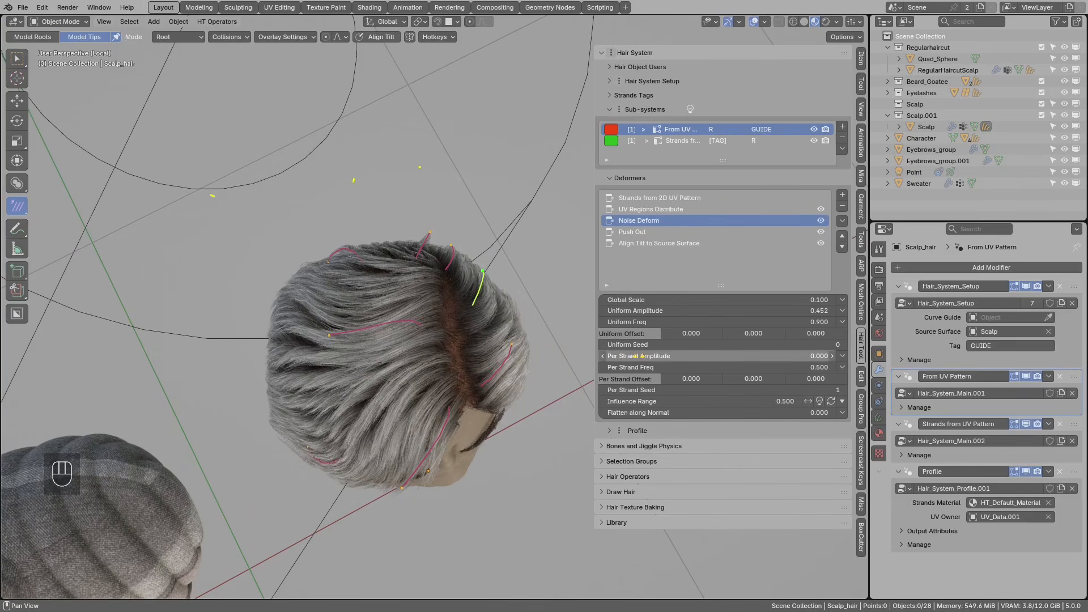
{"action": "middle_click_drag", "start_coordinate": [504, 361], "coordinate": [514, 359]}
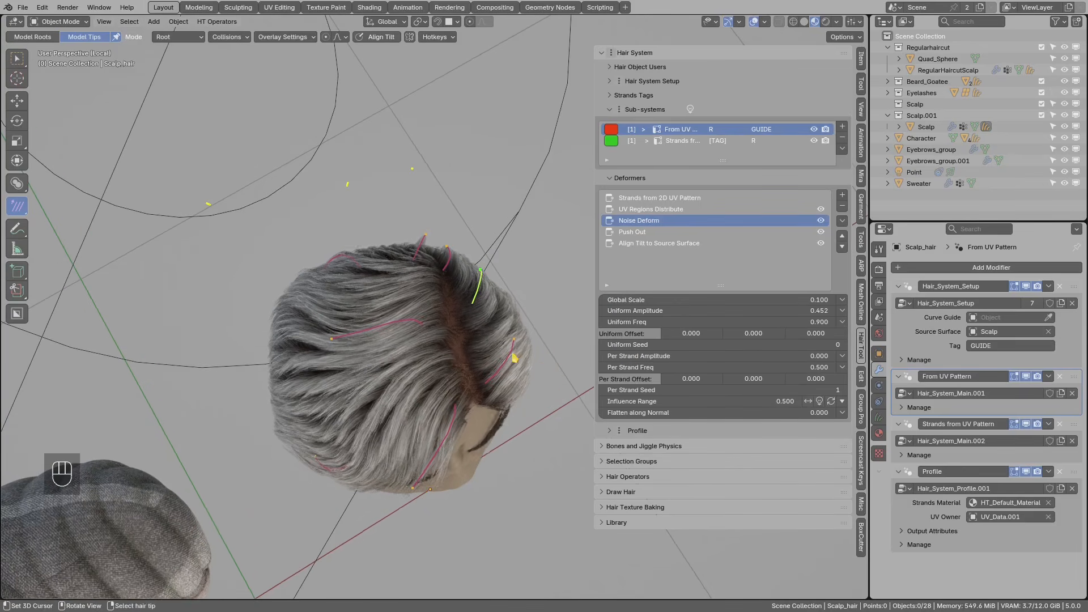
{"action": "left_click", "coordinate": [833, 357]}
{"action": "left_click", "coordinate": [832, 357]}
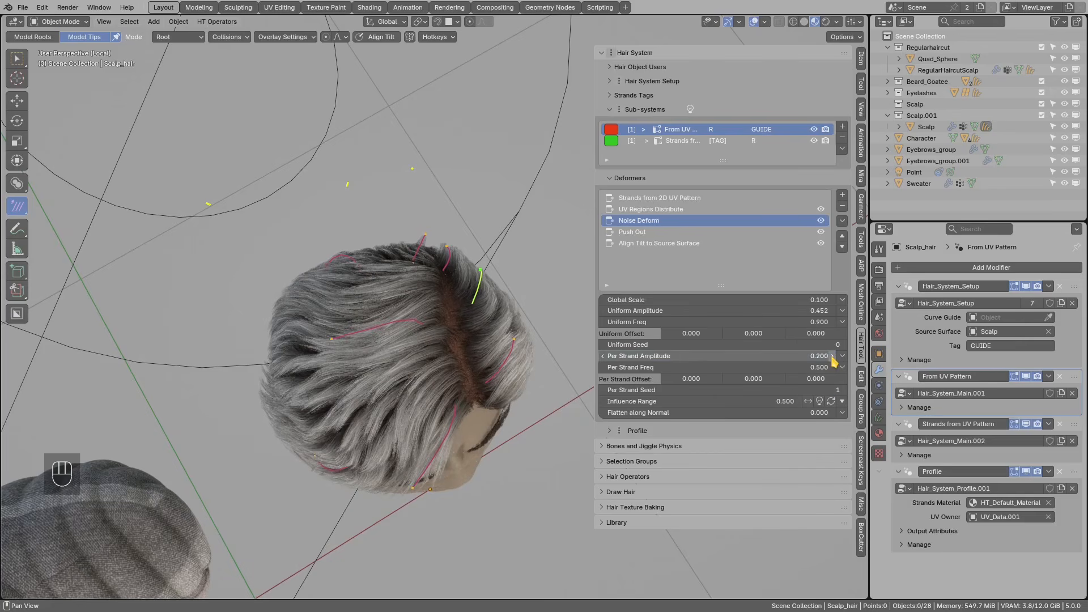
{"action": "middle_click_drag", "start_coordinate": [441, 397], "coordinate": [435, 365]}
{"action": "mouse_move", "coordinate": [435, 363]}
{"action": "left_mouse_down"}
{"action": "mouse_move", "coordinate": [330, 397]}
{"action": "mouse_move", "coordinate": [422, 366]}
{"action": "left_mouse_up"}
{"action": "middle_click_drag", "start_coordinate": [418, 371], "coordinate": [325, 394]}
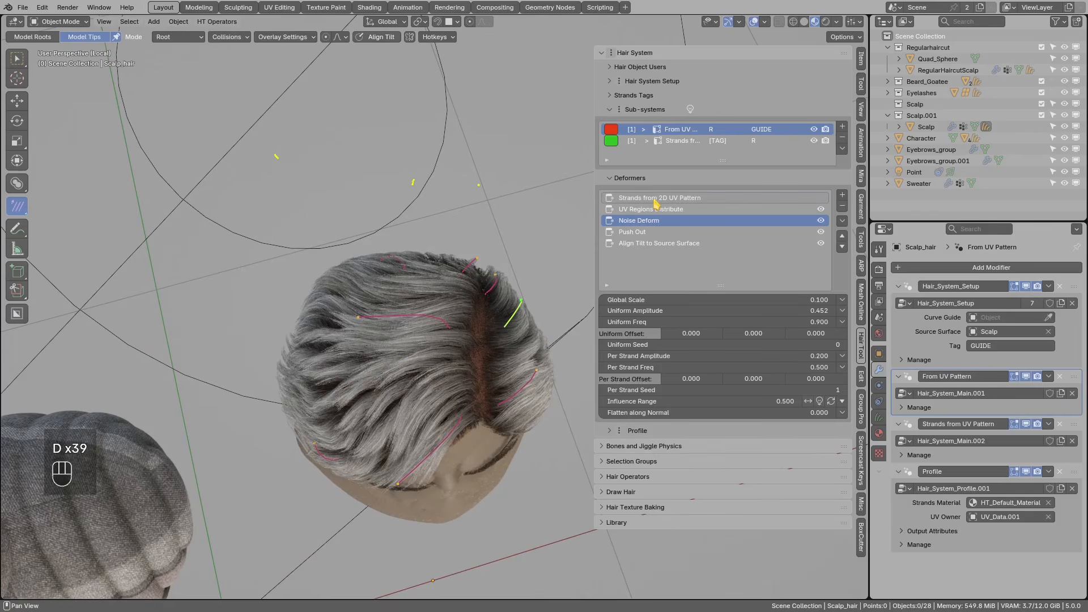
- Move a guide strand lower on the back of the head
{"action": "middle_click_drag", "start_coordinate": [466, 351], "coordinate": [340, 318]}
{"action": "middle_click_drag", "start_coordinate": [404, 371], "coordinate": [343, 329], "text": "shift"}
{"action": "scroll", "coordinate": [428, 347], "scroll_direction": "up", "scroll_amount": 2}
{"action": "middle_click_drag", "start_coordinate": [433, 346], "coordinate": [439, 370]}
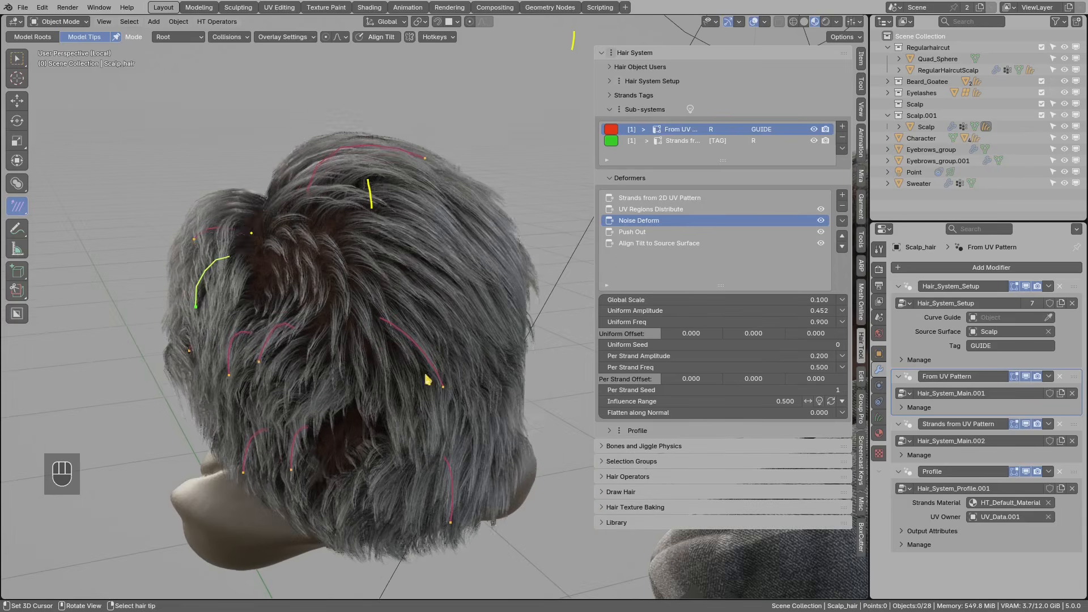
{"action": "middle_click_drag", "start_coordinate": [296, 462], "coordinate": [318, 450]}
{"action": "key", "text": "g"}
{"action": "left_click", "coordinate": [324, 465]}
{"action": "middle_click_drag", "start_coordinate": [468, 513], "coordinate": [408, 498]}
{"action": "key", "text": "g"}
{"action": "left_click", "coordinate": [347, 489]}
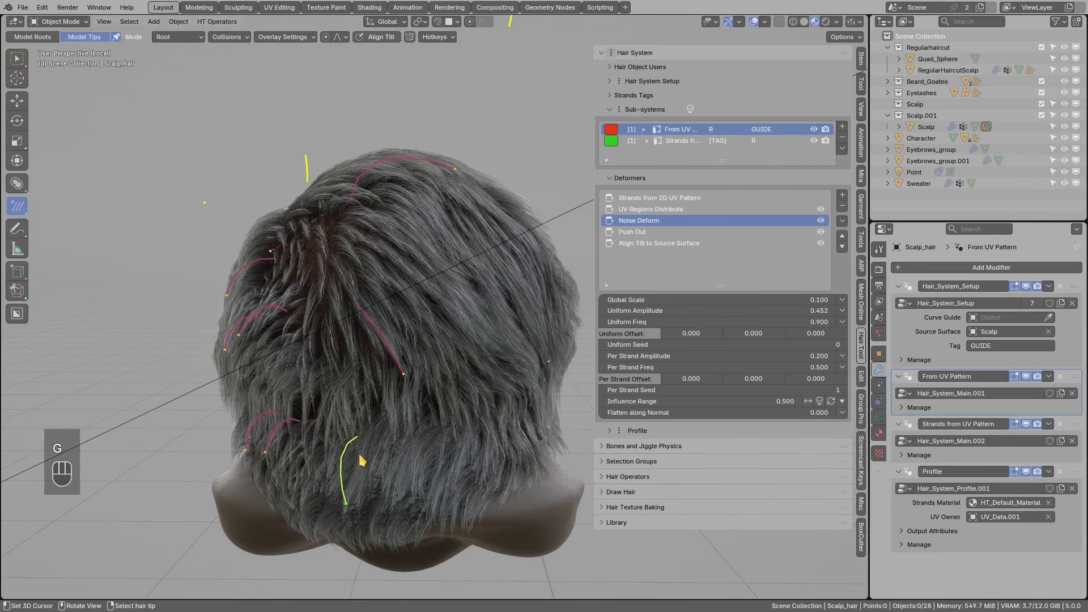
- Duplicate the selected guide strand with Shift+D and move the copy into position
{"action": "middle_click_drag", "start_coordinate": [355, 462], "coordinate": [364, 462]}
{"action": "key", "text": "shift+d"}
{"action": "middle_click_drag", "start_coordinate": [456, 443], "coordinate": [415, 454]}
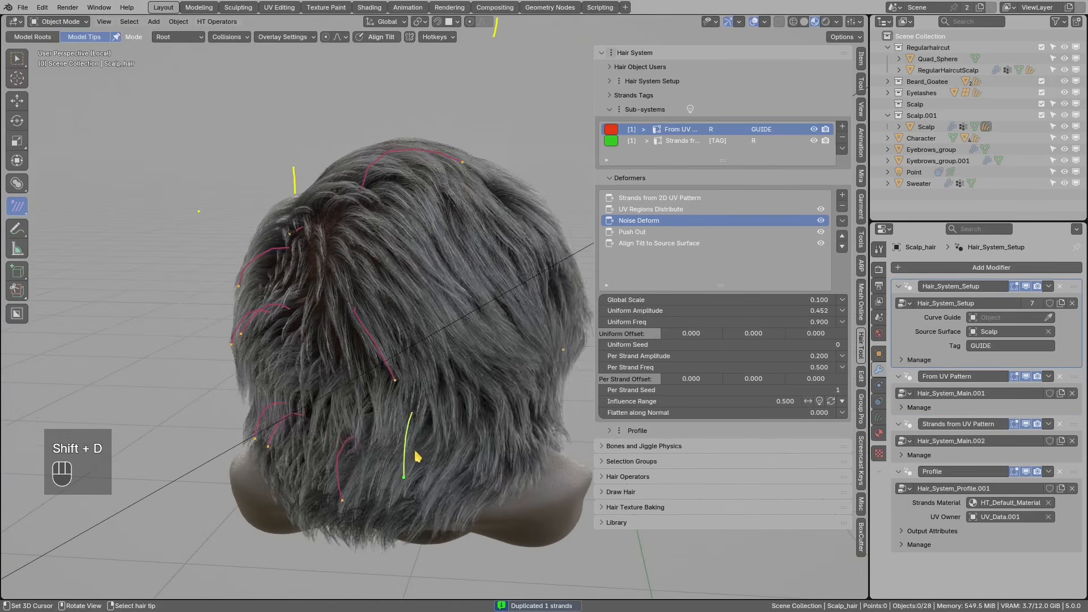
{"action": "key", "text": "g"}
{"action": "left_click", "coordinate": [486, 452]}
{"action": "key", "text": "g"}
{"action": "left_click", "coordinate": [474, 466]}
- Orbit between rear and top views to check the copied strand on the back of the head
{"action": "mouse_move", "coordinate": [439, 378]}
{"action": "middle_mouse_down"}
{"action": "mouse_move", "coordinate": [424, 382]}
{"action": "mouse_move", "coordinate": [433, 382]}
{"action": "middle_mouse_up"}
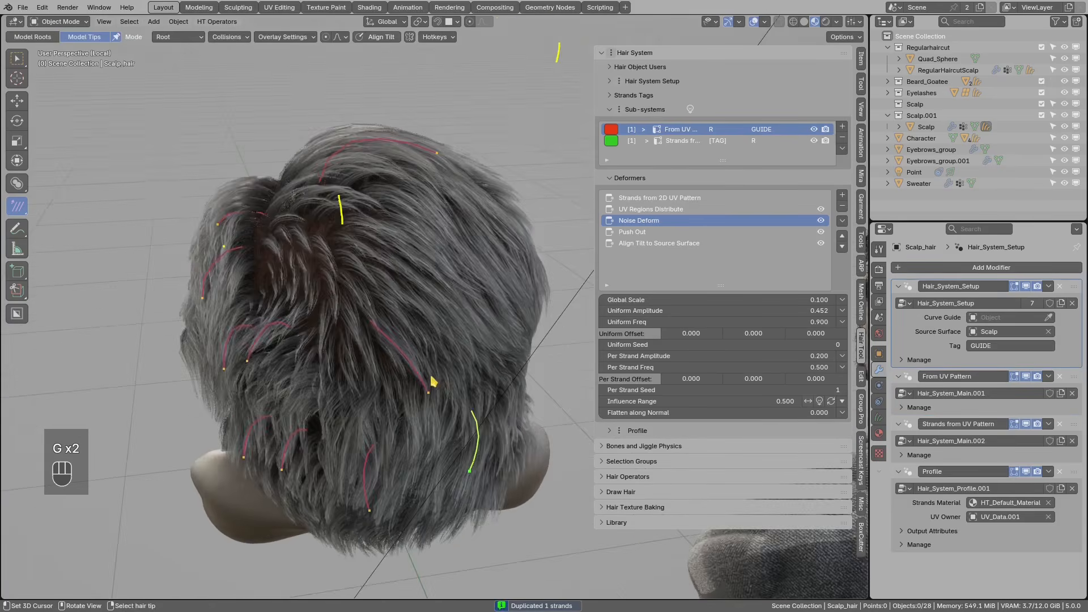
{"action": "middle_click_drag", "start_coordinate": [379, 343], "coordinate": [422, 363]}
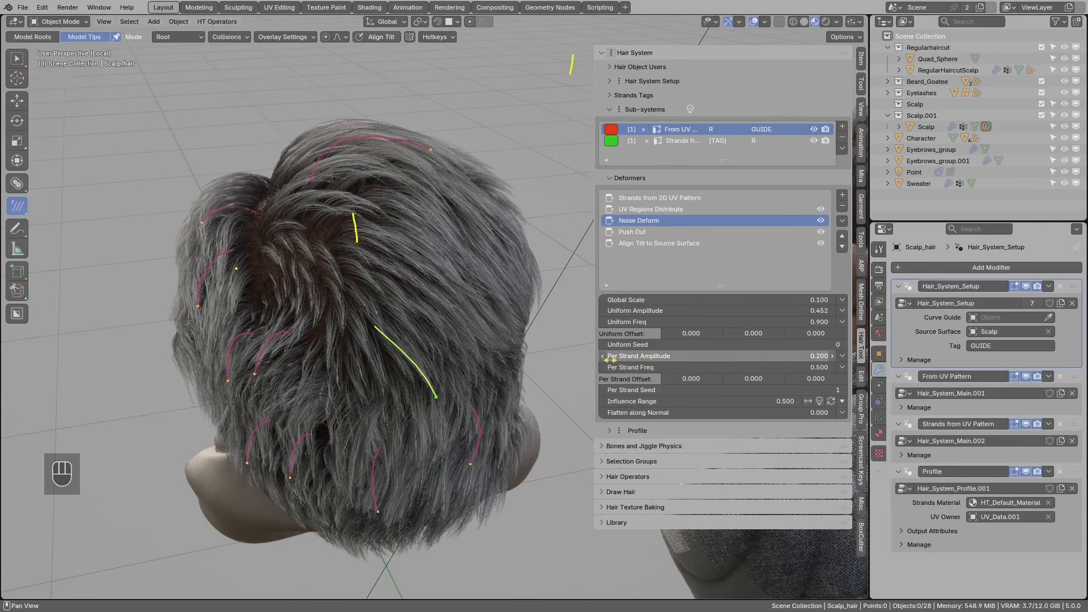
{"action": "middle_click_drag", "start_coordinate": [406, 359], "coordinate": [430, 342]}
{"action": "middle_click_drag", "start_coordinate": [475, 301], "coordinate": [452, 371]}
{"action": "middle_click_drag", "start_coordinate": [417, 235], "coordinate": [419, 193]}
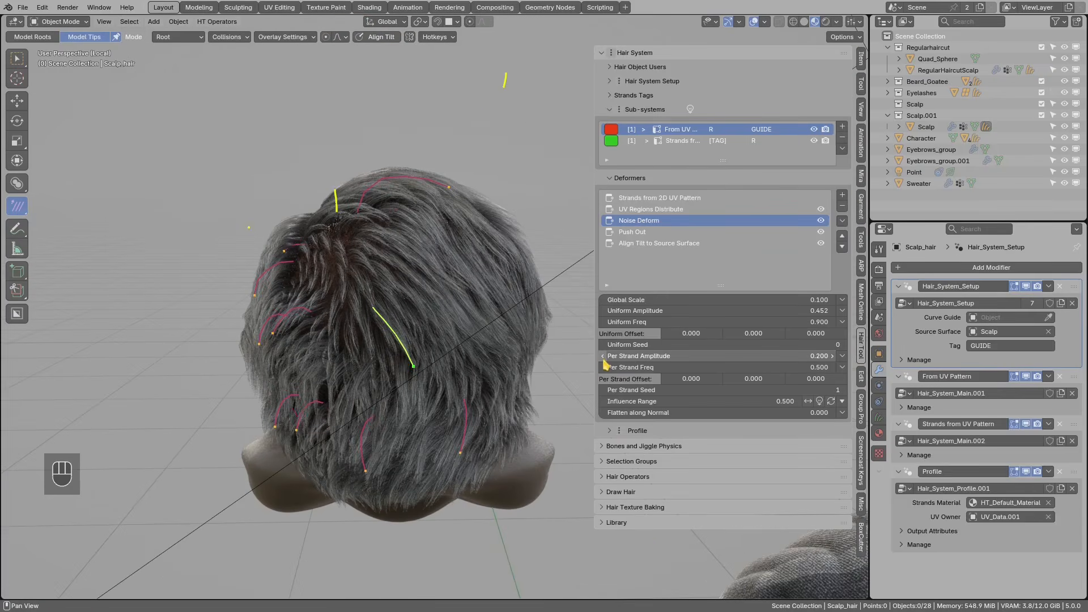
- Compare Per Strand Amplitude at 0 and 0.200, leaving it at 0.200
{"action": "left_click_drag", "start_coordinate": [605, 360], "coordinate": [556, 362]}
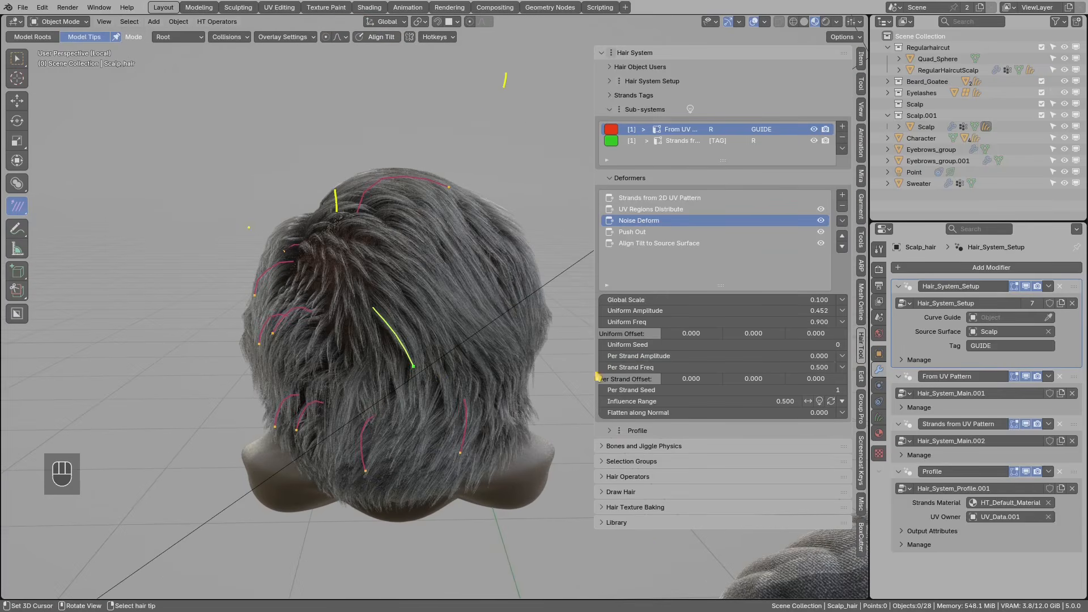
{"action": "left_click", "coordinate": [833, 357]}
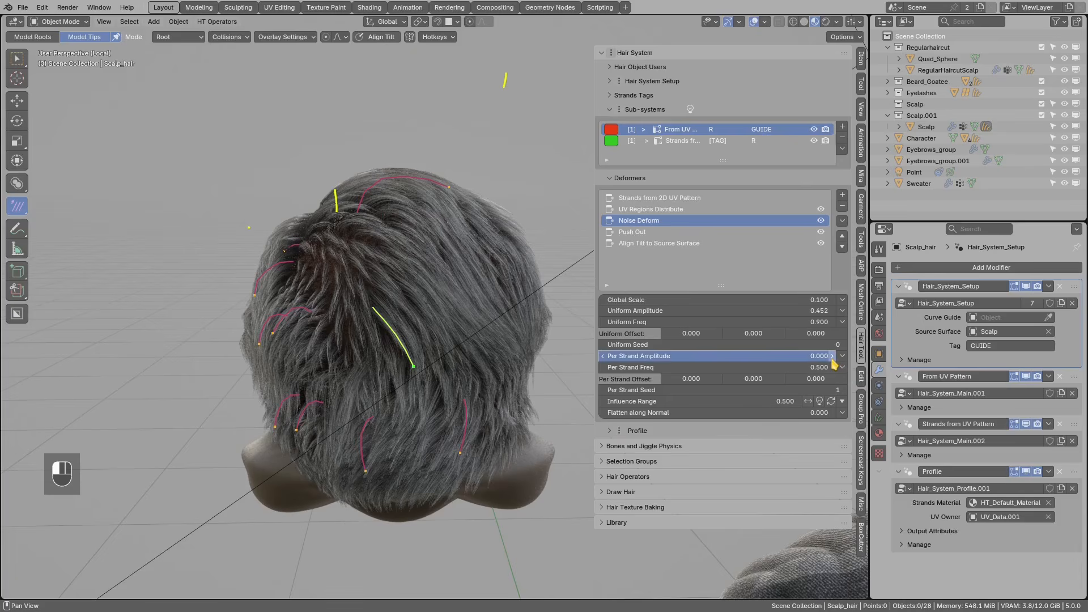
{"action": "middle_click_drag", "start_coordinate": [510, 363], "coordinate": [454, 365]}
{"action": "mouse_move", "coordinate": [377, 338]}
{"action": "left_mouse_down"}
{"action": "mouse_move", "coordinate": [390, 402]}
{"action": "mouse_move", "coordinate": [397, 395]}
{"action": "left_mouse_up"}
{"action": "right_click_drag", "start_coordinate": [355, 346], "coordinate": [448, 347]}
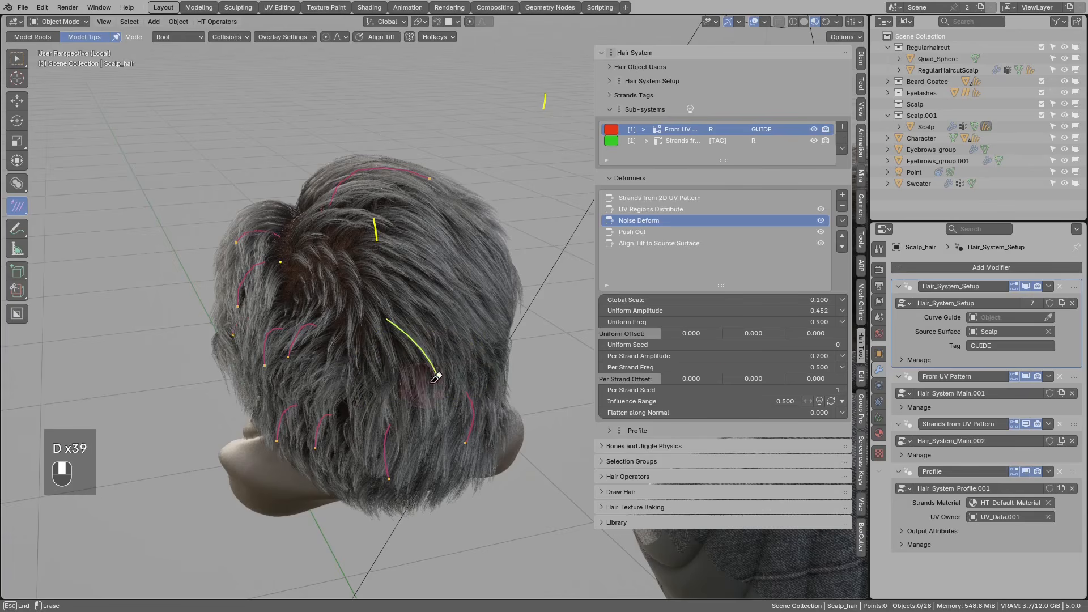
- Add a Vertex Group mask set to Group on Per Strand Amplitude and preview it
{"action": "left_click", "coordinate": [843, 356]}
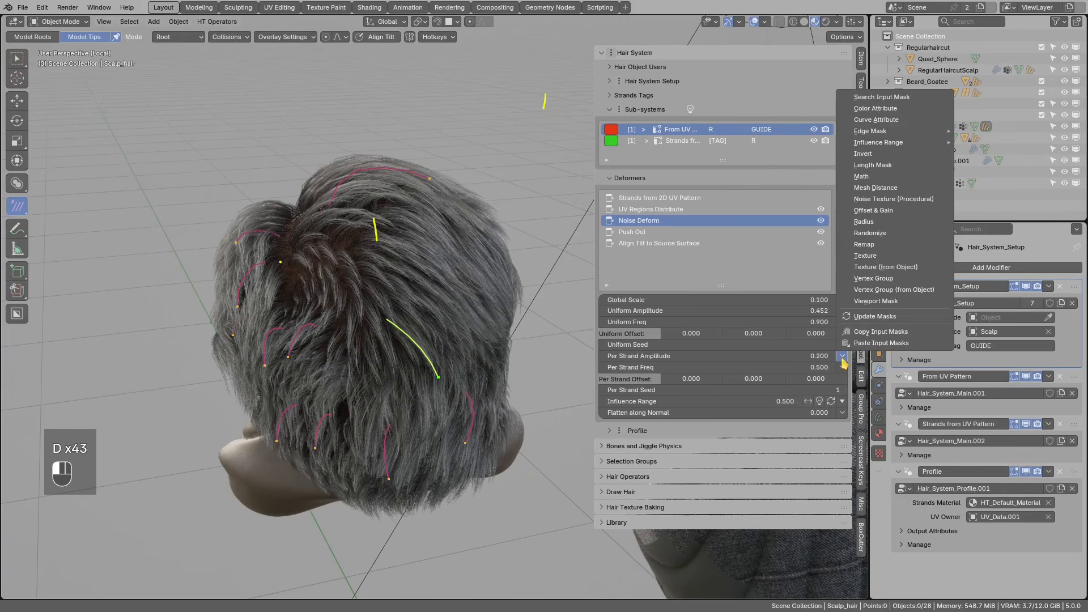
{"action": "left_click", "coordinate": [874, 279]}
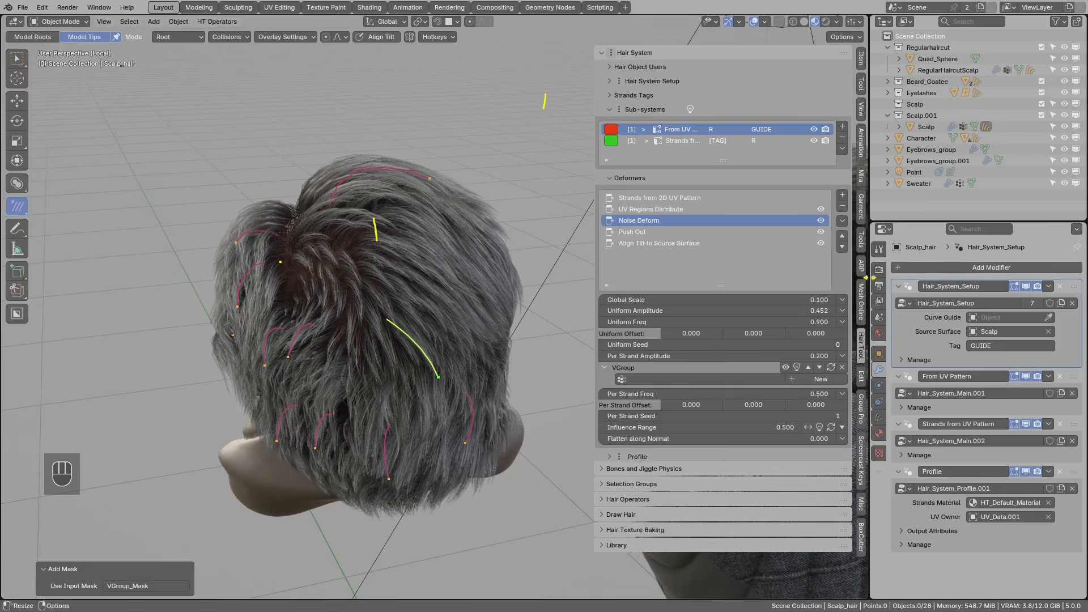
{"action": "left_click", "coordinate": [658, 379]}
{"action": "left_click", "coordinate": [640, 394]}
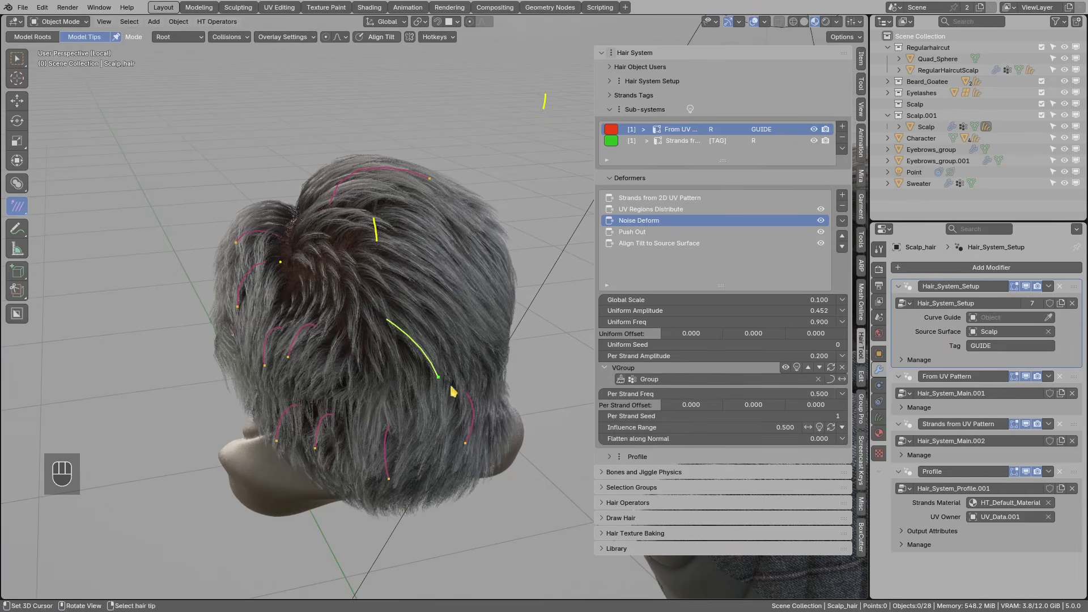
{"action": "left_click", "coordinate": [797, 367]}
{"action": "middle_click_drag", "start_coordinate": [377, 357], "coordinate": [421, 322]}
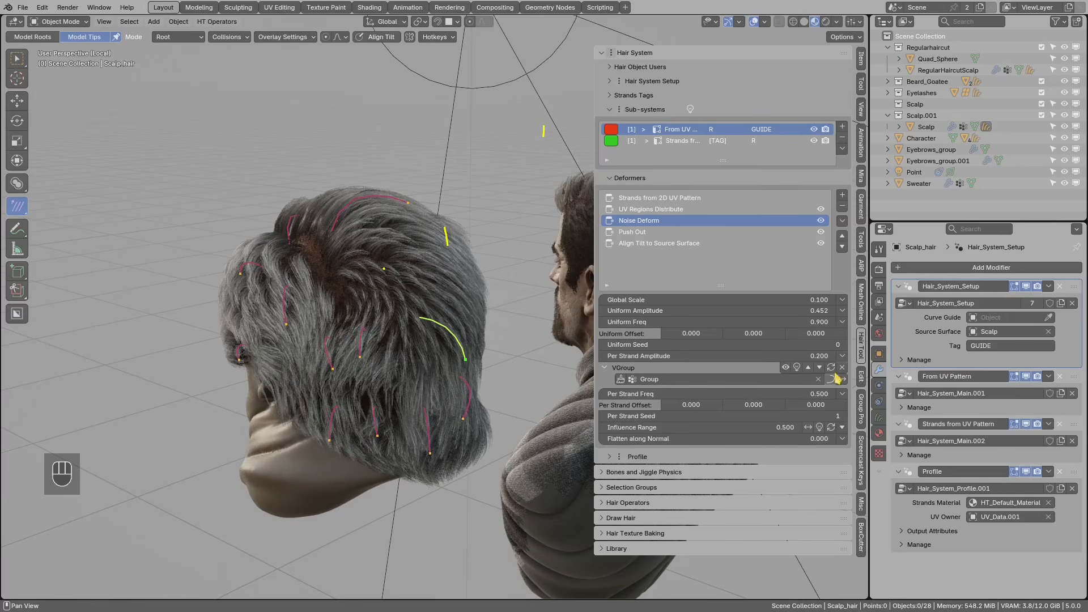
- Add a Remap mask after the vertex group and preview the remapped result
{"action": "left_click", "coordinate": [843, 358]}
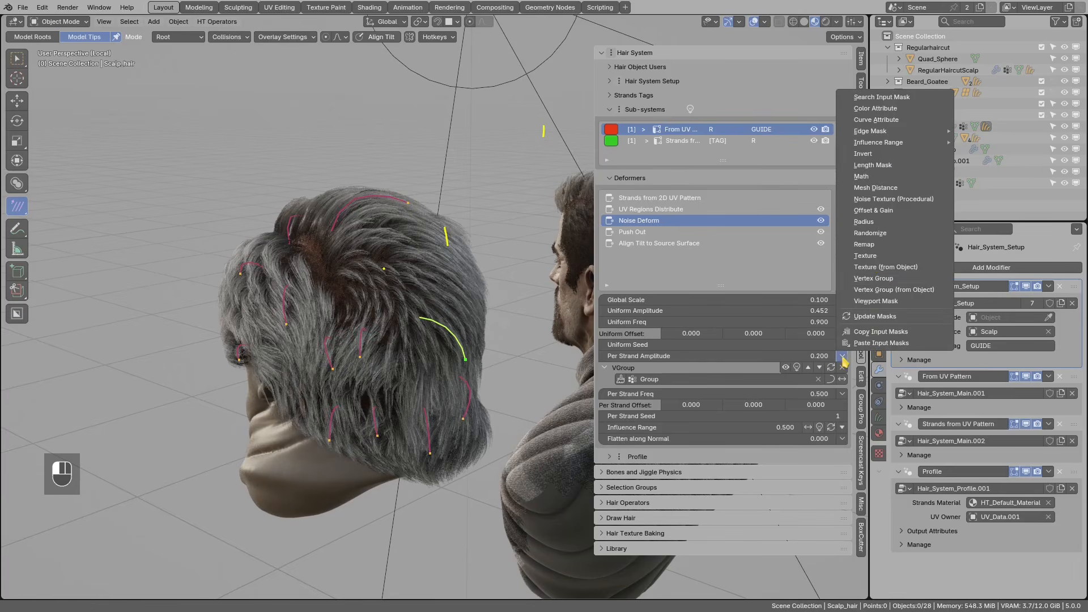
{"action": "left_click", "coordinate": [884, 245]}
{"action": "left_click", "coordinate": [797, 395]}
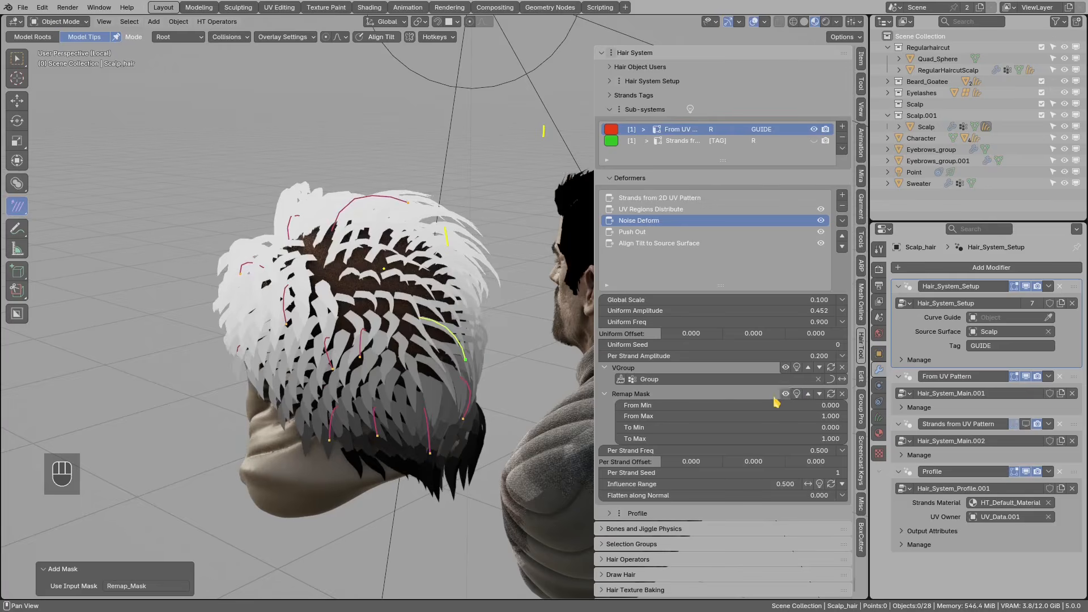
{"action": "scroll", "coordinate": [450, 380], "scroll_direction": "up", "scroll_amount": 1}
{"action": "middle_click_drag", "start_coordinate": [449, 379], "coordinate": [498, 388]}
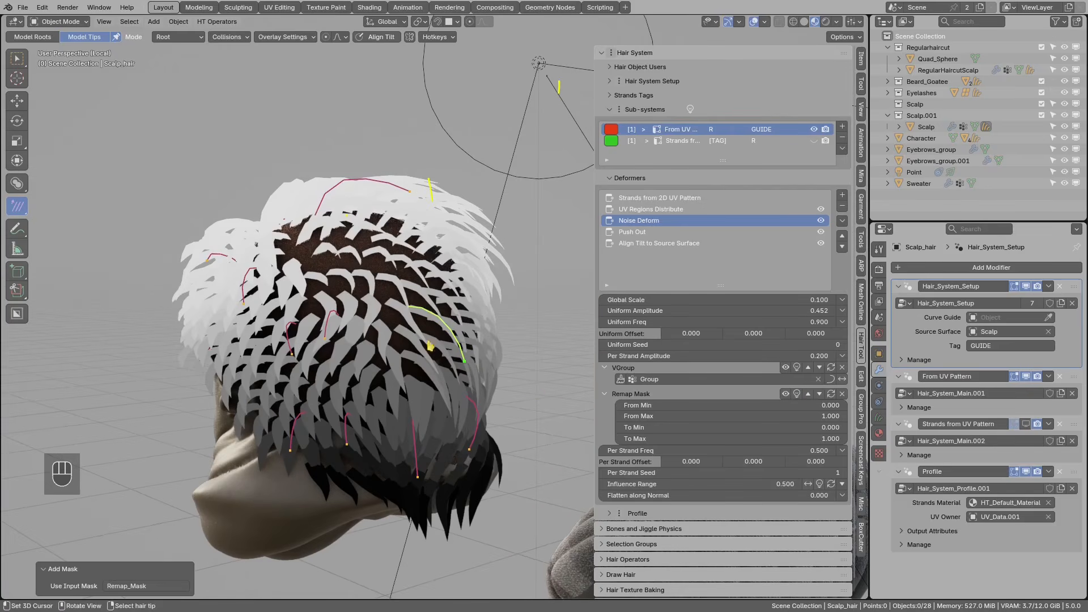
- Set Remap From Min to 0.400 and To Min to 0.300, then show the full hair again
{"action": "left_click", "coordinate": [844, 406]}
{"action": "left_click", "coordinate": [844, 406]}
{"action": "left_click", "coordinate": [844, 406]}
{"action": "left_click", "coordinate": [844, 406]}
{"action": "left_click", "coordinate": [844, 407]}
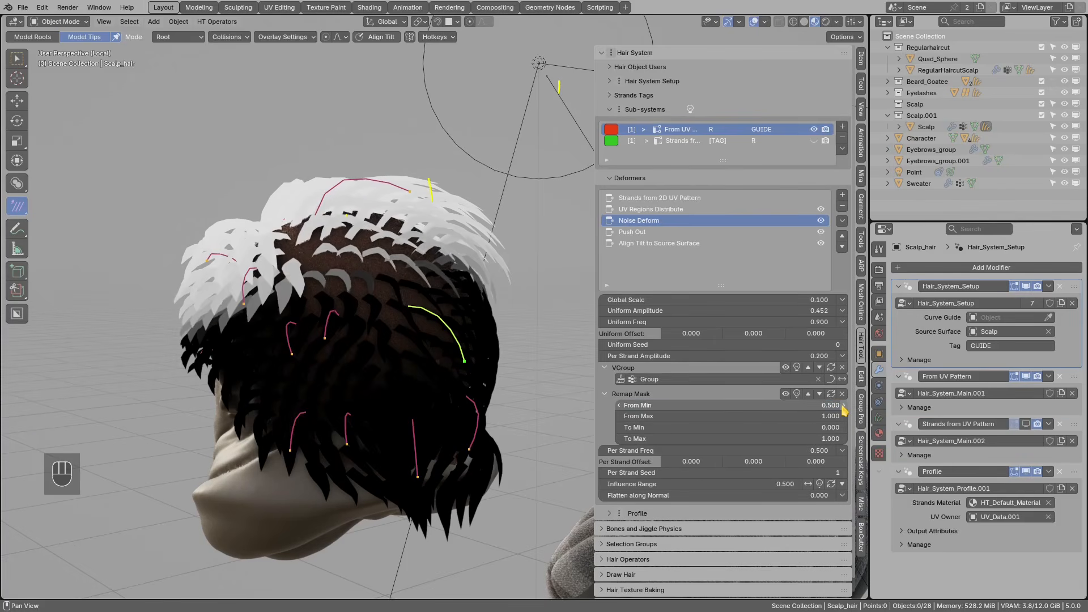
{"action": "left_click", "coordinate": [619, 405]}
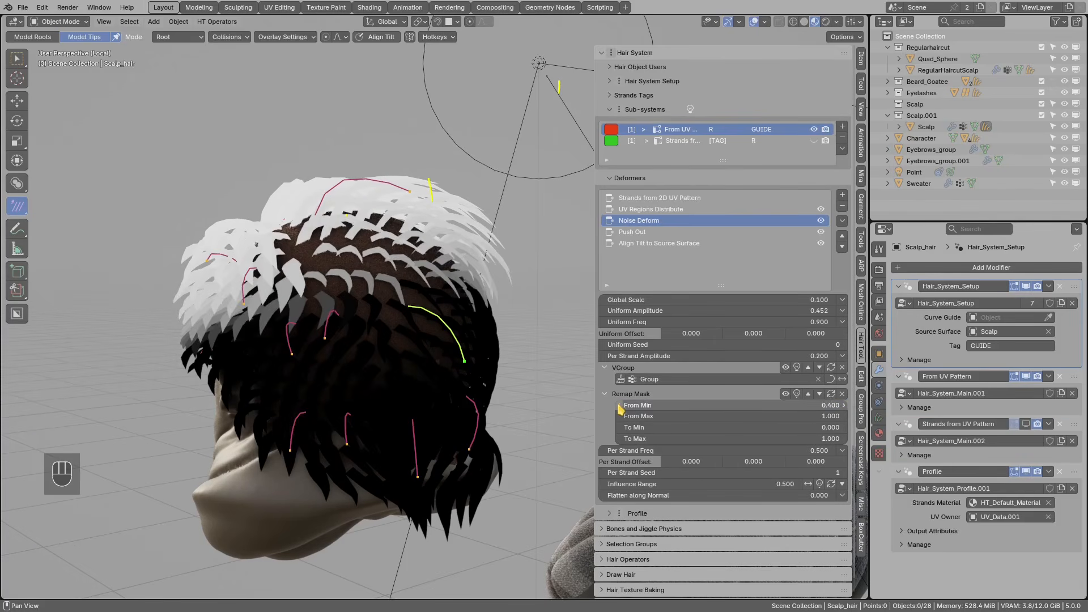
{"action": "middle_click_drag", "start_coordinate": [382, 340], "coordinate": [410, 322]}
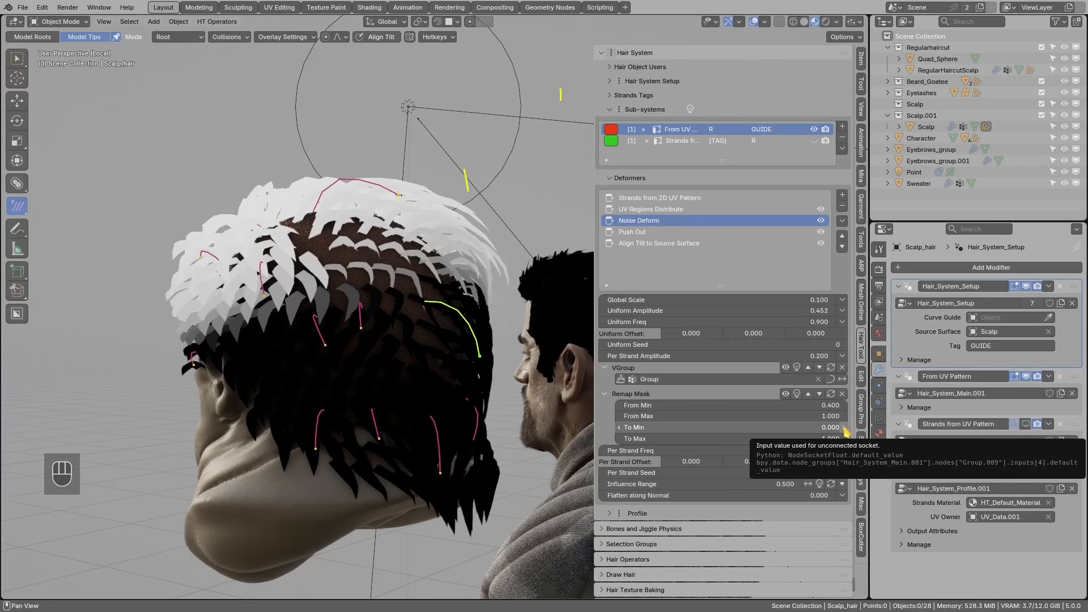
{"action": "left_click_drag", "start_coordinate": [829, 428], "coordinate": [836, 429]}
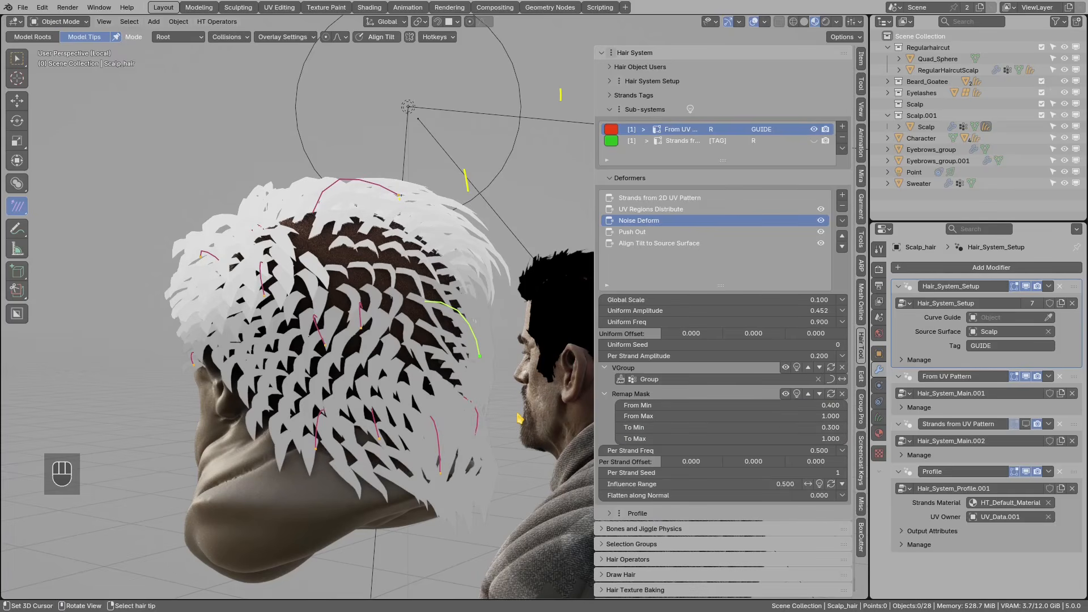
{"action": "key", "text": "Return"}
{"action": "middle_click_drag", "start_coordinate": [424, 390], "coordinate": [332, 395]}
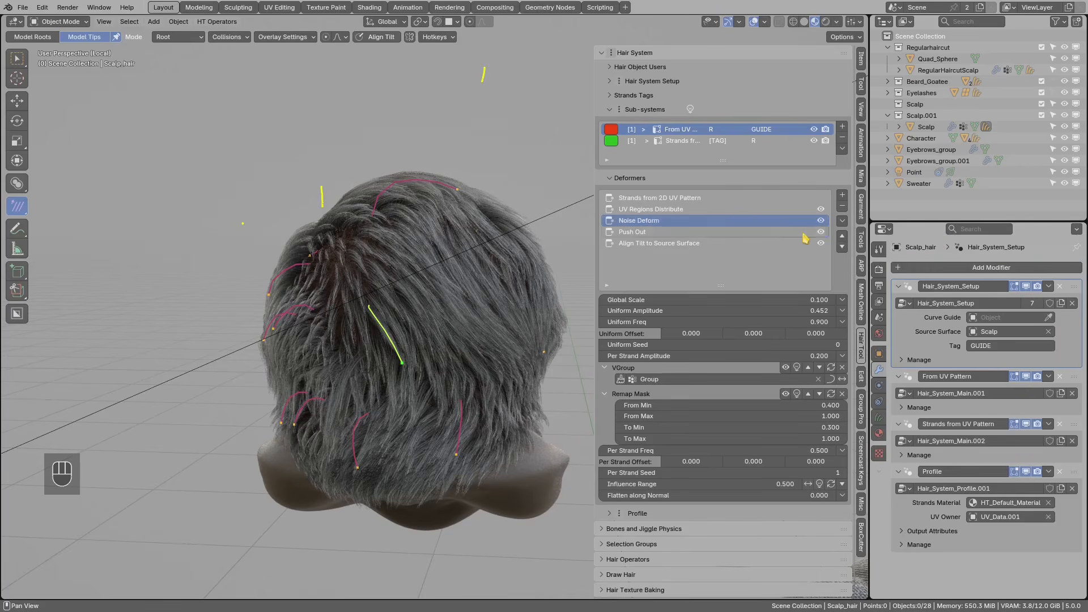
- Toggle Noise Deform off and on to compare, then deselect all guide strands
{"action": "left_click", "coordinate": [821, 222]}
{"action": "left_click", "coordinate": [821, 221]}
{"action": "mouse_move", "coordinate": [391, 300]}
{"action": "middle_mouse_down"}
{"action": "mouse_move", "coordinate": [328, 304]}
{"action": "mouse_move", "coordinate": [369, 308]}
{"action": "mouse_move", "coordinate": [347, 321]}
{"action": "mouse_move", "coordinate": [313, 308]}
{"action": "mouse_move", "coordinate": [410, 371]}
{"action": "middle_mouse_up"}
{"action": "key", "text": "d"}
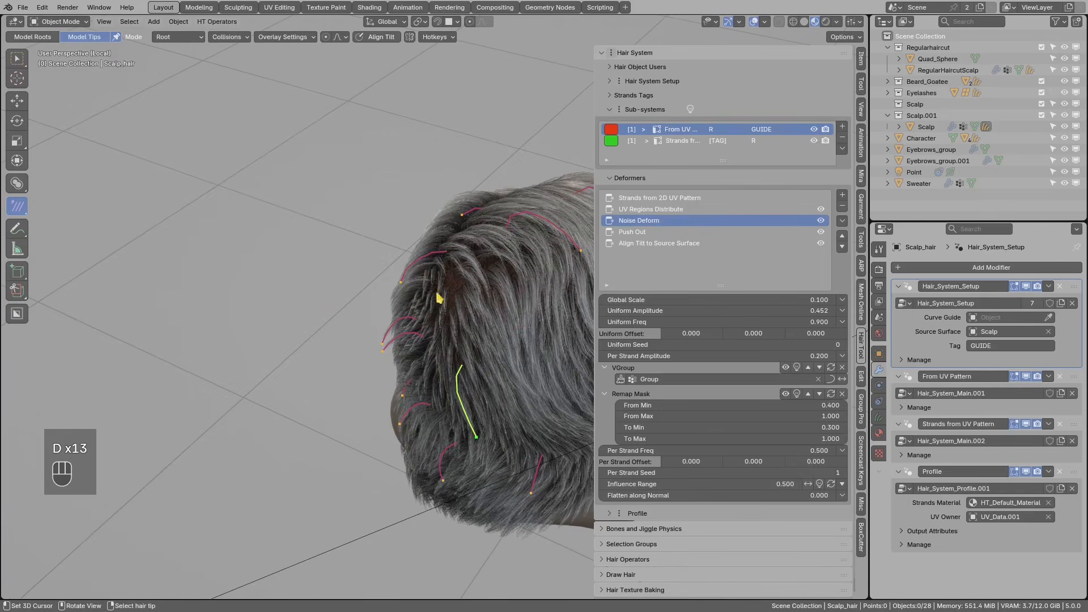
{"action": "scroll", "coordinate": [440, 298], "scroll_direction": "up", "scroll_amount": 1}
{"action": "key", "text": "alt+a"}
{"action": "scroll", "coordinate": [396, 320], "scroll_direction": "up", "scroll_amount": 1}
{"action": "key", "text": "d"}
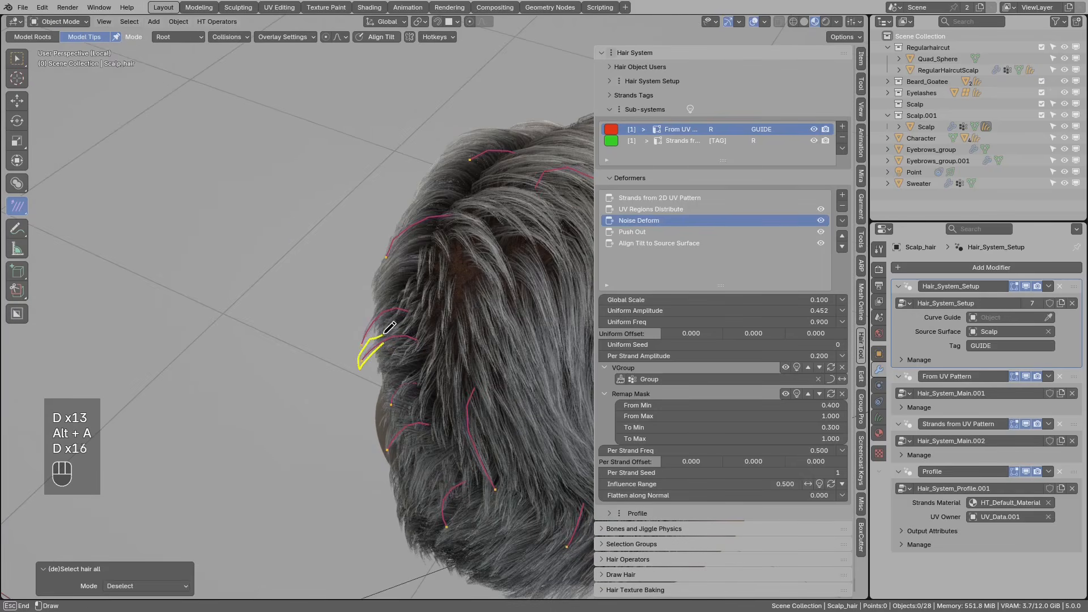
{"action": "left_click_drag", "start_coordinate": [389, 327], "coordinate": [388, 330]}
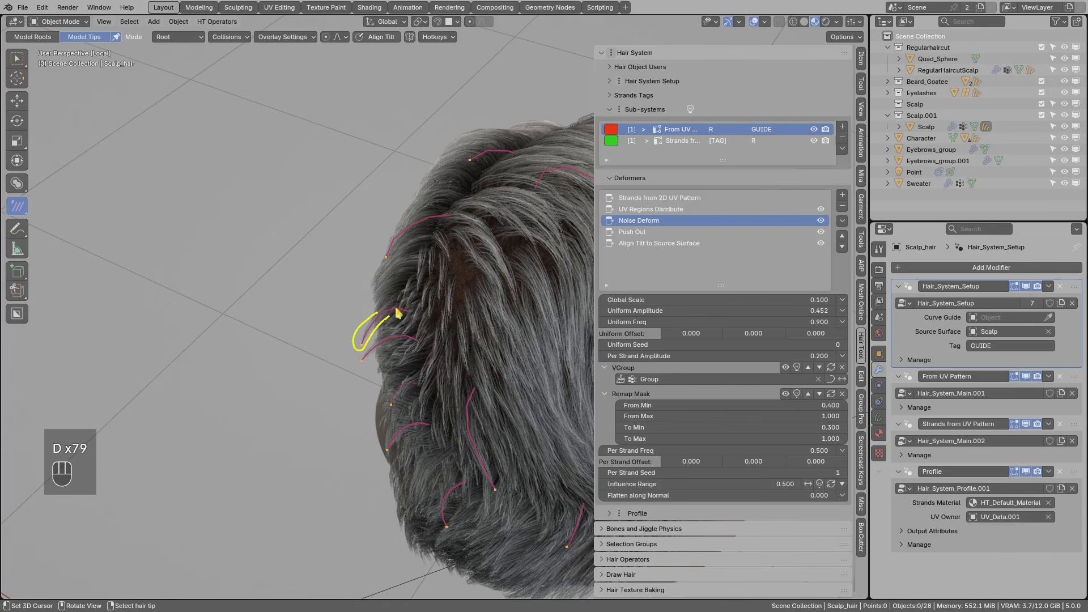
- Select all guide strands and colour the hair display by sub-system
{"action": "key", "text": "a"}
{"action": "right_click", "coordinate": [365, 357]}
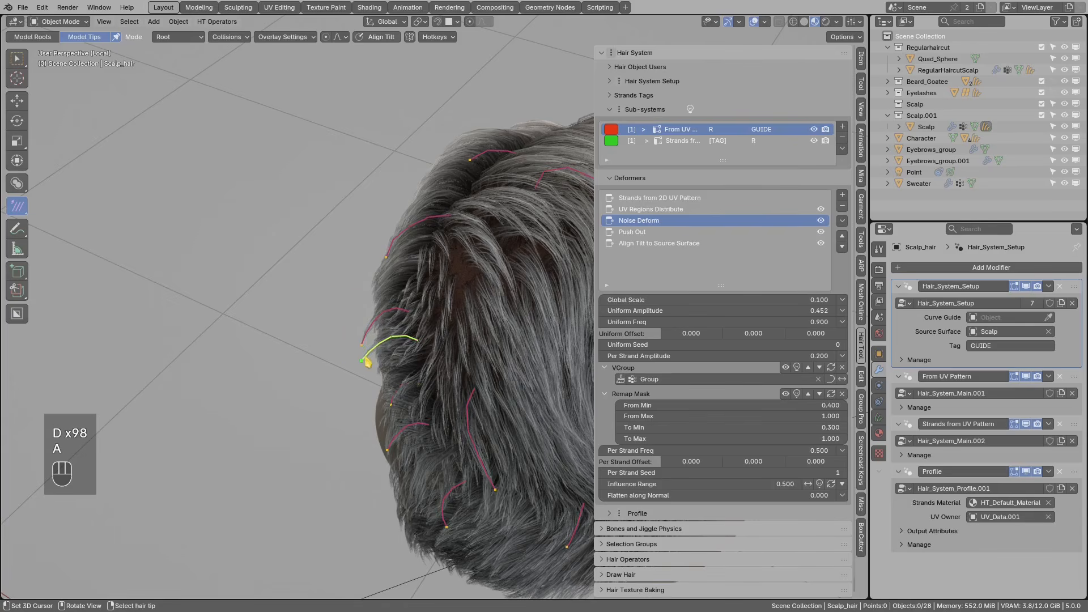
{"action": "key", "text": "a"}
{"action": "middle_click_drag", "start_coordinate": [374, 353], "coordinate": [414, 364]}
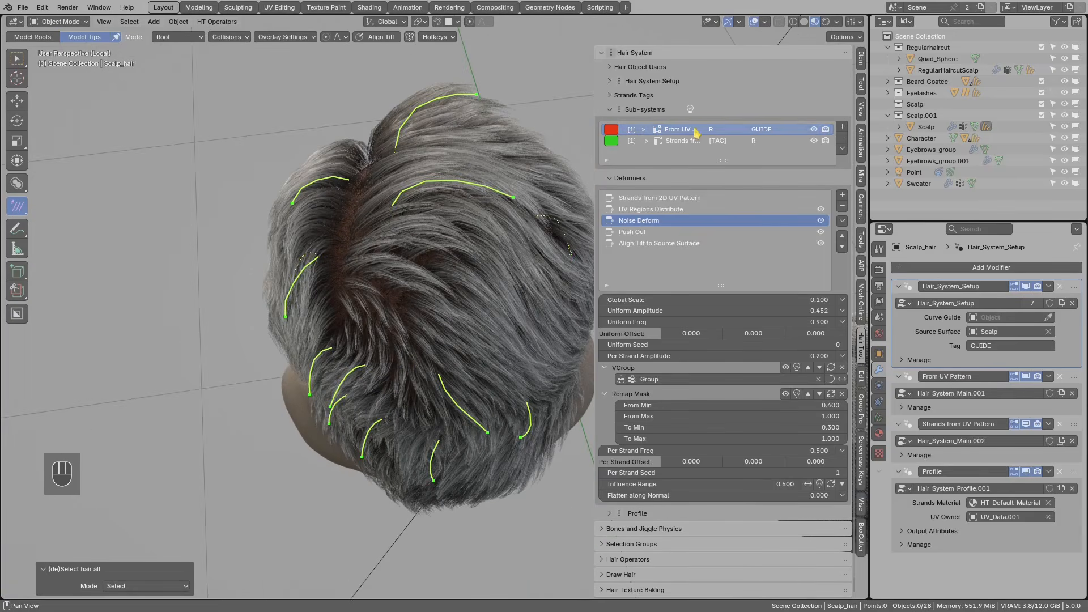
{"action": "left_click", "coordinate": [690, 109]}
{"action": "middle_click_drag", "start_coordinate": [422, 272], "coordinate": [450, 286]}
{"action": "middle_click_drag", "start_coordinate": [419, 302], "coordinate": [414, 391]}
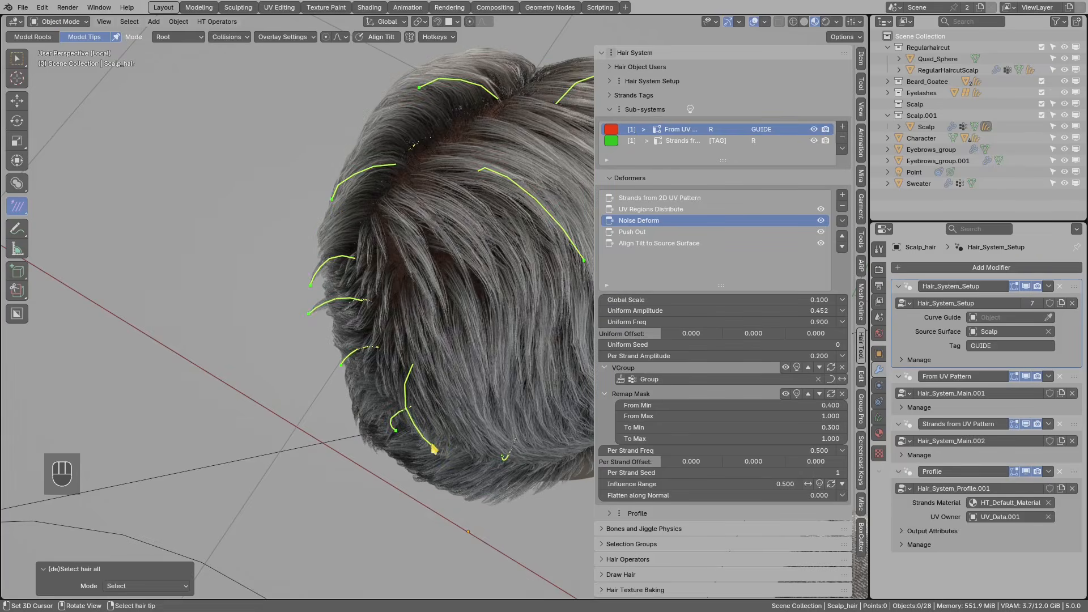
- Select a single guide strand and show the Strands from 2D UV Pattern settings
{"action": "left_click", "coordinate": [435, 449]}
{"action": "middle_click_drag", "start_coordinate": [391, 432], "coordinate": [454, 431]}
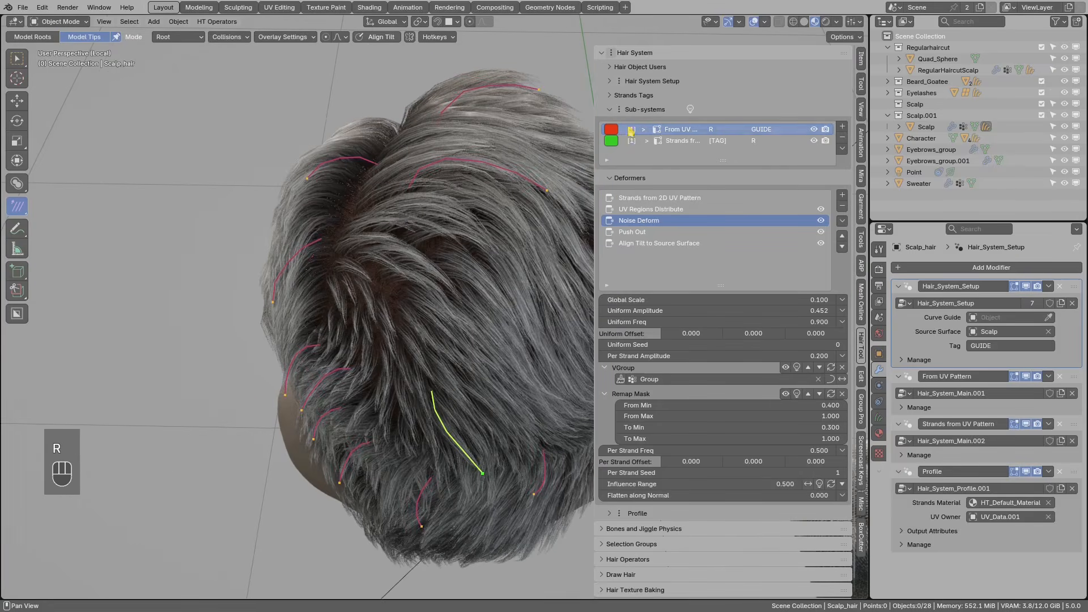
{"action": "left_click", "coordinate": [646, 199]}
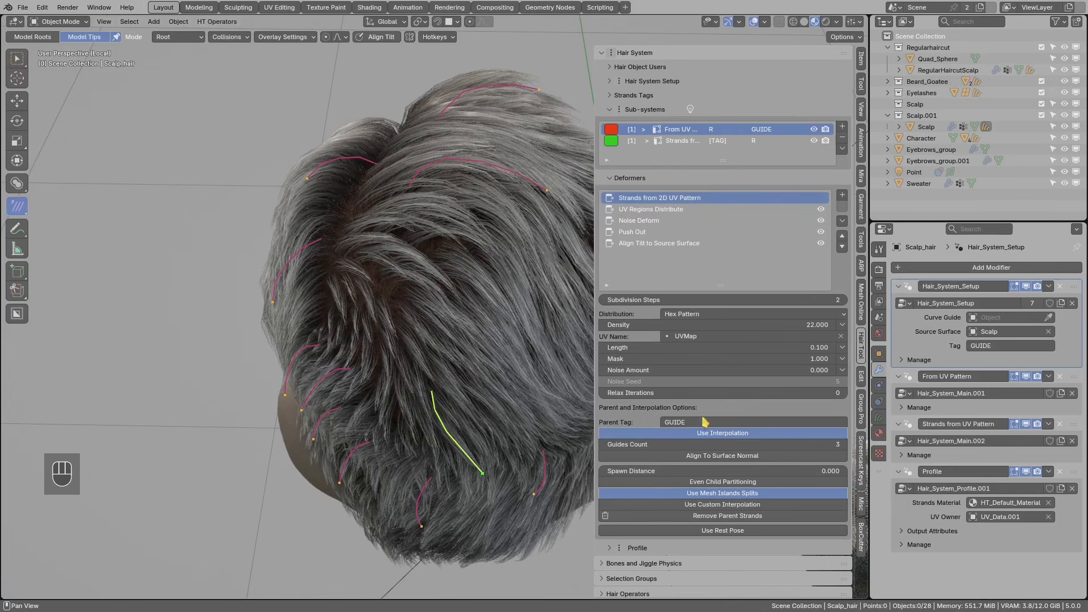
- Turn on Remove Parent Strands for the UV-pattern strands
{"action": "scroll", "coordinate": [707, 424], "scroll_direction": "down", "scroll_amount": 2}
{"action": "left_click", "coordinate": [725, 475]}
{"action": "left_click", "coordinate": [723, 475]}
{"action": "left_click", "coordinate": [724, 476]}
{"action": "middle_click_drag", "start_coordinate": [463, 443], "coordinate": [386, 375], "text": "shift"}
{"action": "scroll", "coordinate": [477, 352], "scroll_direction": "up", "scroll_amount": 1}
{"action": "scroll", "coordinate": [385, 375], "scroll_direction": "up", "scroll_amount": 1}
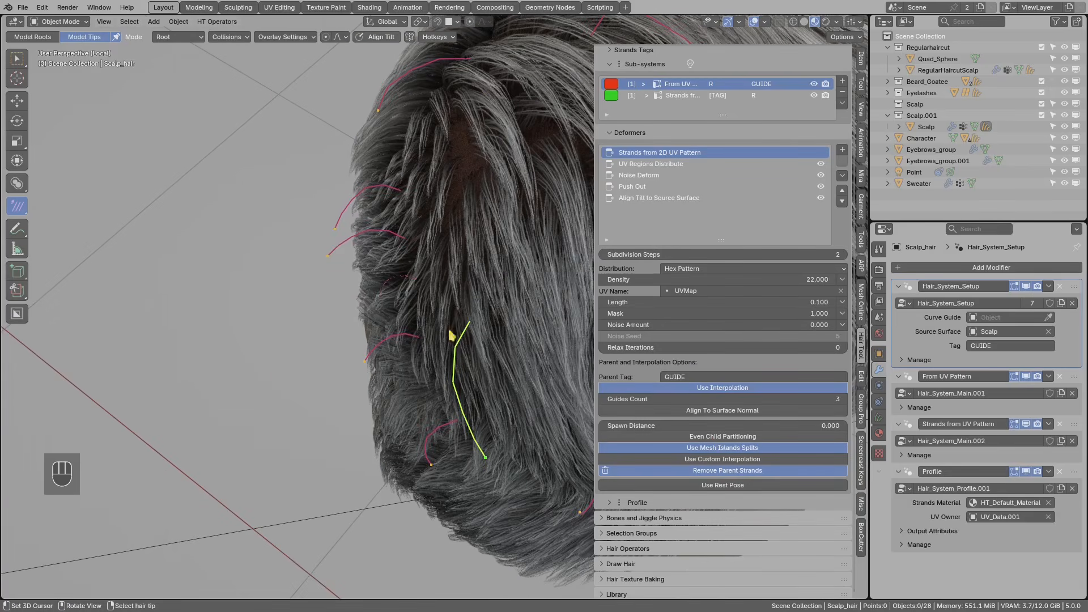
{"action": "left_click_drag", "start_coordinate": [339, 236], "coordinate": [363, 244]}
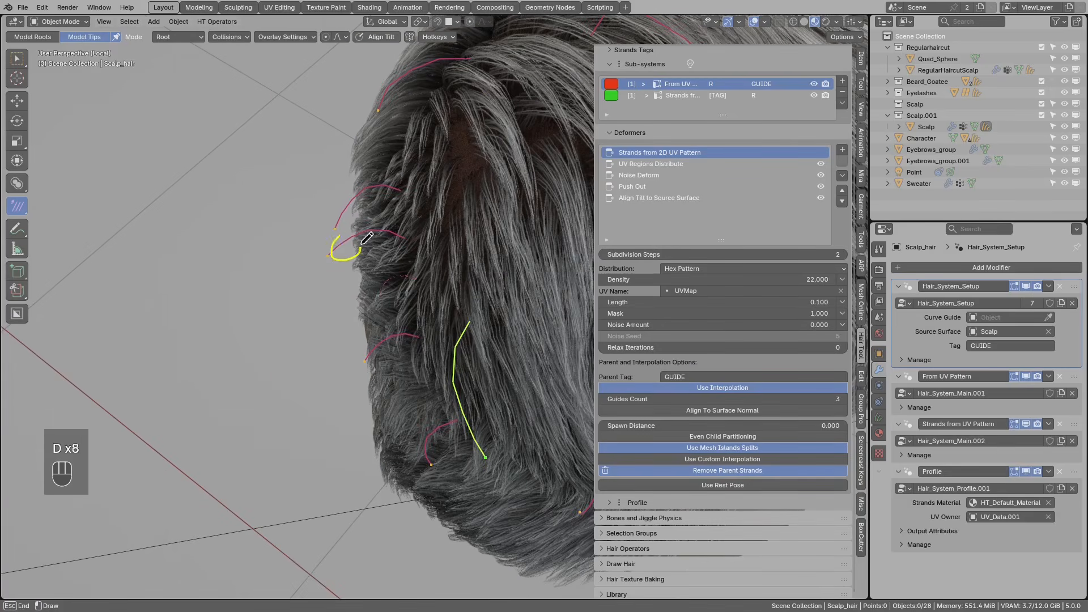
{"action": "mouse_move", "coordinate": [357, 240]}
{"action": "middle_mouse_down"}
{"action": "mouse_move", "coordinate": [420, 281]}
{"action": "mouse_move", "coordinate": [408, 295]}
{"action": "mouse_move", "coordinate": [371, 270]}
{"action": "mouse_move", "coordinate": [308, 274]}
{"action": "mouse_move", "coordinate": [454, 247]}
{"action": "mouse_move", "coordinate": [508, 269]}
{"action": "mouse_move", "coordinate": [366, 348]}
{"action": "mouse_move", "coordinate": [381, 348]}
{"action": "mouse_move", "coordinate": [434, 416]}
{"action": "mouse_move", "coordinate": [427, 376]}
{"action": "mouse_move", "coordinate": [544, 295]}
{"action": "middle_mouse_up"}
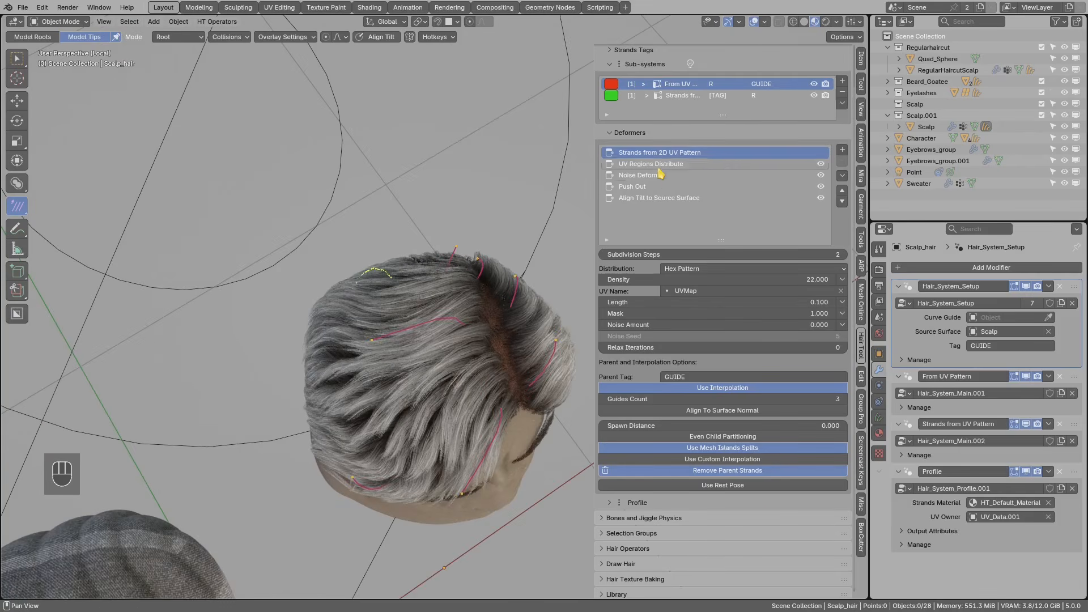
{"action": "middle_click_drag", "start_coordinate": [376, 372], "coordinate": [430, 369]}
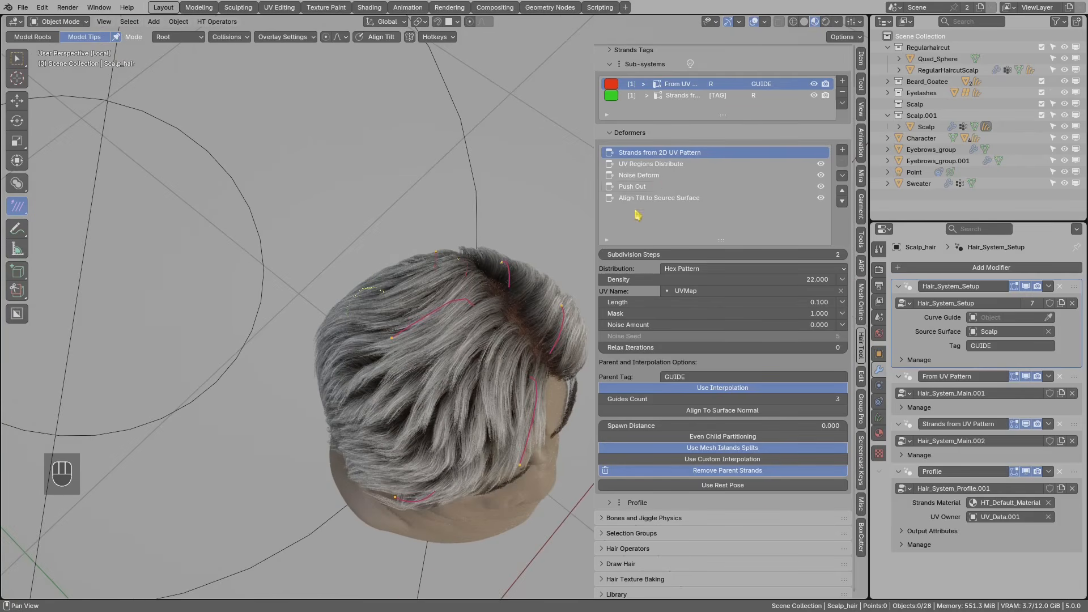
{"action": "mouse_move", "coordinate": [439, 398]}
{"action": "left_mouse_down"}
{"action": "mouse_move", "coordinate": [423, 425]}
{"action": "mouse_move", "coordinate": [373, 419]}
{"action": "mouse_move", "coordinate": [413, 388]}
{"action": "left_mouse_up"}
{"action": "mouse_move", "coordinate": [413, 391]}
{"action": "right_mouse_down"}
{"action": "mouse_move", "coordinate": [373, 409]}
{"action": "mouse_move", "coordinate": [435, 409]}
{"action": "right_mouse_up"}
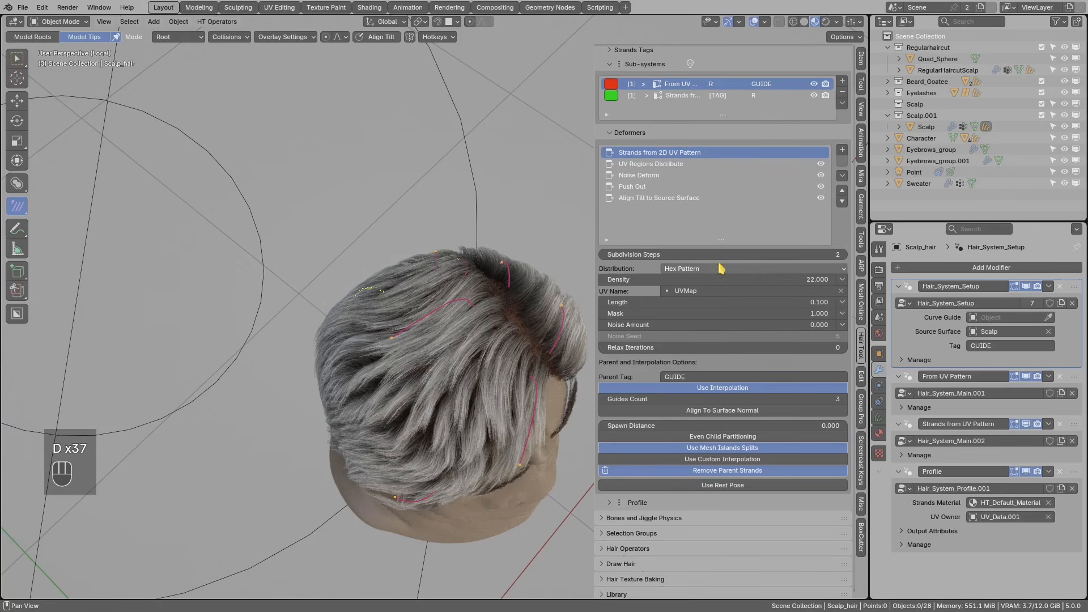
- Change the strand density from 22 to 29
{"action": "left_click", "coordinate": [734, 279]}
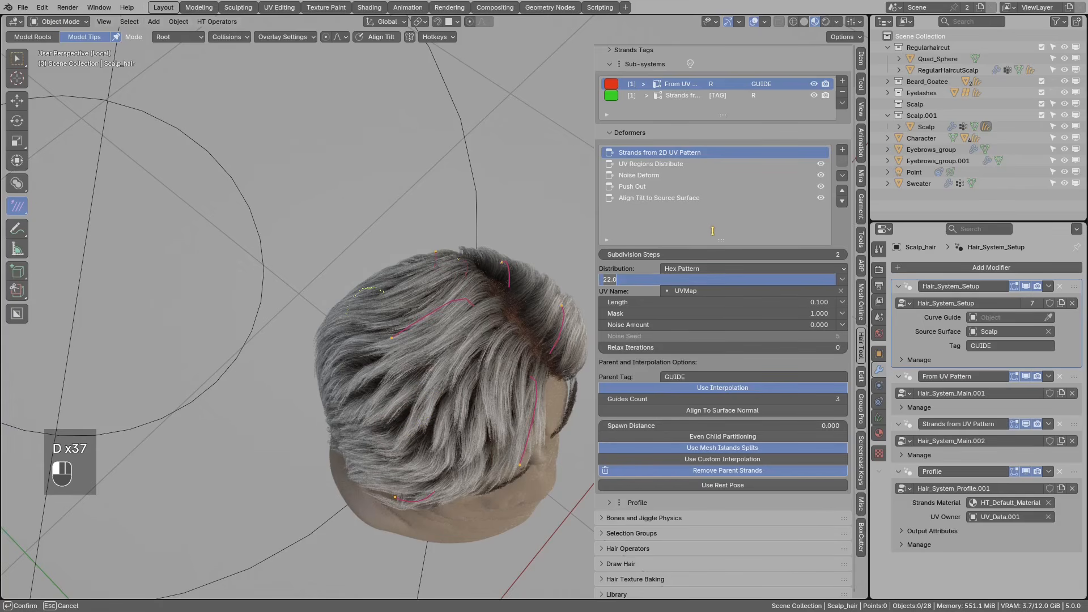
{"action": "type", "text": "29"}
{"action": "key", "text": "Return"}
{"action": "middle_click_drag", "start_coordinate": [535, 308], "coordinate": [453, 343]}
{"action": "scroll", "coordinate": [423, 346], "scroll_direction": "up", "scroll_amount": 2}
- Annotate along the hair parting, then bring up the Noise Deform settings
{"action": "key", "text": "d"}
{"action": "left_click_drag", "start_coordinate": [452, 340], "coordinate": [315, 378]}
{"action": "right_click_drag", "start_coordinate": [312, 381], "coordinate": [455, 338]}
{"action": "mouse_move", "coordinate": [456, 337]}
{"action": "middle_mouse_down"}
{"action": "mouse_move", "coordinate": [434, 339]}
{"action": "mouse_move", "coordinate": [451, 332]}
{"action": "middle_mouse_up"}
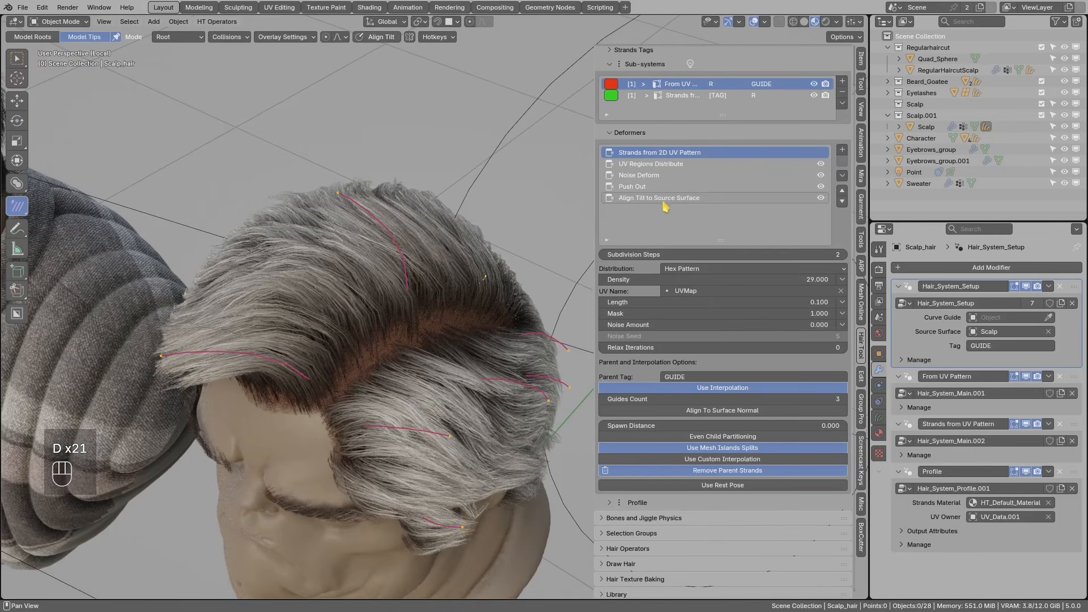
{"action": "left_click", "coordinate": [652, 176]}
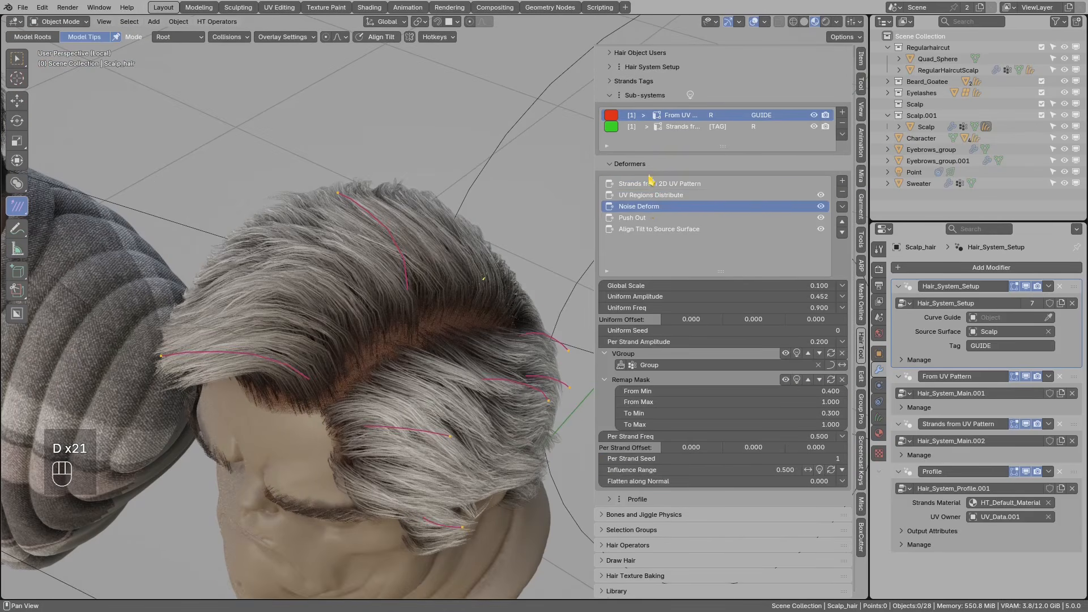
- Switch to the second hair sub-system and select its Noise Deform deformer
{"action": "left_click", "coordinate": [680, 128]}
{"action": "left_click", "coordinate": [633, 233]}
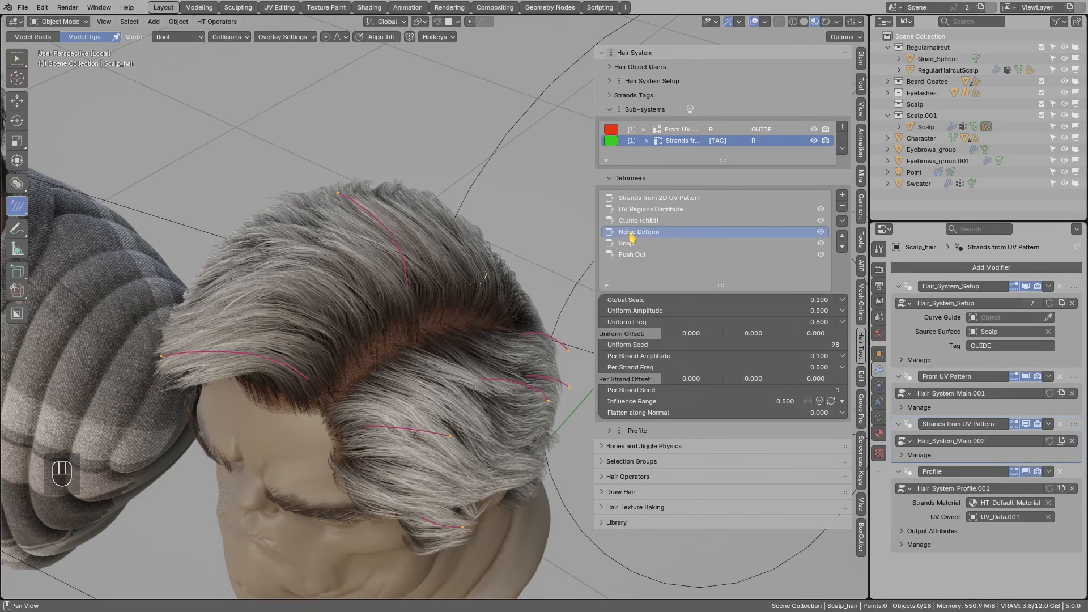
{"action": "middle_click_drag", "start_coordinate": [466, 294], "coordinate": [401, 311]}
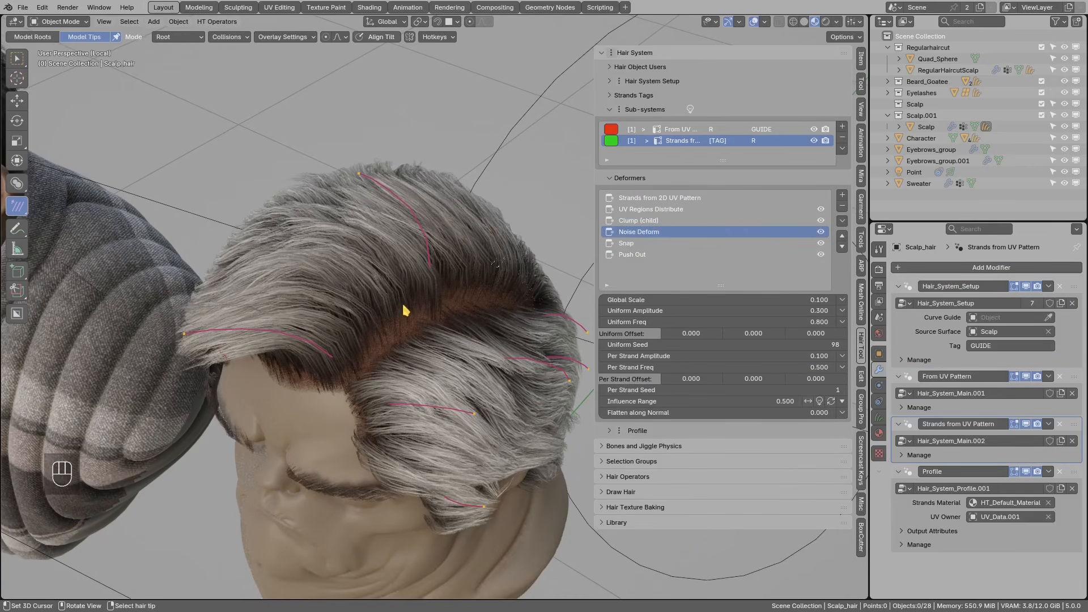
- Add a Move To Border deformer from the Move Strands menu after Noise Deform
{"action": "left_click", "coordinate": [842, 196]}
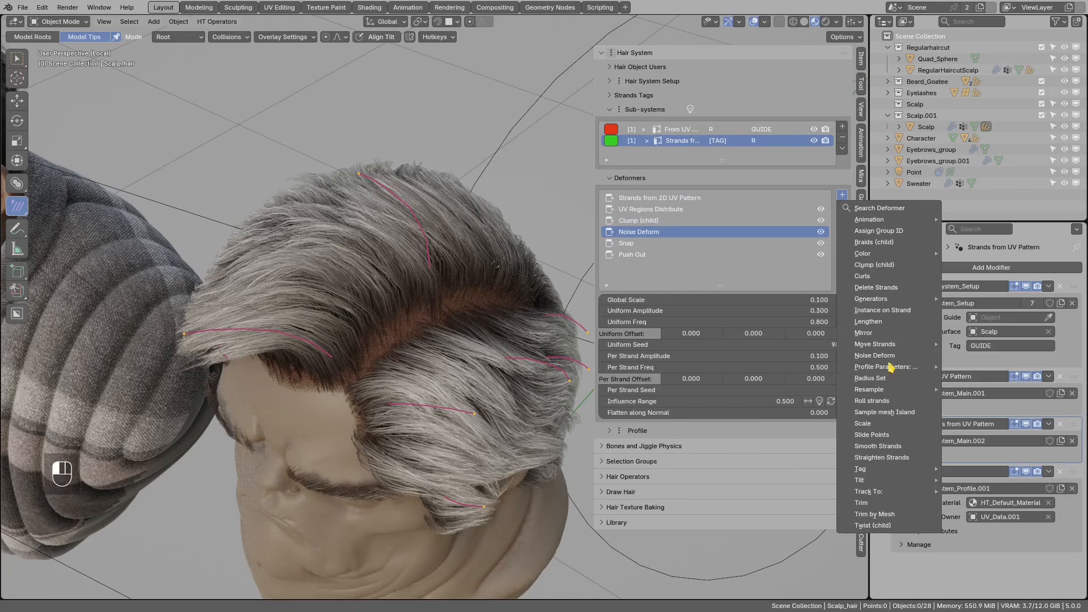
{"action": "mouse_move", "coordinate": [891, 350]}
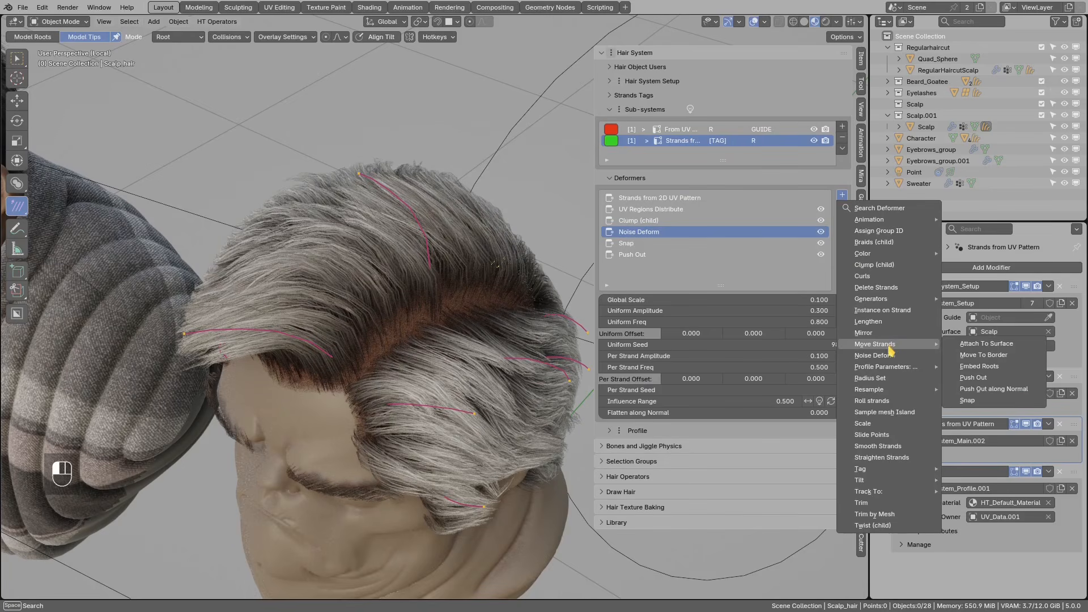
{"action": "left_click", "coordinate": [970, 356]}
{"action": "mouse_move", "coordinate": [504, 393]}
{"action": "middle_mouse_down"}
{"action": "mouse_move", "coordinate": [451, 383]}
{"action": "mouse_move", "coordinate": [413, 393]}
{"action": "mouse_move", "coordinate": [399, 273]}
{"action": "mouse_move", "coordinate": [425, 255]}
{"action": "mouse_move", "coordinate": [430, 230]}
{"action": "mouse_move", "coordinate": [323, 236]}
{"action": "mouse_move", "coordinate": [481, 262]}
{"action": "mouse_move", "coordinate": [464, 306]}
{"action": "mouse_move", "coordinate": [530, 299]}
{"action": "mouse_move", "coordinate": [494, 315]}
{"action": "middle_mouse_up"}
{"action": "key", "text": "d"}
{"action": "mouse_move", "coordinate": [473, 297]}
{"action": "left_mouse_down"}
{"action": "mouse_move", "coordinate": [509, 297]}
{"action": "mouse_move", "coordinate": [476, 290]}
{"action": "left_mouse_up"}
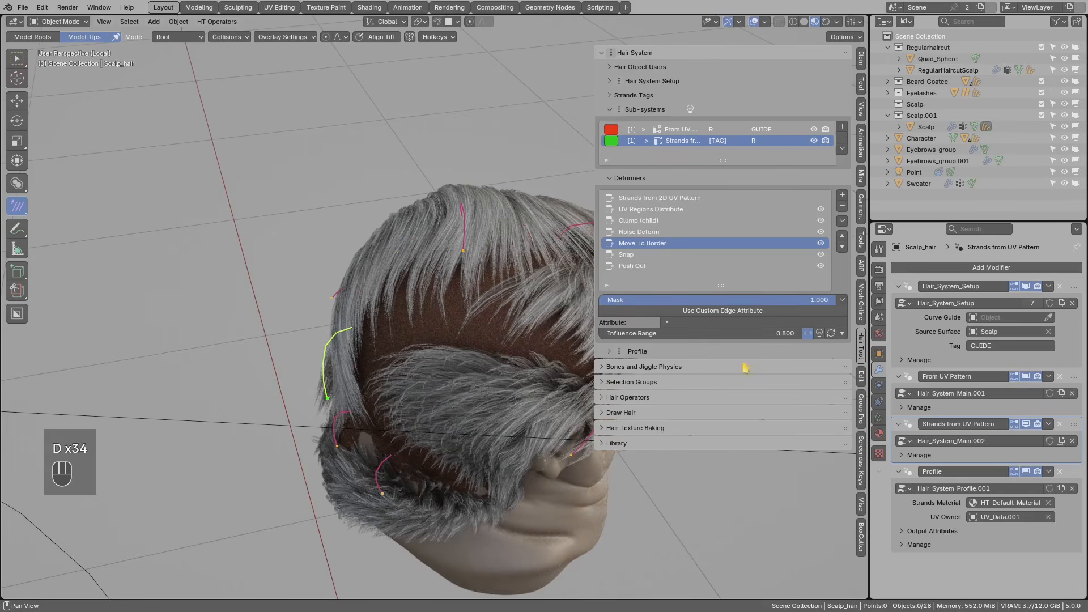
- Set the influence range to Root to Tip with Root Value and Tip Value at 1.000
{"action": "left_click", "coordinate": [843, 335]}
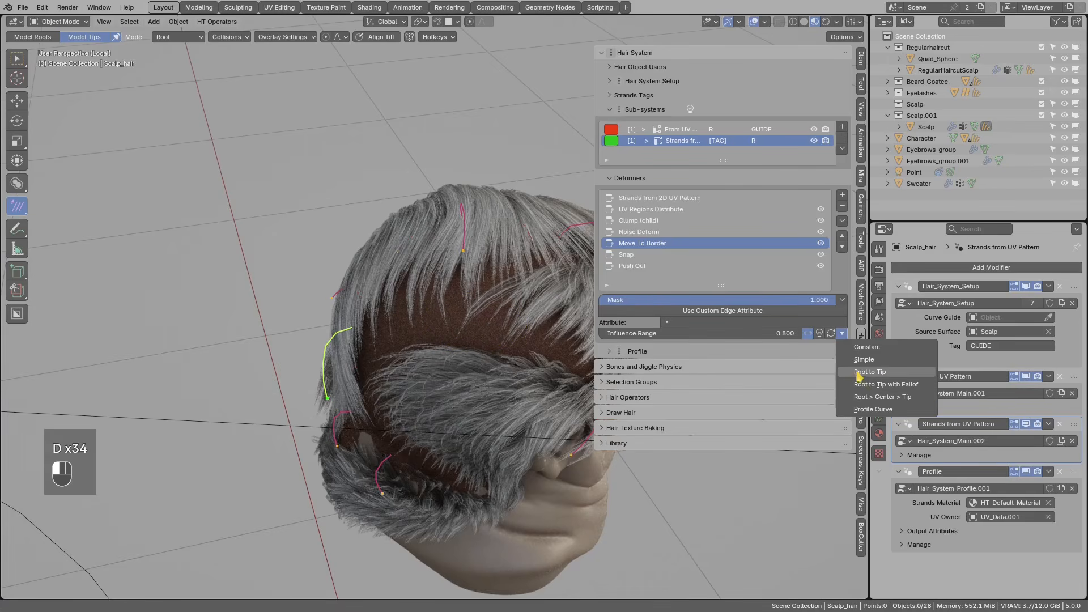
{"action": "left_click", "coordinate": [857, 374]}
{"action": "middle_click_drag", "start_coordinate": [567, 357], "coordinate": [510, 345]}
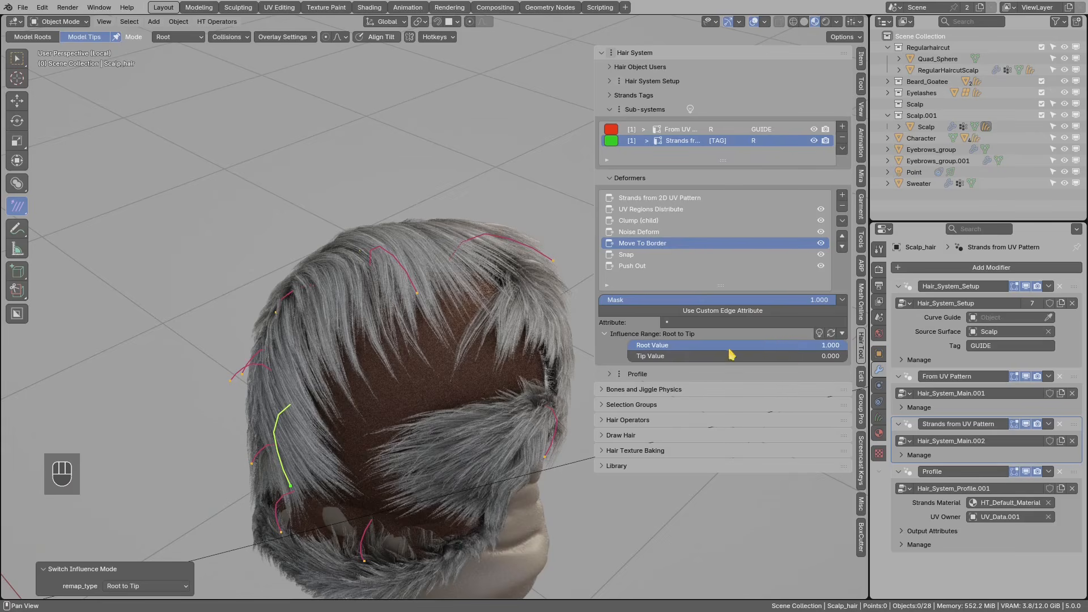
{"action": "mouse_move", "coordinate": [795, 348]}
{"action": "left_mouse_down"}
{"action": "mouse_move", "coordinate": [730, 348]}
{"action": "mouse_move", "coordinate": [808, 347]}
{"action": "left_mouse_up"}
{"action": "left_click_drag", "start_coordinate": [646, 360], "coordinate": [871, 361]}
- Annotate the hair from several angles, then select the hair object
{"action": "middle_click_drag", "start_coordinate": [430, 318], "coordinate": [430, 357]}
{"action": "left_click_drag", "start_coordinate": [477, 309], "coordinate": [497, 329]}
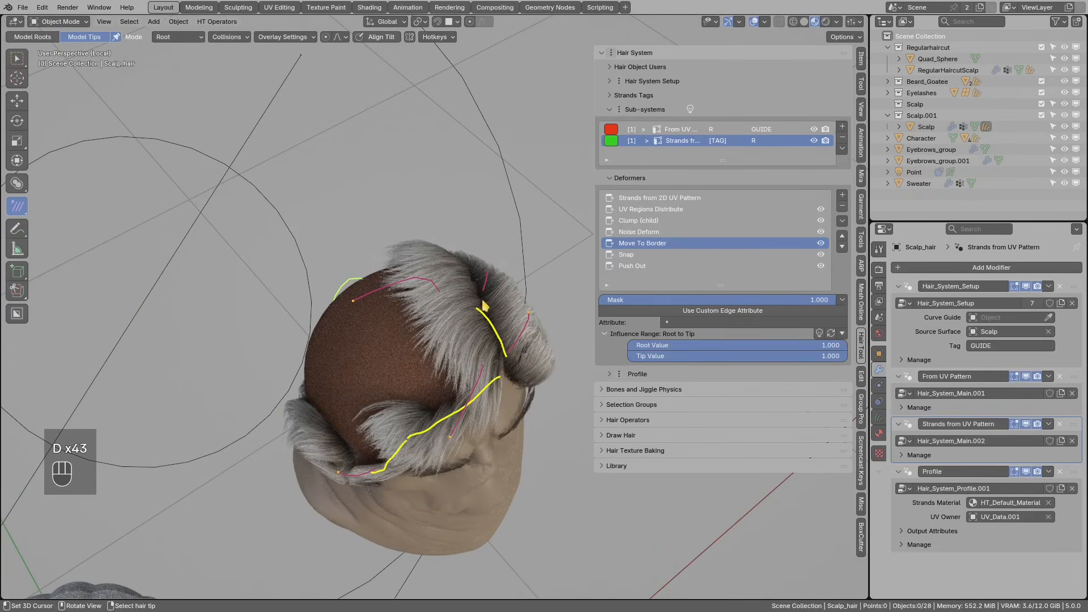
{"action": "left_click_drag", "start_coordinate": [459, 272], "coordinate": [492, 312]}
{"action": "right_click_drag", "start_coordinate": [508, 349], "coordinate": [484, 387]}
{"action": "middle_click_drag", "start_coordinate": [495, 410], "coordinate": [323, 352]}
{"action": "mouse_move", "coordinate": [323, 352]}
{"action": "left_mouse_down"}
{"action": "mouse_move", "coordinate": [365, 368]}
{"action": "mouse_move", "coordinate": [397, 402]}
{"action": "left_mouse_up"}
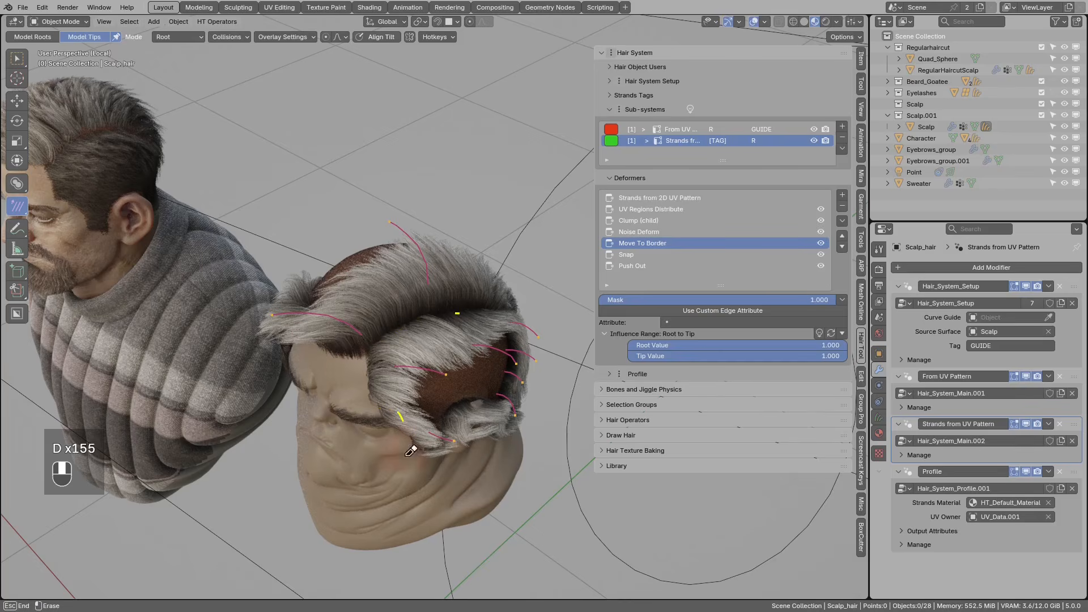
{"action": "mouse_move", "coordinate": [417, 393]}
{"action": "middle_mouse_down"}
{"action": "mouse_move", "coordinate": [340, 323]}
{"action": "mouse_move", "coordinate": [408, 315]}
{"action": "mouse_move", "coordinate": [475, 383]}
{"action": "mouse_move", "coordinate": [432, 381]}
{"action": "mouse_move", "coordinate": [408, 408]}
{"action": "middle_mouse_up"}
{"action": "key", "text": "d"}
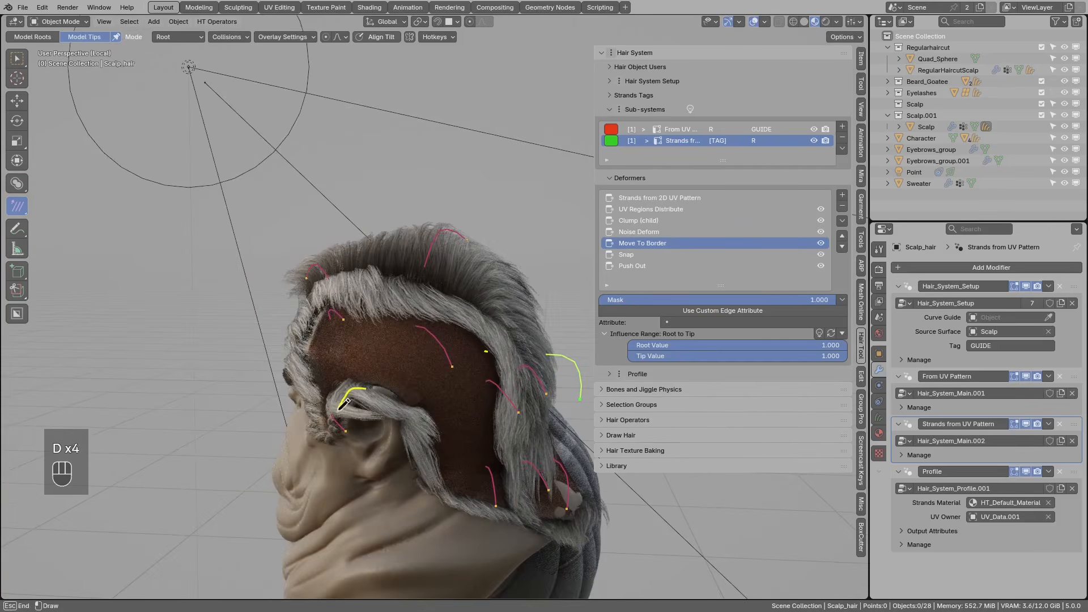
{"action": "right_click_drag", "start_coordinate": [353, 406], "coordinate": [387, 436]}
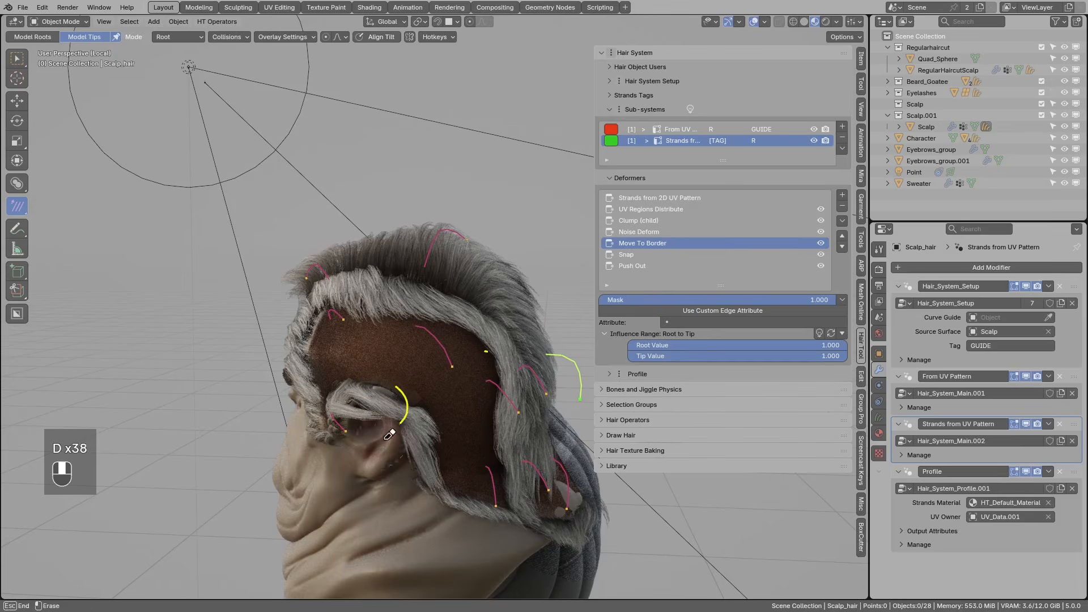
{"action": "middle_click_drag", "start_coordinate": [428, 461], "coordinate": [416, 475]}
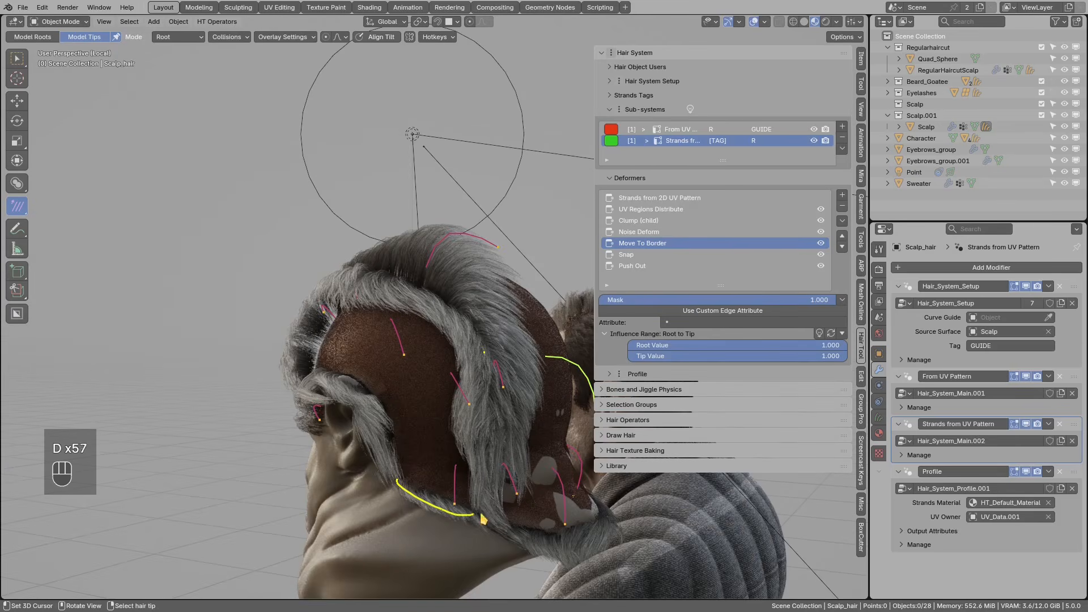
{"action": "middle_click_drag", "start_coordinate": [352, 384], "coordinate": [470, 396]}
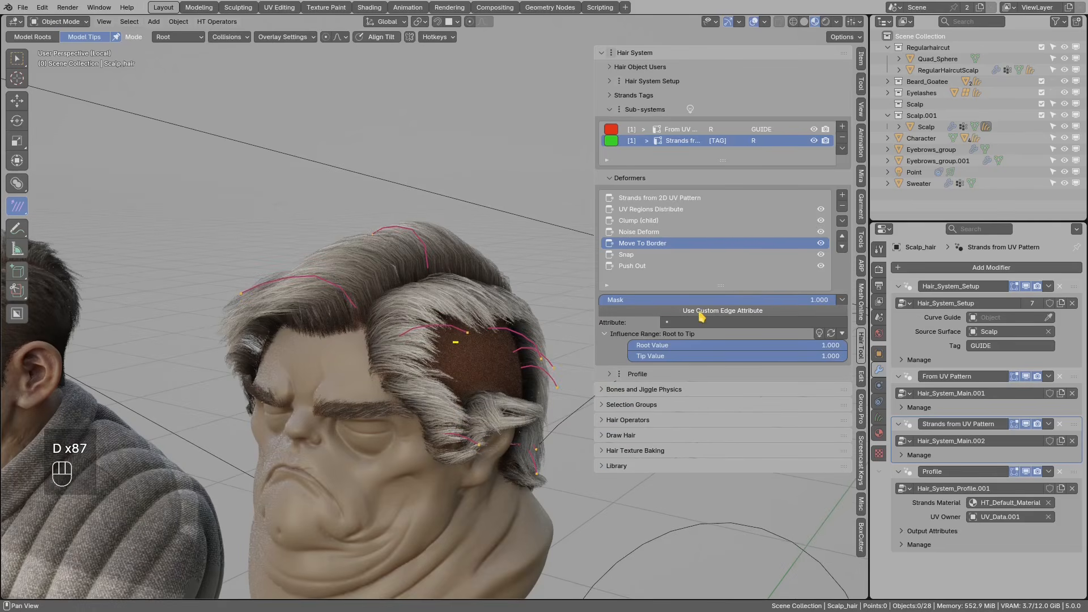
{"action": "left_click", "coordinate": [381, 259]}
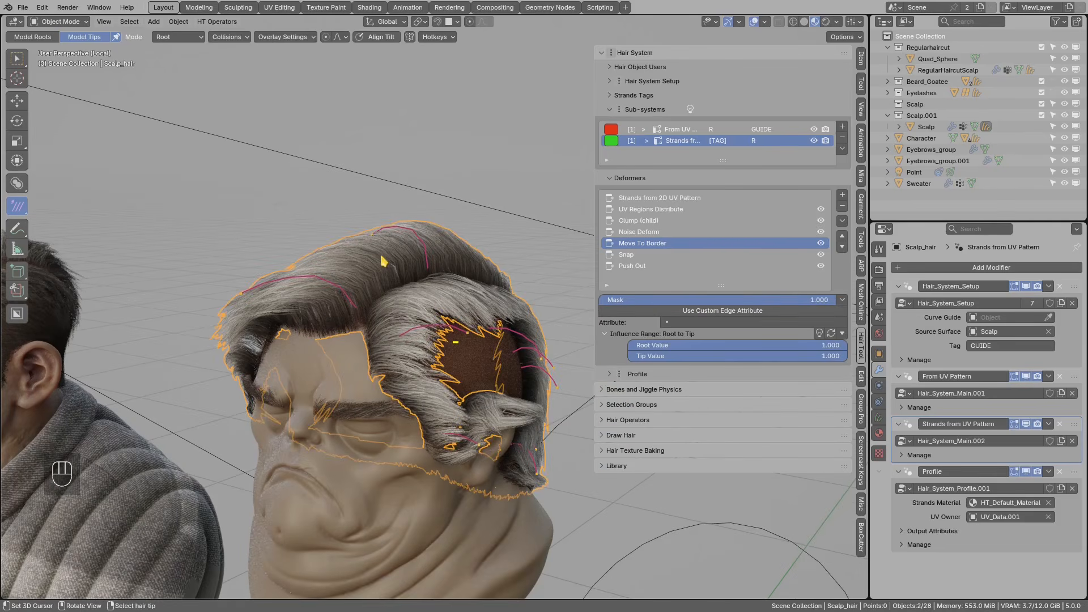
- Hide the hair, enter Edit Mode on the scalp and select the hairline edge loop
{"action": "key", "text": "h"}
{"action": "left_click", "coordinate": [382, 308]}
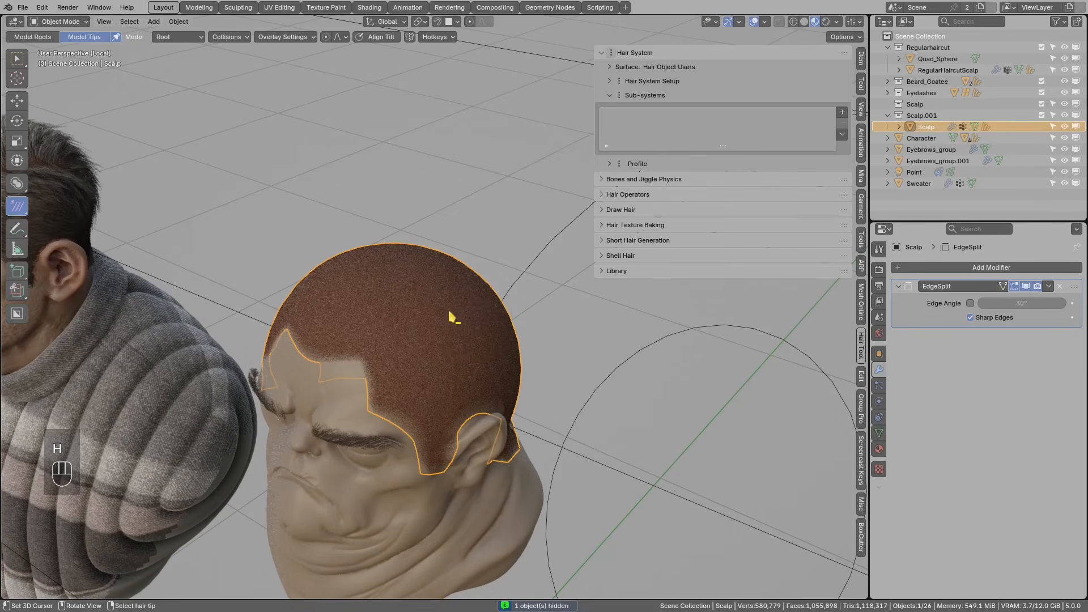
{"action": "key", "text": "d"}
{"action": "key", "text": "d"}
{"action": "key", "text": "d"}
{"action": "key", "text": "Tab"}
{"action": "key", "text": "alt+a"}
{"action": "middle_click_drag", "start_coordinate": [368, 363], "coordinate": [388, 354], "text": "shift"}
{"action": "left_click", "coordinate": [384, 353], "text": "alt"}
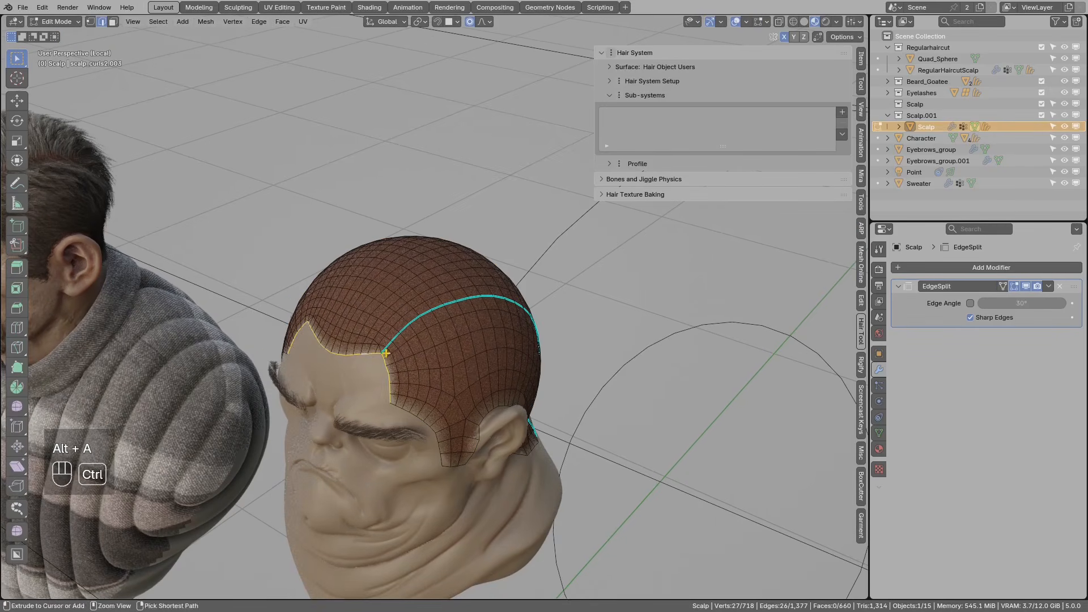
- Add the temple edge loop to the selection and mark the edges sharp
{"action": "middle_click_drag", "start_coordinate": [403, 409], "coordinate": [444, 364]}
{"action": "right_click", "coordinate": [389, 424], "text": "alt+shift"}
{"action": "key", "text": "ctrl+e"}
{"action": "left_click", "coordinate": [475, 372]}
- Return to Object Mode, reveal the hair and make the scalp hair object active
{"action": "key", "text": "Tab"}
{"action": "left_click", "coordinate": [356, 368]}
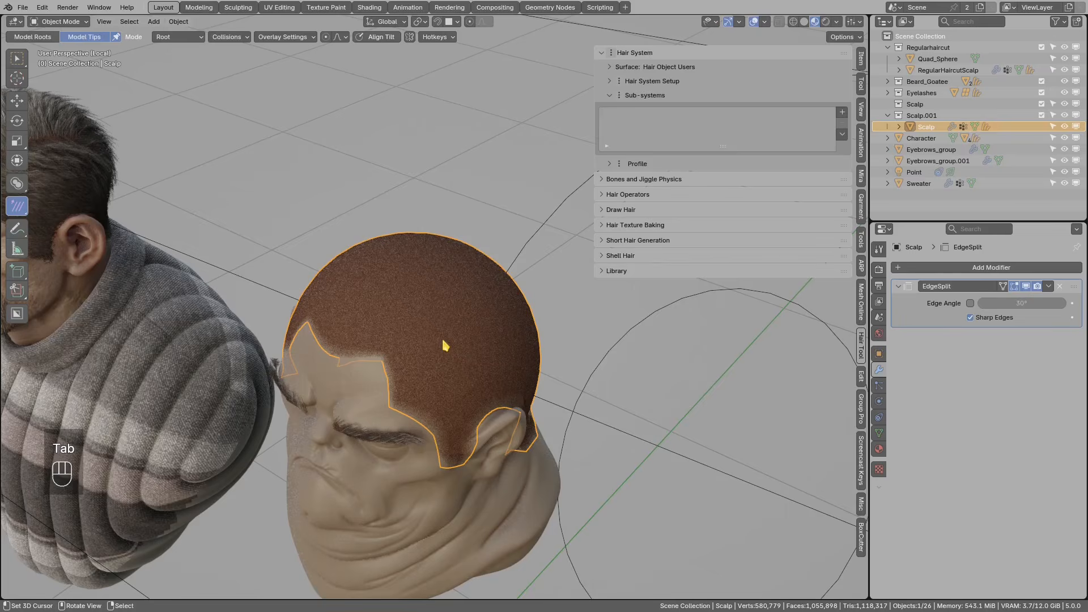
{"action": "key", "text": "alt+h"}
{"action": "key", "text": "alt+a"}
{"action": "left_click", "coordinate": [445, 335]}
{"action": "middle_click_drag", "start_coordinate": [445, 333], "coordinate": [445, 294]}
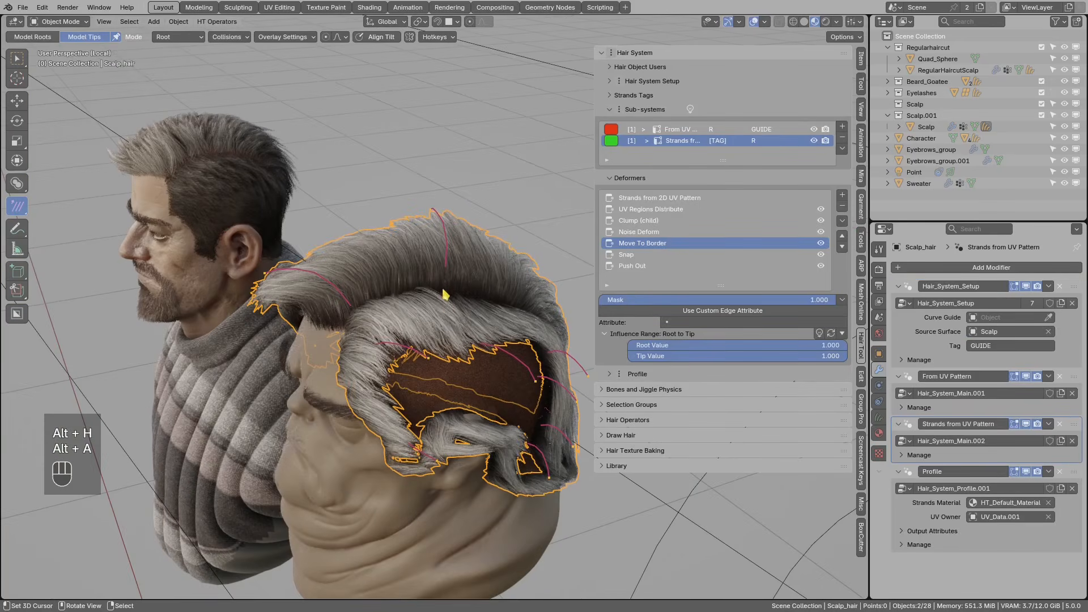
- Make Move To Border use the custom edge attribute sharp_edge
{"action": "left_click", "coordinate": [708, 311]}
{"action": "left_click", "coordinate": [707, 323]}
{"action": "type", "text": "s"}
{"action": "left_click", "coordinate": [689, 342]}
- From the side of the head, circle the ear with a temporary annotation, then erase it
{"action": "middle_click_drag", "start_coordinate": [472, 384], "coordinate": [432, 375]}
{"action": "key", "text": "d"}
{"action": "mouse_move", "coordinate": [433, 394]}
{"action": "left_mouse_down"}
{"action": "mouse_move", "coordinate": [404, 410]}
{"action": "mouse_move", "coordinate": [417, 391]}
{"action": "mouse_move", "coordinate": [402, 408]}
{"action": "left_mouse_up"}
{"action": "scroll", "coordinate": [404, 407], "scroll_direction": "down", "scroll_amount": 1}
{"action": "key", "text": "d"}
{"action": "right_click_drag", "start_coordinate": [406, 405], "coordinate": [424, 409]}
{"action": "middle_click_drag", "start_coordinate": [487, 434], "coordinate": [447, 437]}
{"action": "mouse_move", "coordinate": [480, 467]}
{"action": "right_mouse_down"}
{"action": "mouse_move", "coordinate": [354, 337]}
{"action": "mouse_move", "coordinate": [381, 332]}
{"action": "right_mouse_up"}
{"action": "mouse_move", "coordinate": [382, 332]}
{"action": "middle_mouse_down"}
{"action": "mouse_move", "coordinate": [514, 342]}
{"action": "mouse_move", "coordinate": [513, 357]}
{"action": "mouse_move", "coordinate": [446, 352]}
{"action": "middle_mouse_up"}
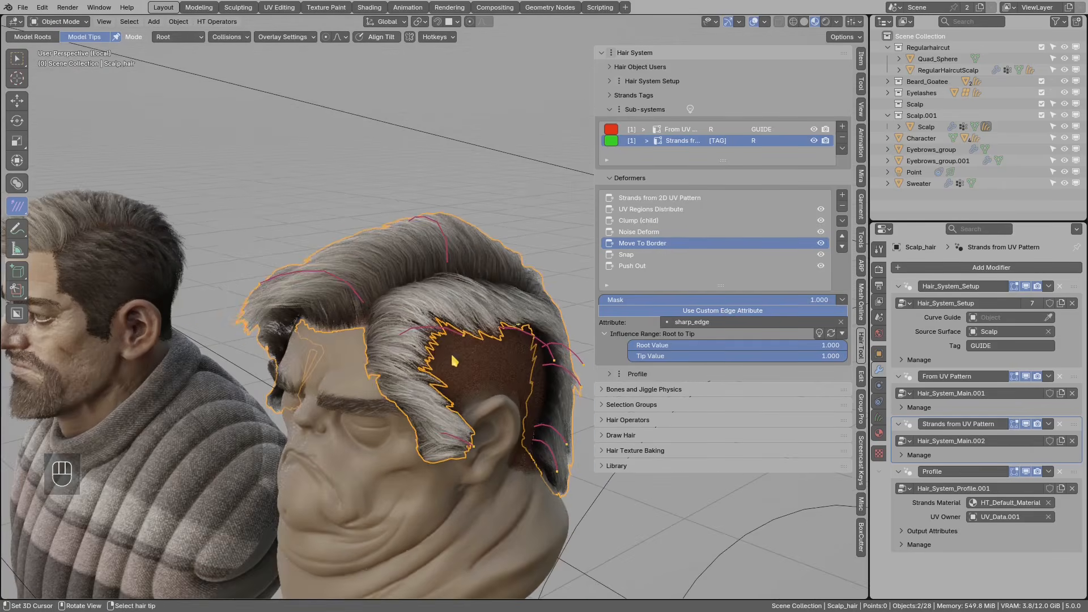
- Lower Move To Border's Tip Value to 0 and check the hair from the side and three-quarter views
{"action": "left_click_drag", "start_coordinate": [838, 364], "coordinate": [608, 367]}
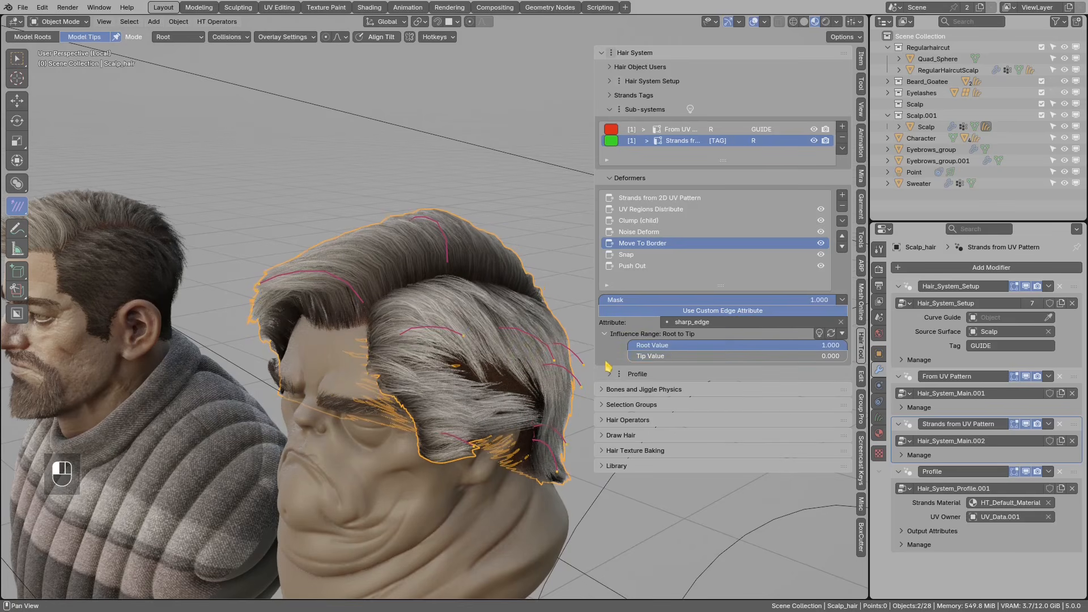
{"action": "key", "text": "alt+a"}
{"action": "mouse_move", "coordinate": [516, 353]}
{"action": "middle_mouse_down"}
{"action": "mouse_move", "coordinate": [460, 336]}
{"action": "mouse_move", "coordinate": [443, 371]}
{"action": "middle_mouse_up"}
{"action": "key", "text": "d"}
{"action": "mouse_move", "coordinate": [426, 357]}
{"action": "left_mouse_down"}
{"action": "mouse_move", "coordinate": [482, 370]}
{"action": "mouse_move", "coordinate": [402, 358]}
{"action": "mouse_move", "coordinate": [471, 352]}
{"action": "left_mouse_up"}
{"action": "key", "text": "alt+a"}
{"action": "key", "text": "d"}
{"action": "key", "text": "f"}
{"action": "middle_click_drag", "start_coordinate": [352, 295], "coordinate": [441, 369]}
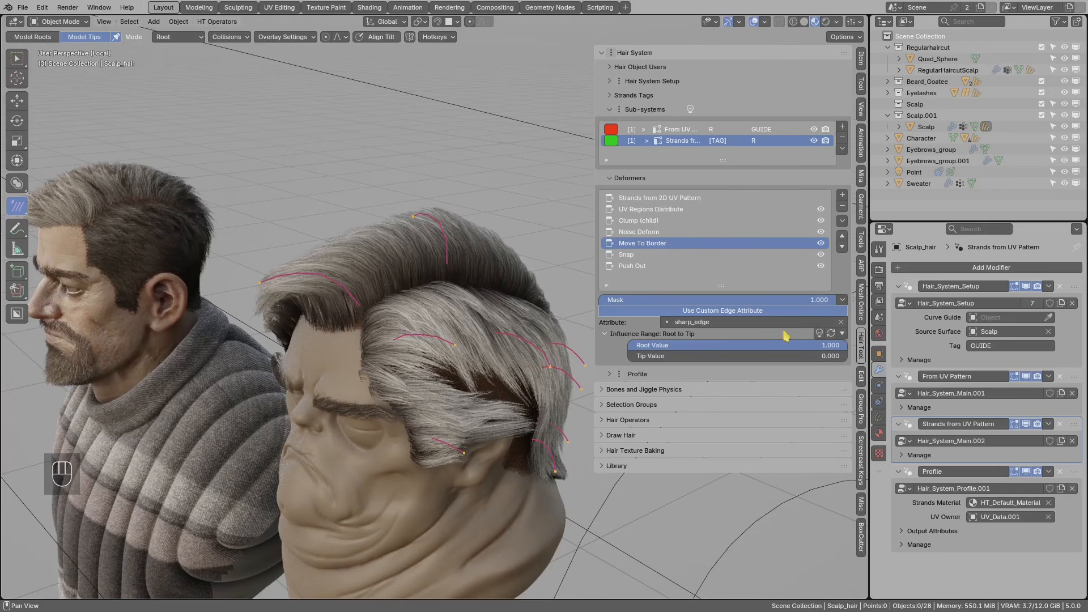
{"action": "left_click", "coordinate": [842, 300]}
- Add an Edge Attribute Distance mask to Move To Border based on sharp_edge
{"action": "mouse_move", "coordinate": [884, 349]}
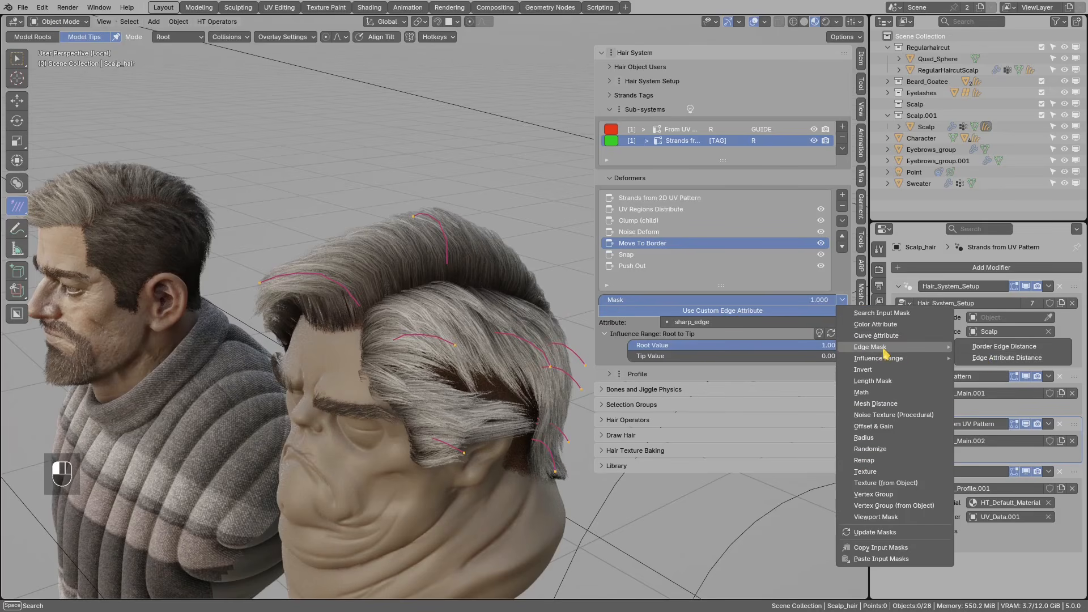
{"action": "left_click", "coordinate": [992, 357]}
{"action": "middle_click_drag", "start_coordinate": [567, 368], "coordinate": [595, 350]}
{"action": "left_click", "coordinate": [719, 323]}
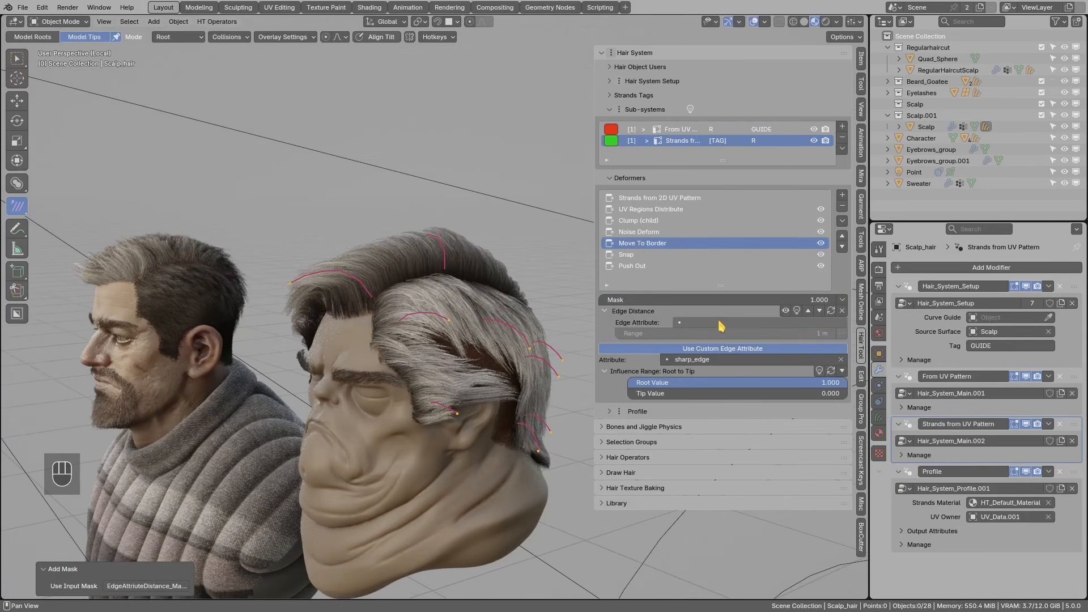
{"action": "type", "text": "s"}
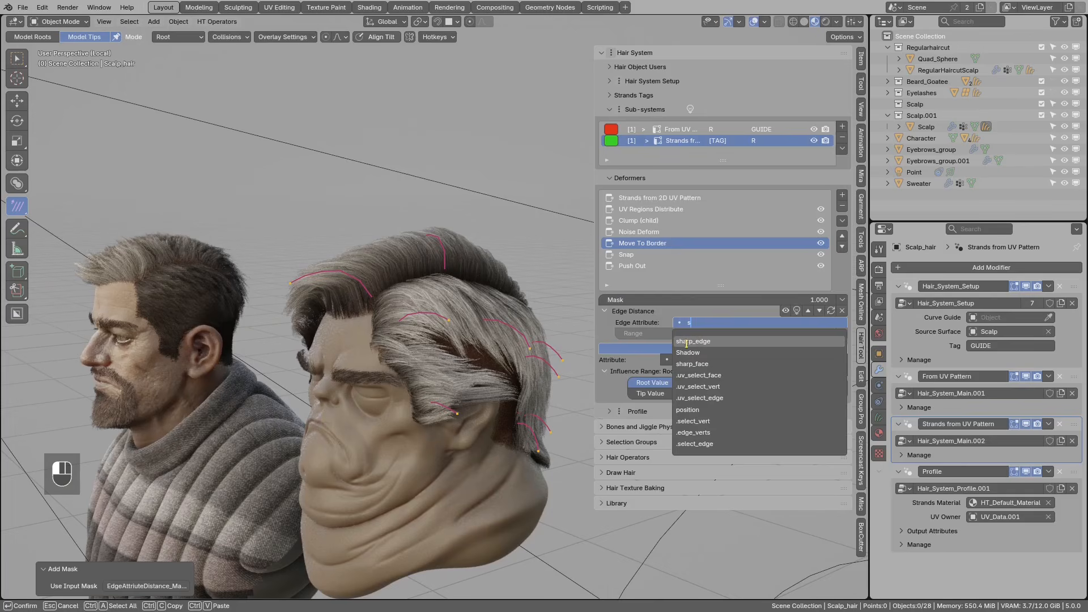
{"action": "left_click", "coordinate": [685, 343]}
- Set the mask Range to 0.04 m and toggle Move To Border off and on to compare
{"action": "scroll", "coordinate": [399, 353], "scroll_direction": "up", "scroll_amount": 1}
{"action": "middle_click_drag", "start_coordinate": [406, 342], "coordinate": [404, 353]}
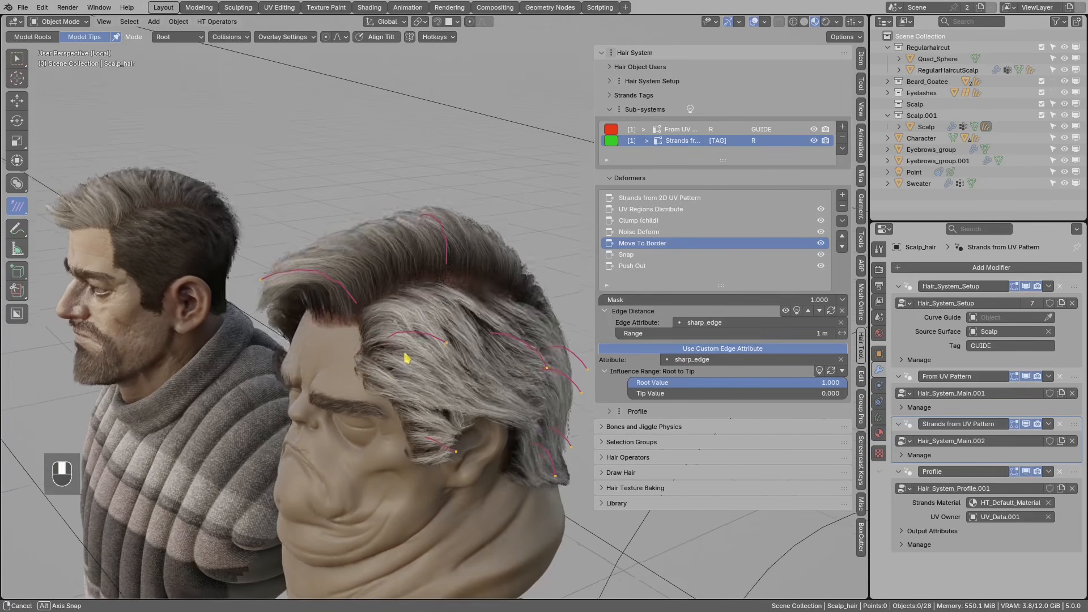
{"action": "left_click", "coordinate": [684, 334]}
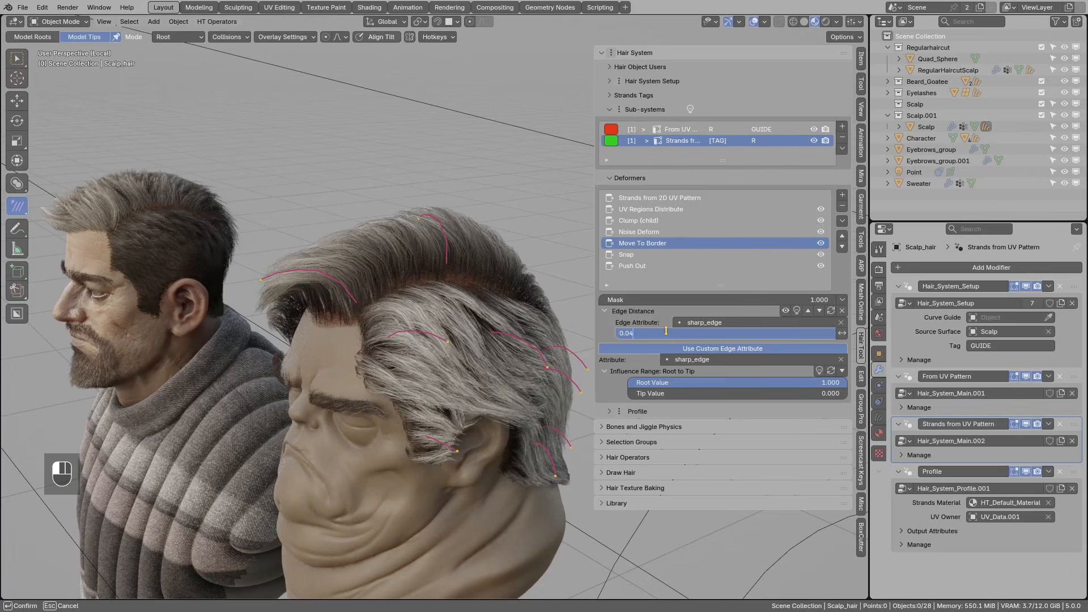
{"action": "key", "text": "Return"}
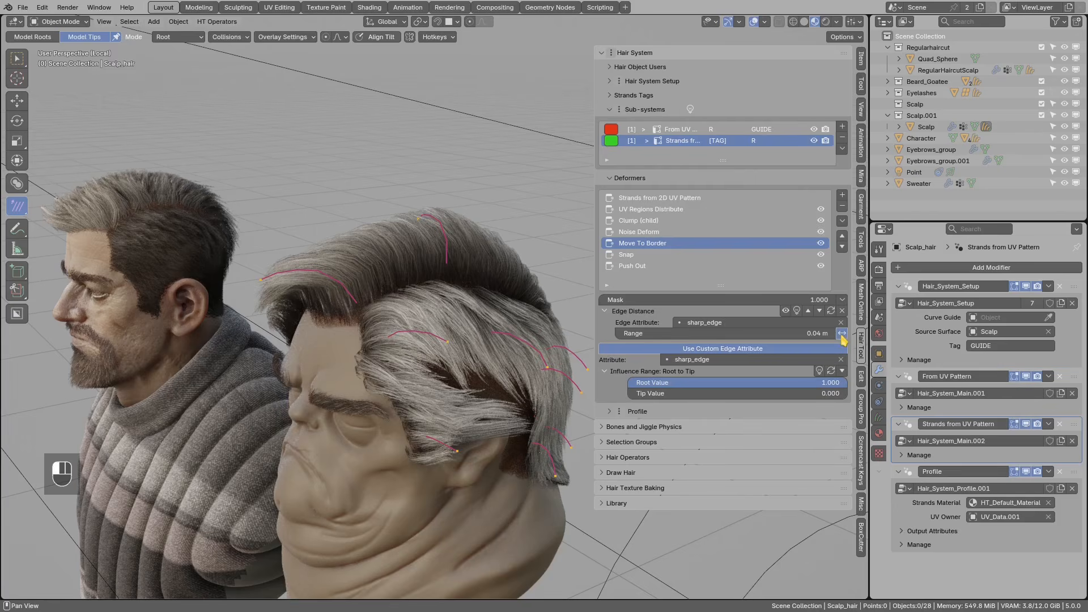
{"action": "middle_click_drag", "start_coordinate": [498, 316], "coordinate": [485, 348]}
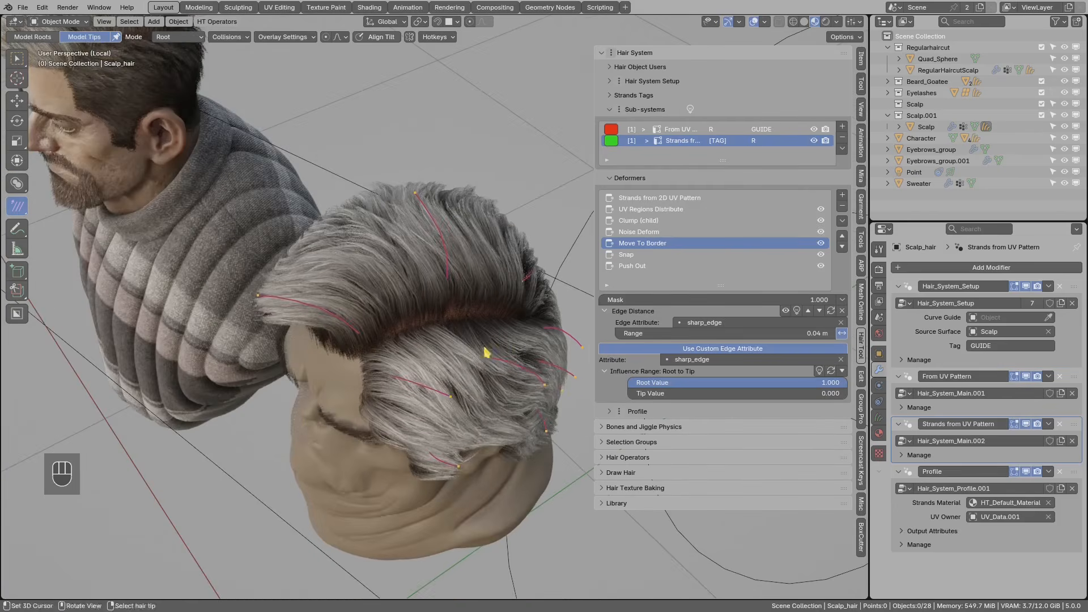
{"action": "left_click", "coordinate": [821, 244]}
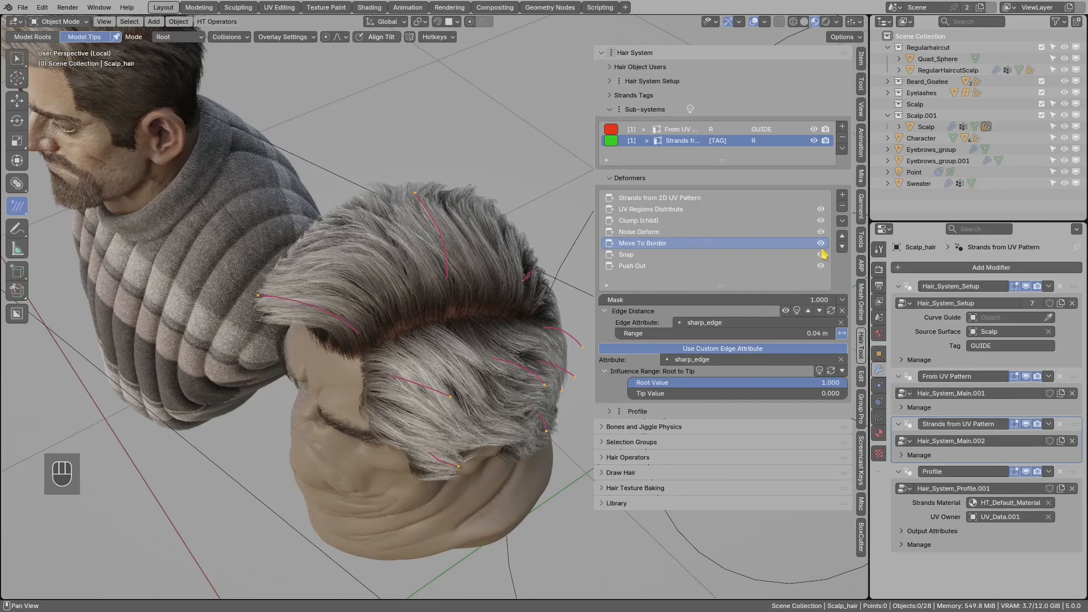
{"action": "left_click", "coordinate": [821, 243]}
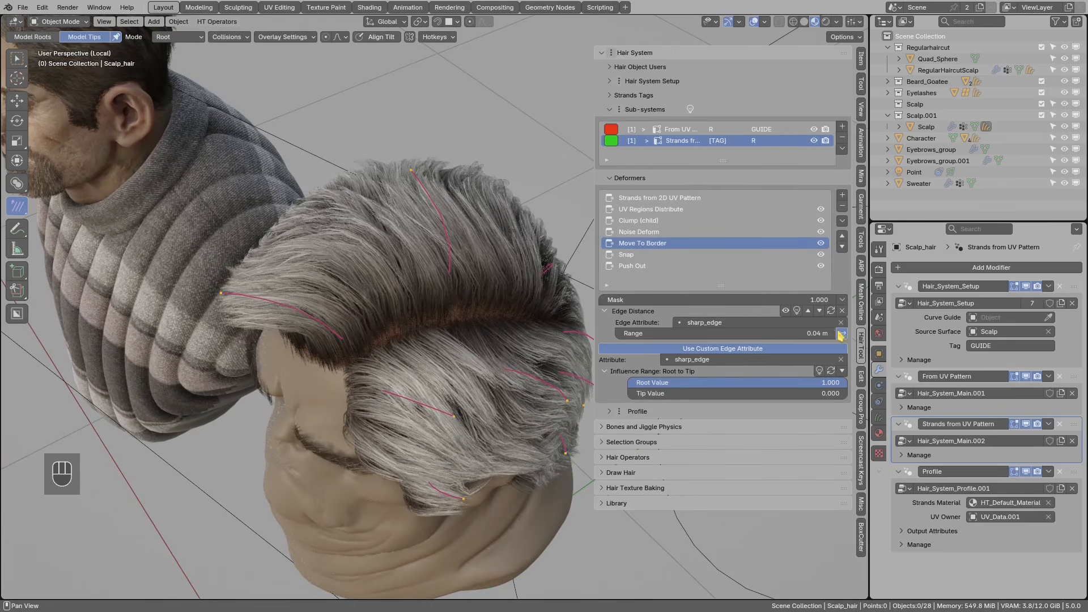
- Pan the view and erase the annotation strokes over the hair part
{"action": "middle_click_drag", "start_coordinate": [493, 359], "coordinate": [458, 364], "text": "shift"}
{"action": "key", "text": "d"}
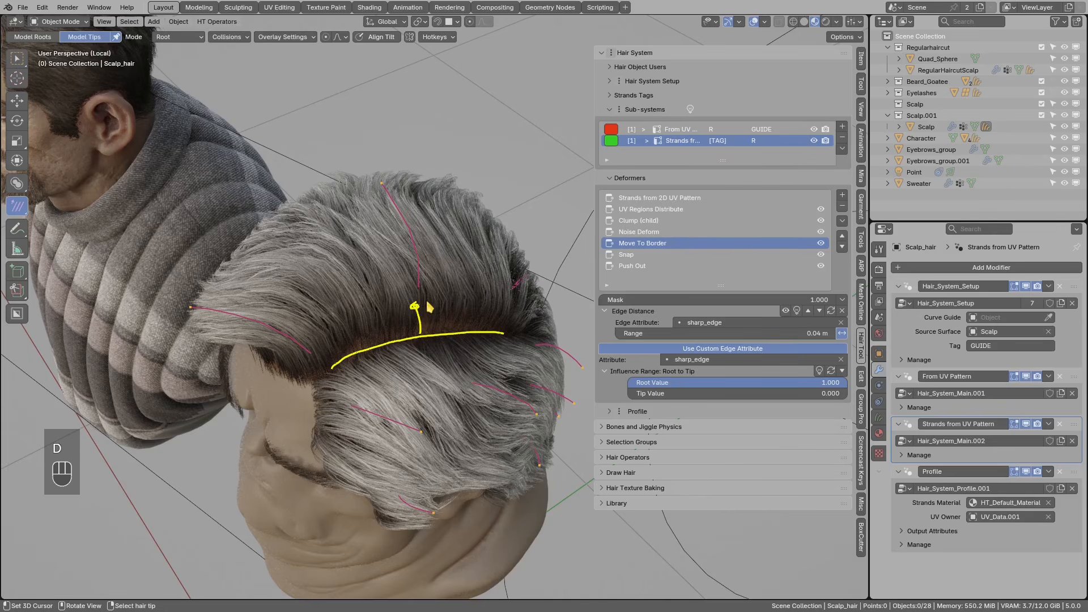
{"action": "right_click_drag", "start_coordinate": [429, 306], "coordinate": [409, 299]}
{"action": "middle_click_drag", "start_coordinate": [424, 301], "coordinate": [428, 309]}
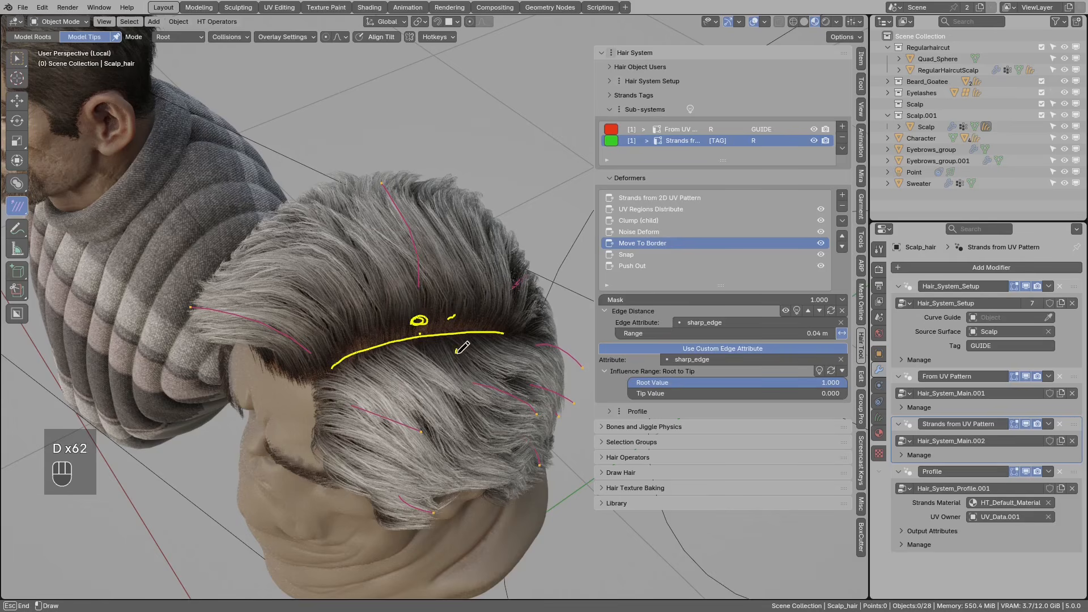
{"action": "mouse_move", "coordinate": [504, 327]}
{"action": "right_mouse_down"}
{"action": "mouse_move", "coordinate": [381, 334]}
{"action": "mouse_move", "coordinate": [470, 340]}
{"action": "right_mouse_up"}
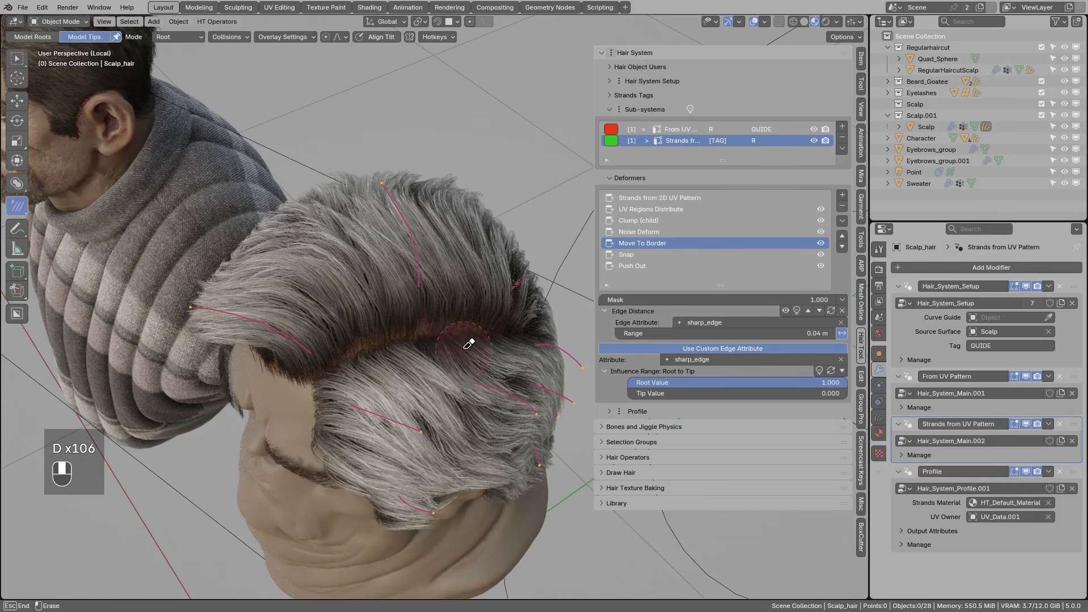
- Preview the edge distance mask, try a 0.02 m Range, then return it to 0.04 m
{"action": "left_click", "coordinate": [797, 311]}
{"action": "middle_click_drag", "start_coordinate": [529, 335], "coordinate": [648, 359]}
{"action": "left_click", "coordinate": [635, 334]}
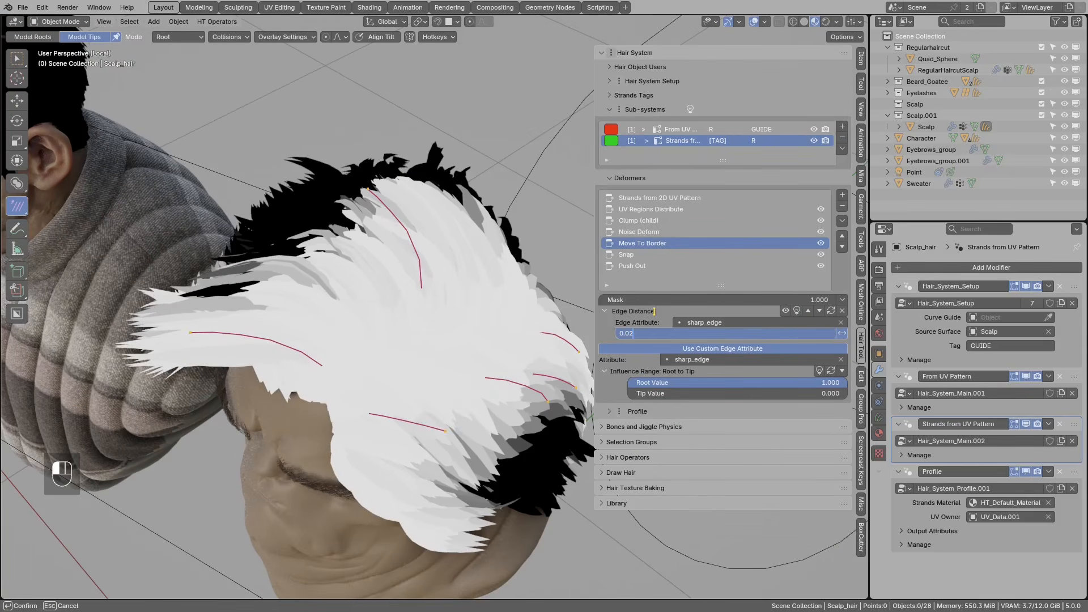
{"action": "key", "text": "Return"}
{"action": "middle_click_drag", "start_coordinate": [594, 323], "coordinate": [471, 310]}
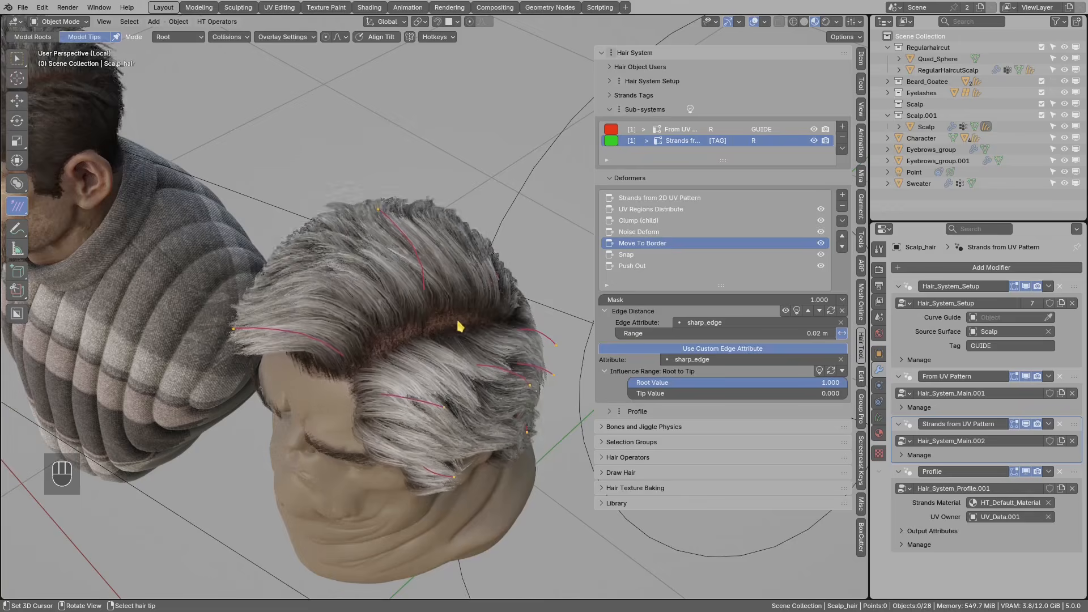
{"action": "scroll", "coordinate": [468, 329], "scroll_direction": "up", "scroll_amount": 1}
{"action": "middle_click_drag", "start_coordinate": [429, 340], "coordinate": [448, 323]}
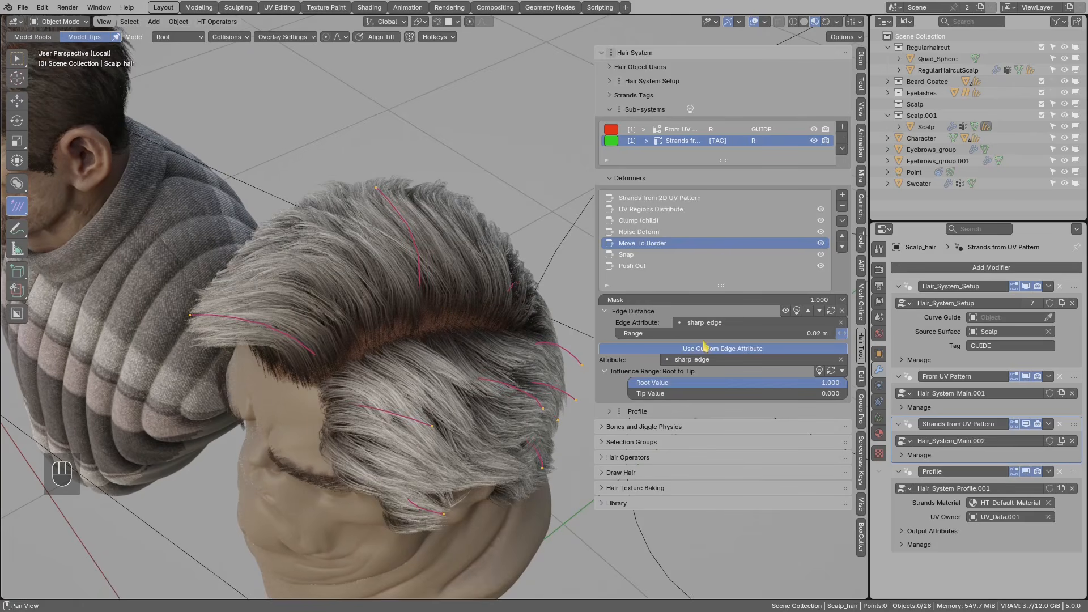
{"action": "left_click", "coordinate": [639, 335]}
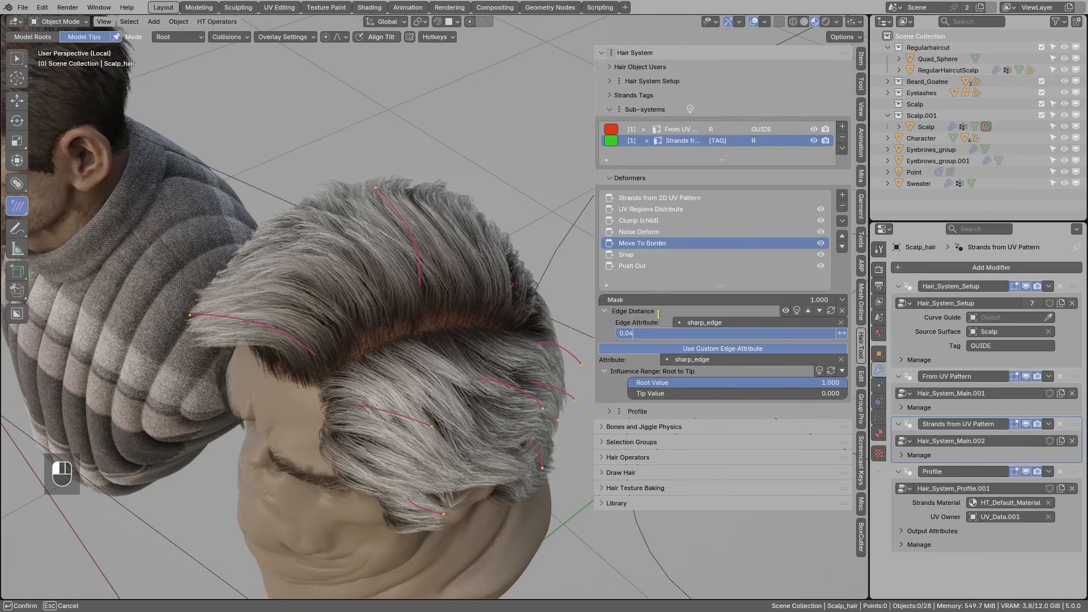
{"action": "key", "text": "Return"}
- Enlarge the Deformers list and select the Push Out deformer to show its settings
{"action": "mouse_move", "coordinate": [427, 332]}
{"action": "middle_mouse_down"}
{"action": "mouse_move", "coordinate": [435, 317]}
{"action": "mouse_move", "coordinate": [406, 384]}
{"action": "mouse_move", "coordinate": [386, 394]}
{"action": "middle_mouse_up"}
{"action": "mouse_move", "coordinate": [387, 394]}
{"action": "left_mouse_down"}
{"action": "mouse_move", "coordinate": [388, 420]}
{"action": "mouse_move", "coordinate": [391, 402]}
{"action": "left_mouse_up"}
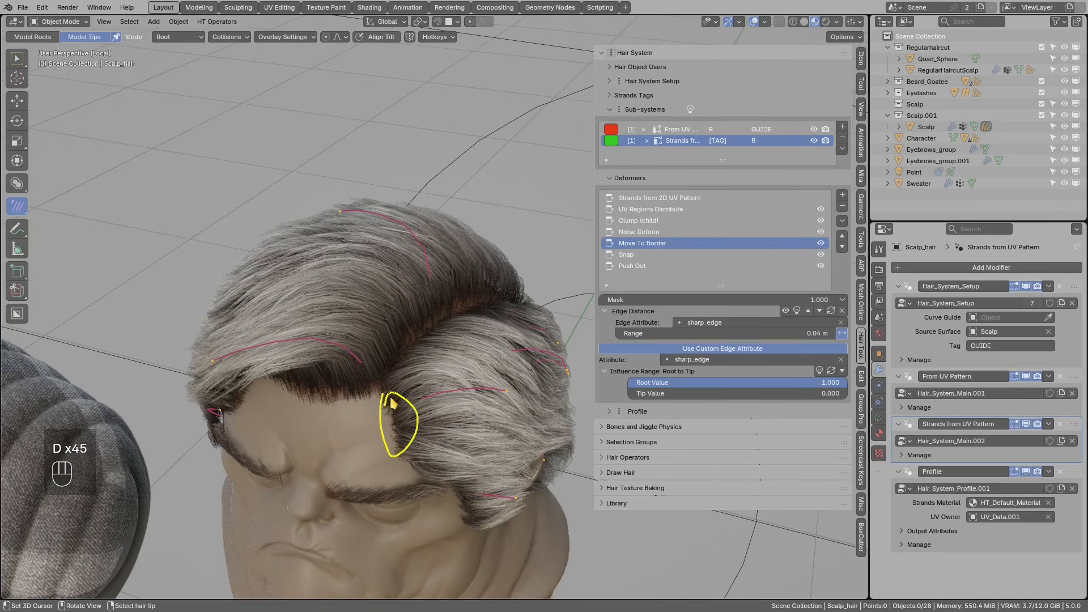
{"action": "middle_click_drag", "start_coordinate": [413, 351], "coordinate": [462, 311]}
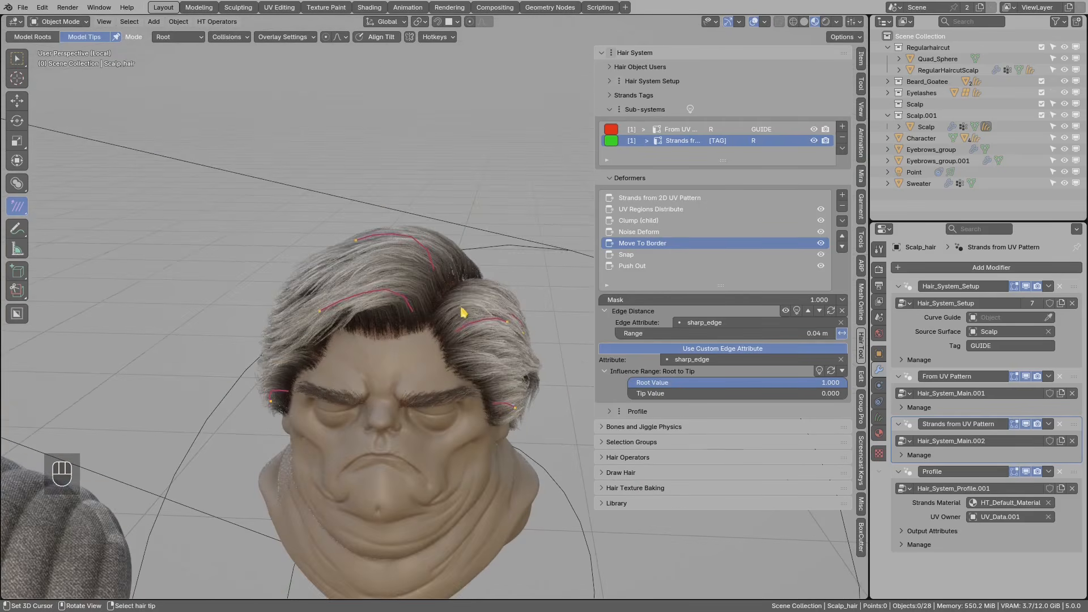
{"action": "scroll", "coordinate": [502, 284], "scroll_direction": "up", "scroll_amount": 2}
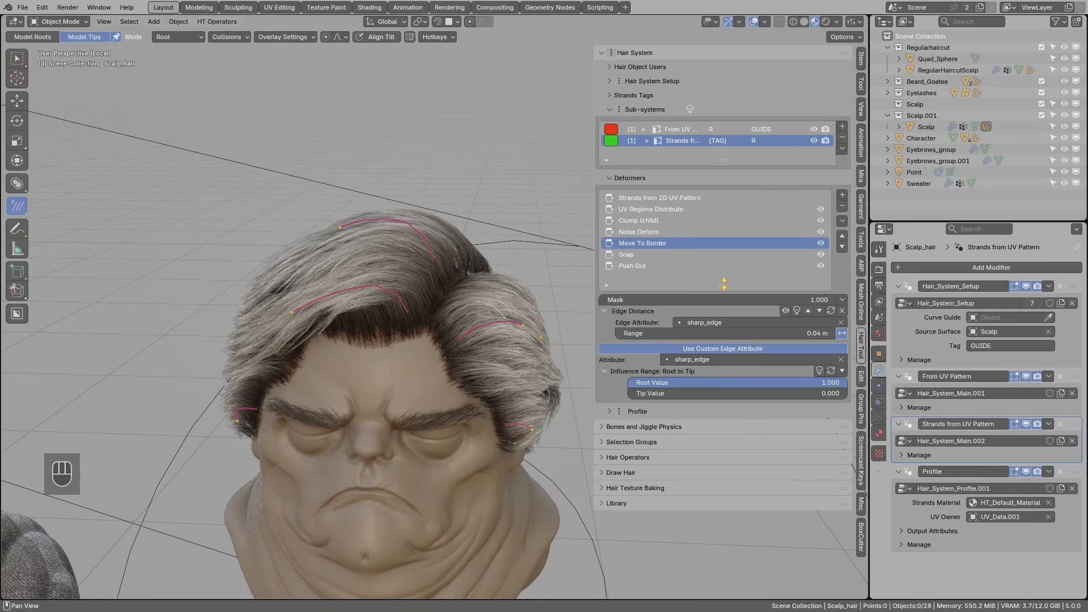
{"action": "left_click_drag", "start_coordinate": [724, 284], "coordinate": [724, 300]}
{"action": "left_click", "coordinate": [633, 267]}
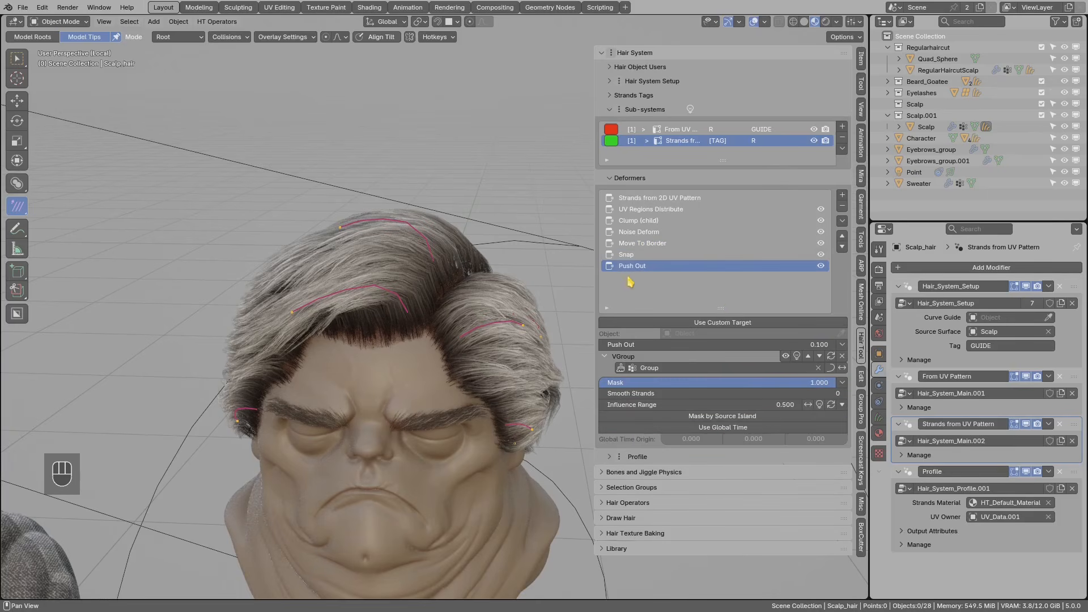
{"action": "left_click", "coordinate": [843, 194]}
- Add an Align Tilt to Source Surface deformer and toggle it off and on to compare
{"action": "mouse_move", "coordinate": [871, 481]}
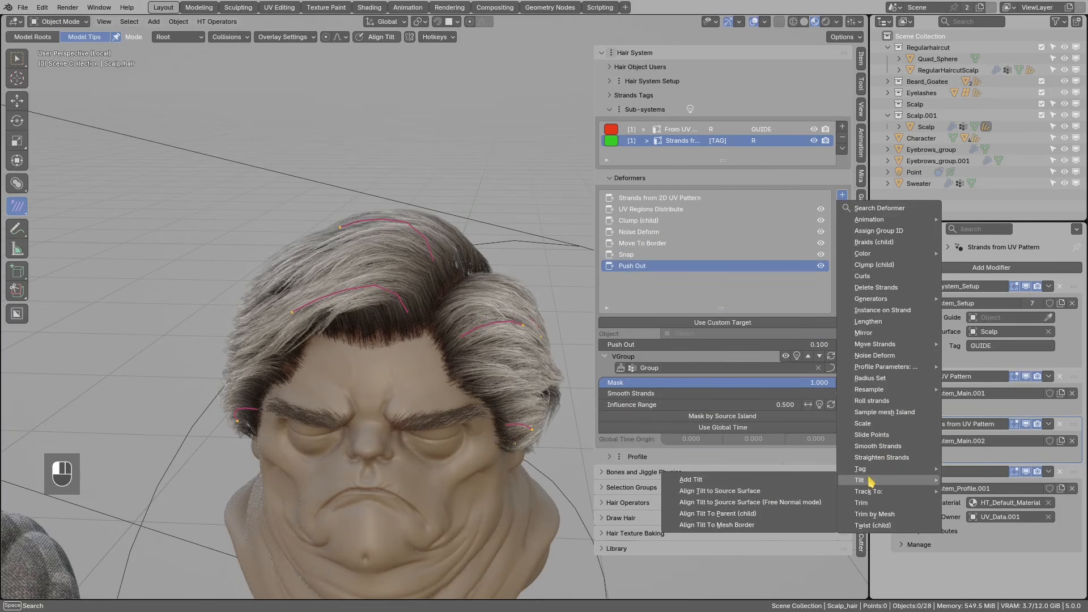
{"action": "left_click", "coordinate": [764, 492]}
{"action": "middle_click_drag", "start_coordinate": [482, 278], "coordinate": [754, 293]}
{"action": "left_click", "coordinate": [823, 277]}
{"action": "left_click", "coordinate": [822, 278]}
{"action": "middle_click_drag", "start_coordinate": [368, 332], "coordinate": [522, 265]}
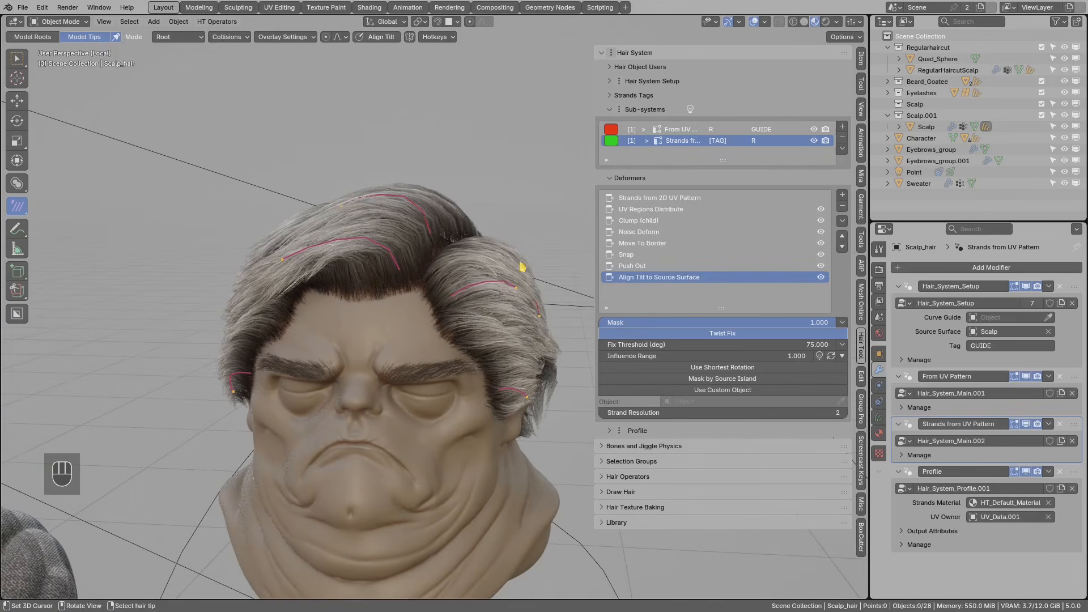
- Show the Snap deformer's settings and sketch, then erase, guide marks along the hairline
{"action": "left_click", "coordinate": [635, 266]}
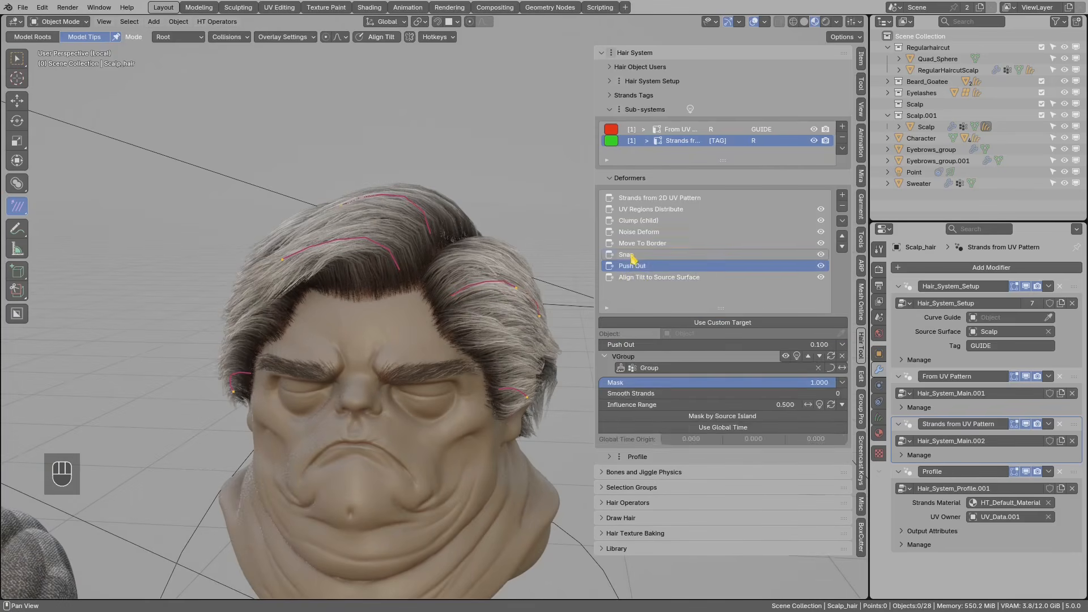
{"action": "left_click", "coordinate": [630, 256]}
{"action": "mouse_move", "coordinate": [434, 271]}
{"action": "middle_mouse_down"}
{"action": "mouse_move", "coordinate": [370, 244]}
{"action": "mouse_move", "coordinate": [451, 303]}
{"action": "mouse_move", "coordinate": [457, 329]}
{"action": "middle_mouse_up"}
{"action": "key", "text": "d"}
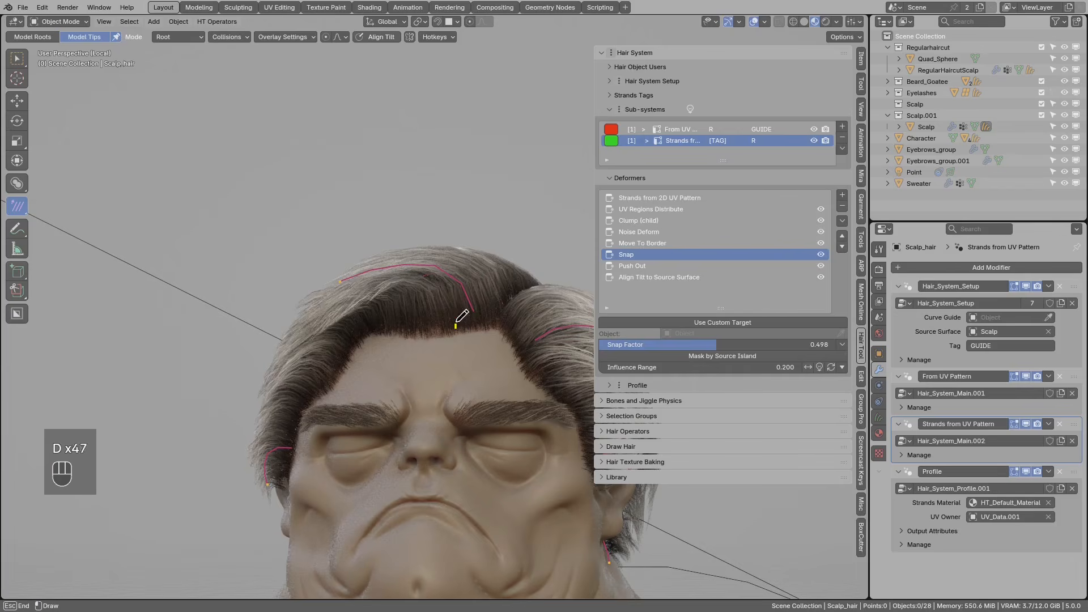
{"action": "mouse_move", "coordinate": [361, 282]}
{"action": "right_mouse_down"}
{"action": "mouse_move", "coordinate": [462, 311]}
{"action": "mouse_move", "coordinate": [442, 303]}
{"action": "right_mouse_up"}
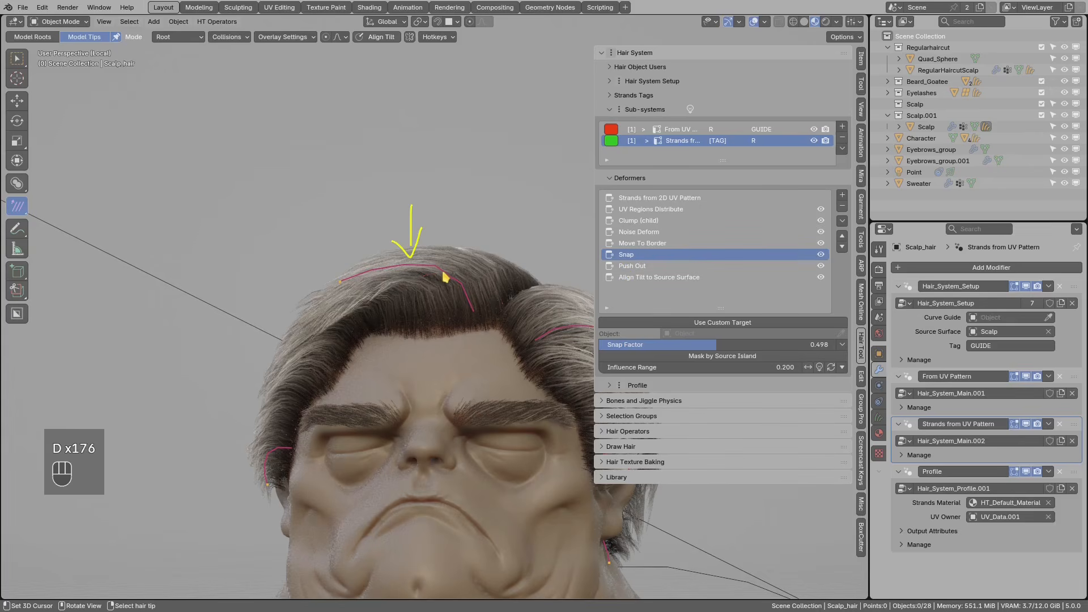
{"action": "left_click_drag", "start_coordinate": [448, 271], "coordinate": [350, 276]}
{"action": "left_click_drag", "start_coordinate": [355, 220], "coordinate": [360, 258]}
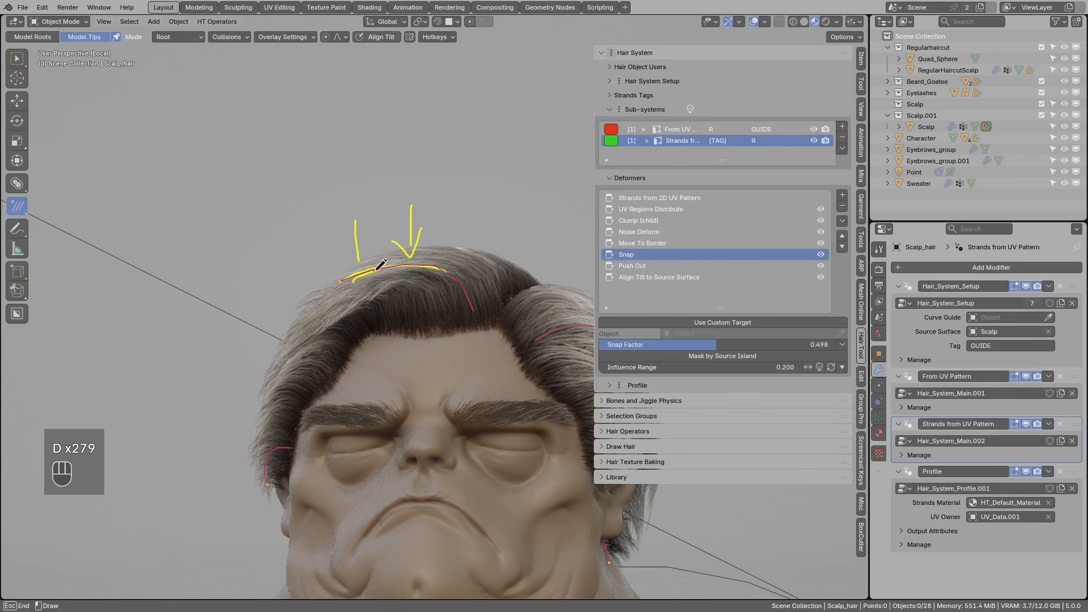
{"action": "right_click_drag", "start_coordinate": [443, 266], "coordinate": [402, 269]}
{"action": "middle_click_drag", "start_coordinate": [400, 228], "coordinate": [350, 269]}
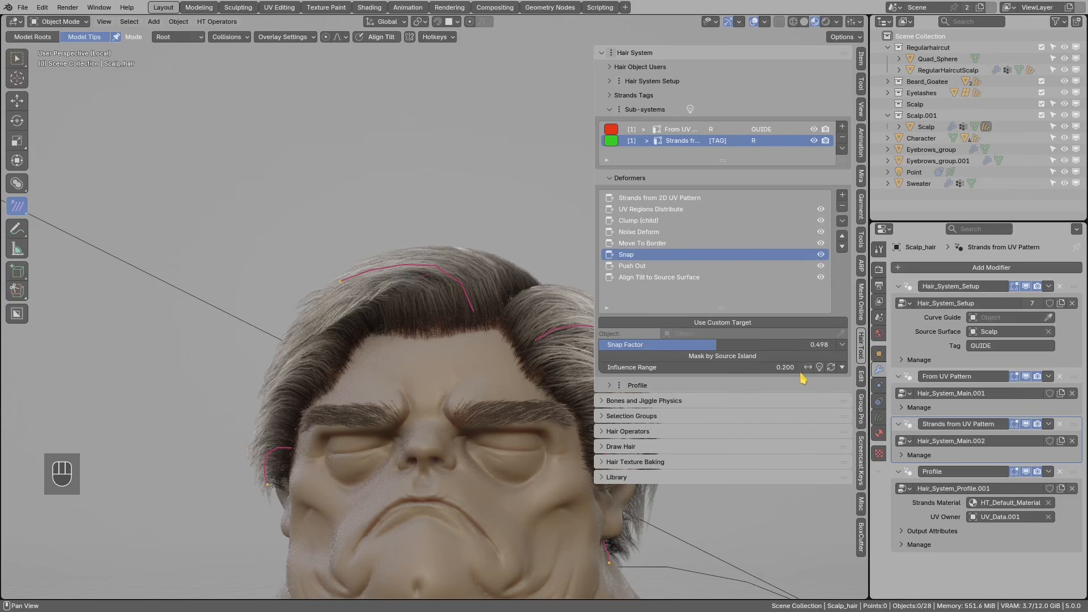
- Test Snap's Influence Range at 0.100 and 0.000, restore 0.200, and toggle Snap to compare
{"action": "left_click", "coordinate": [603, 367]}
{"action": "left_click", "coordinate": [602, 369]}
{"action": "left_click", "coordinate": [801, 369]}
{"action": "left_click", "coordinate": [802, 368]}
{"action": "left_click", "coordinate": [821, 255]}
{"action": "left_click", "coordinate": [821, 256]}
{"action": "left_click", "coordinate": [822, 256]}
{"action": "left_click", "coordinate": [821, 255]}
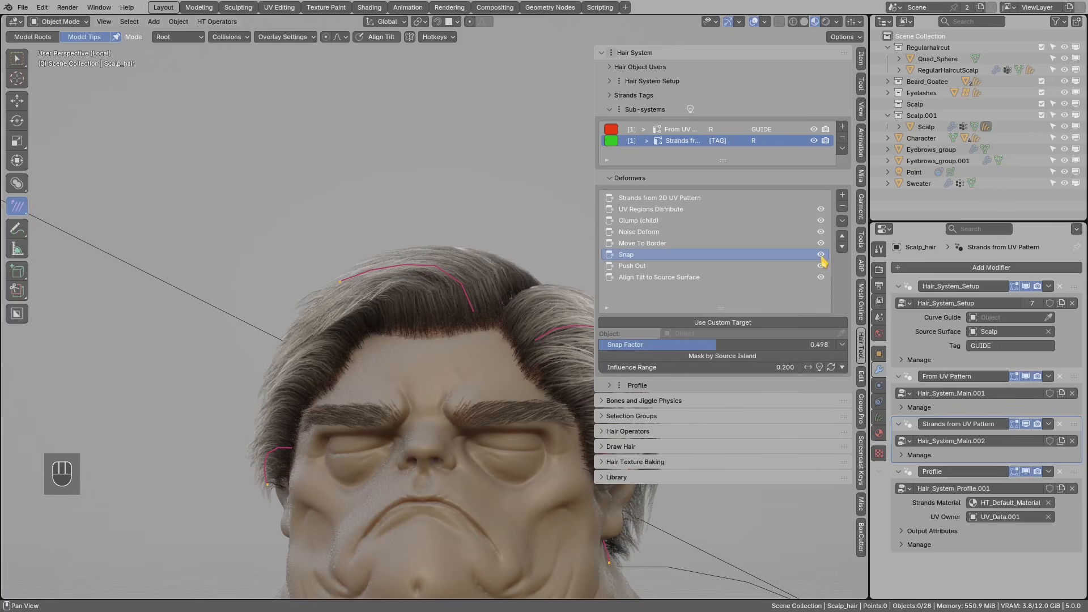
- Toggle Push Out to compare, then raise its Influence Range from 0.500 to 0.700
{"action": "left_click", "coordinate": [822, 266]}
{"action": "left_click", "coordinate": [821, 266]}
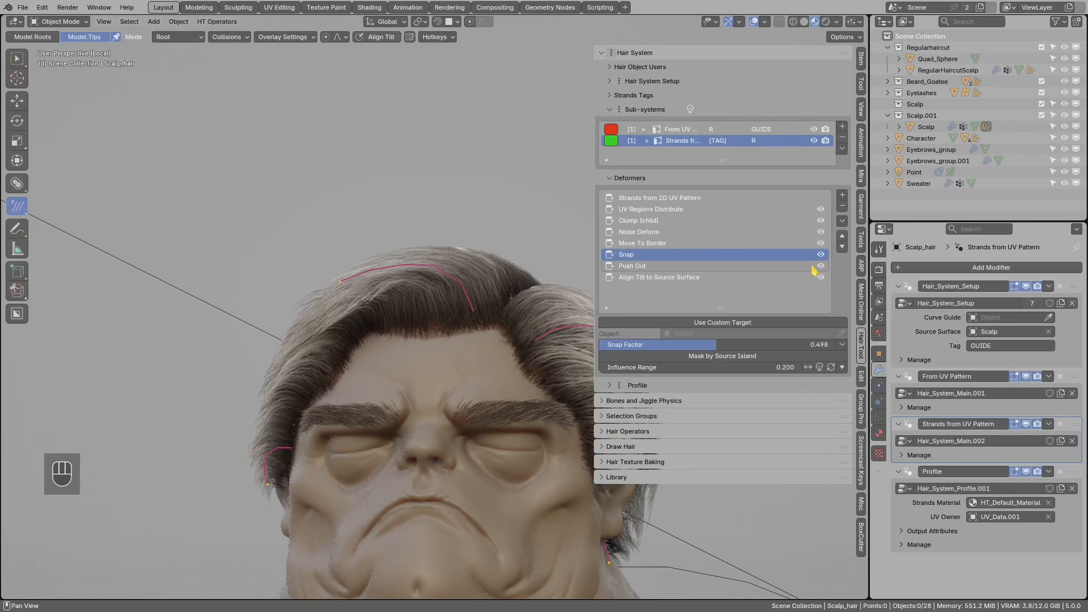
{"action": "left_click", "coordinate": [656, 268]}
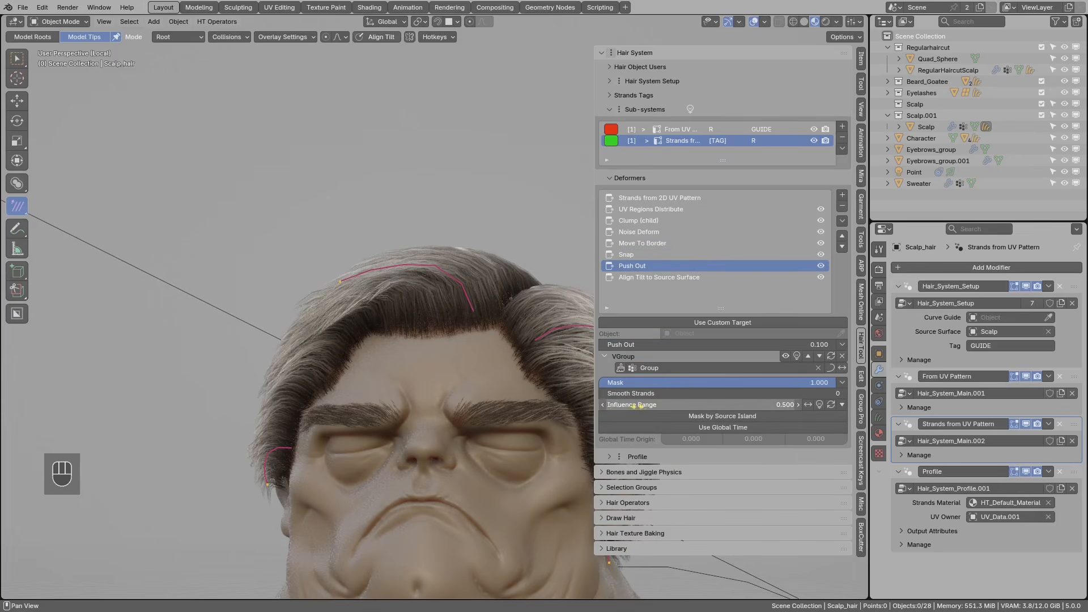
{"action": "left_click", "coordinate": [603, 404]}
{"action": "left_click", "coordinate": [798, 405]}
{"action": "left_click", "coordinate": [798, 405]}
{"action": "left_click", "coordinate": [799, 405]}
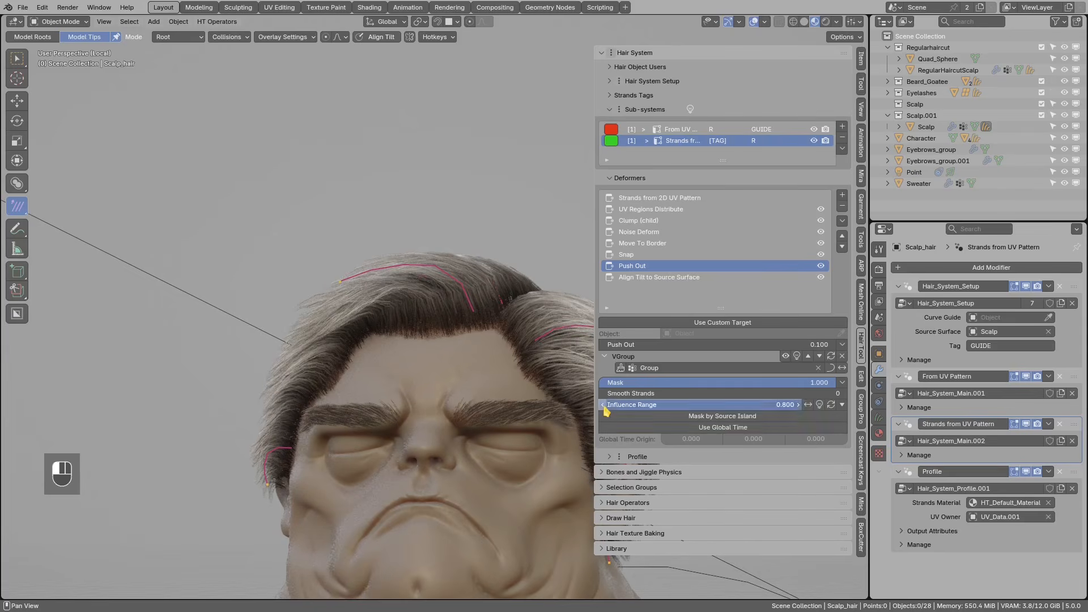
- Sketch and erase notes over the hair, then show the Align Tilt to Source Surface settings (Fix Threshold 75.000)
{"action": "mouse_move", "coordinate": [463, 320]}
{"action": "left_mouse_down"}
{"action": "mouse_move", "coordinate": [428, 290]}
{"action": "mouse_move", "coordinate": [383, 287]}
{"action": "left_mouse_up"}
{"action": "right_click_drag", "start_coordinate": [404, 289], "coordinate": [473, 323]}
{"action": "left_click_drag", "start_coordinate": [469, 321], "coordinate": [467, 308]}
{"action": "right_click_drag", "start_coordinate": [402, 277], "coordinate": [431, 284]}
{"action": "middle_click_drag", "start_coordinate": [480, 318], "coordinate": [218, 294]}
{"action": "scroll", "coordinate": [445, 294], "scroll_direction": "down", "scroll_amount": 1}
{"action": "scroll", "coordinate": [445, 294], "scroll_direction": "down", "scroll_amount": 1}
{"action": "left_click", "coordinate": [682, 279]}
{"action": "scroll", "coordinate": [460, 287], "scroll_direction": "up", "scroll_amount": 2}
{"action": "scroll", "coordinate": [465, 294], "scroll_direction": "down", "scroll_amount": 3}
{"action": "scroll", "coordinate": [272, 318], "scroll_direction": "down", "scroll_amount": 2}
{"action": "scroll", "coordinate": [381, 309], "scroll_direction": "up", "scroll_amount": 4}
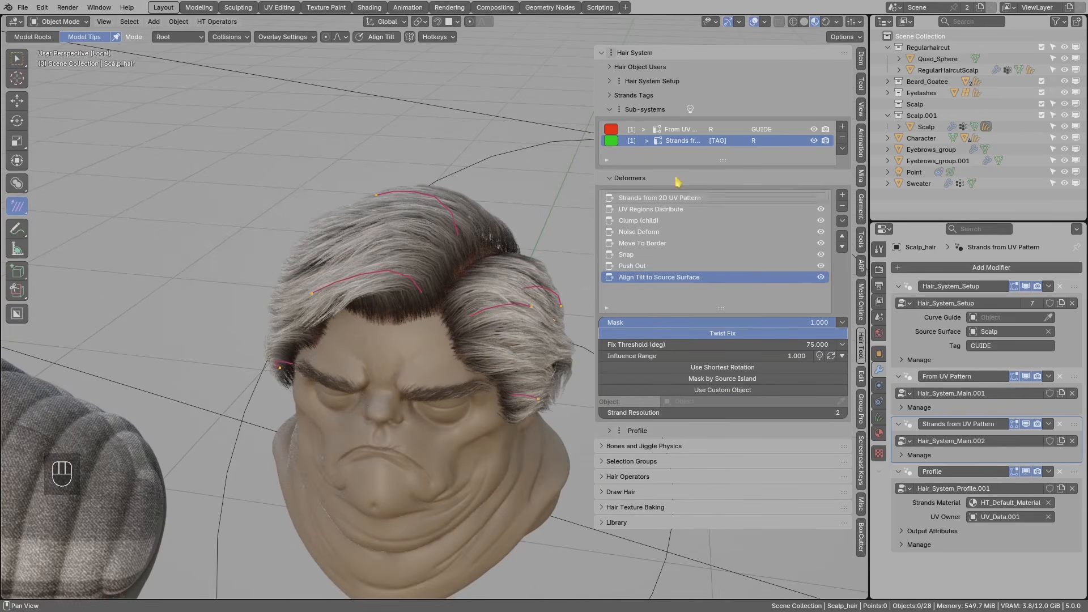
- Switch the viewport to Solid shading and look down on the forehead area
{"action": "left_click", "coordinate": [804, 21]}
{"action": "scroll", "coordinate": [418, 284], "scroll_direction": "up", "scroll_amount": 4}
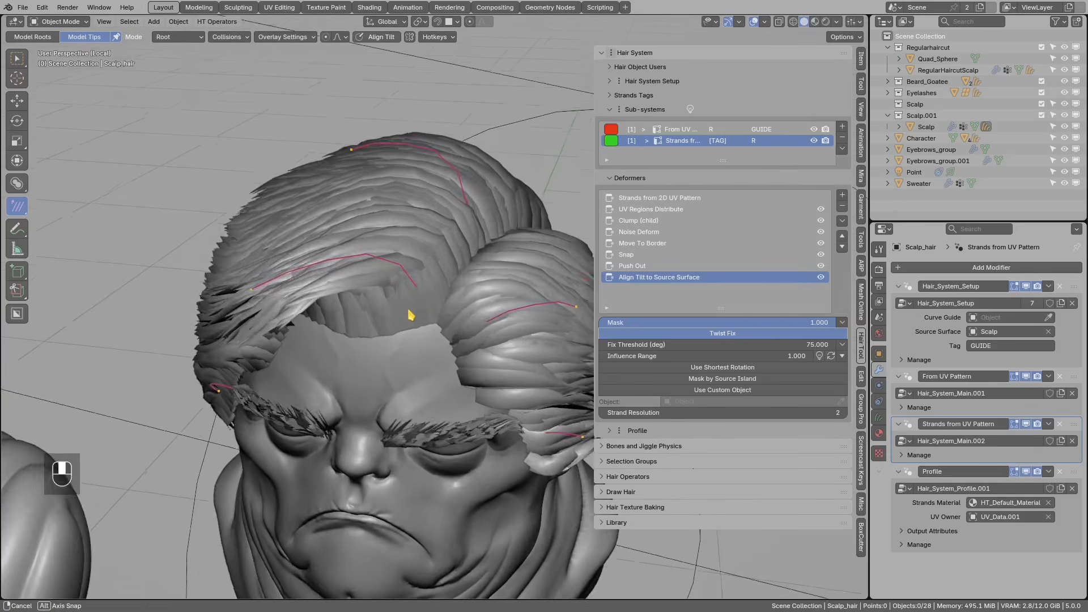
{"action": "middle_click_drag", "start_coordinate": [449, 306], "coordinate": [452, 338]}
{"action": "mouse_move", "coordinate": [451, 339]}
{"action": "left_mouse_down"}
{"action": "mouse_move", "coordinate": [418, 353]}
{"action": "mouse_move", "coordinate": [366, 353]}
{"action": "left_mouse_up"}
{"action": "right_click_drag", "start_coordinate": [403, 345], "coordinate": [362, 345]}
{"action": "mouse_move", "coordinate": [409, 352]}
{"action": "middle_mouse_down"}
{"action": "mouse_move", "coordinate": [423, 333]}
{"action": "mouse_move", "coordinate": [411, 319]}
{"action": "middle_mouse_up"}
- Select the forehead guide strand and move and rotate it lower over the face
{"action": "right_click", "coordinate": [273, 289]}
{"action": "middle_click_drag", "start_coordinate": [318, 300], "coordinate": [334, 335]}
{"action": "key", "text": "g"}
{"action": "left_click", "coordinate": [407, 353]}
{"action": "middle_click_drag", "start_coordinate": [407, 348], "coordinate": [370, 336]}
{"action": "key", "text": "r"}
{"action": "left_click", "coordinate": [372, 318]}
{"action": "key", "text": "g"}
{"action": "left_click", "coordinate": [363, 337]}
{"action": "key", "text": "r"}
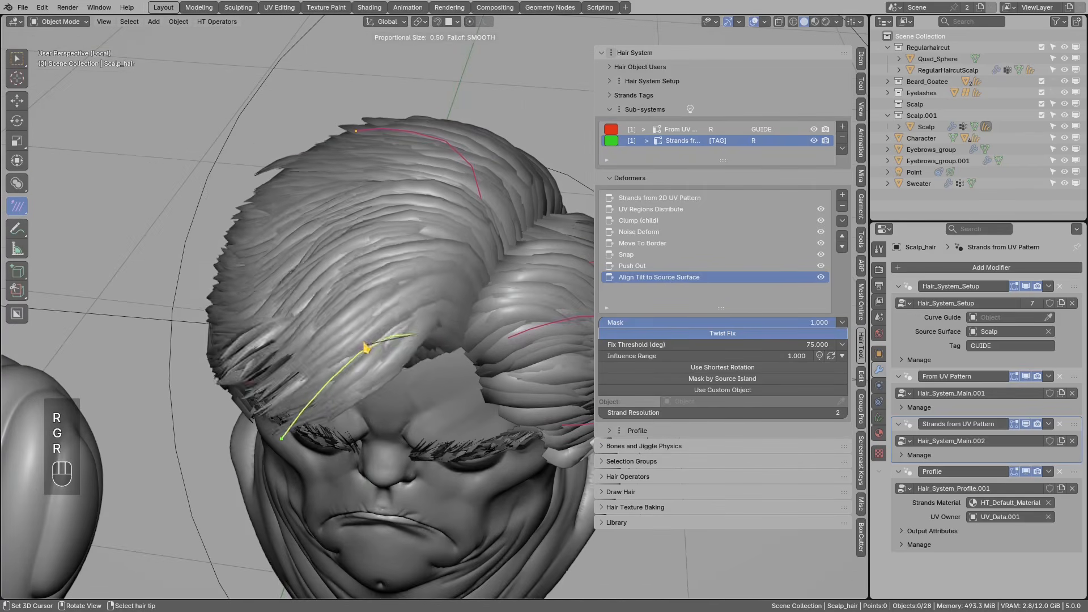
{"action": "left_click", "coordinate": [379, 328]}
{"action": "middle_click_drag", "start_coordinate": [380, 329], "coordinate": [424, 317]}
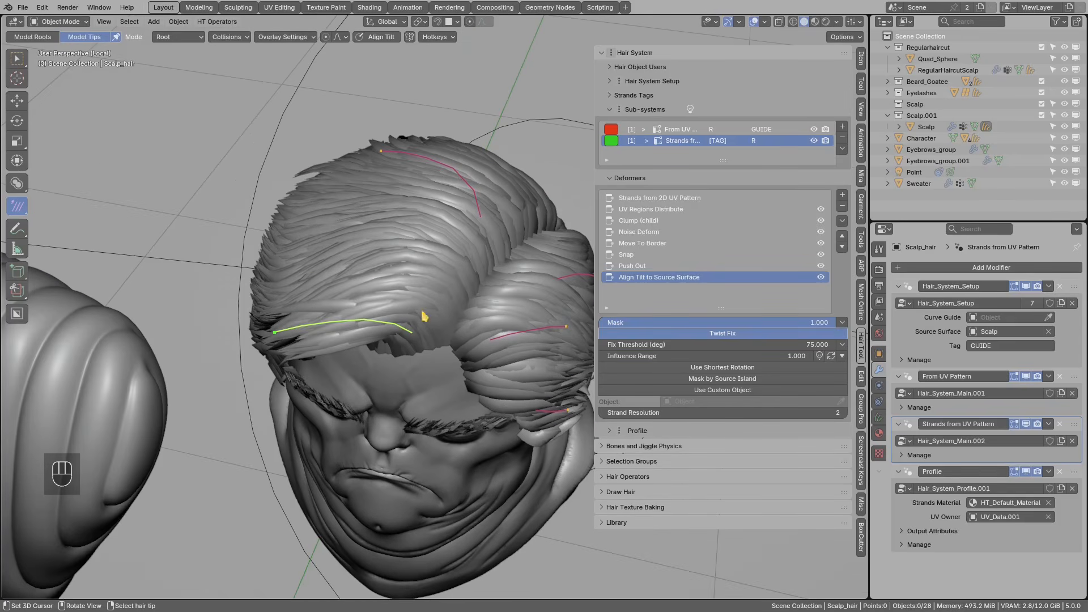
- Try a higher Noise Deform seed, then undo it back to 98
{"action": "left_click", "coordinate": [650, 234]}
{"action": "middle_click_drag", "start_coordinate": [481, 296], "coordinate": [464, 320]}
{"action": "key", "text": "d"}
{"action": "key", "text": "d"}
{"action": "key", "text": "d"}
{"action": "key", "text": "d"}
{"action": "key", "text": "d"}
{"action": "key", "text": "d"}
{"action": "key", "text": "d"}
{"action": "key", "text": "d"}
{"action": "key", "text": "d"}
{"action": "key", "text": "d"}
{"action": "key", "text": "d"}
{"action": "key", "text": "d"}
{"action": "key", "text": "d"}
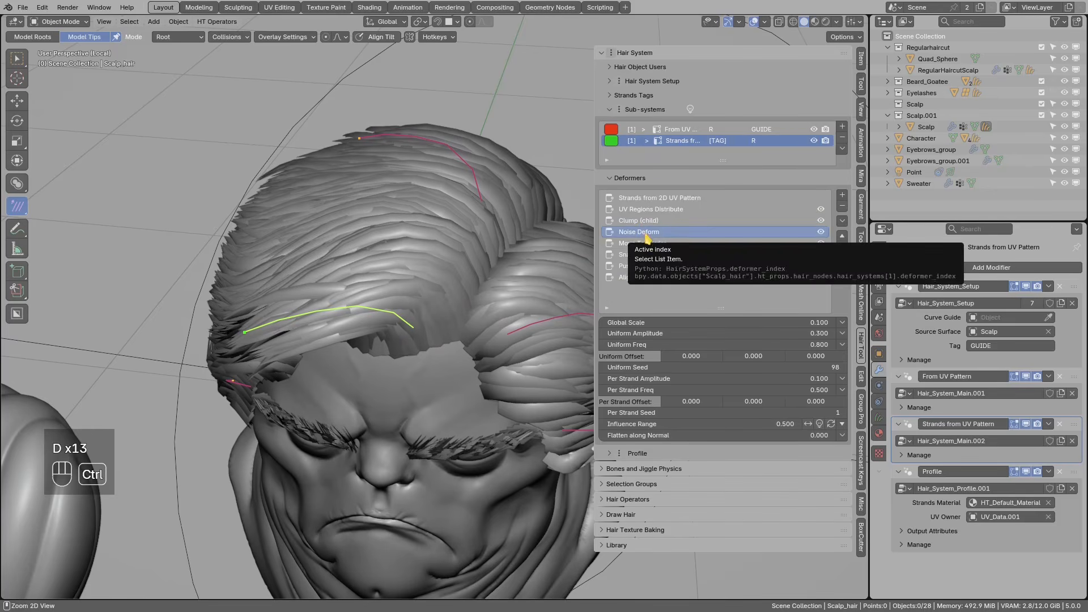
{"action": "key", "text": "ctrl+c"}
{"action": "key", "text": "ctrl+c"}
{"action": "left_click_drag", "start_coordinate": [733, 362], "coordinate": [771, 368]}
{"action": "key", "text": "ctrl+z"}
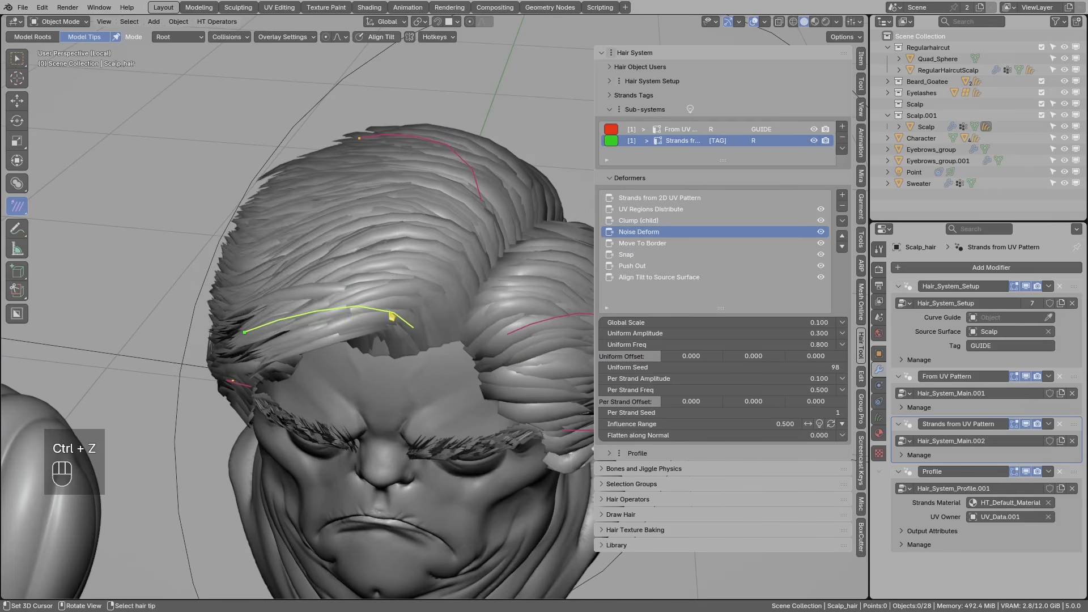
{"action": "scroll", "coordinate": [394, 321], "scroll_direction": "down", "scroll_amount": 3}
- Rotate the forehead guide strand again and check it with a quick sketched mark
{"action": "key", "text": "g"}
{"action": "key", "text": "r"}
{"action": "key", "text": "r"}
{"action": "key", "text": "r"}
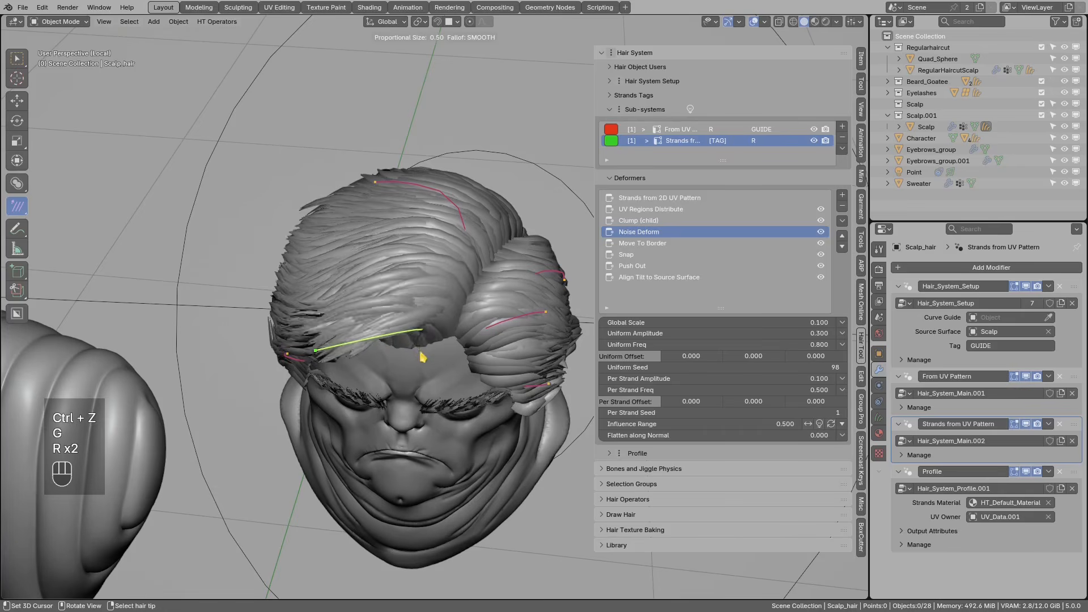
{"action": "left_click", "coordinate": [386, 363]}
{"action": "scroll", "coordinate": [385, 363], "scroll_direction": "up", "scroll_amount": 2}
{"action": "mouse_move", "coordinate": [477, 330]}
{"action": "middle_mouse_down"}
{"action": "mouse_move", "coordinate": [449, 293]}
{"action": "mouse_move", "coordinate": [423, 356]}
{"action": "middle_mouse_up"}
{"action": "scroll", "coordinate": [437, 300], "scroll_direction": "up", "scroll_amount": 2}
{"action": "key", "text": "d"}
{"action": "left_click_drag", "start_coordinate": [398, 356], "coordinate": [432, 337]}
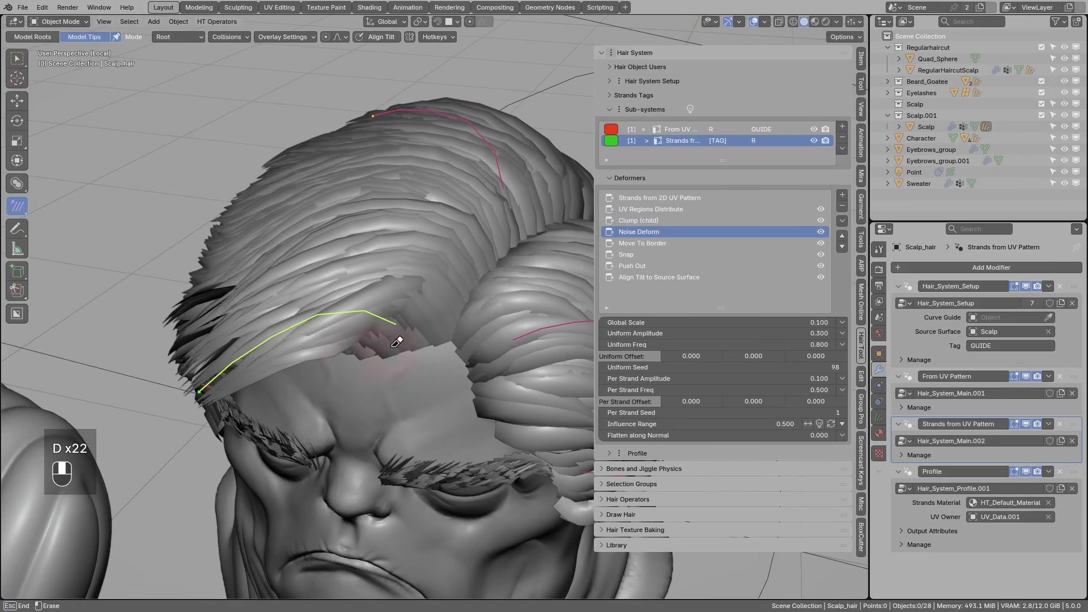
{"action": "right_click_drag", "start_coordinate": [412, 348], "coordinate": [437, 338]}
{"action": "middle_click_drag", "start_coordinate": [403, 348], "coordinate": [283, 348]}
- Fine-tune the forehead guide strand with two more rotations and a small up-right move
{"action": "key", "text": "r"}
{"action": "left_click", "coordinate": [295, 373]}
{"action": "scroll", "coordinate": [297, 372], "scroll_direction": "down", "scroll_amount": 1}
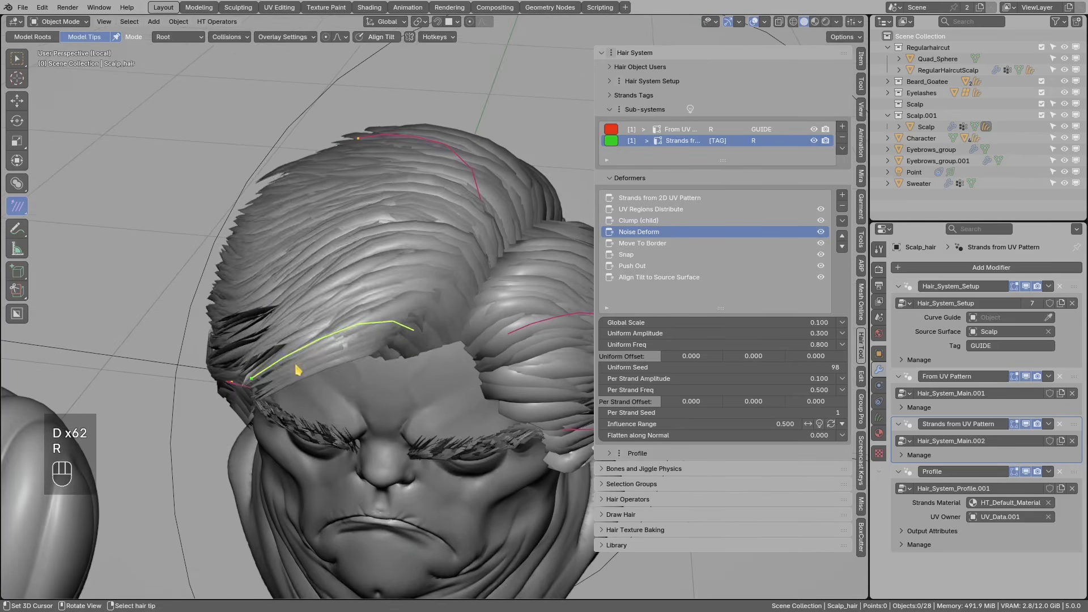
{"action": "key", "text": "r"}
{"action": "left_click", "coordinate": [358, 344]}
{"action": "key", "text": "g"}
{"action": "left_click", "coordinate": [362, 337]}
- Review the Align Tilt to Source Surface settings and open the add-deformer list
{"action": "left_click", "coordinate": [680, 276]}
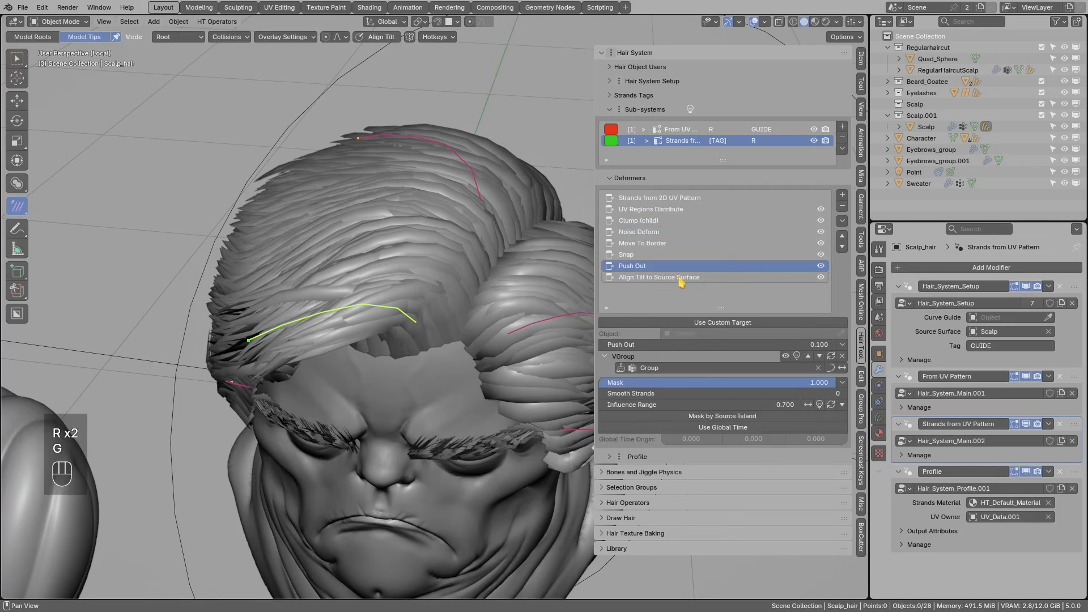
{"action": "middle_click_drag", "start_coordinate": [406, 335], "coordinate": [411, 343]}
{"action": "key", "text": "d"}
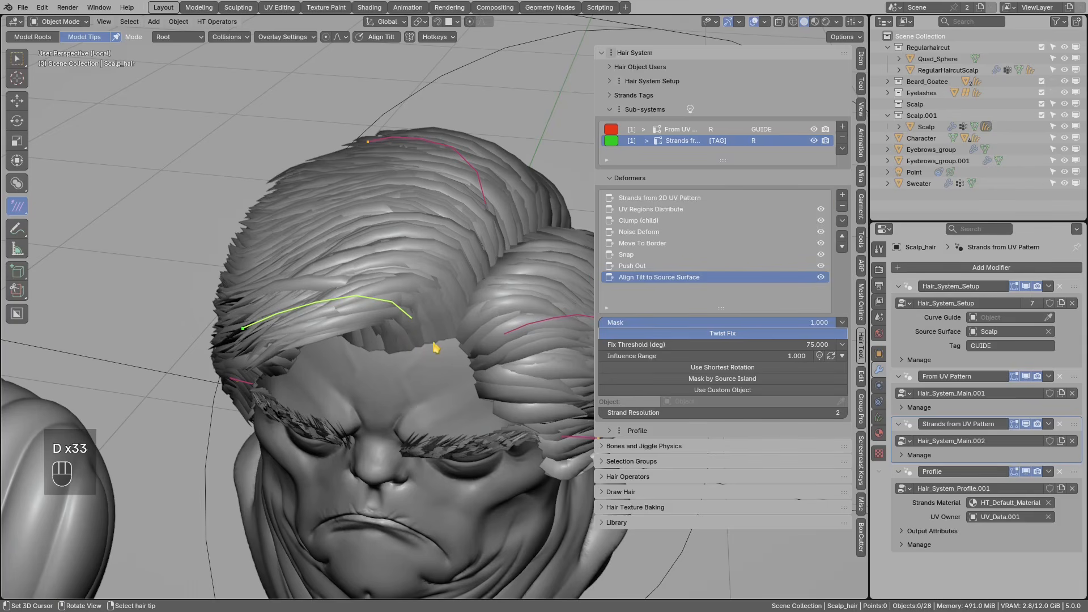
{"action": "left_click_drag", "start_coordinate": [443, 342], "coordinate": [384, 346]}
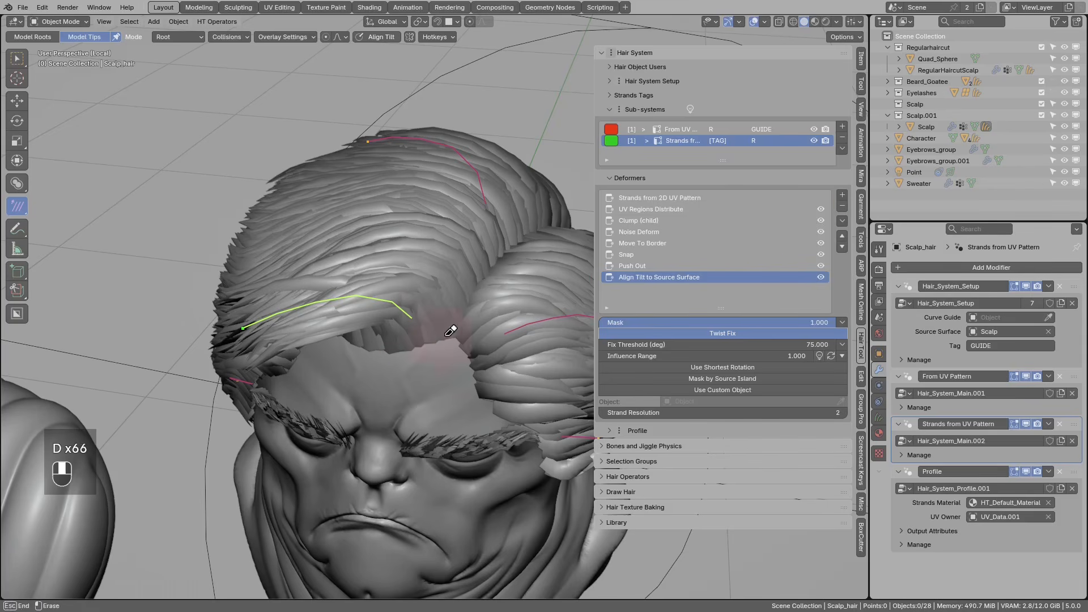
{"action": "left_click", "coordinate": [842, 195]}
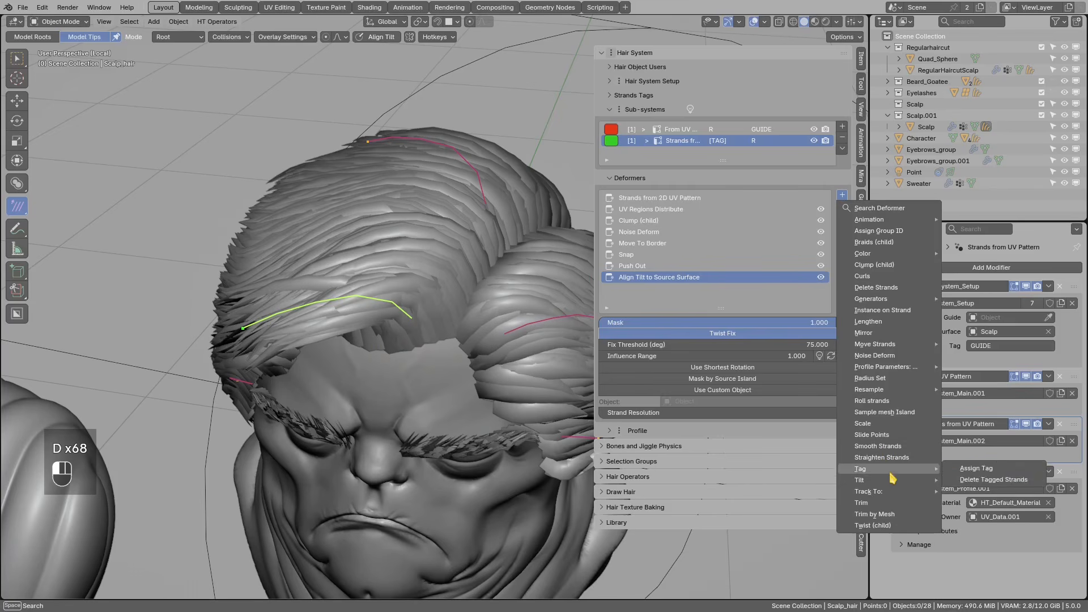
- Add a Tilt > Align Tilt To Mesh Border deformer to the scalp hair
{"action": "mouse_move", "coordinate": [885, 480]}
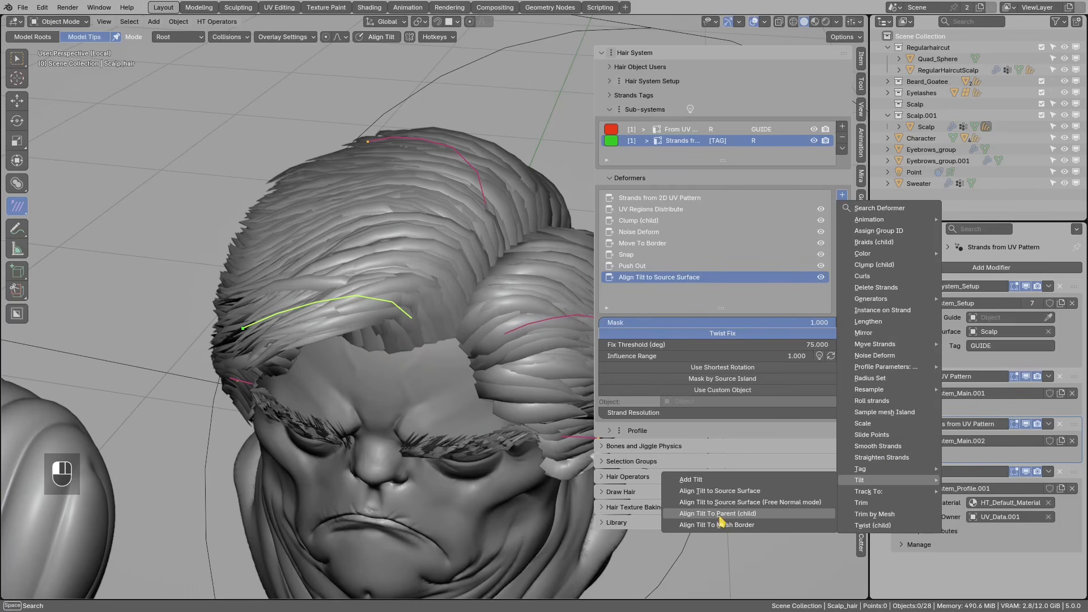
{"action": "left_click", "coordinate": [747, 524]}
{"action": "mouse_move", "coordinate": [410, 349]}
{"action": "middle_mouse_down"}
{"action": "mouse_move", "coordinate": [389, 342]}
{"action": "mouse_move", "coordinate": [420, 345]}
{"action": "middle_mouse_up"}
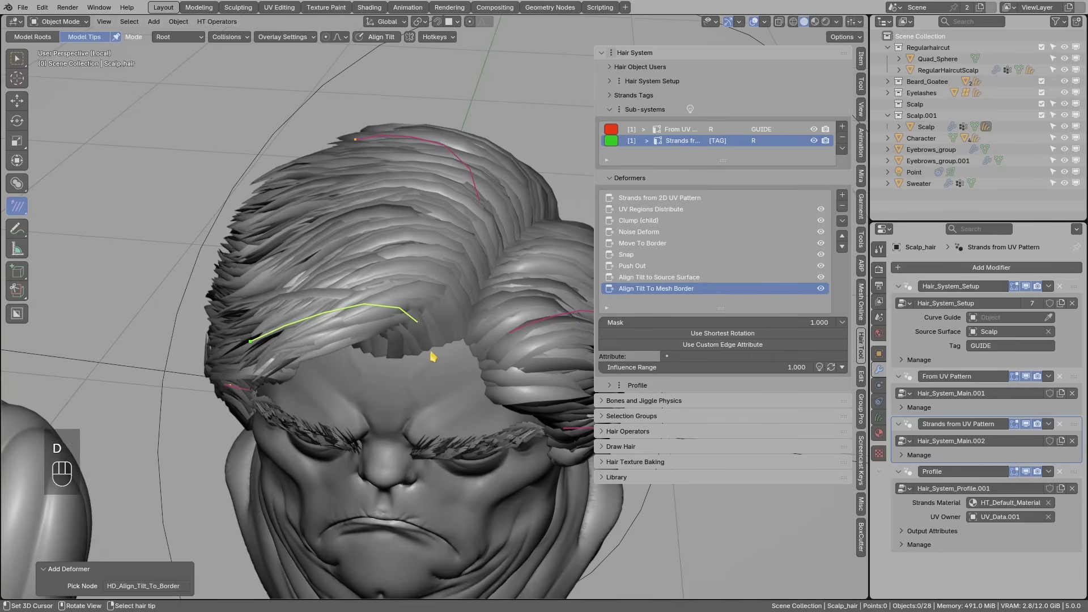
{"action": "left_click_drag", "start_coordinate": [442, 345], "coordinate": [391, 356]}
{"action": "middle_click_drag", "start_coordinate": [445, 351], "coordinate": [363, 350]}
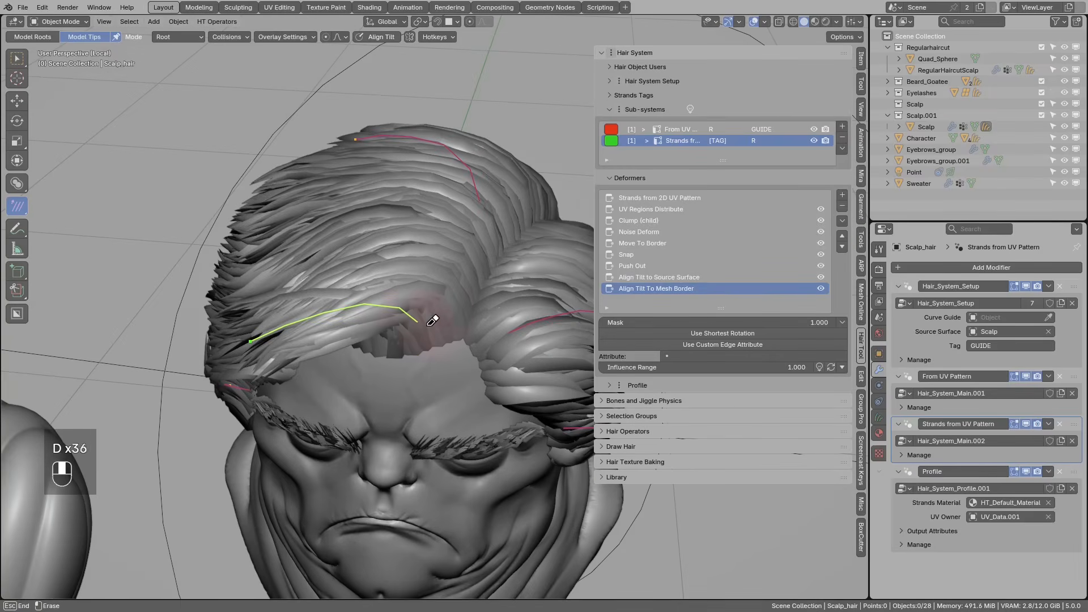
{"action": "middle_click_drag", "start_coordinate": [455, 344], "coordinate": [417, 344]}
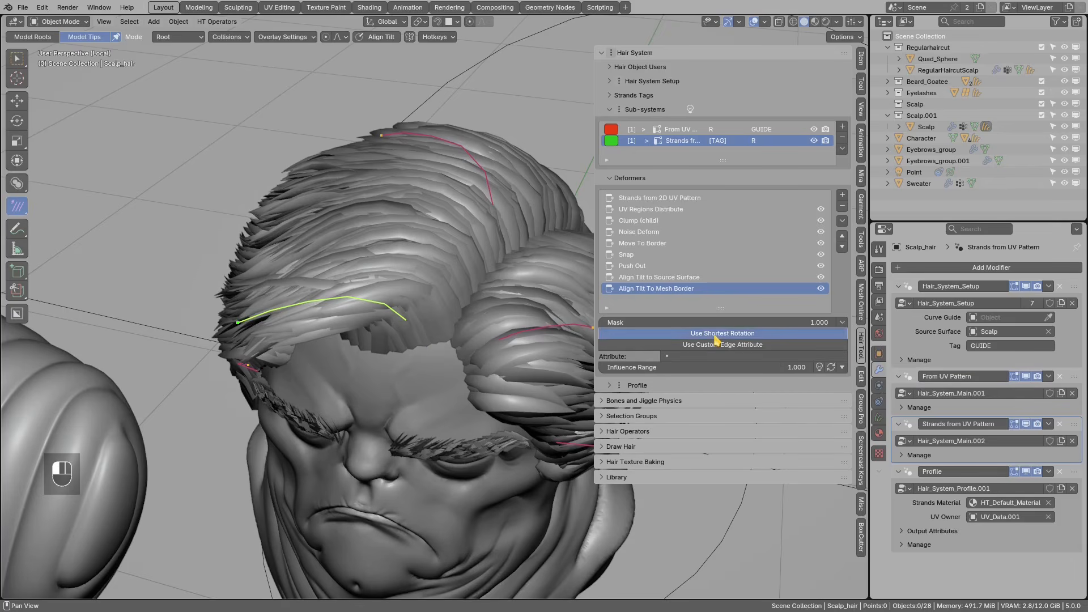
- Enable Use Custom Edge Attribute and set the edge attribute to sharp_edge
{"action": "left_click", "coordinate": [704, 345]}
{"action": "left_click", "coordinate": [703, 355]}
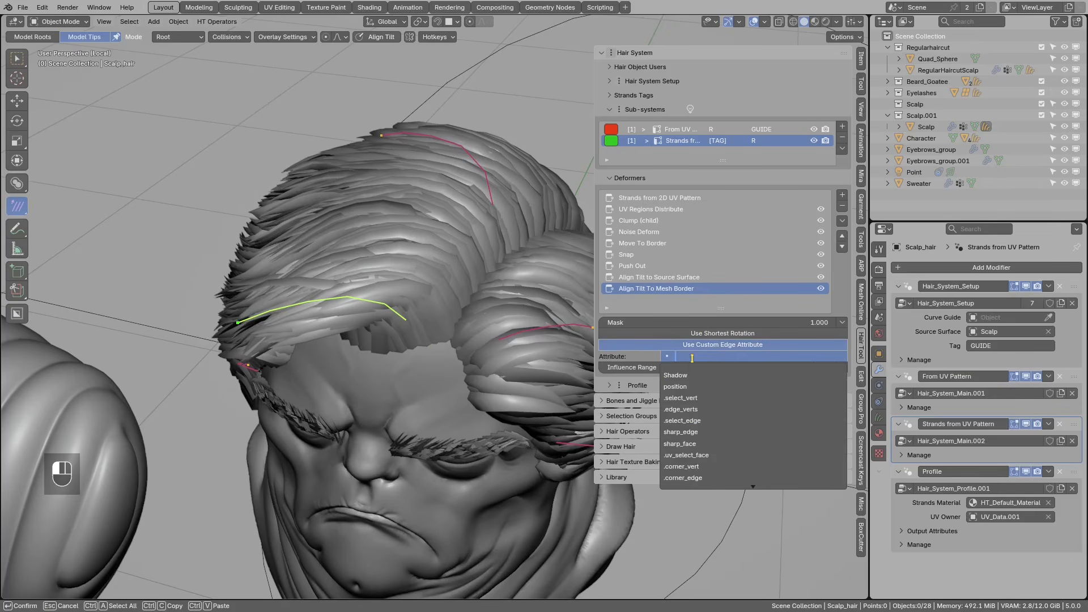
{"action": "type", "text": "s"}
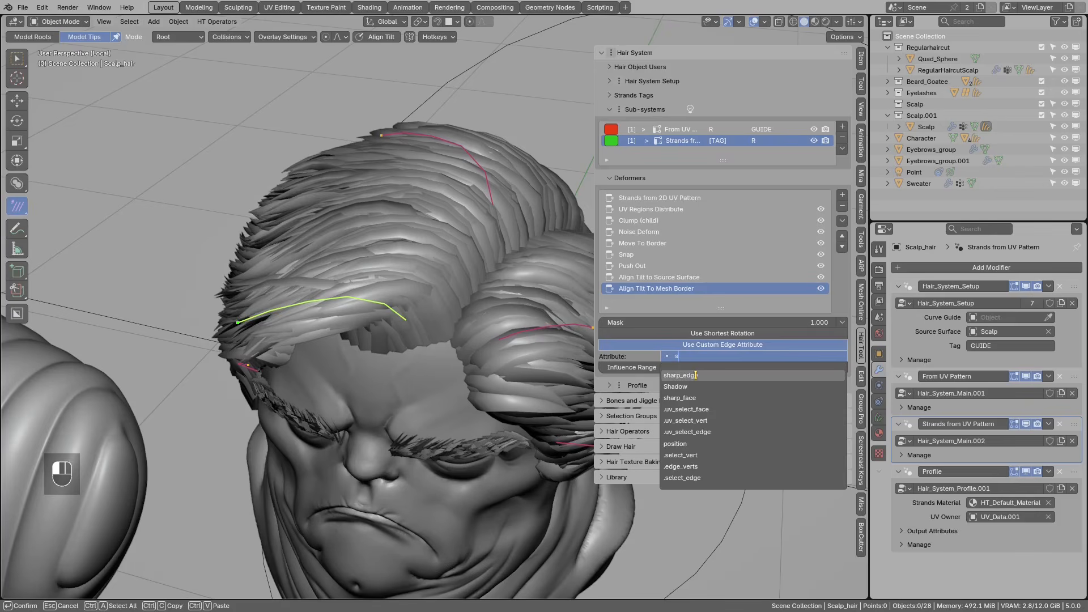
{"action": "left_click", "coordinate": [718, 374]}
{"action": "middle_click_drag", "start_coordinate": [408, 334], "coordinate": [375, 340]}
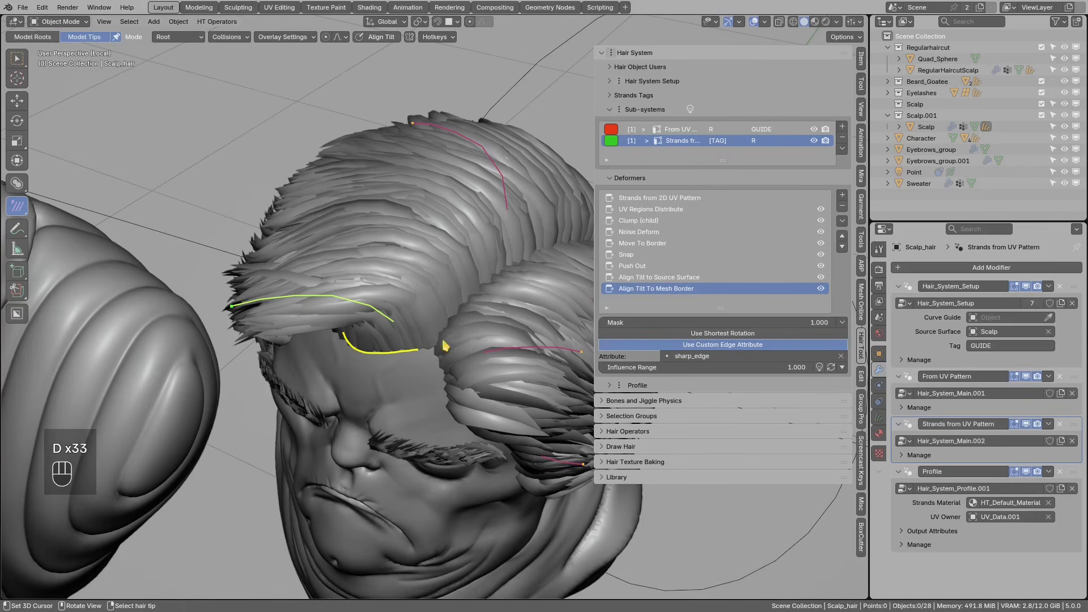
{"action": "left_click_drag", "start_coordinate": [493, 278], "coordinate": [452, 330]}
{"action": "right_click_drag", "start_coordinate": [475, 308], "coordinate": [454, 347]}
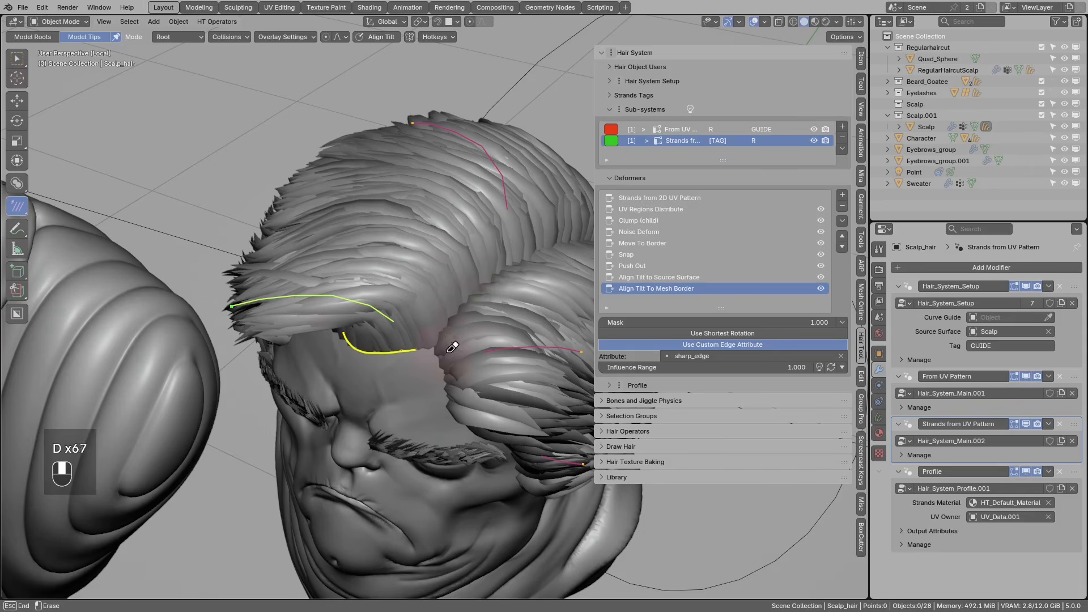
- Check the scalp from the front and open the deformer's Mask dropdown toward Edge Mask
{"action": "right_click_drag", "start_coordinate": [338, 339], "coordinate": [362, 340]}
{"action": "mouse_move", "coordinate": [474, 357]}
{"action": "middle_mouse_down"}
{"action": "mouse_move", "coordinate": [437, 339]}
{"action": "mouse_move", "coordinate": [496, 352]}
{"action": "mouse_move", "coordinate": [403, 301]}
{"action": "middle_mouse_up"}
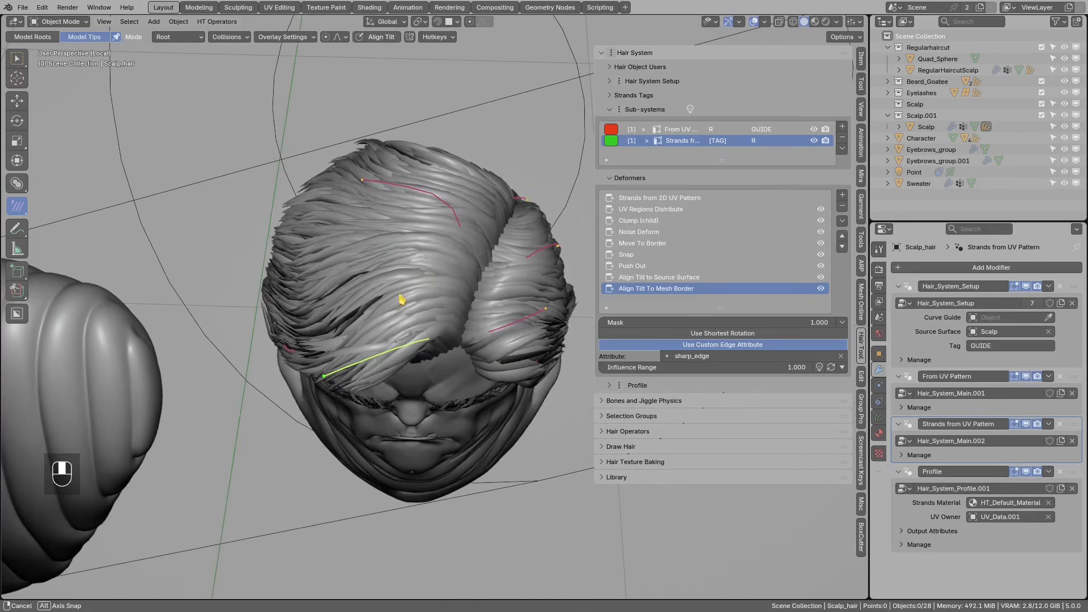
{"action": "mouse_move", "coordinate": [395, 196]}
{"action": "left_mouse_down"}
{"action": "mouse_move", "coordinate": [375, 240]}
{"action": "mouse_move", "coordinate": [393, 199]}
{"action": "left_mouse_up"}
{"action": "mouse_move", "coordinate": [389, 201]}
{"action": "right_mouse_down"}
{"action": "mouse_move", "coordinate": [407, 183]}
{"action": "mouse_move", "coordinate": [434, 208]}
{"action": "right_mouse_up"}
{"action": "mouse_move", "coordinate": [444, 325]}
{"action": "middle_mouse_down"}
{"action": "mouse_move", "coordinate": [423, 279]}
{"action": "mouse_move", "coordinate": [436, 290]}
{"action": "middle_mouse_up"}
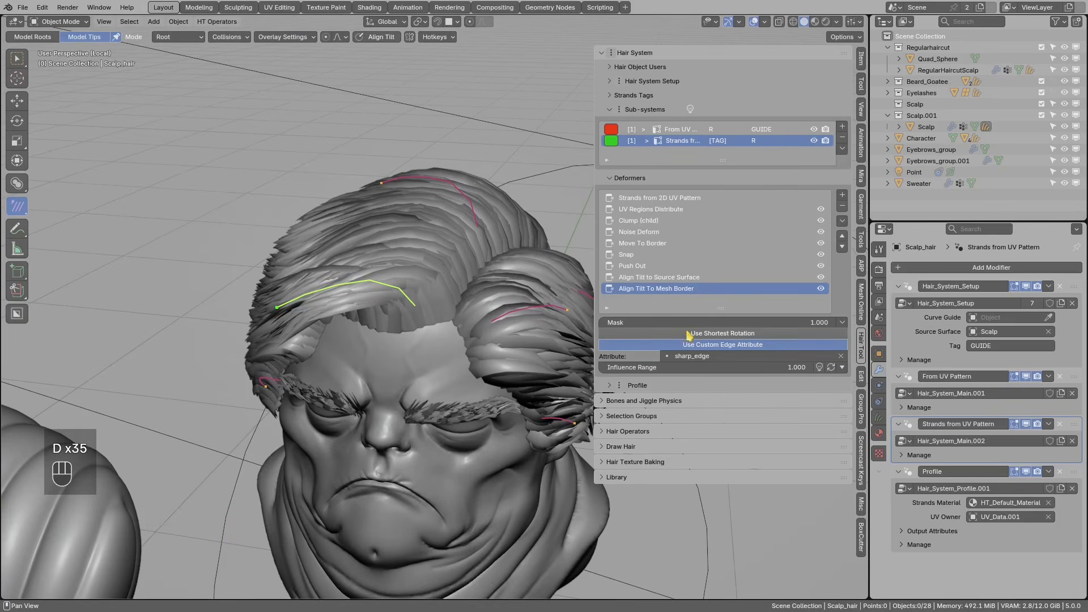
{"action": "left_click", "coordinate": [842, 322]}
{"action": "mouse_move", "coordinate": [884, 370]}
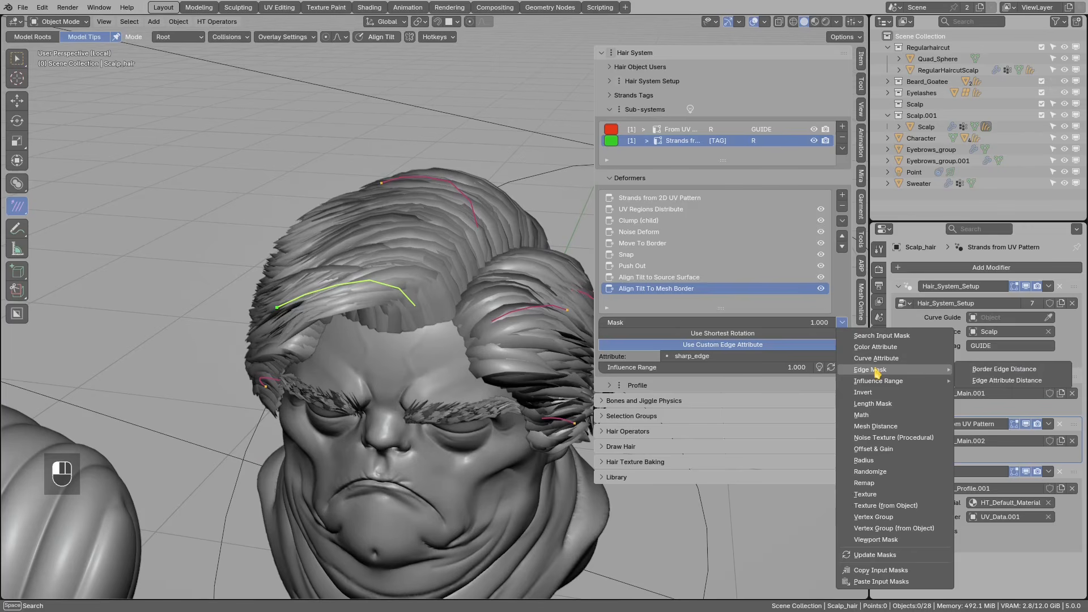
- Add an Edge Attribute Distance mask using sharp_edge with a 0.01 m range
{"action": "left_click", "coordinate": [996, 381]}
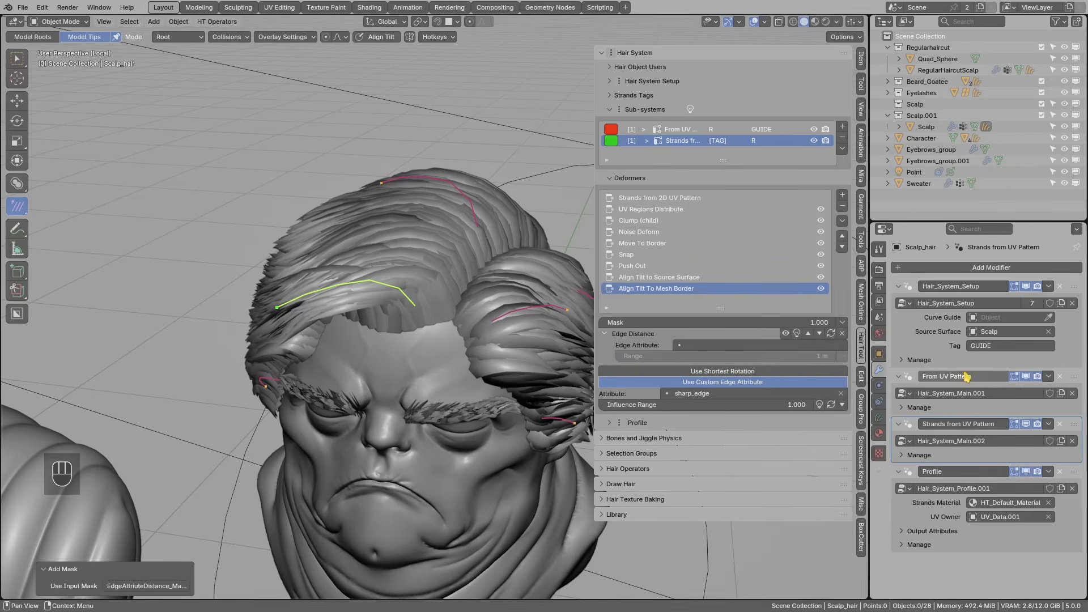
{"action": "left_click", "coordinate": [706, 347]}
{"action": "left_click", "coordinate": [692, 420]}
{"action": "left_click", "coordinate": [670, 356]}
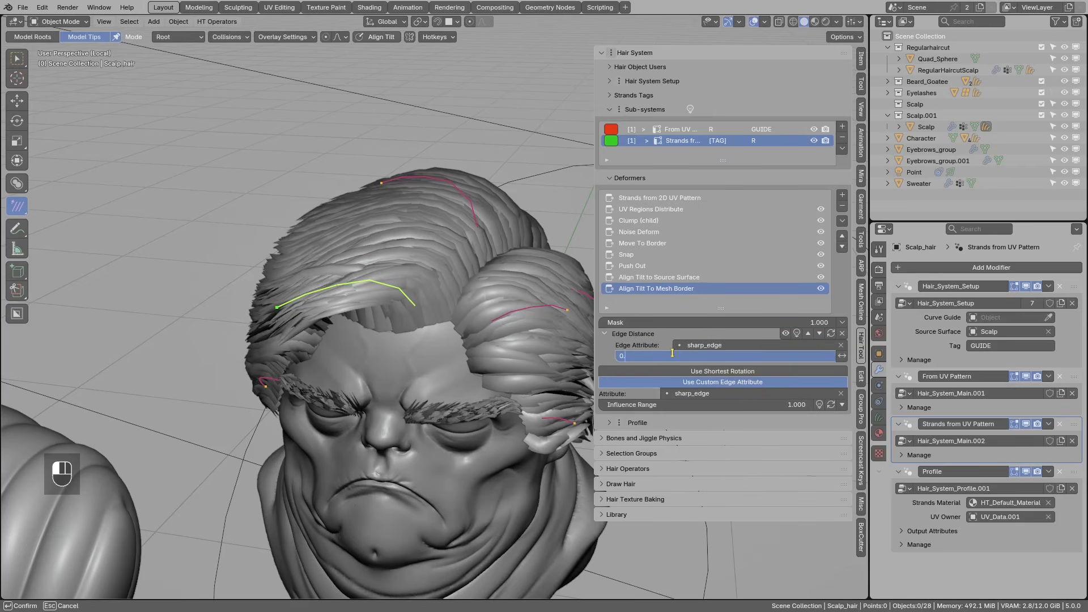
{"action": "key", "text": "Return"}
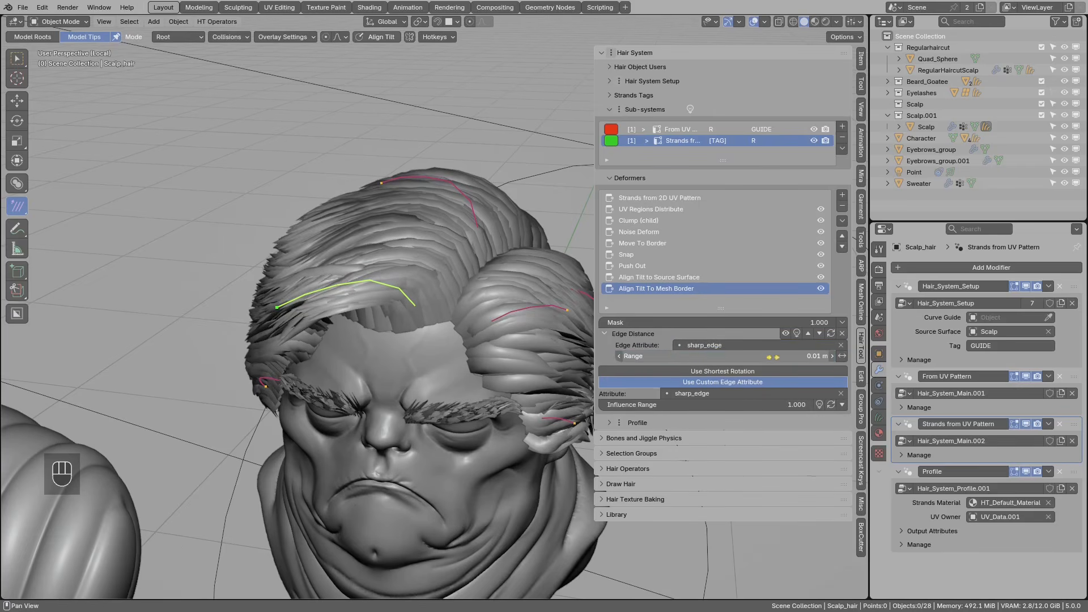
- Switch the range mode, preview the edge-distance mask, and toggle the deformer off and on to compare
{"action": "left_click", "coordinate": [842, 356]}
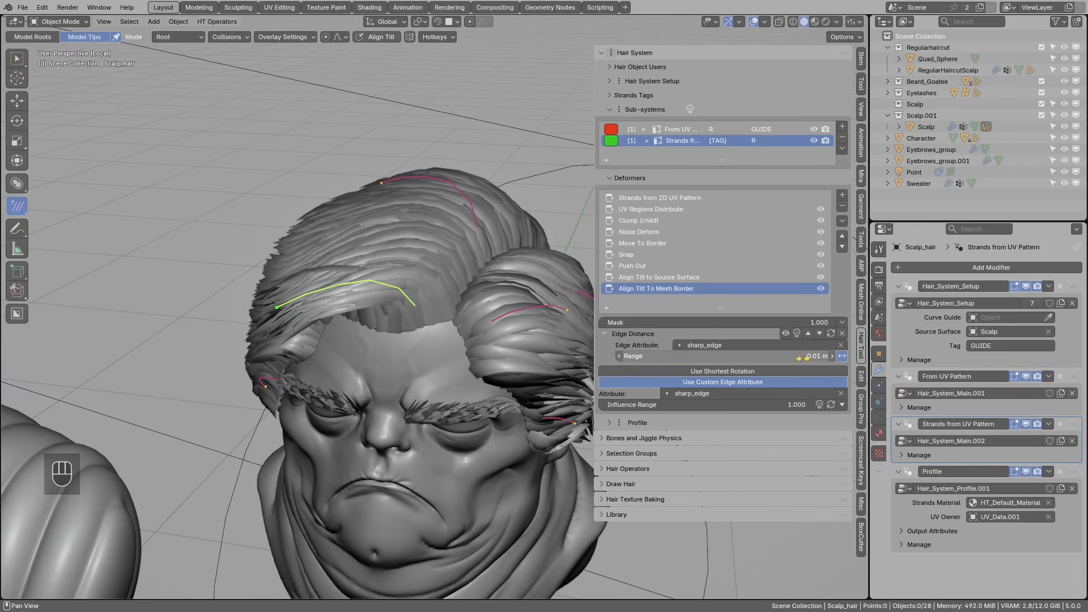
{"action": "left_click", "coordinate": [797, 335]}
{"action": "mouse_move", "coordinate": [466, 311]}
{"action": "middle_mouse_down"}
{"action": "mouse_move", "coordinate": [391, 352]}
{"action": "mouse_move", "coordinate": [456, 295]}
{"action": "middle_mouse_up"}
{"action": "left_click", "coordinate": [822, 291]}
{"action": "left_click", "coordinate": [822, 291]}
{"action": "middle_click_drag", "start_coordinate": [439, 301], "coordinate": [518, 287]}
- Bend the guide strand with a proportional-falloff rotation
{"action": "key", "text": "g"}
{"action": "key", "text": "r"}
{"action": "left_click", "coordinate": [348, 329]}
{"action": "scroll", "coordinate": [374, 326], "scroll_direction": "down", "scroll_amount": 2}
{"action": "scroll", "coordinate": [434, 314], "scroll_direction": "down", "scroll_amount": 1}
{"action": "scroll", "coordinate": [465, 307], "scroll_direction": "up", "scroll_amount": 3}
{"action": "scroll", "coordinate": [499, 312], "scroll_direction": "down", "scroll_amount": 3}
{"action": "scroll", "coordinate": [525, 286], "scroll_direction": "up", "scroll_amount": 2}
- Pan over to the bearded man and select his hair curves
{"action": "left_click", "coordinate": [844, 196]}
{"action": "scroll", "coordinate": [289, 312], "scroll_direction": "down", "scroll_amount": 2}
{"action": "middle_click_drag", "start_coordinate": [288, 311], "coordinate": [510, 294], "text": "shift"}
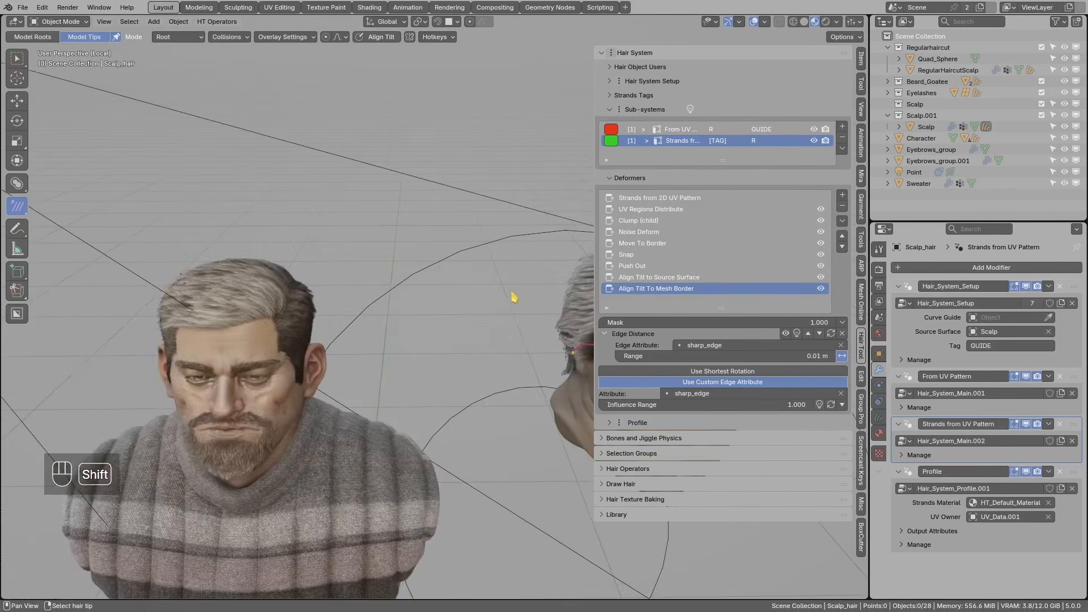
{"action": "left_click", "coordinate": [310, 283]}
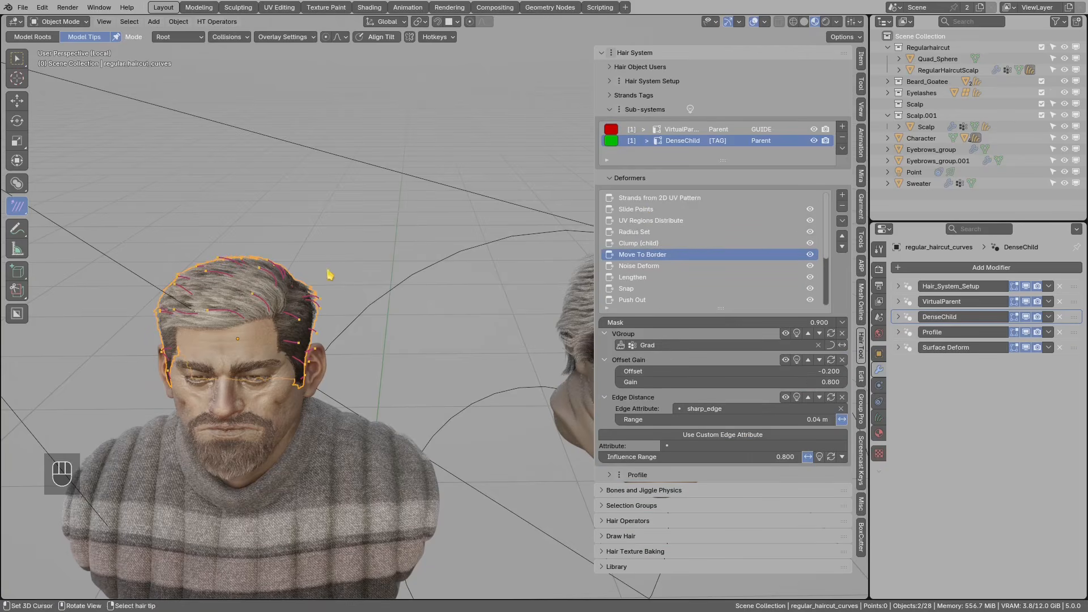
- Inspect the bearded hair's Slide Points and Lengthen deformers and expand the deformer list
{"action": "left_click", "coordinate": [642, 211]}
{"action": "left_click", "coordinate": [637, 278]}
{"action": "left_click_drag", "start_coordinate": [720, 311], "coordinate": [721, 356]}
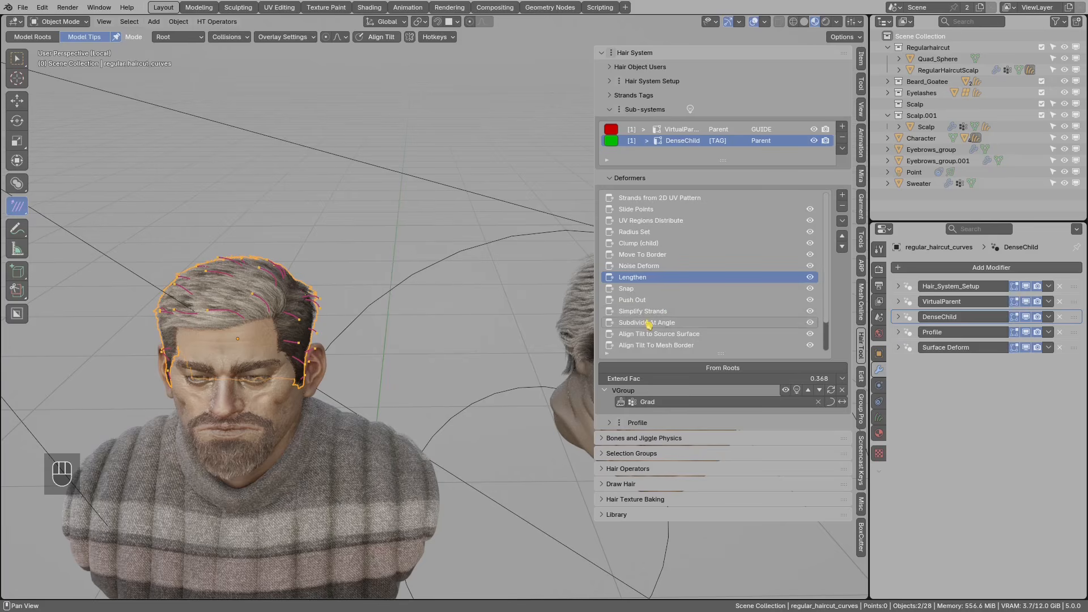
- Return to the ogre head, make Scalp_hair active, and open the add-deformer list
{"action": "middle_click_drag", "start_coordinate": [449, 296], "coordinate": [287, 301], "text": "shift"}
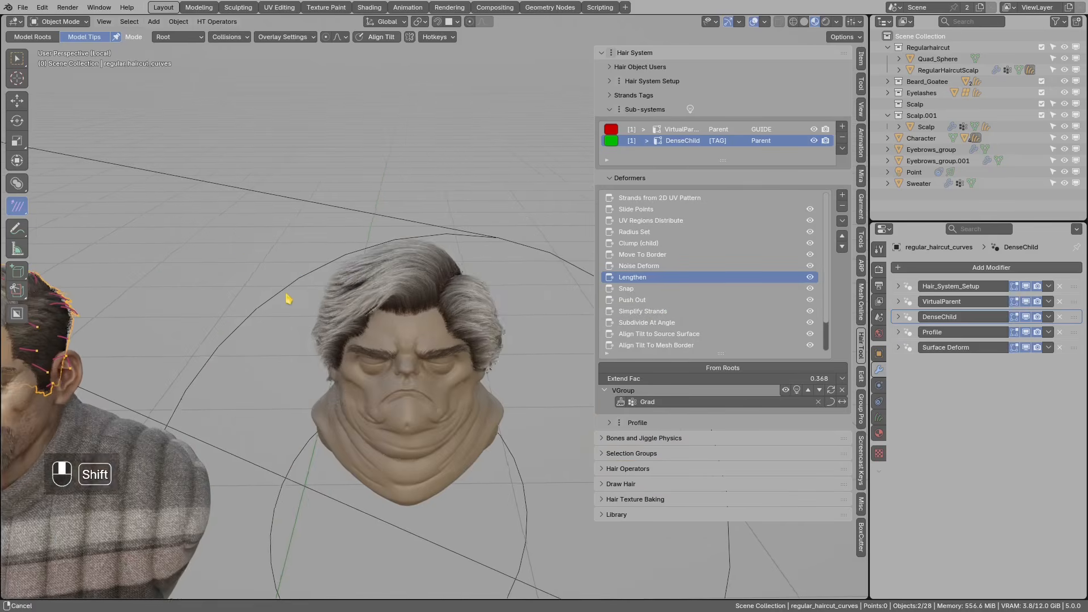
{"action": "left_click", "coordinate": [426, 267], "text": "alt"}
{"action": "left_click", "coordinate": [420, 256]}
{"action": "scroll", "coordinate": [434, 265], "scroll_direction": "up", "scroll_amount": 3}
{"action": "middle_click_drag", "start_coordinate": [435, 267], "coordinate": [390, 300]}
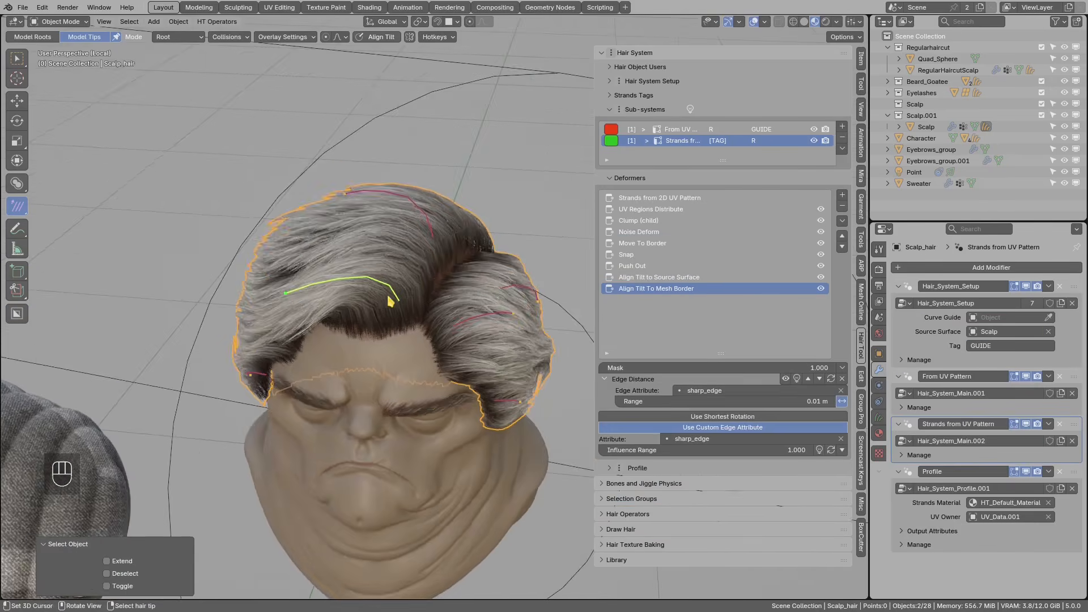
{"action": "left_click", "coordinate": [843, 195]}
- Add a Color > Set 'Factor' deformer and preview its factor values on the hair
{"action": "mouse_move", "coordinate": [869, 257]}
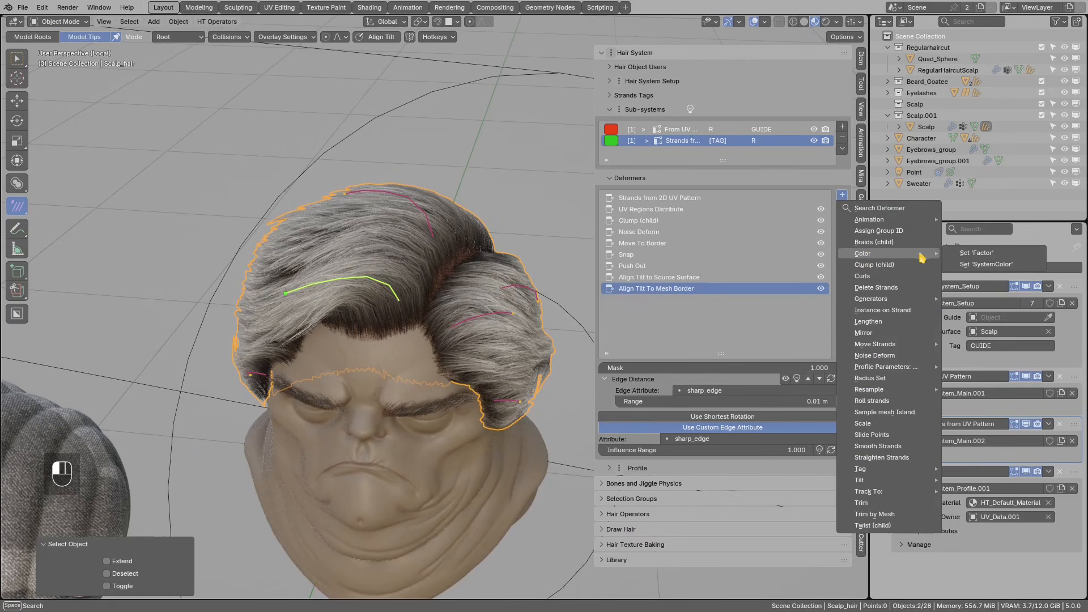
{"action": "left_click", "coordinate": [968, 258]}
{"action": "middle_click_drag", "start_coordinate": [518, 340], "coordinate": [363, 256]}
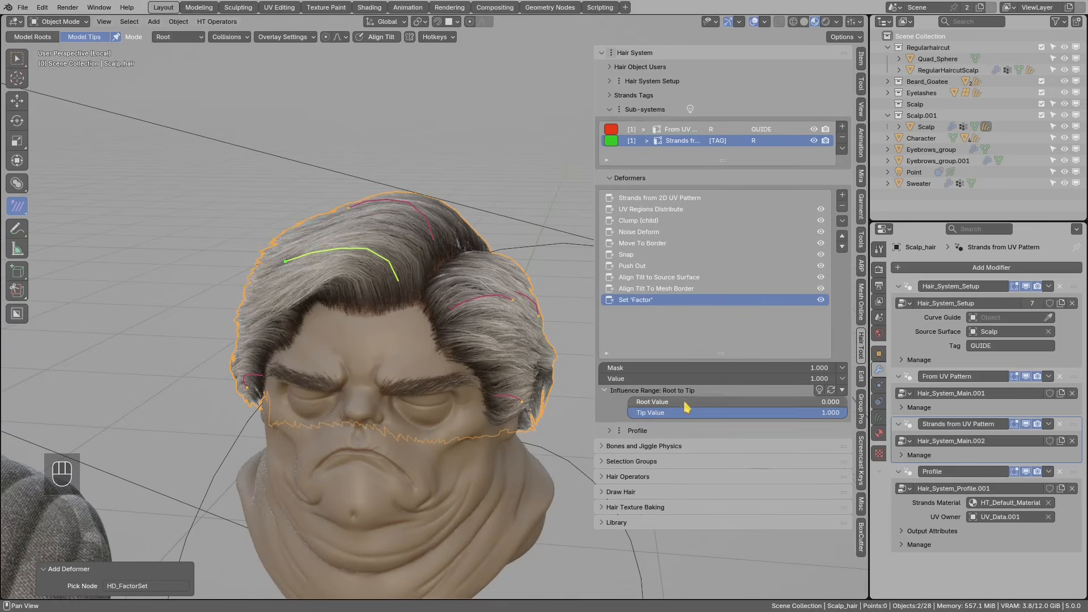
{"action": "left_click", "coordinate": [819, 390]}
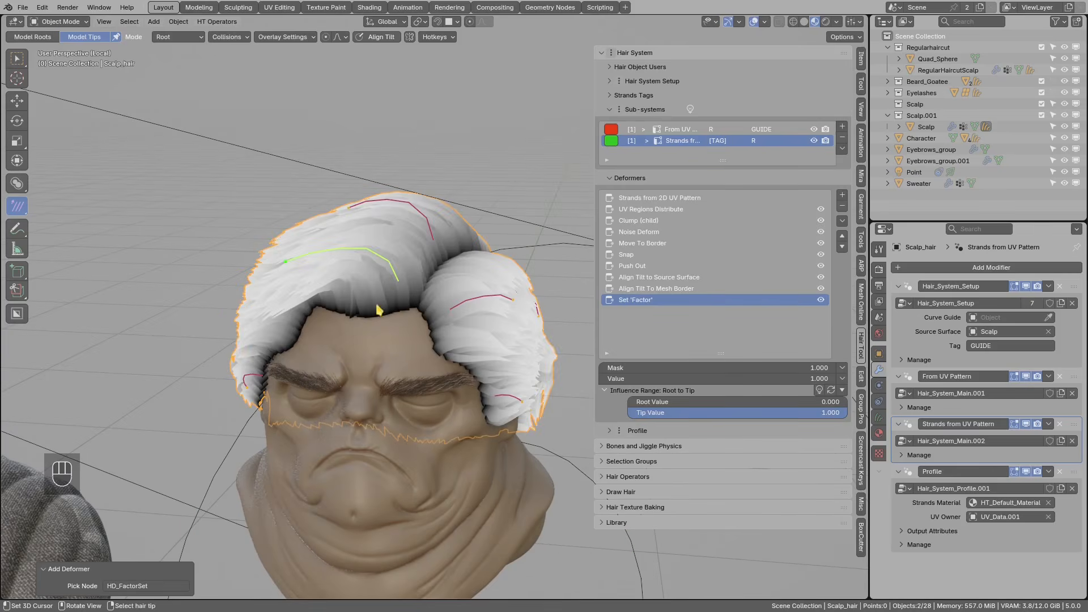
- Sketch and erase an annotation along the hairline while orbiting to inspect the factor preview
{"action": "scroll", "coordinate": [423, 278], "scroll_direction": "up", "scroll_amount": 2}
{"action": "mouse_move", "coordinate": [410, 278]}
{"action": "middle_mouse_down", "text": "shift"}
{"action": "mouse_move", "coordinate": [423, 278]}
{"action": "mouse_move", "coordinate": [377, 323]}
{"action": "middle_mouse_up", "text": "shift"}
{"action": "scroll", "coordinate": [419, 278], "scroll_direction": "down", "scroll_amount": 1}
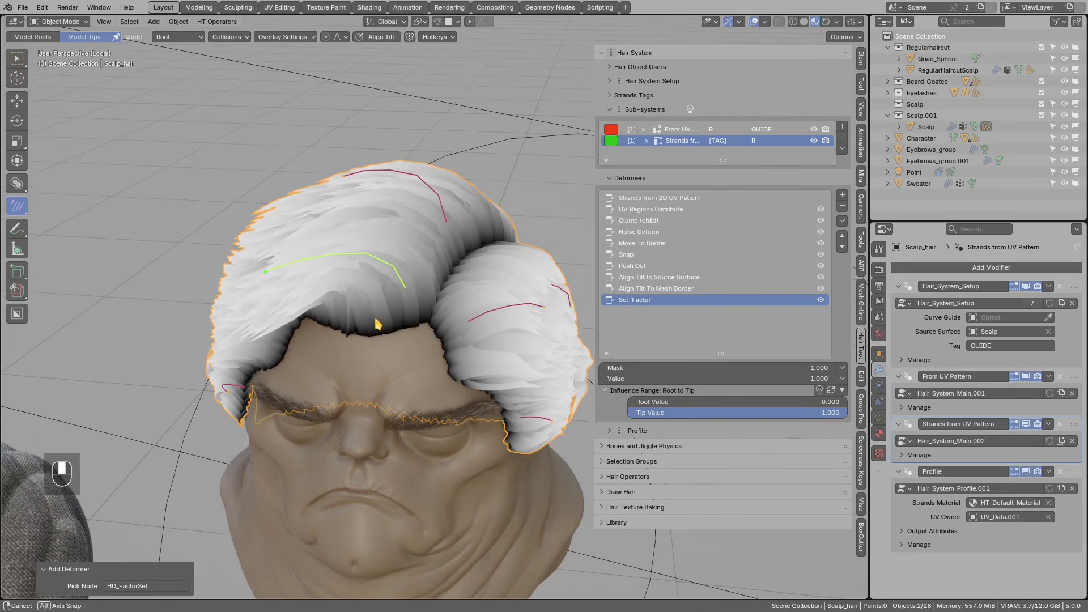
{"action": "key", "text": "d"}
{"action": "left_click_drag", "start_coordinate": [361, 318], "coordinate": [322, 327]}
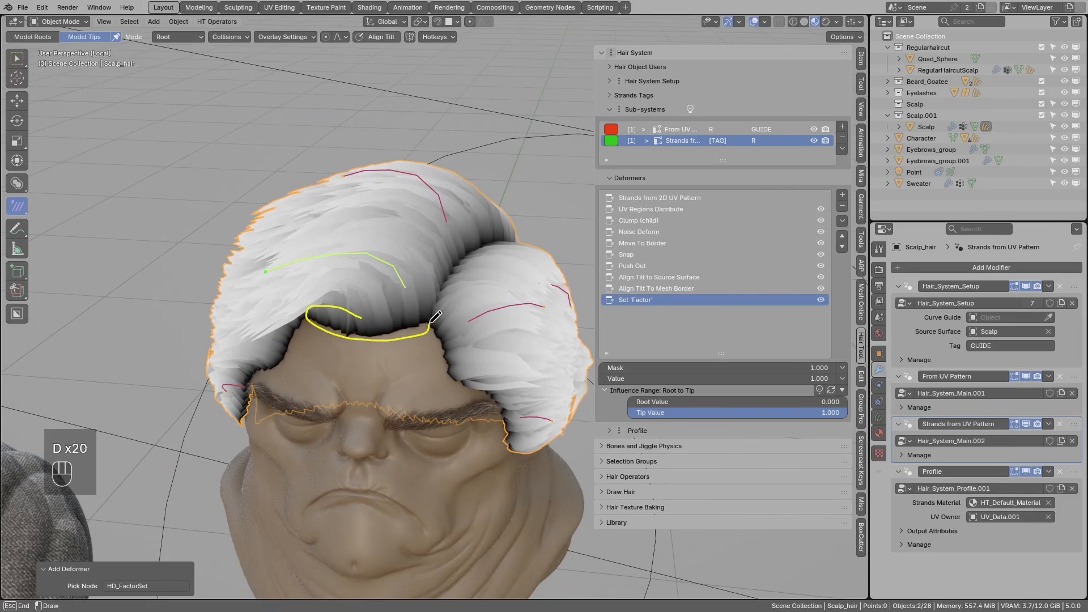
{"action": "scroll", "coordinate": [333, 318], "scroll_direction": "down", "scroll_amount": 1}
{"action": "right_click_drag", "start_coordinate": [328, 319], "coordinate": [395, 325]}
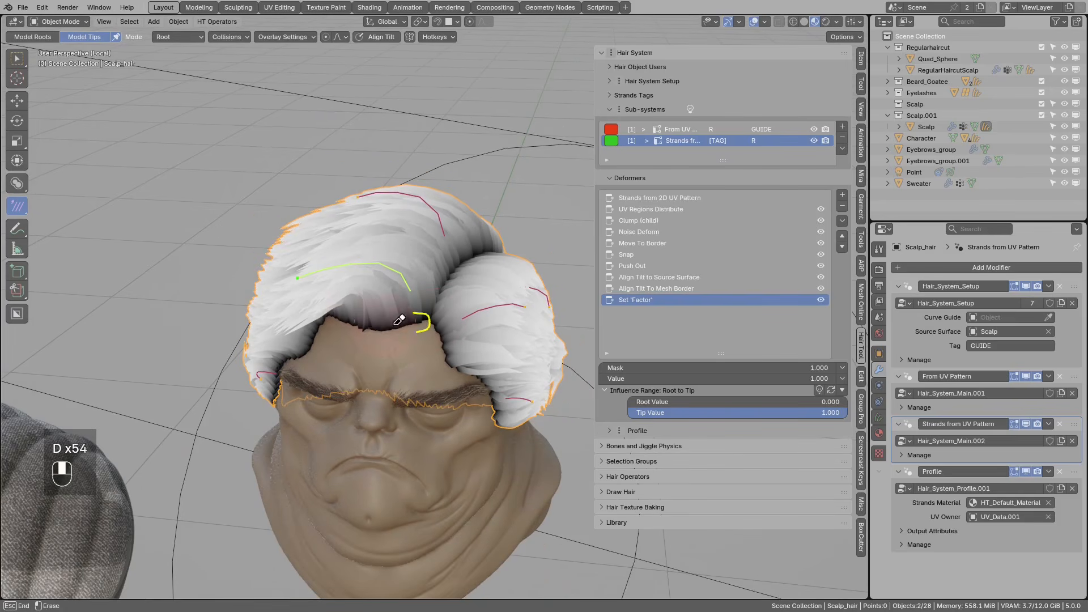
{"action": "scroll", "coordinate": [431, 313], "scroll_direction": "up", "scroll_amount": 1}
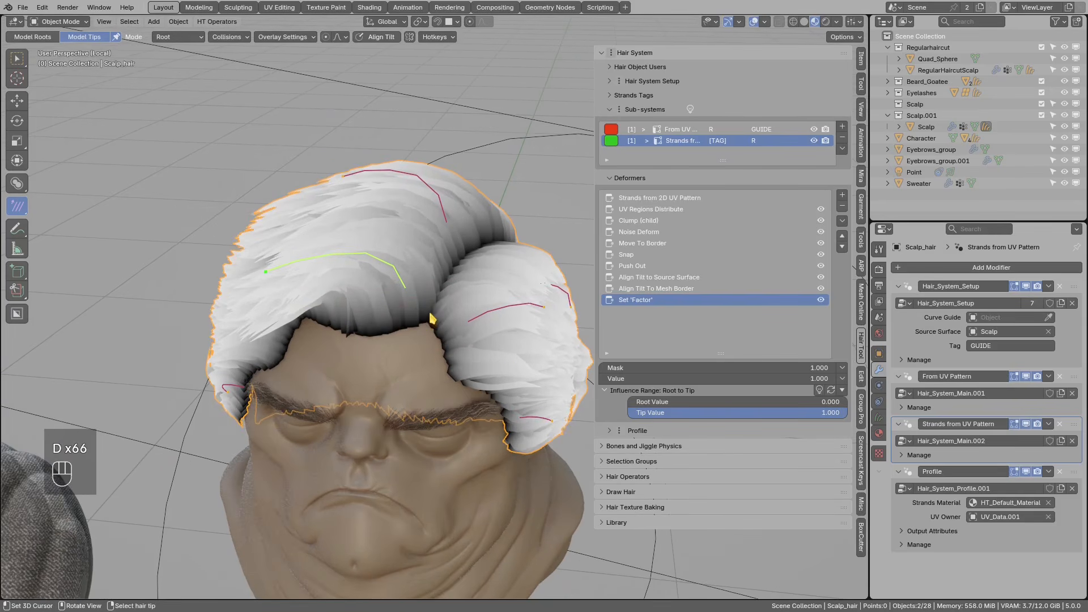
{"action": "middle_click_drag", "start_coordinate": [435, 319], "coordinate": [398, 306]}
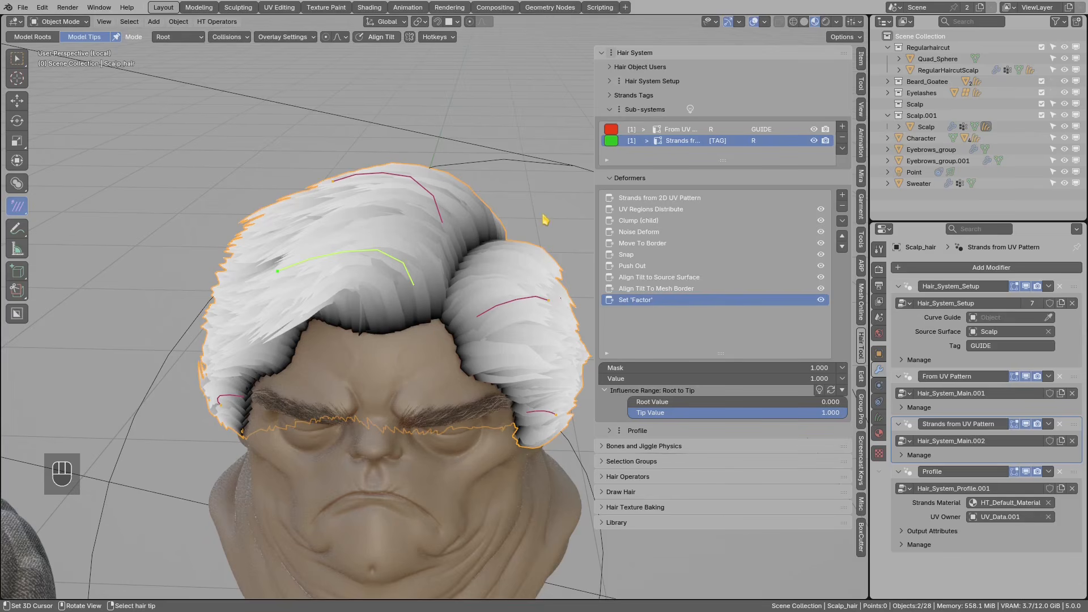
{"action": "mouse_move", "coordinate": [516, 238]}
{"action": "middle_mouse_down"}
{"action": "mouse_move", "coordinate": [479, 268]}
{"action": "mouse_move", "coordinate": [448, 275]}
{"action": "middle_mouse_up"}
- Set the Set 'Factor' influence range to Constant, adjust Value to 1.000, and open its mask options
{"action": "left_click", "coordinate": [843, 390]}
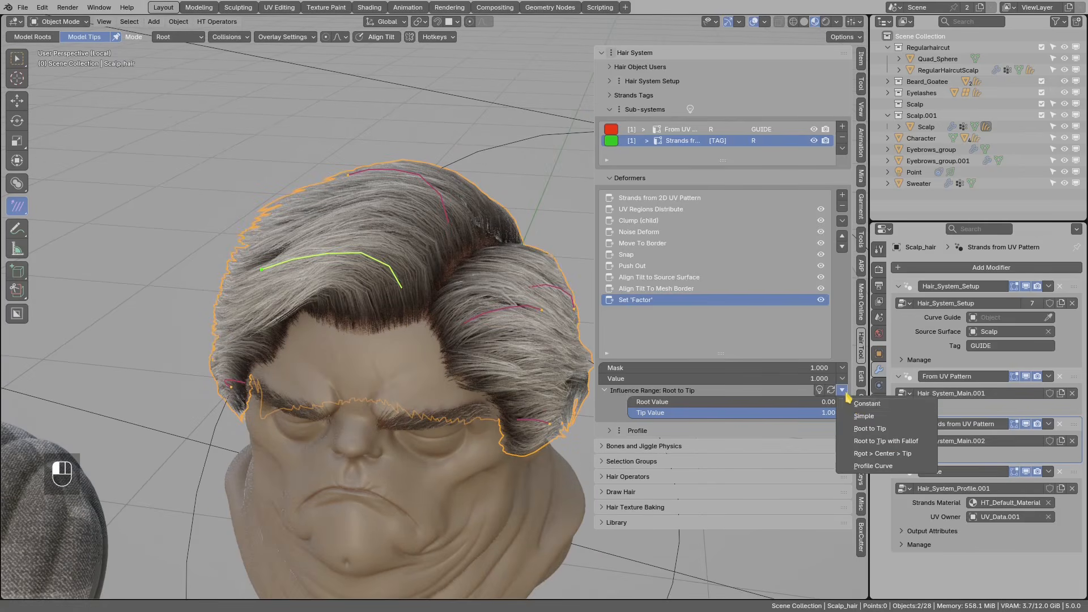
{"action": "left_click", "coordinate": [860, 404]}
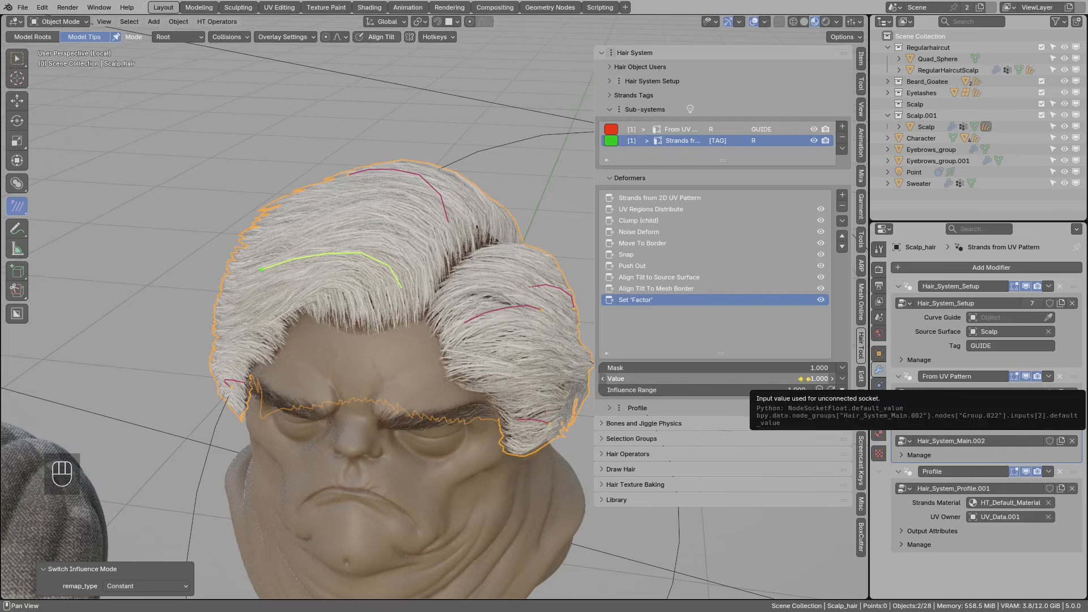
{"action": "left_click_drag", "start_coordinate": [731, 379], "coordinate": [753, 378], "text": "ctrl"}
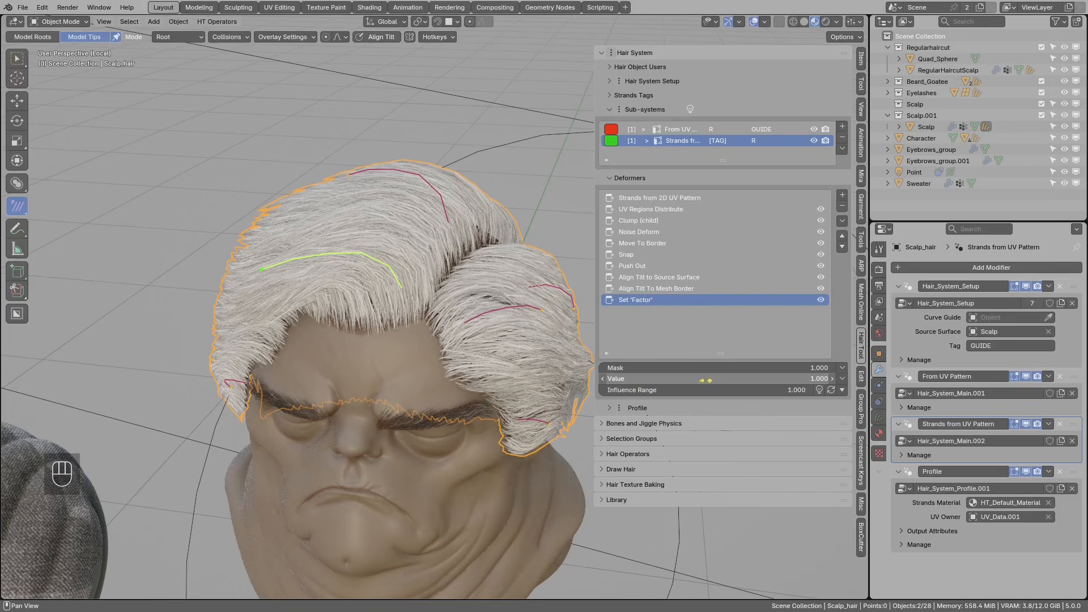
{"action": "left_click", "coordinate": [843, 379]}
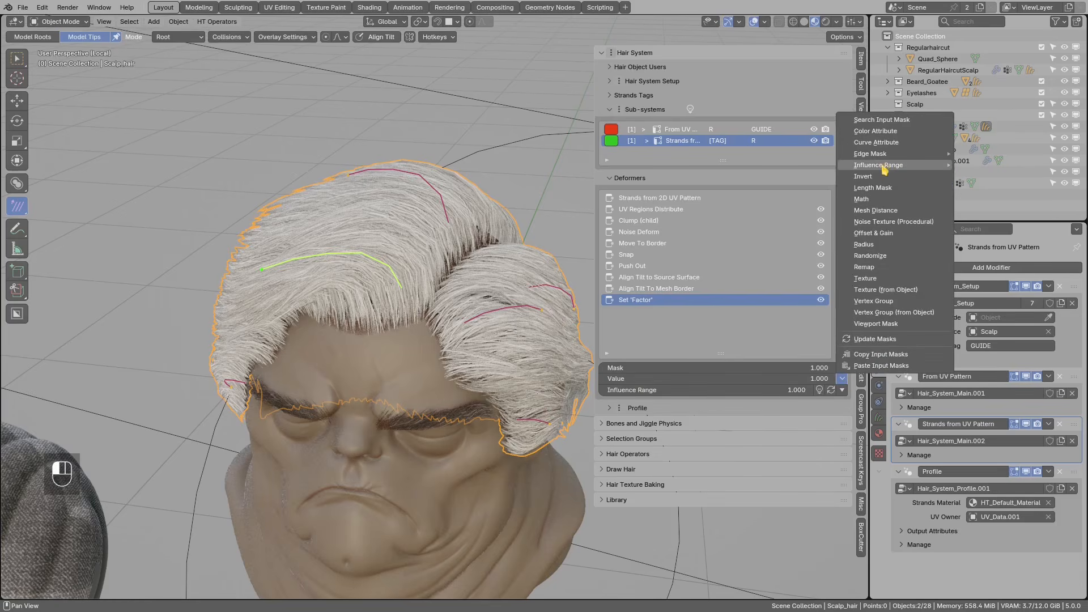
- Mask the Value with Influence Range > Root to Tip, Root Value 1.0 and Tip Value 0.0
{"action": "mouse_move", "coordinate": [910, 167]}
{"action": "left_click", "coordinate": [989, 177]}
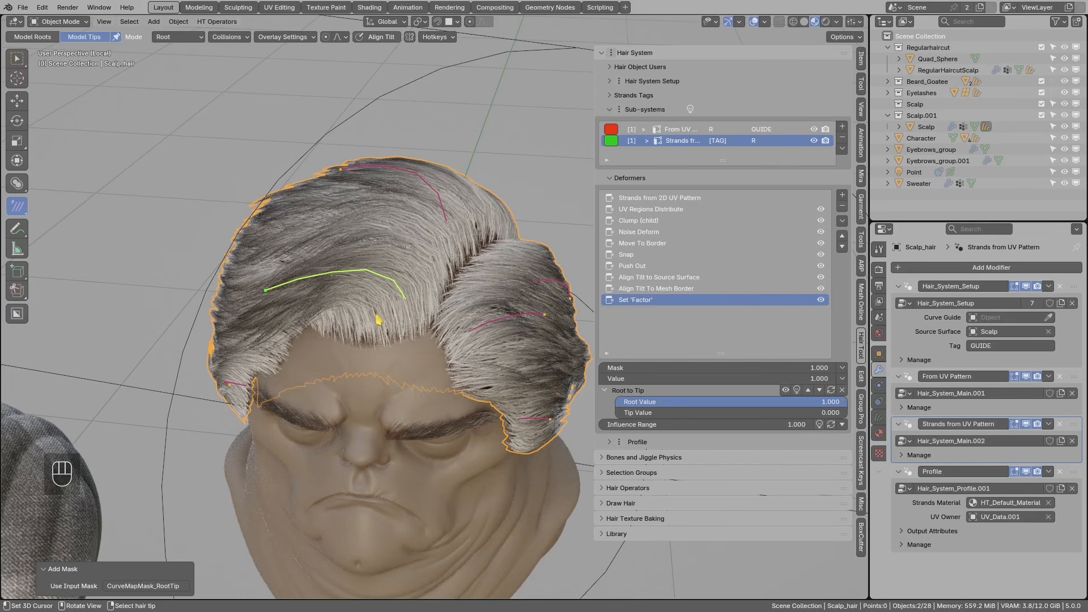
{"action": "mouse_move", "coordinate": [395, 317]}
{"action": "left_mouse_down"}
{"action": "mouse_move", "coordinate": [365, 311]}
{"action": "mouse_move", "coordinate": [432, 324]}
{"action": "left_mouse_up"}
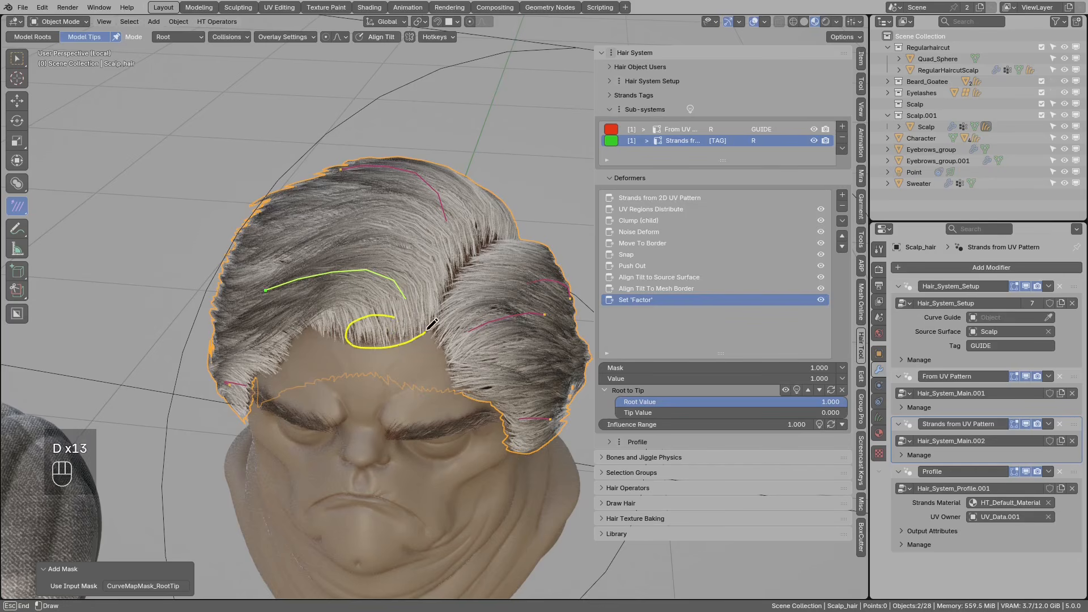
{"action": "left_click_drag", "start_coordinate": [354, 328], "coordinate": [353, 329]}
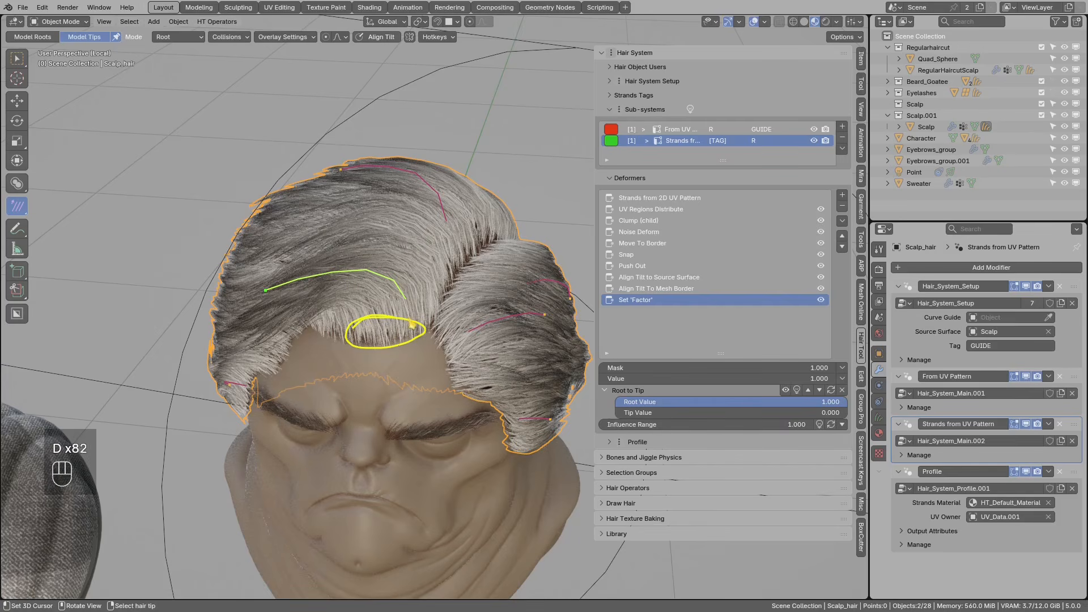
{"action": "right_click_drag", "start_coordinate": [405, 331], "coordinate": [403, 339]}
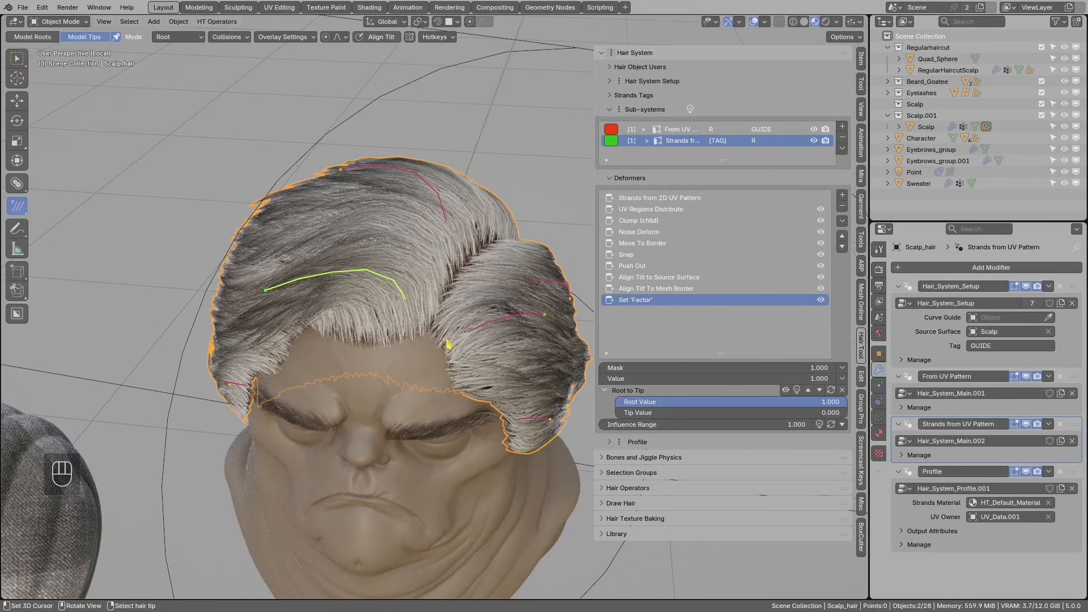
- Sketch and erase notes over the hair, then reopen the value's mask options
{"action": "left_click_drag", "start_coordinate": [428, 329], "coordinate": [440, 379]}
{"action": "mouse_move", "coordinate": [359, 346]}
{"action": "left_mouse_down"}
{"action": "mouse_move", "coordinate": [427, 340]}
{"action": "mouse_move", "coordinate": [465, 266]}
{"action": "left_mouse_up"}
{"action": "mouse_move", "coordinate": [465, 265]}
{"action": "right_mouse_down"}
{"action": "mouse_move", "coordinate": [449, 364]}
{"action": "mouse_move", "coordinate": [386, 340]}
{"action": "right_mouse_up"}
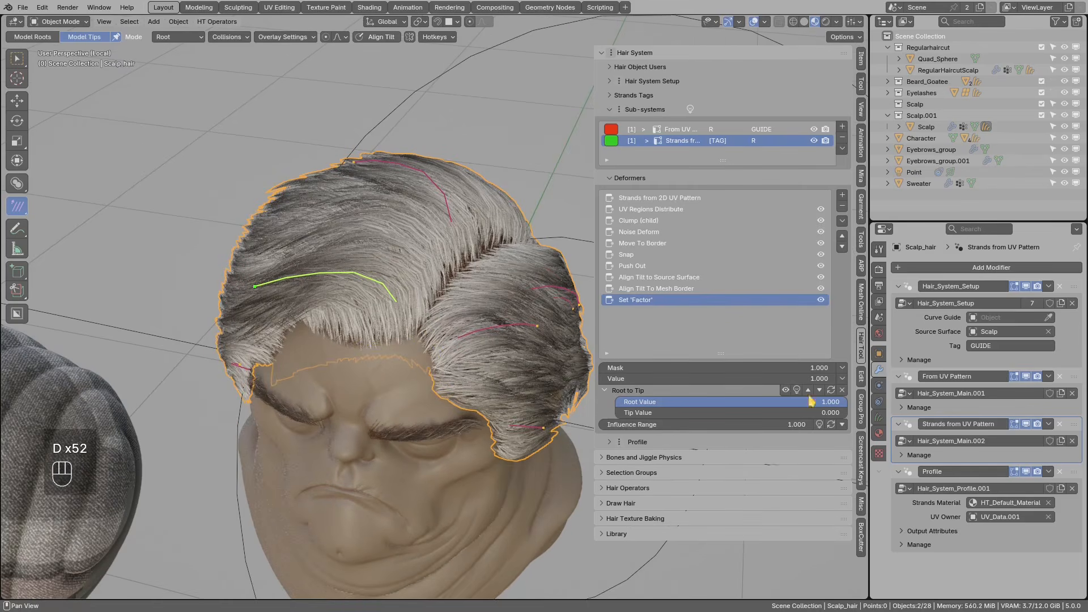
{"action": "left_click", "coordinate": [841, 380]}
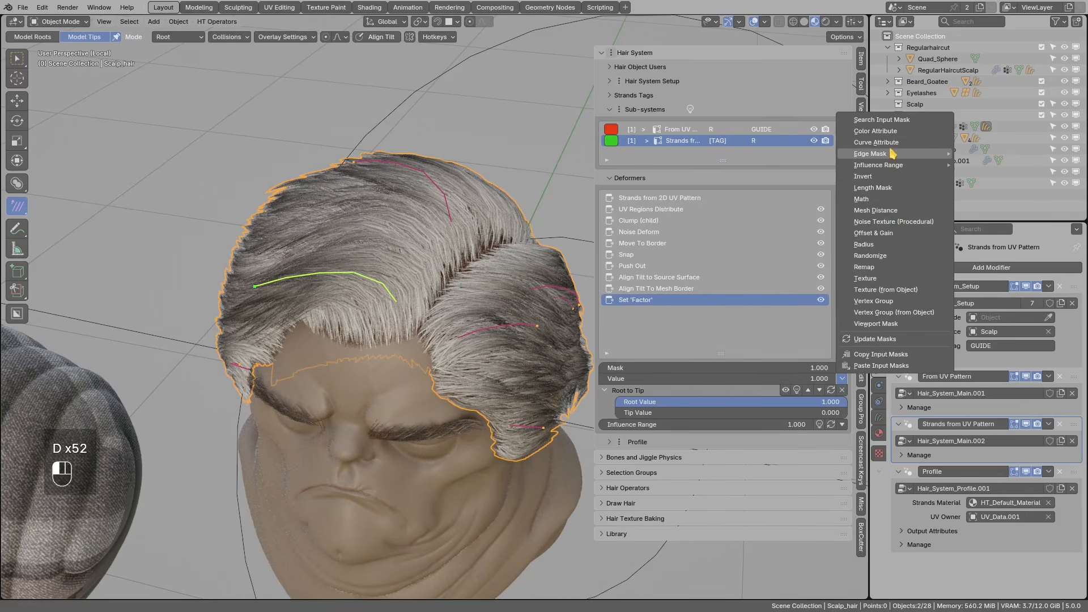
- Add an Edge Distance mask that reads the sharp_edge attribute
{"action": "mouse_move", "coordinate": [896, 156]}
{"action": "left_click", "coordinate": [1002, 164]}
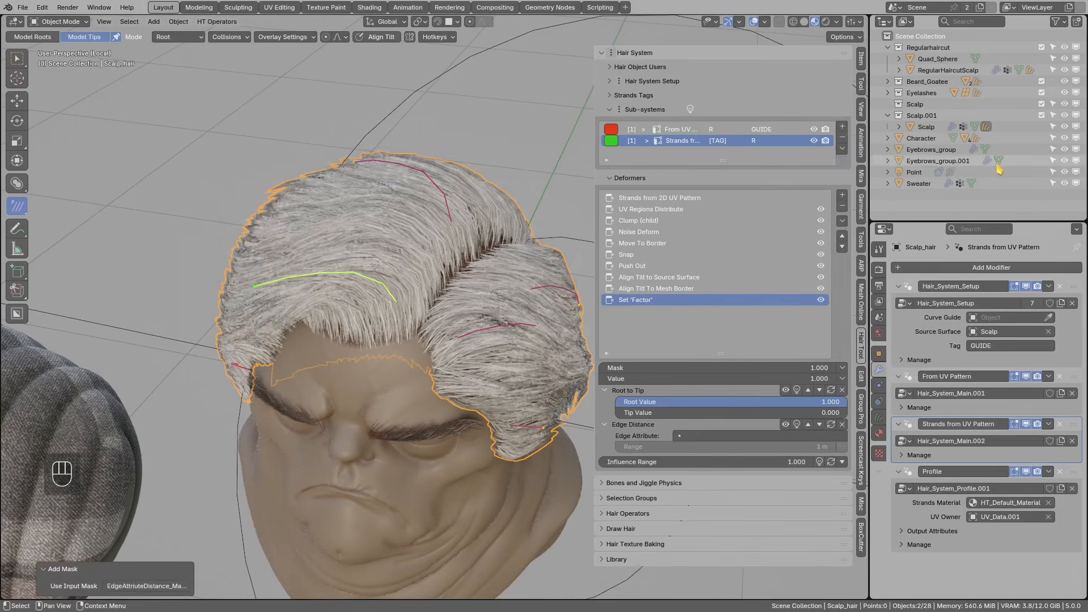
{"action": "left_click", "coordinate": [713, 436]}
{"action": "type", "text": "s"}
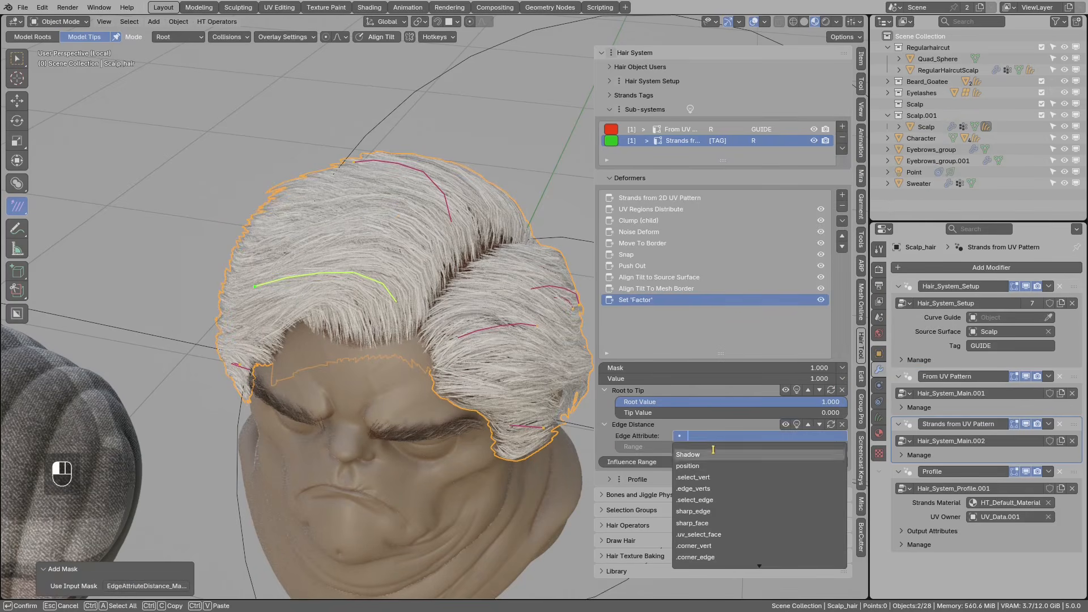
{"action": "left_click", "coordinate": [707, 455]}
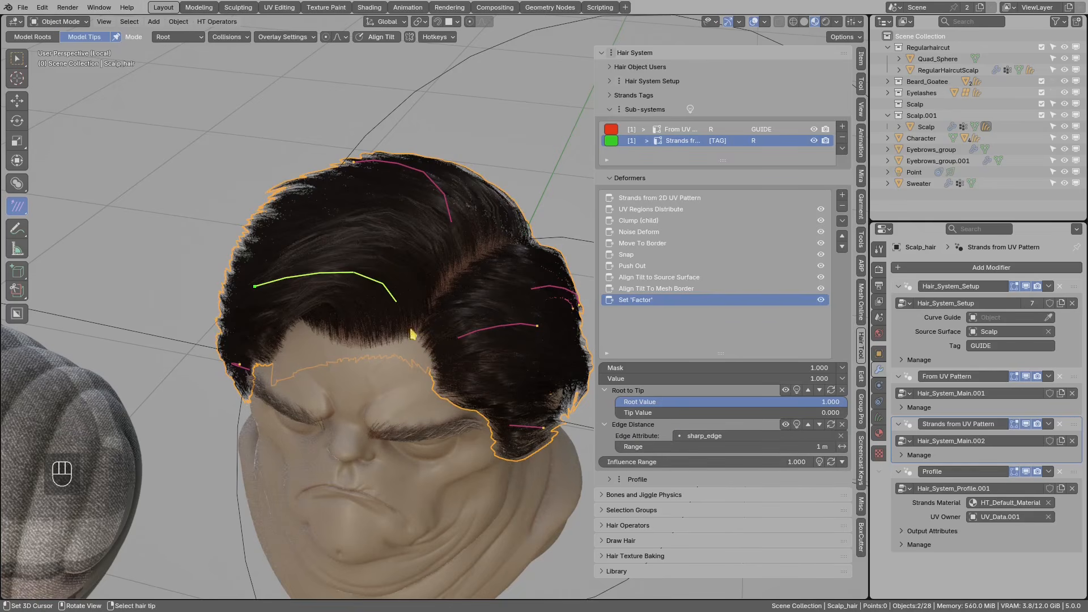
- Set the Edge Distance range to 0.01 m after first trying 0.1 m
{"action": "left_click", "coordinate": [783, 450]}
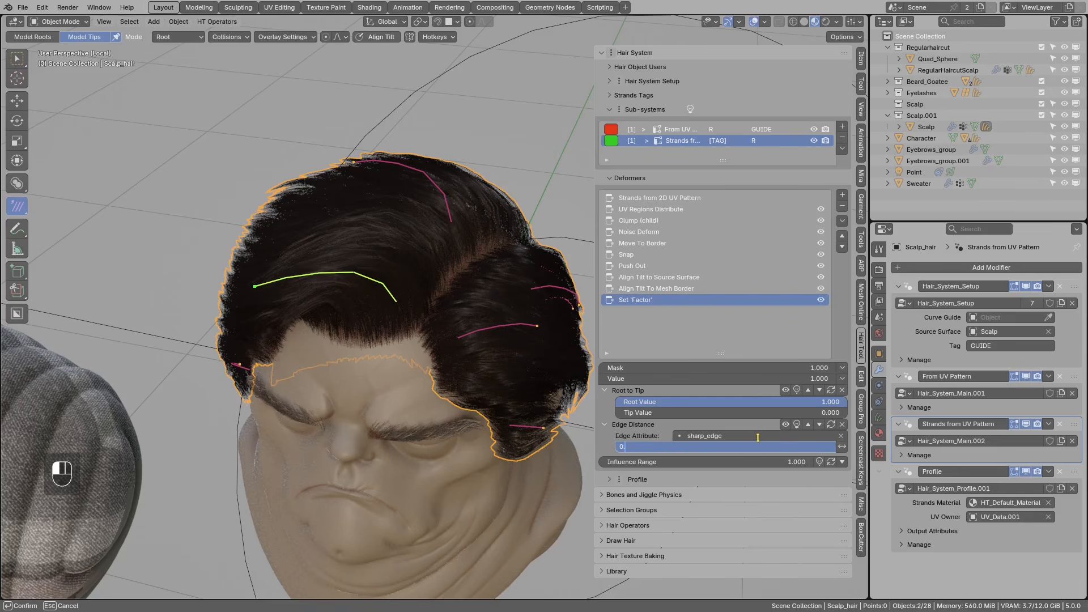
{"action": "key", "text": "Return"}
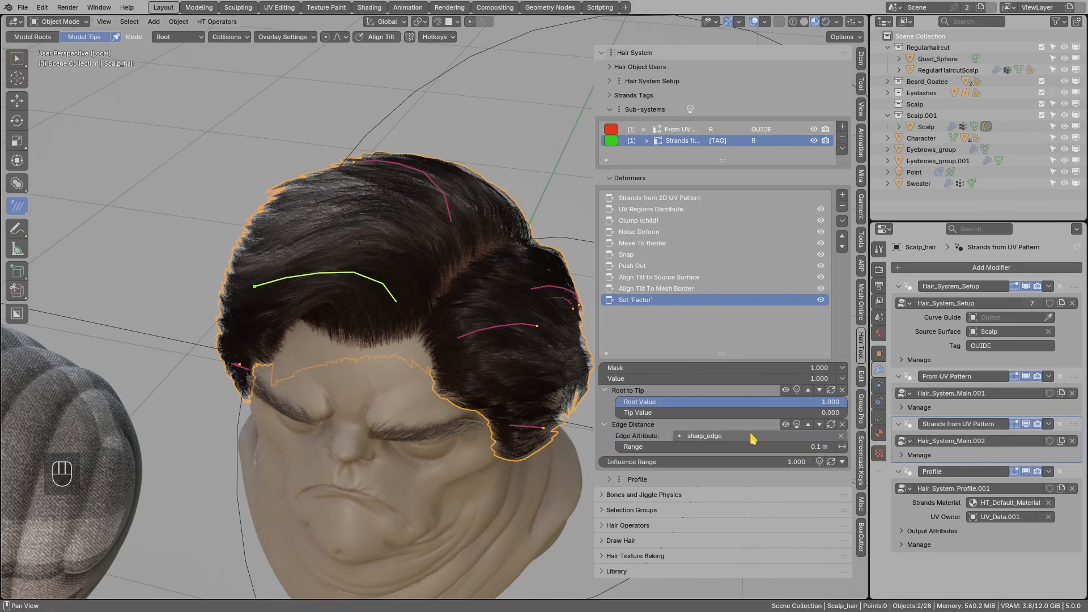
{"action": "left_click", "coordinate": [641, 447]}
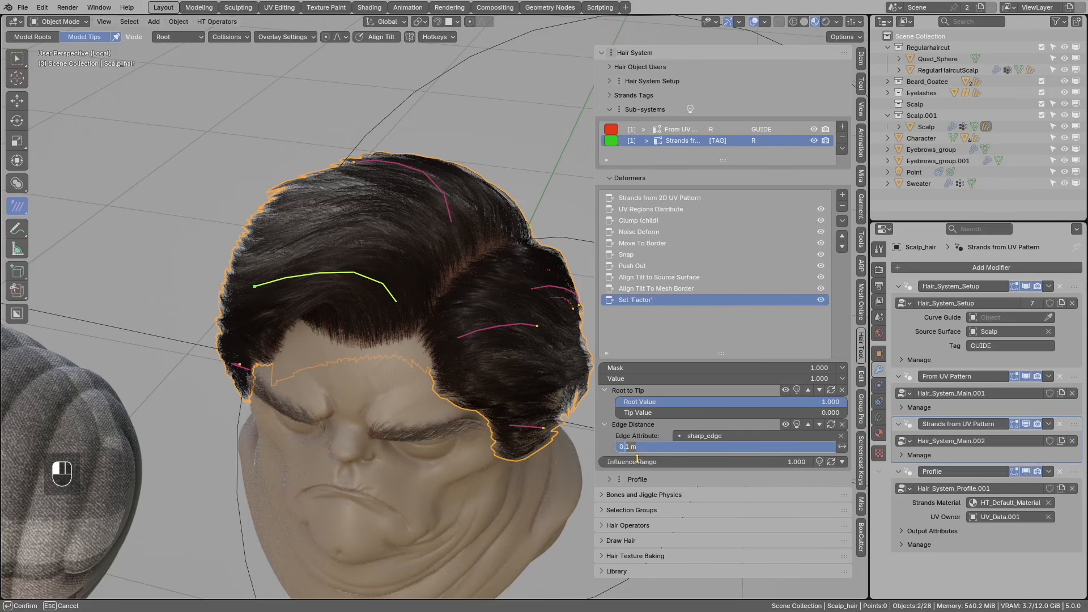
{"action": "key", "text": "Return"}
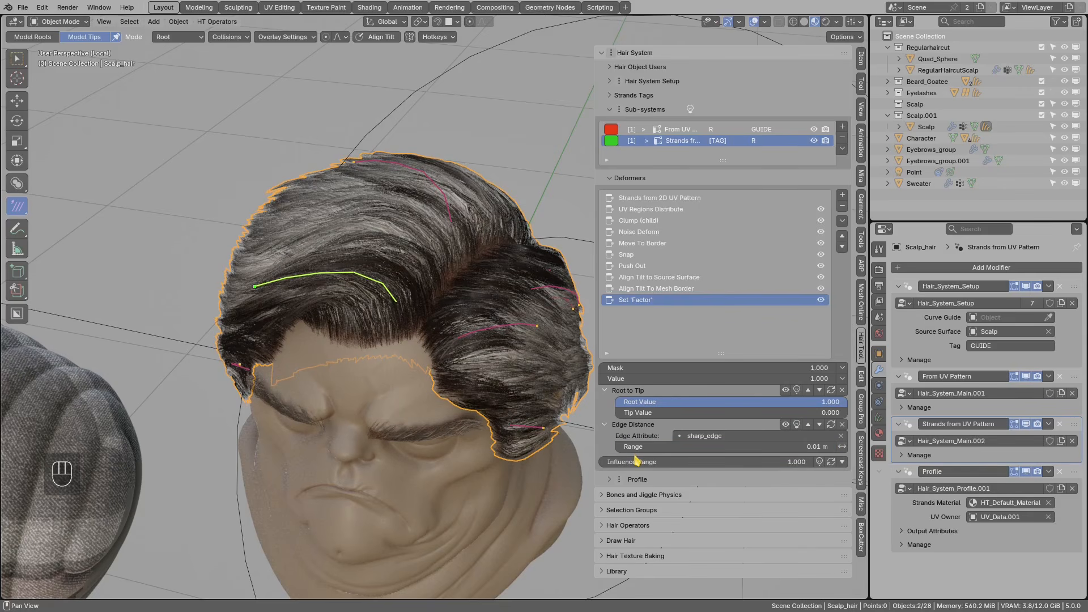
- Toggle the Edge Distance mask off and back on to compare the hair
{"action": "middle_click_drag", "start_coordinate": [428, 363], "coordinate": [387, 330]}
{"action": "key", "text": "d"}
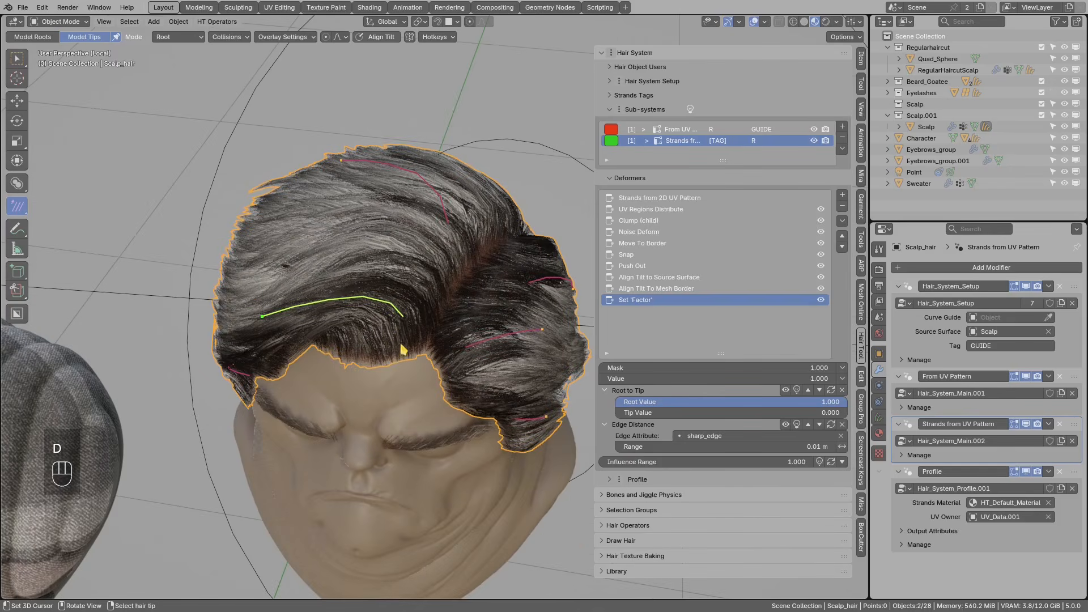
{"action": "left_click", "coordinate": [785, 424]}
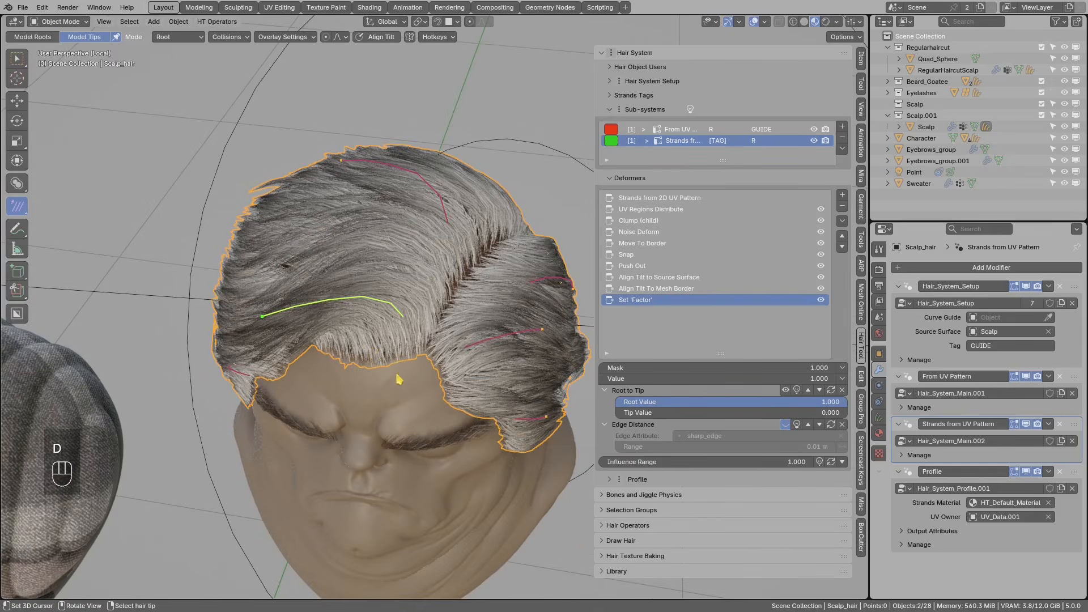
{"action": "left_click", "coordinate": [785, 424]}
{"action": "middle_click_drag", "start_coordinate": [368, 329], "coordinate": [400, 341]}
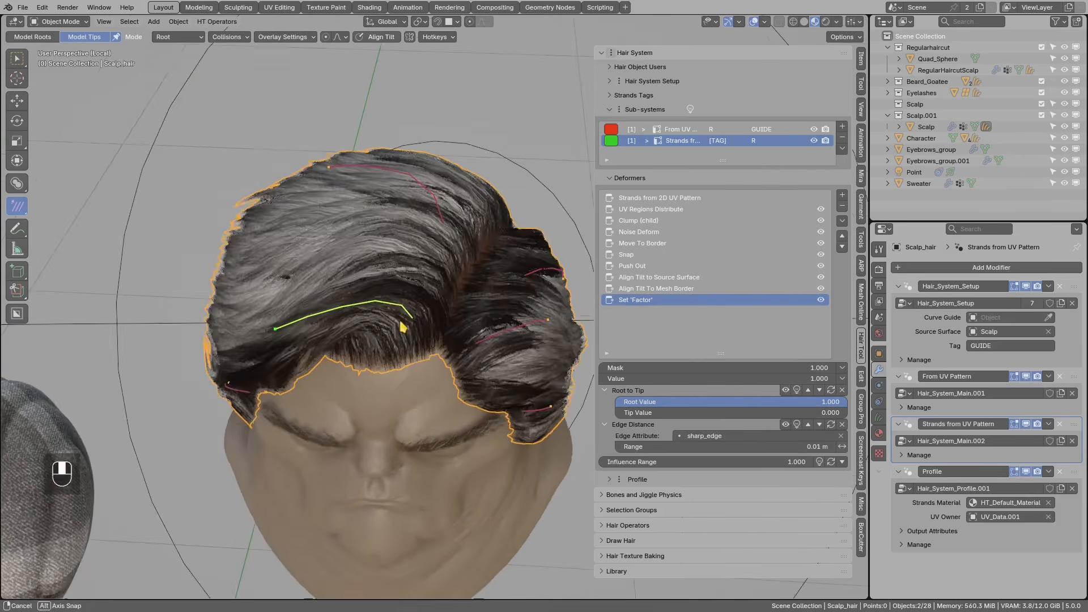
{"action": "left_click", "coordinate": [842, 379]}
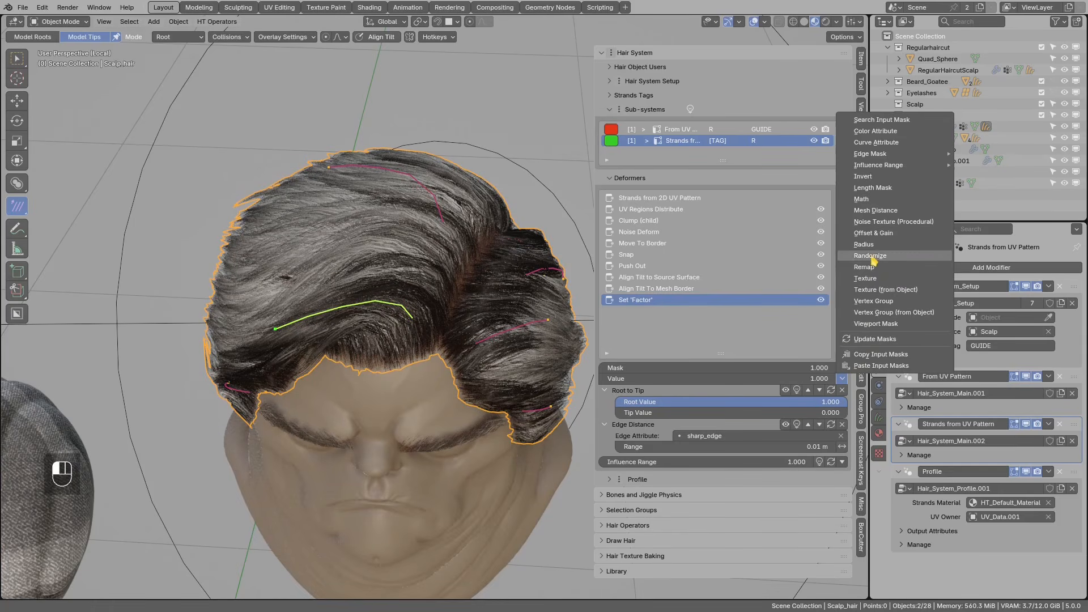
- Add an Invert mask to the Factor value and deselect all hair strands
{"action": "left_click", "coordinate": [871, 178]}
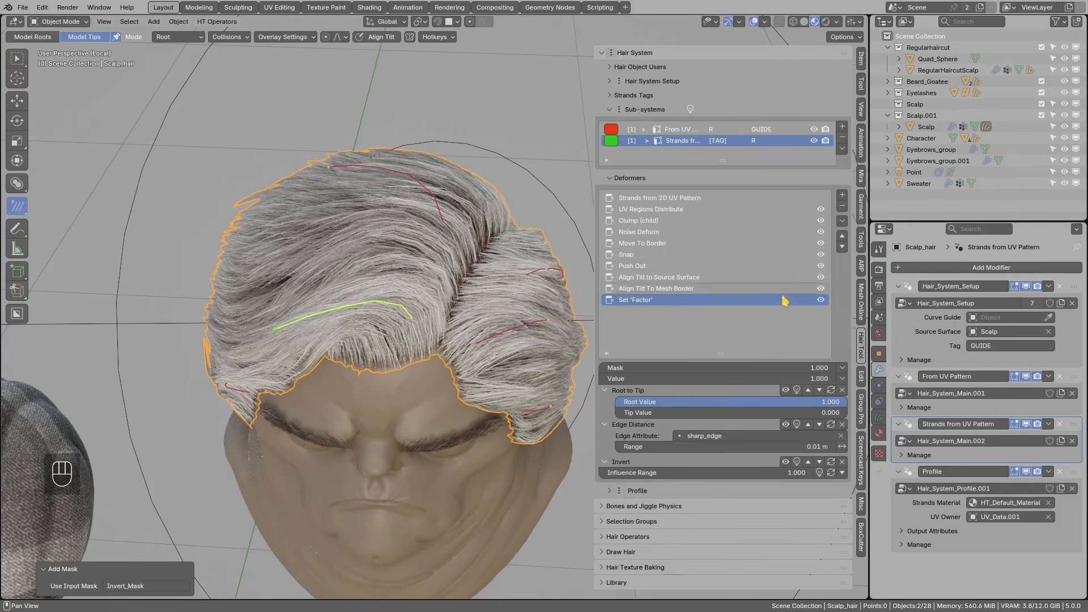
{"action": "middle_click_drag", "start_coordinate": [462, 366], "coordinate": [395, 321]}
{"action": "key", "text": "alt+a"}
- Sketch annotation strokes over the hairline, review the front view, and deselect all strands
{"action": "key", "text": "d"}
{"action": "mouse_move", "coordinate": [343, 326]}
{"action": "left_mouse_down"}
{"action": "mouse_move", "coordinate": [410, 338]}
{"action": "mouse_move", "coordinate": [363, 337]}
{"action": "left_mouse_up"}
{"action": "scroll", "coordinate": [366, 335], "scroll_direction": "down", "scroll_amount": 1}
{"action": "right_click_drag", "start_coordinate": [366, 335], "coordinate": [411, 331]}
{"action": "mouse_move", "coordinate": [377, 323]}
{"action": "left_mouse_down"}
{"action": "mouse_move", "coordinate": [420, 324]}
{"action": "mouse_move", "coordinate": [372, 325]}
{"action": "left_mouse_up"}
{"action": "mouse_move", "coordinate": [387, 317]}
{"action": "middle_mouse_down"}
{"action": "mouse_move", "coordinate": [423, 316]}
{"action": "mouse_move", "coordinate": [422, 360]}
{"action": "mouse_move", "coordinate": [493, 322]}
{"action": "mouse_move", "coordinate": [427, 331]}
{"action": "mouse_move", "coordinate": [428, 318]}
{"action": "middle_mouse_up"}
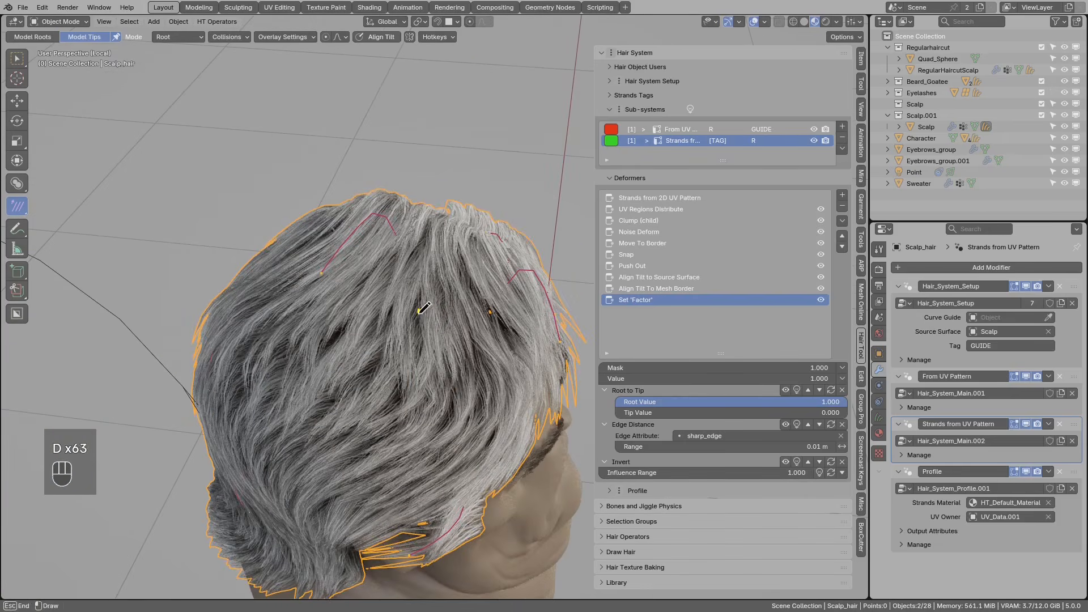
{"action": "middle_click_drag", "start_coordinate": [495, 323], "coordinate": [400, 340]}
{"action": "key", "text": "alt+a"}
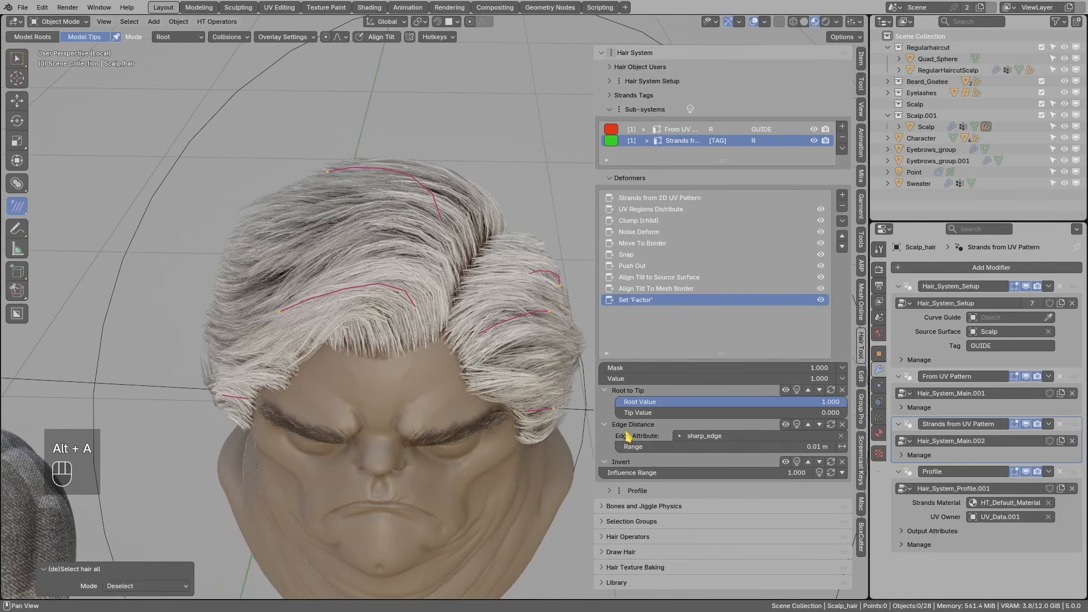
- Enable the Edge Distance mask's own Factor and lower it from 1.000 to 0.745, then annotate the side hair
{"action": "left_click", "coordinate": [831, 425]}
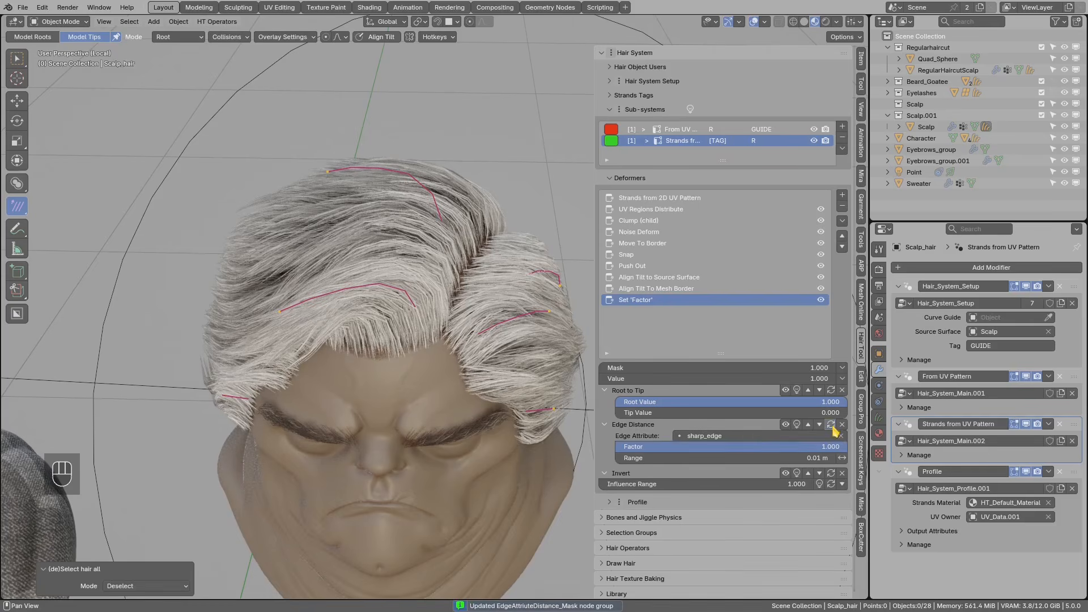
{"action": "left_click_drag", "start_coordinate": [825, 447], "coordinate": [805, 463]}
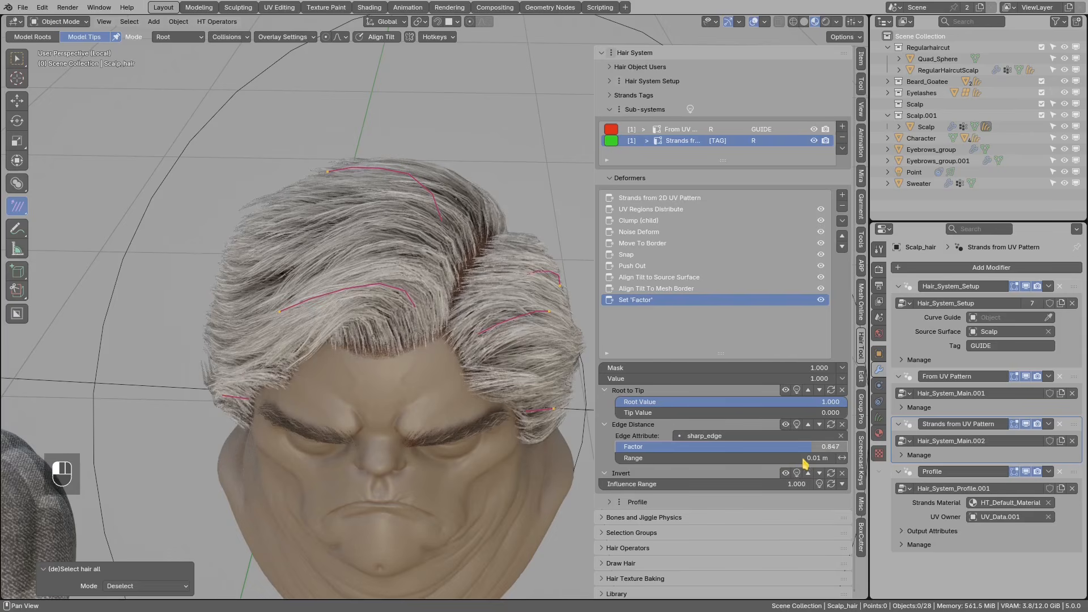
{"action": "left_click_drag", "start_coordinate": [738, 456], "coordinate": [767, 458]}
{"action": "mouse_move", "coordinate": [541, 444]}
{"action": "middle_mouse_down"}
{"action": "mouse_move", "coordinate": [460, 365]}
{"action": "mouse_move", "coordinate": [384, 340]}
{"action": "mouse_move", "coordinate": [514, 307]}
{"action": "middle_mouse_up"}
{"action": "key", "text": "d"}
{"action": "mouse_move", "coordinate": [512, 272]}
{"action": "left_mouse_down"}
{"action": "mouse_move", "coordinate": [494, 319]}
{"action": "mouse_move", "coordinate": [519, 290]}
{"action": "left_mouse_up"}
{"action": "right_click_drag", "start_coordinate": [519, 290], "coordinate": [536, 302]}
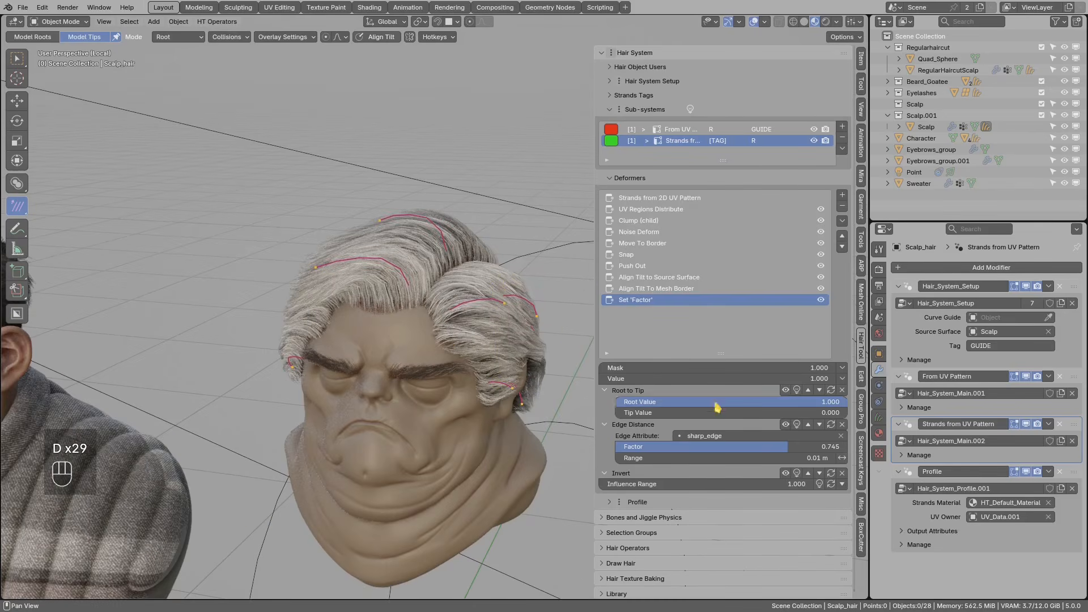
- Add a Vertex Group mask that uses the Group vertex group
{"action": "left_click", "coordinate": [843, 379]}
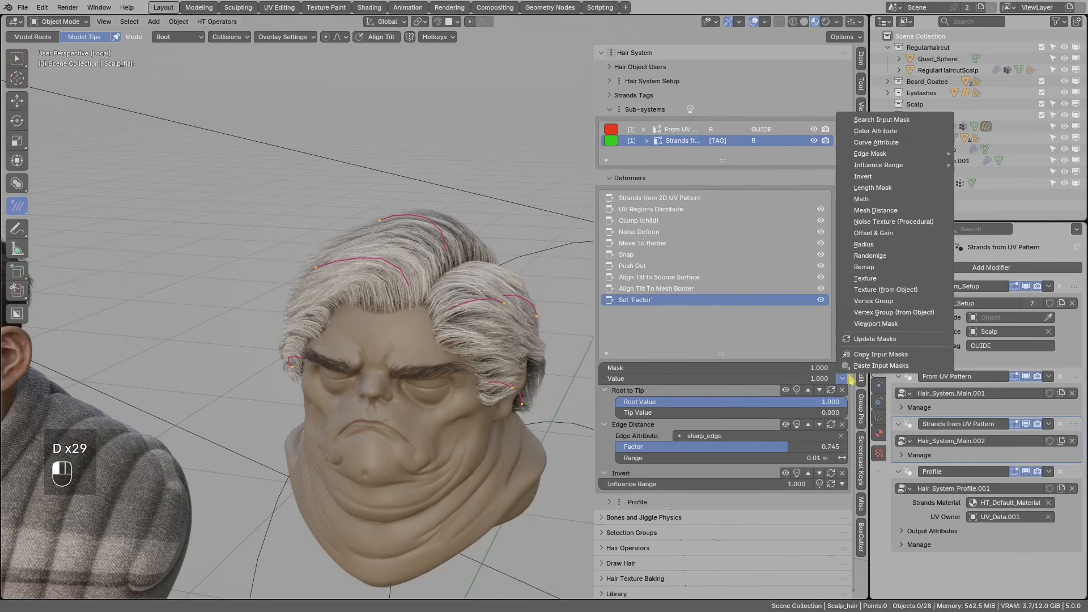
{"action": "left_click", "coordinate": [870, 306]}
{"action": "left_click", "coordinate": [652, 495]}
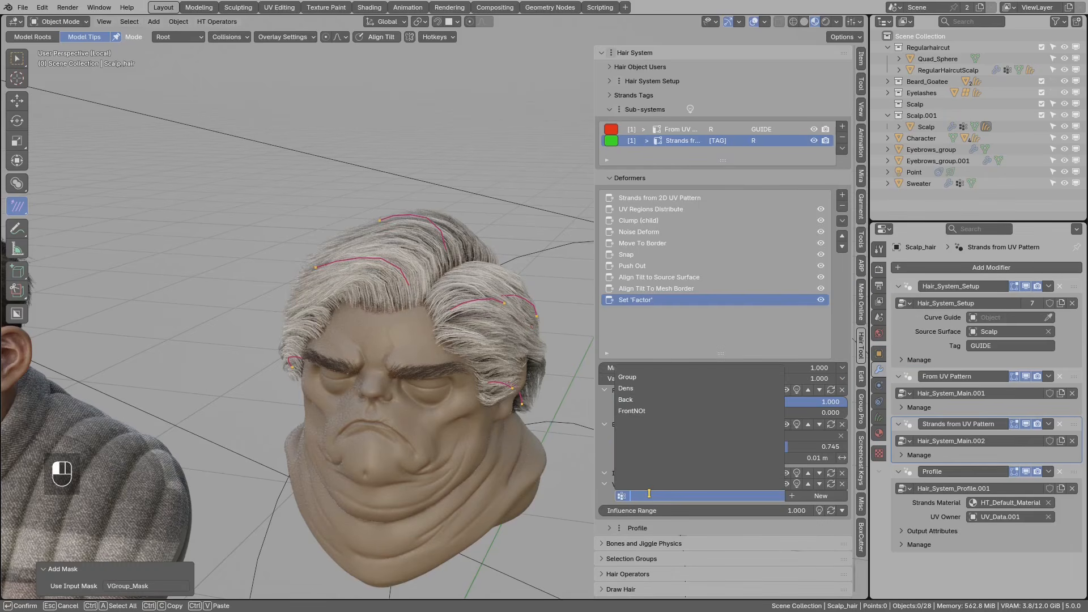
{"action": "left_click", "coordinate": [637, 377]}
{"action": "middle_click_drag", "start_coordinate": [408, 317], "coordinate": [696, 430]}
{"action": "middle_click_drag", "start_coordinate": [797, 489], "coordinate": [508, 326]}
{"action": "mouse_move", "coordinate": [460, 308]}
{"action": "middle_mouse_down"}
{"action": "mouse_move", "coordinate": [364, 323]}
{"action": "mouse_move", "coordinate": [447, 322]}
{"action": "middle_mouse_up"}
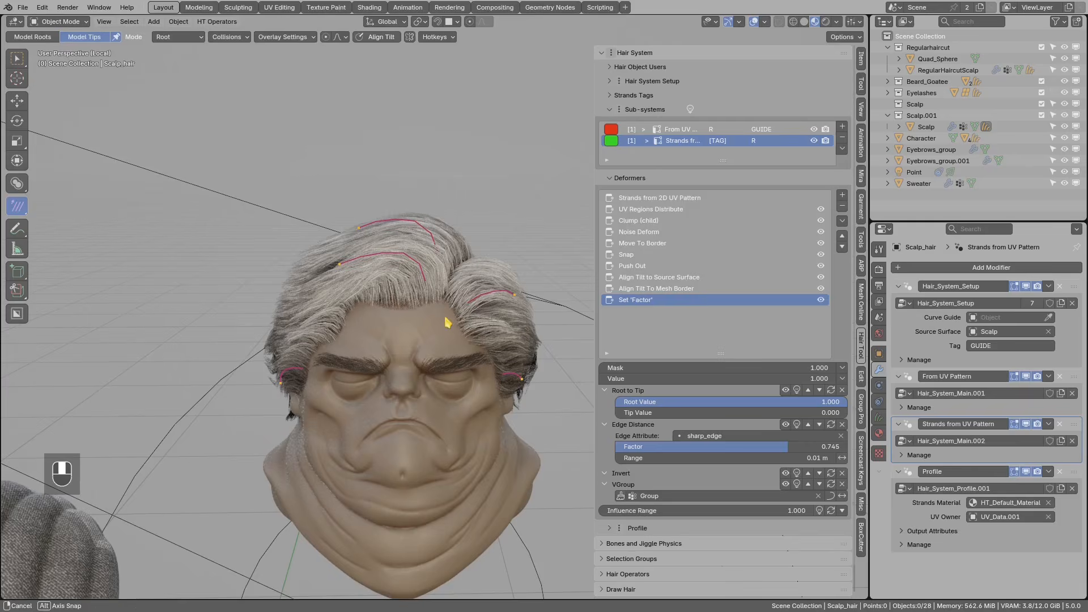
- Move the vertex group mask above Invert and back below it, then annotate the hair
{"action": "left_click", "coordinate": [809, 485]}
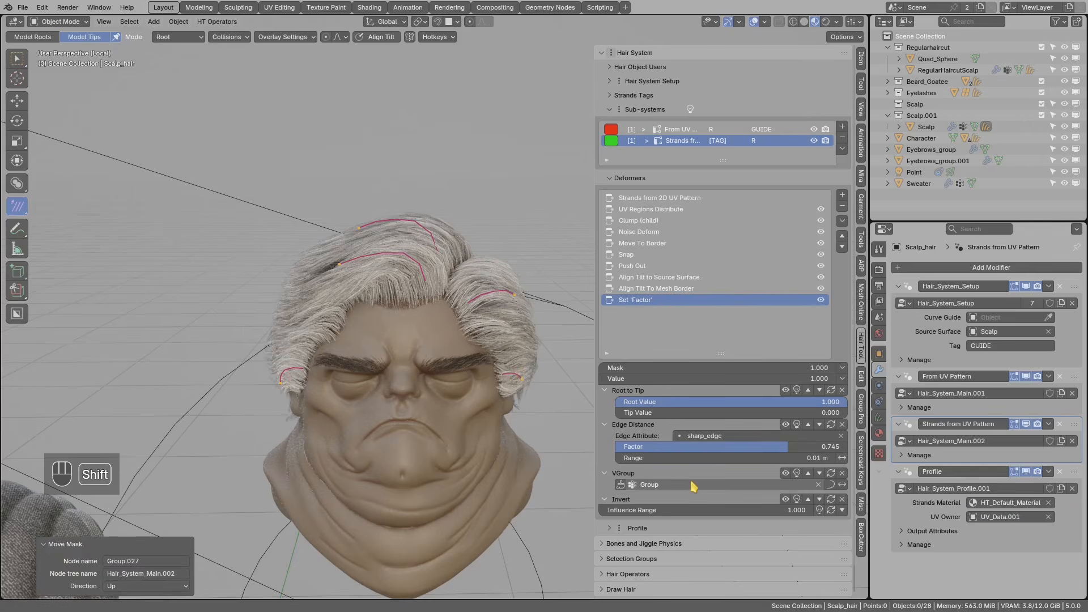
{"action": "left_click", "coordinate": [820, 474]}
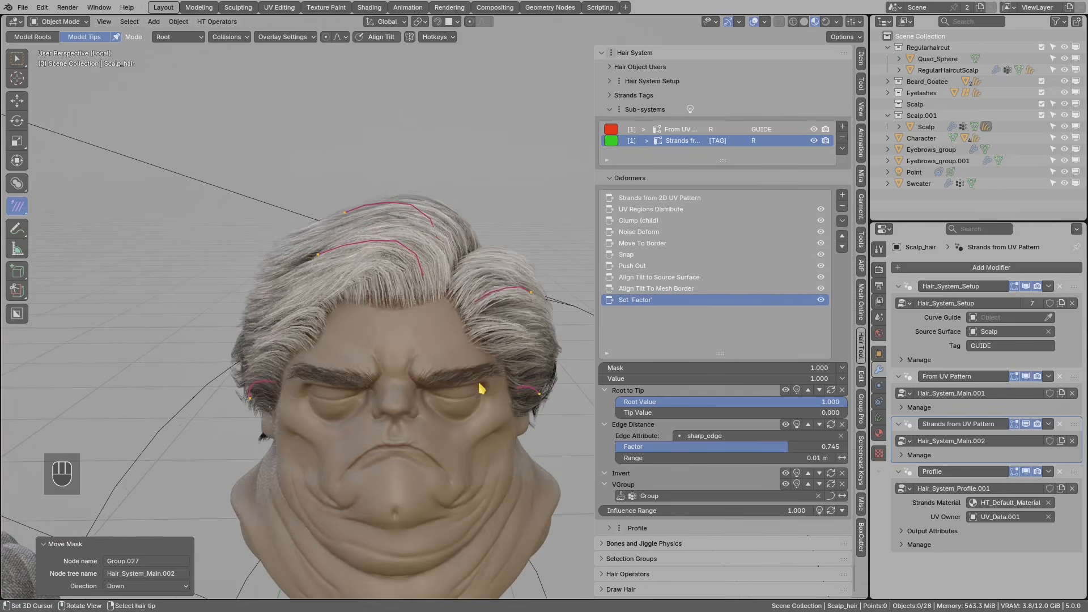
{"action": "scroll", "coordinate": [560, 437], "scroll_direction": "up", "scroll_amount": 2}
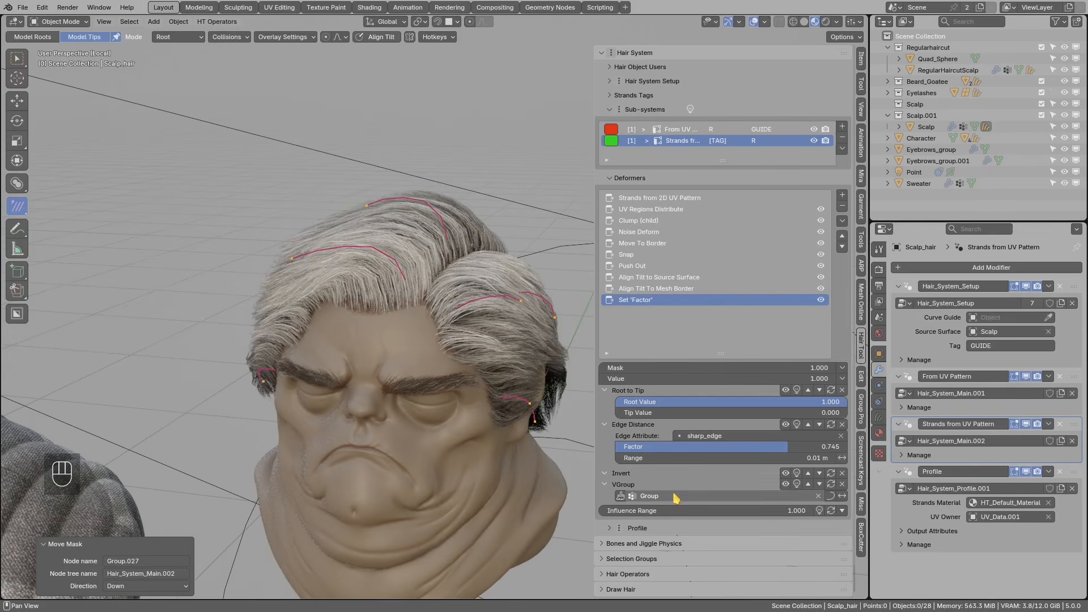
{"action": "middle_click_drag", "start_coordinate": [503, 374], "coordinate": [586, 457]}
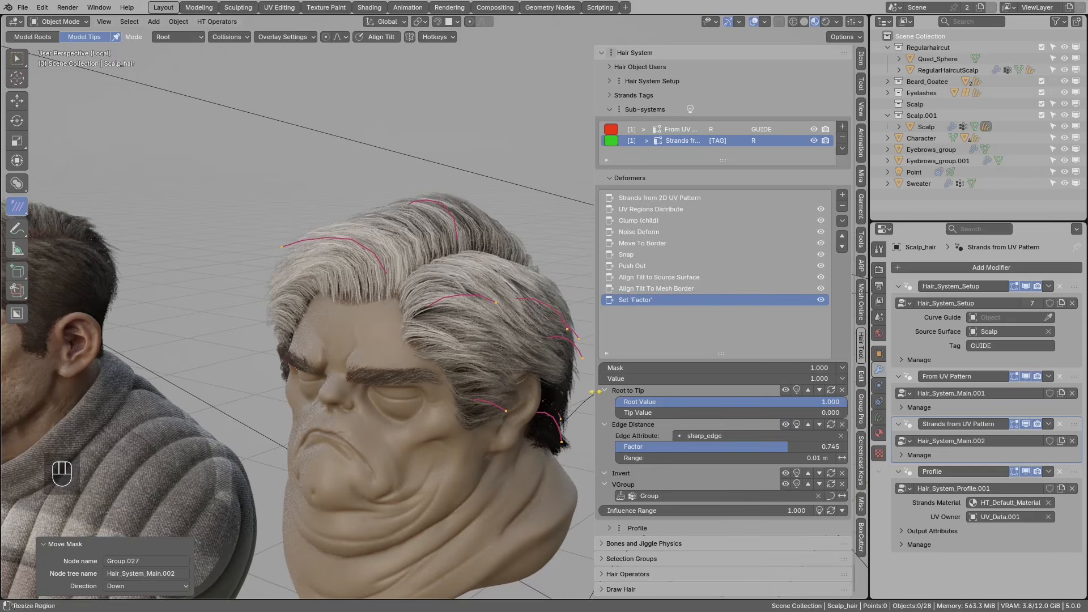
{"action": "scroll", "coordinate": [476, 341], "scroll_direction": "down", "scroll_amount": 1}
{"action": "key", "text": "d"}
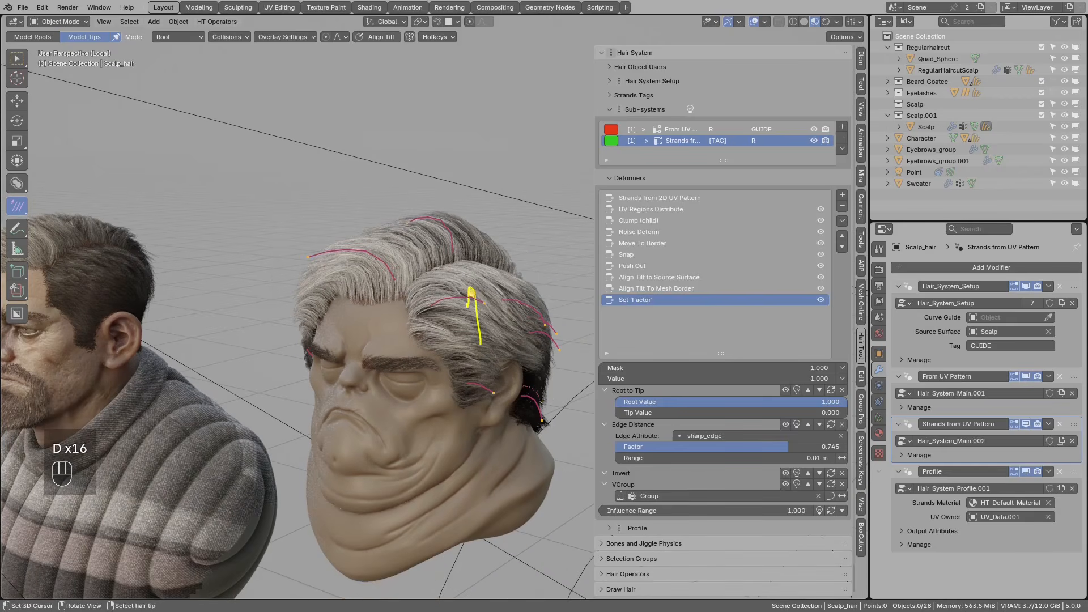
{"action": "left_click", "coordinate": [844, 379]}
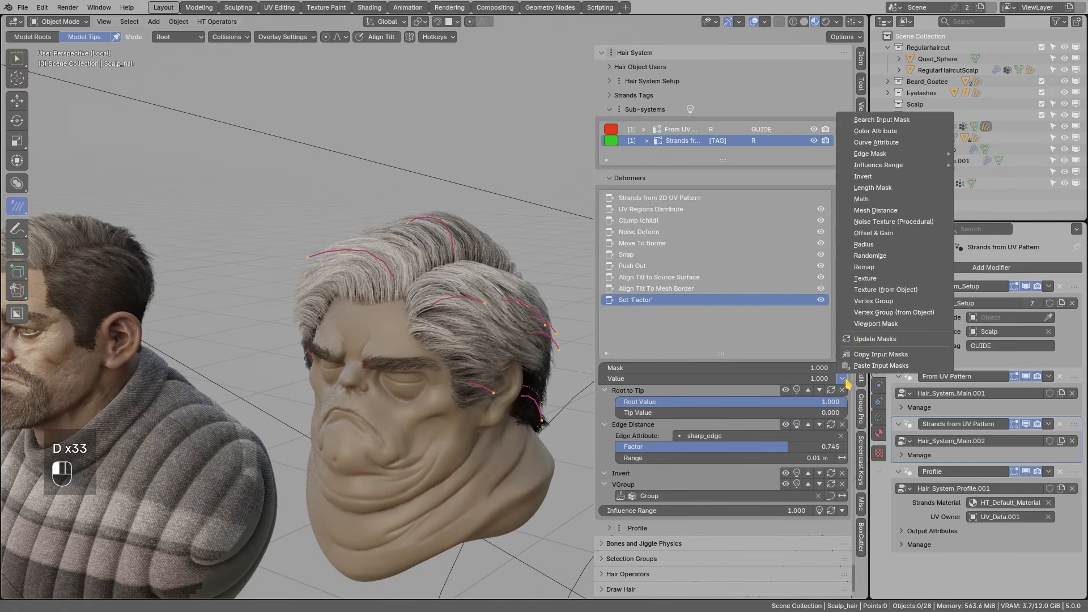
- Add a Remap mask, raise From Min to 0.300, settle it at 0.100, and inspect the head
{"action": "left_click", "coordinate": [856, 278]}
{"action": "middle_click_drag", "start_coordinate": [509, 388], "coordinate": [423, 391]}
{"action": "left_click", "coordinate": [845, 522]}
{"action": "left_click", "coordinate": [845, 523]}
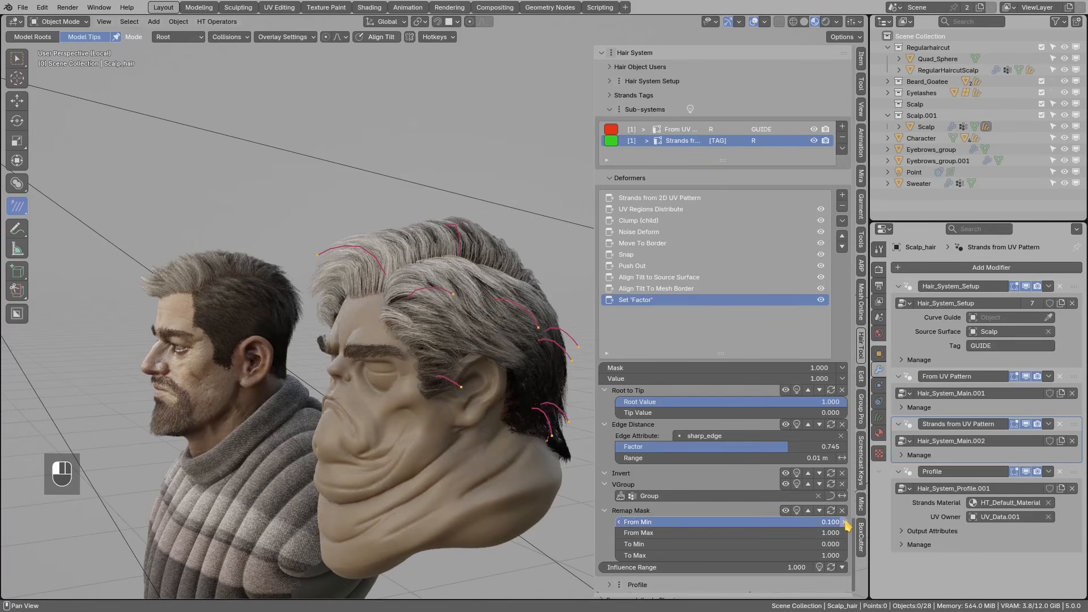
{"action": "left_click", "coordinate": [846, 522]}
{"action": "left_click", "coordinate": [619, 522]}
{"action": "left_click", "coordinate": [618, 522]}
{"action": "middle_click_drag", "start_coordinate": [394, 357], "coordinate": [502, 284]}
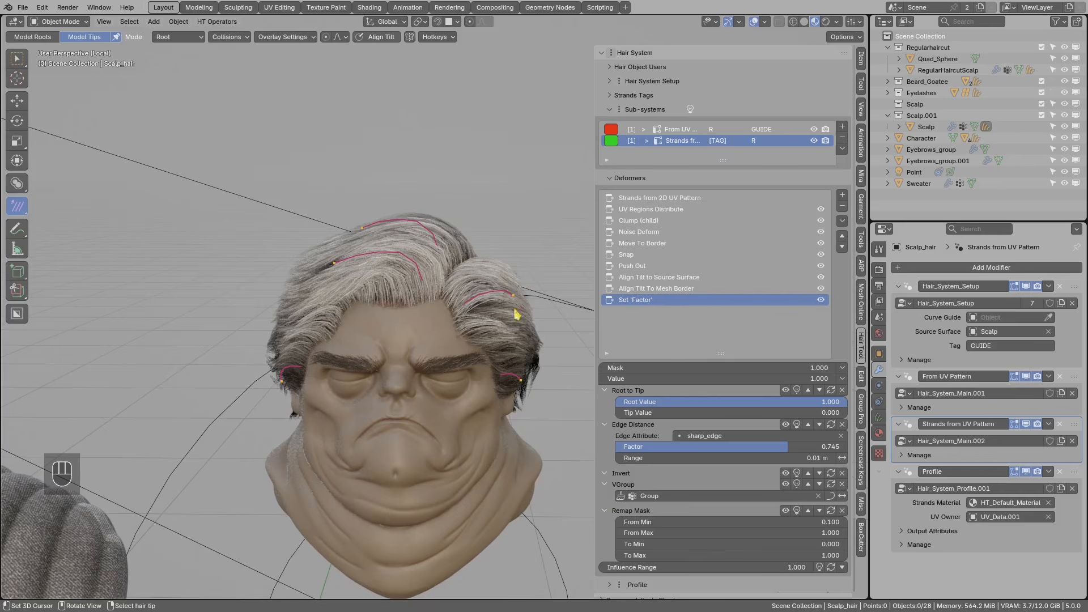
{"action": "scroll", "coordinate": [499, 301], "scroll_direction": "up", "scroll_amount": 3}
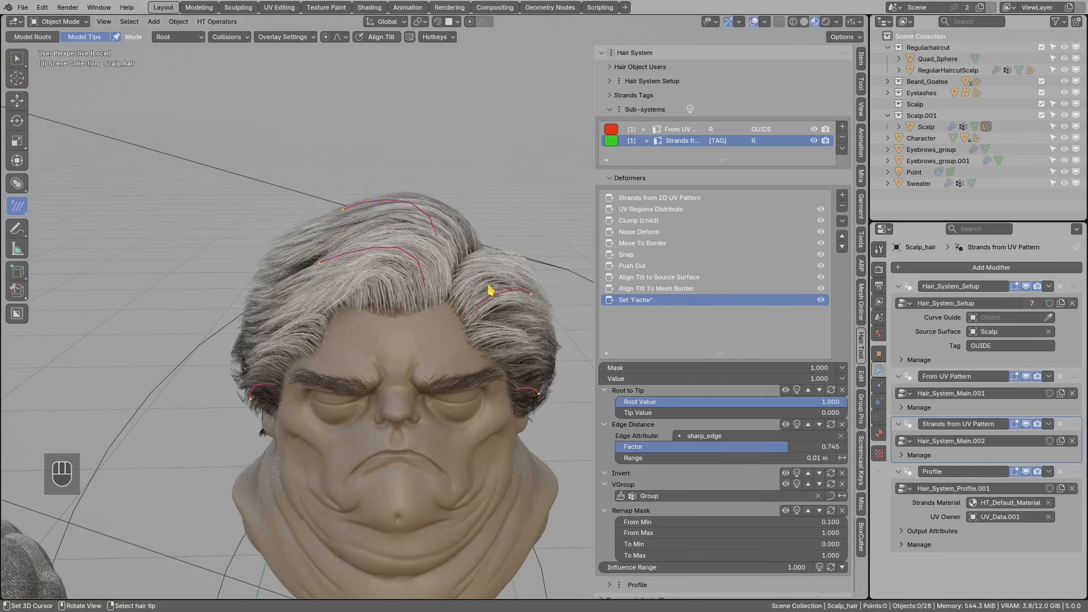
{"action": "mouse_move", "coordinate": [520, 317]}
{"action": "middle_mouse_down"}
{"action": "mouse_move", "coordinate": [433, 295]}
{"action": "mouse_move", "coordinate": [434, 320]}
{"action": "middle_mouse_up"}
{"action": "scroll", "coordinate": [434, 321], "scroll_direction": "down", "scroll_amount": 1}
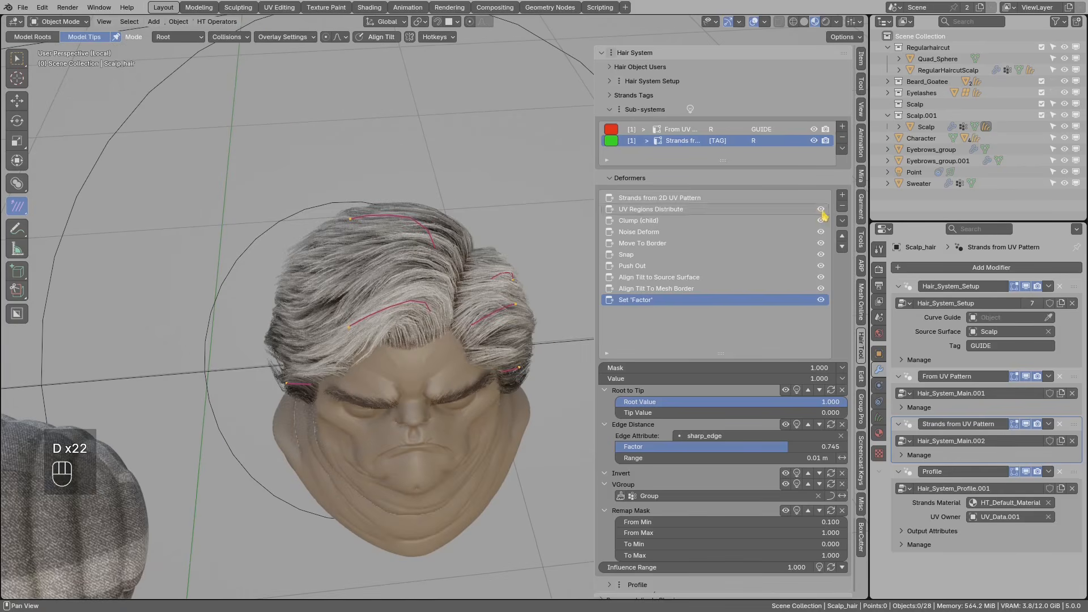
{"action": "left_click", "coordinate": [840, 196]}
- Add a Set 'SystemColor' deformer with a dark pink-red colour (#6C0E1D)
{"action": "mouse_move", "coordinate": [866, 223]}
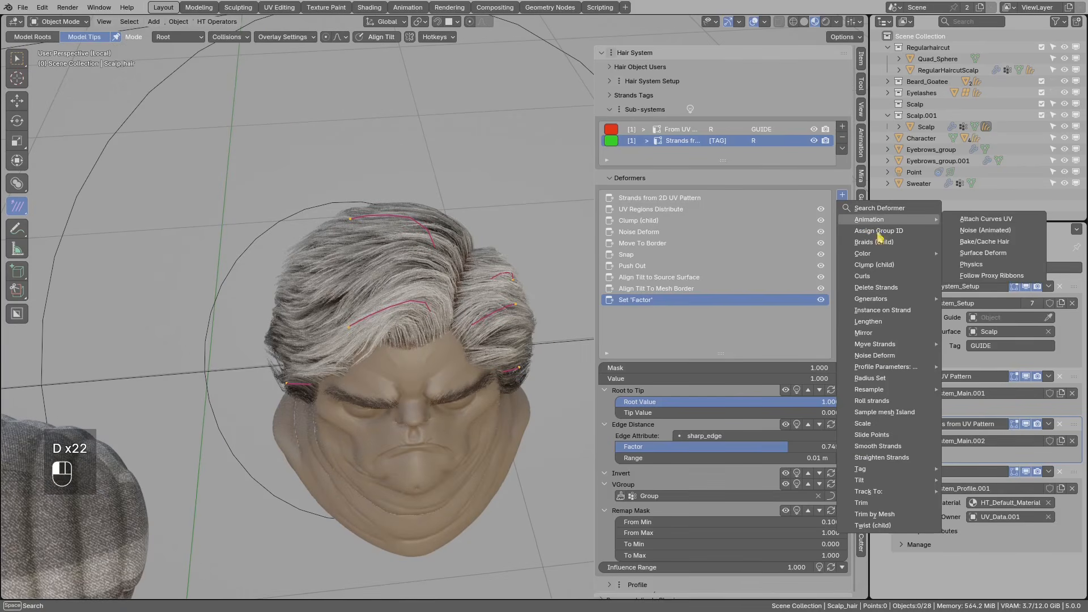
{"action": "mouse_move", "coordinate": [874, 258]}
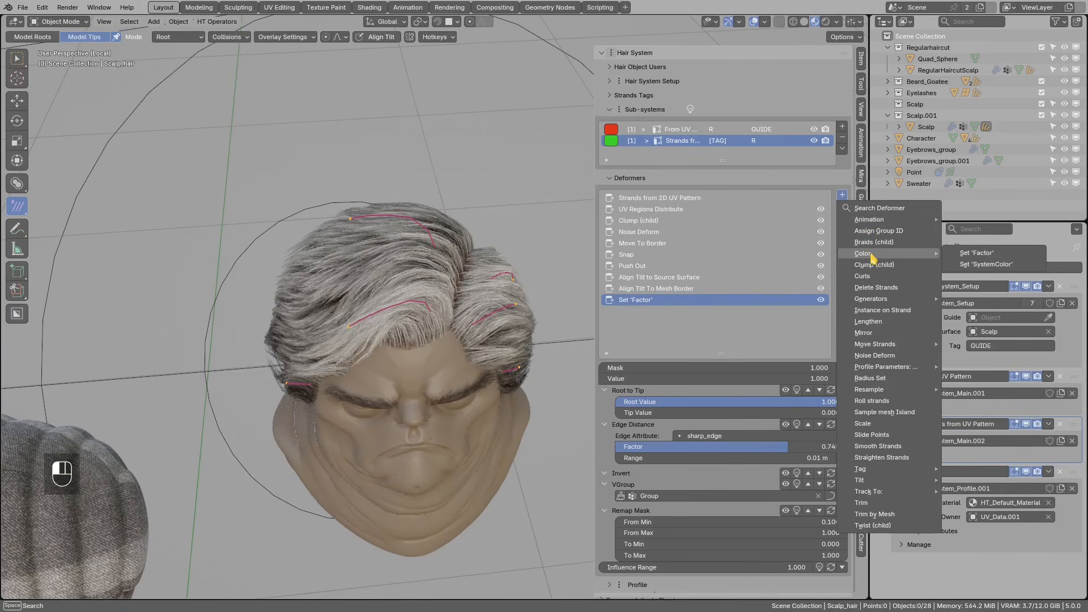
{"action": "left_click", "coordinate": [992, 264]}
{"action": "scroll", "coordinate": [498, 316], "scroll_direction": "up", "scroll_amount": 2}
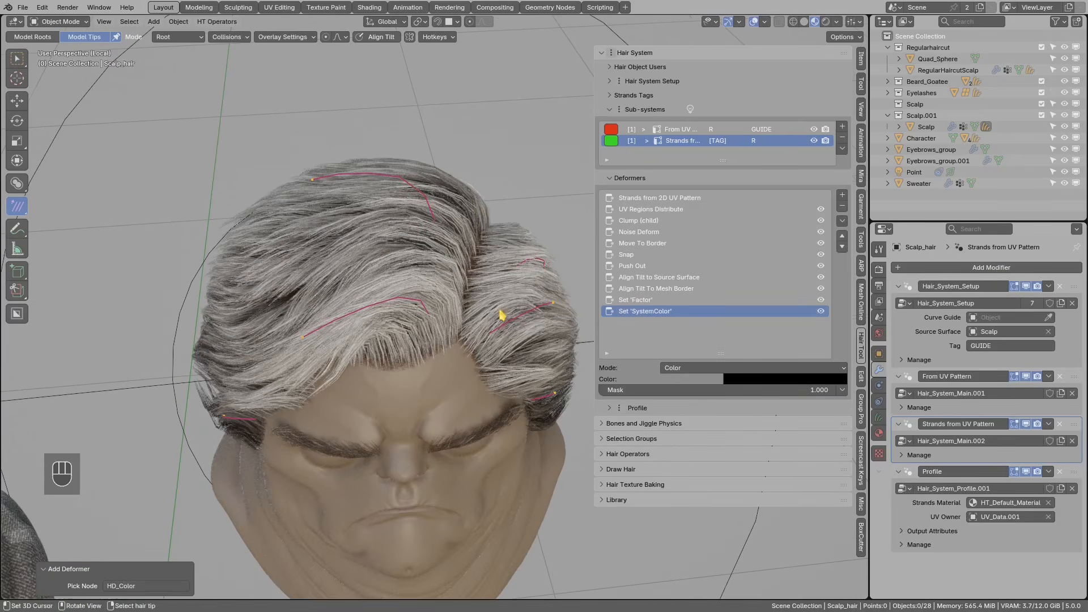
{"action": "left_click", "coordinate": [777, 379]}
{"action": "left_click", "coordinate": [828, 235]}
{"action": "left_click_drag", "start_coordinate": [782, 256], "coordinate": [781, 265]}
- Orbit and zoom around the pink-haired head to inspect the tint
{"action": "middle_click_drag", "start_coordinate": [456, 303], "coordinate": [448, 283]}
{"action": "middle_click_drag", "start_coordinate": [449, 325], "coordinate": [348, 332]}
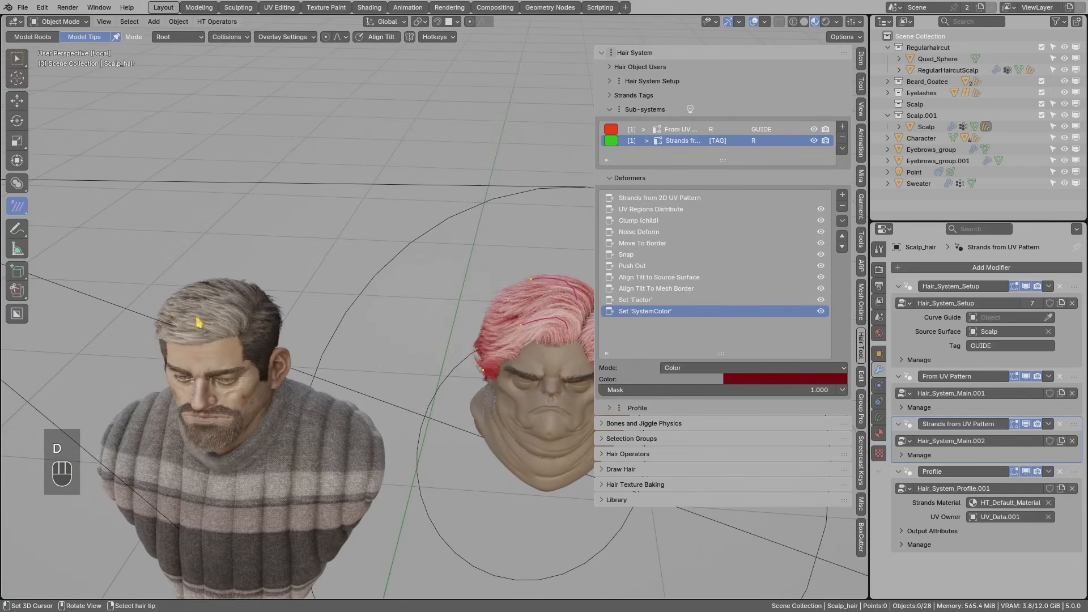
{"action": "key", "text": "d"}
{"action": "mouse_move", "coordinate": [479, 345]}
{"action": "middle_mouse_down", "text": "shift"}
{"action": "mouse_move", "coordinate": [366, 342]}
{"action": "mouse_move", "coordinate": [391, 320]}
{"action": "middle_mouse_up", "text": "shift"}
{"action": "scroll", "coordinate": [376, 349], "scroll_direction": "up", "scroll_amount": 4}
{"action": "middle_click_drag", "start_coordinate": [391, 320], "coordinate": [399, 351], "text": "shift"}
{"action": "scroll", "coordinate": [400, 350], "scroll_direction": "down", "scroll_amount": 2}
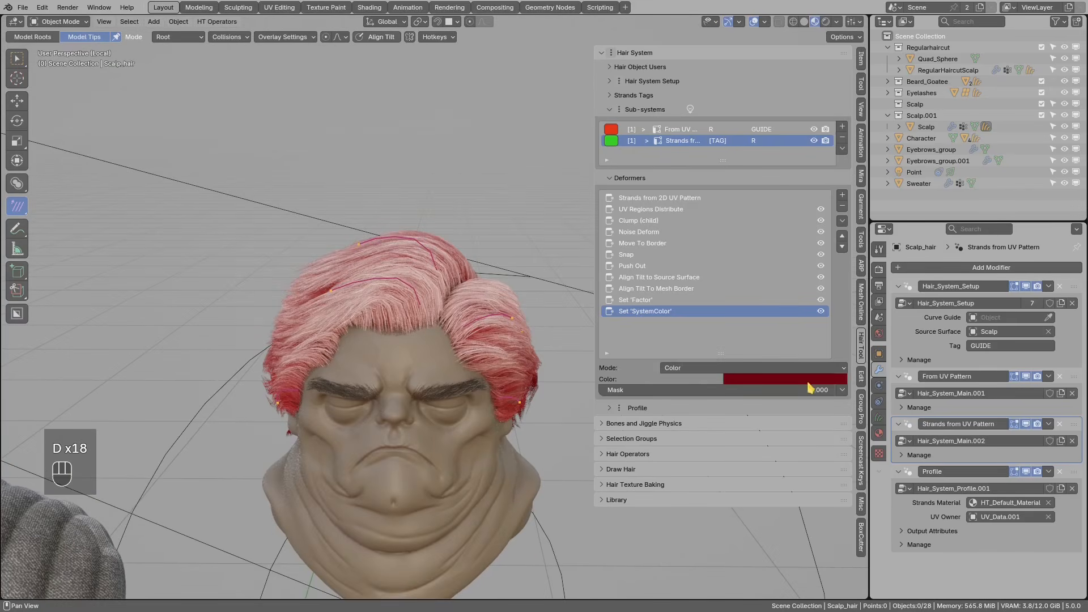
{"action": "left_click", "coordinate": [842, 391]}
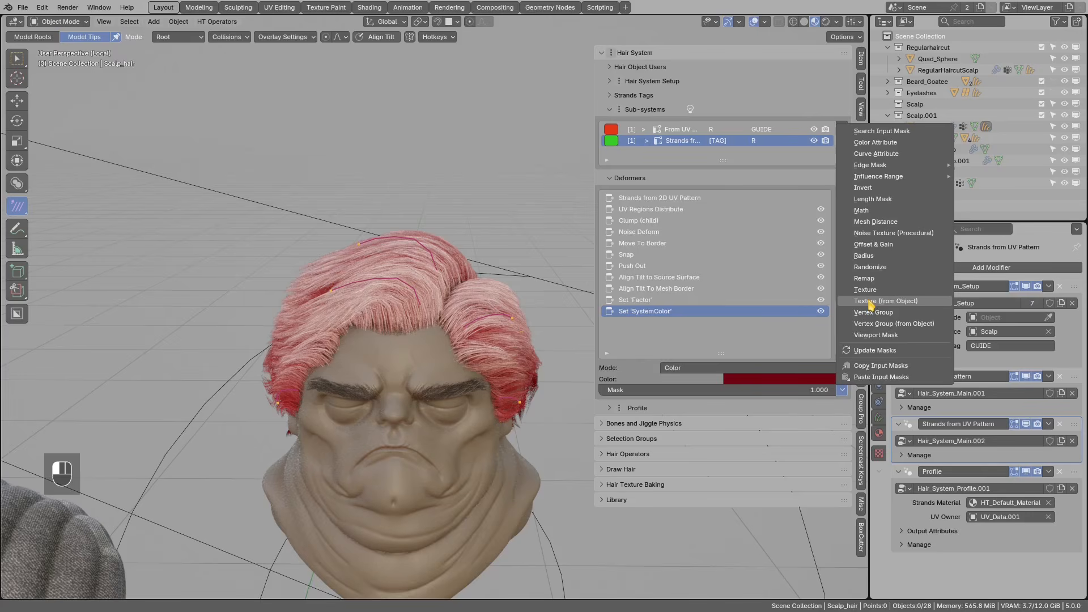
- Add a procedural Noise Texture mask, preview it on the strands, and set Scale to 11
{"action": "left_click", "coordinate": [879, 234]}
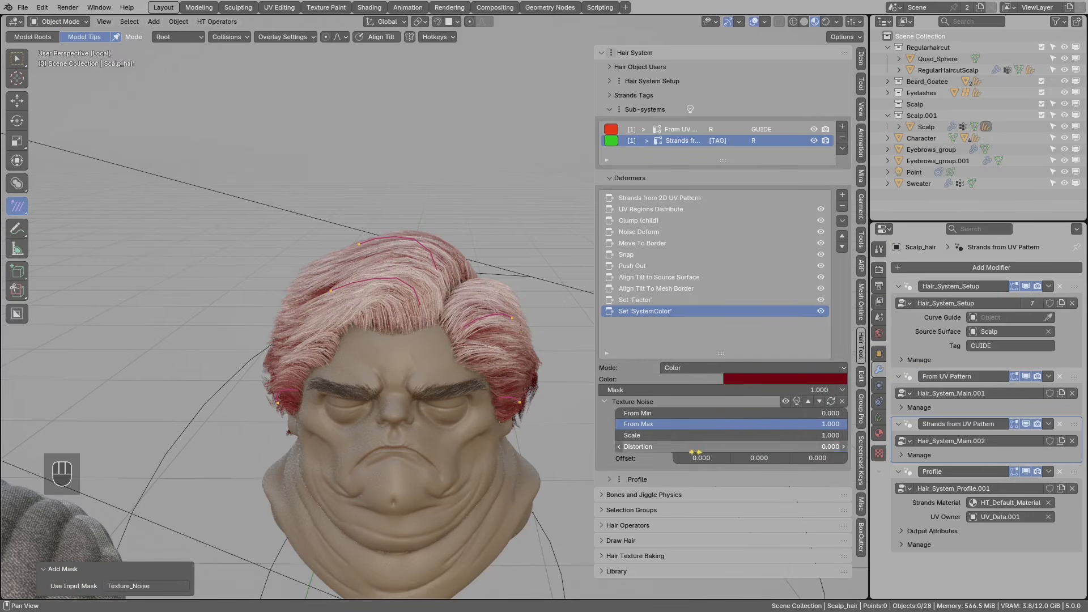
{"action": "left_click", "coordinate": [797, 401]}
{"action": "middle_click_drag", "start_coordinate": [480, 316], "coordinate": [423, 271]}
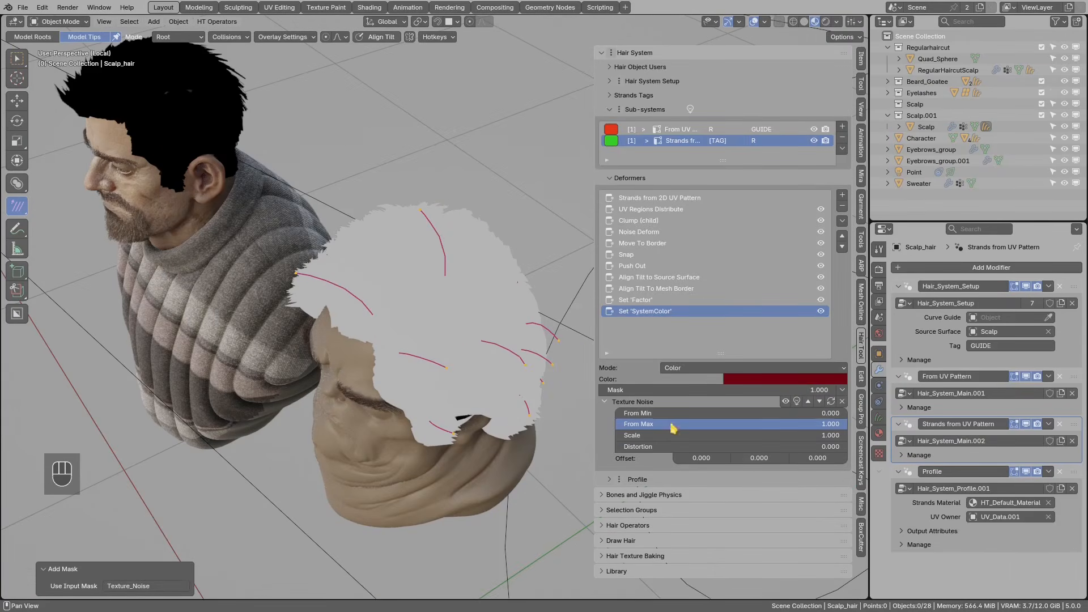
{"action": "key", "text": "Return"}
{"action": "middle_click_drag", "start_coordinate": [511, 380], "coordinate": [504, 449]}
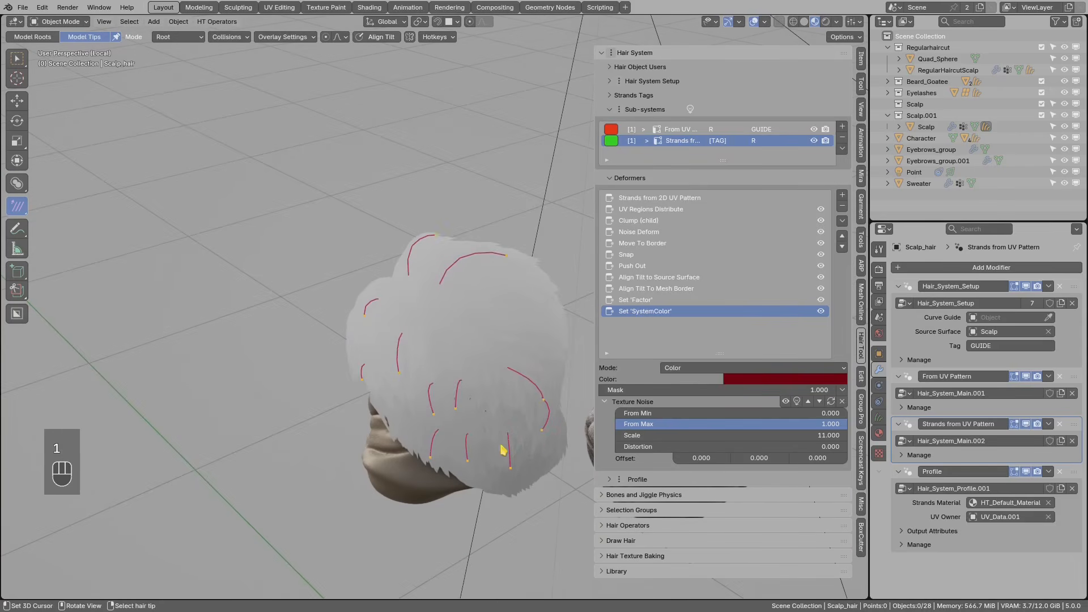
- Raise the noise Scale to 111 and orbit to check the mostly white hair
{"action": "left_click", "coordinate": [669, 432]}
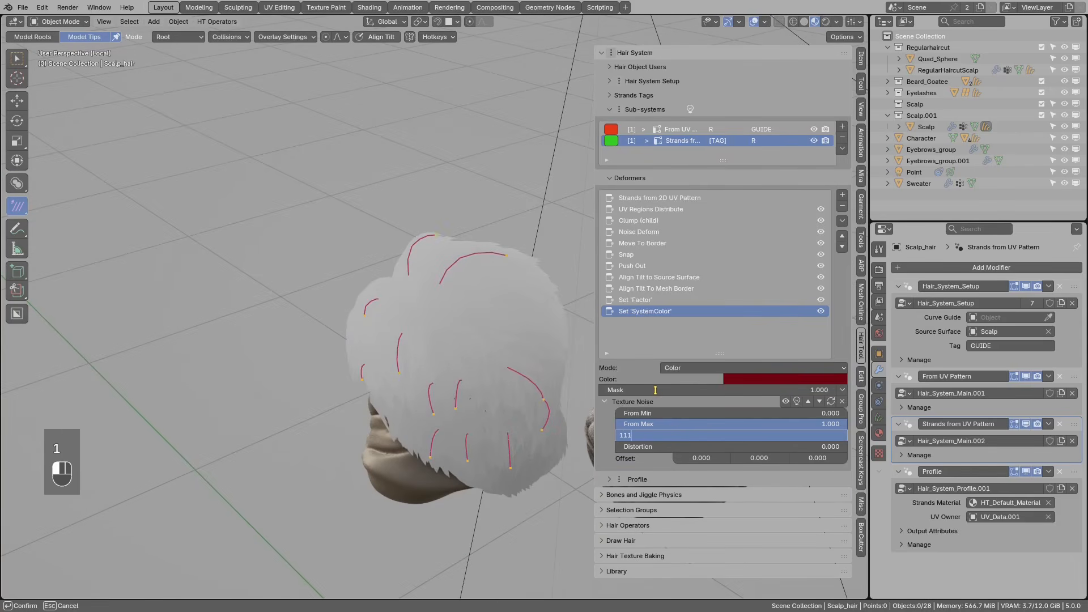
{"action": "key", "text": "Return"}
{"action": "middle_click_drag", "start_coordinate": [504, 368], "coordinate": [472, 338]}
{"action": "middle_click_drag", "start_coordinate": [533, 402], "coordinate": [468, 345]}
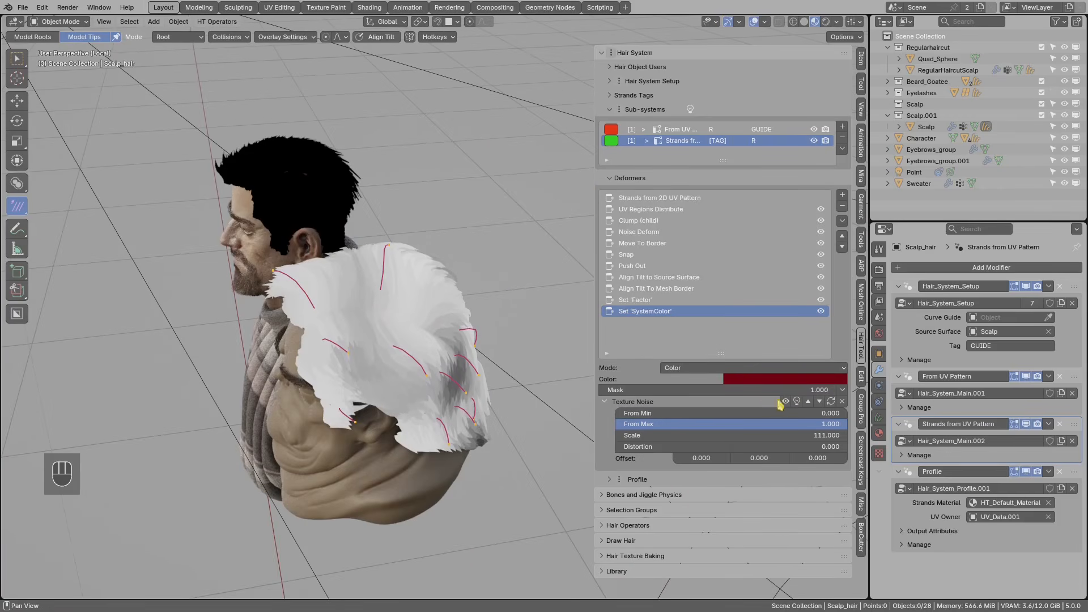
{"action": "left_click", "coordinate": [842, 391]}
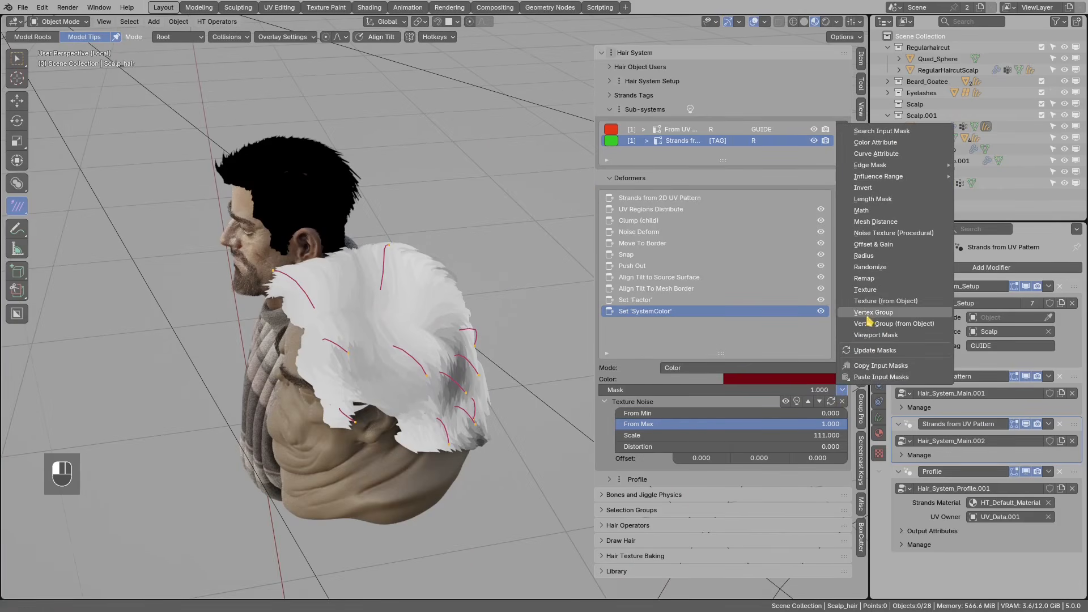
- Add an Offset & Gain mask and set its Gain to 2
{"action": "left_click", "coordinate": [864, 248]}
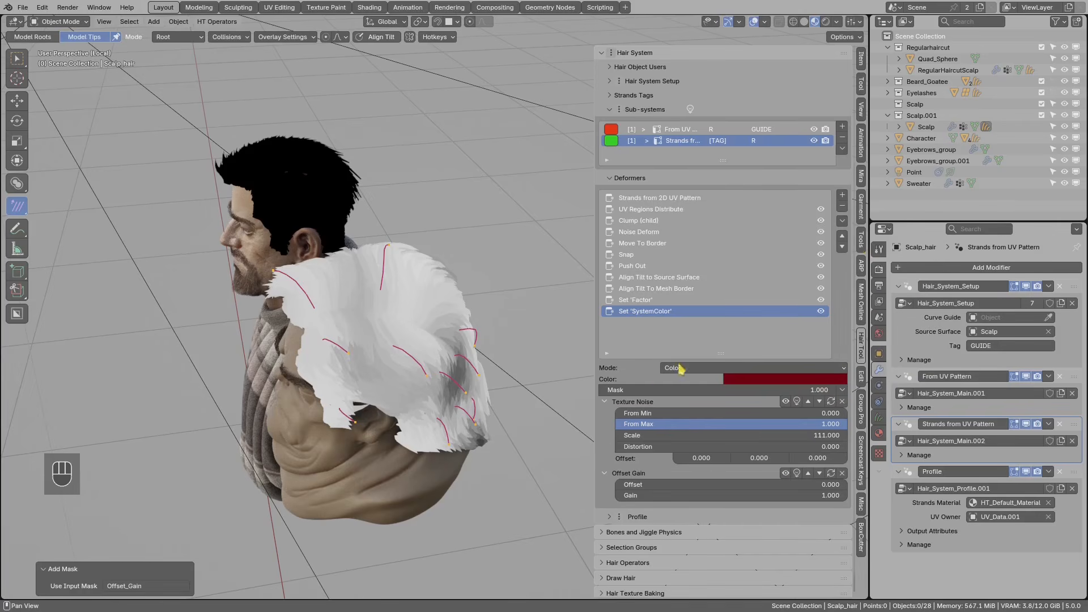
{"action": "middle_click_drag", "start_coordinate": [462, 387], "coordinate": [397, 363]}
{"action": "left_click", "coordinate": [646, 495]}
{"action": "type", "text": "2"}
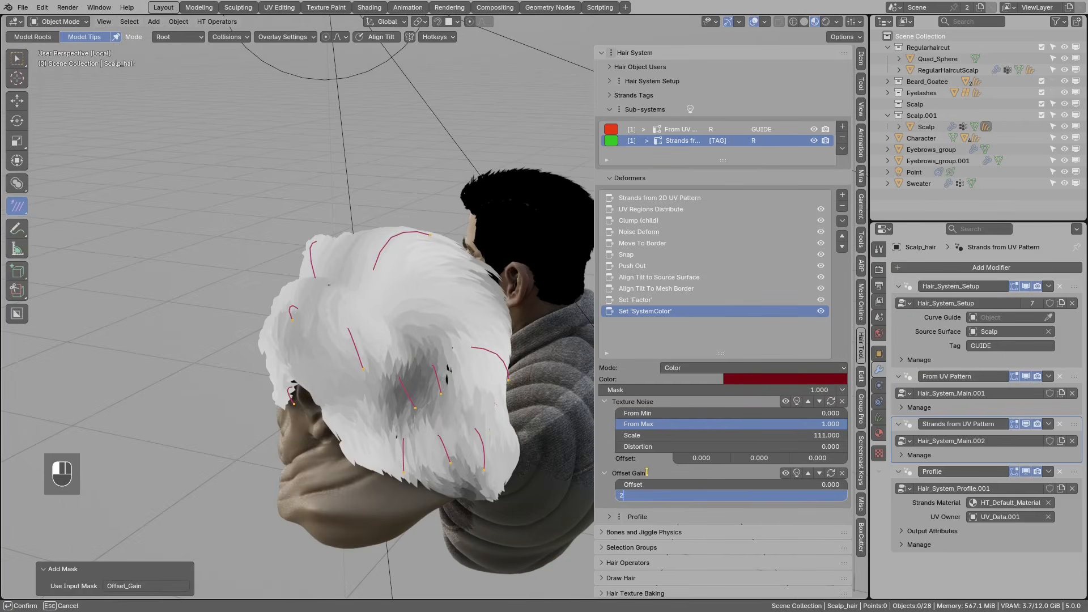
{"action": "key", "text": "Return"}
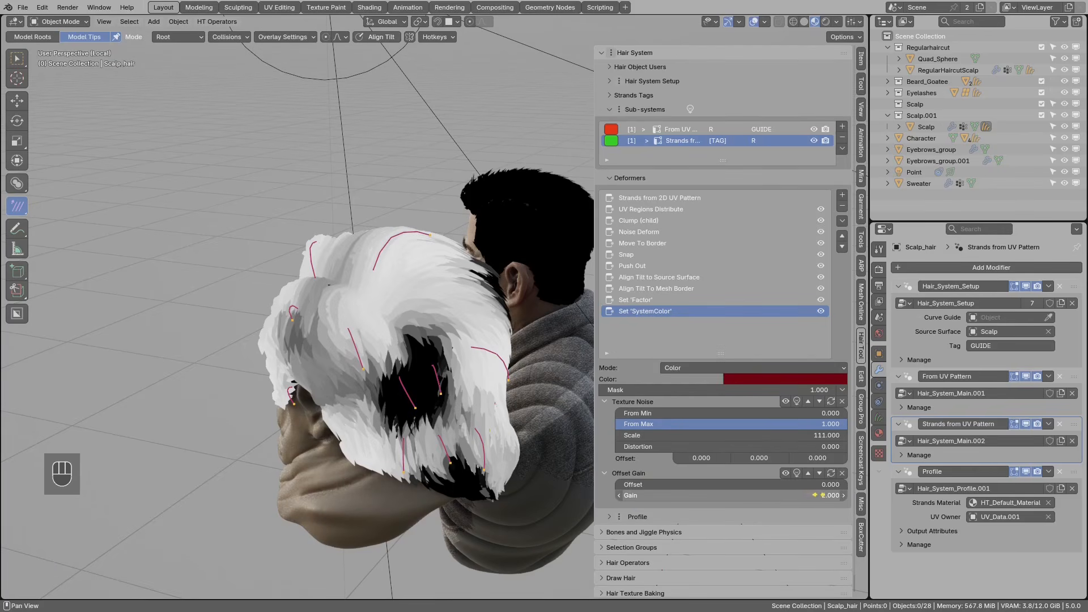
- Step the mask Offset down to -0.300, then back up to -0.200
{"action": "left_click", "coordinate": [619, 486]}
{"action": "left_click", "coordinate": [618, 485]}
{"action": "left_click", "coordinate": [618, 485]}
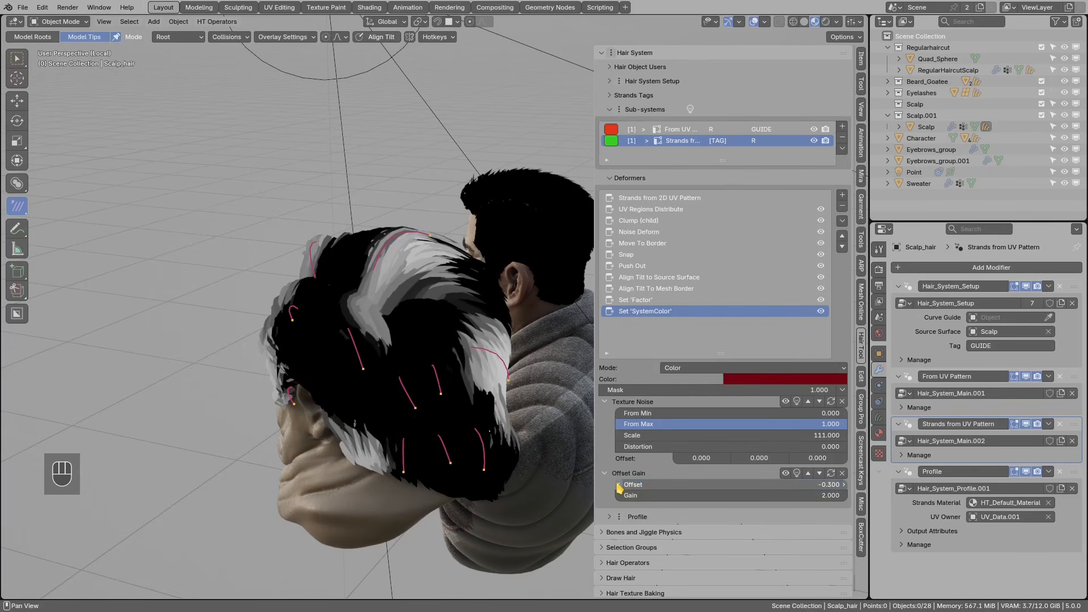
{"action": "left_click", "coordinate": [844, 485]}
{"action": "scroll", "coordinate": [351, 346], "scroll_direction": "down", "scroll_amount": 2}
{"action": "middle_click_drag", "start_coordinate": [340, 341], "coordinate": [417, 359]}
{"action": "scroll", "coordinate": [420, 359], "scroll_direction": "up", "scroll_amount": 2}
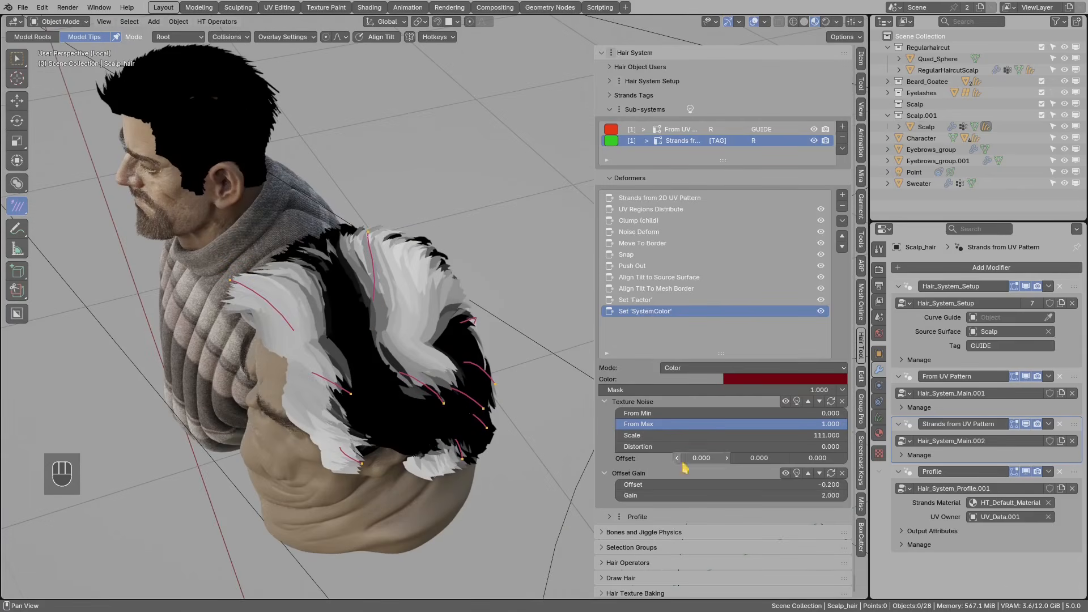
- Shift the Texture Noise offset to -2.120, 11.192 and return the mask Offset to -0.300
{"action": "left_click_drag", "start_coordinate": [694, 458], "coordinate": [667, 462]}
{"action": "left_click_drag", "start_coordinate": [754, 459], "coordinate": [843, 481]}
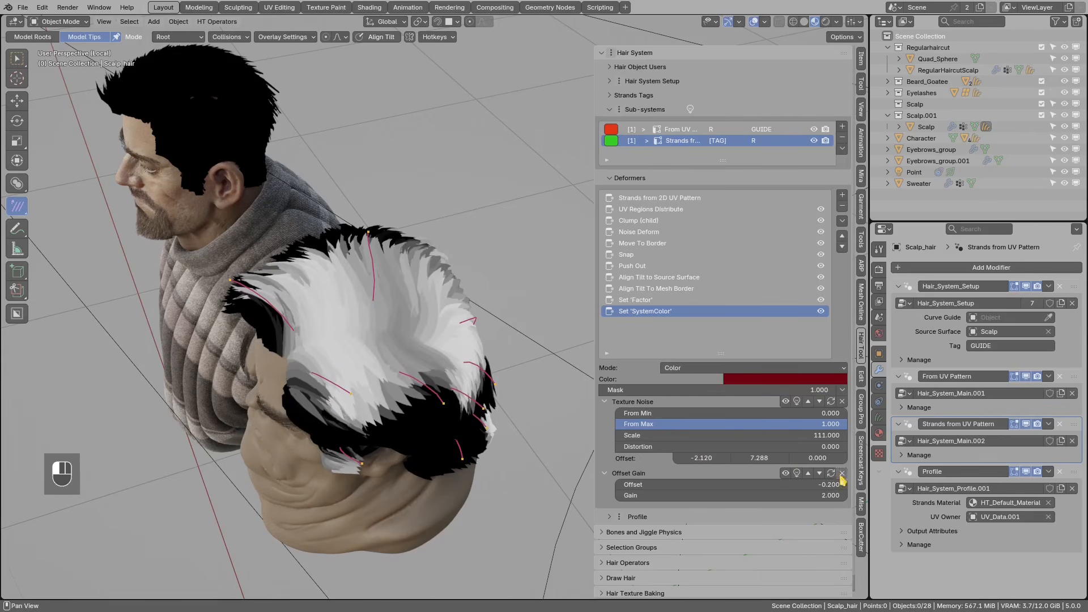
{"action": "left_click", "coordinate": [624, 485]}
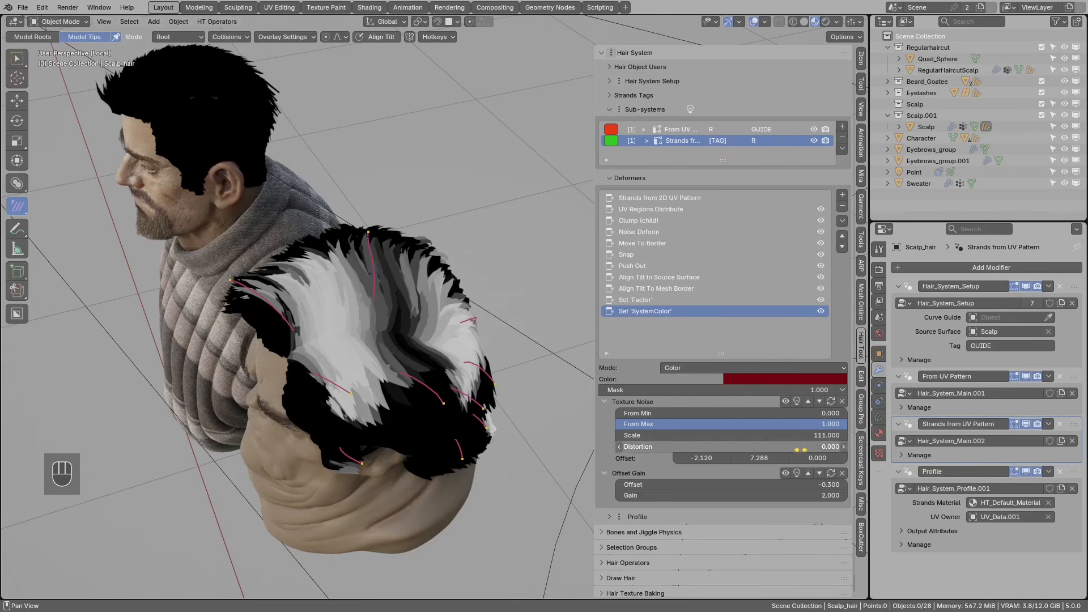
{"action": "left_click_drag", "start_coordinate": [765, 459], "coordinate": [813, 468]}
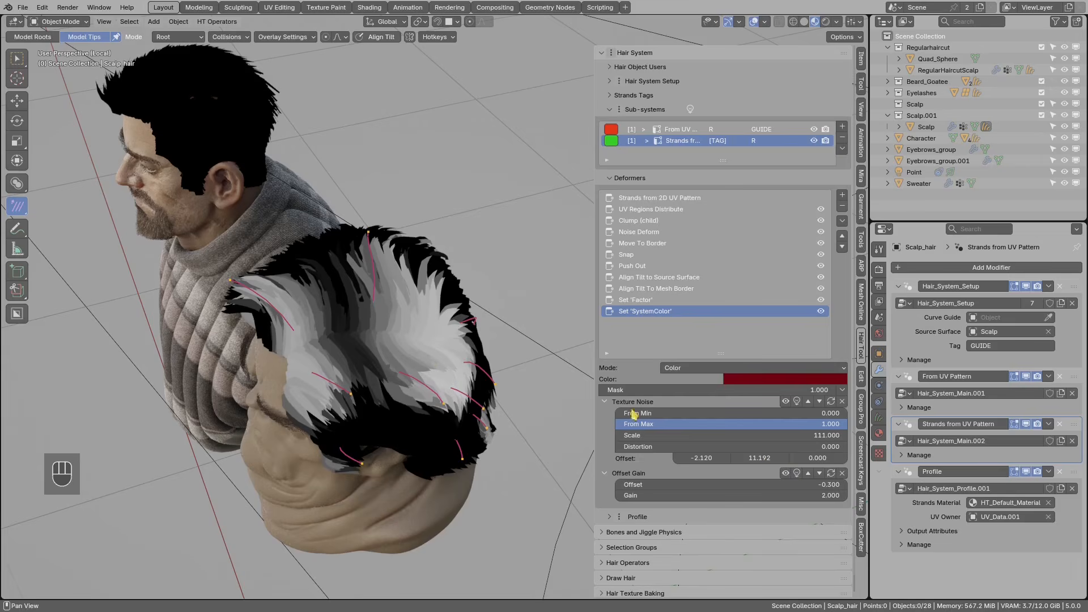
{"action": "middle_click_drag", "start_coordinate": [531, 358], "coordinate": [514, 335]}
{"action": "middle_click_drag", "start_coordinate": [415, 378], "coordinate": [499, 340]}
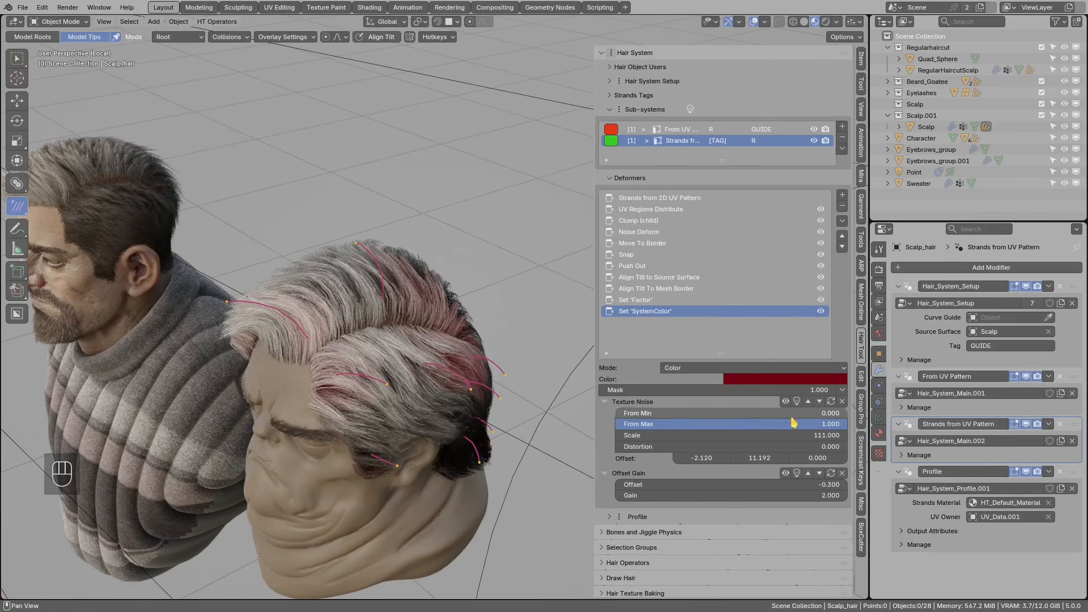
{"action": "left_click", "coordinate": [843, 390]}
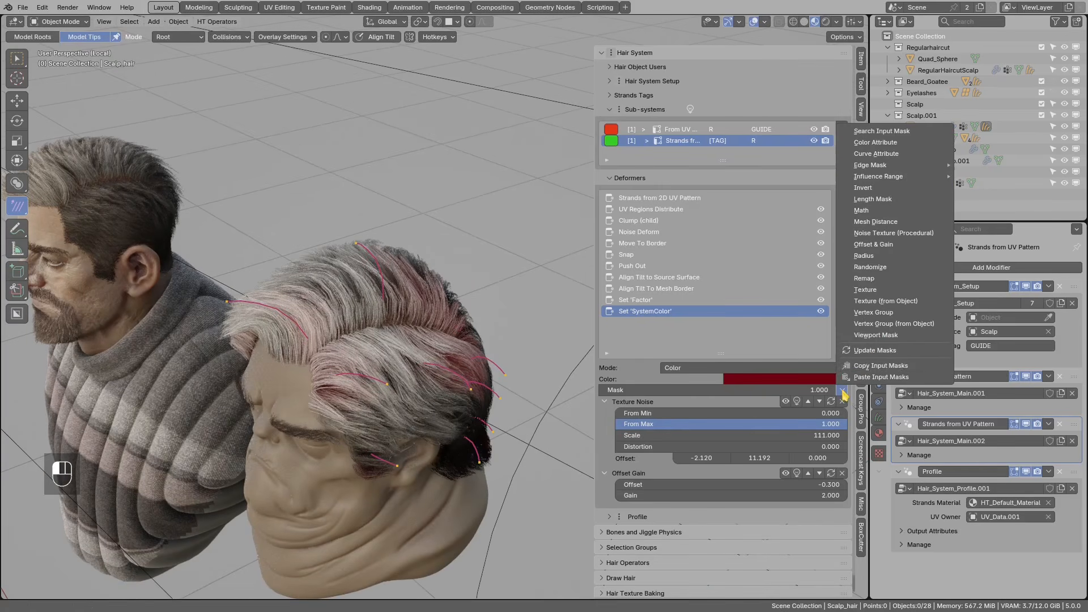
- Add a Vertex Group mask limited to the Group vertex group
{"action": "left_click", "coordinate": [873, 312]}
{"action": "left_click", "coordinate": [652, 523]}
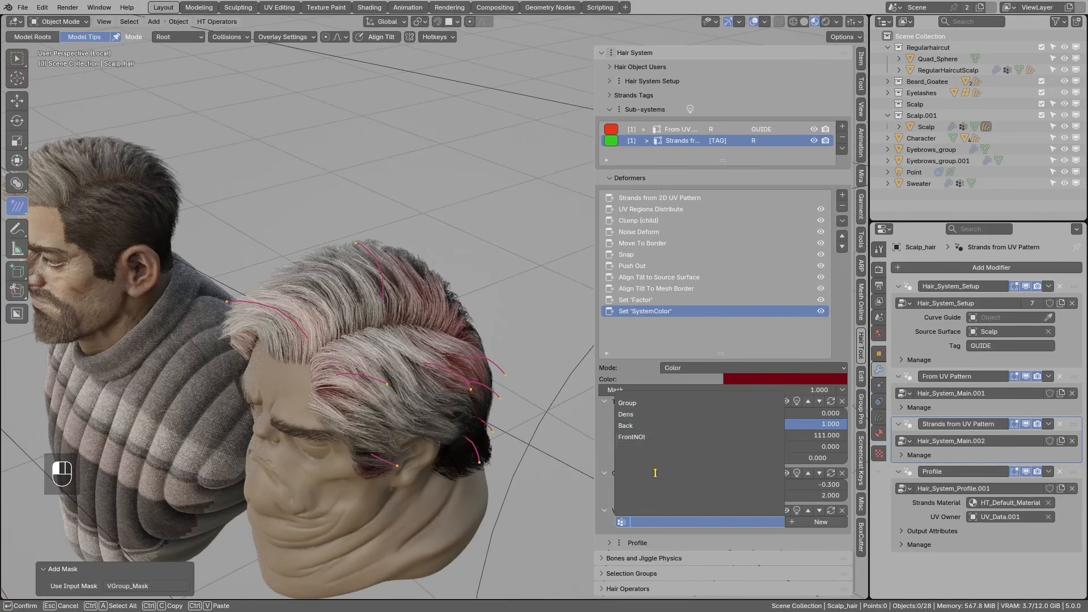
{"action": "left_click", "coordinate": [640, 404]}
{"action": "middle_click_drag", "start_coordinate": [510, 396], "coordinate": [463, 400]}
{"action": "middle_click_drag", "start_coordinate": [425, 339], "coordinate": [523, 383]}
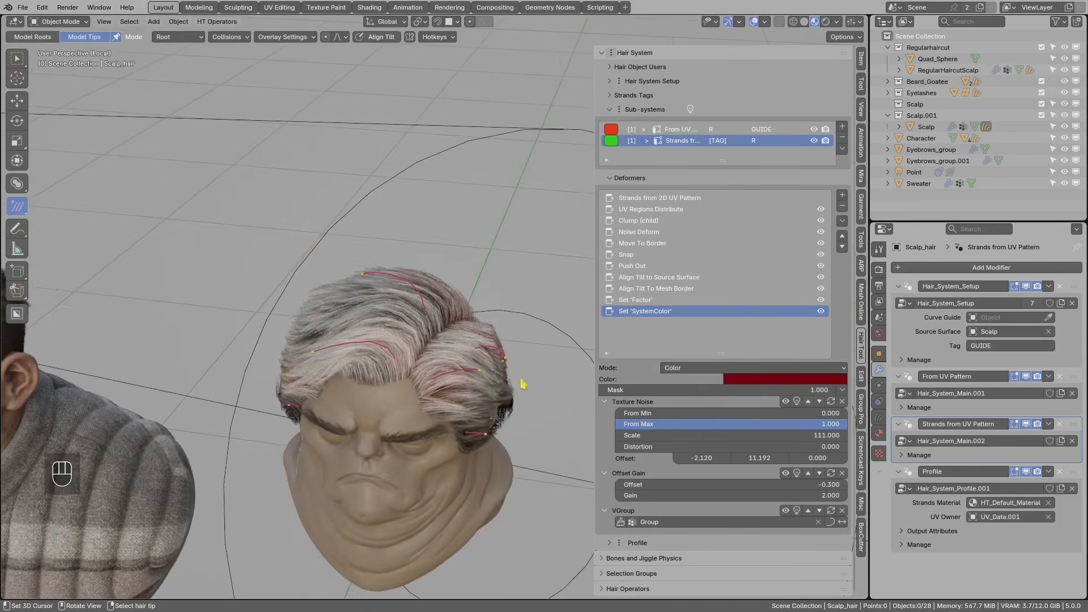
- Change the deformer colour to a light grey (Saturation 0.090, Value 0.538) and toggle it to compare
{"action": "left_click", "coordinate": [760, 380]}
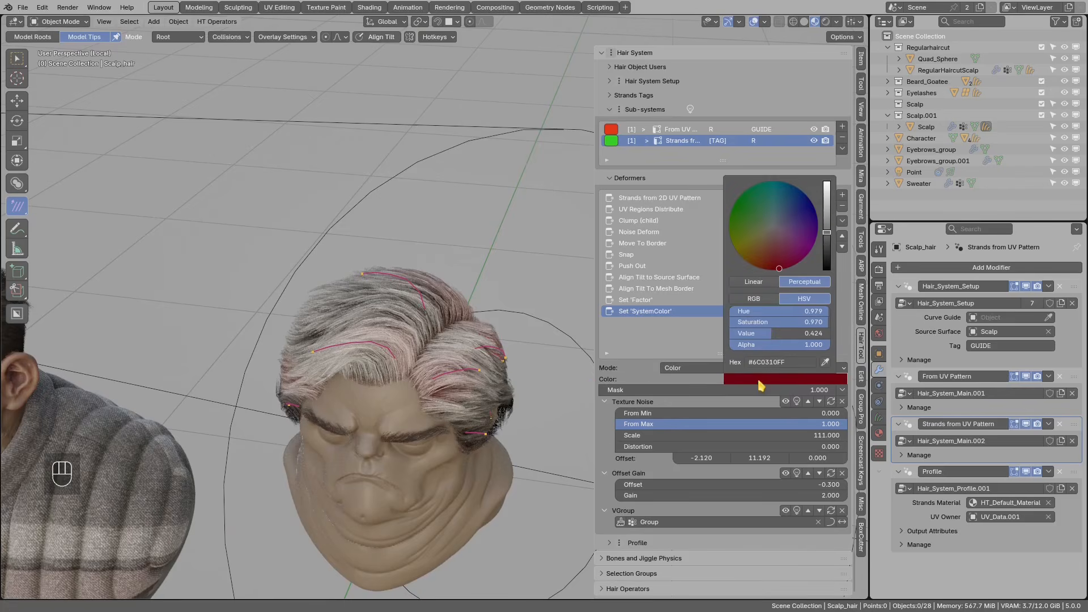
{"action": "left_click", "coordinate": [775, 230]}
{"action": "left_click", "coordinate": [827, 227]}
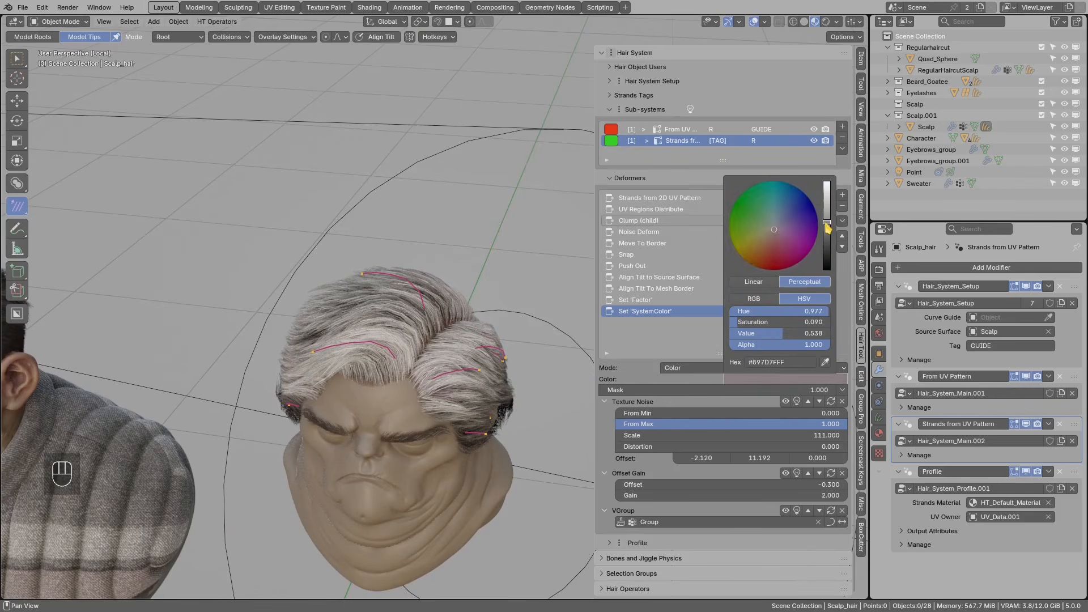
{"action": "left_click", "coordinate": [821, 311]}
{"action": "left_click", "coordinate": [821, 311]}
{"action": "left_click", "coordinate": [820, 312]}
{"action": "left_click", "coordinate": [821, 311]}
- Deselect all hair strands and orbit to review the grey patches
{"action": "middle_click_drag", "start_coordinate": [354, 300], "coordinate": [406, 299]}
{"action": "key", "text": "alt+a"}
{"action": "mouse_move", "coordinate": [440, 340]}
{"action": "middle_mouse_down"}
{"action": "mouse_move", "coordinate": [437, 312]}
{"action": "mouse_move", "coordinate": [265, 313]}
{"action": "mouse_move", "coordinate": [457, 311]}
{"action": "mouse_move", "coordinate": [299, 323]}
{"action": "mouse_move", "coordinate": [425, 287]}
{"action": "mouse_move", "coordinate": [474, 290]}
{"action": "mouse_move", "coordinate": [374, 309]}
{"action": "mouse_move", "coordinate": [415, 314]}
{"action": "mouse_move", "coordinate": [407, 385]}
{"action": "mouse_move", "coordinate": [364, 396]}
{"action": "mouse_move", "coordinate": [318, 342]}
{"action": "mouse_move", "coordinate": [420, 311]}
{"action": "mouse_move", "coordinate": [496, 319]}
{"action": "middle_mouse_up"}
{"action": "scroll", "coordinate": [413, 308], "scroll_direction": "up", "scroll_amount": 2}
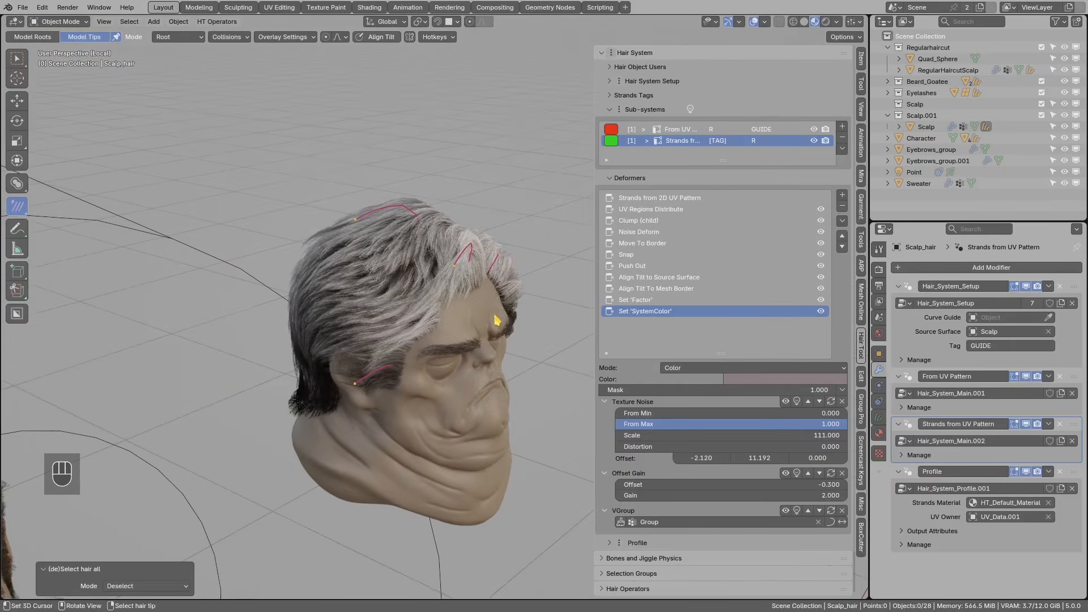